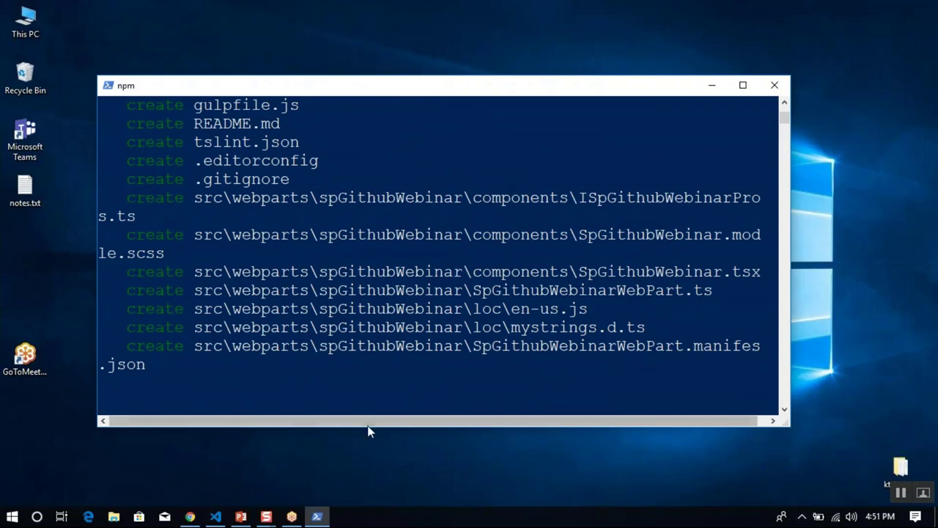
# Bring Chrome forward and show the GitHub home dashboard.
pyautogui.moveTo(192, 516)
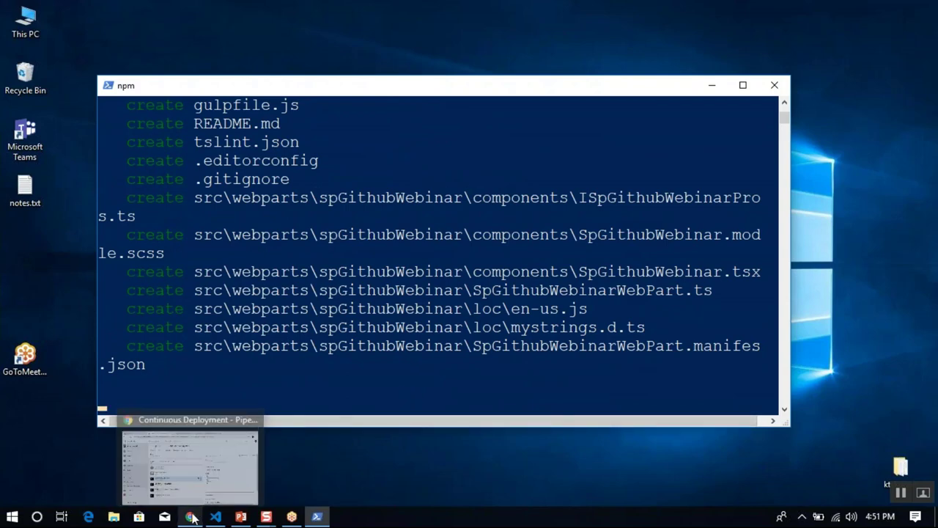
pyautogui.click(189, 473)
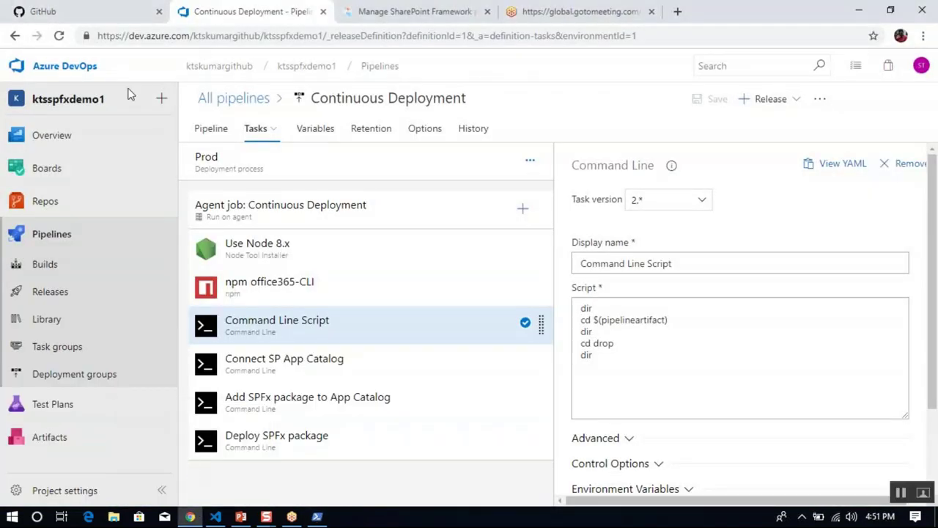
pyautogui.click(80, 67)
pyautogui.click(95, 18)
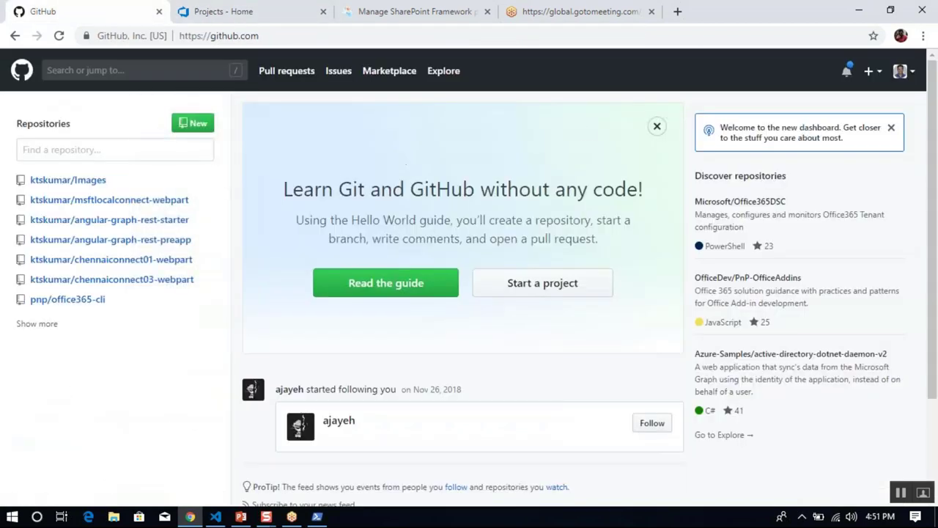
# Create a new public GitHub repository named 'spgithubwebinar'.
pyautogui.click(196, 125)
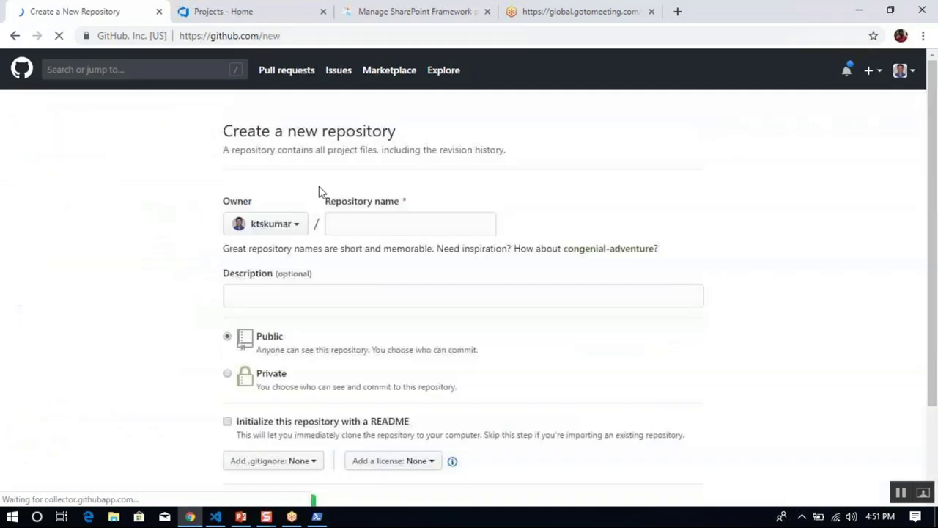
pyautogui.click(370, 230)
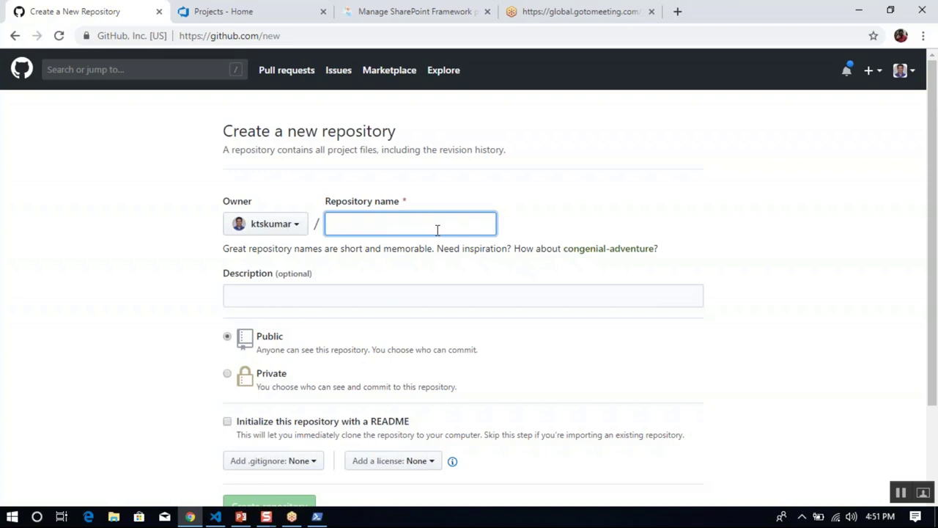
pyautogui.write('pgithubwe')
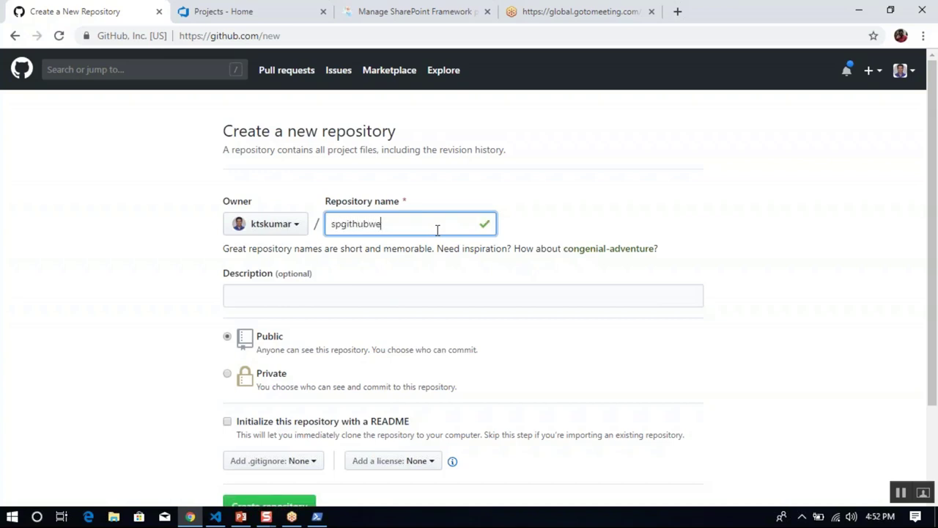
pyautogui.write('nbinar')
pyautogui.click(139, 366)
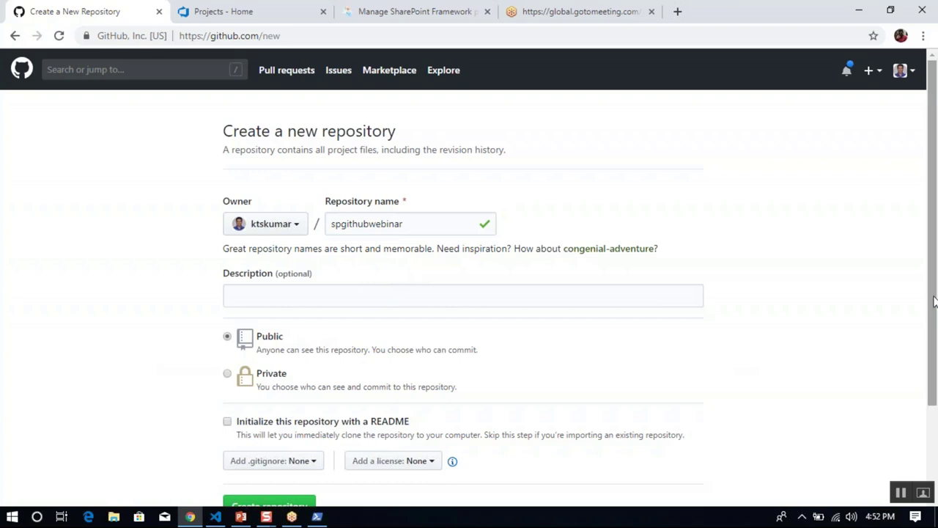
pyautogui.scroll(-2, 937, 440)
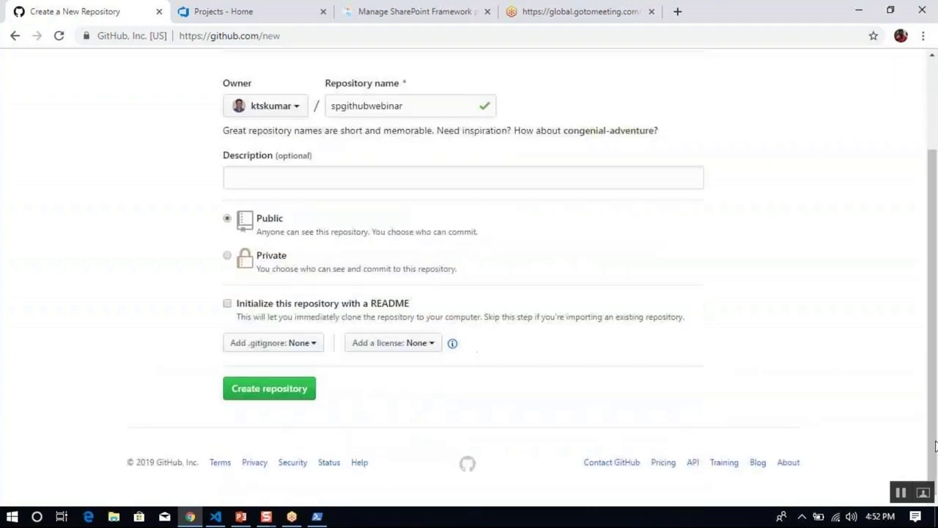
pyautogui.click(254, 390)
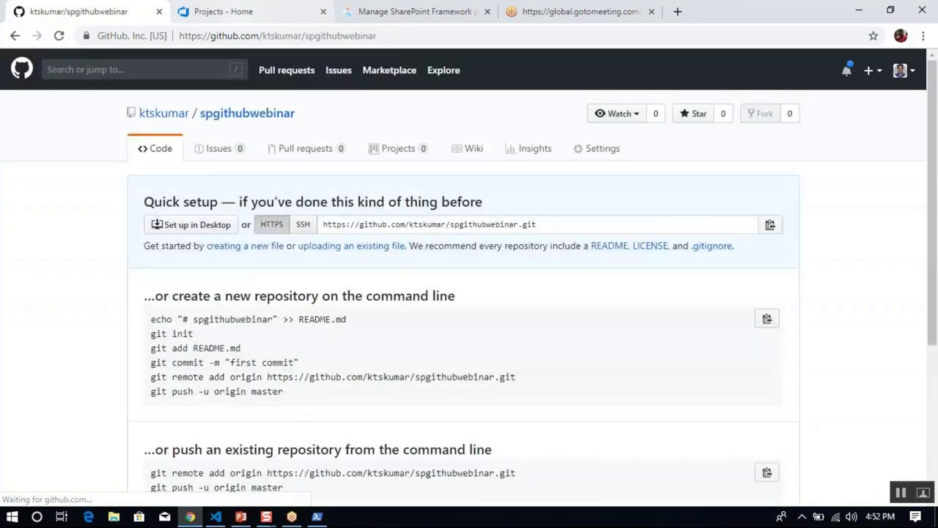
# Create the private Azure DevOps project 'spgithubwebinar', then return to the GitHub repository page.
pyautogui.click(239, 13)
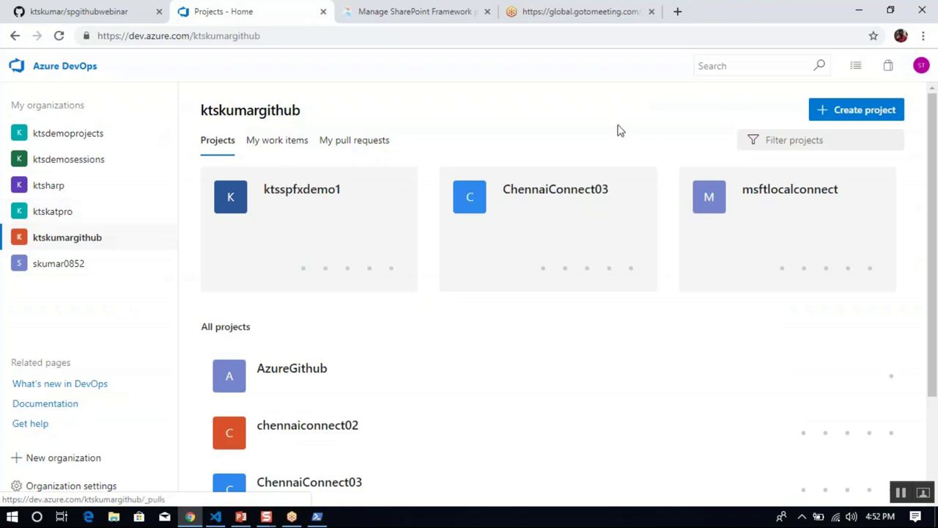
pyautogui.click(854, 116)
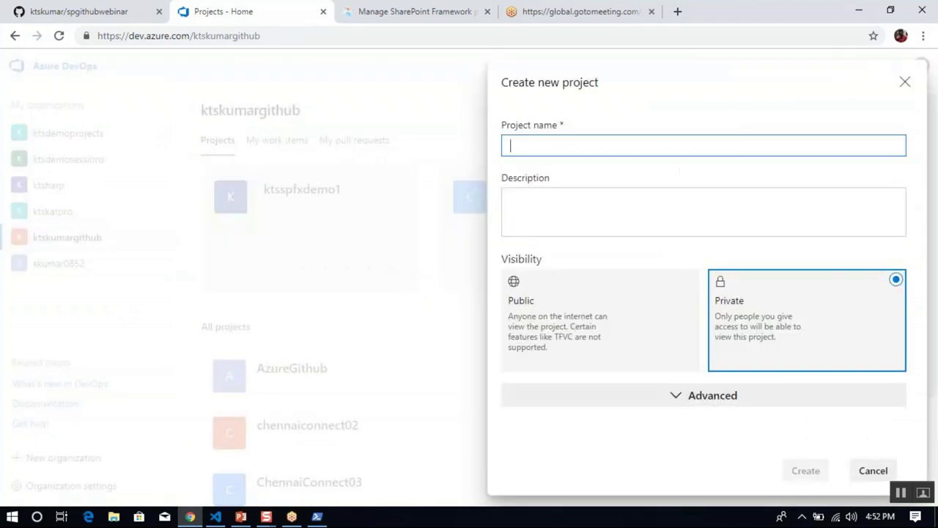
pyautogui.write('spgithubwebinar')
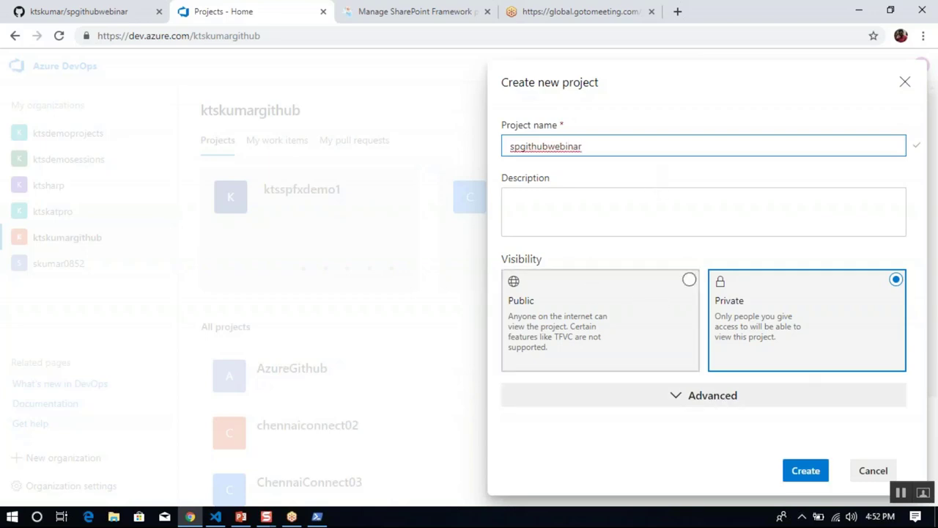
pyautogui.click(805, 473)
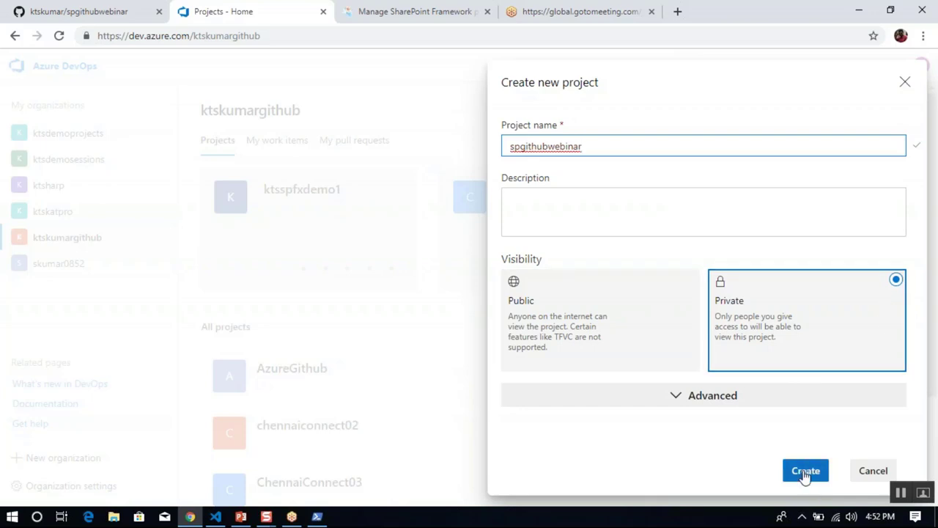
pyautogui.click(806, 474)
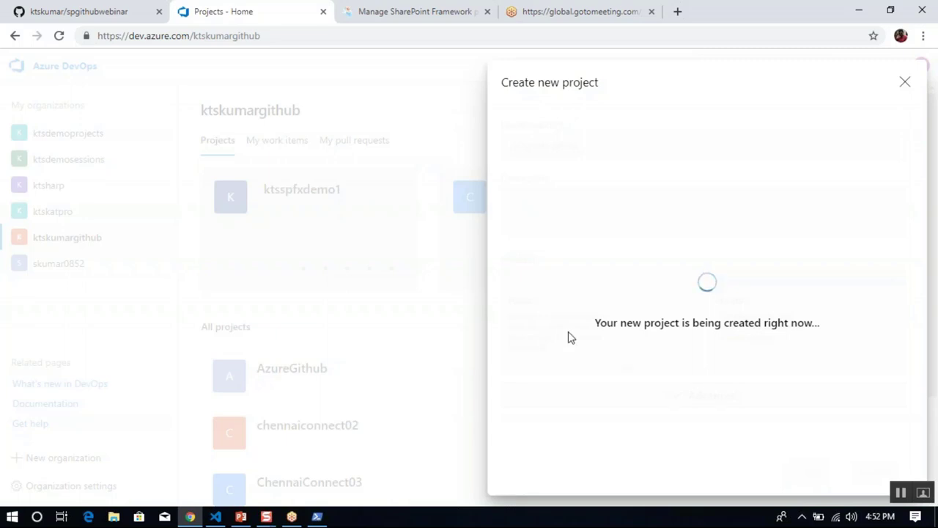
pyautogui.click(91, 14)
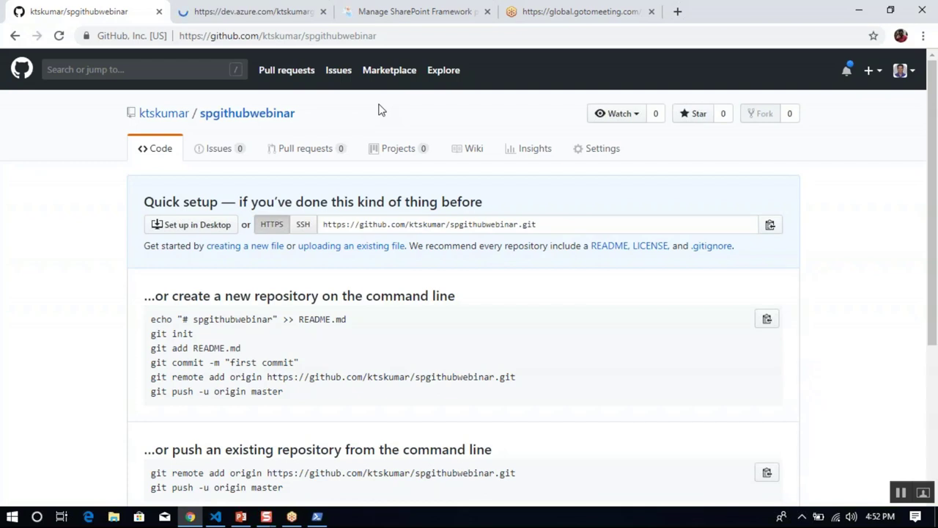
# Search the GitHub Marketplace in a new tab for the Azure Pipelines app.
pyautogui.rightClick(393, 70)
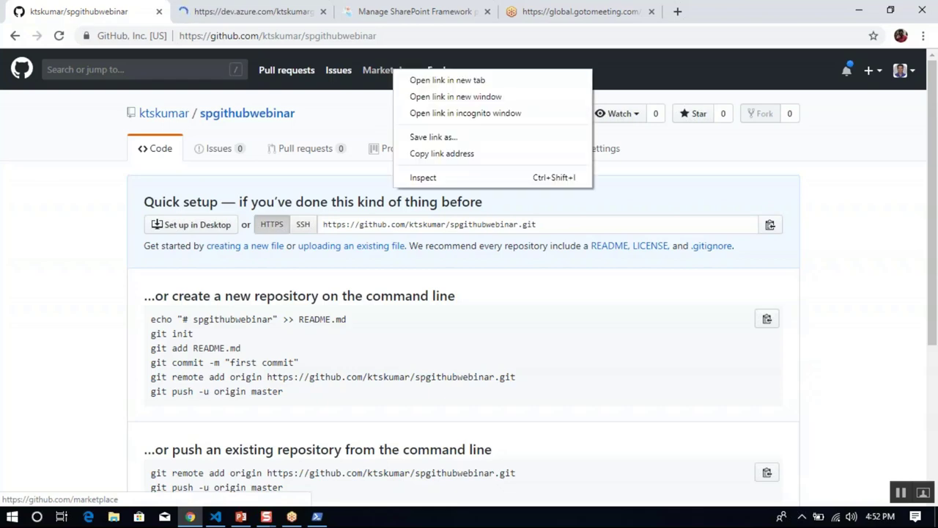
pyautogui.click(406, 81)
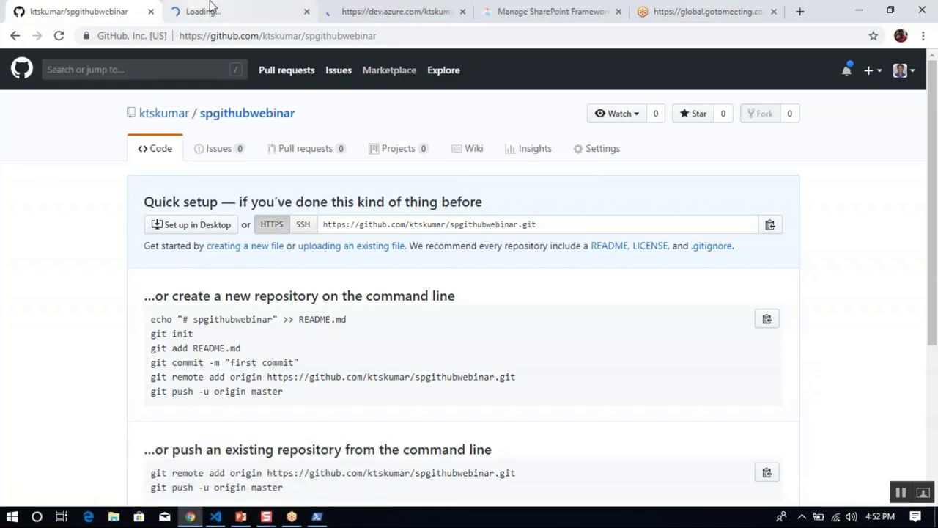
pyautogui.click(210, 7)
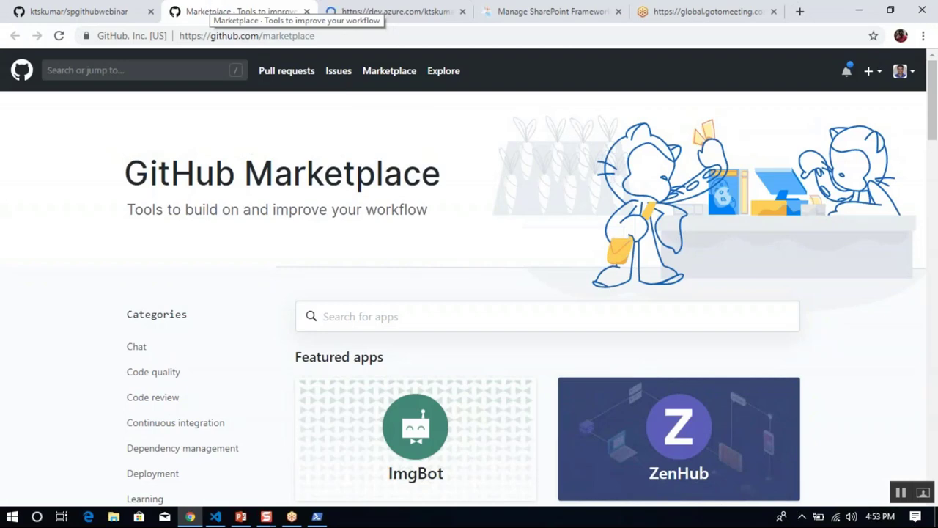
pyautogui.click(400, 319)
pyautogui.write('azure pipeline')
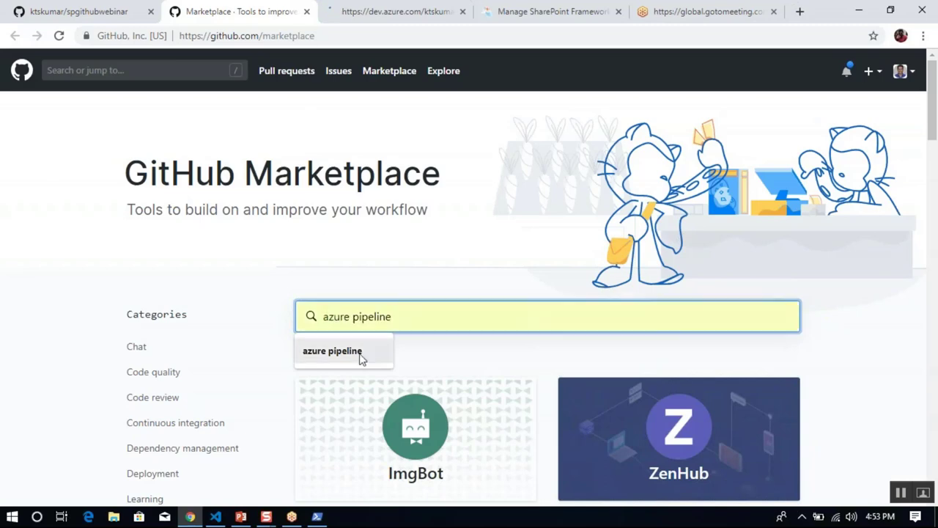
pyautogui.click(359, 355)
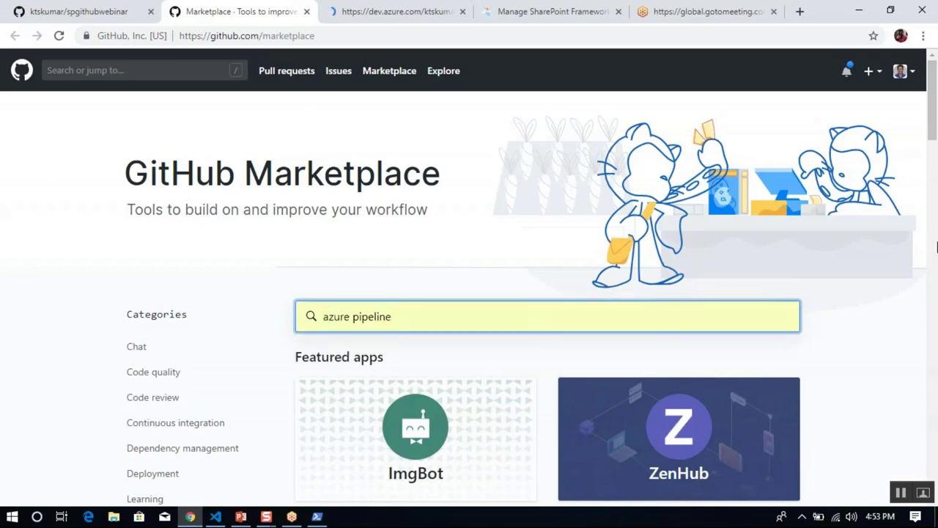
pyautogui.moveTo(934, 136); pyautogui.dragTo(934, 179)
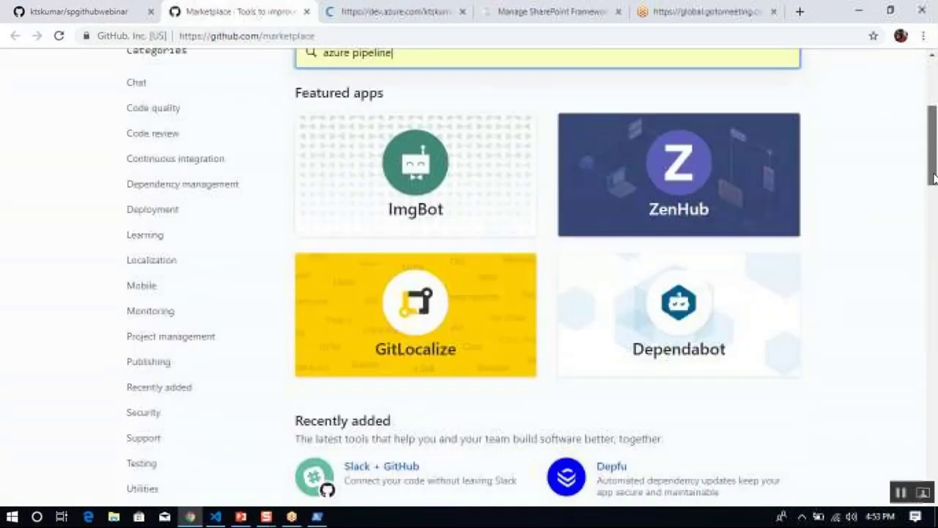
pyautogui.press('Return')
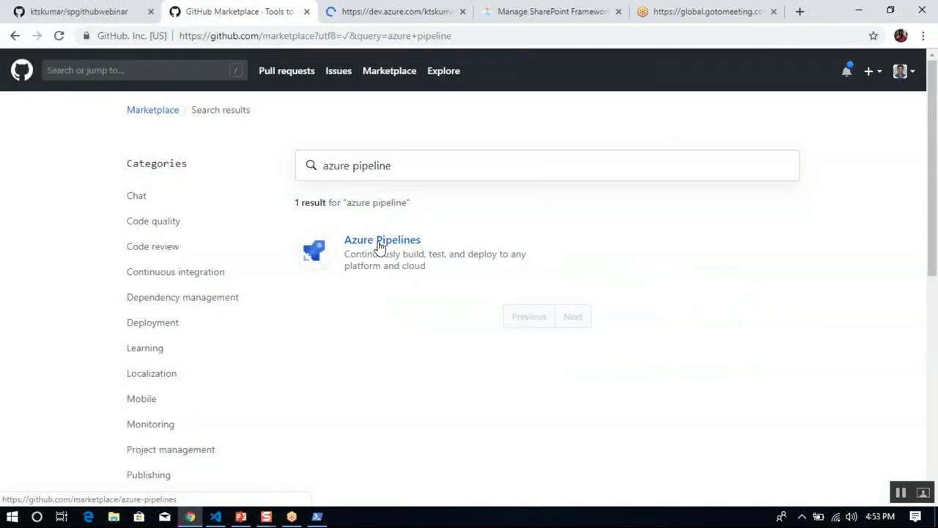
pyautogui.click(380, 245)
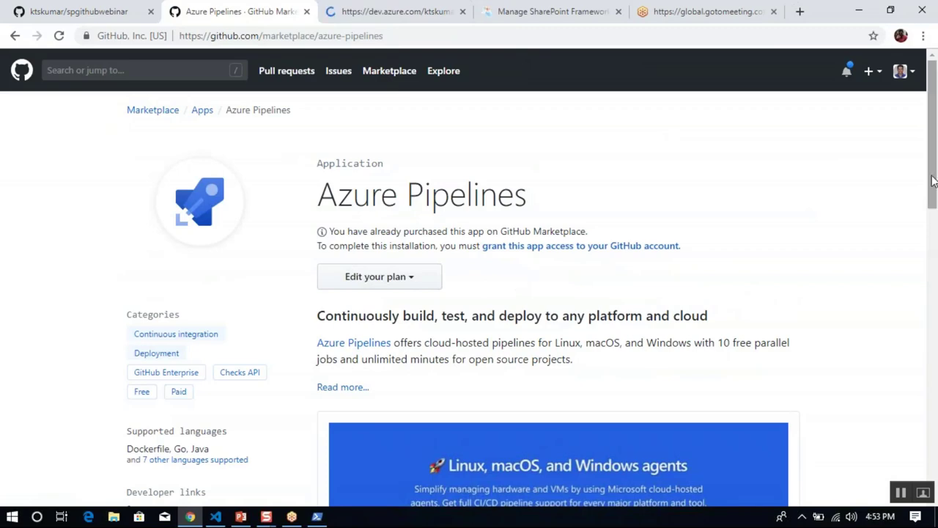
# Choose the free plan for the personal account and grant Azure Pipelines access.
pyautogui.moveTo(932, 181); pyautogui.dragTo(935, 202)
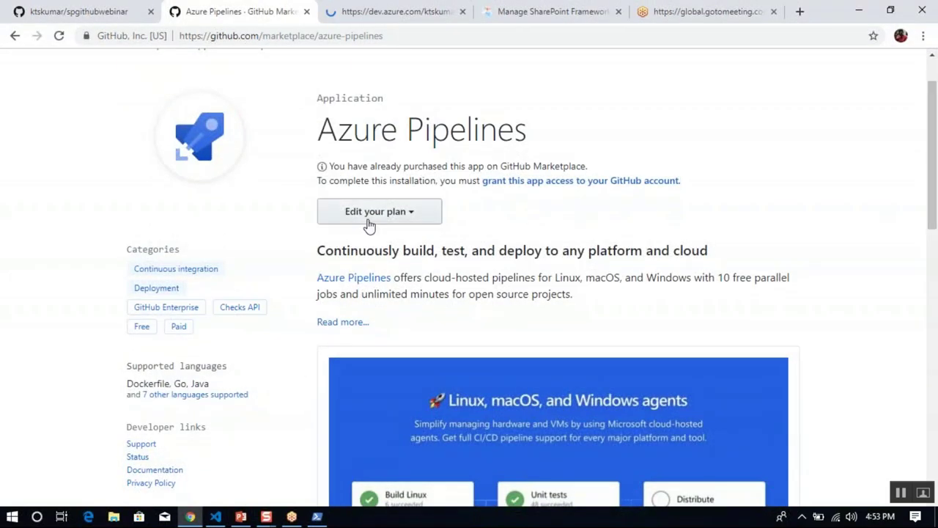
pyautogui.moveTo(932, 167); pyautogui.dragTo(934, 418)
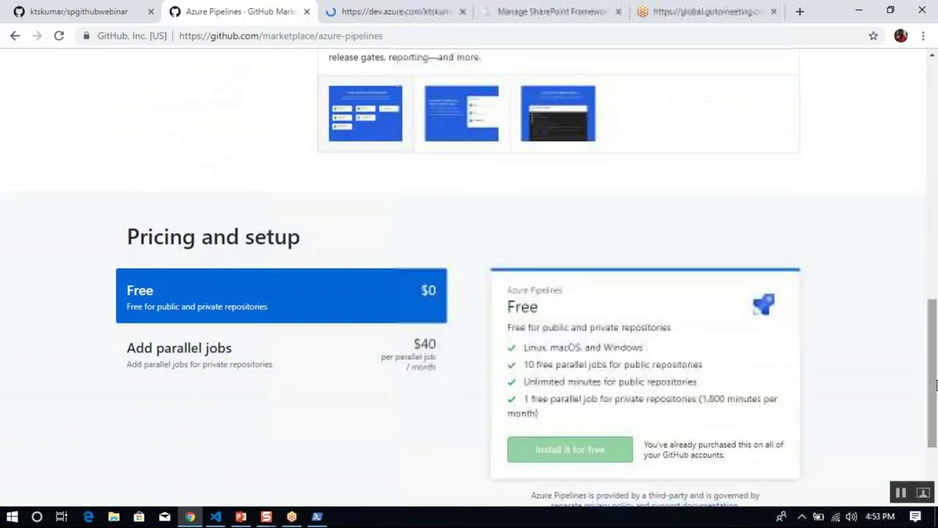
pyautogui.scroll(-2, 546, 306)
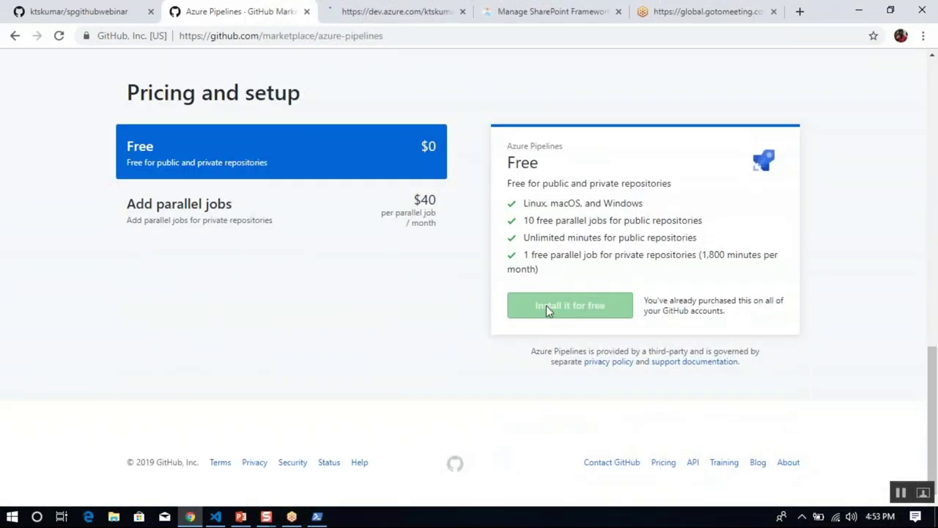
pyautogui.moveTo(932, 414); pyautogui.dragTo(933, 131)
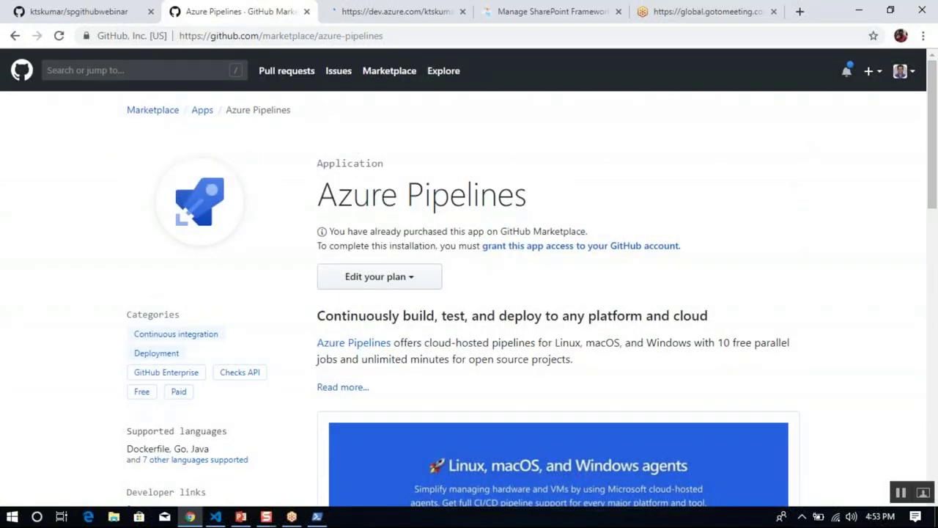
pyautogui.click(433, 285)
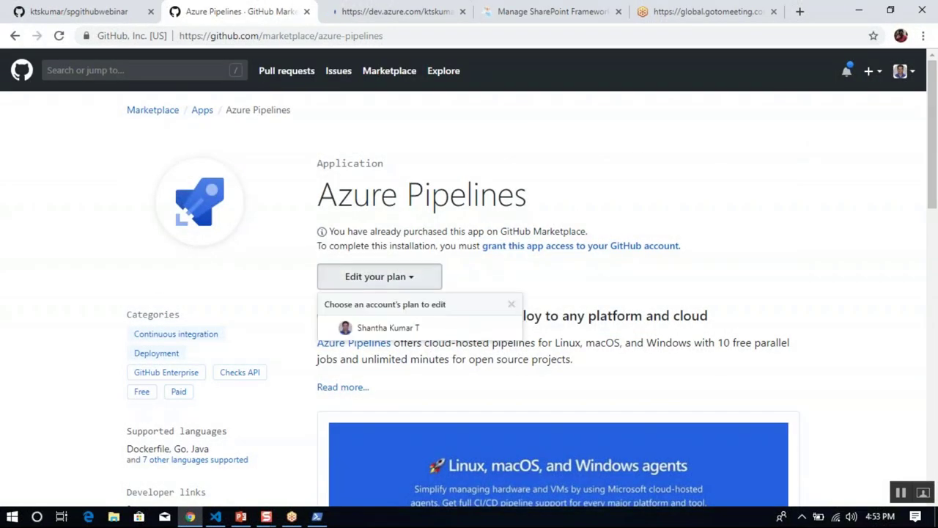
pyautogui.click(389, 327)
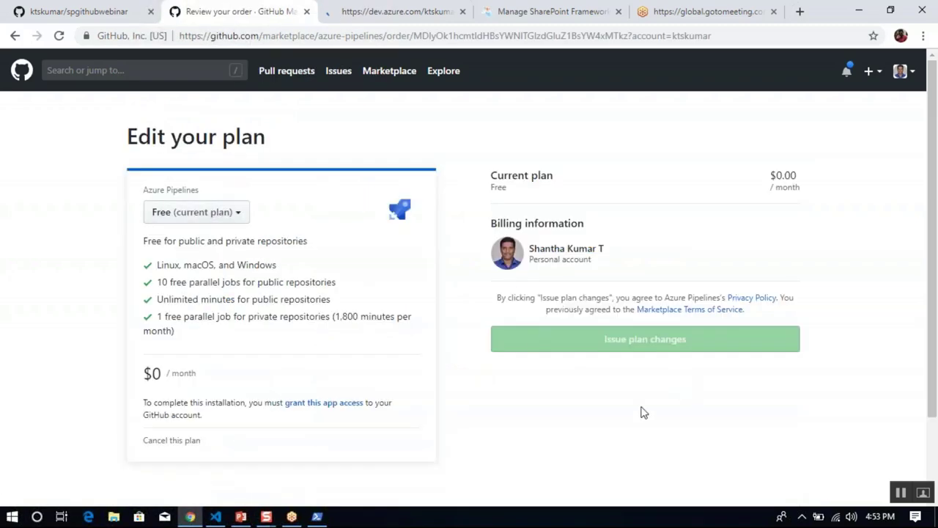
pyautogui.moveTo(934, 130); pyautogui.dragTo(936, 236)
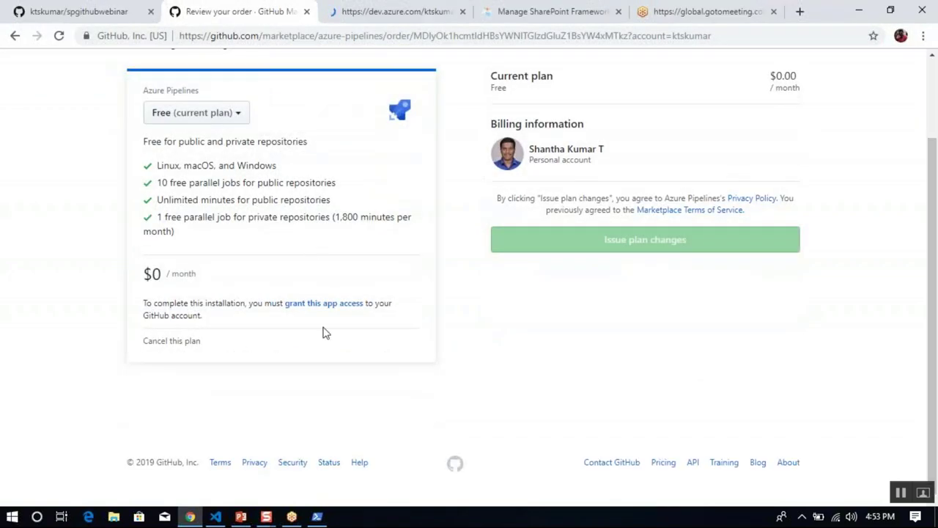
pyautogui.click(325, 304)
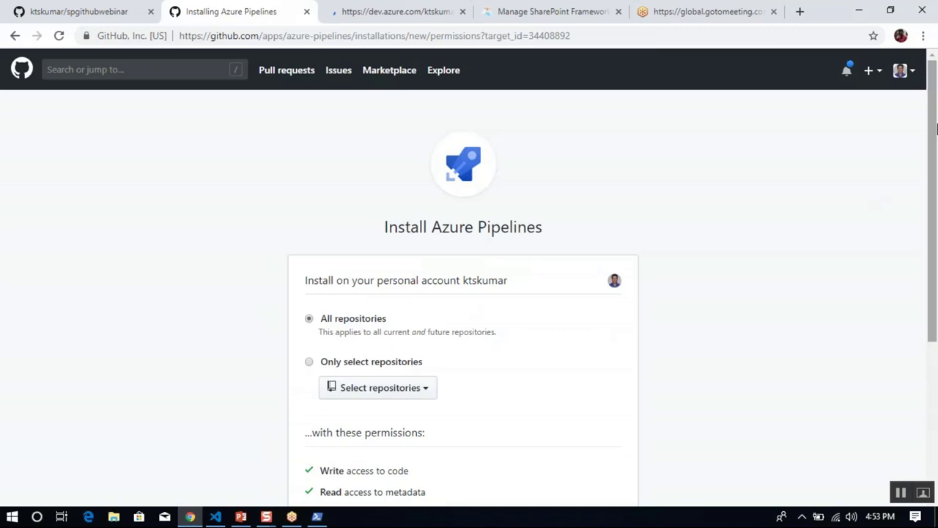
# Install Azure Pipelines with 'Only select repositories' set to spgithubwebinar.
pyautogui.scroll(-2, 935, 197)
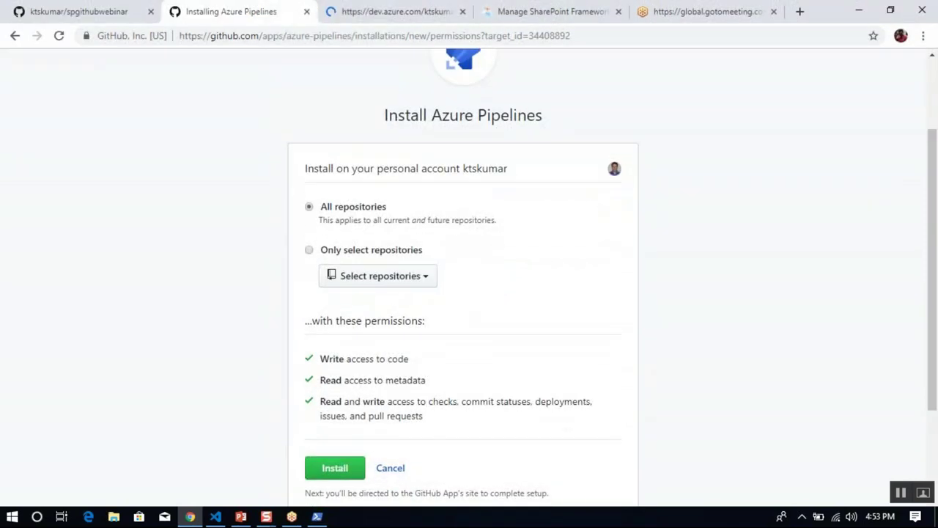
pyautogui.click(309, 251)
pyautogui.click(357, 276)
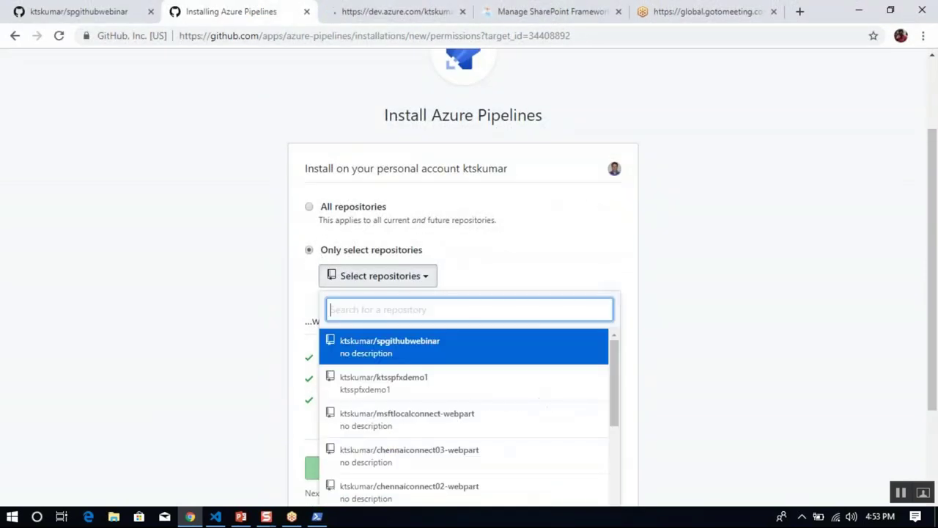
pyautogui.click(432, 351)
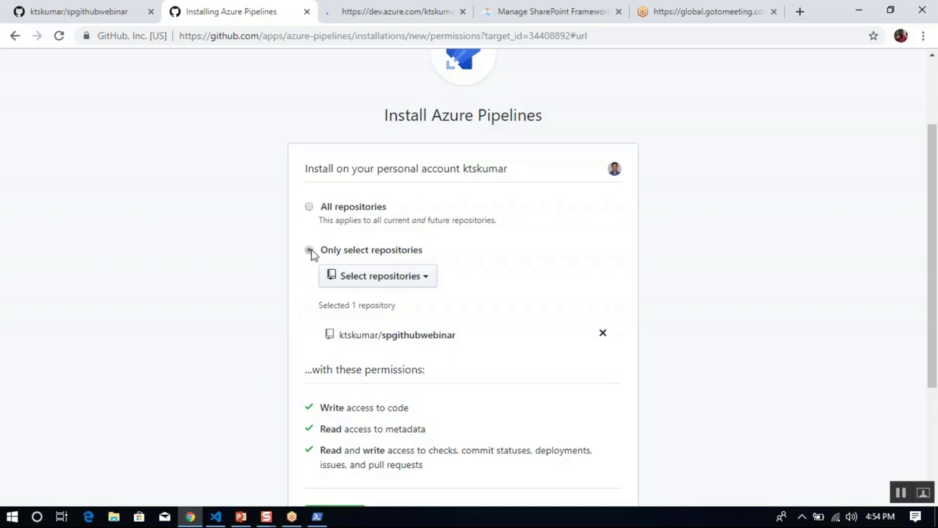
pyautogui.moveTo(935, 240); pyautogui.dragTo(935, 269)
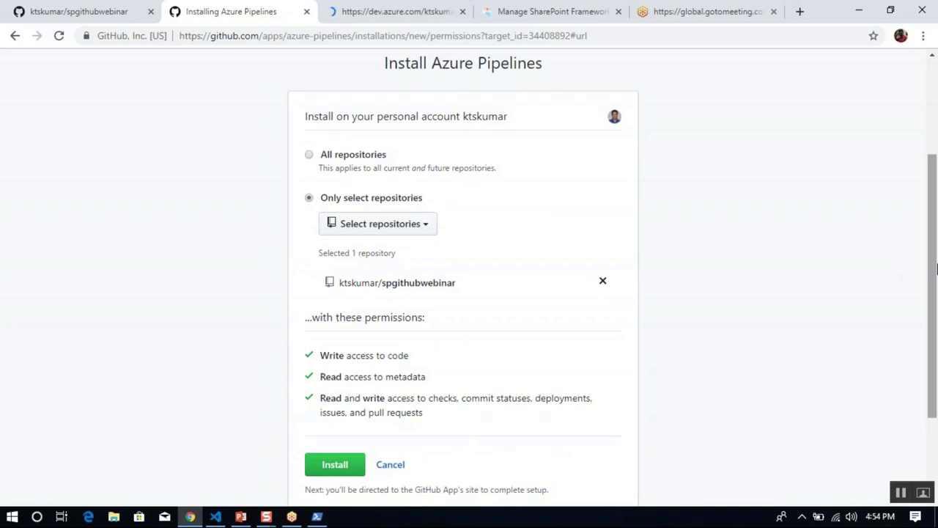
pyautogui.click(336, 466)
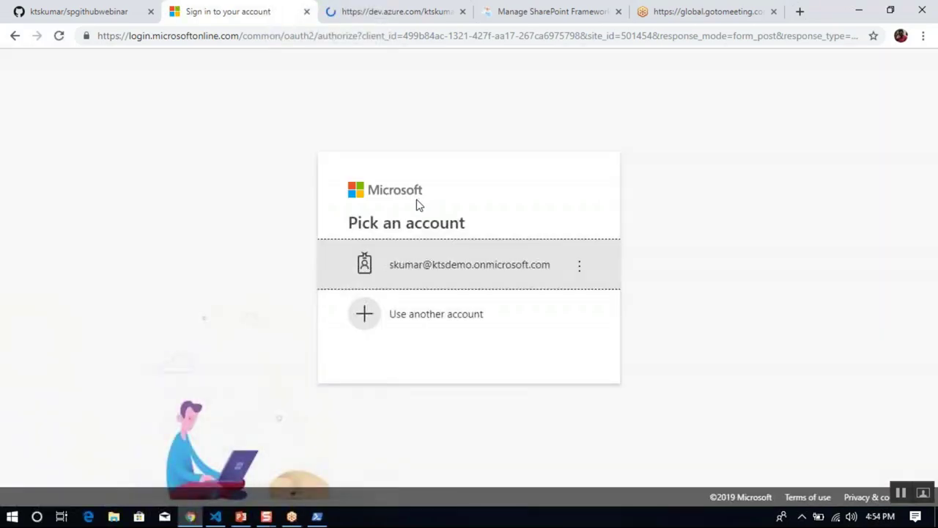
# Sign in with the listed Microsoft work account and its password.
pyautogui.click(454, 271)
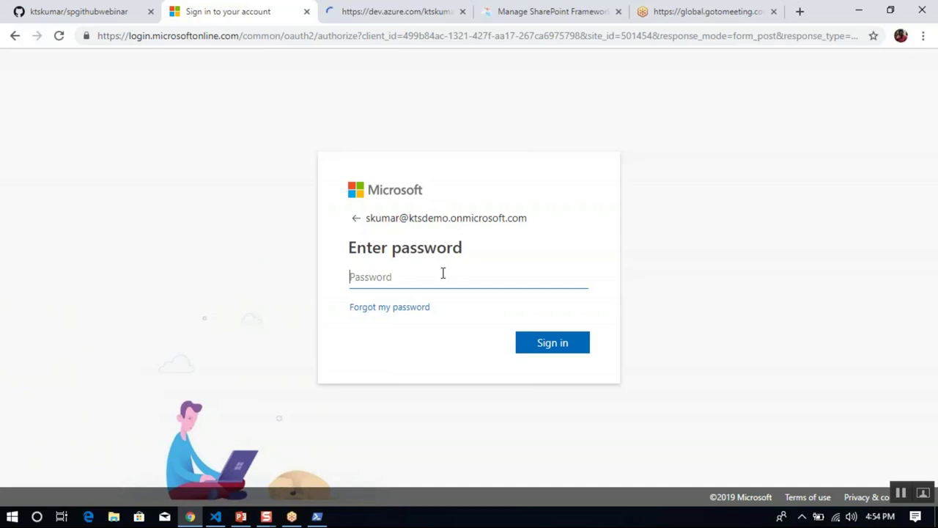
pyautogui.write('•••••••')
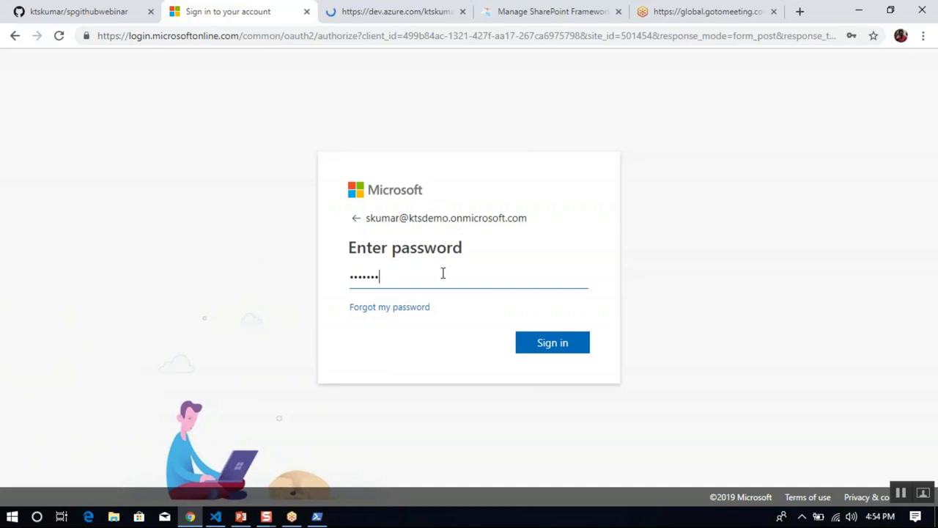
pyautogui.write('•••')
pyautogui.press('Return')
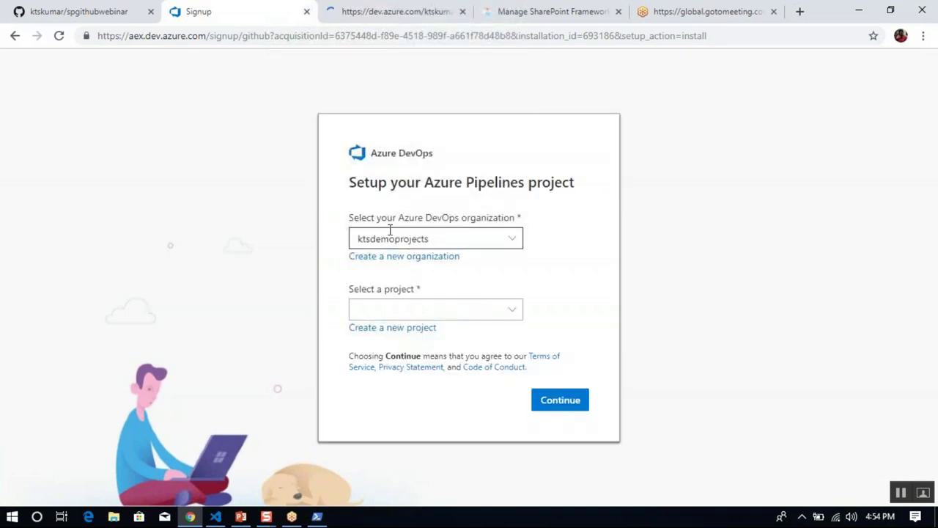
# Choose organization ktskumargithub and project spgithubwebinar, then continue.
pyautogui.click(512, 238)
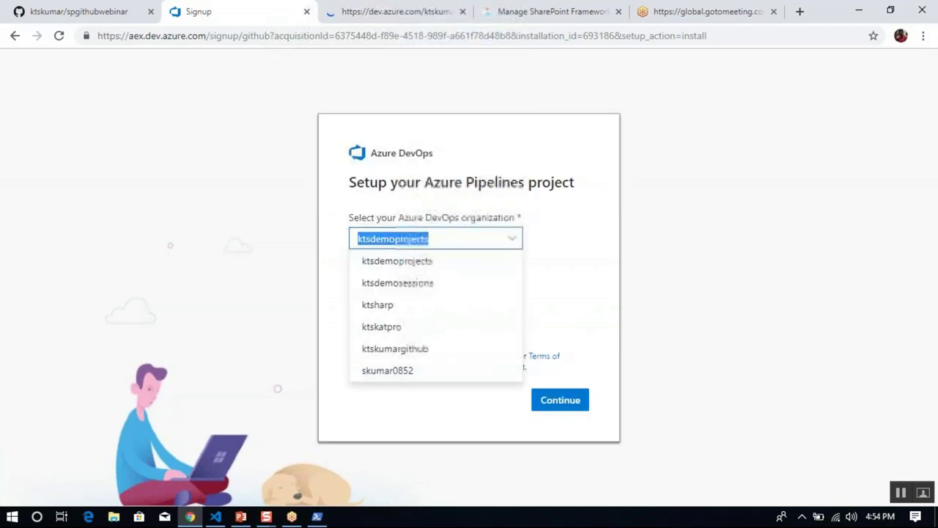
pyautogui.click(427, 349)
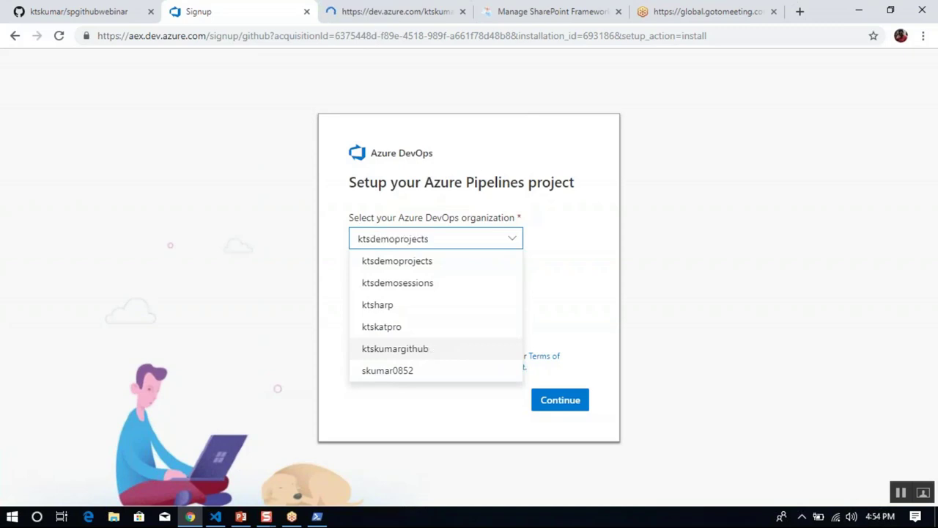
pyautogui.click(473, 310)
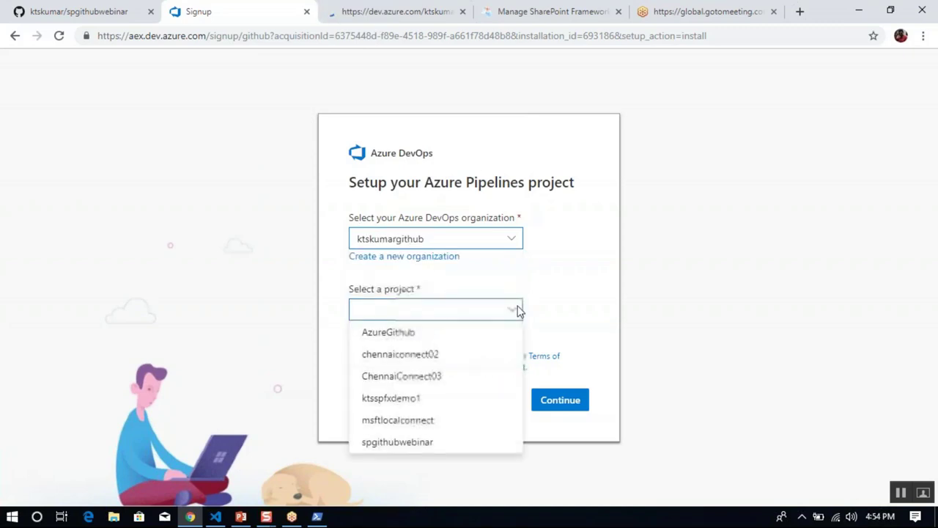
pyautogui.click(448, 442)
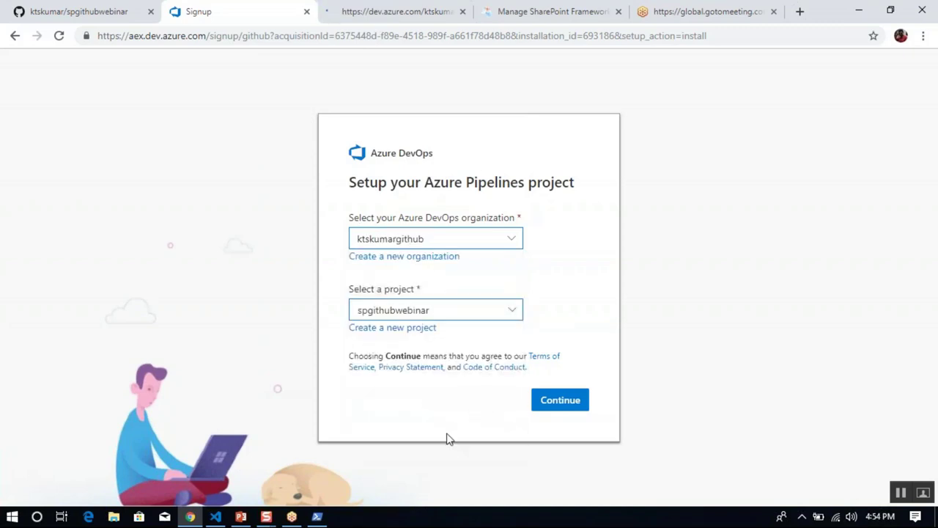
pyautogui.click(560, 401)
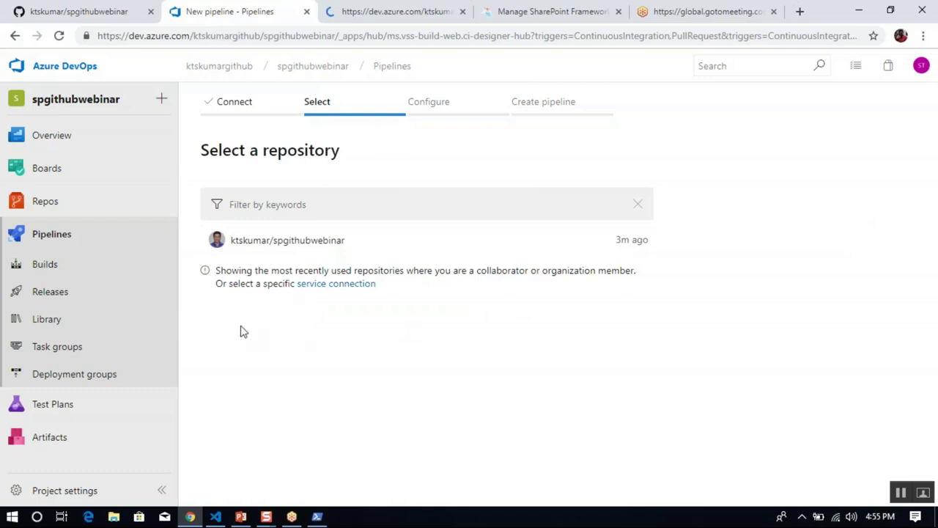
# Go from the project Overview into Project Settings and open GitHub connections under Boards.
pyautogui.click(95, 137)
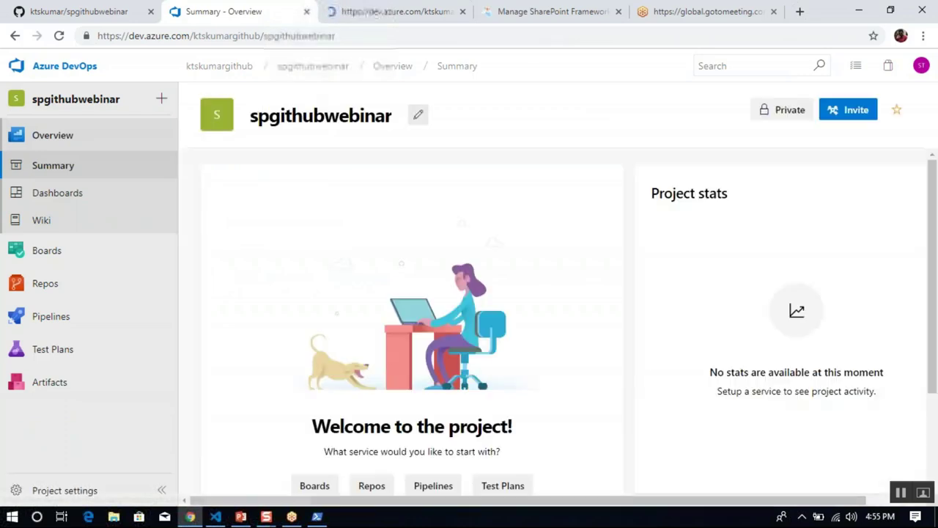
pyautogui.click(420, 117)
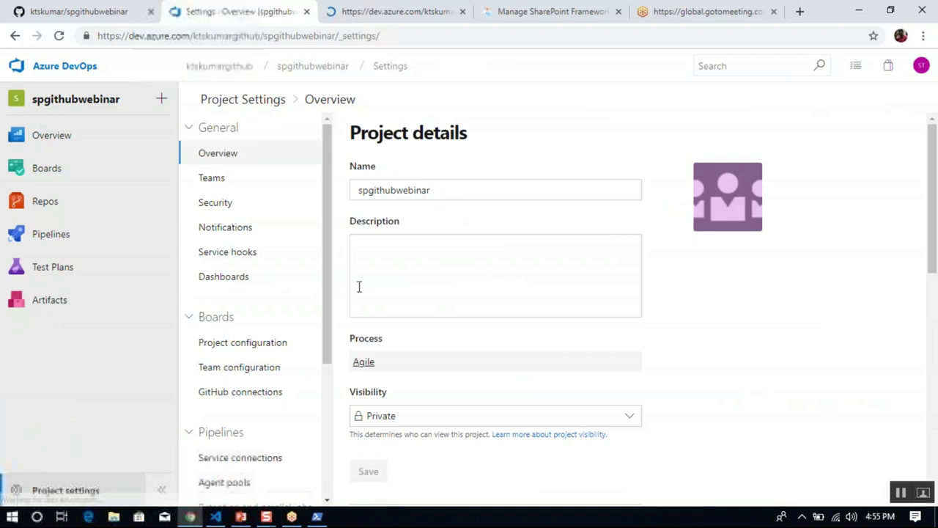
pyautogui.click(254, 392)
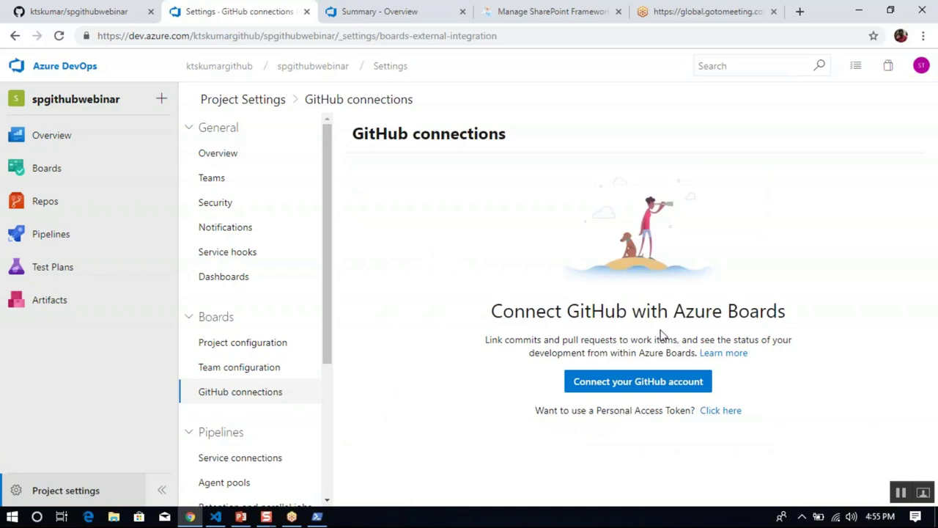
# Connect the GitHub account and link the spgithubwebinar repository to Azure Boards.
pyautogui.click(632, 382)
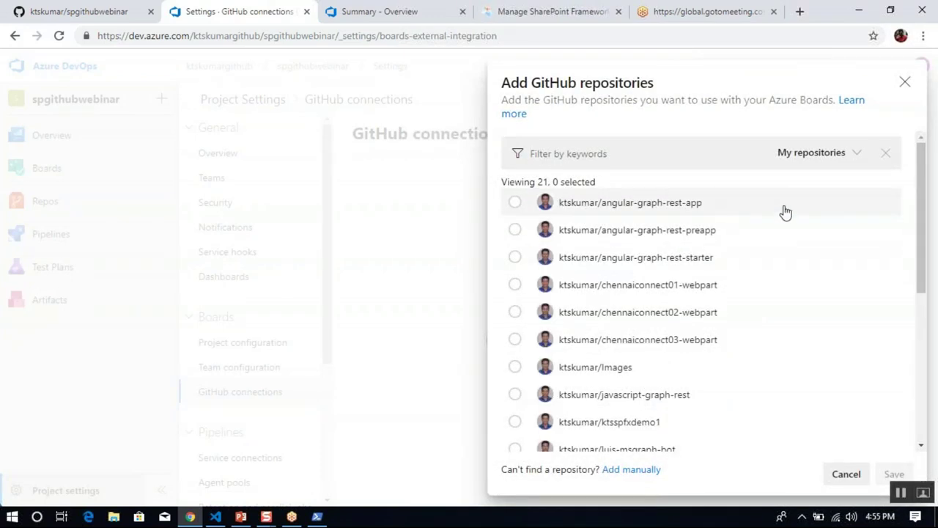
pyautogui.moveTo(921, 228); pyautogui.dragTo(929, 399)
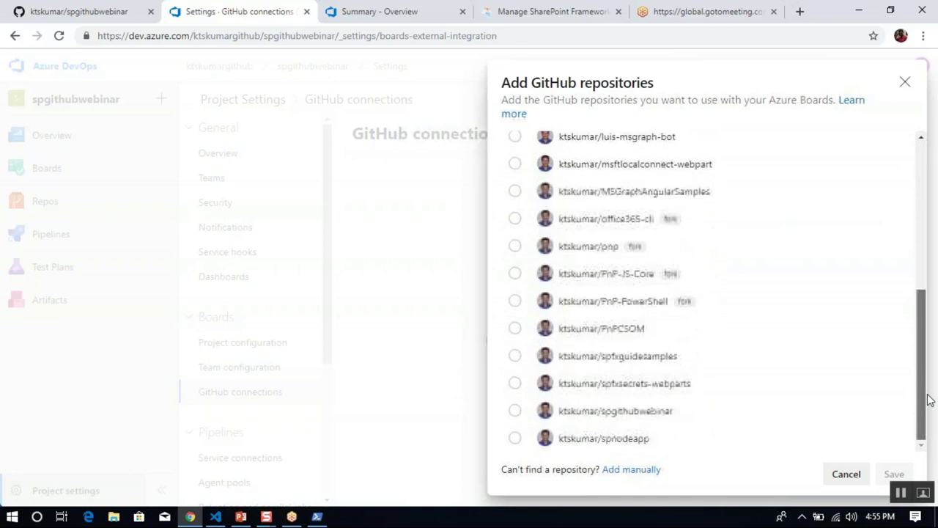
pyautogui.click(514, 412)
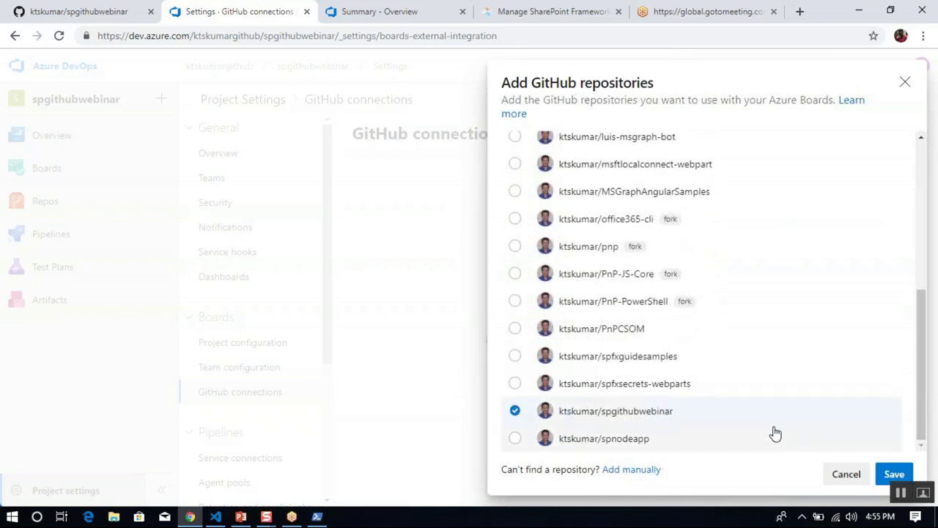
pyautogui.click(894, 475)
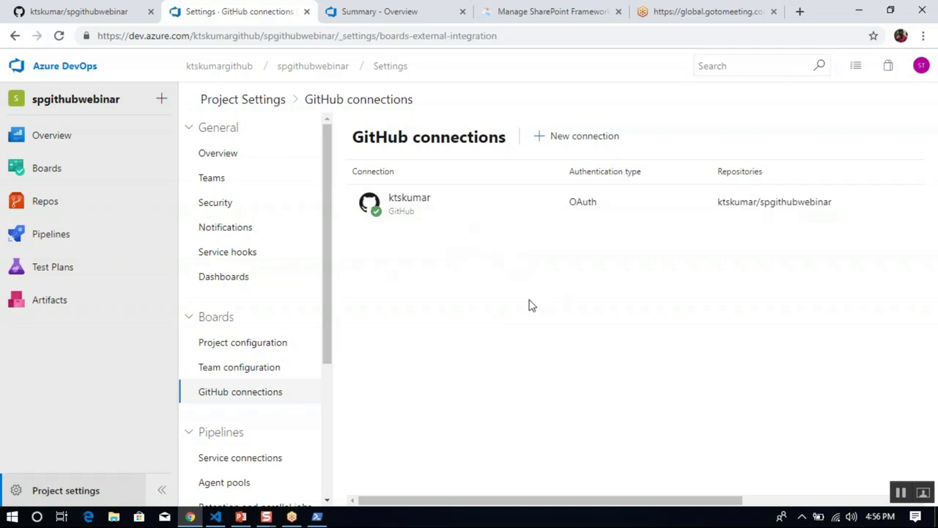
# Start a new Task titled 'Create SharePoint Framework project to show the status of artifacts'.
pyautogui.moveTo(63, 170)
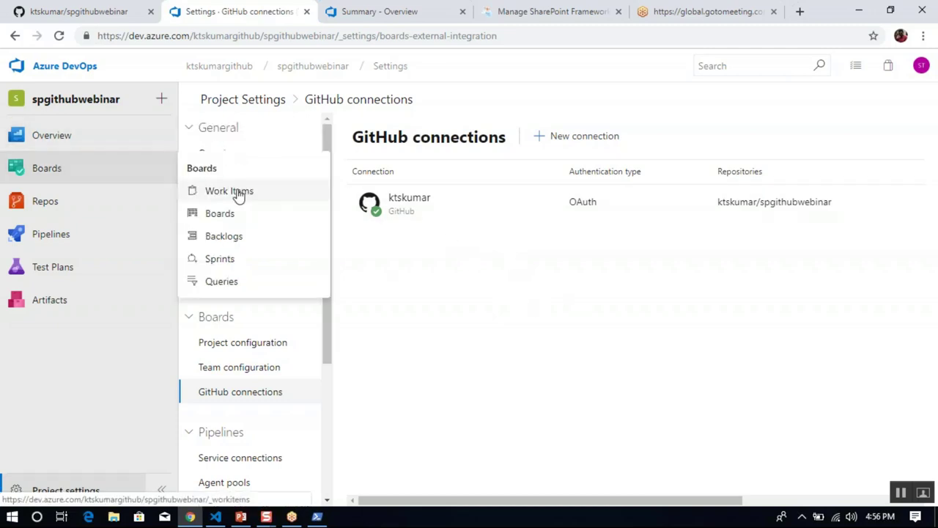
pyautogui.click(88, 169)
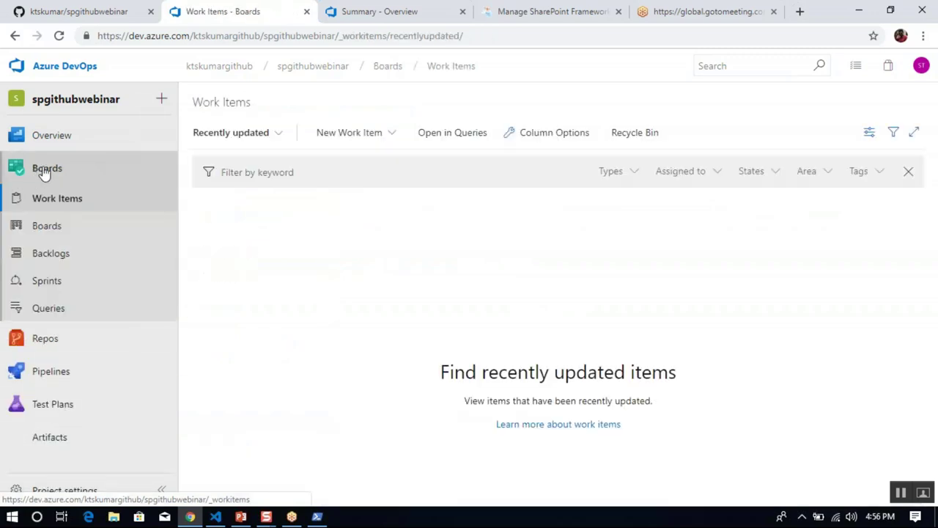
pyautogui.click(403, 142)
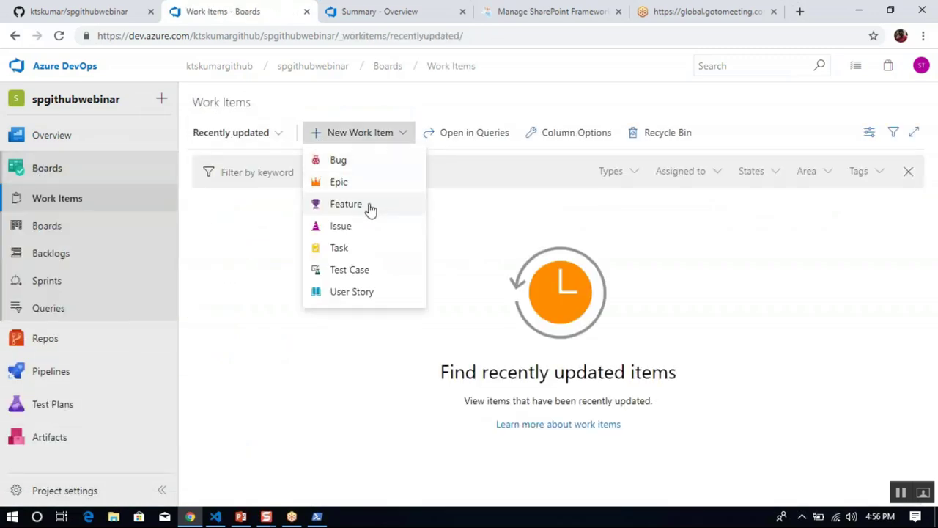
pyautogui.click(360, 247)
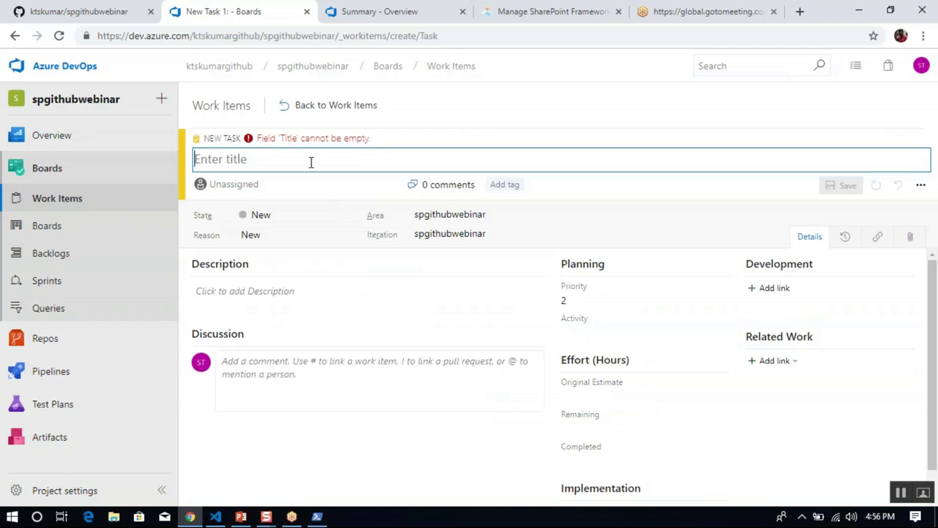
pyautogui.write('Create ')
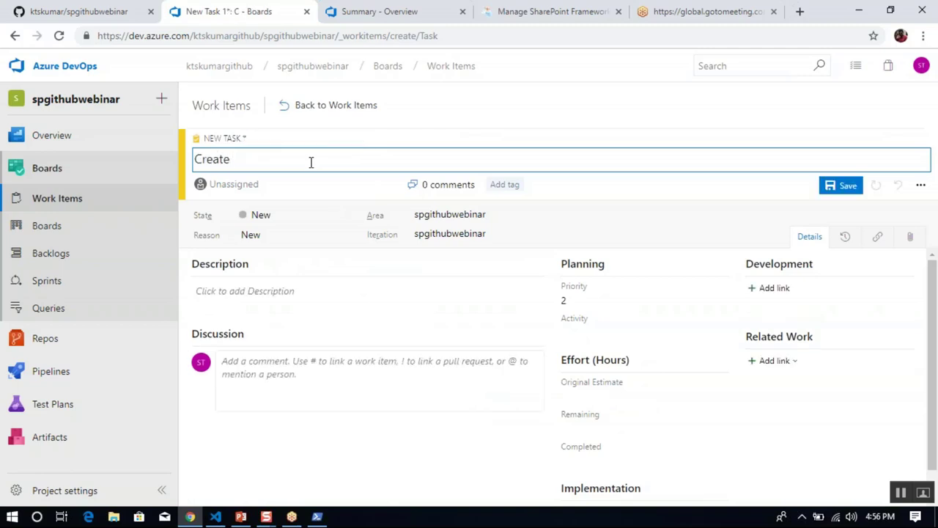
pyautogui.write('SharePoint Framew')
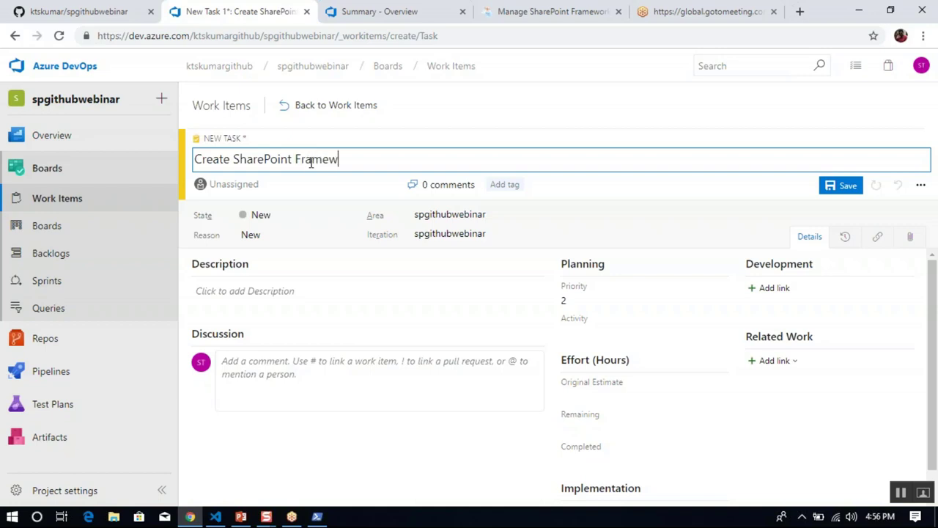
pyautogui.write('ork project to show the')
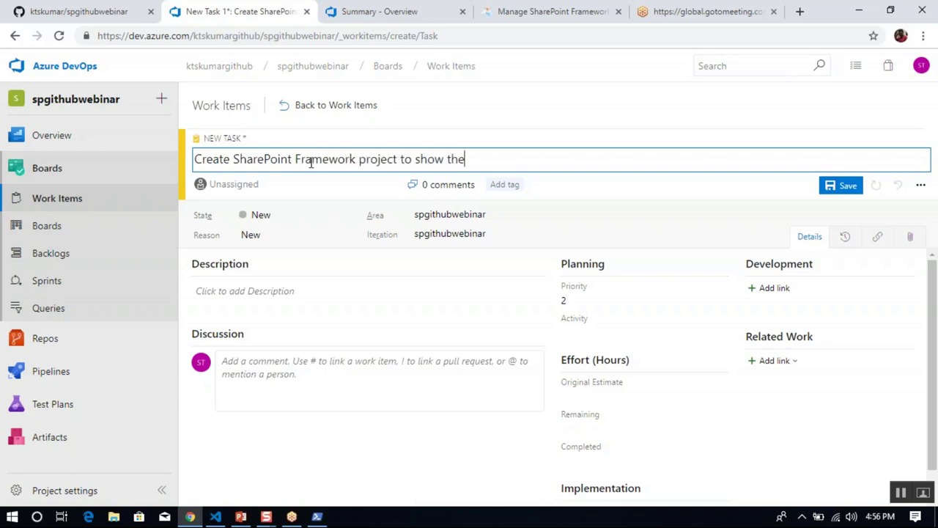
pyautogui.write(' status of artifacts')
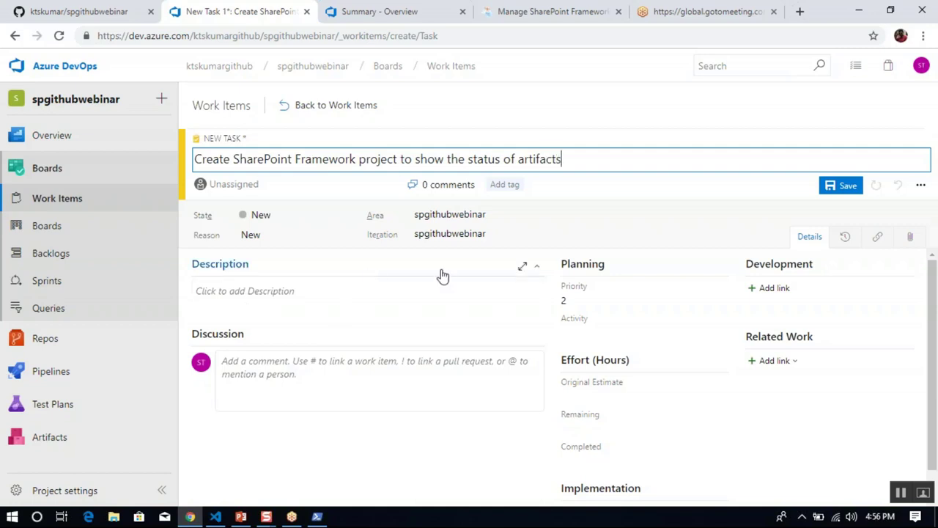
# Copy the title into the Description, save it as Task 8, and select its web address.
pyautogui.tripleClick(610, 156)
pyautogui.hotkey('ctrl', 'c')
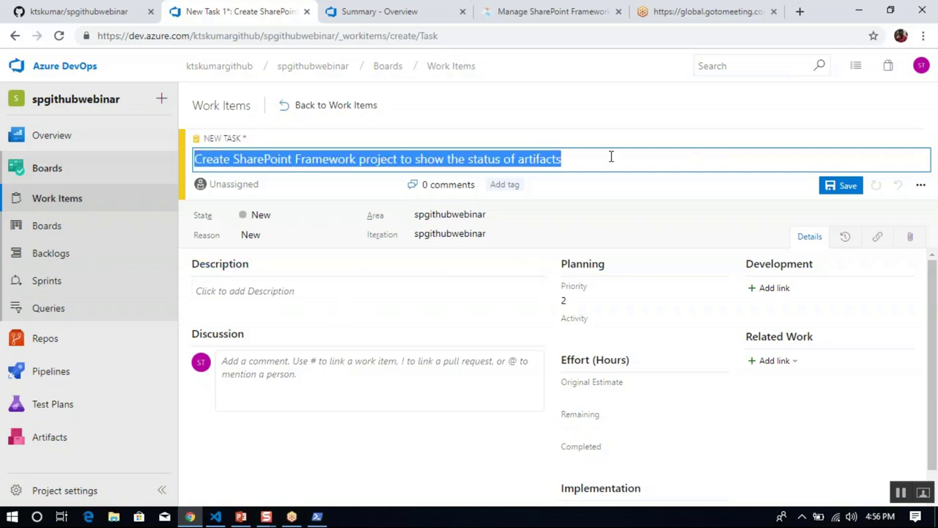
pyautogui.click(387, 307)
pyautogui.hotkey('ctrl', 'v')
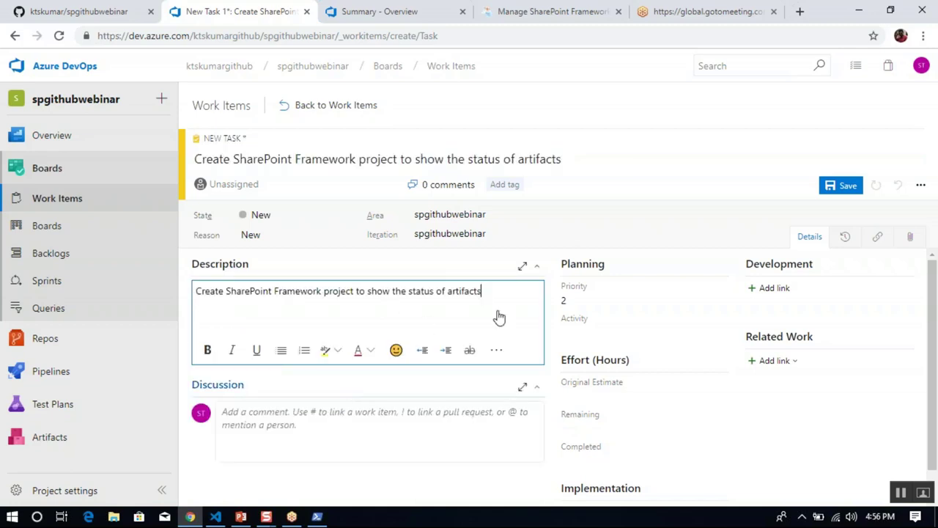
pyautogui.click(842, 189)
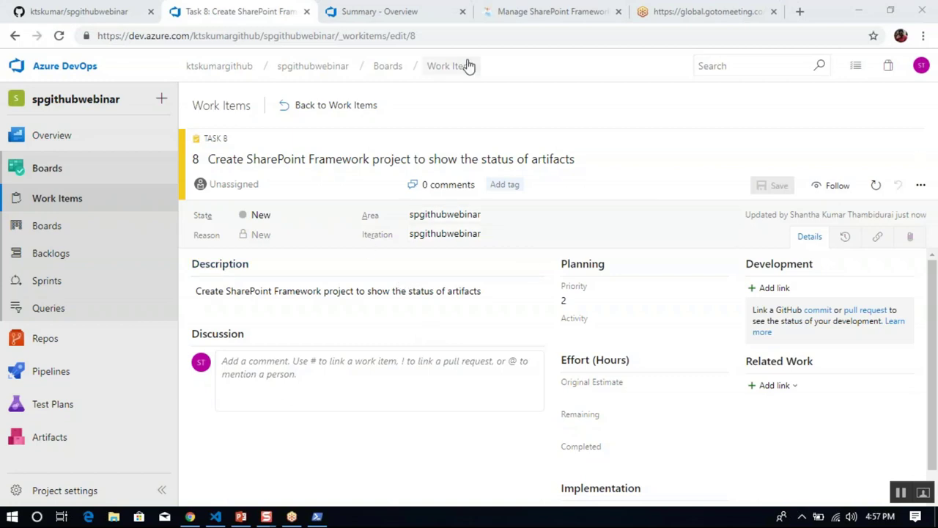
pyautogui.click(441, 36)
pyautogui.click(466, 37)
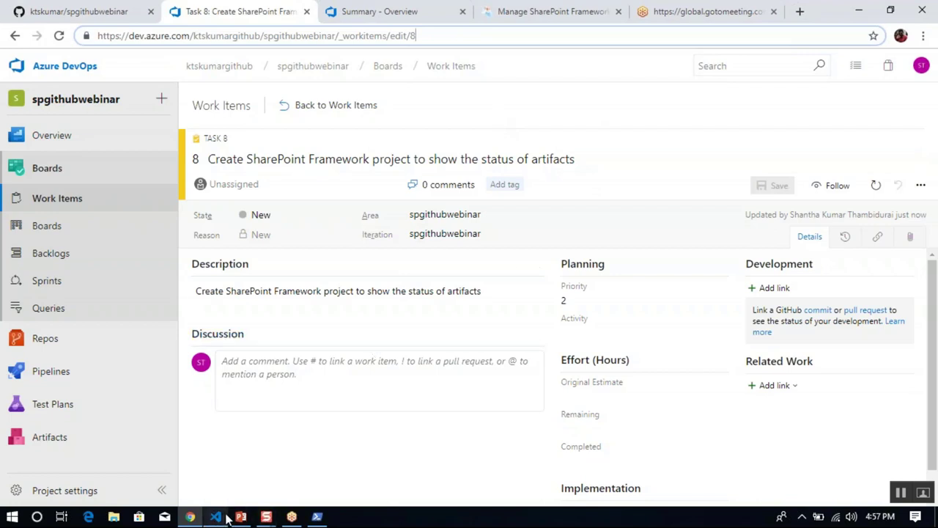
# Open the SPFx project in Visual Studio Code with 'code .' and maximize it.
pyautogui.click(317, 516)
pyautogui.click(423, 330)
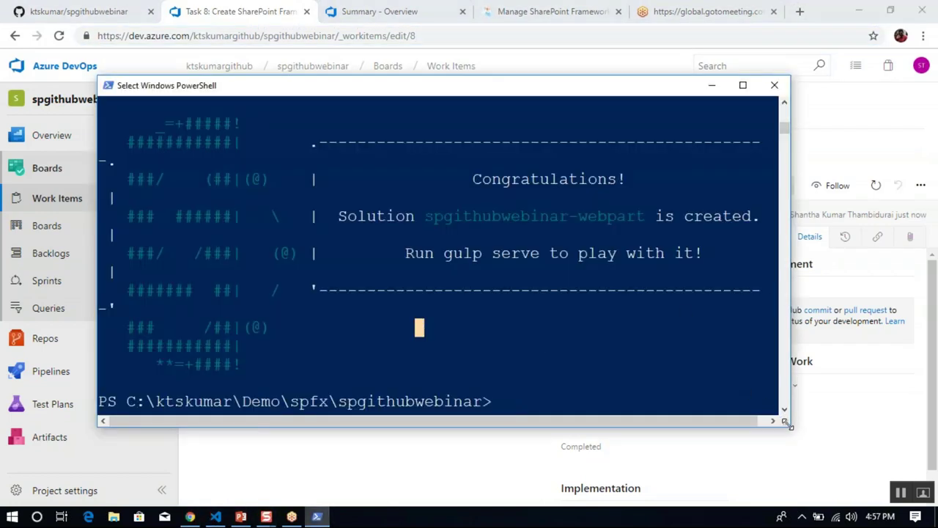
pyautogui.moveTo(788, 424); pyautogui.dragTo(854, 464)
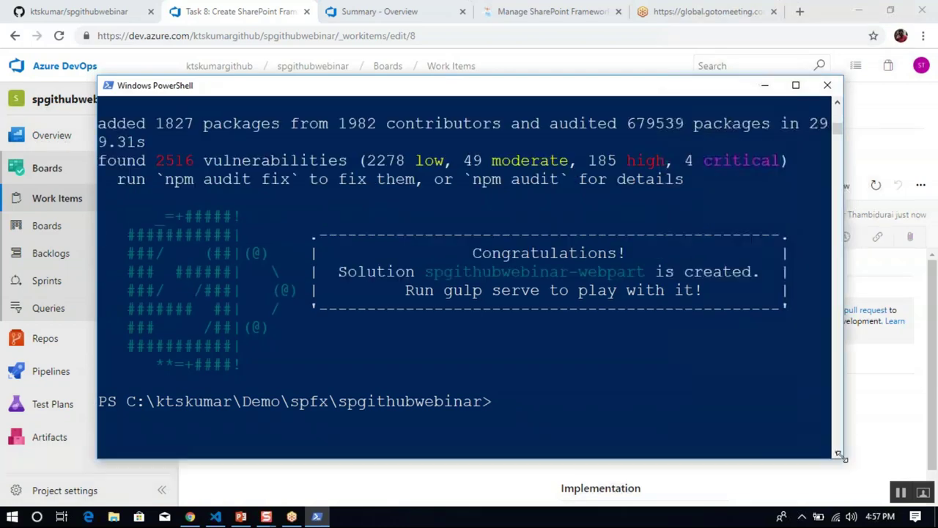
pyautogui.click(573, 417)
pyautogui.click(510, 403)
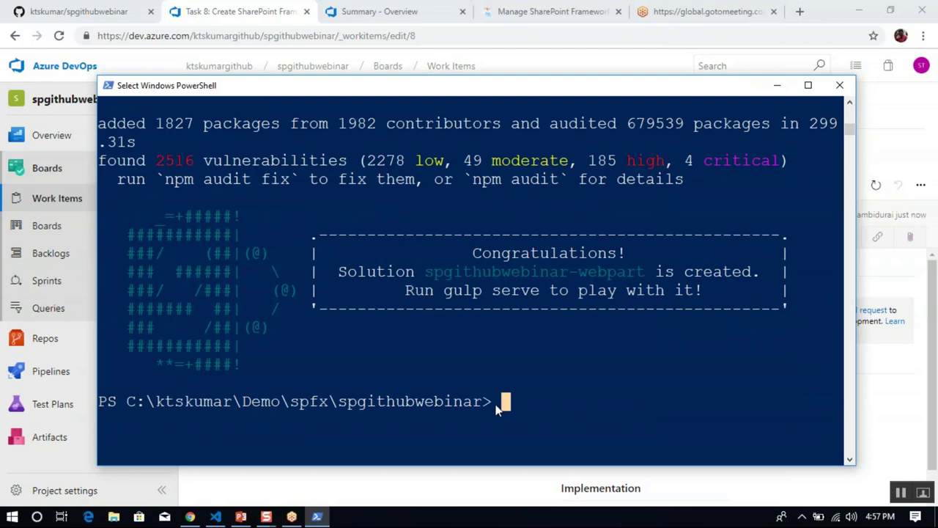
pyautogui.press('Return')
pyautogui.write('code .')
pyautogui.press('Return')
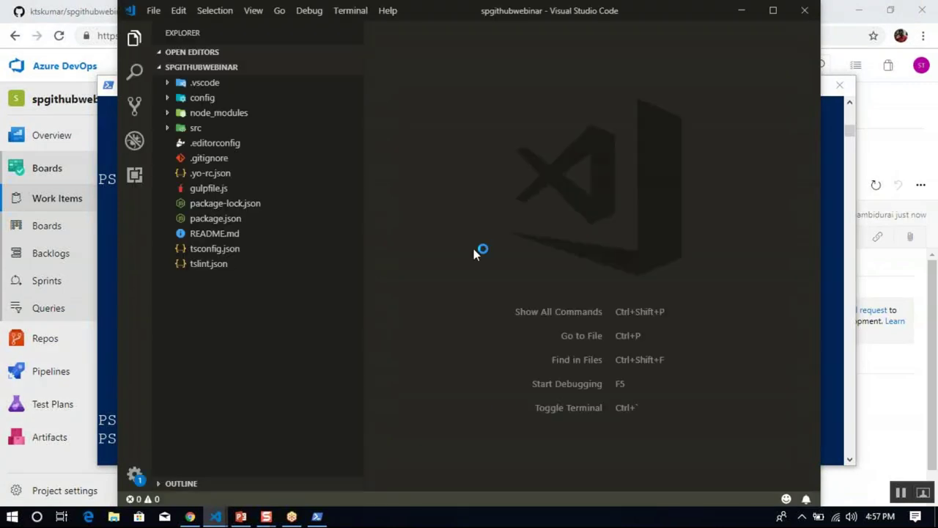
pyautogui.doubleClick(458, 11)
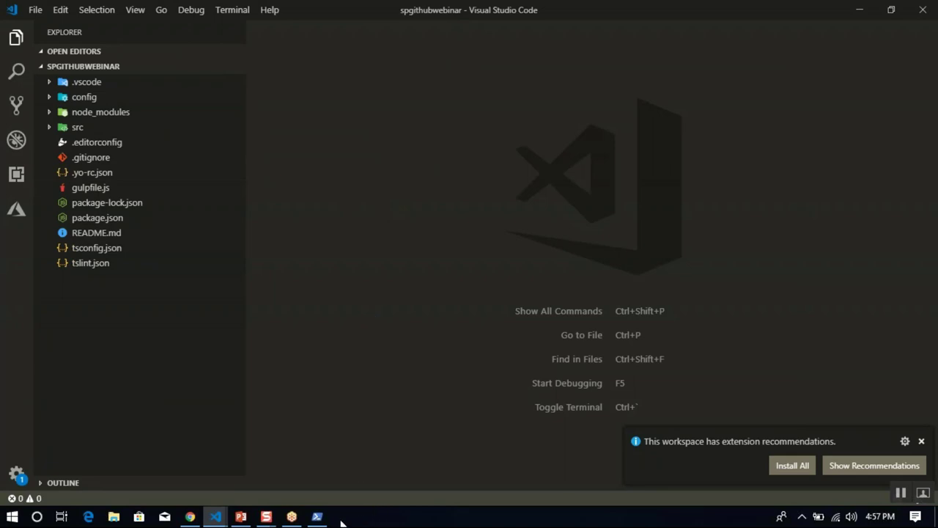
# Run 'gulp serve' in PowerShell to launch the local SharePoint Workbench.
pyautogui.click(316, 515)
pyautogui.click(525, 382)
pyautogui.write('gulp serv')
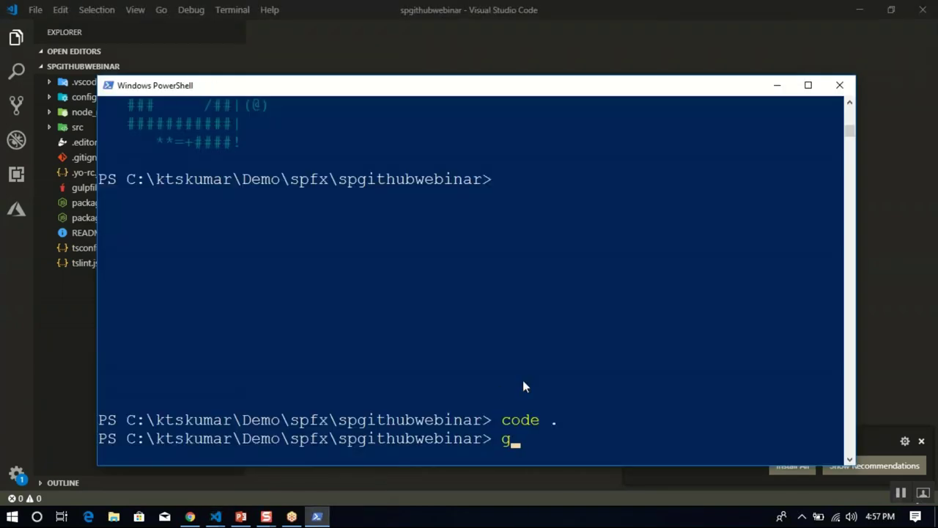
pyautogui.write('e')
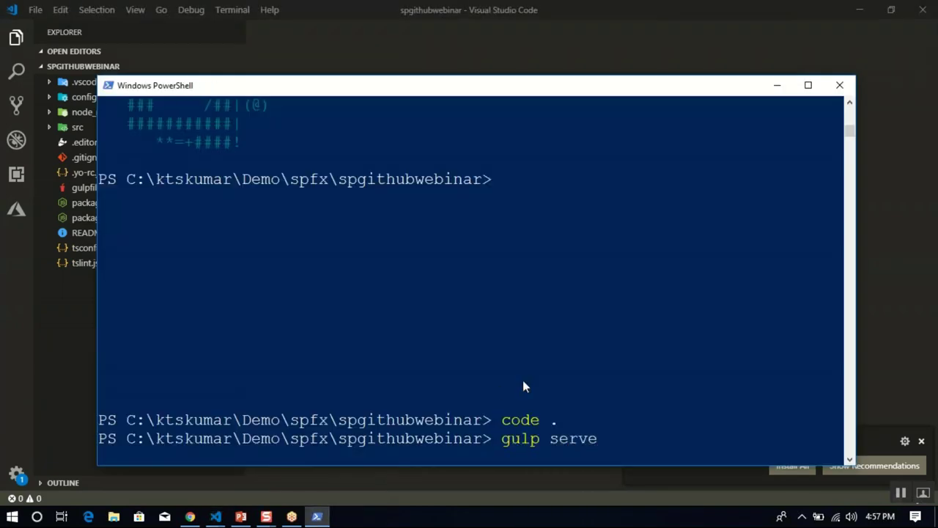
pyautogui.press('Return')
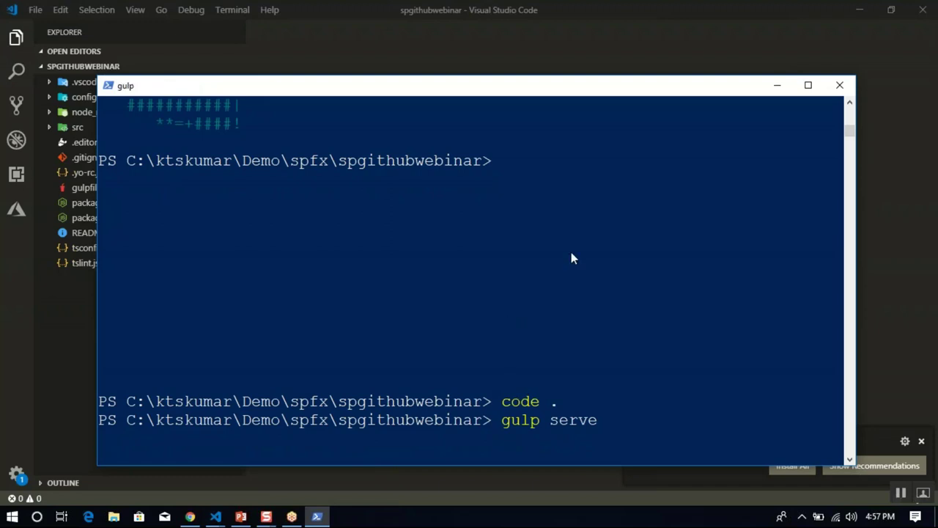
pyautogui.click(776, 85)
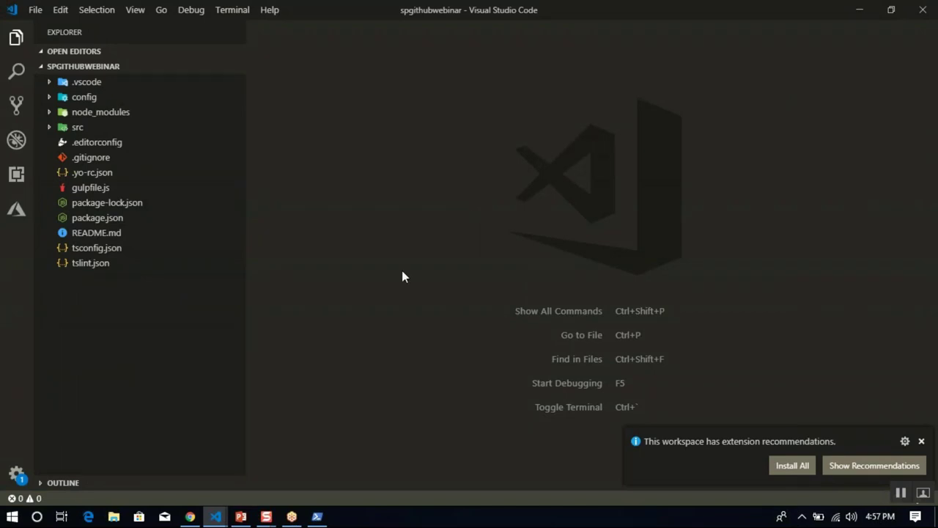
pyautogui.click(326, 519)
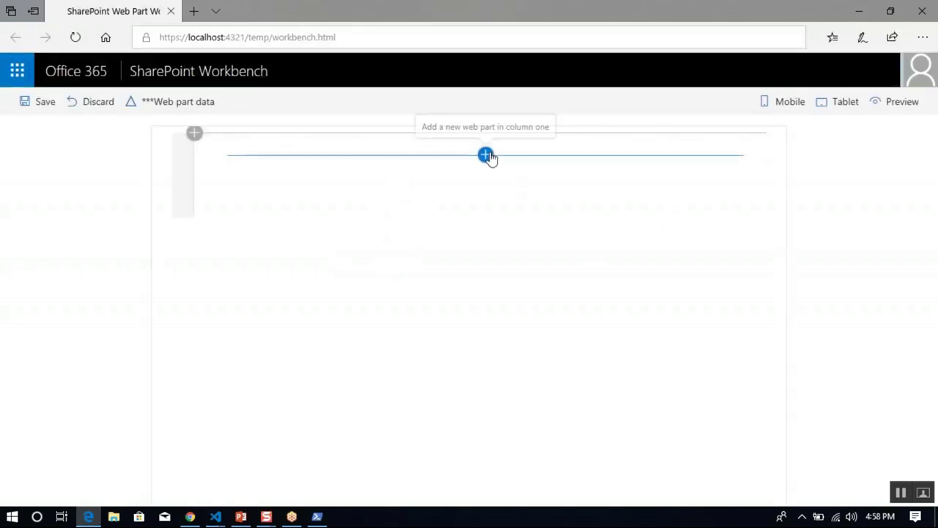
# Add the SPGithubWebinar web part to the SharePoint Workbench canvas.
pyautogui.click(486, 154)
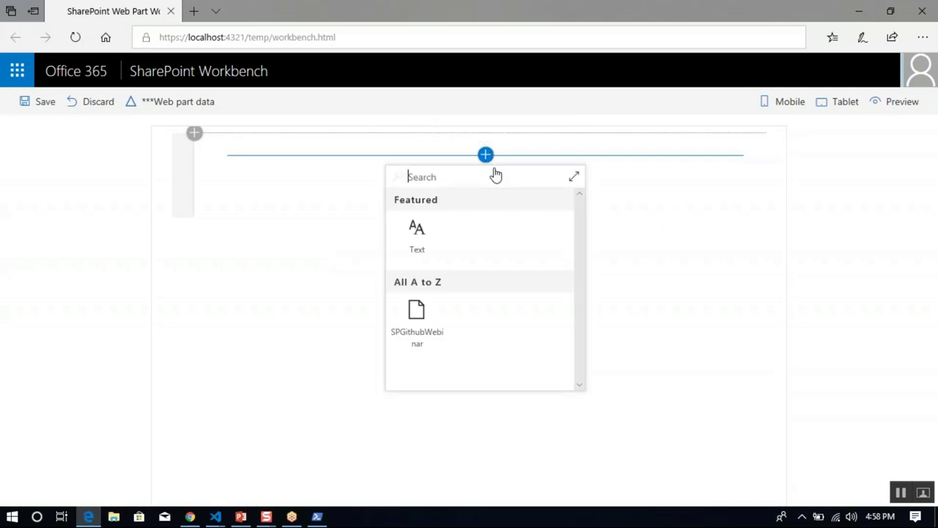
pyautogui.click(431, 320)
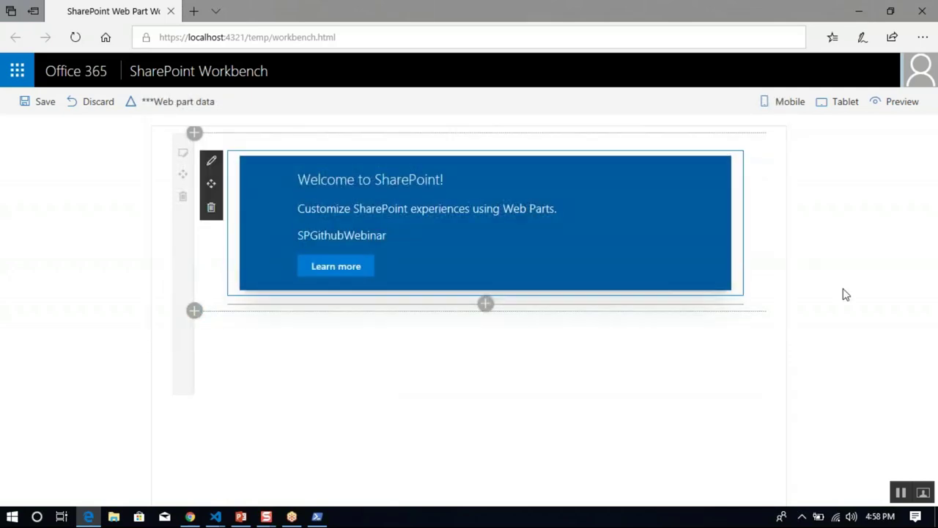
pyautogui.moveTo(553, 4); pyautogui.dragTo(487, 59)
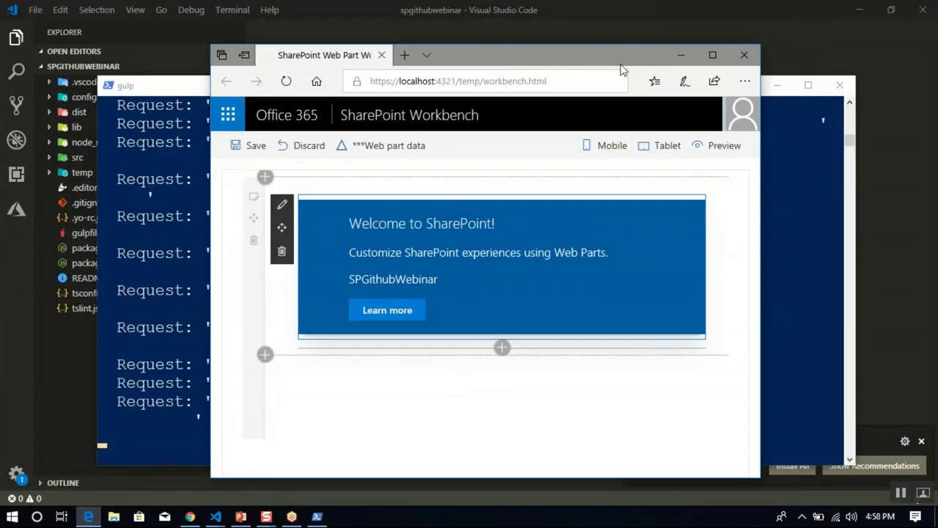
pyautogui.click(675, 61)
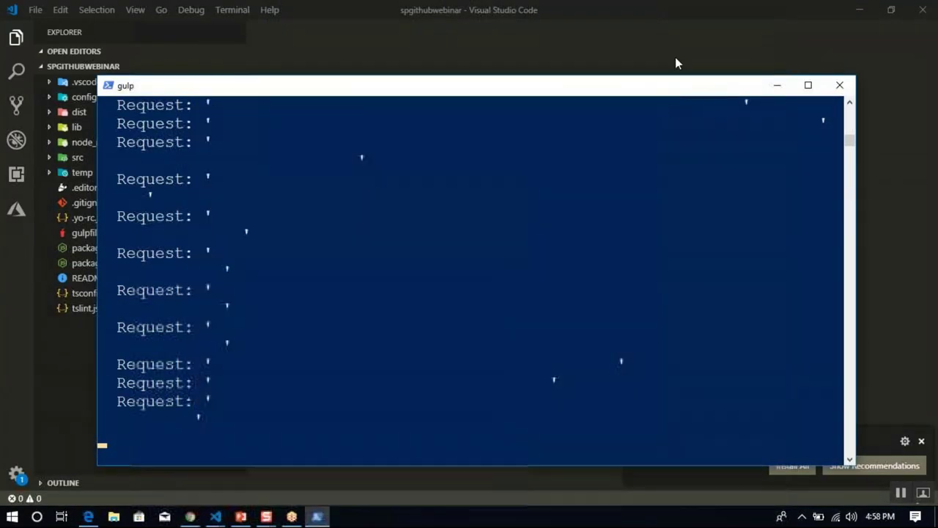
# Stop the gulp server with Ctrl+C, clear the console with cls, and return to Task 8.
pyautogui.click(519, 231)
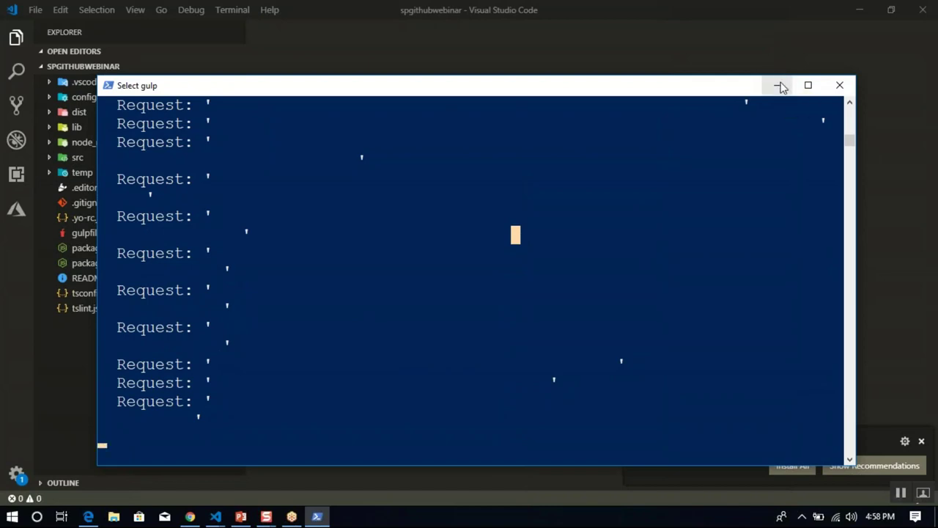
pyautogui.click(779, 85)
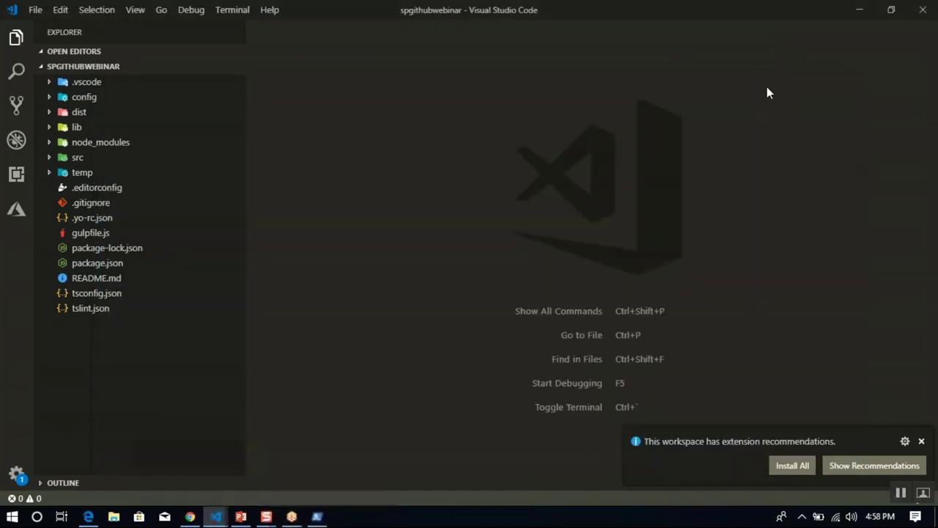
pyautogui.click(318, 517)
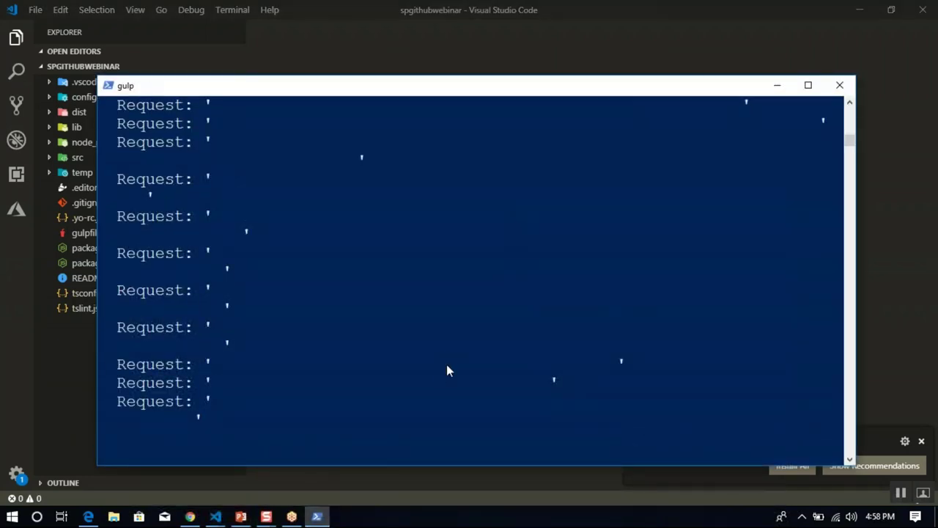
pyautogui.click(334, 383)
pyautogui.hotkey('ctrl', 'c')
pyautogui.hotkey('ctrl', 'c')
pyautogui.hotkey('ctrl', 'c')
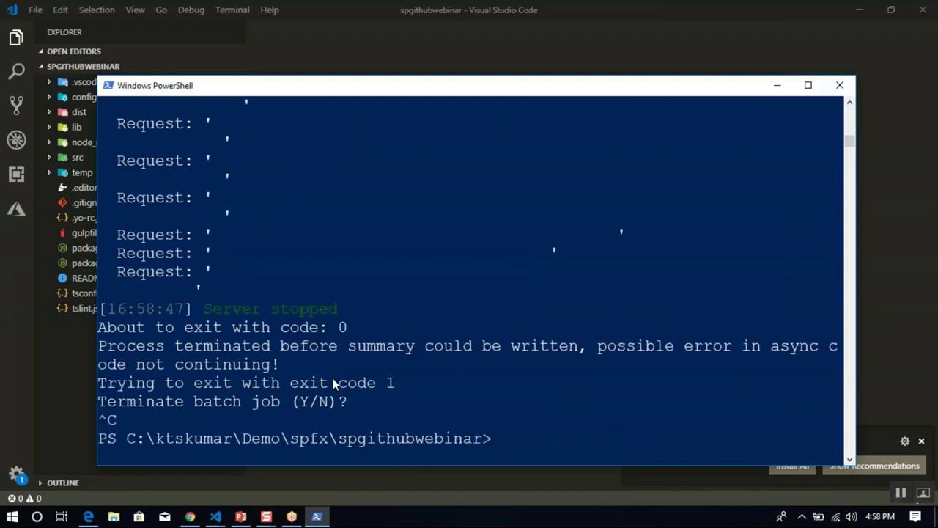
pyautogui.write('cls')
pyautogui.press('Return')
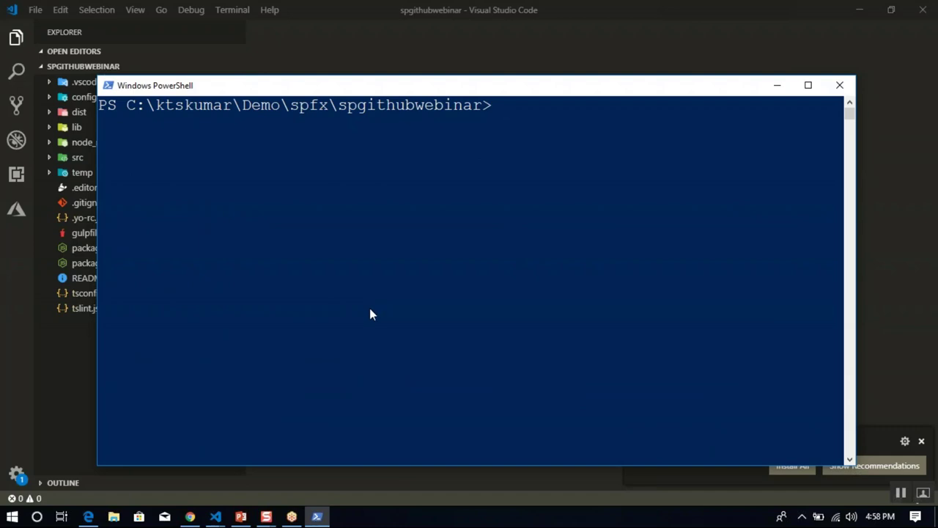
pyautogui.click(189, 517)
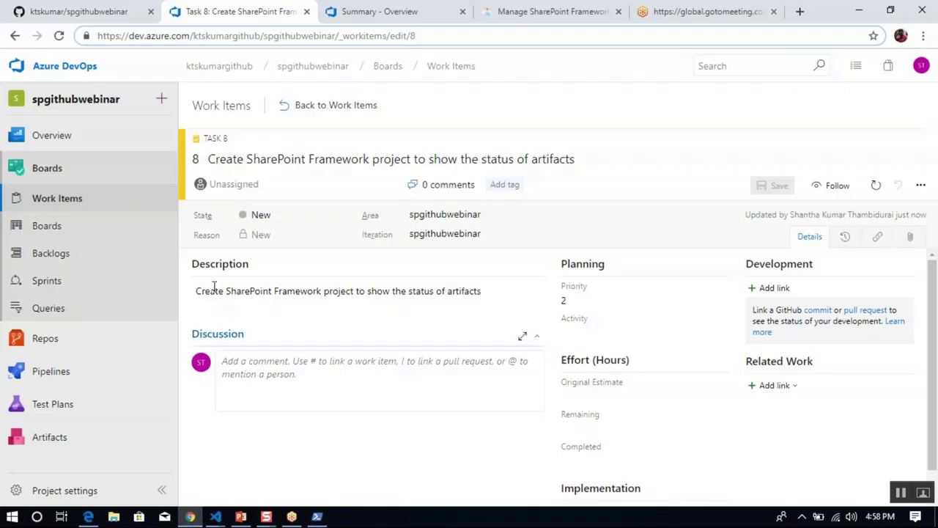
# Highlight the git init through git push -u origin master commands on the quick-setup page.
pyautogui.click(95, 11)
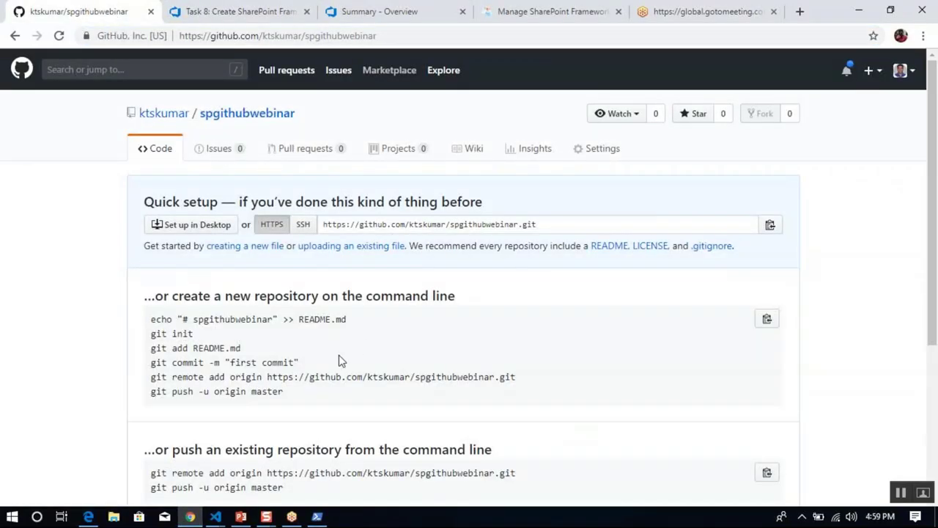
pyautogui.moveTo(299, 401); pyautogui.dragTo(151, 334)
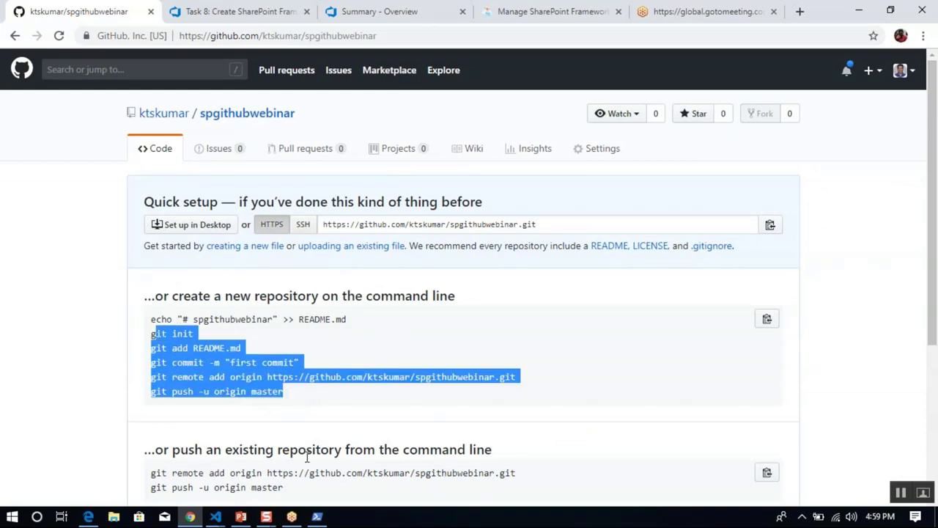
pyautogui.click(316, 516)
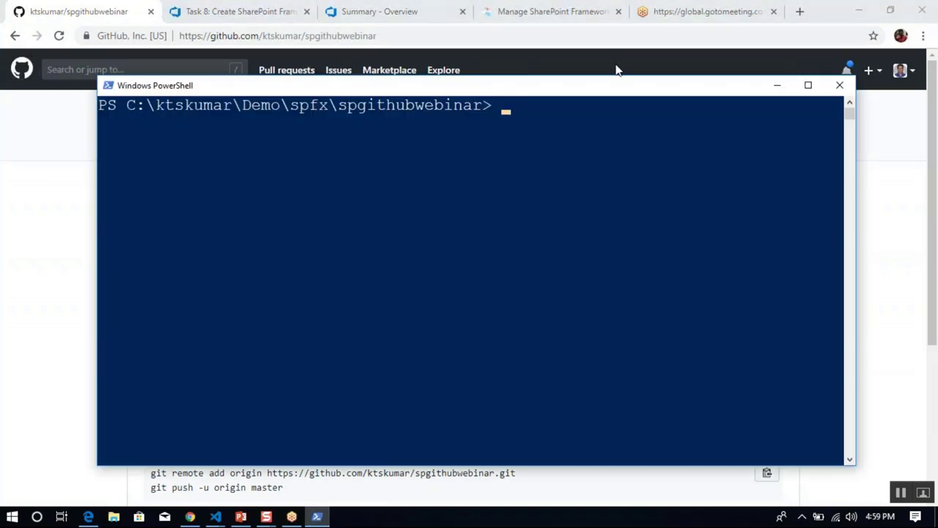
pyautogui.click(428, 160)
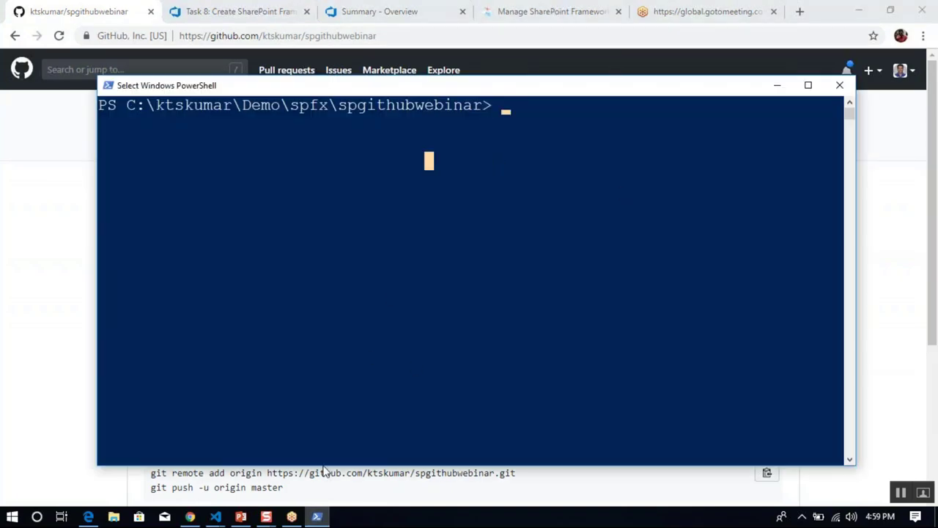
# Delete package-lock.json from the spgithubwebinar project, moving it to the Recycle Bin.
pyautogui.click(216, 516)
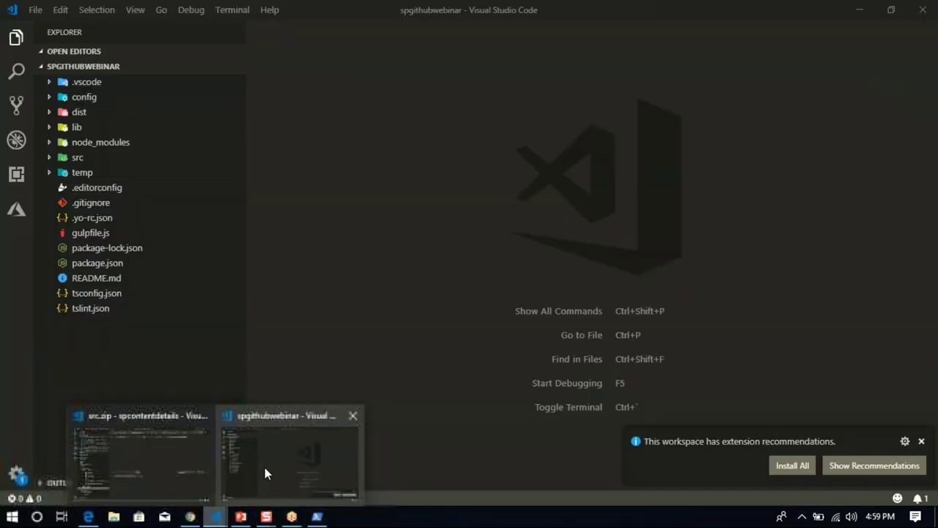
pyautogui.click(265, 467)
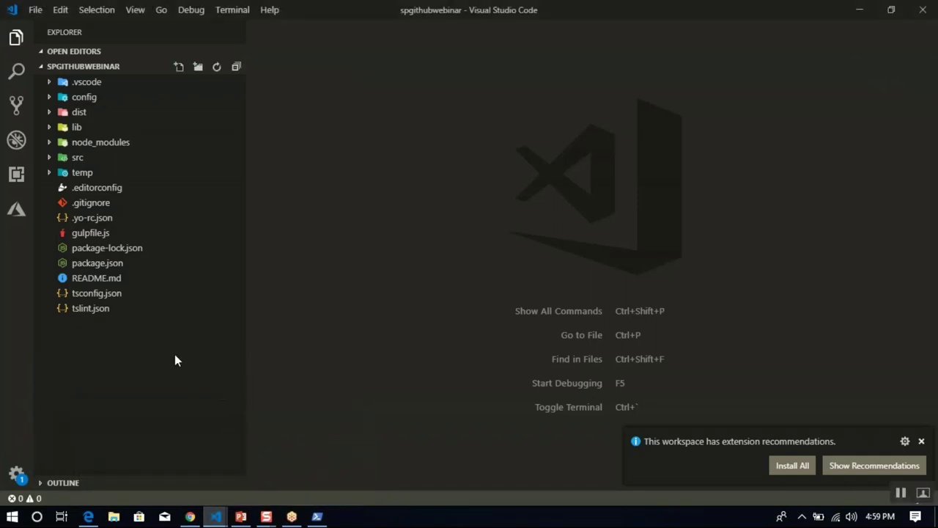
pyautogui.click(162, 250)
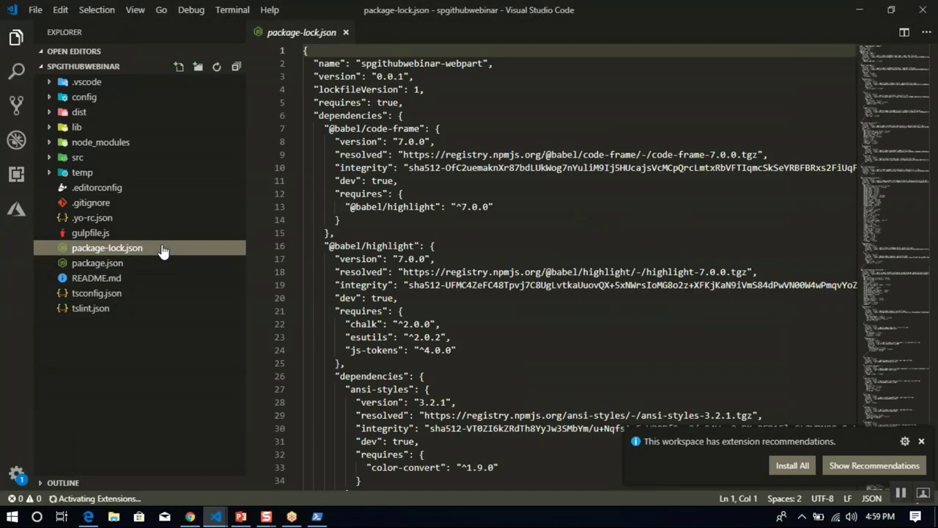
pyautogui.rightClick(162, 250)
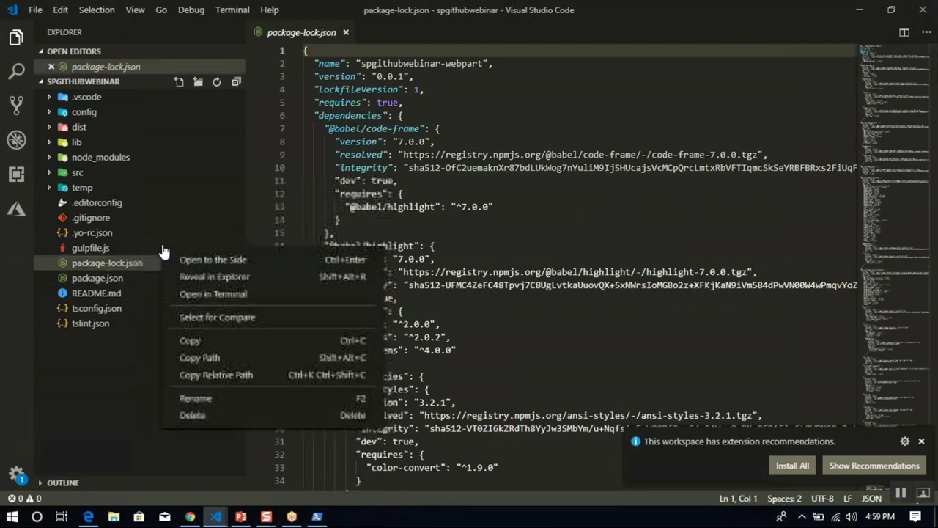
pyautogui.click(209, 415)
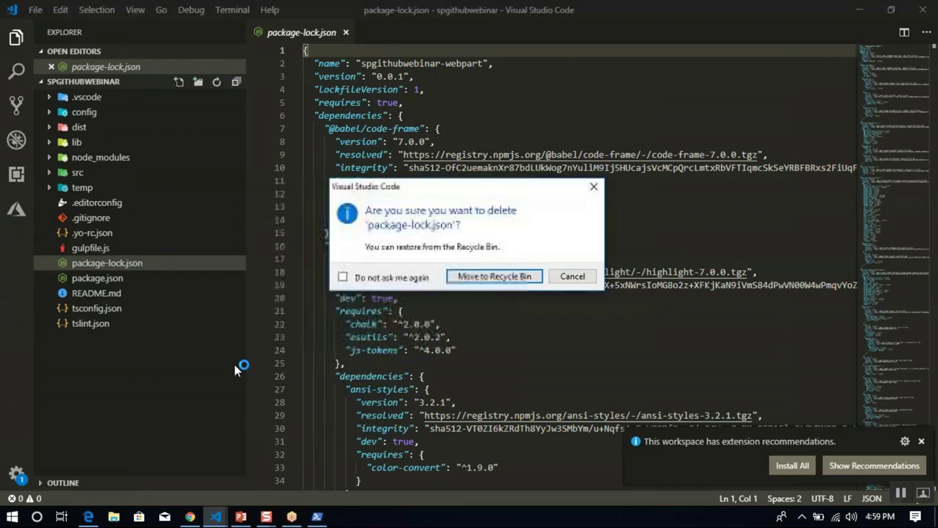
pyautogui.click(495, 276)
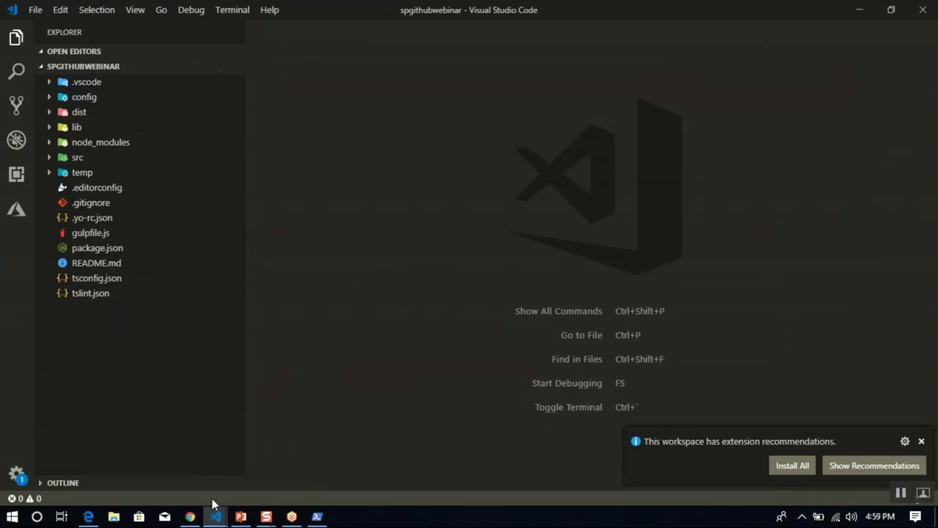
# Initialise a Git repository with git init and stage all files with git add.
pyautogui.click(317, 516)
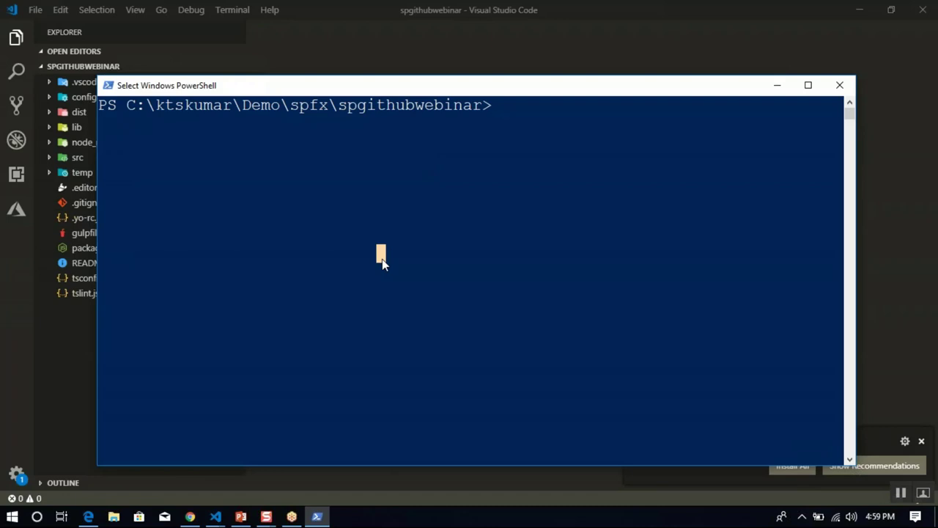
pyautogui.write('git init')
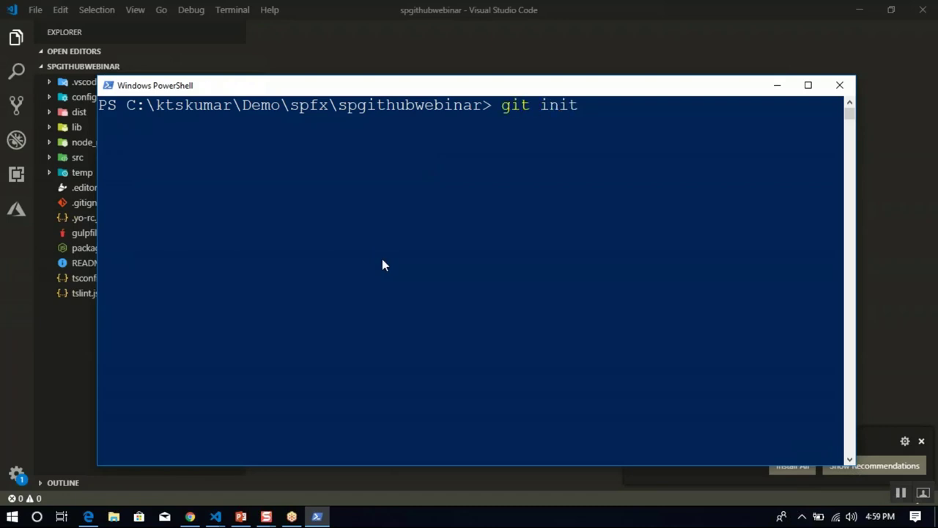
pyautogui.press('Return')
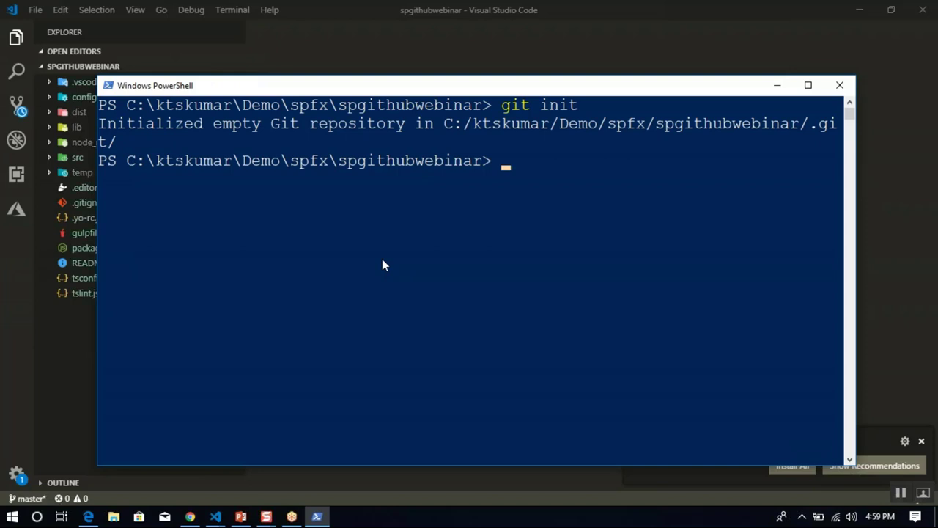
pyautogui.write('git add ')
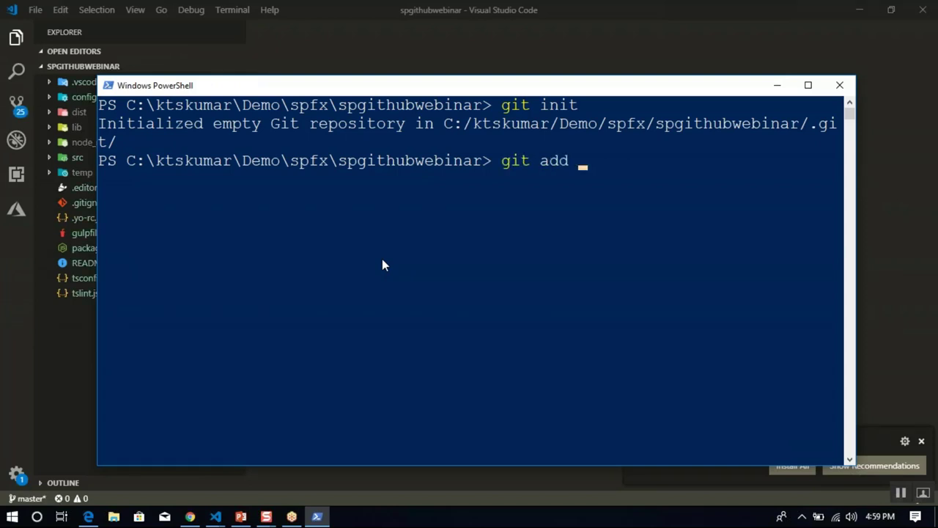
pyautogui.write('.')
pyautogui.press('Return')
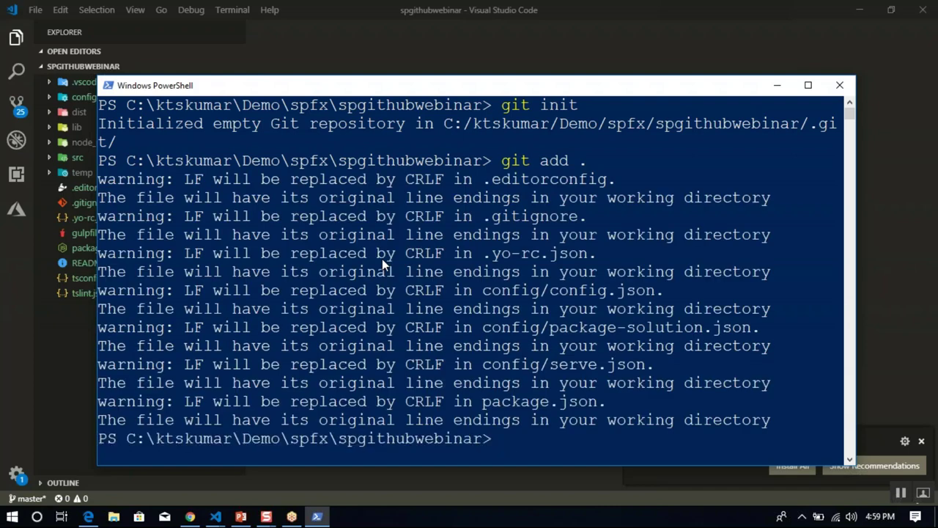
# Commit the staged files with message "initial commit fixes AB#8", after checking the Task 8 number.
pyautogui.write('git commit -m')
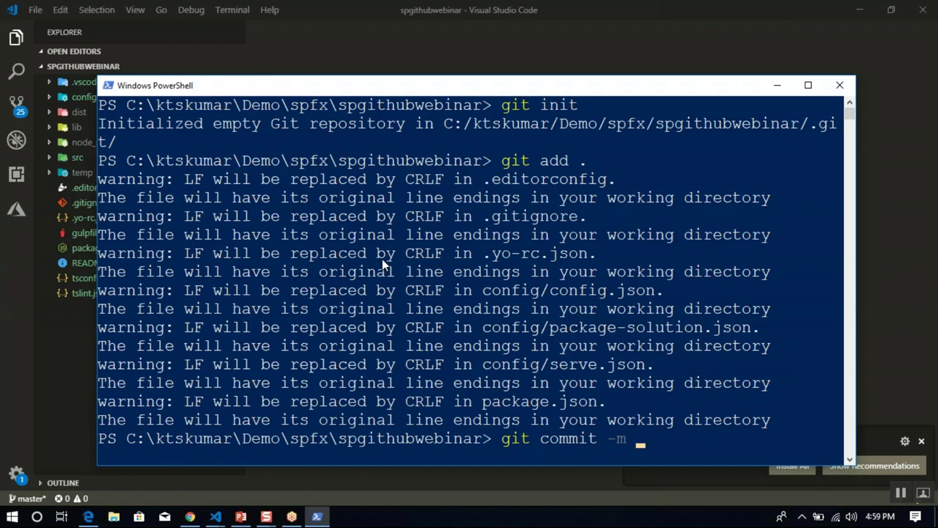
pyautogui.write(' "initial commit ')
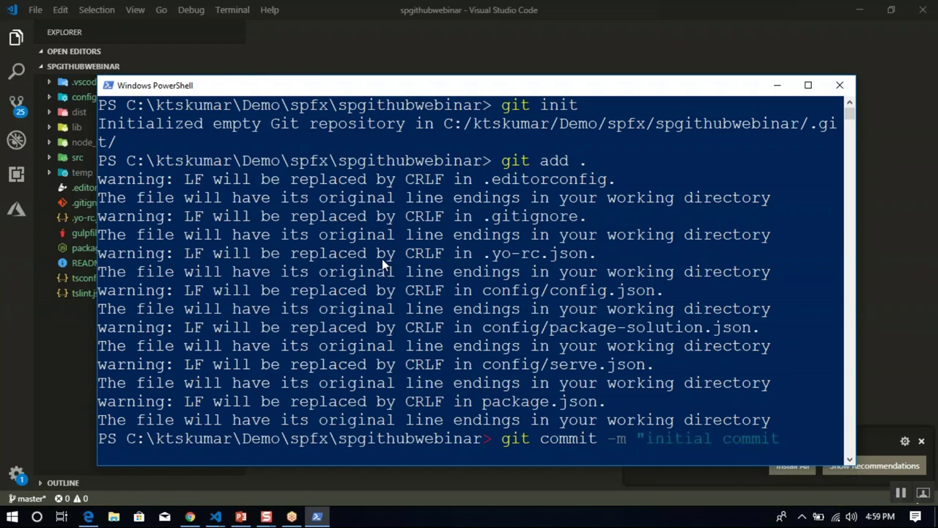
pyautogui.write('fixes')
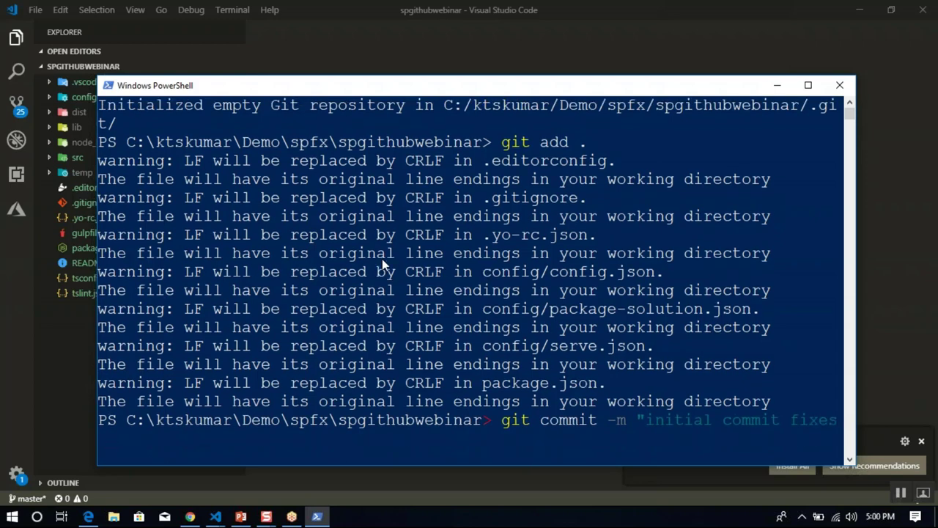
pyautogui.write(' AB#8"')
pyautogui.click(190, 516)
pyautogui.click(265, 13)
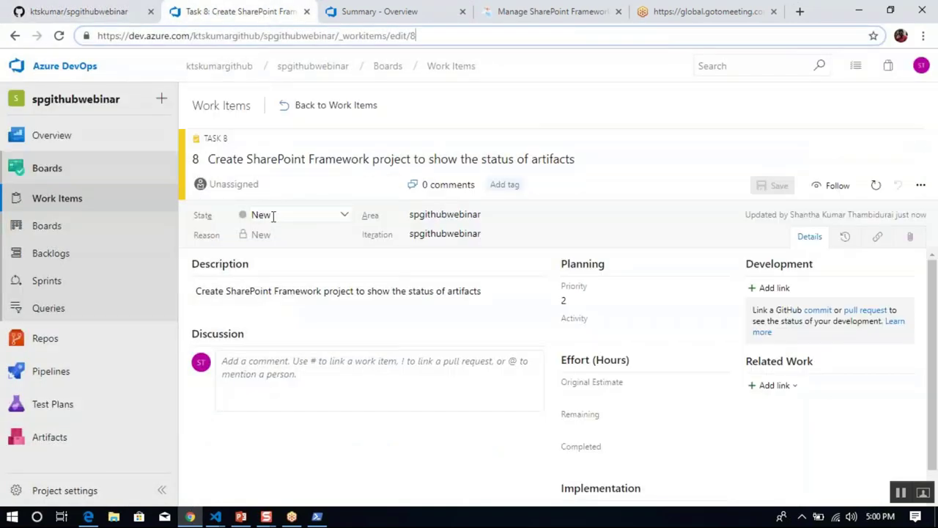
pyautogui.click(316, 516)
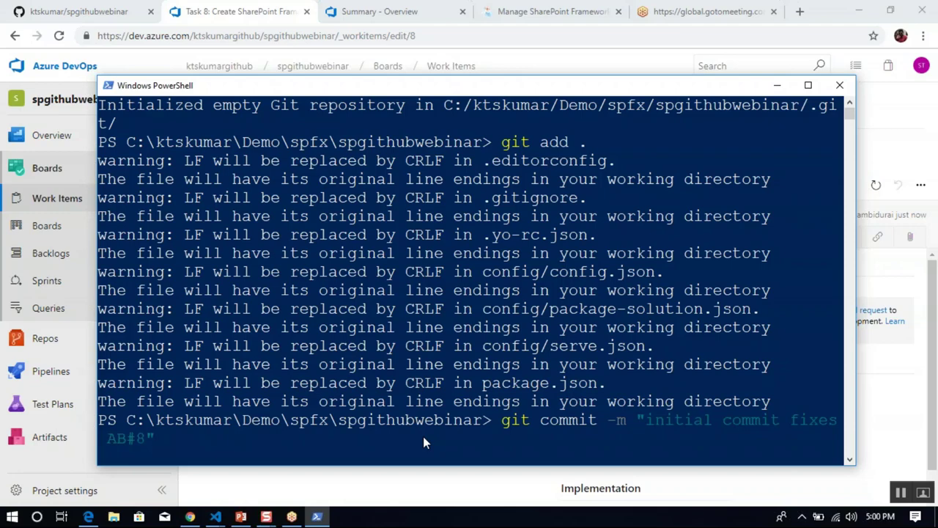
pyautogui.press('Return')
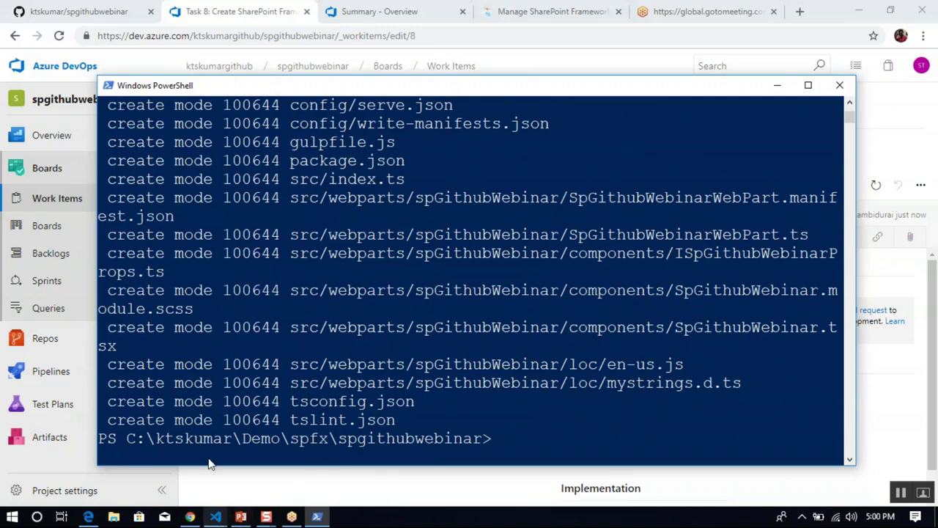
# Add the GitHub spgithubwebinar repository as the origin remote using the copied git remote add command.
pyautogui.click(77, 11)
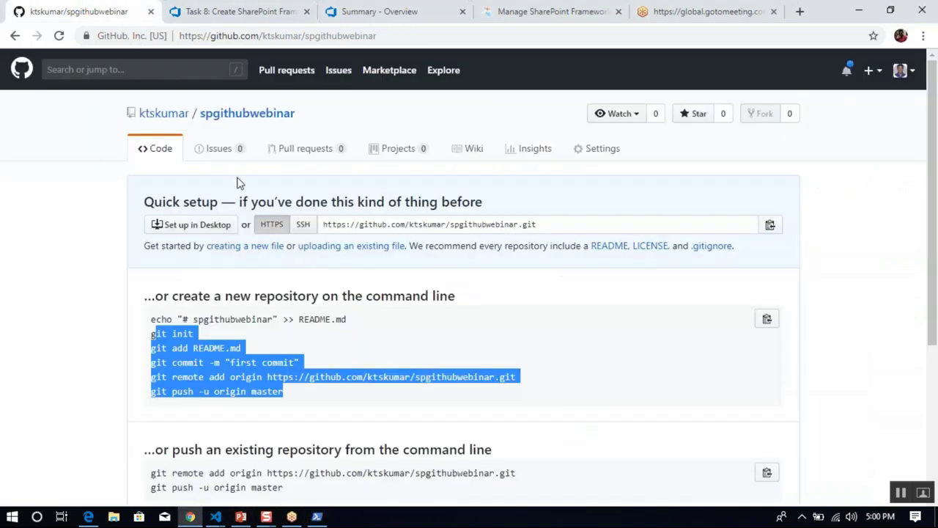
pyautogui.click(315, 371)
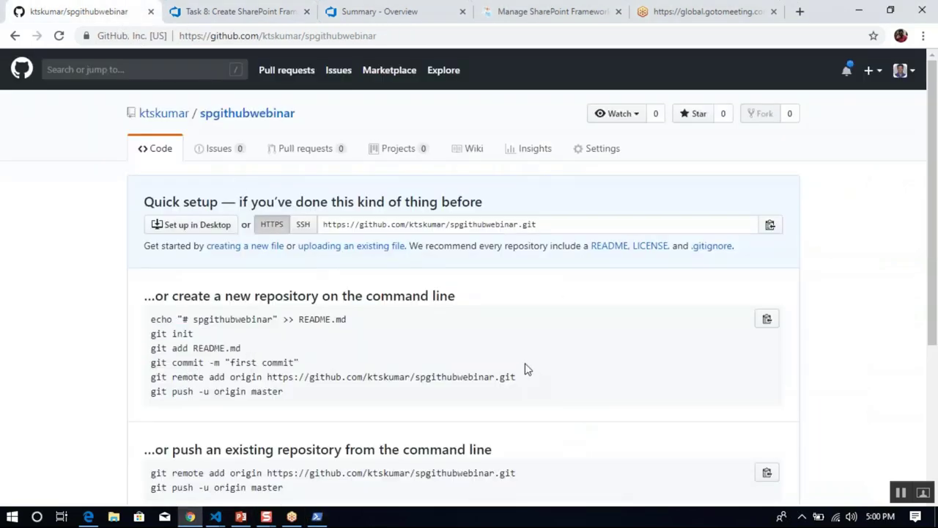
pyautogui.moveTo(528, 378); pyautogui.dragTo(146, 376)
pyautogui.hotkey('ctrl', 'c')
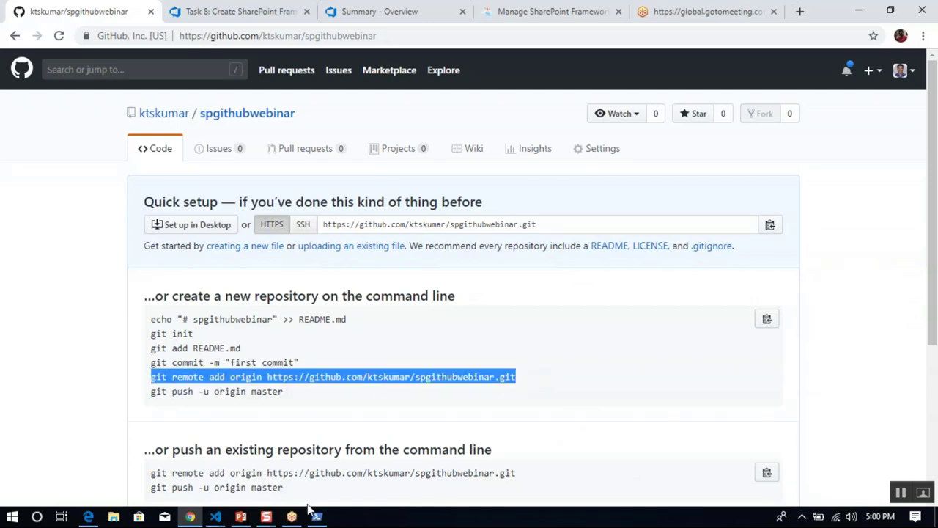
pyautogui.click(316, 516)
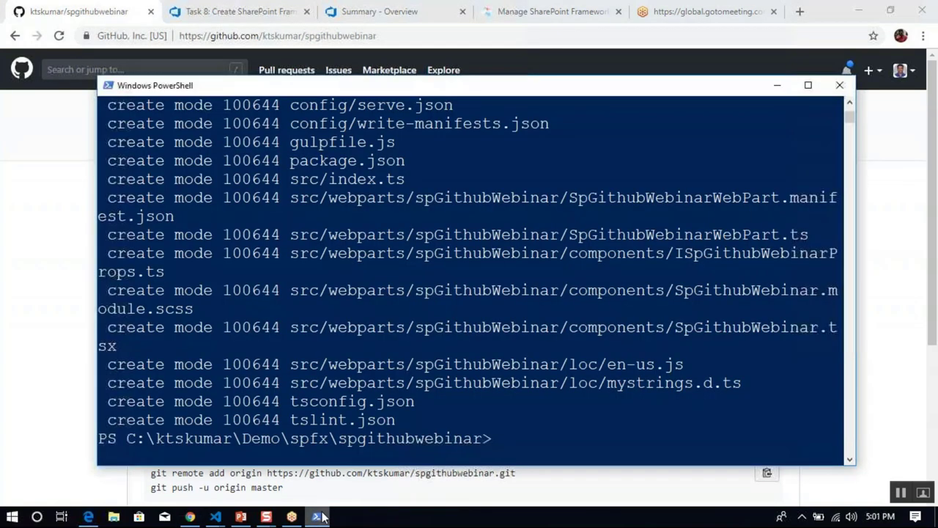
pyautogui.rightClick(597, 382)
pyautogui.press('Return')
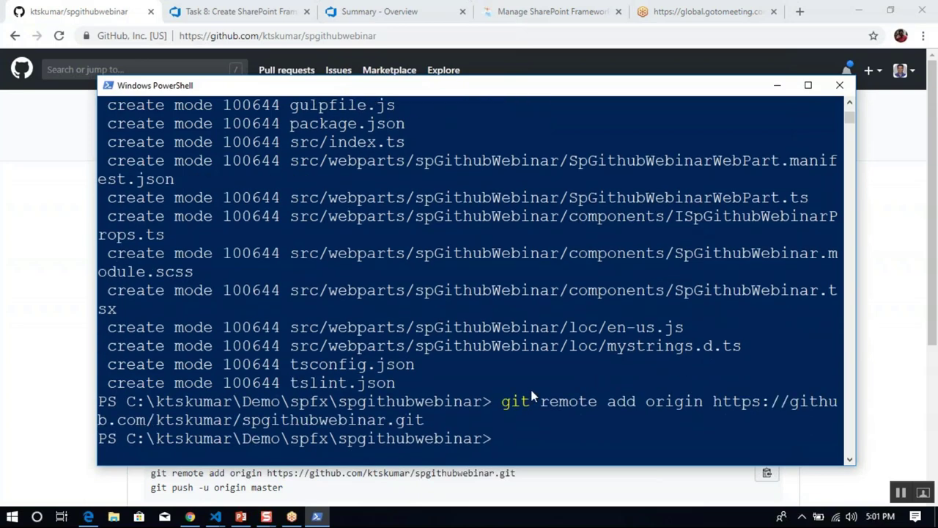
# Push the master branch to origin with git push -u origin master.
pyautogui.click(319, 516)
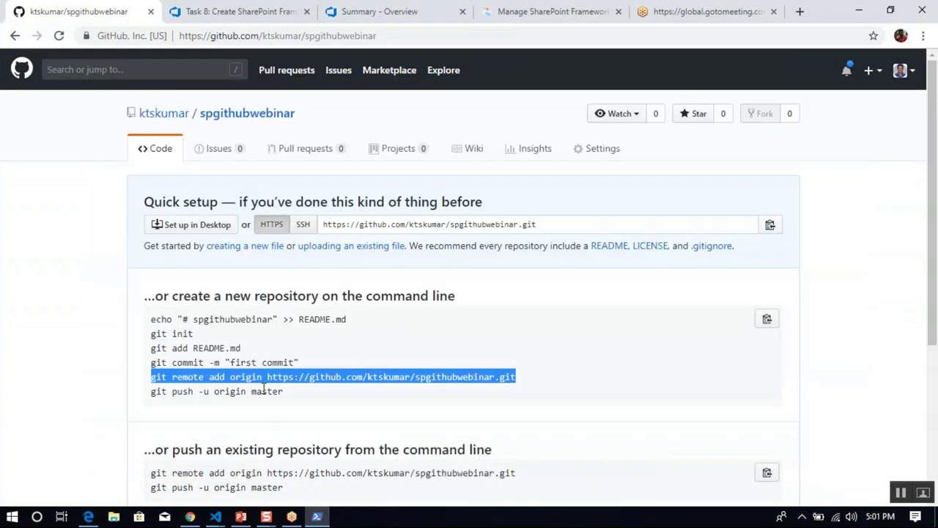
pyautogui.moveTo(284, 392); pyautogui.dragTo(151, 394)
pyautogui.hotkey('ctrl', 'c')
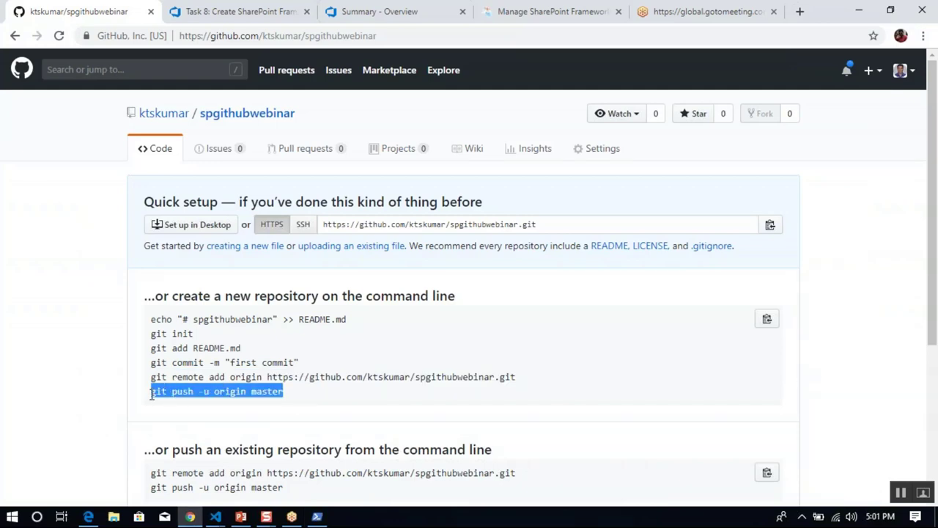
pyautogui.click(317, 516)
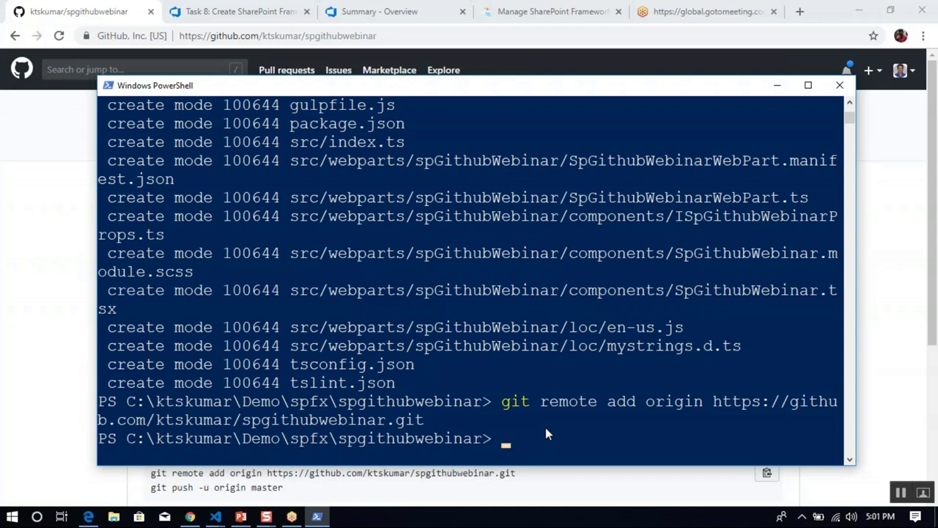
pyautogui.hotkey('ctrl', 'v')
pyautogui.press('Return')
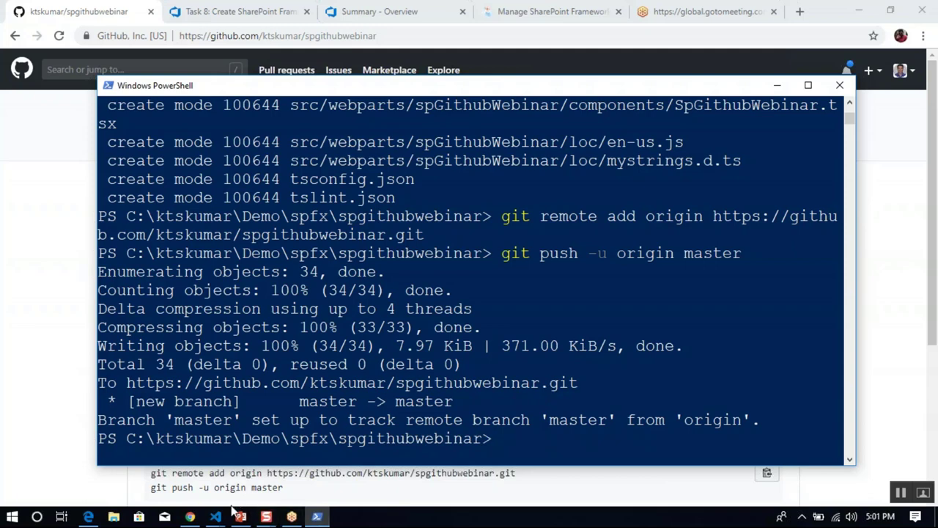
pyautogui.moveTo(219, 518)
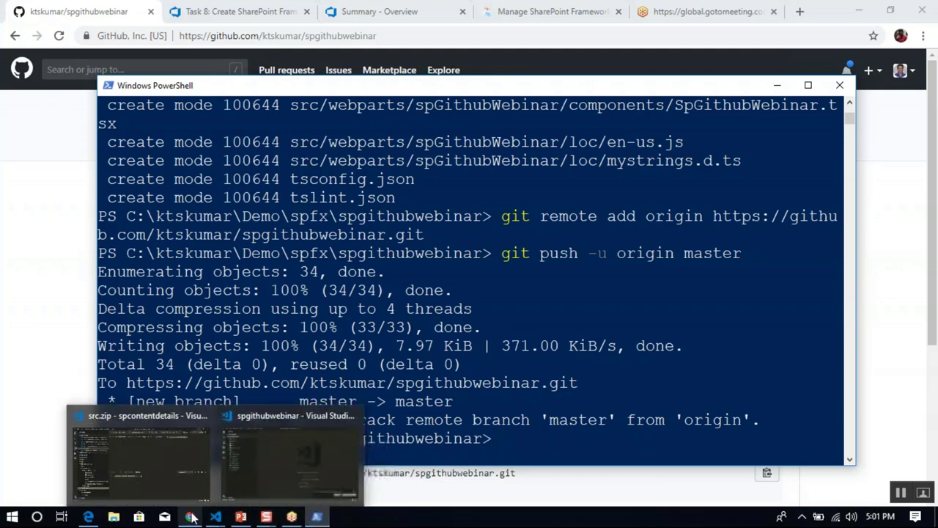
# Reload the spgithubwebinar GitHub repository to see the pushed files, then return to Task 8.
pyautogui.click(268, 461)
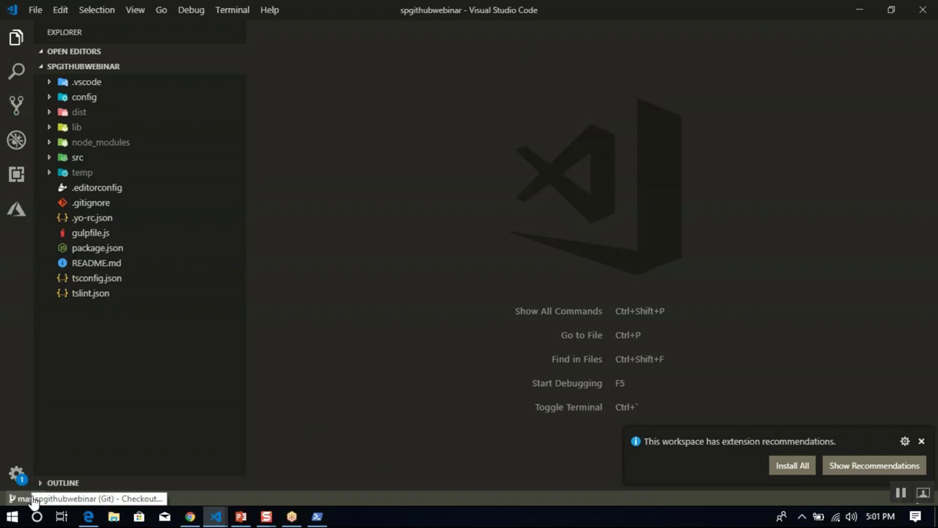
pyautogui.click(189, 516)
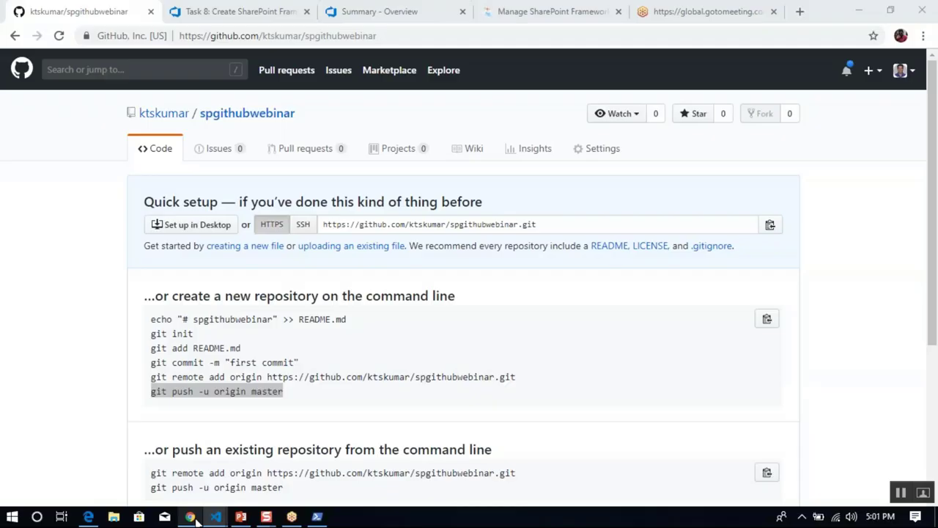
pyautogui.click(284, 36)
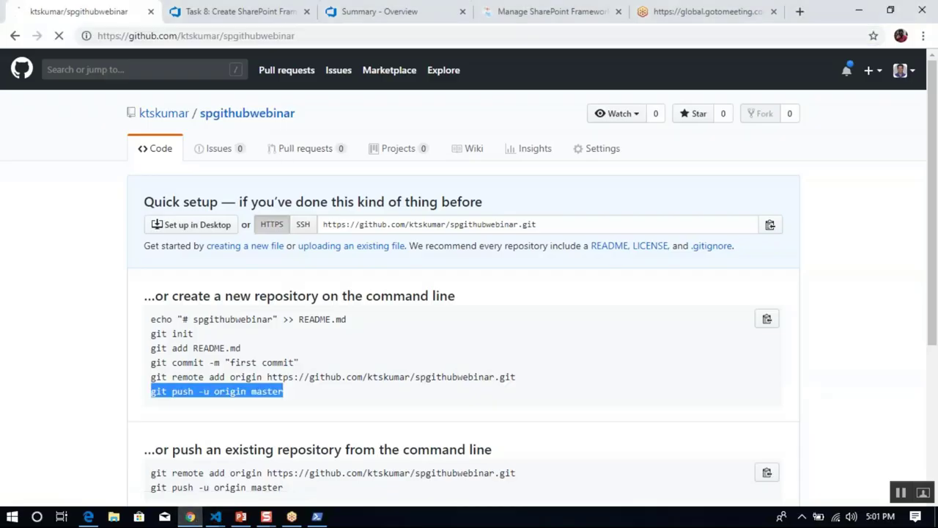
pyautogui.press('Return')
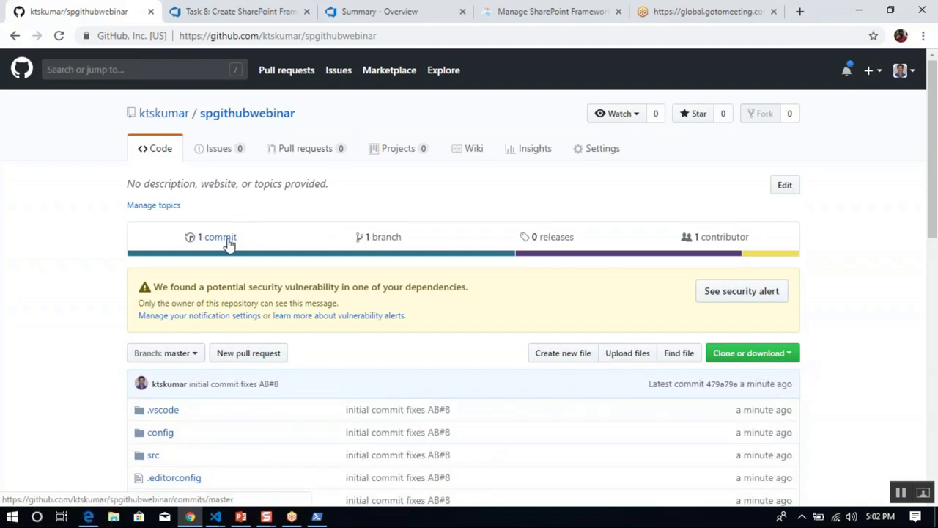
pyautogui.moveTo(934, 194); pyautogui.dragTo(934, 282)
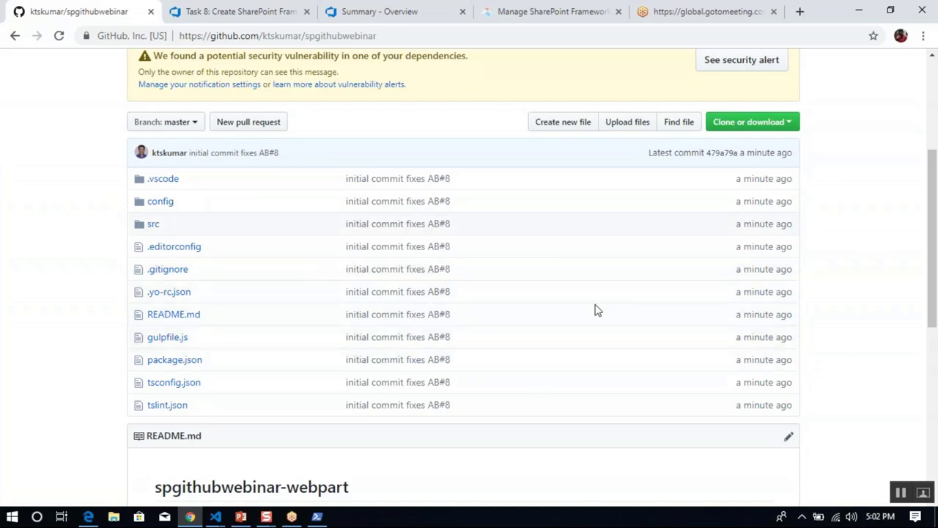
pyautogui.moveTo(934, 253); pyautogui.dragTo(935, 210)
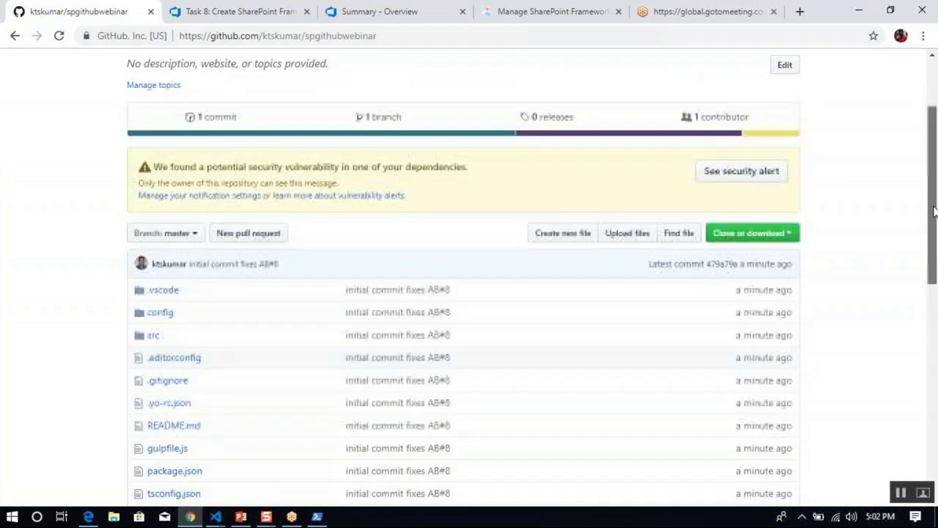
pyautogui.click(226, 11)
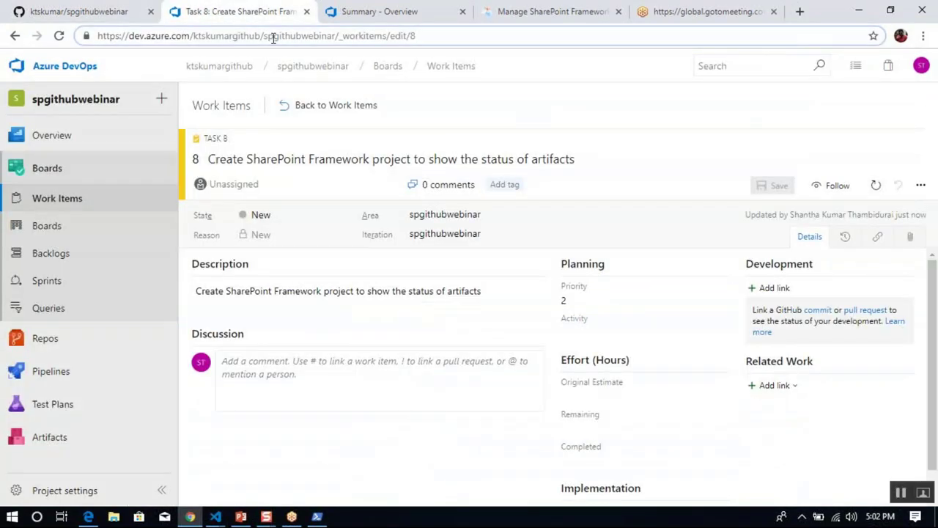
# Refresh Task 8 to confirm it is Closed with commit 479a79a linked, then open Work Items.
pyautogui.click(272, 35)
pyautogui.press('Return')
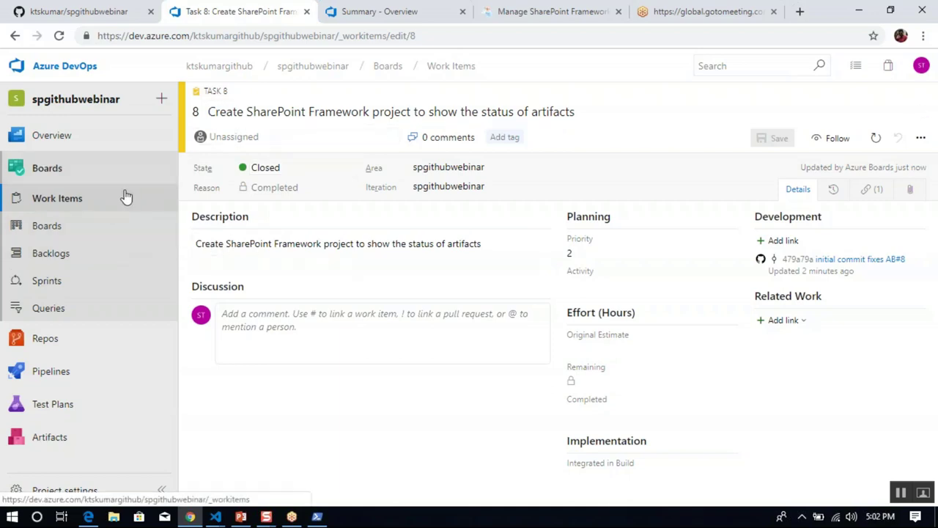
pyautogui.click(81, 208)
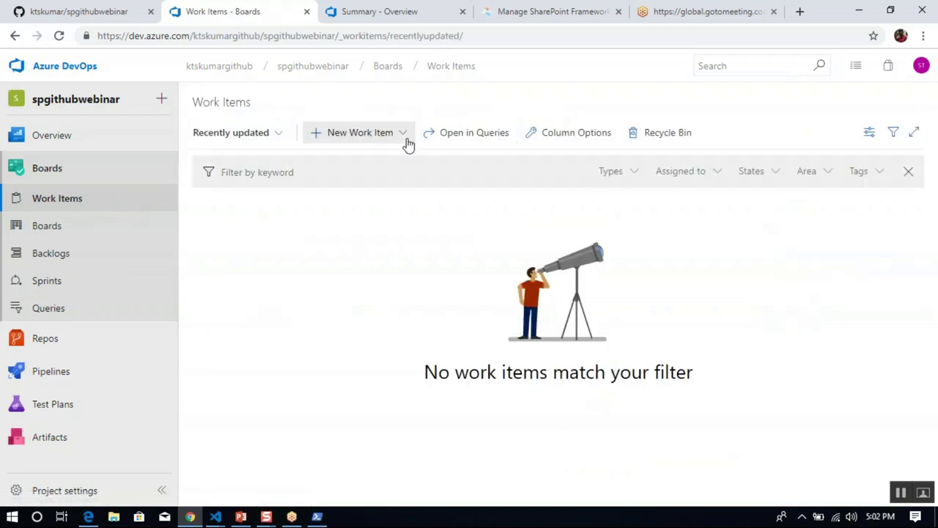
# Create and save a new Feature titled 'Show List and Library count as status'.
pyautogui.click(408, 142)
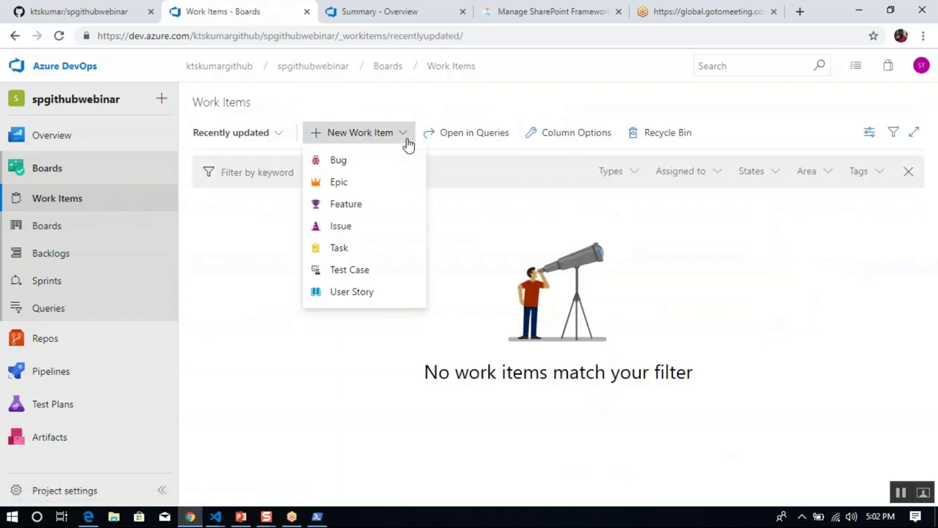
pyautogui.click(372, 212)
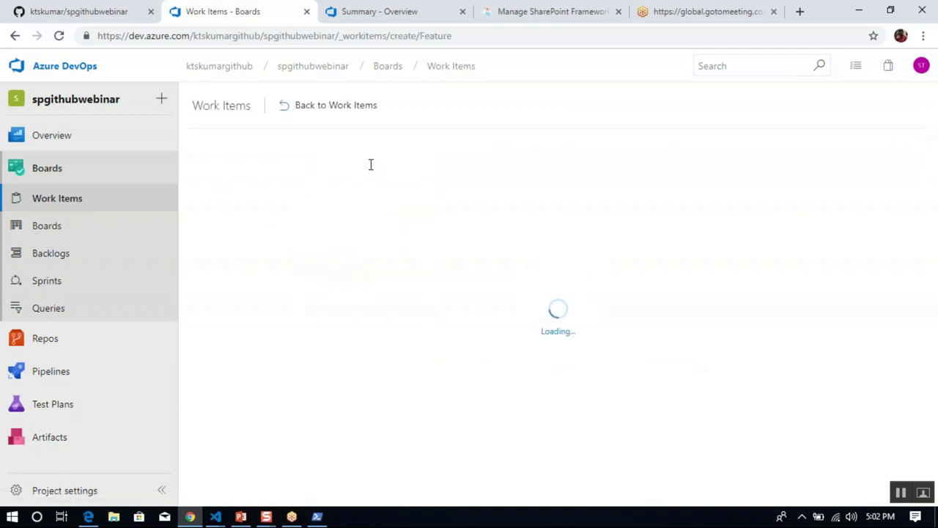
pyautogui.write('Sho')
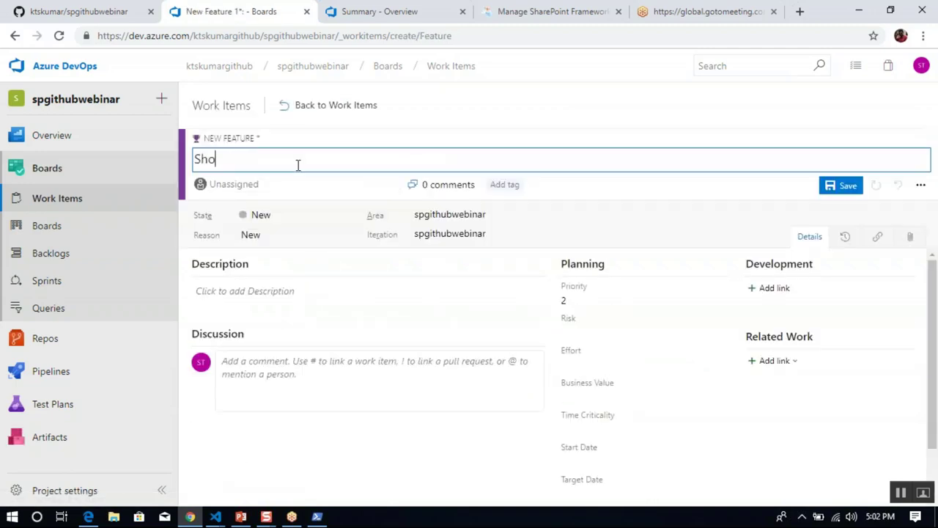
pyautogui.write('w Lis')
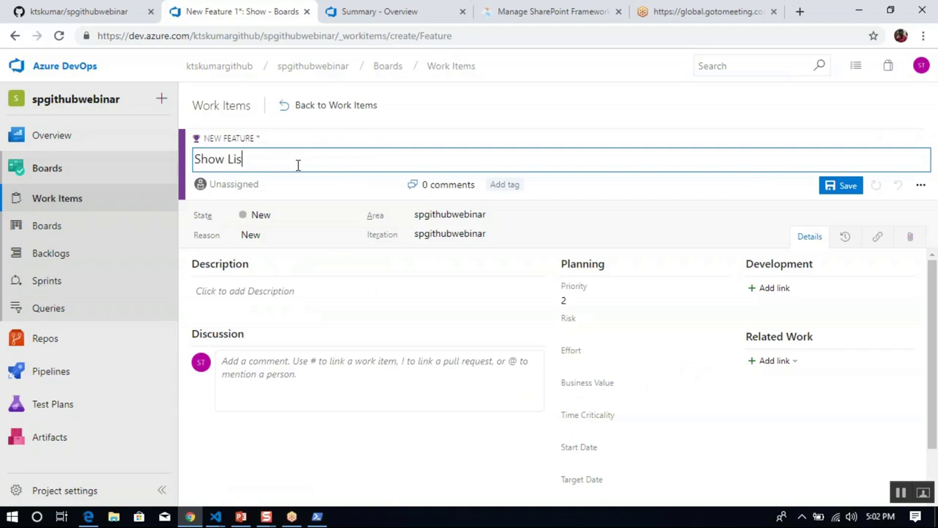
pyautogui.write('t and Librarie')
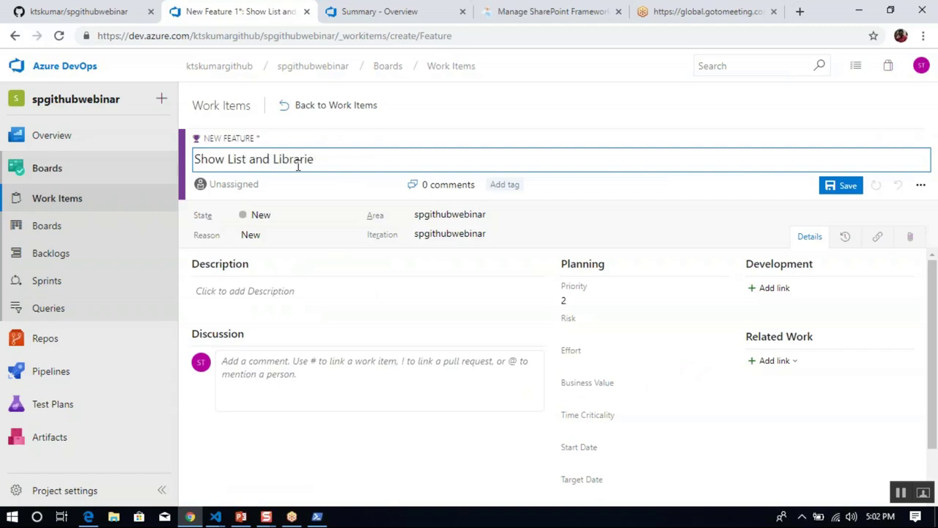
pyautogui.write('s a')
pyautogui.press('BackSpace')
pyautogui.write('y')
pyautogui.write('y as')
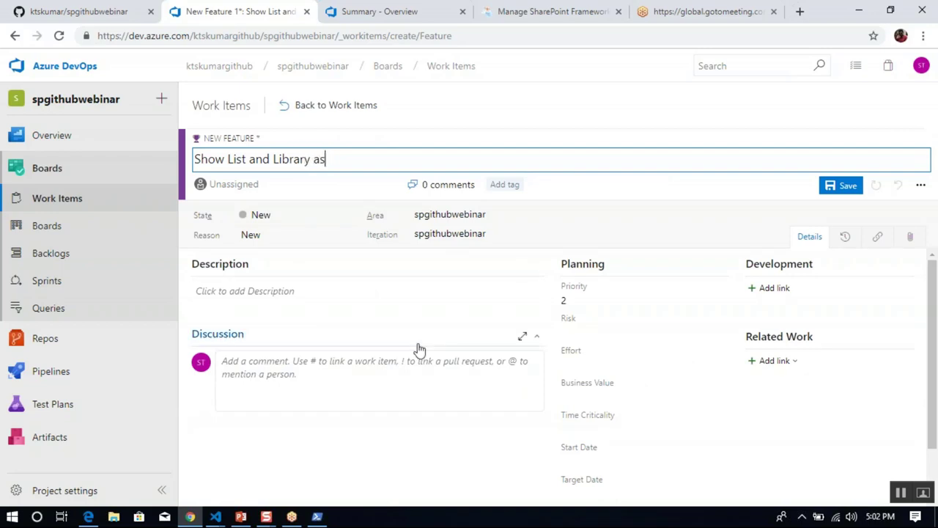
pyautogui.press('BackSpace')
pyautogui.press('BackSpace')
pyautogui.write('count as status')
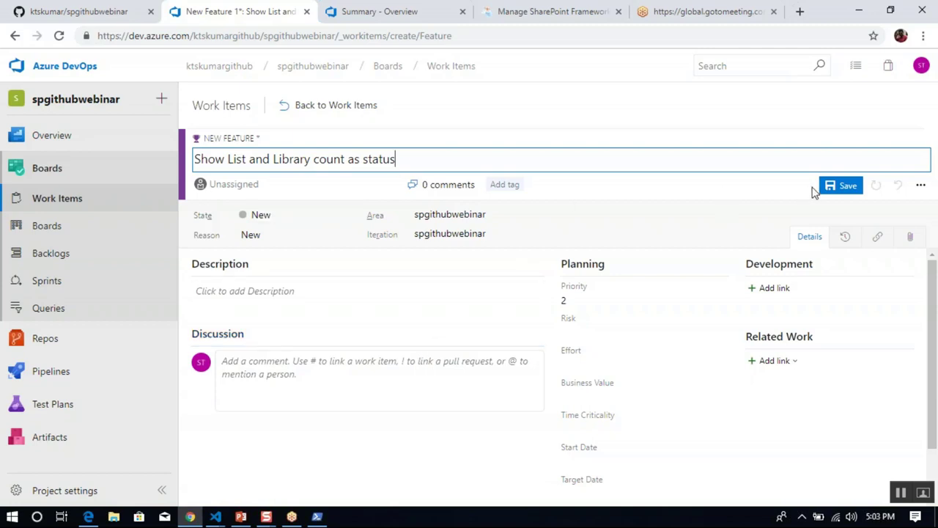
pyautogui.click(848, 186)
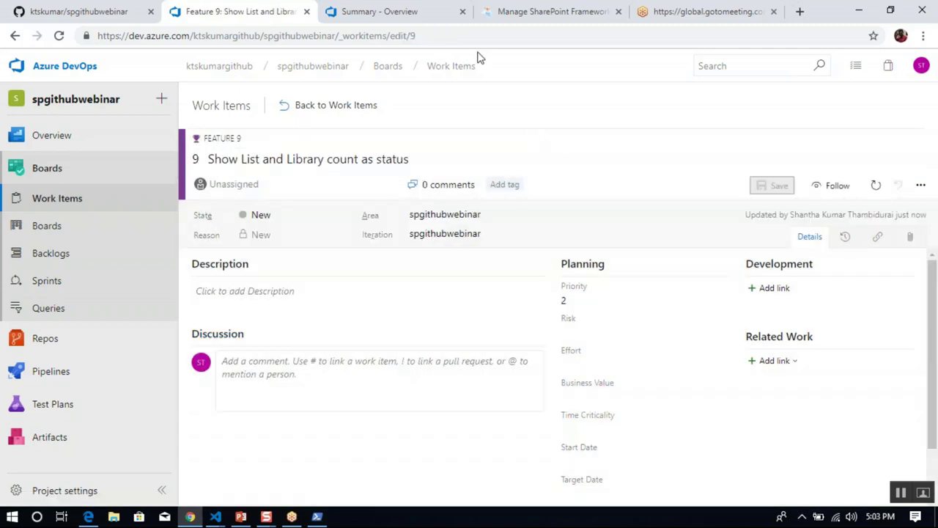
# Go to the Pipelines Builds page.
pyautogui.click(459, 33)
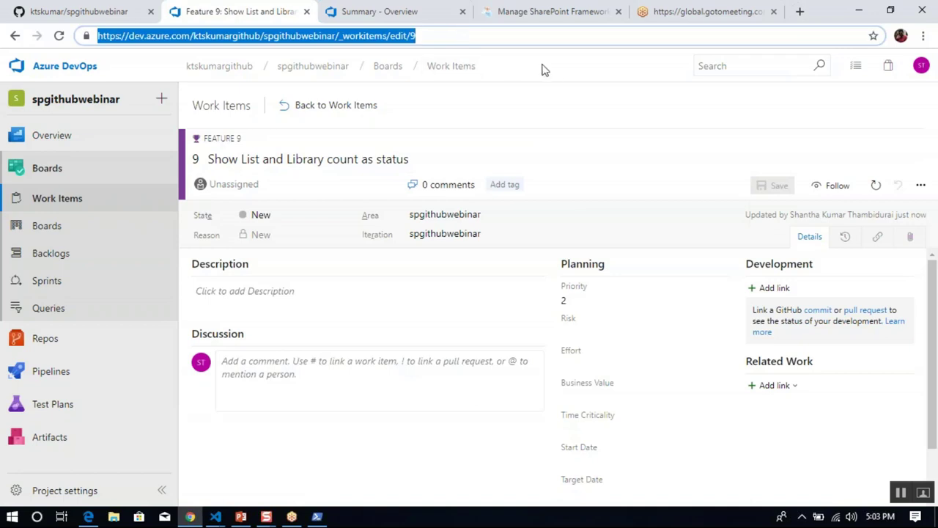
pyautogui.click(598, 69)
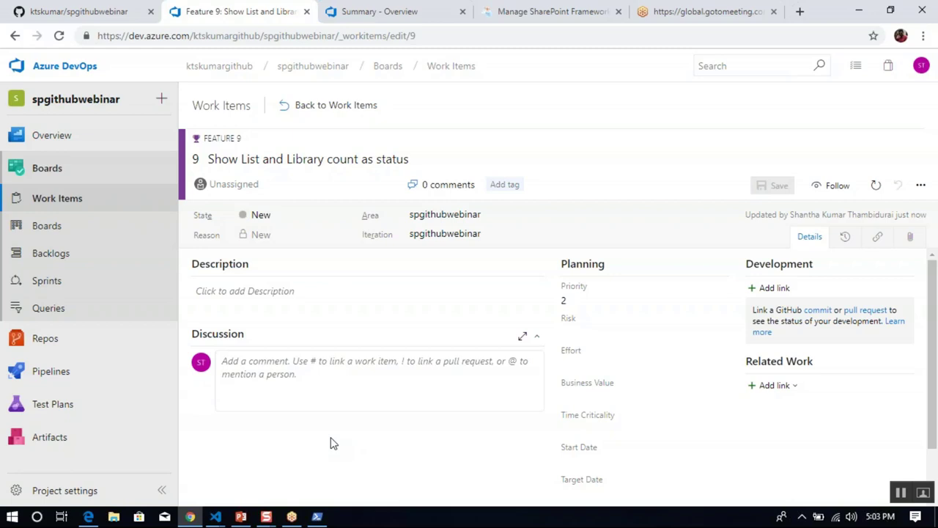
pyautogui.click(110, 372)
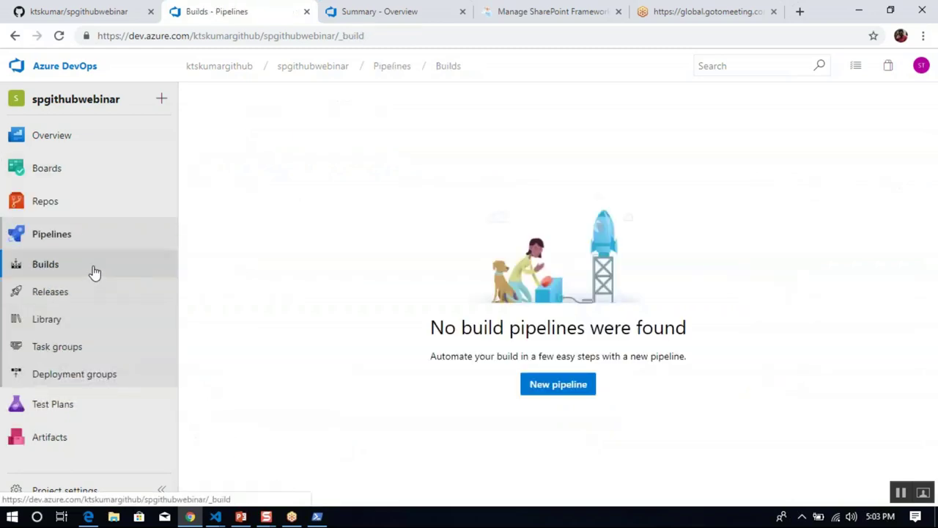
pyautogui.click(241, 517)
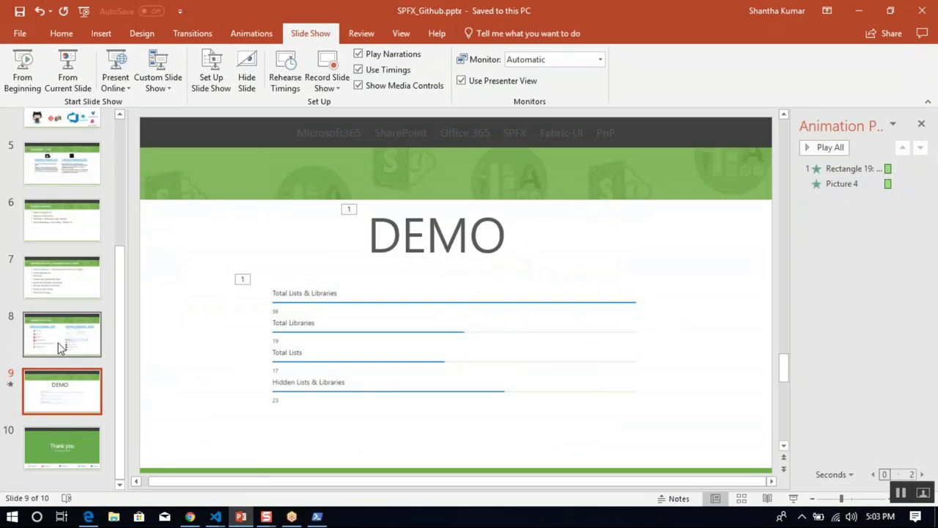
pyautogui.click(58, 342)
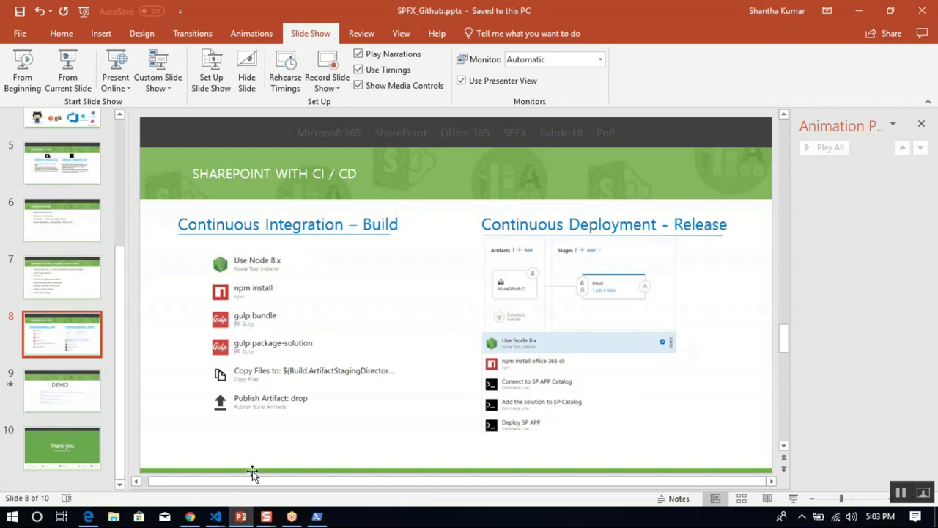
pyautogui.moveTo(243, 519)
pyautogui.click(243, 520)
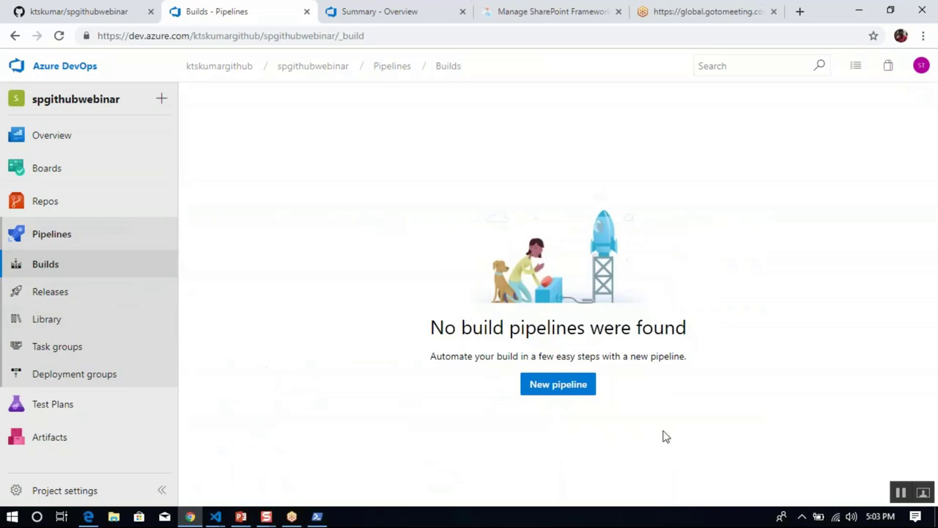
# Create a new pipeline with the visual designer, pick GitHub, and authorize it via OAuth.
pyautogui.click(587, 389)
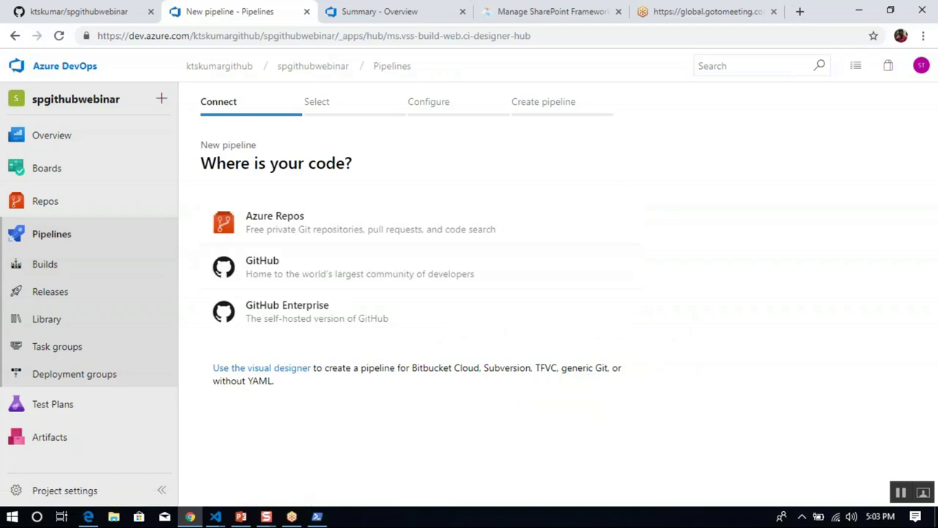
pyautogui.click(291, 369)
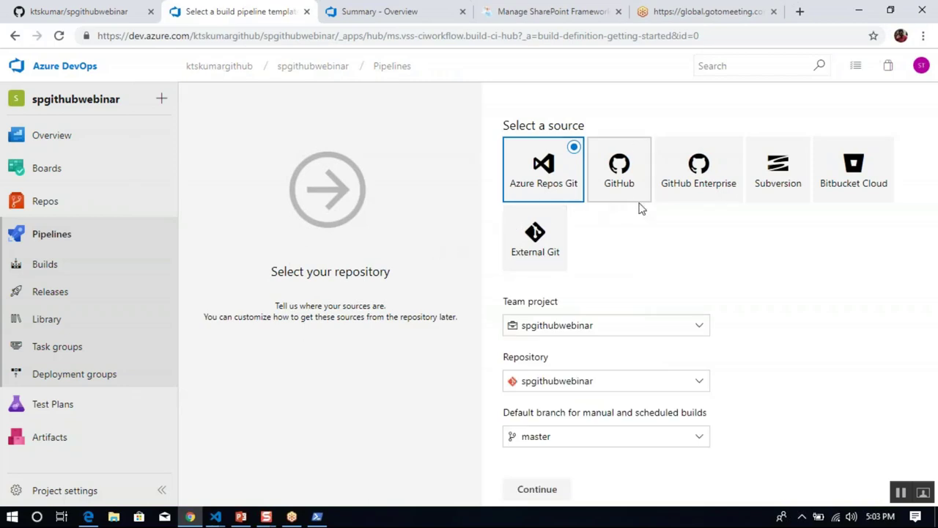
pyautogui.click(632, 178)
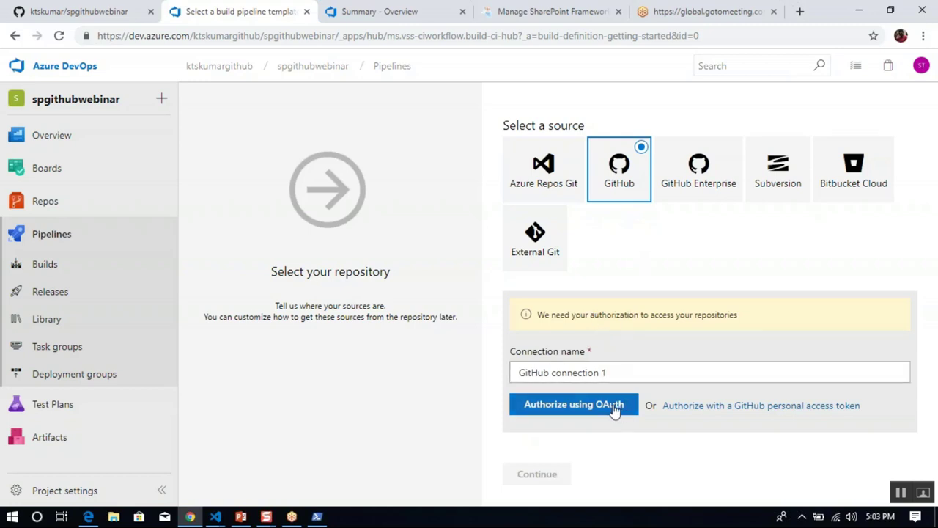
pyautogui.click(621, 371)
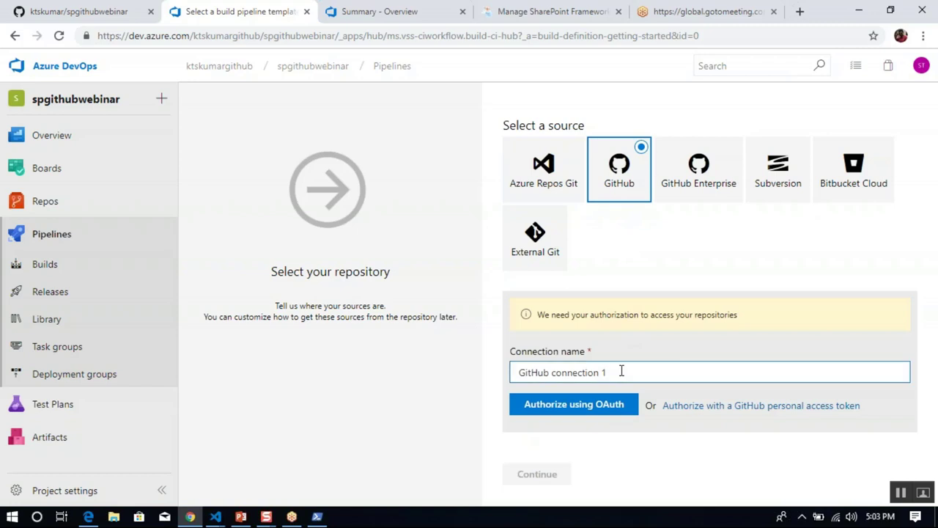
pyautogui.click(614, 409)
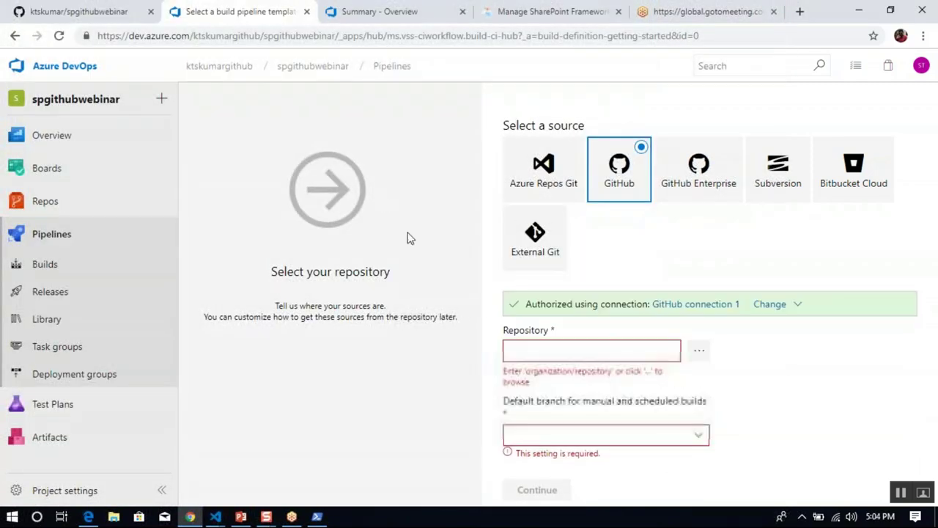
# Pick the spgithubwebinar GitHub repository as the pipeline source.
pyautogui.click(699, 352)
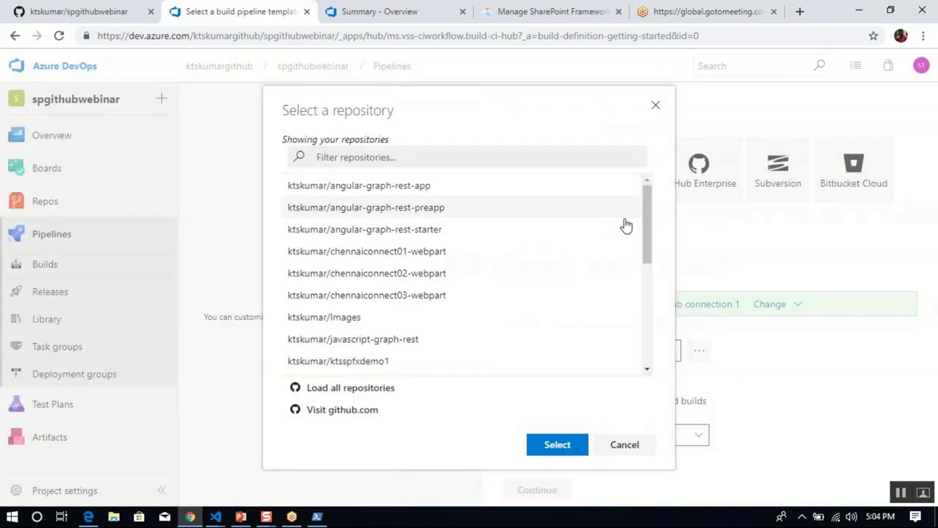
pyautogui.moveTo(645, 233); pyautogui.dragTo(647, 373)
pyautogui.click(383, 350)
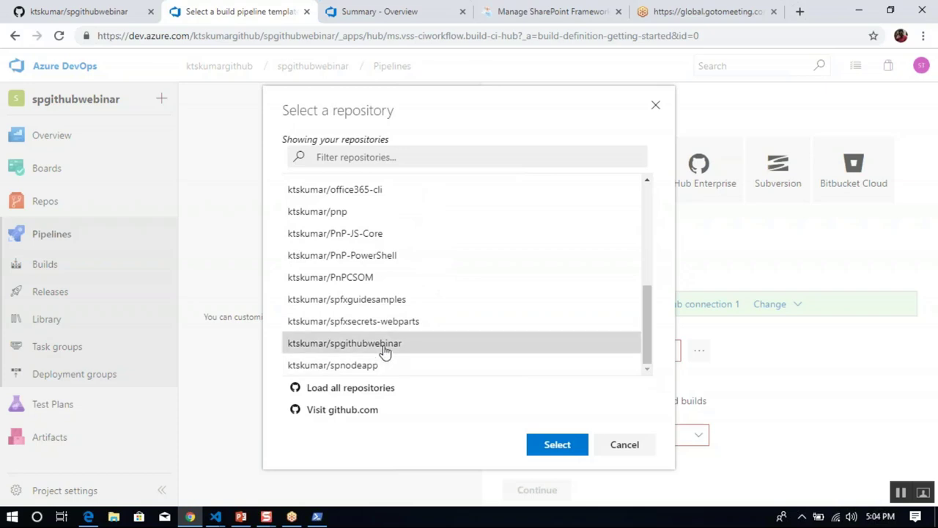
pyautogui.click(557, 446)
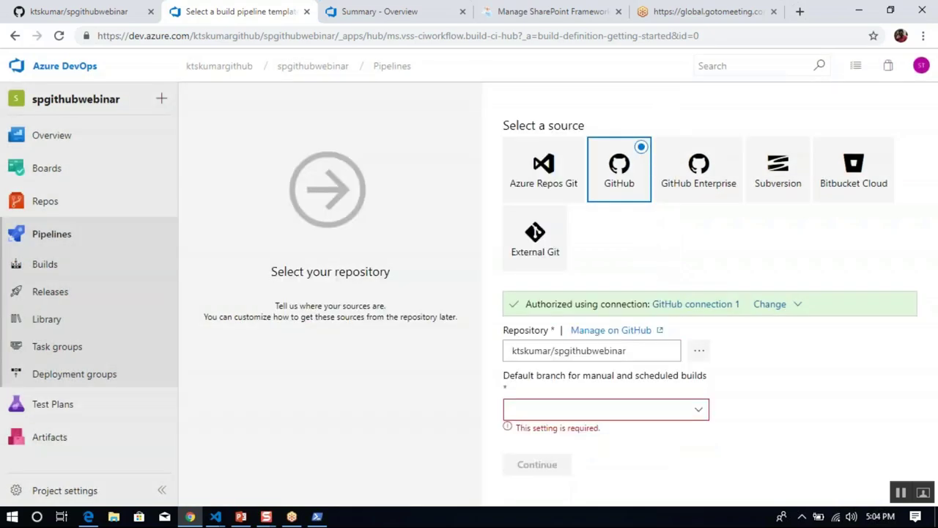
# Set master as the default branch and start the pipeline from an Empty job.
pyautogui.click(702, 433)
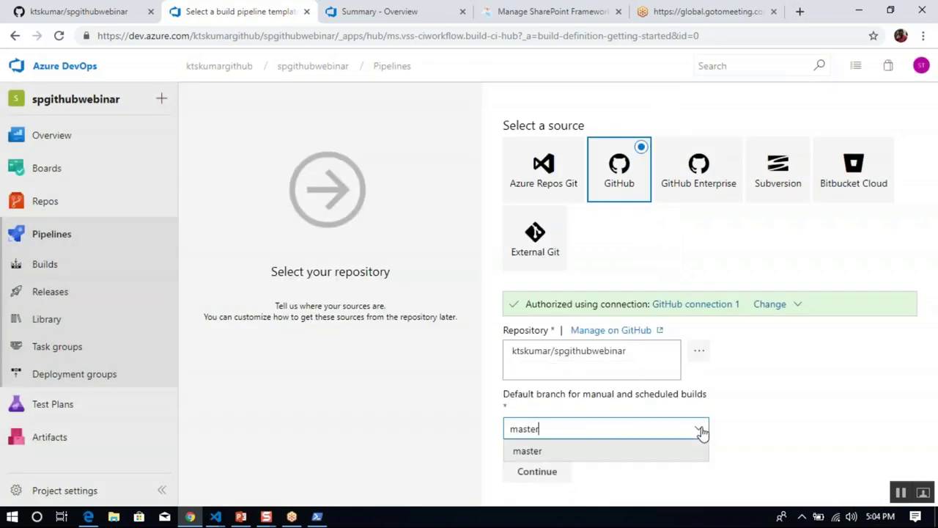
pyautogui.click(777, 429)
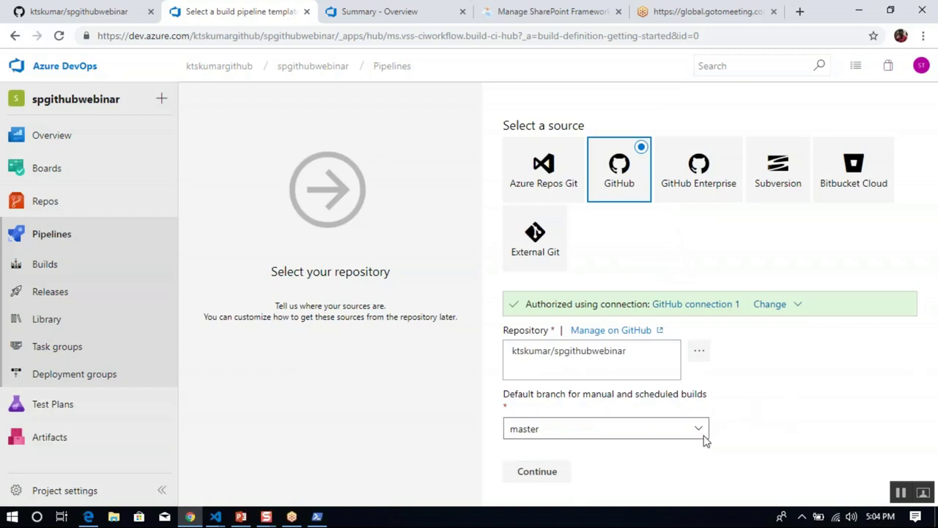
pyautogui.click(110, 15)
pyautogui.click(192, 232)
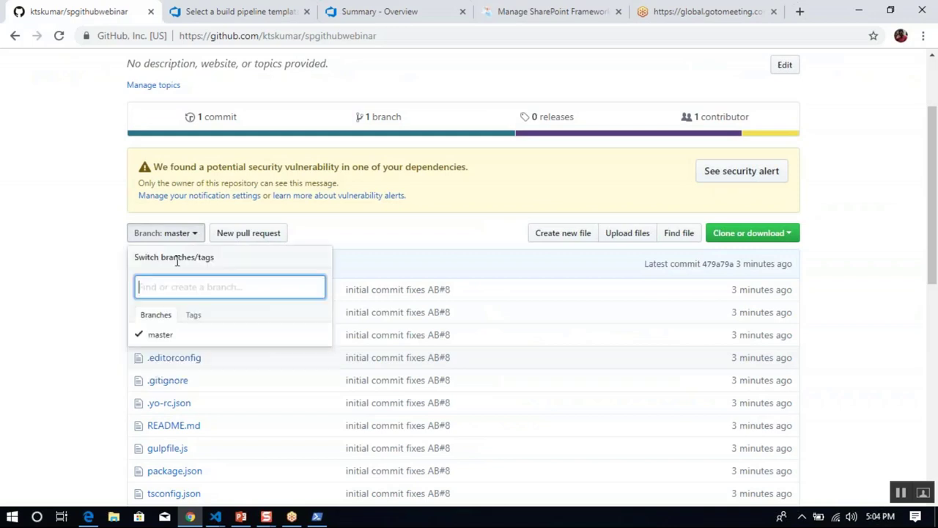
pyautogui.click(233, 11)
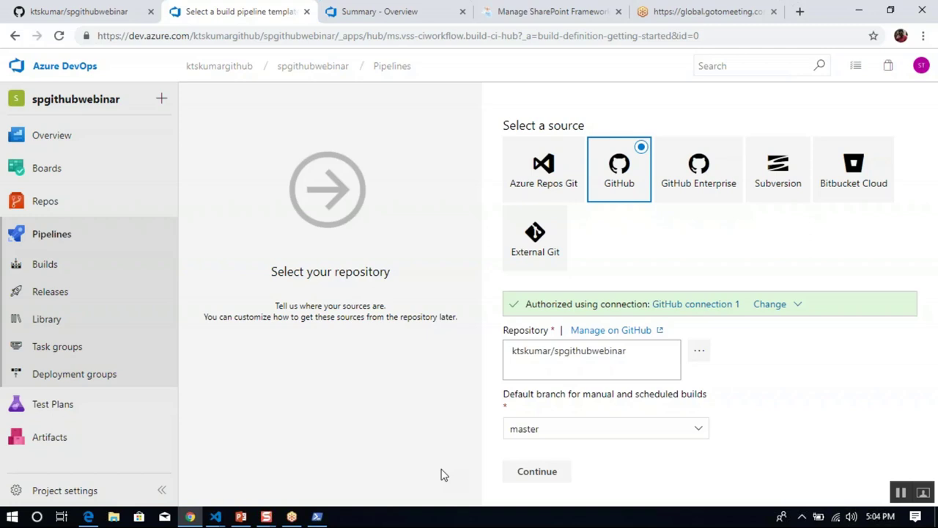
pyautogui.click(557, 477)
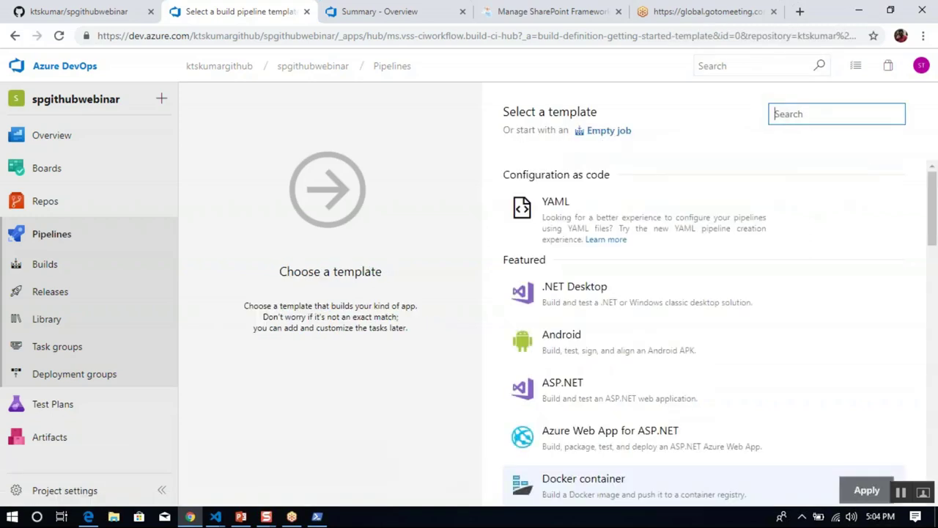
pyautogui.click(608, 130)
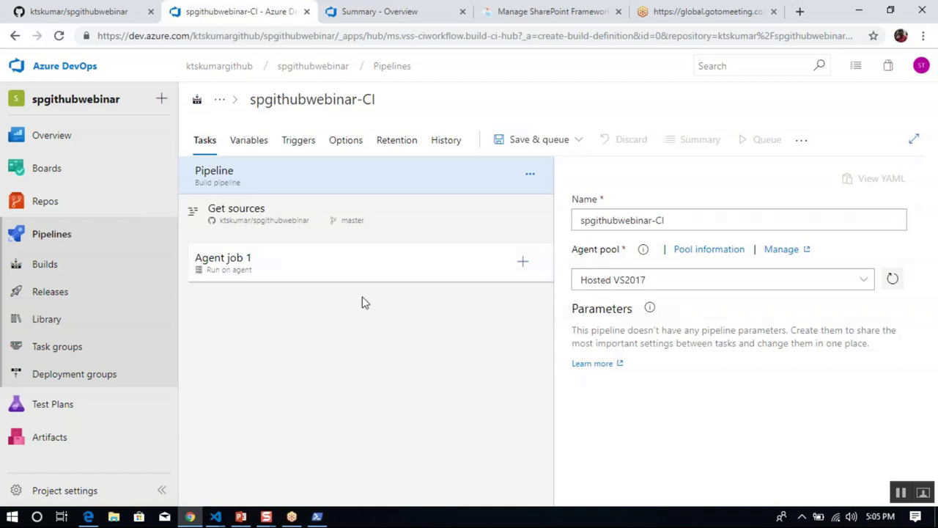
# Rename Agent job 1's display name to 'Agent job : Continuous Integration'.
pyautogui.click(351, 271)
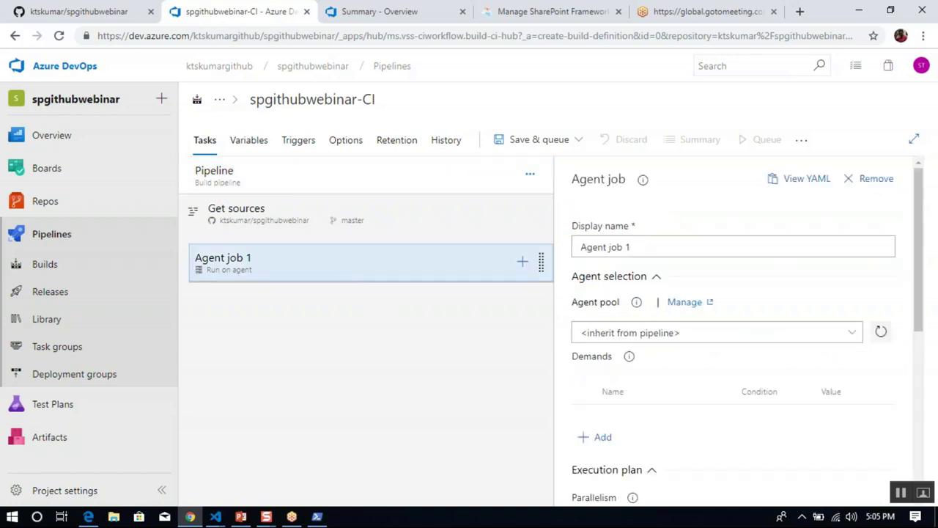
pyautogui.click(641, 248)
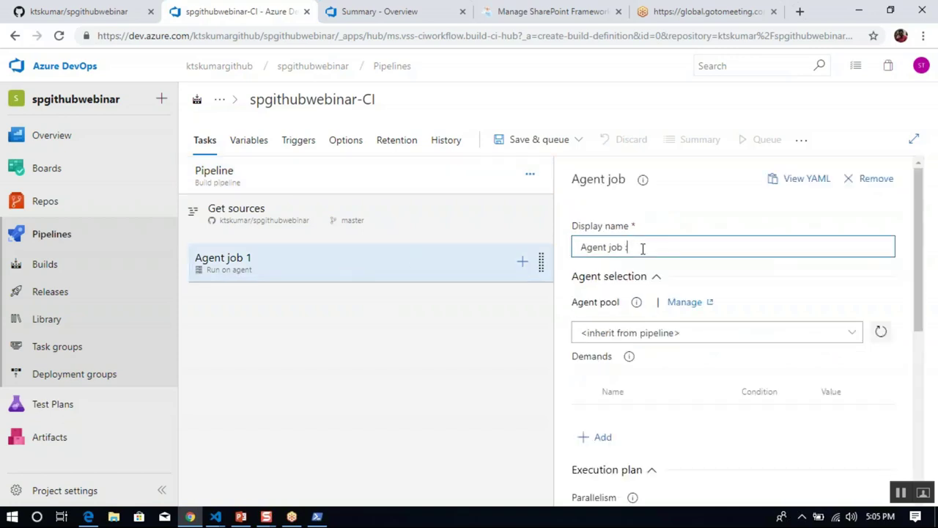
pyautogui.write(': Continuous')
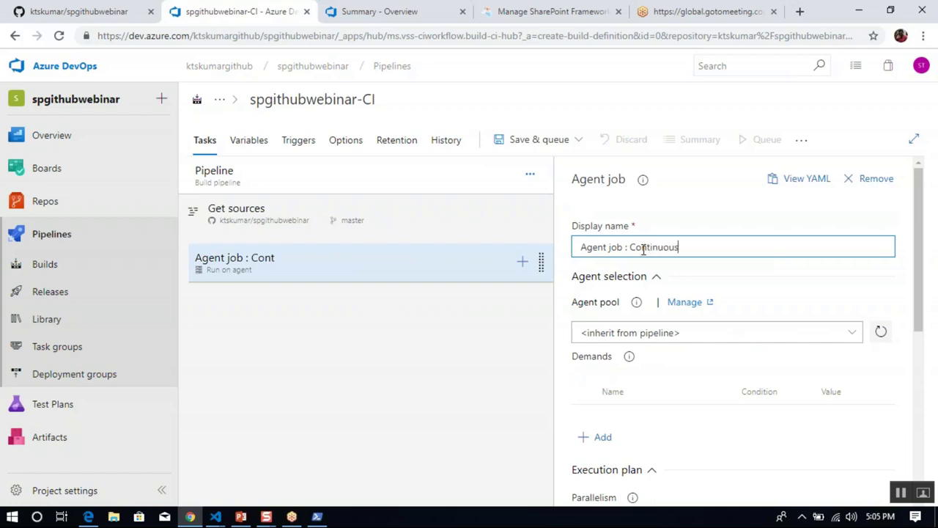
pyautogui.click(242, 516)
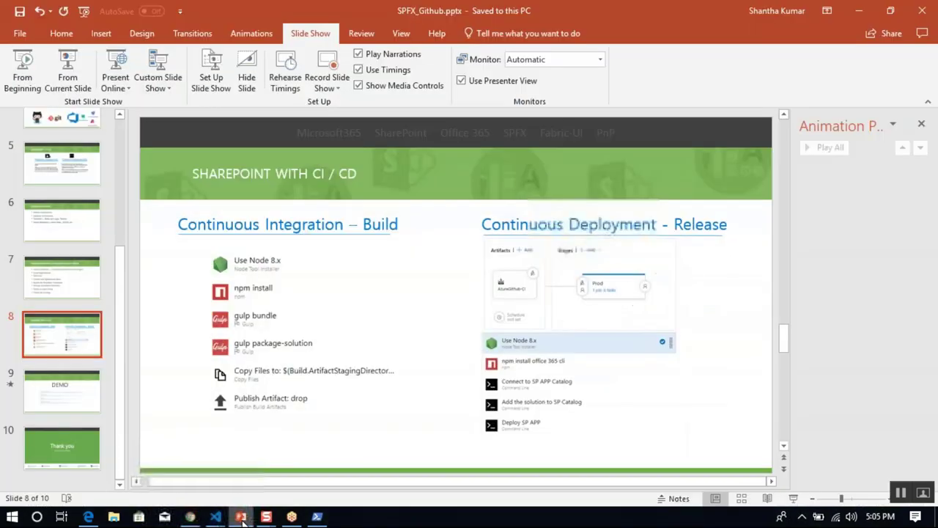
pyautogui.hotkey('alt', 'Tab')
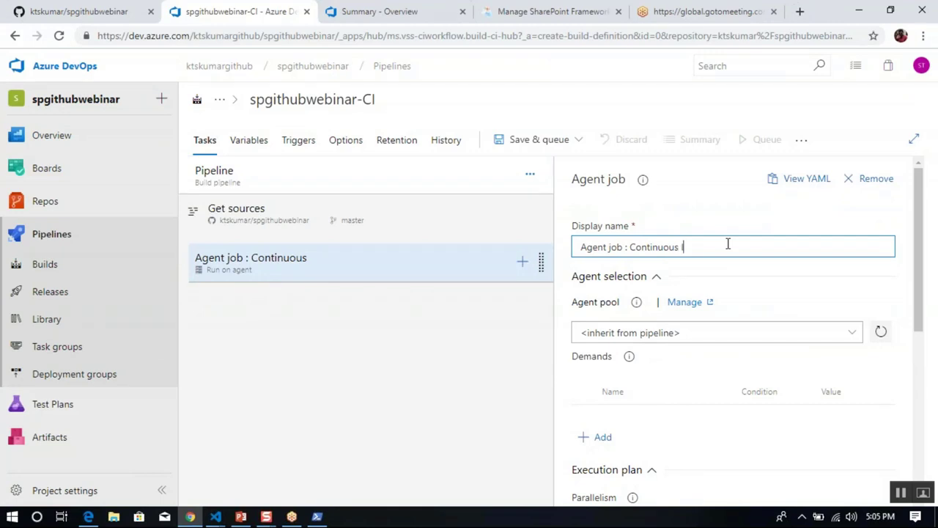
pyautogui.write('Integration')
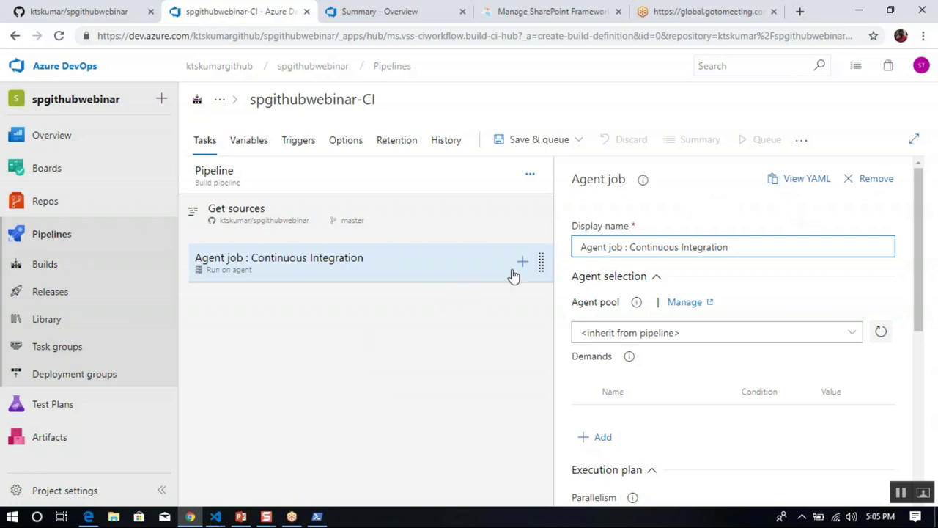
# Add a Node Tool Installer task and change its version spec from 6.x to 8.x.
pyautogui.click(524, 265)
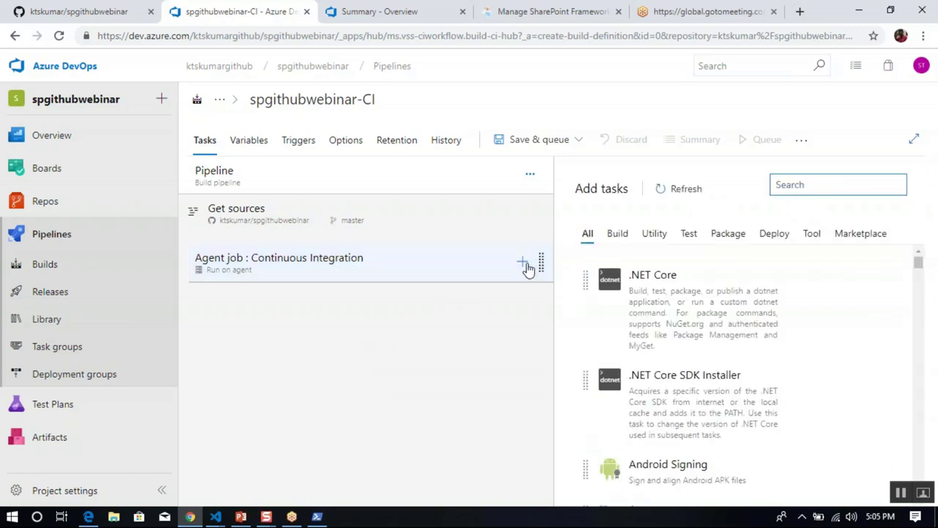
pyautogui.write('node')
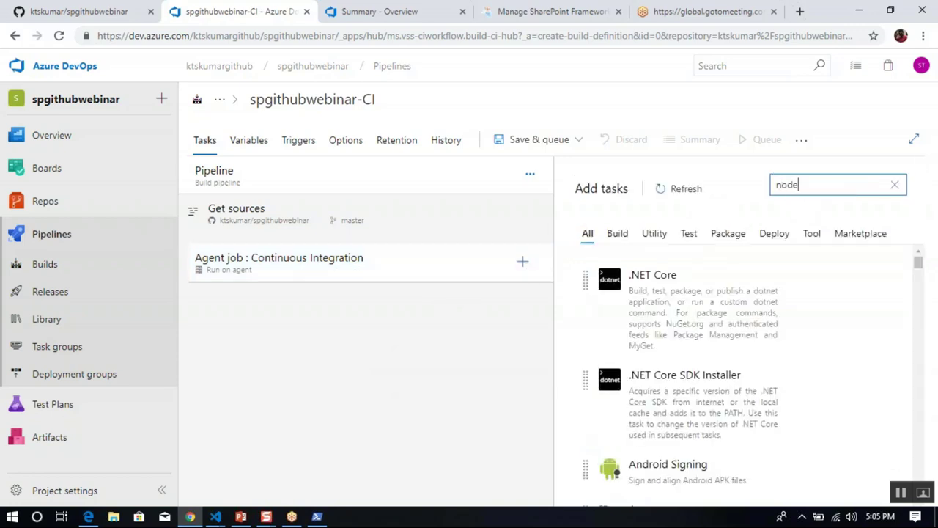
pyautogui.moveTo(740, 268)
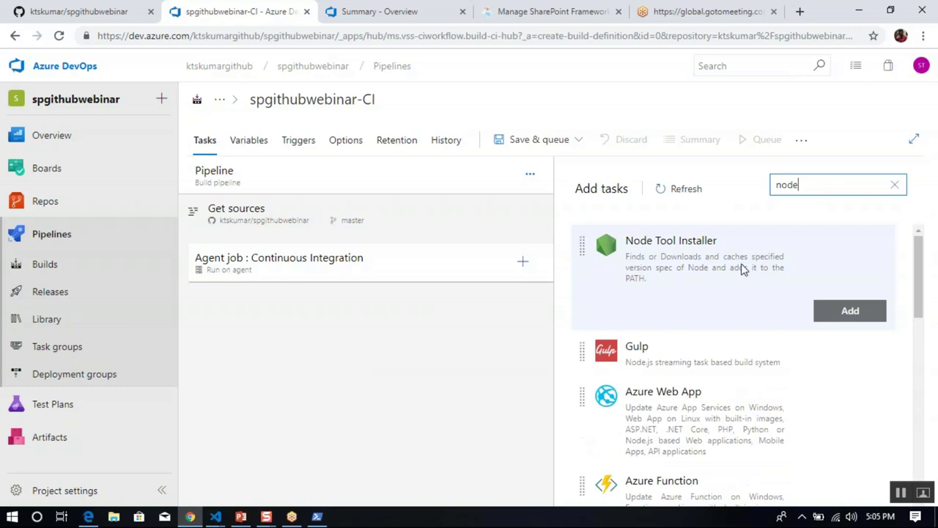
pyautogui.click(824, 320)
pyautogui.click(345, 300)
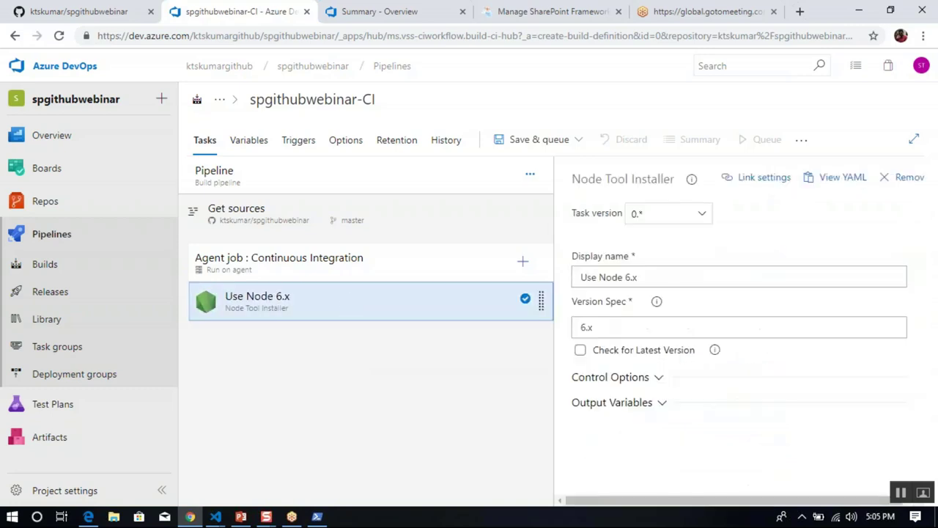
pyautogui.click(586, 328)
pyautogui.press('BackSpace')
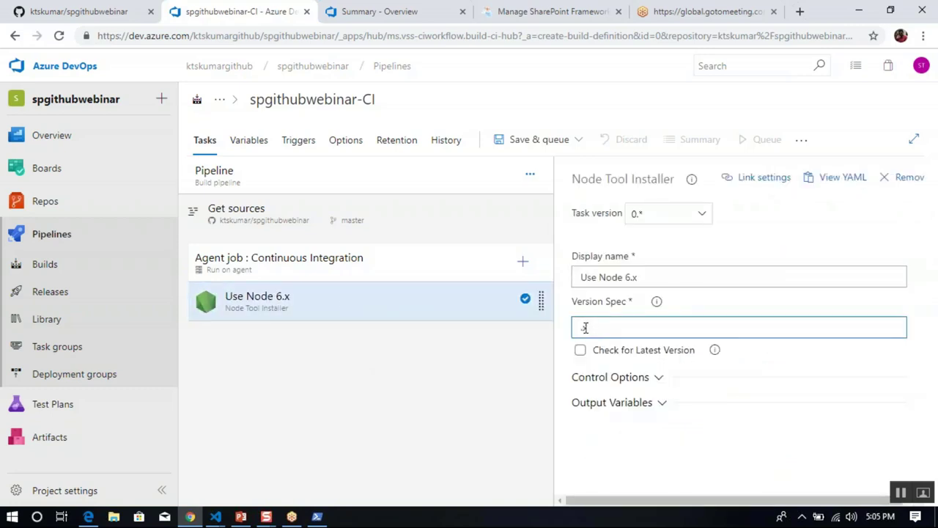
pyautogui.write('8.x')
pyautogui.click(486, 362)
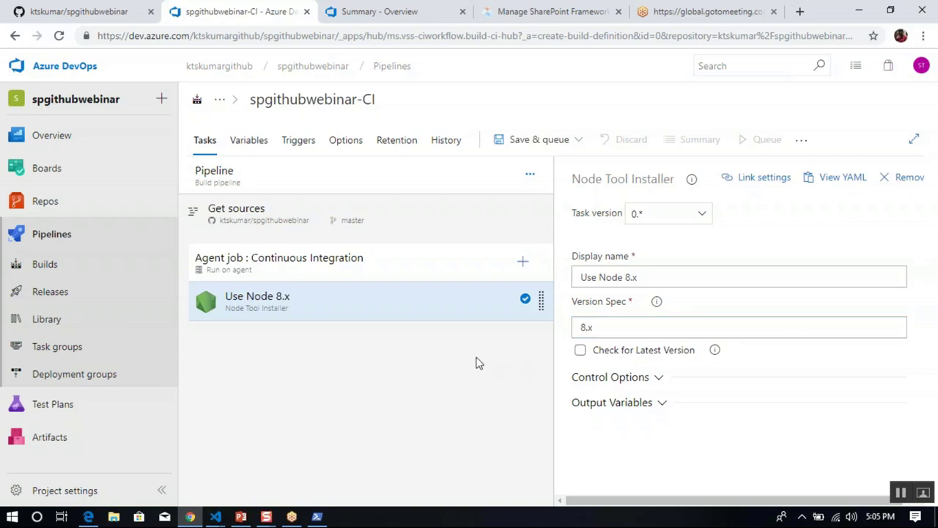
# Add the npm task to the job and select the new npm install task.
pyautogui.click(521, 263)
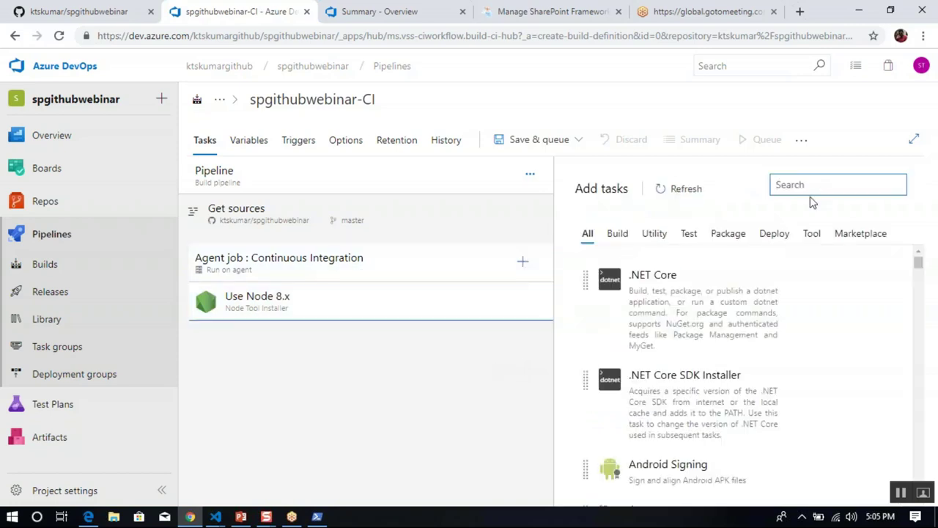
pyautogui.write('npm')
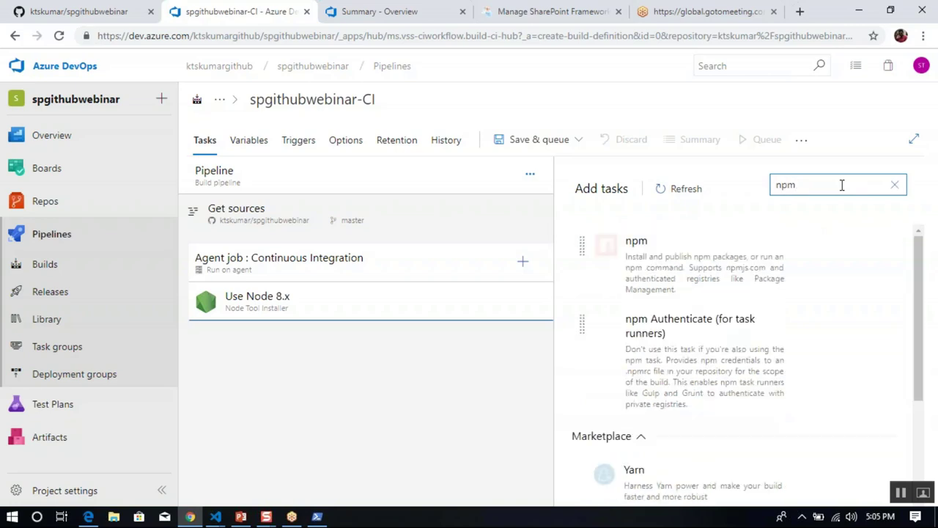
pyautogui.moveTo(755, 243)
pyautogui.click(850, 324)
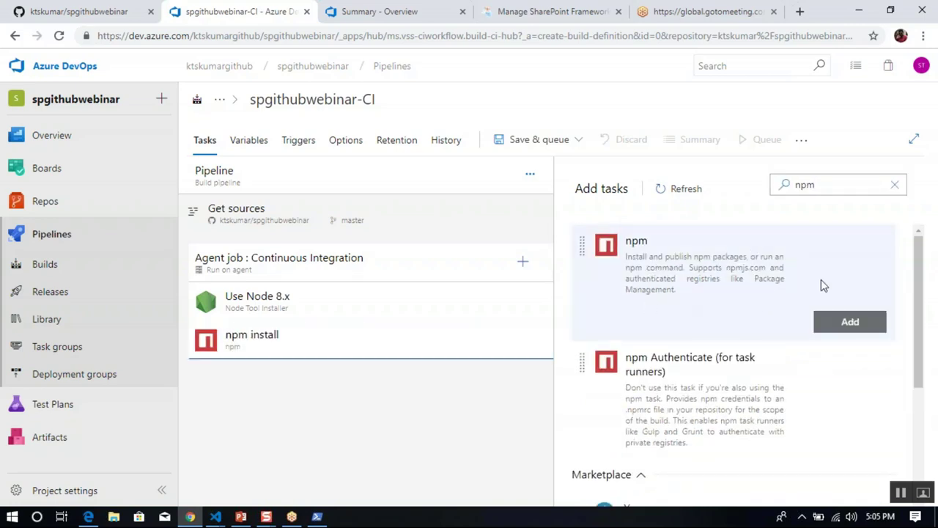
pyautogui.click(360, 338)
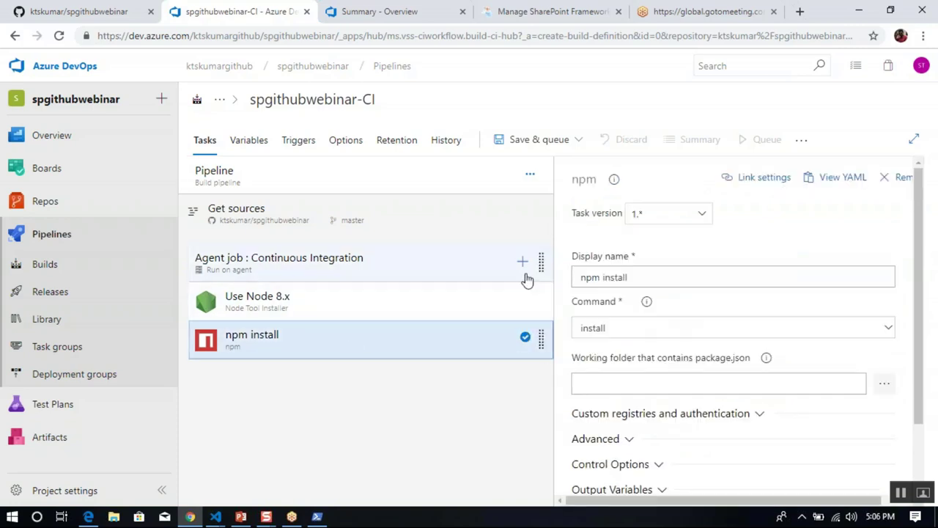
# Add a Gulp task to the agent job and rename it 'Bundle SPFx'.
pyautogui.click(523, 262)
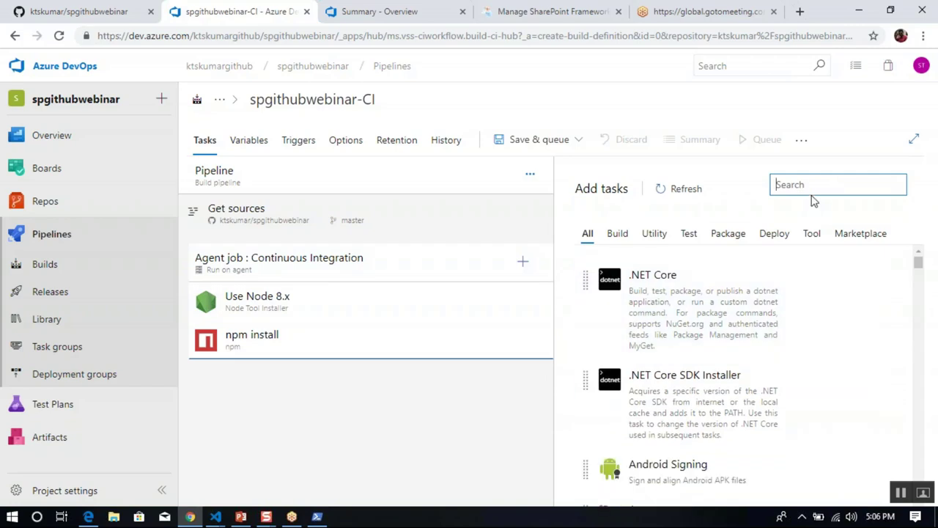
pyautogui.write('gulp')
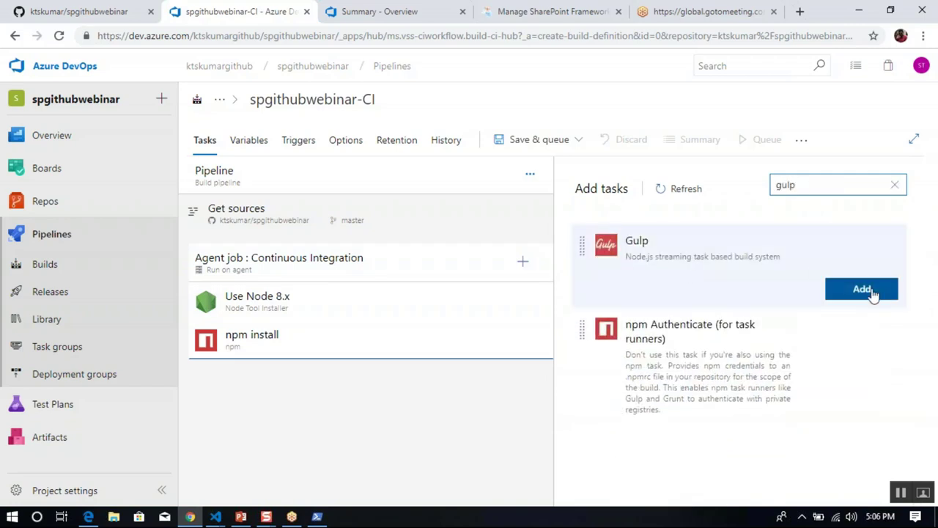
pyautogui.click(871, 292)
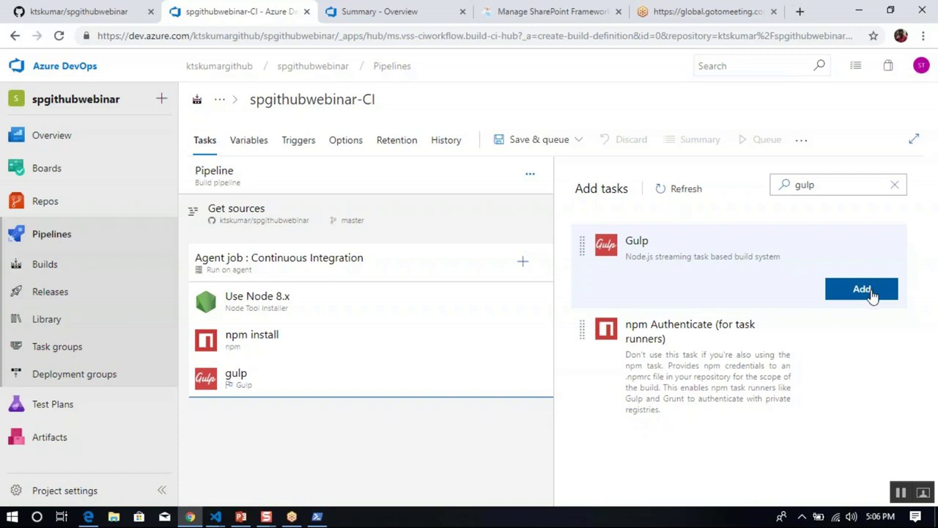
pyautogui.click(435, 388)
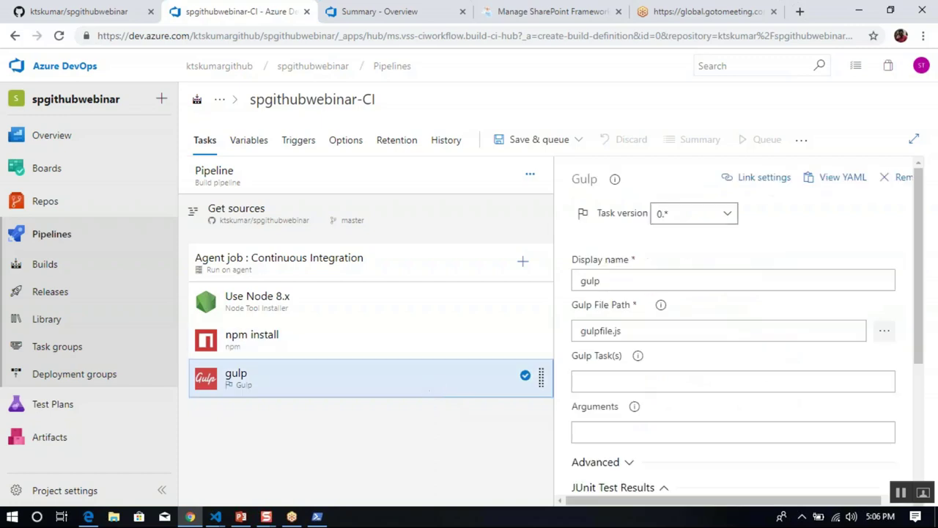
pyautogui.click(673, 280)
pyautogui.hotkey('ctrl', 'a')
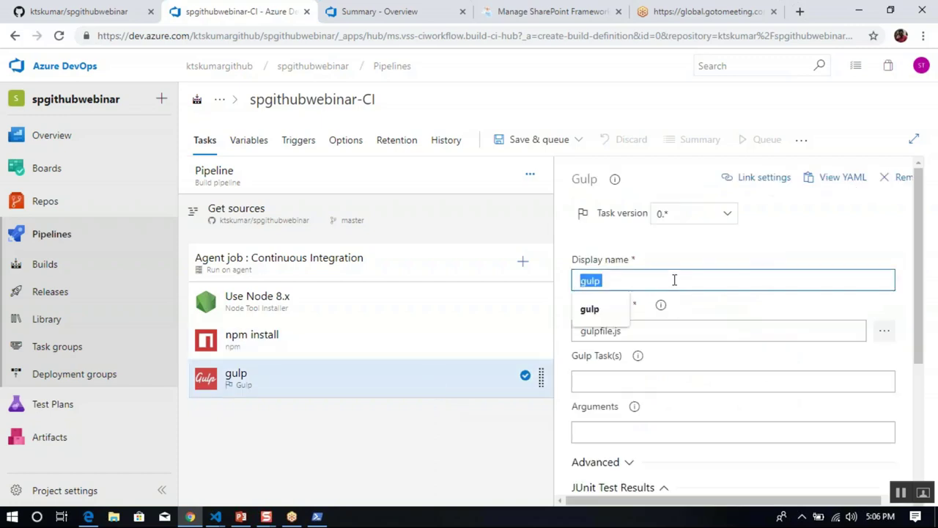
pyautogui.write('Bundle SPF')
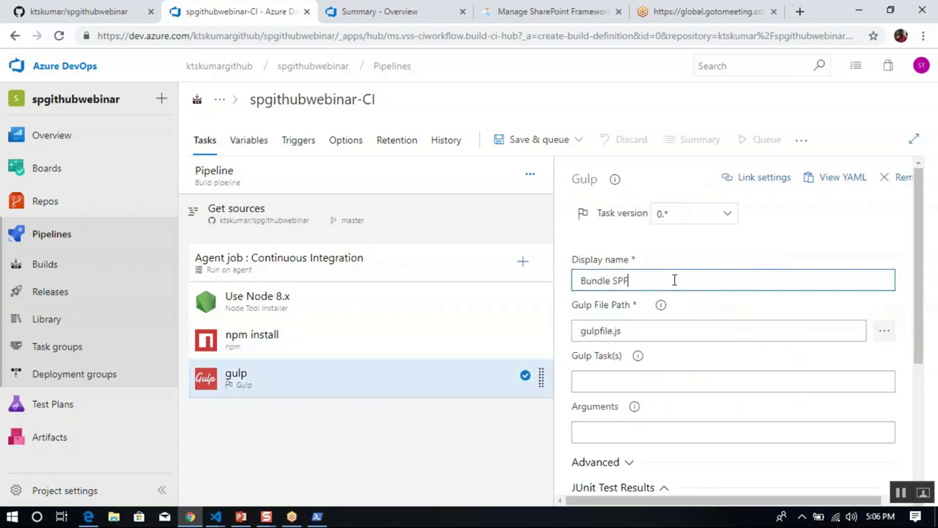
pyautogui.write('x')
# Set the Bundle SPFx Gulp Task(s) to bundle with arguments --ship.
pyautogui.click(614, 382)
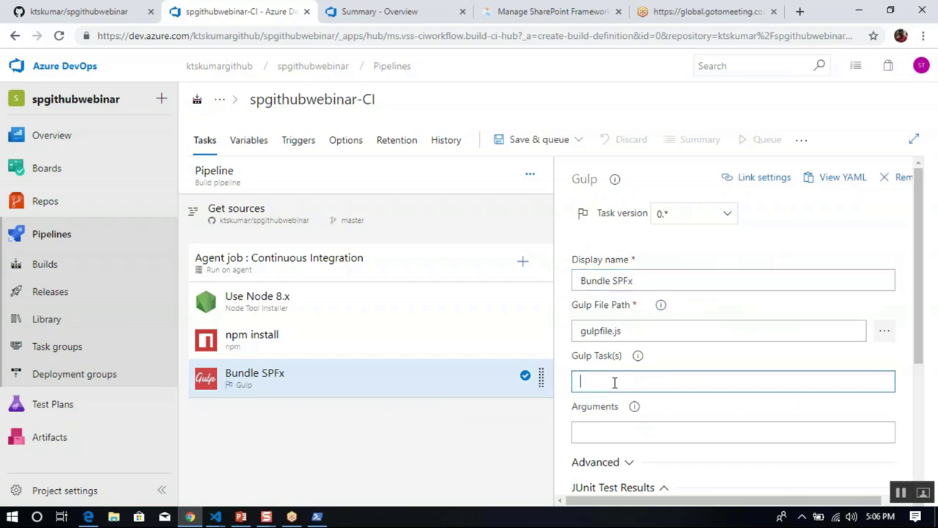
pyautogui.write('bundle')
pyautogui.click(611, 430)
pyautogui.write('-')
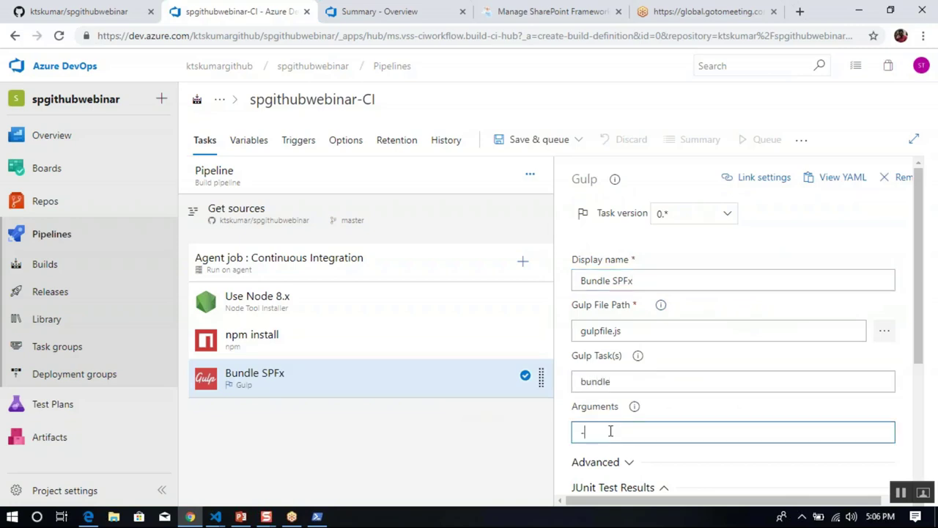
pyautogui.write('-ship')
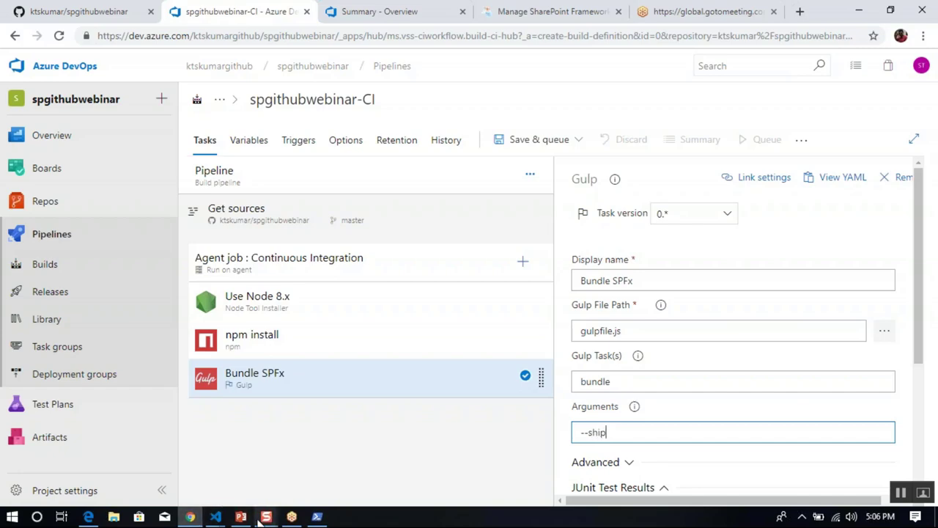
pyautogui.click(316, 517)
# Run 'gulp bundle --ship' in the PowerShell console.
pyautogui.click(495, 367)
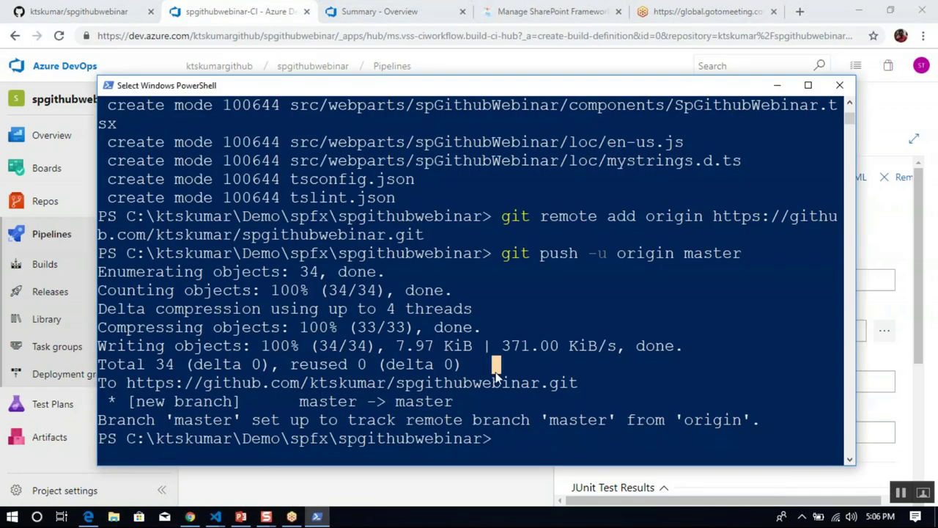
pyautogui.write('gulp bun')
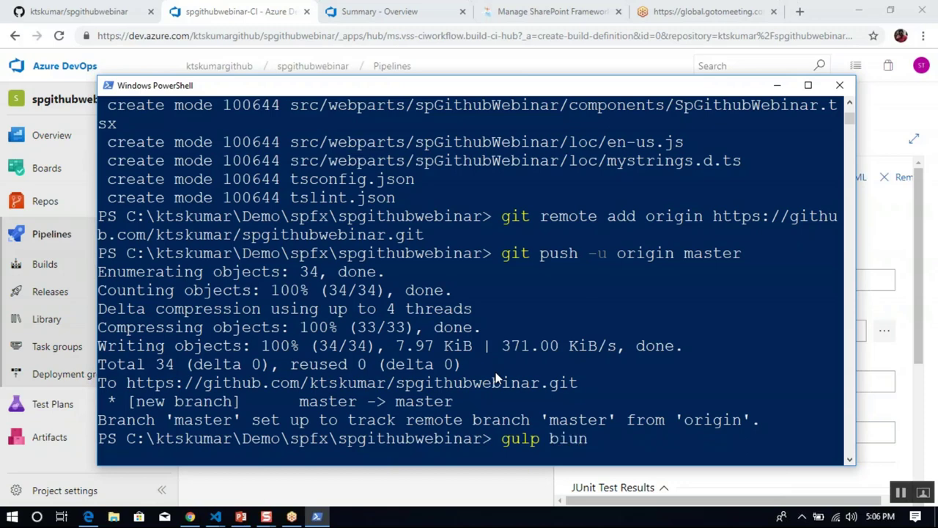
pyautogui.press('BackSpace')
pyautogui.press('BackSpace')
pyautogui.write('undle-')
pyautogui.press('BackSpace')
pyautogui.write('--ship')
pyautogui.press('Return')
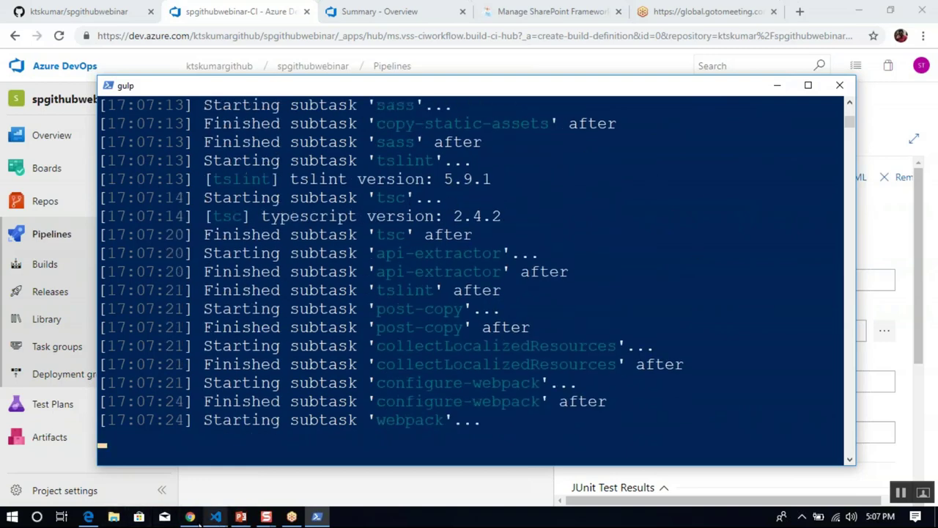
pyautogui.moveTo(189, 517)
pyautogui.moveTo(189, 517); pyautogui.dragTo(205, 477)
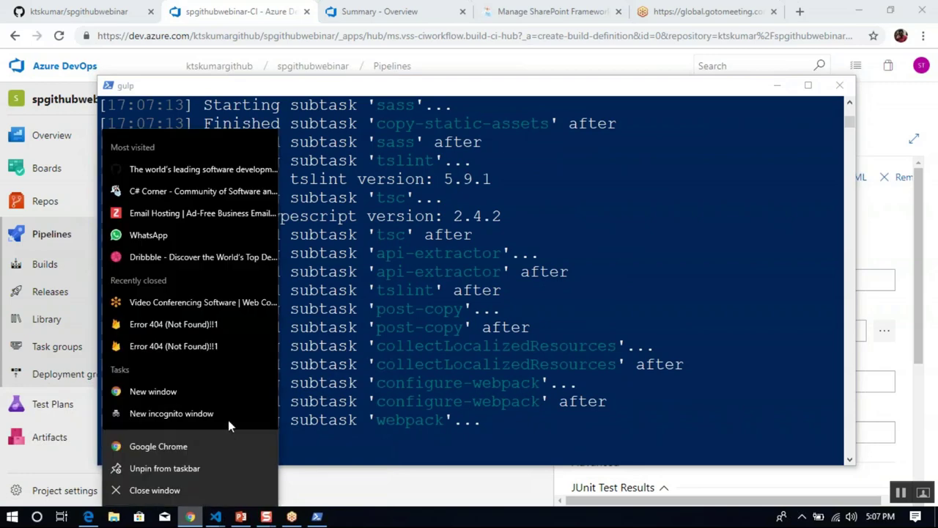
# Load the SharePoint /dev site in a new incognito Chrome window.
pyautogui.click(231, 411)
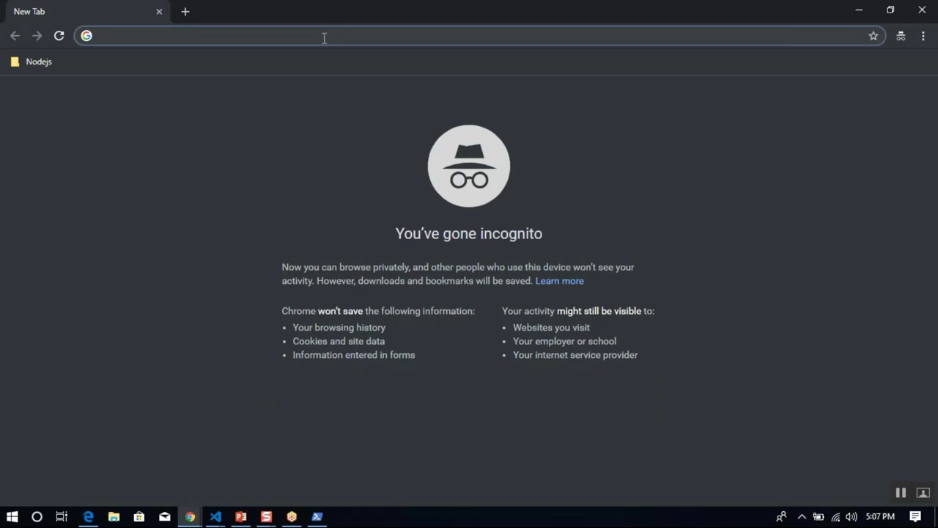
pyautogui.write('https://kts')
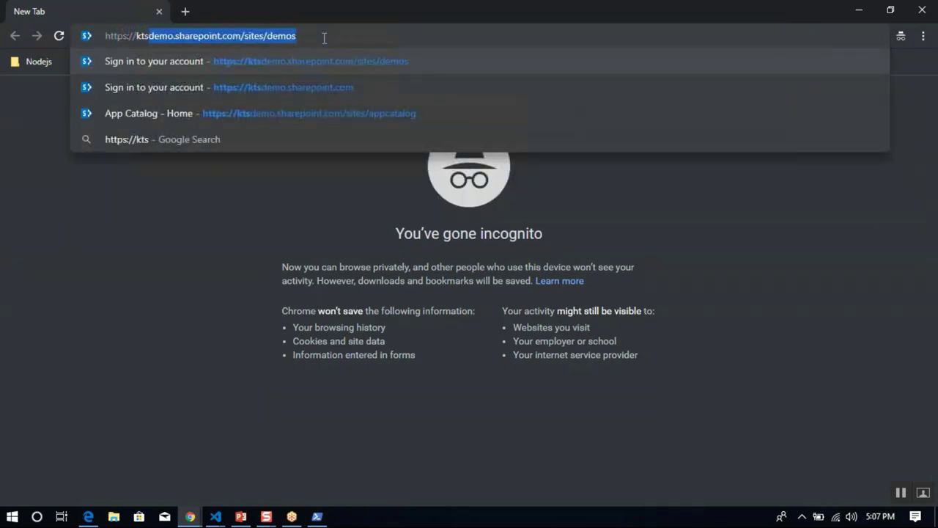
pyautogui.write('demo')
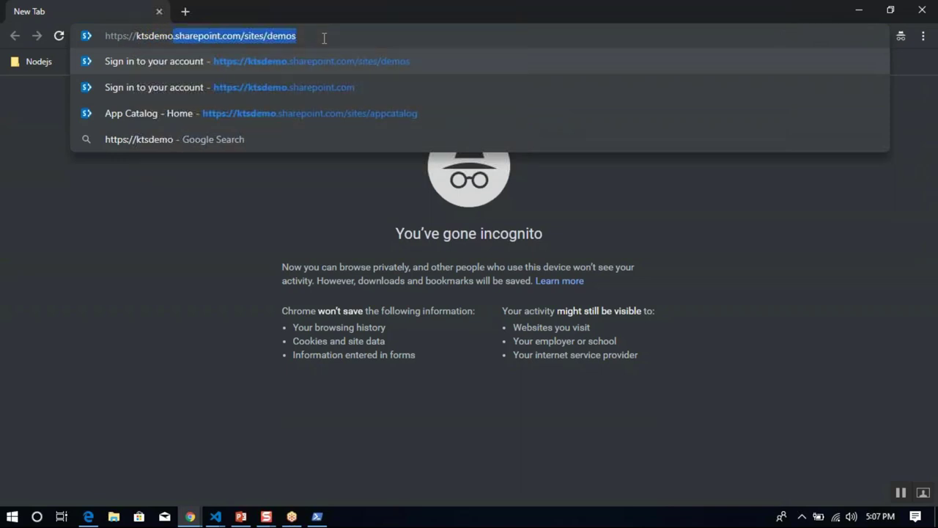
pyautogui.press('Down')
pyautogui.write('/dev')
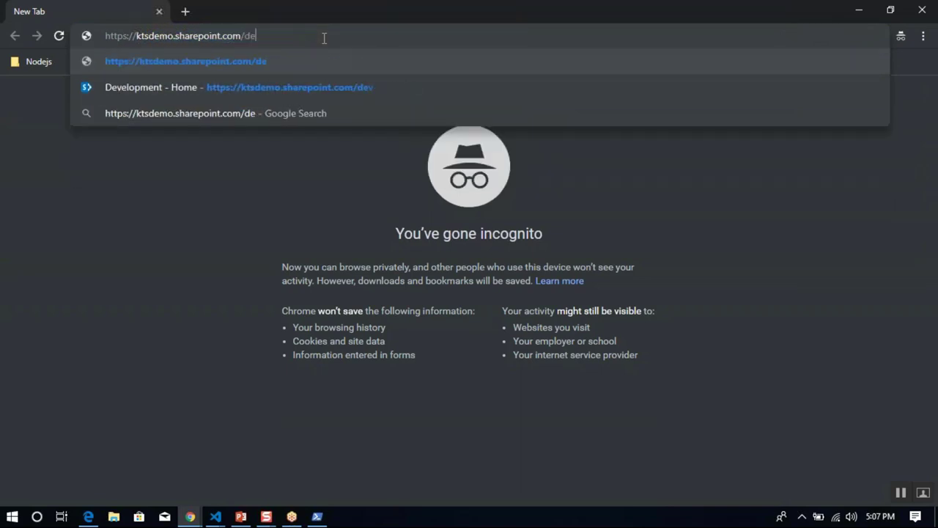
pyautogui.press('Return')
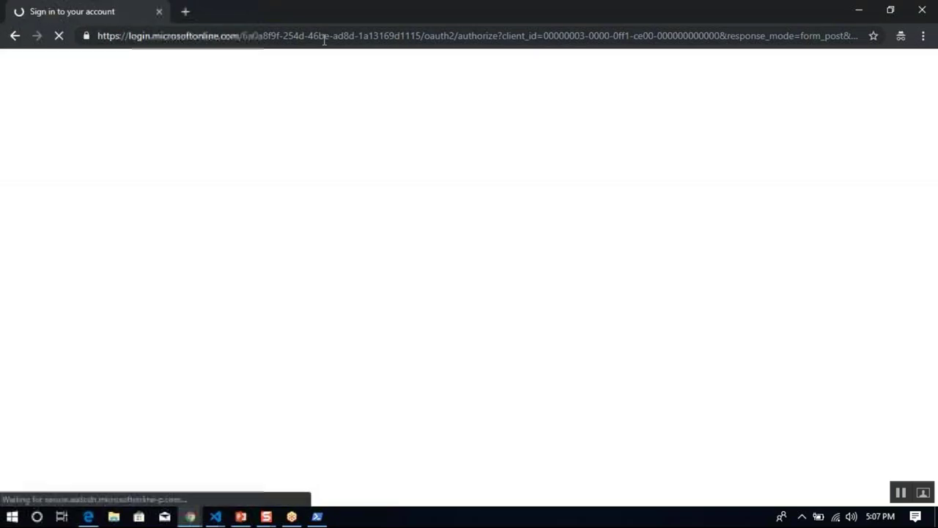
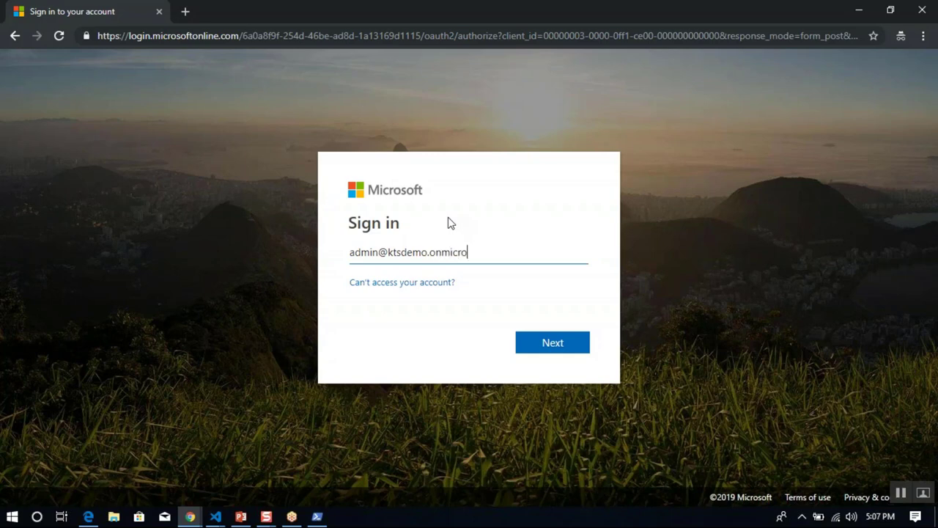
# Sign in with the admin account e-mail and password.
pyautogui.press('Tab')
pyautogui.press('Tab')
pyautogui.press('Return')
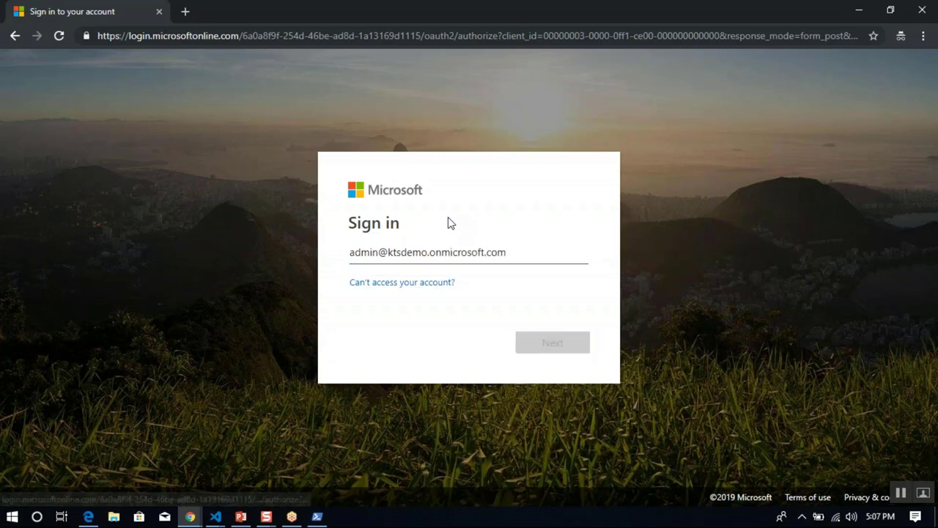
pyautogui.write('****')
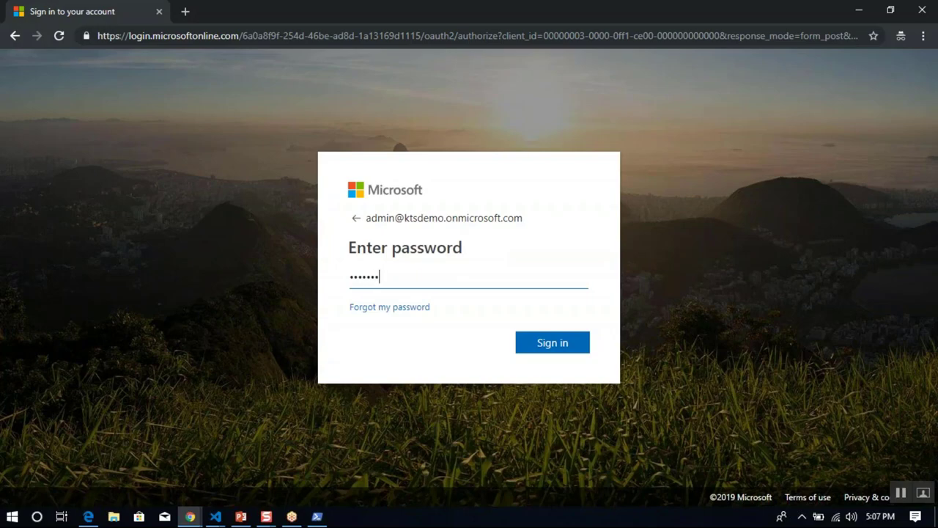
pyautogui.press('Return')
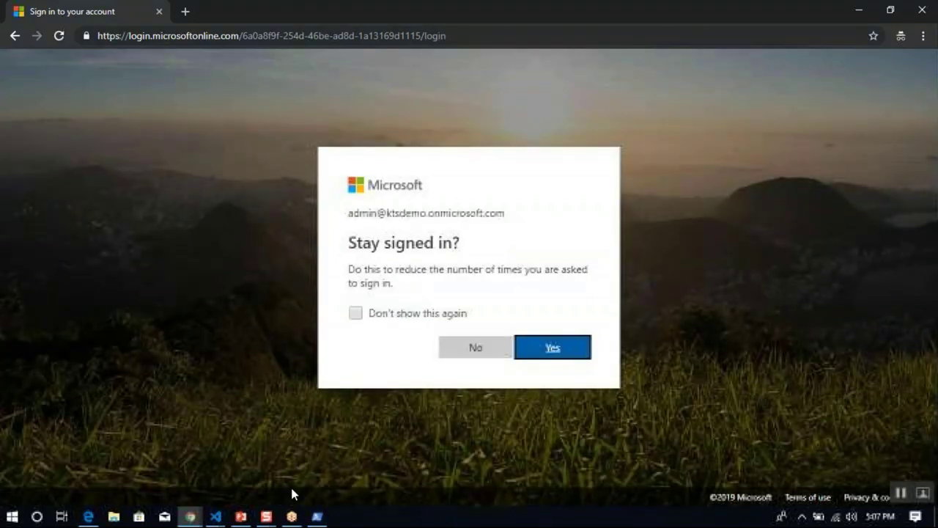
pyautogui.click(322, 519)
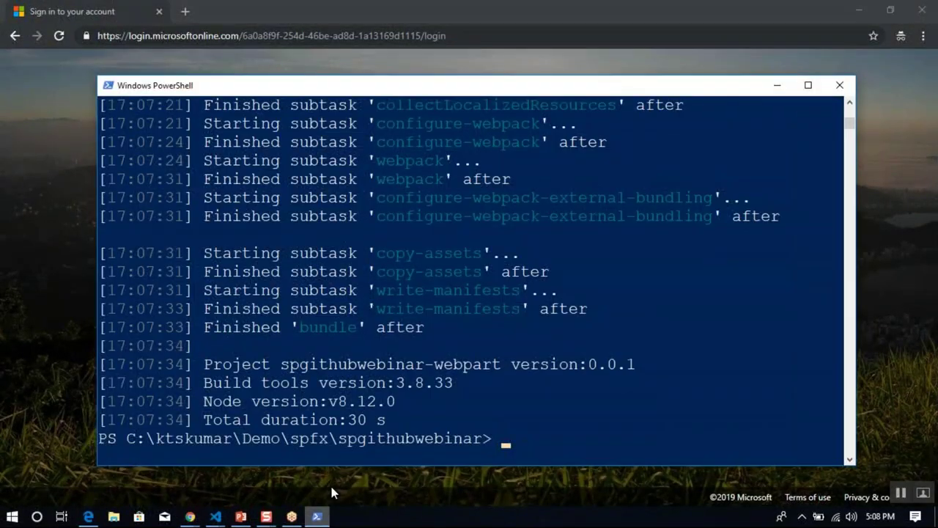
# Run 'gulp package-solution --ship' and view the spgithubwebinar project in VS Code.
pyautogui.click(553, 390)
pyautogui.click(553, 418)
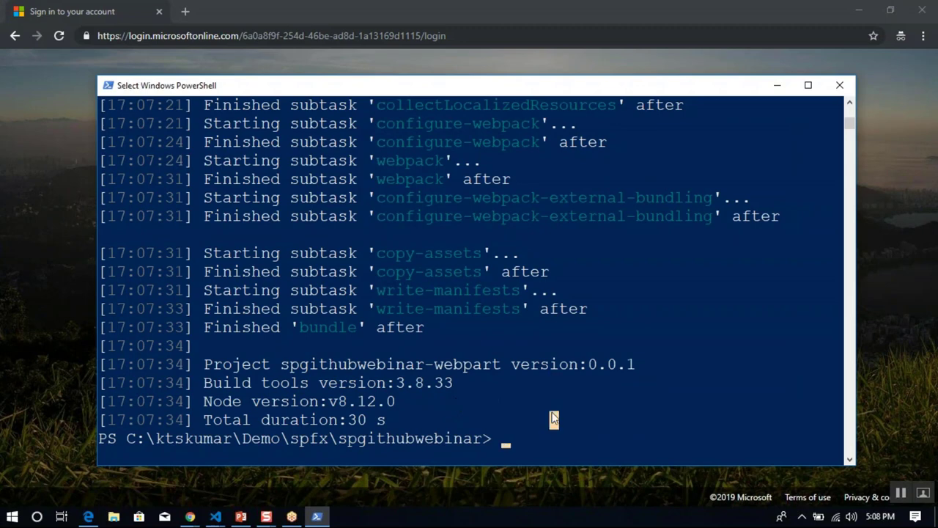
pyautogui.write('gulp package')
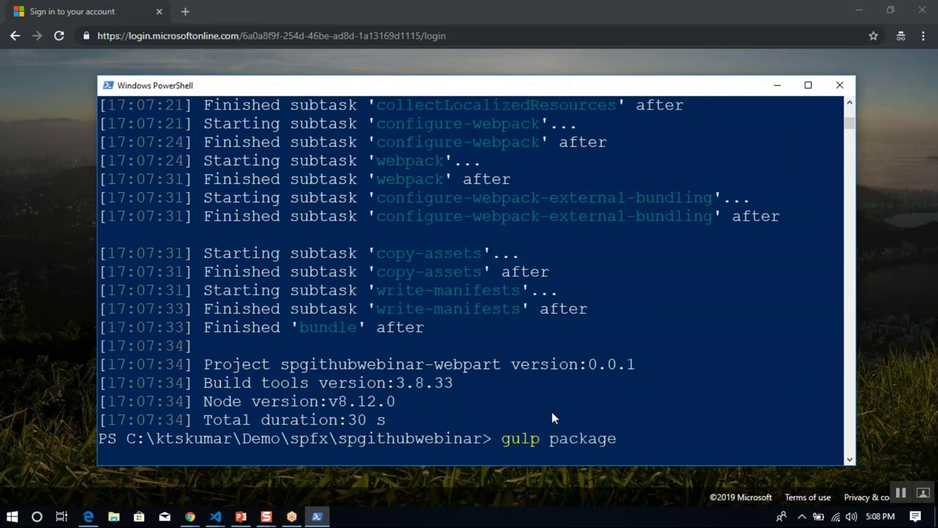
pyautogui.write('-solution --ship')
pyautogui.press('Return')
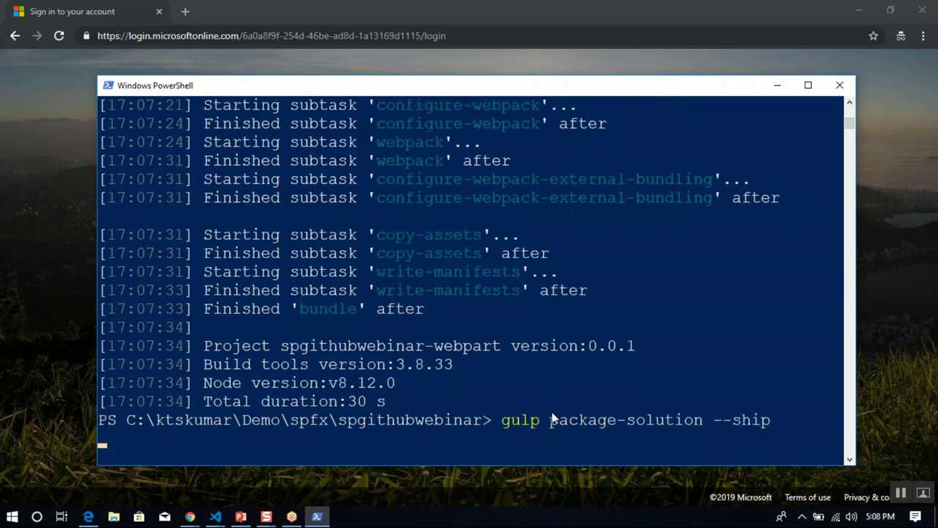
pyautogui.moveTo(215, 516)
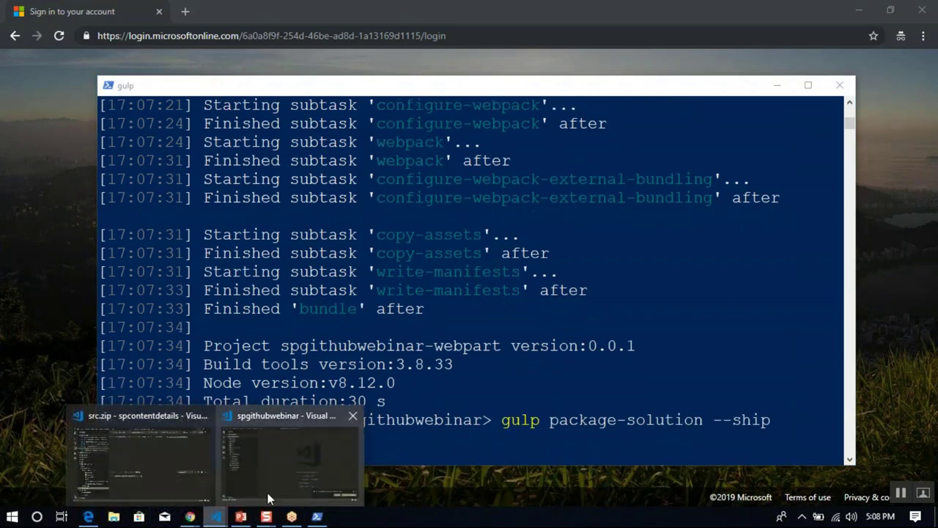
pyautogui.click(270, 491)
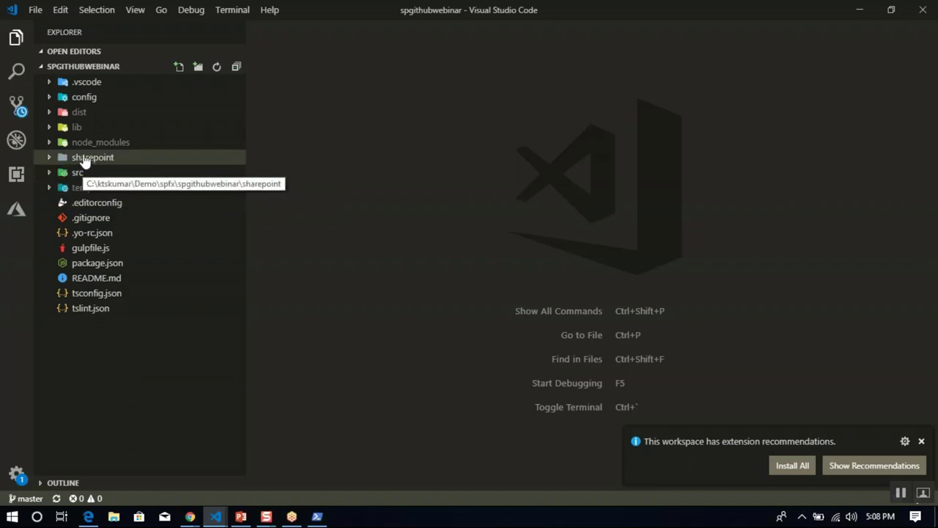
# Reveal the sharepoint folder in Explorer and select spgithubwebinar-webpart.sppkg under solution.
pyautogui.rightClick(91, 163)
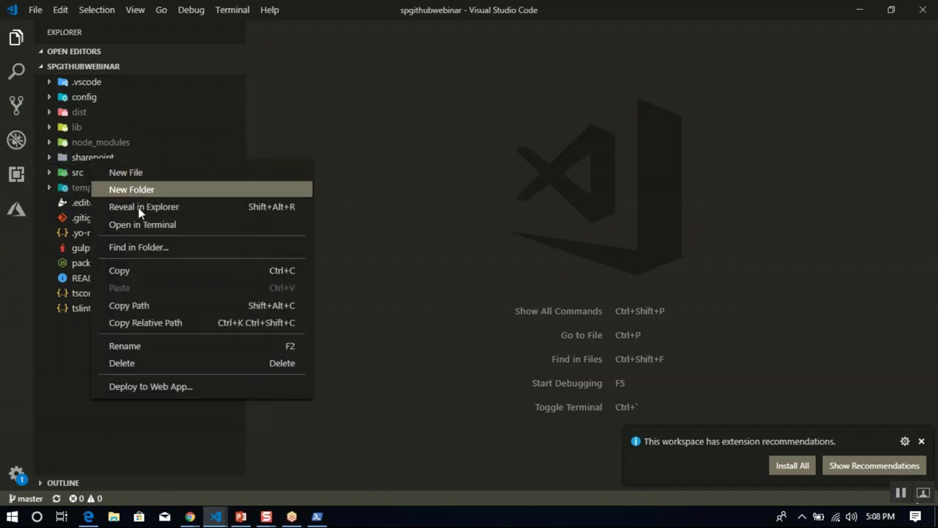
pyautogui.click(141, 208)
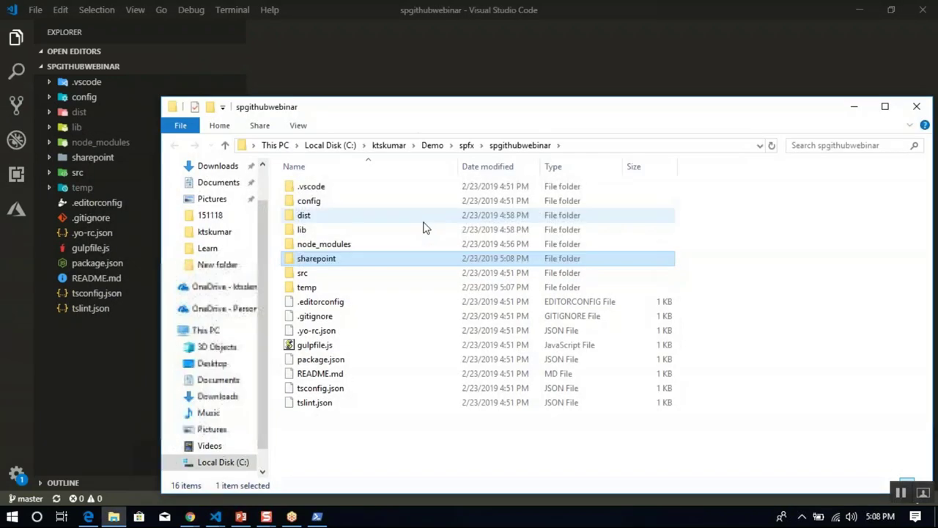
pyautogui.doubleClick(374, 260)
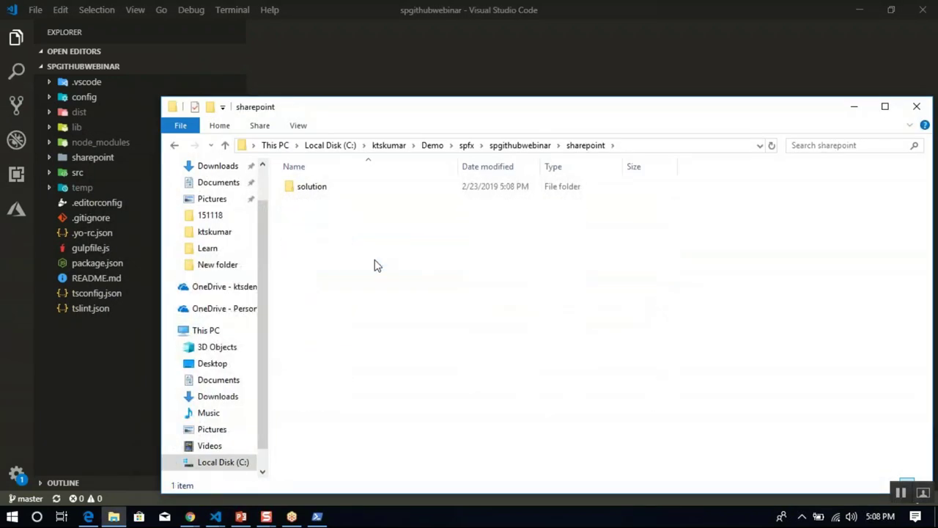
pyautogui.doubleClick(344, 193)
pyautogui.click(383, 205)
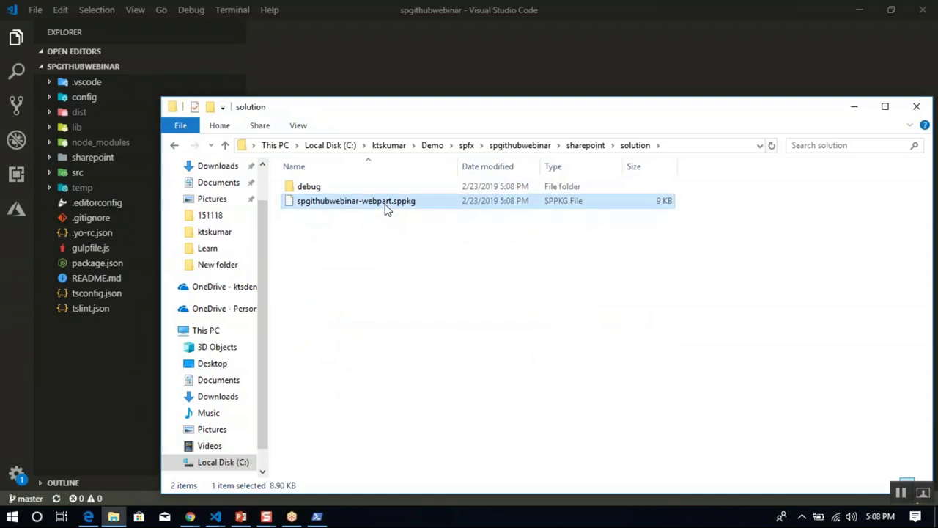
pyautogui.click(430, 247)
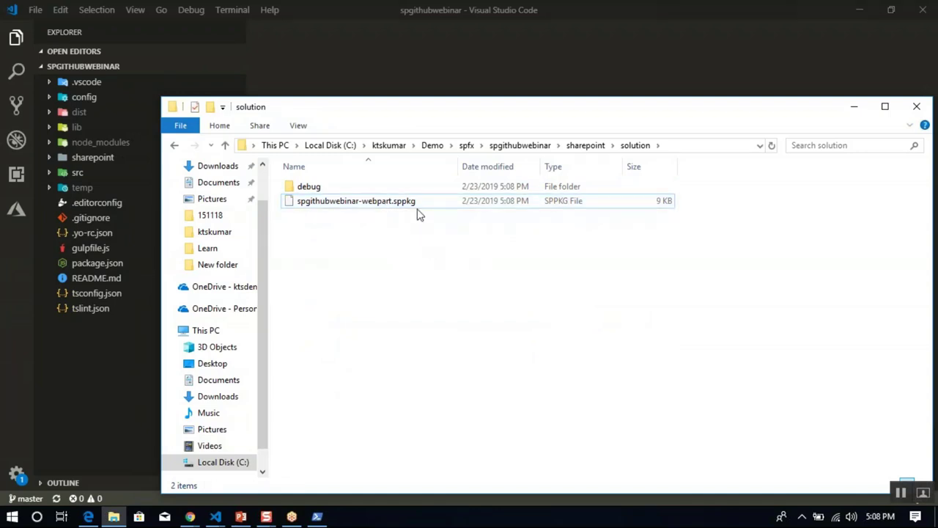
pyautogui.click(421, 209)
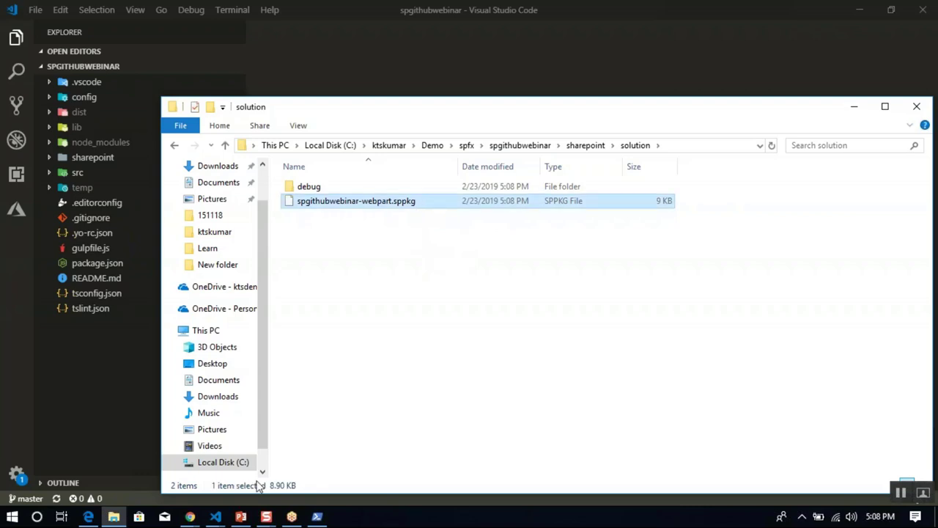
pyautogui.click(192, 515)
pyautogui.click(240, 482)
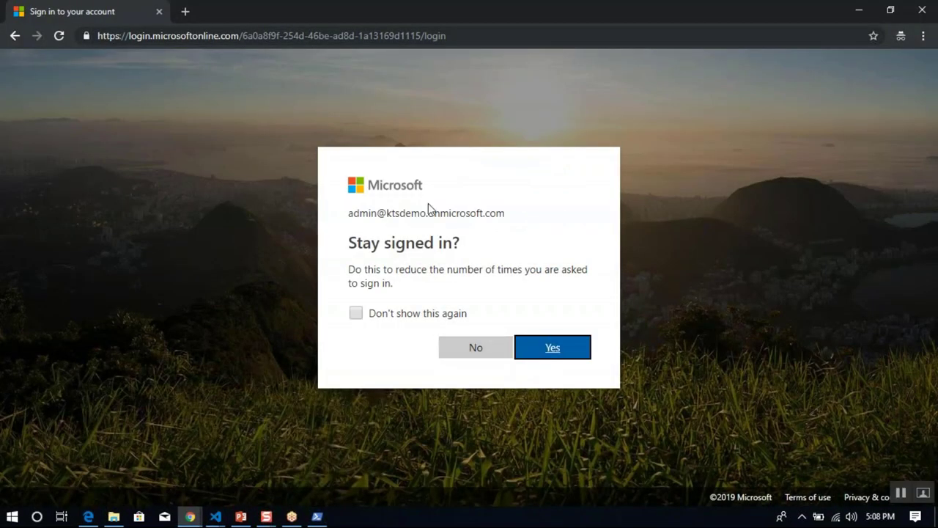
# Stay signed in and load the appcatalog site in a new tab.
pyautogui.click(561, 356)
pyautogui.click(561, 355)
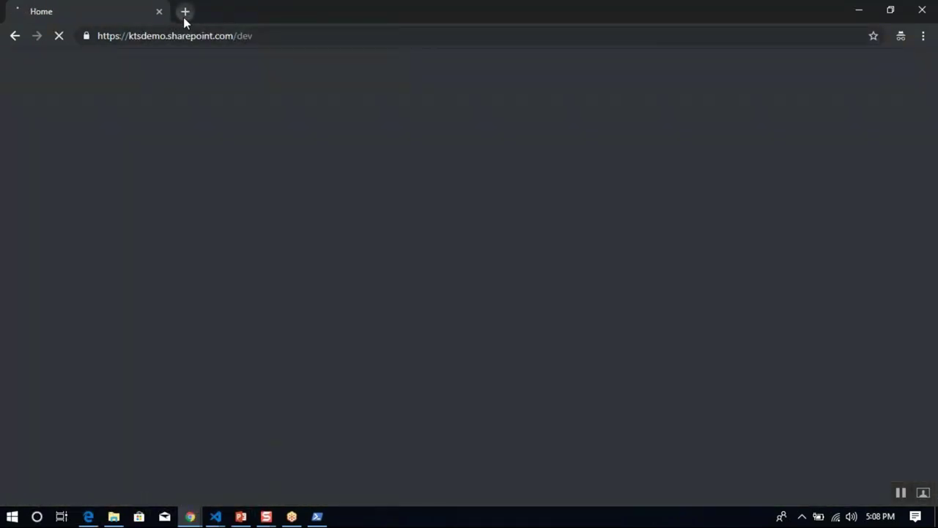
pyautogui.click(183, 17)
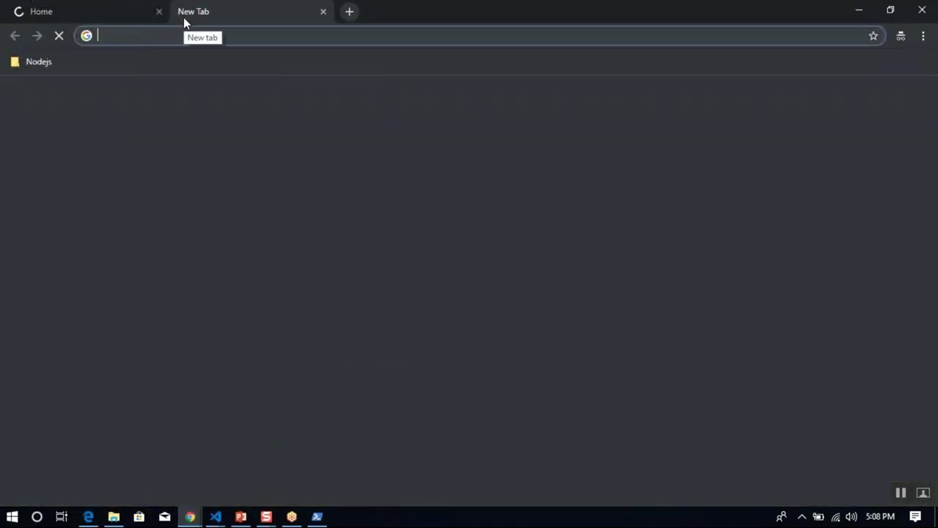
pyautogui.write('https://kts')
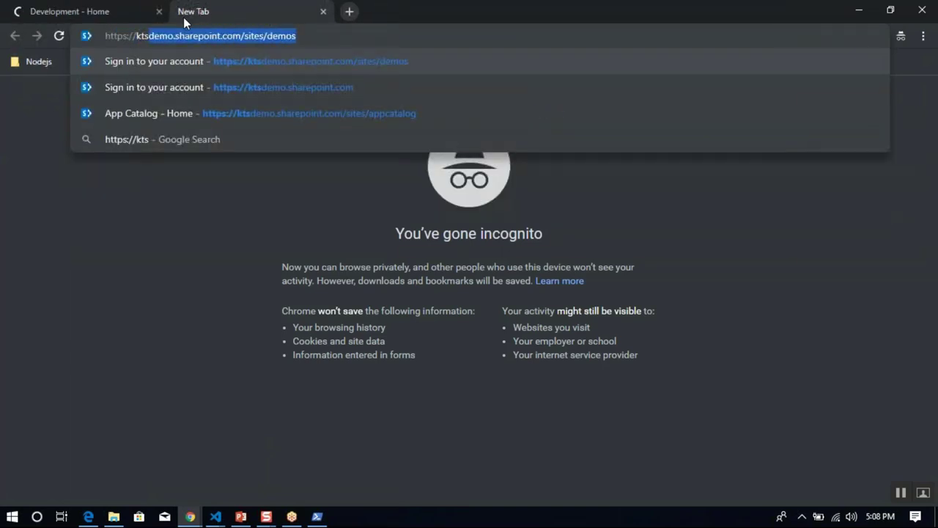
pyautogui.press('End')
pyautogui.press('BackSpace')
pyautogui.press('BackSpace')
pyautogui.press('BackSpace')
pyautogui.press('BackSpace')
pyautogui.press('BackSpace')
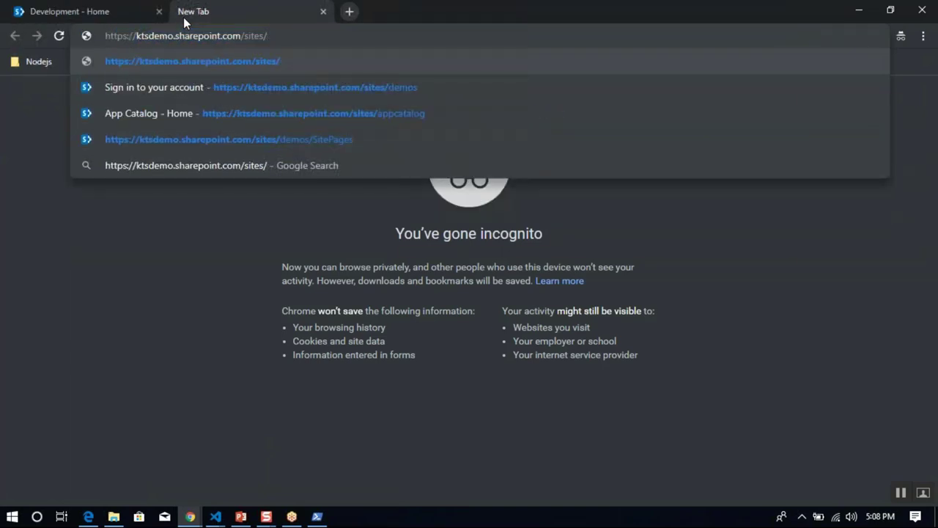
pyautogui.write('appcva')
pyautogui.press('BackSpace')
pyautogui.press('BackSpace')
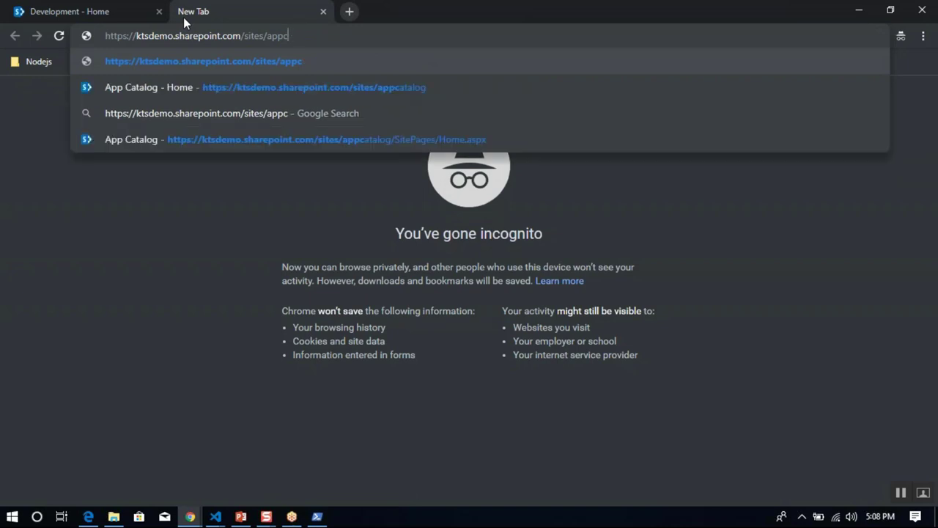
pyautogui.write('atalog')
pyautogui.press('Return')
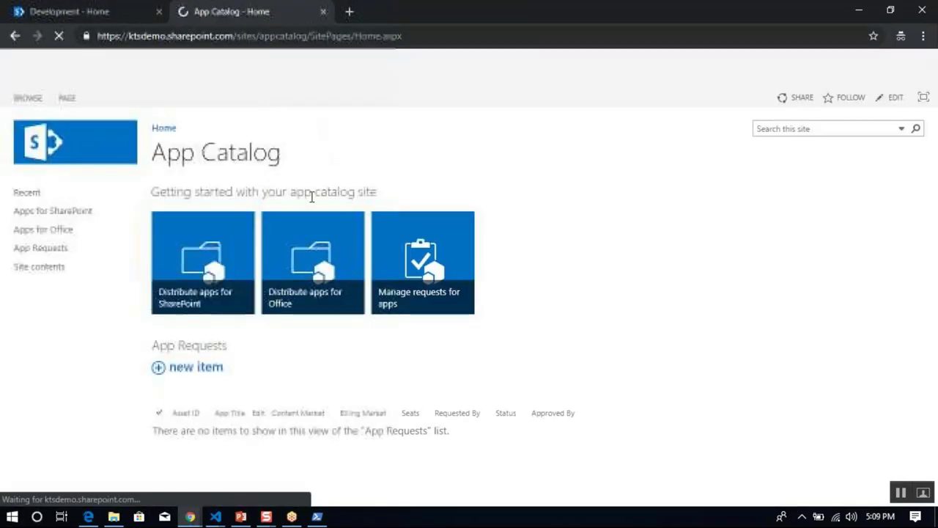
# Browse the Apps for SharePoint library, selecting the jqueryaccordin package.
pyautogui.click(55, 214)
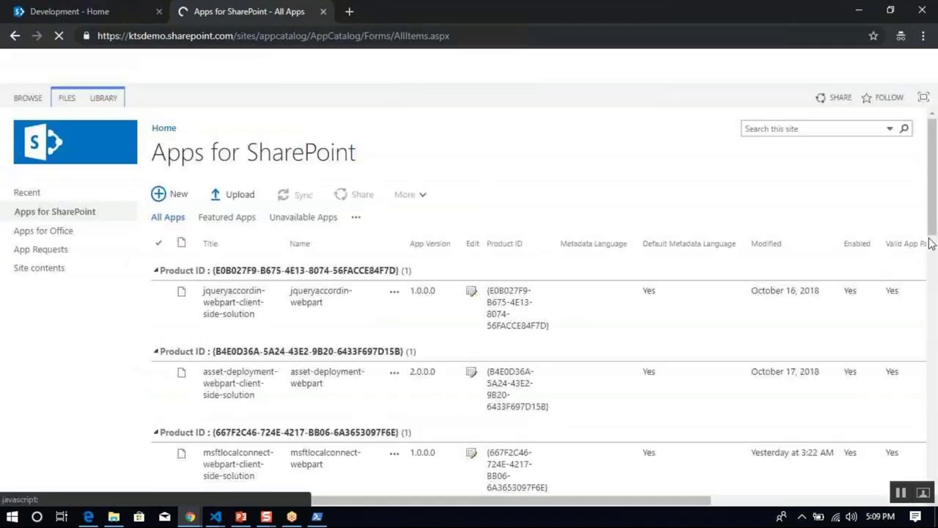
pyautogui.scroll(-3, 934, 282)
pyautogui.scroll(-3, 935, 282)
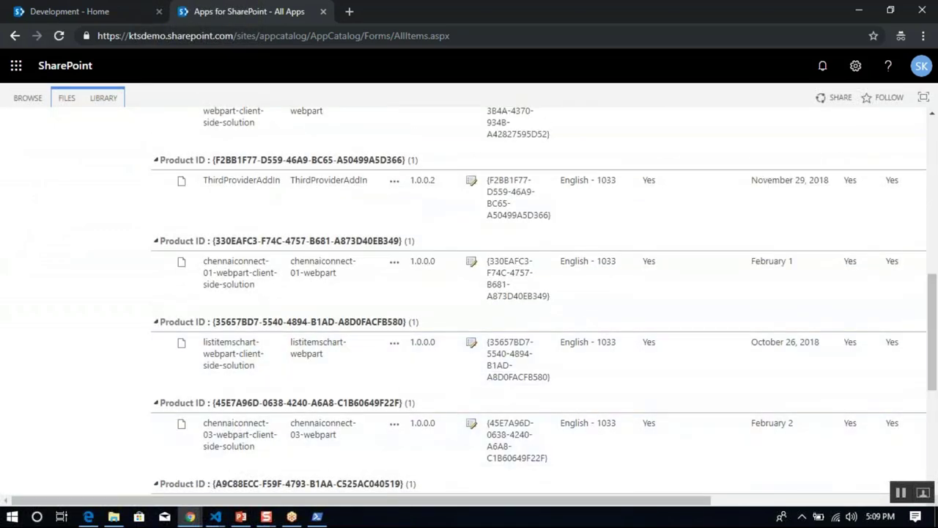
pyautogui.scroll(1, 935, 317)
pyautogui.scroll(5, 935, 318)
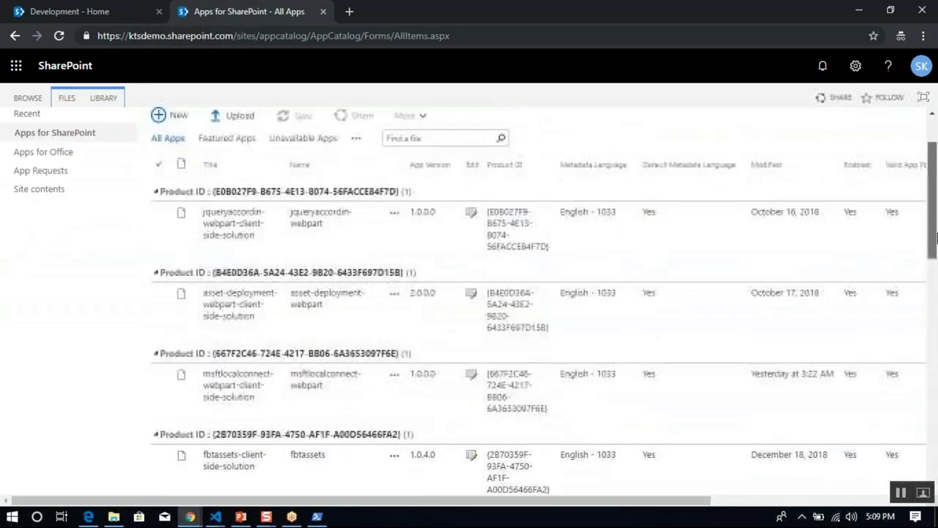
pyautogui.click(460, 233)
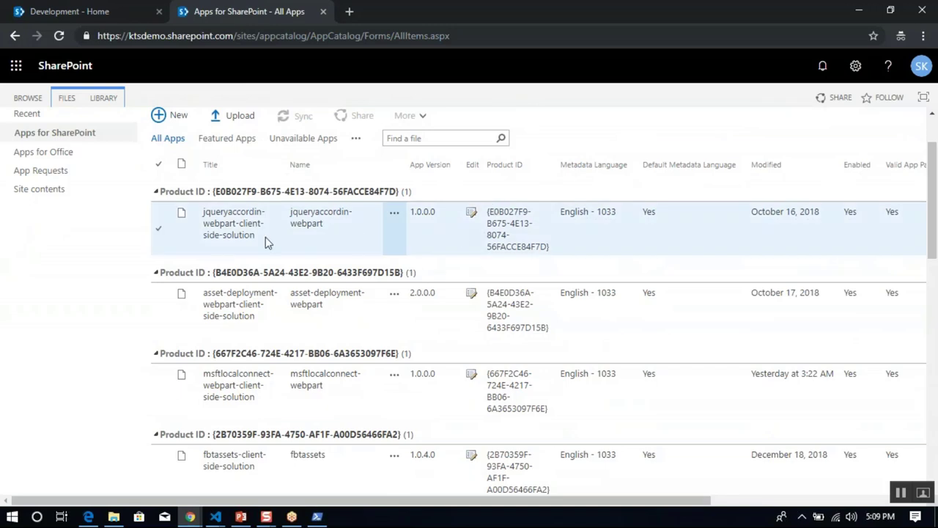
pyautogui.click(169, 238)
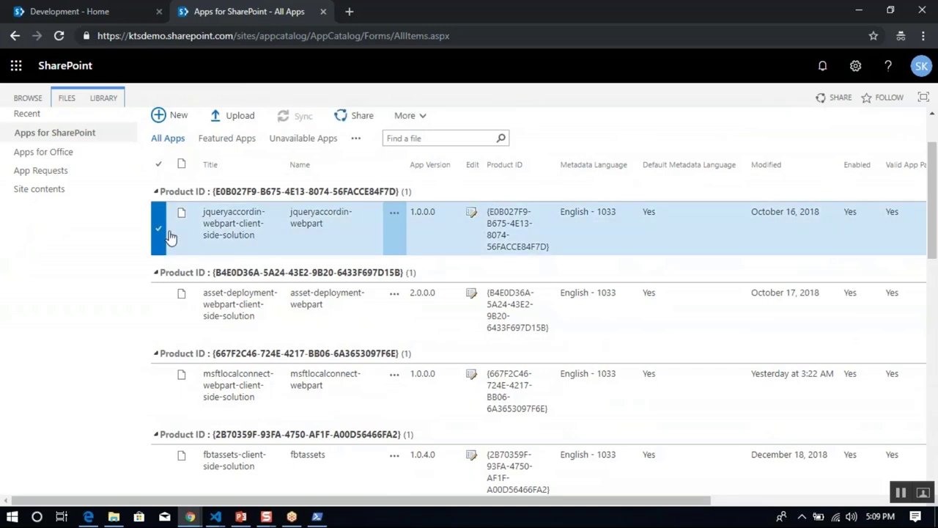
pyautogui.click(66, 99)
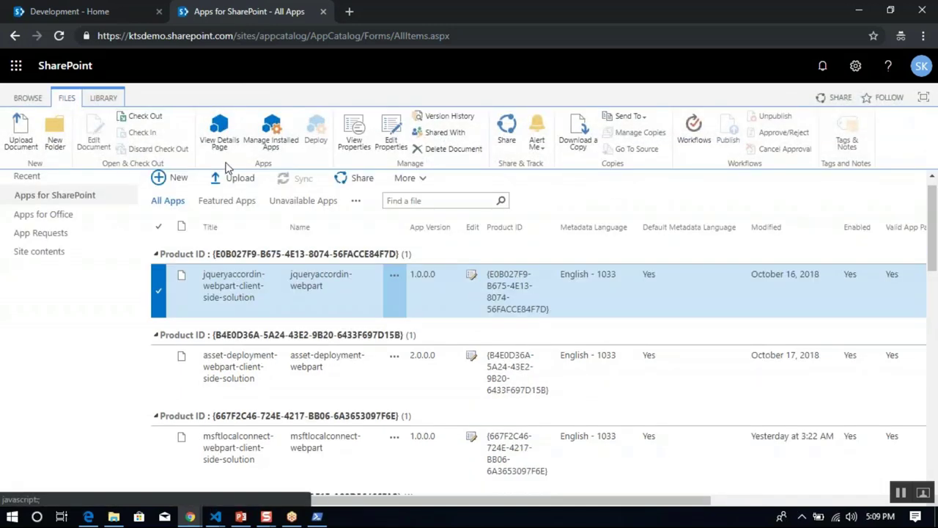
pyautogui.click(160, 285)
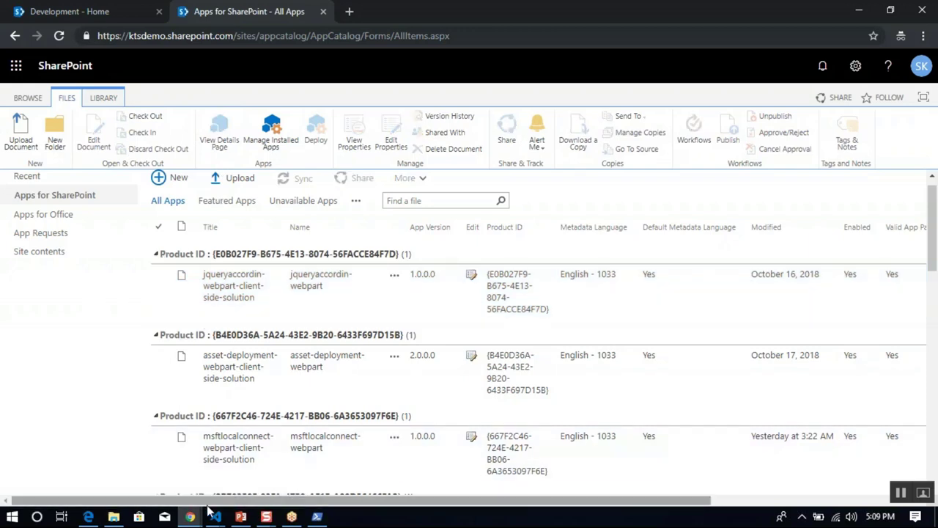
# Minimize the browser and sppkg folder windows to return to the Azure DevOps pipeline.
pyautogui.doubleClick(589, 7)
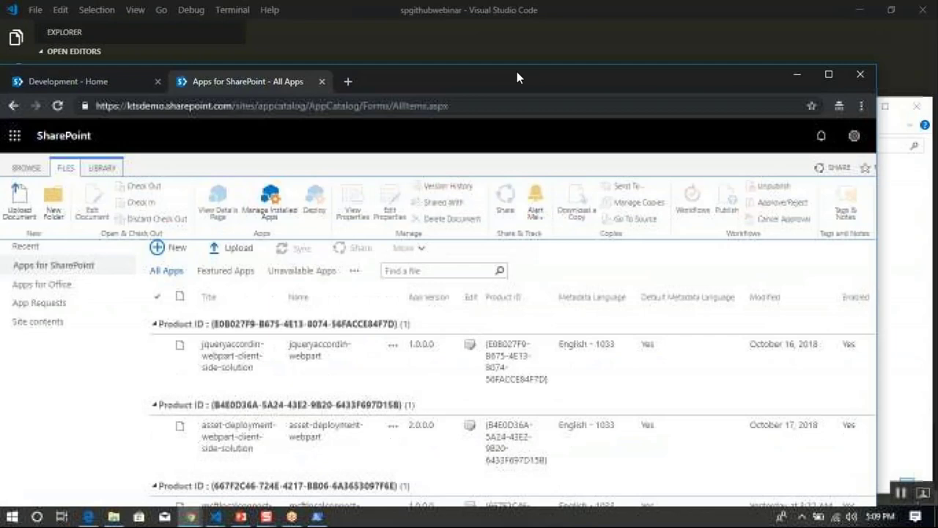
pyautogui.click(805, 69)
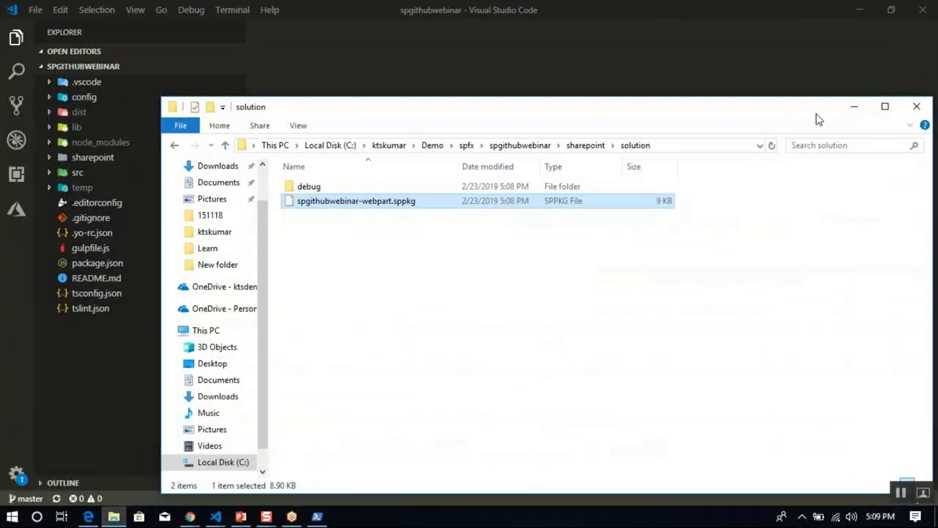
pyautogui.click(853, 109)
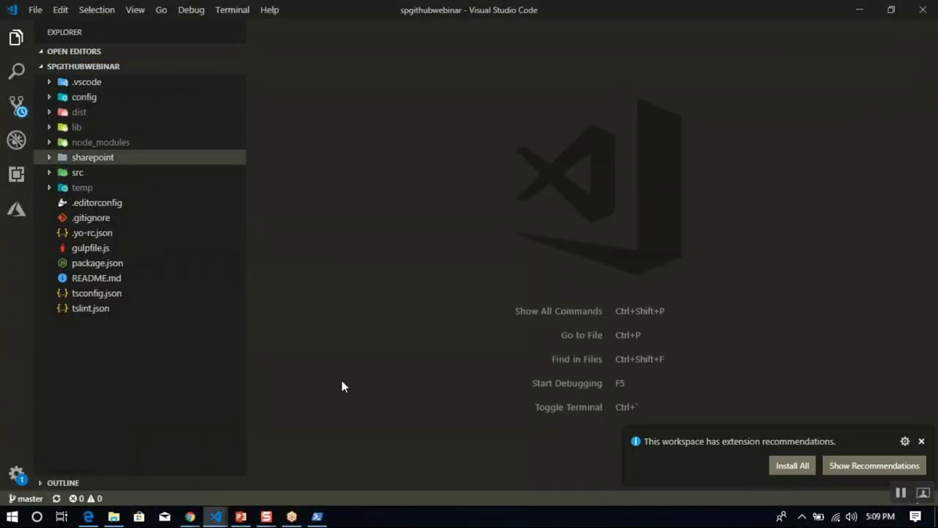
pyautogui.moveTo(189, 516)
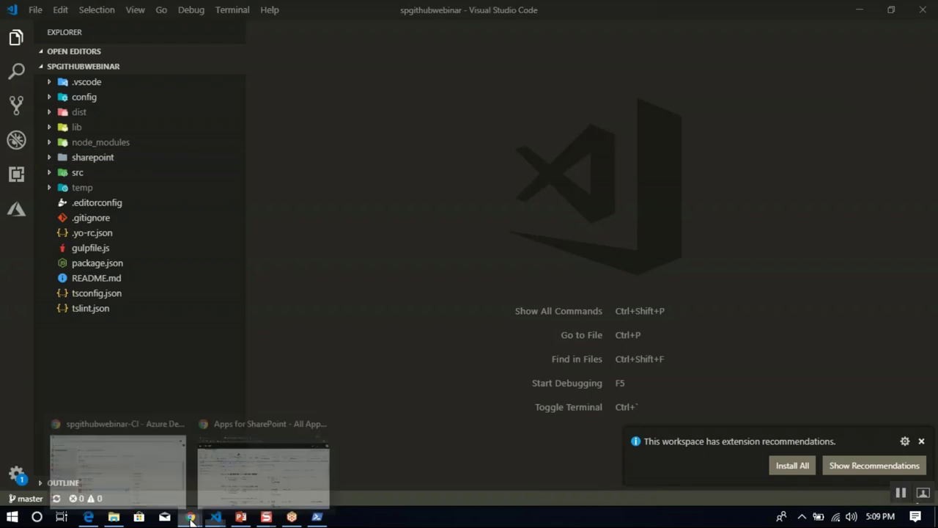
pyautogui.click(168, 471)
# Add another Gulp task and name it 'Package SPFx'.
pyautogui.click(309, 415)
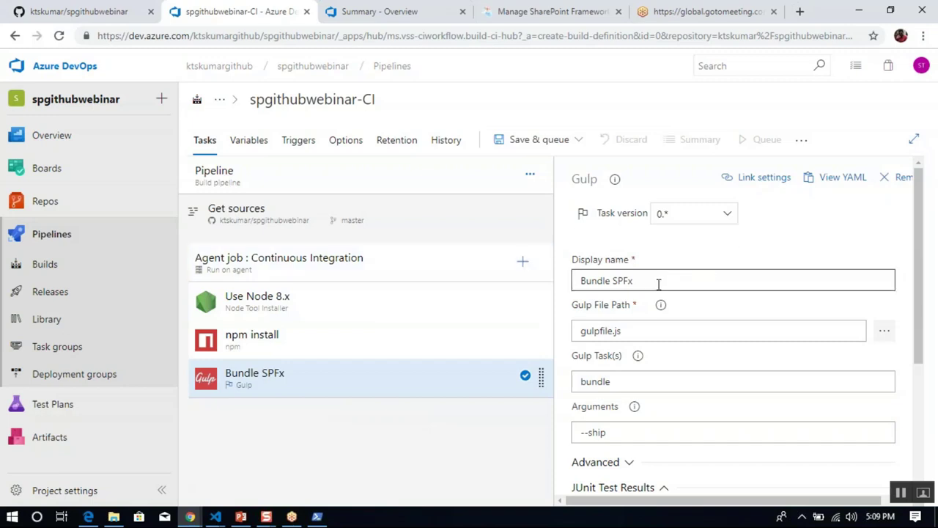
pyautogui.click(522, 264)
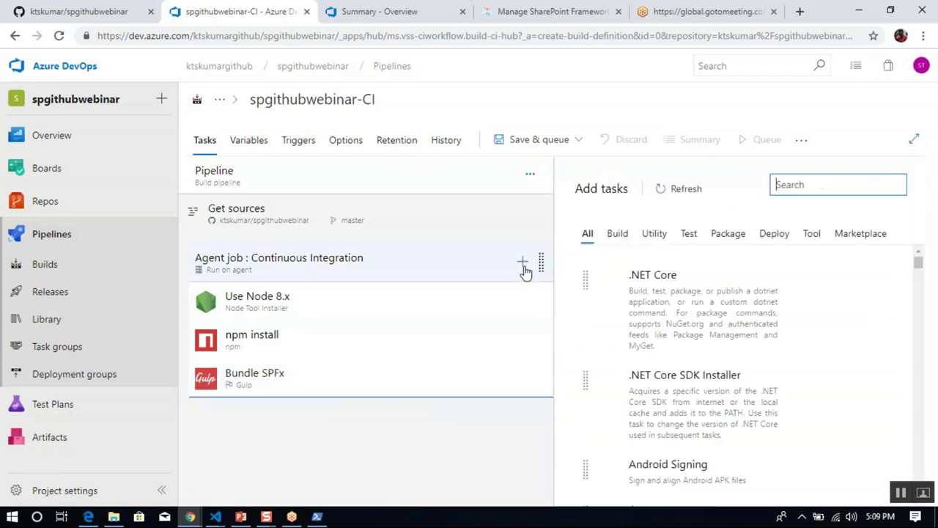
pyautogui.write('gulp')
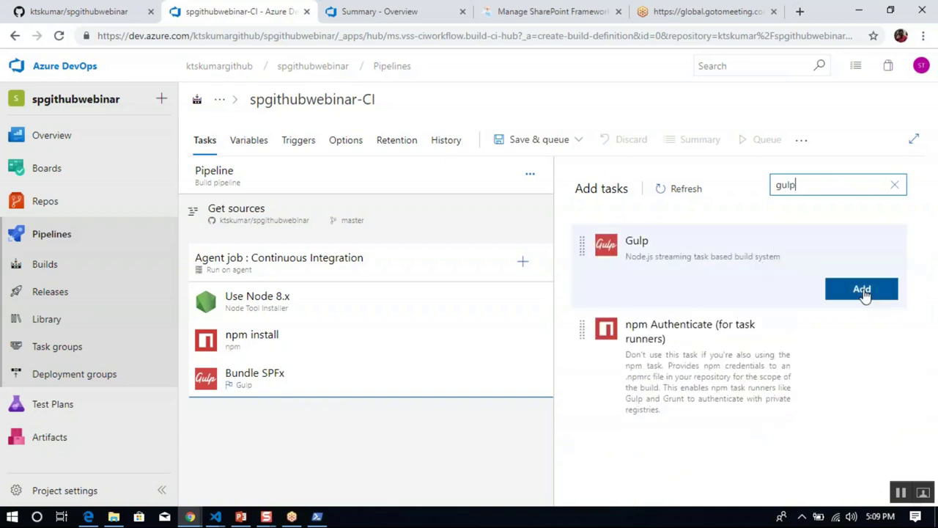
pyautogui.click(867, 292)
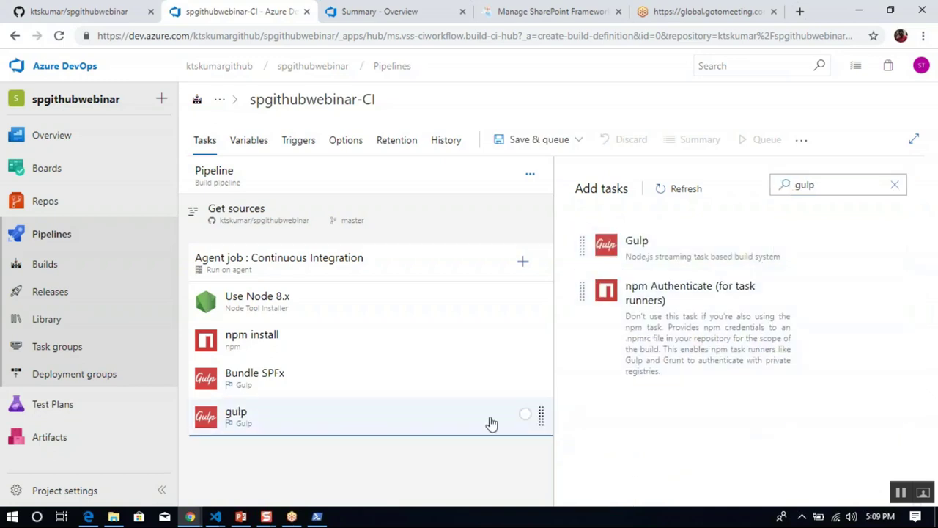
pyautogui.click(489, 423)
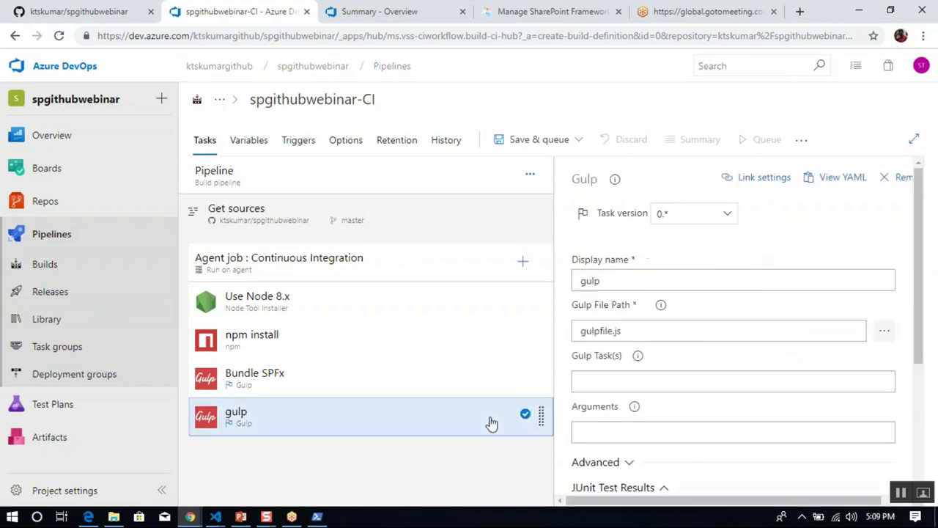
pyautogui.click(704, 274)
pyautogui.hotkey('ctrl', 'a')
pyautogui.write('Pa')
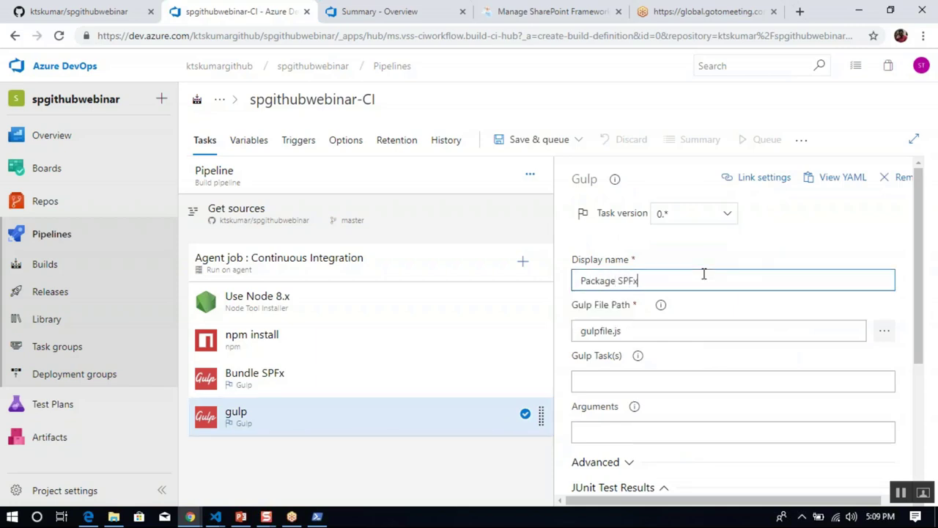
# Set Package SPFx's Gulp Task(s) to package-solution with arguments --ship.
pyautogui.click(629, 382)
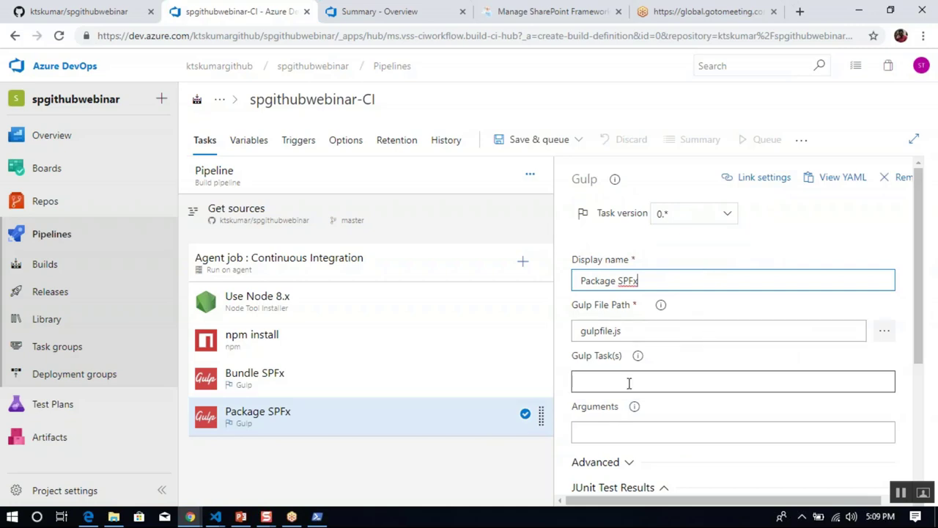
pyautogui.click(629, 382)
pyautogui.write('pacakage-solution')
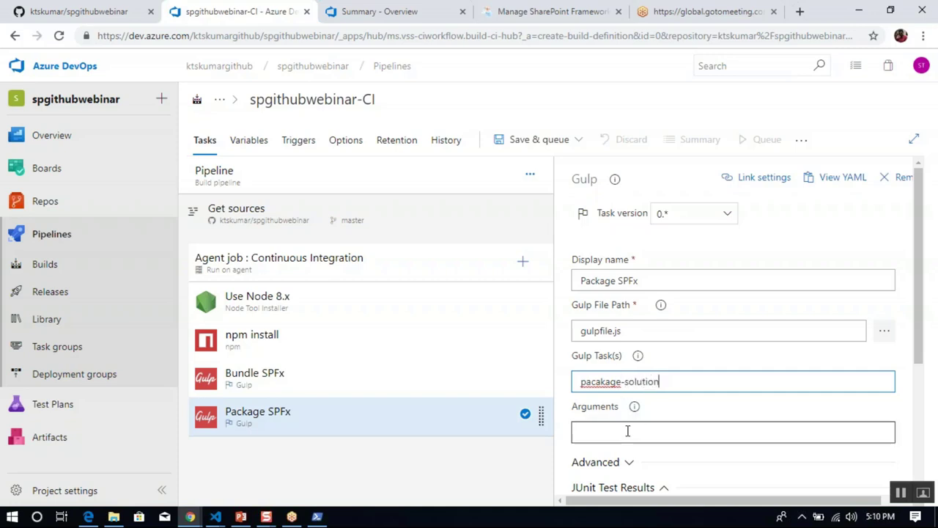
pyautogui.click(626, 431)
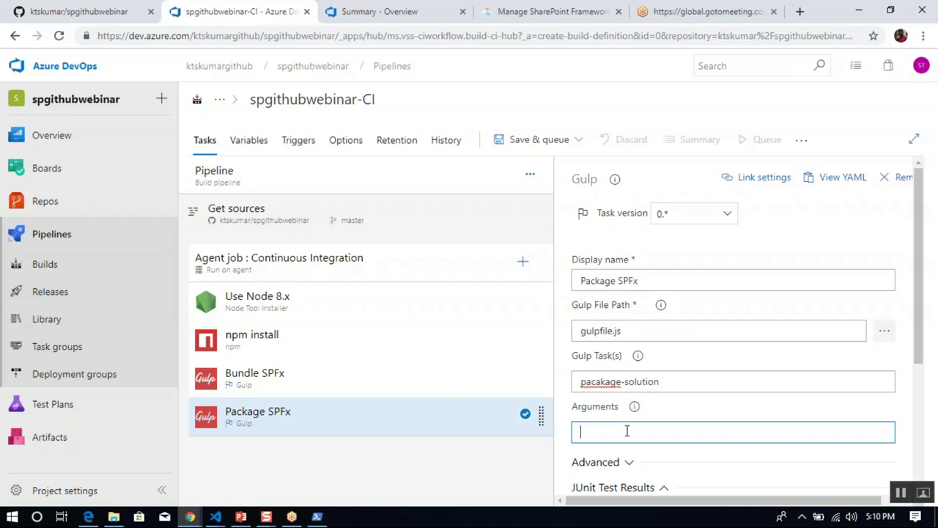
pyautogui.click(595, 381)
pyautogui.press('BackSpace')
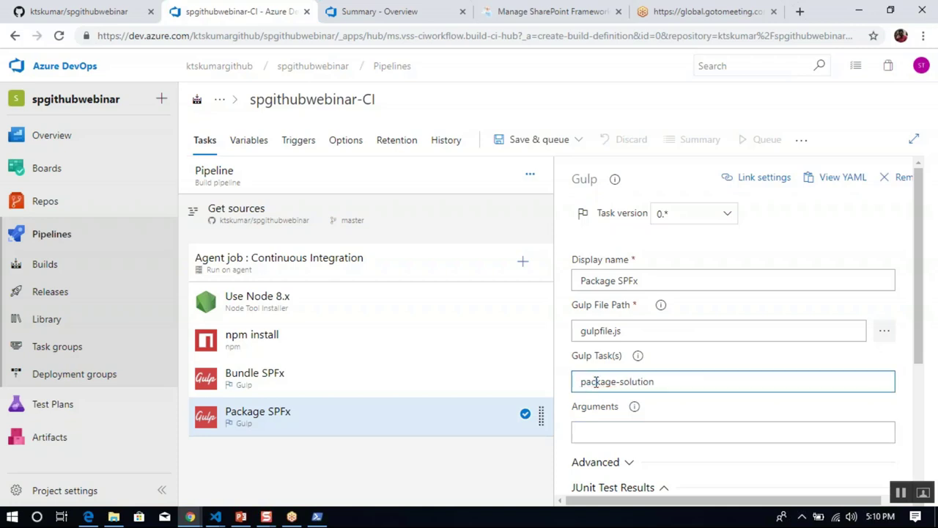
pyautogui.click(639, 433)
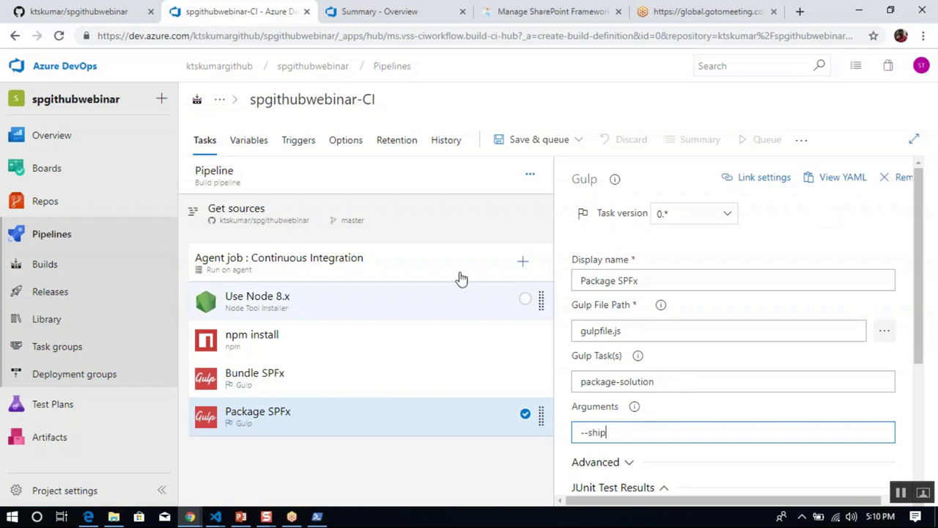
pyautogui.click(523, 263)
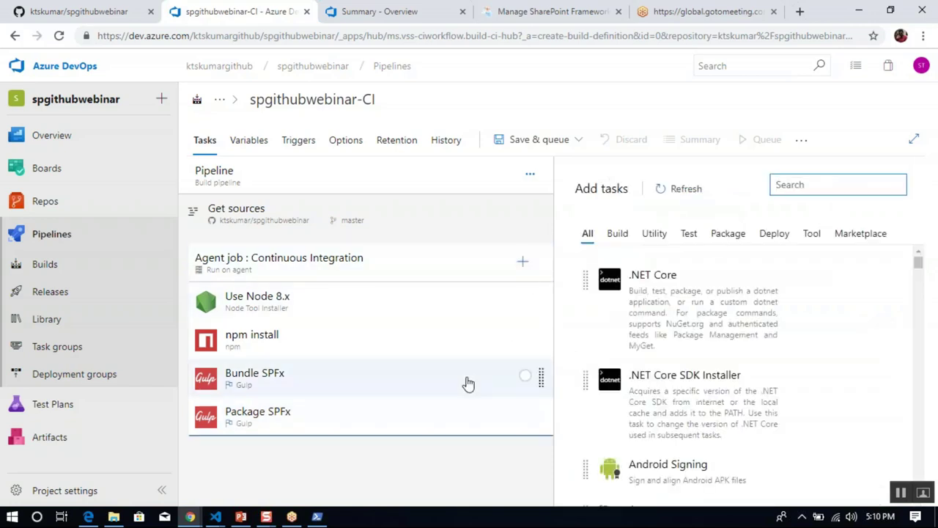
# Add a Copy Files task with its Contents pattern set to **/*.sppkg.
pyautogui.write('copy files')
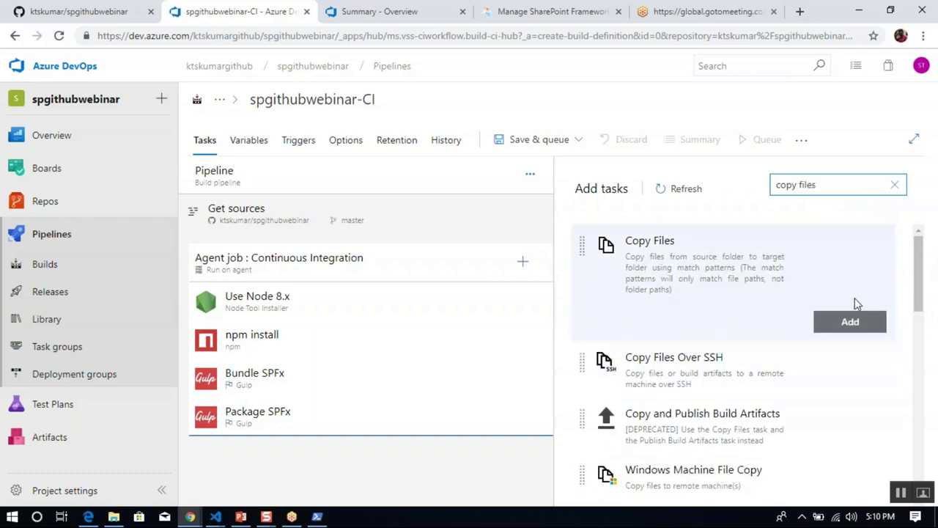
pyautogui.click(852, 323)
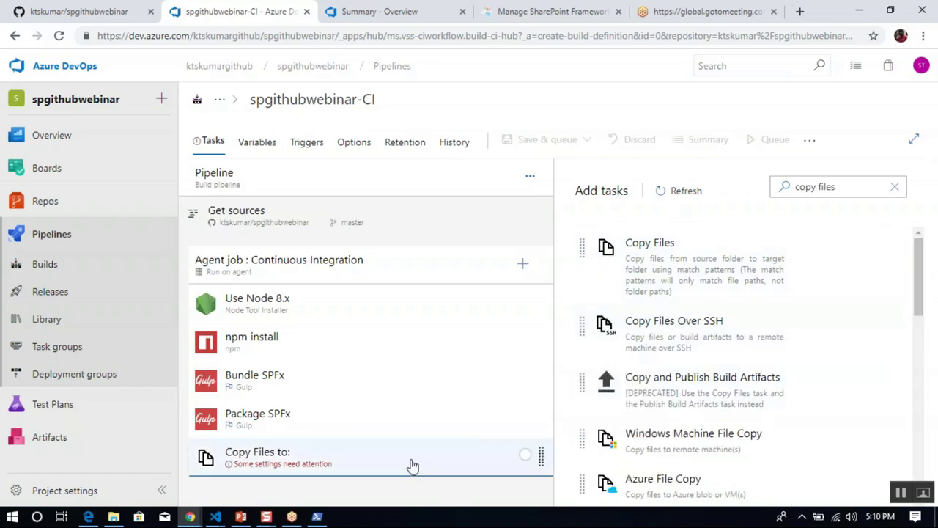
pyautogui.click(411, 465)
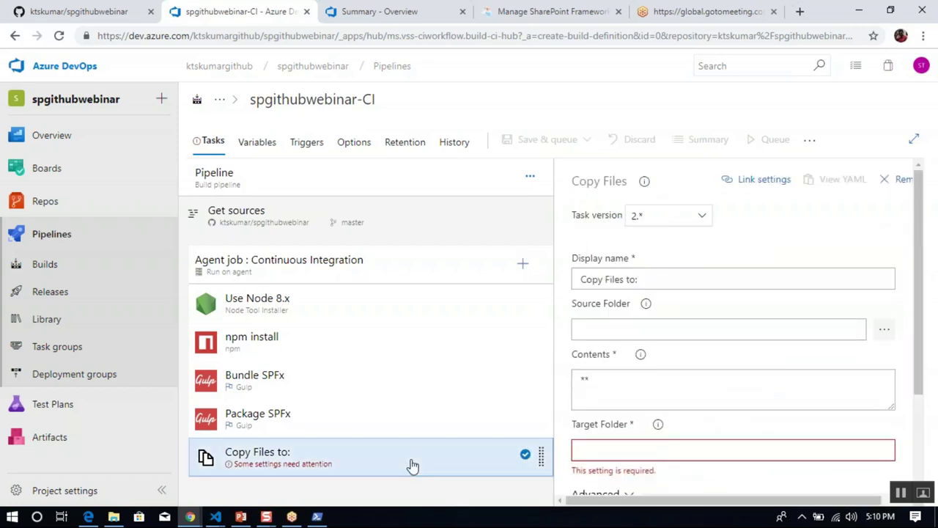
pyautogui.click(680, 277)
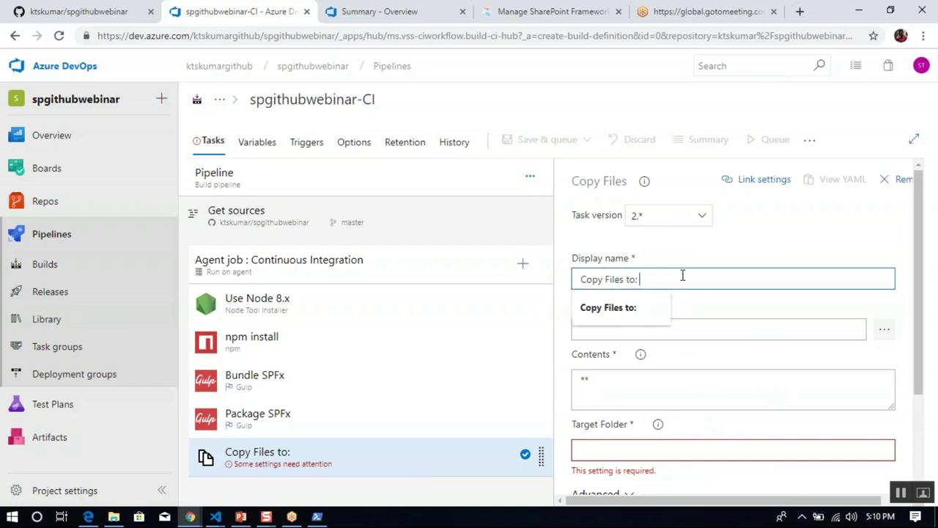
pyautogui.click(661, 385)
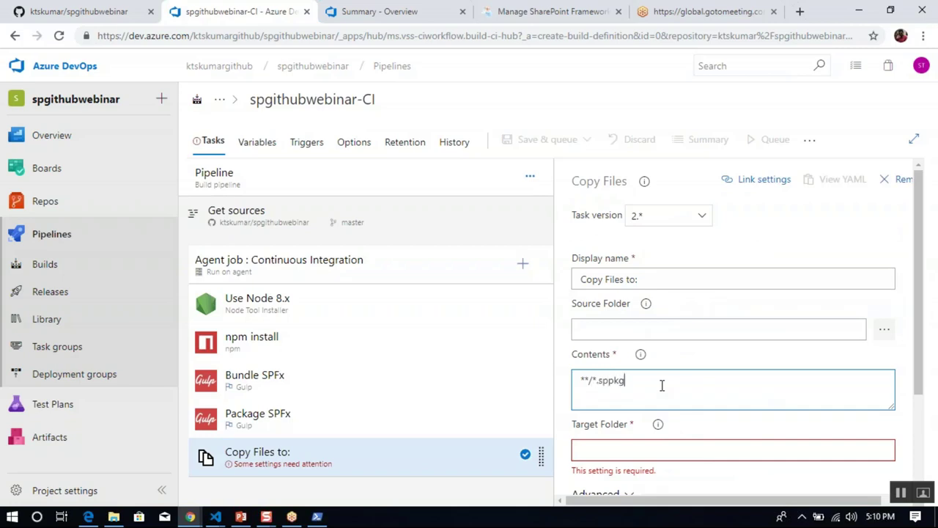
pyautogui.click(611, 453)
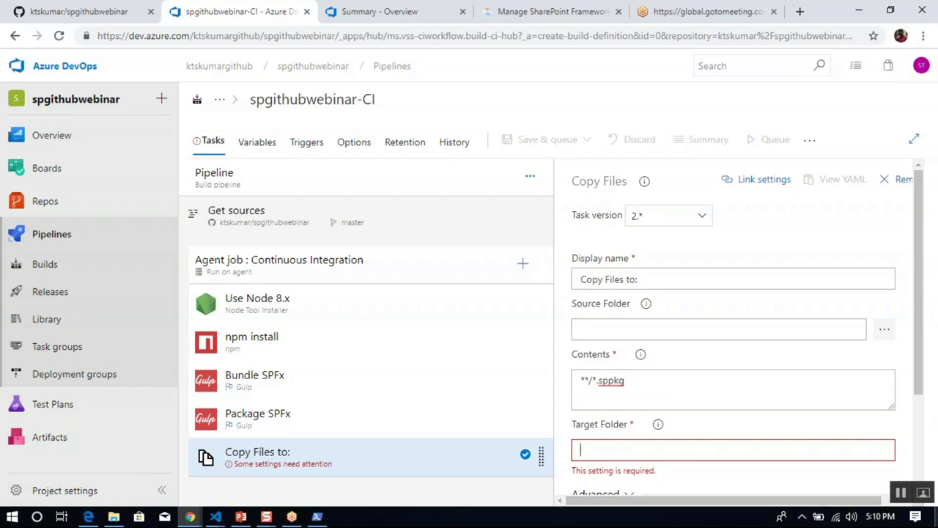
# Copy the $(Build.ArtifactStagingDirectory)/drop path from notes.txt in Notepad and return to Chrome.
pyautogui.click(936, 515)
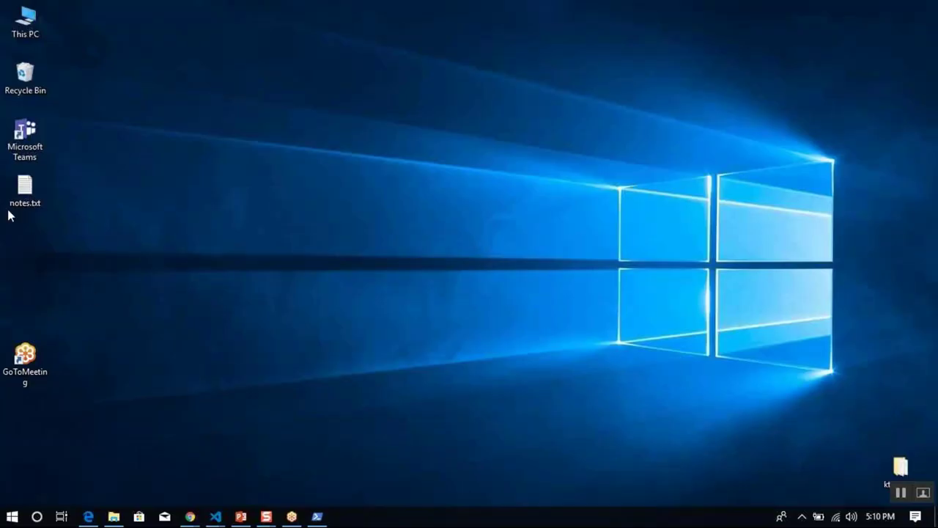
pyautogui.doubleClick(26, 192)
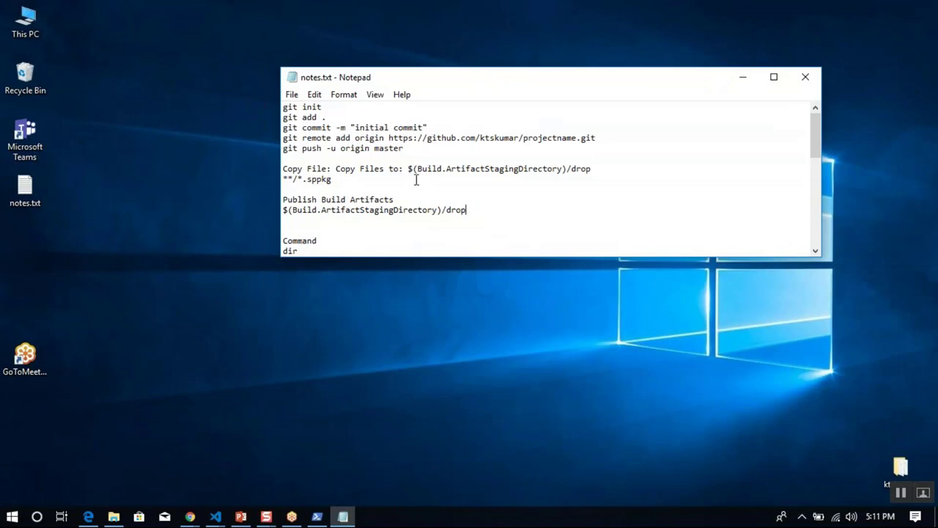
pyautogui.keyDown('shift'); pyautogui.click(602, 168); pyautogui.keyUp('shift')
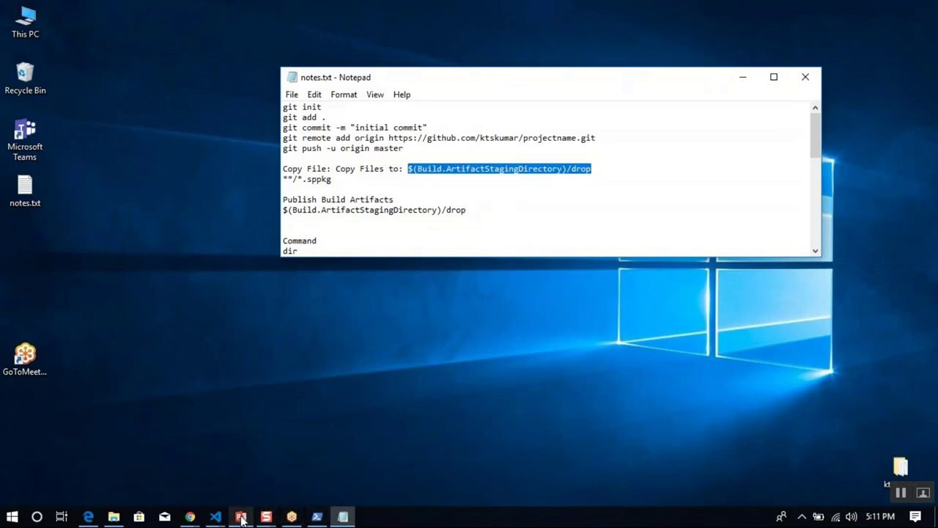
pyautogui.click(188, 517)
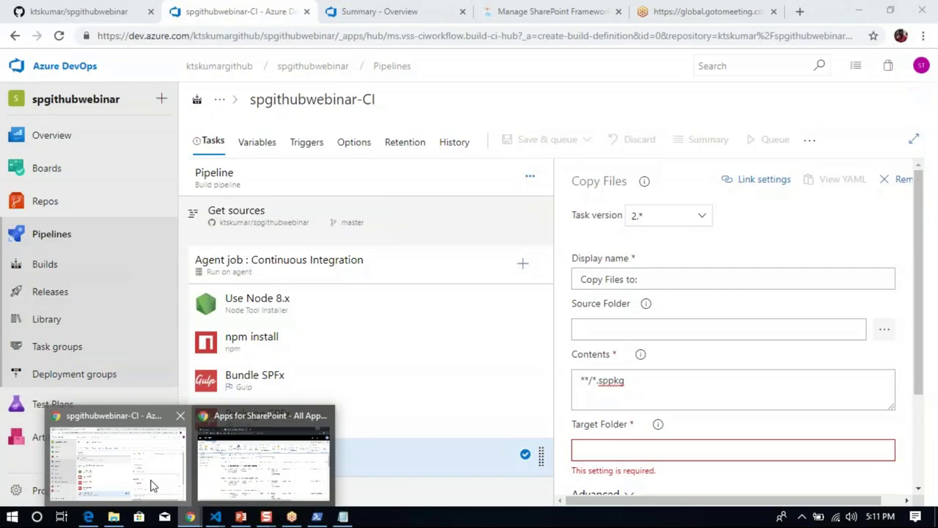
# Paste $(Build.ArtifactStagingDirectory)/drop into the Copy Files task's Target Folder field.
pyautogui.click(140, 469)
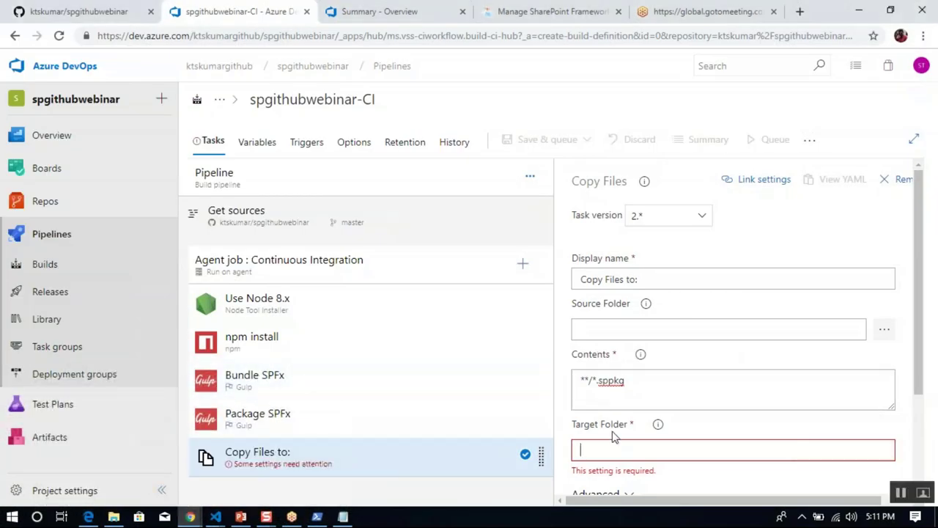
pyautogui.hotkey('ctrl', 'v')
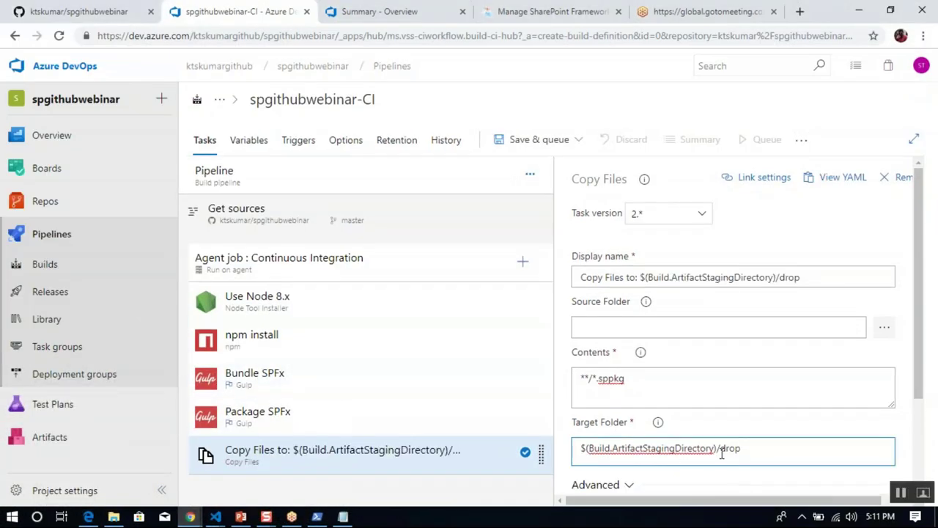
pyautogui.click(923, 372)
pyautogui.moveTo(923, 372); pyautogui.dragTo(929, 417)
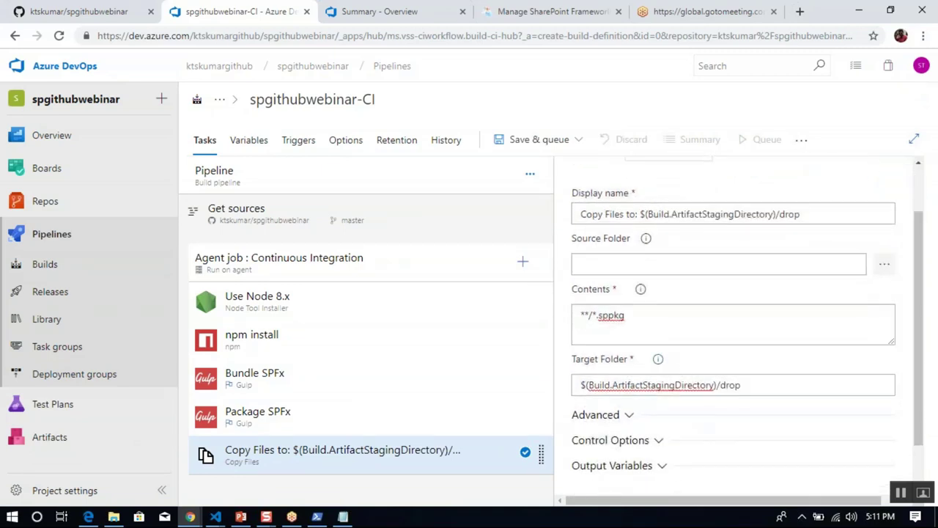
pyautogui.click(755, 387)
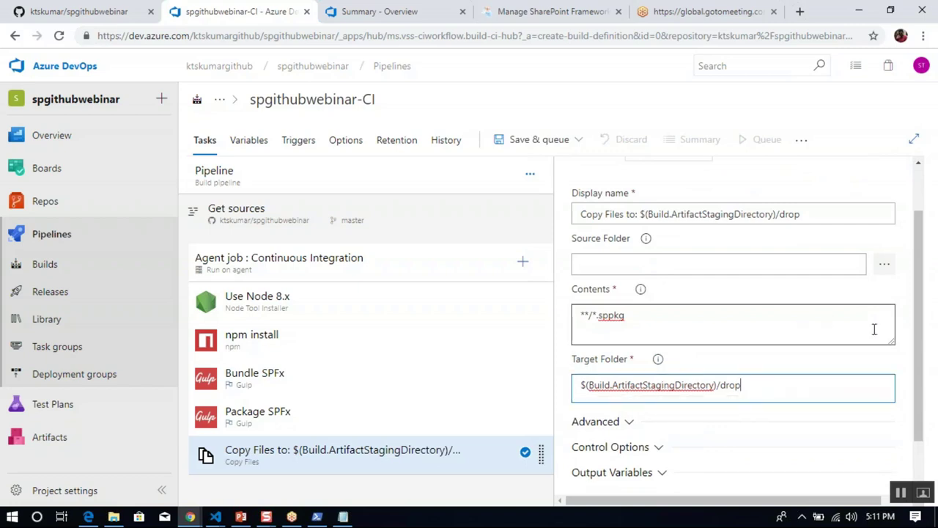
# Add a Publish Build Artifacts task to the Agent job and review its Publish Artifact: drop settings.
pyautogui.click(522, 262)
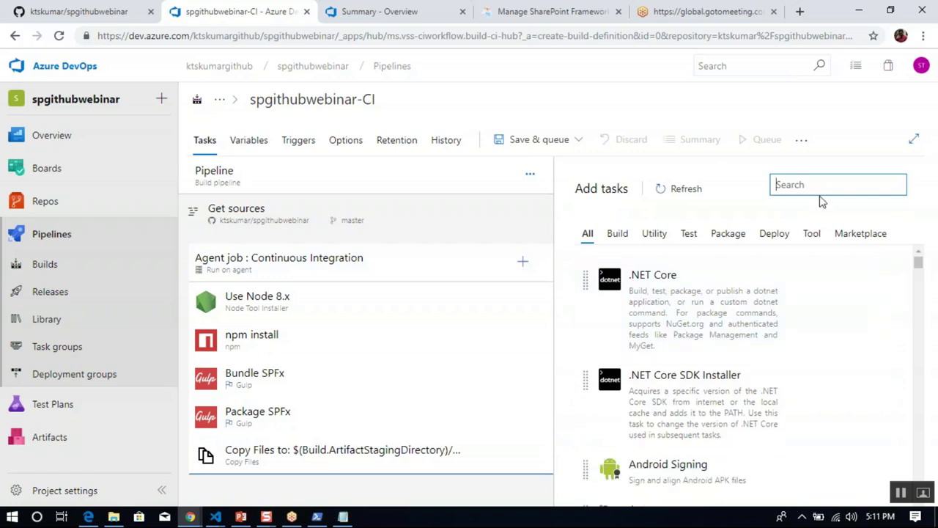
pyautogui.write('publish ar')
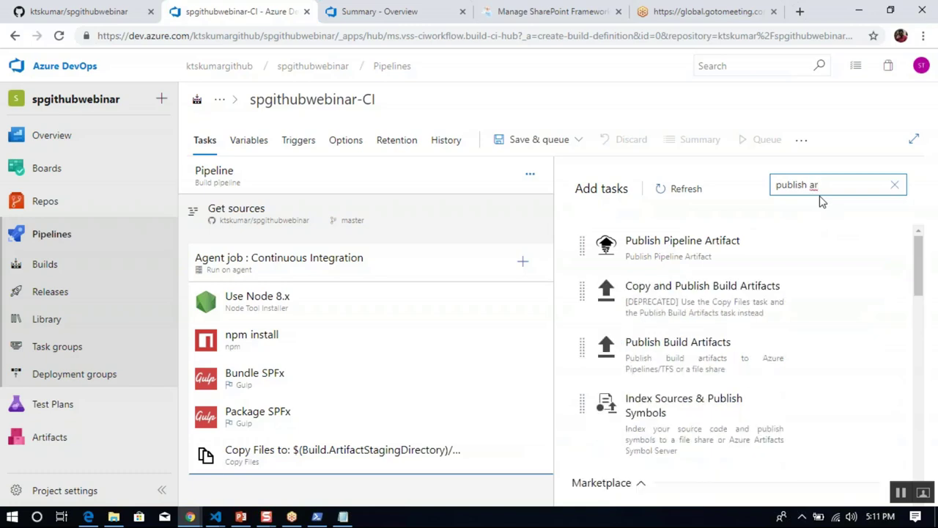
pyautogui.moveTo(752, 257)
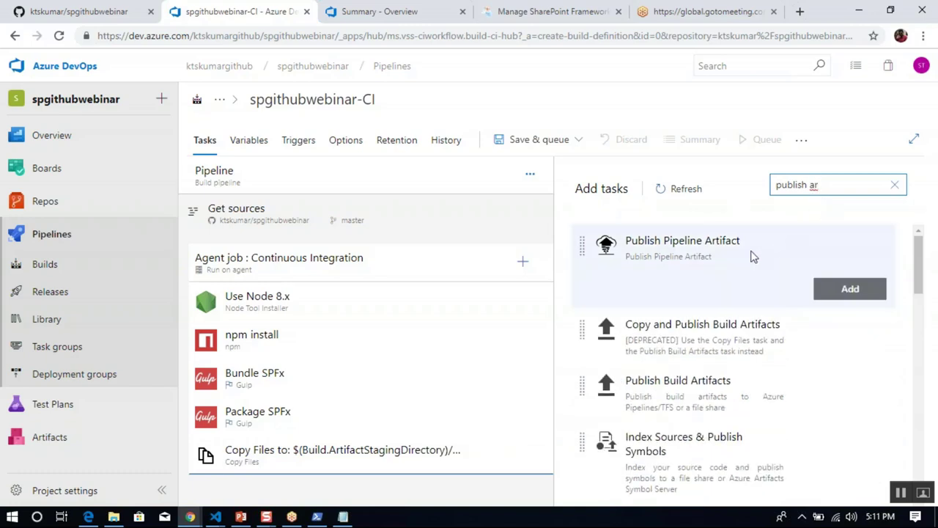
pyautogui.moveTo(819, 365)
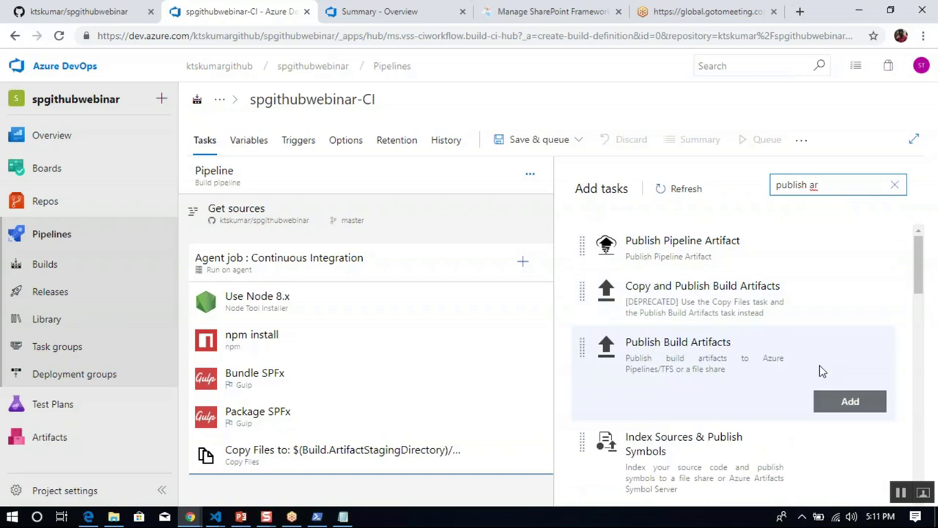
pyautogui.click(839, 402)
pyautogui.click(367, 492)
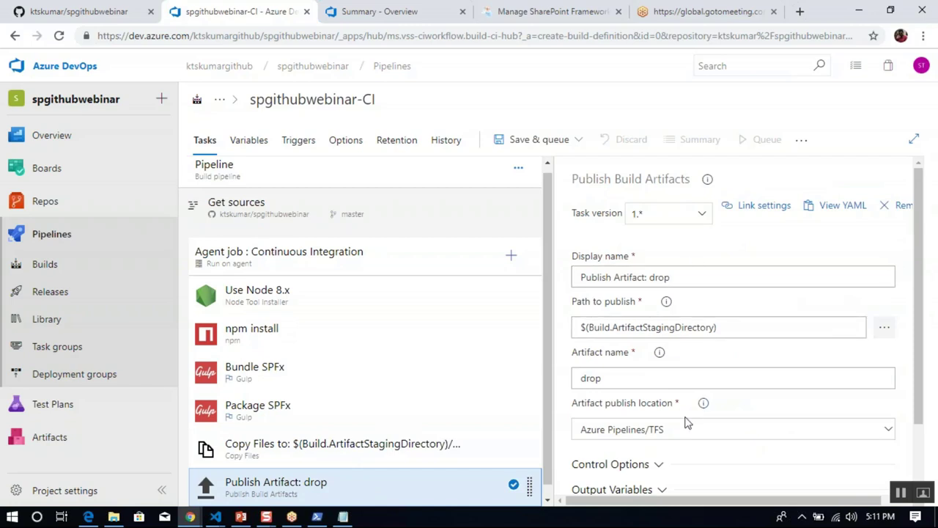
pyautogui.moveTo(924, 372); pyautogui.dragTo(936, 299)
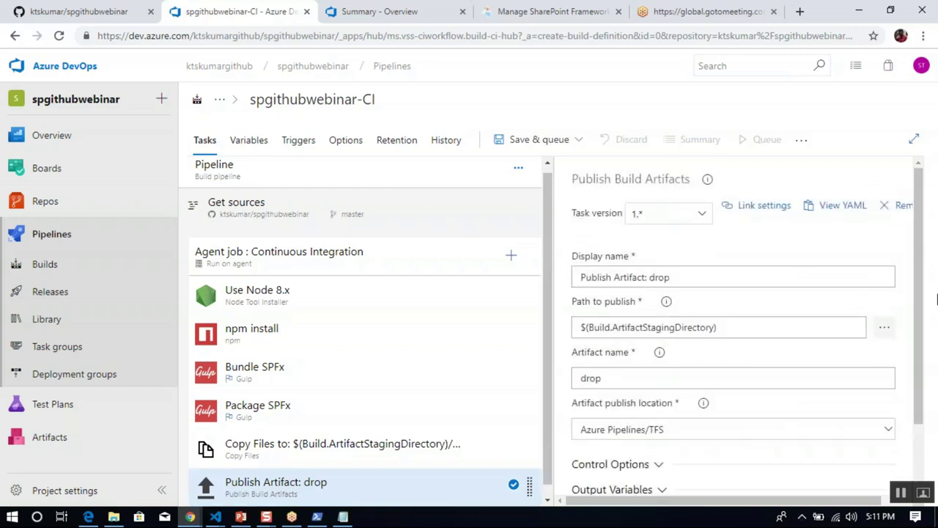
# Save the spgithubwebinar-CI pipeline without queuing a build.
pyautogui.click(578, 139)
pyautogui.click(505, 189)
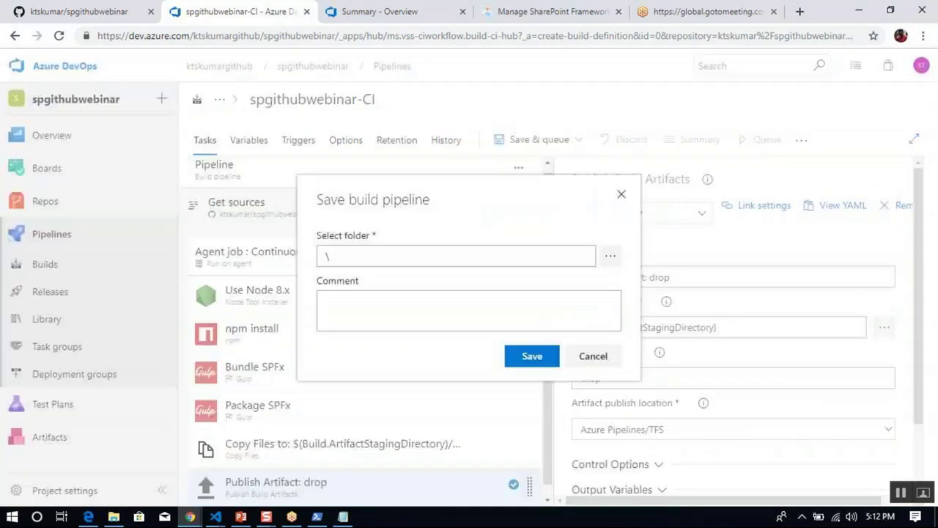
pyautogui.click(544, 356)
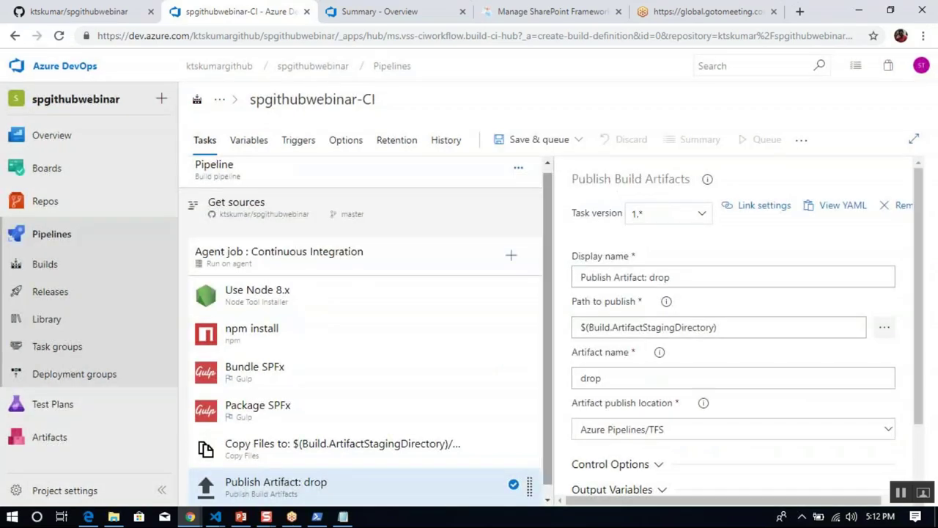
# Enable the continuous integration trigger for the repository on the Triggers tab.
pyautogui.click(299, 140)
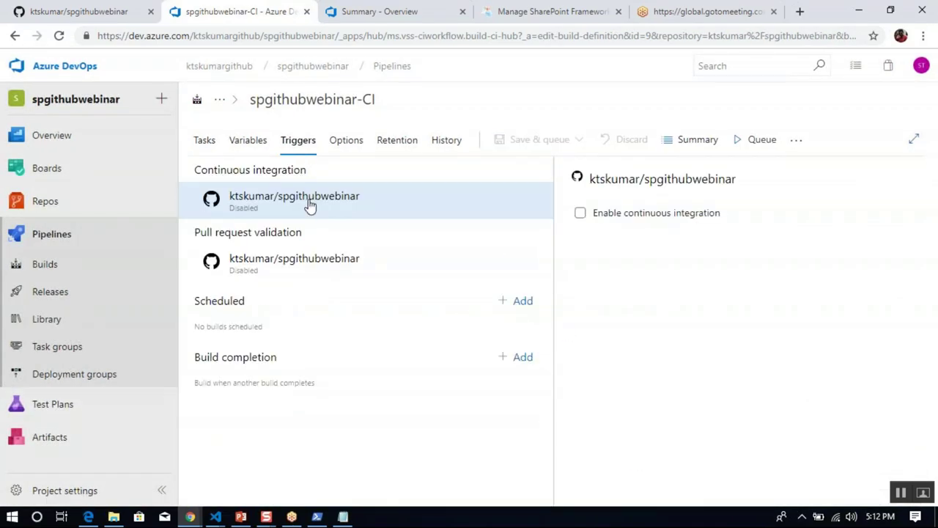
pyautogui.click(313, 207)
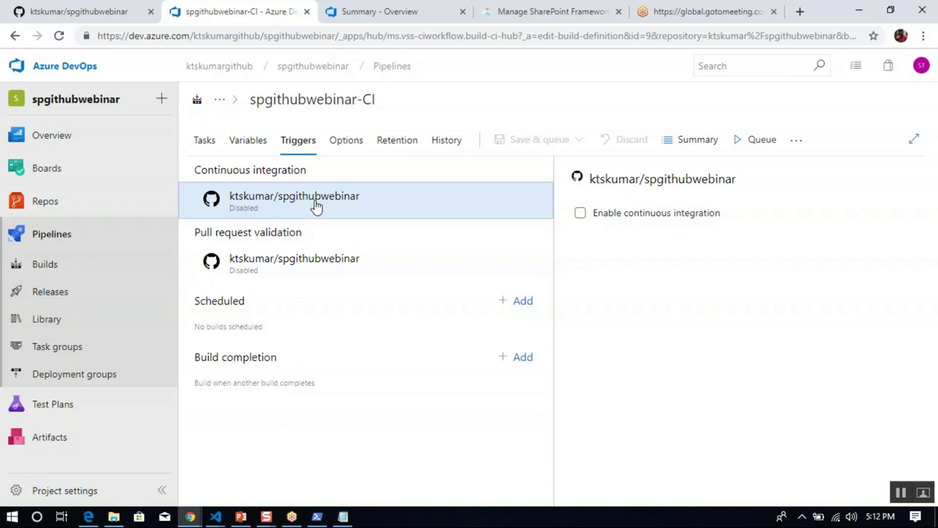
pyautogui.click(581, 214)
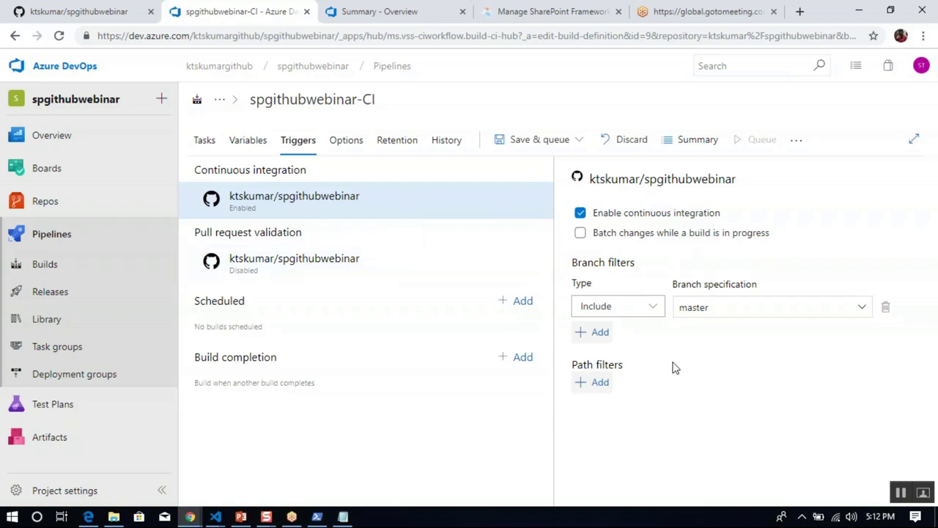
# Save the spgithubwebinar-CI build pipeline without queuing a build, then go to the empty Releases page.
pyautogui.click(534, 142)
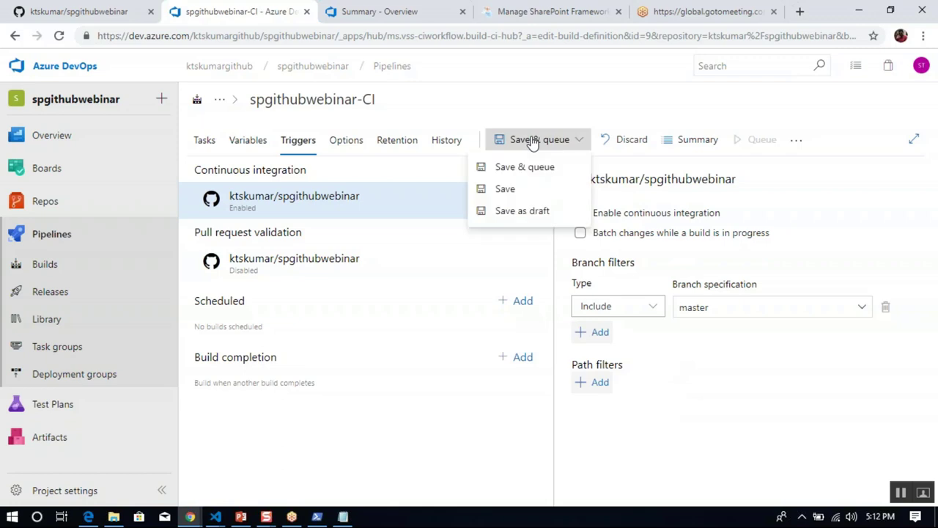
pyautogui.click(517, 189)
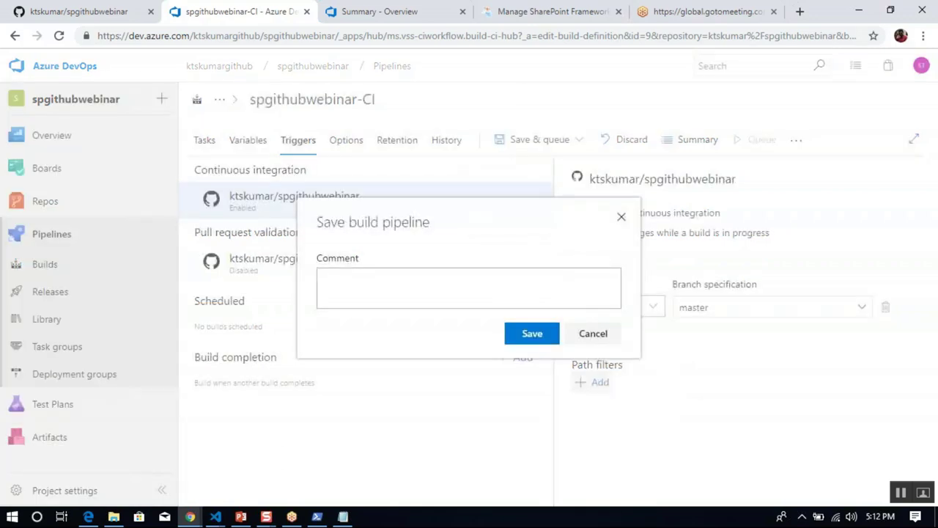
pyautogui.click(532, 335)
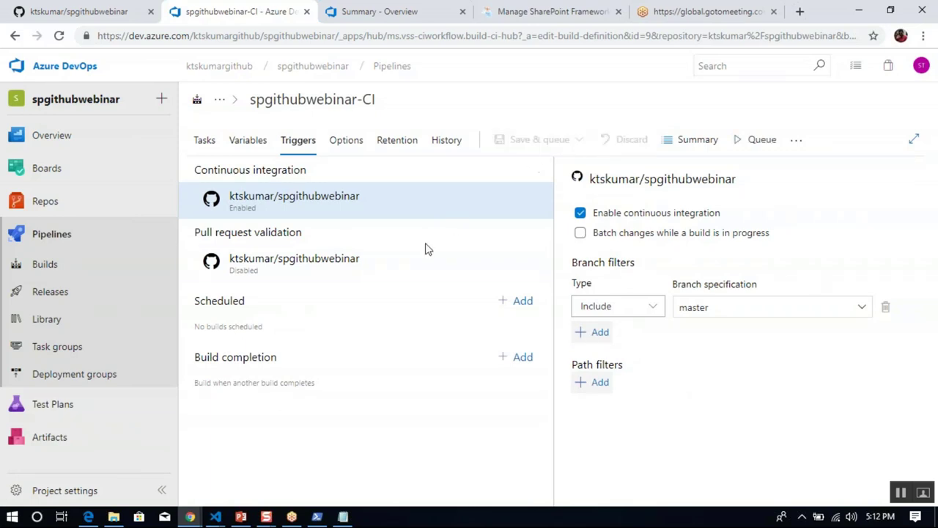
pyautogui.click(86, 297)
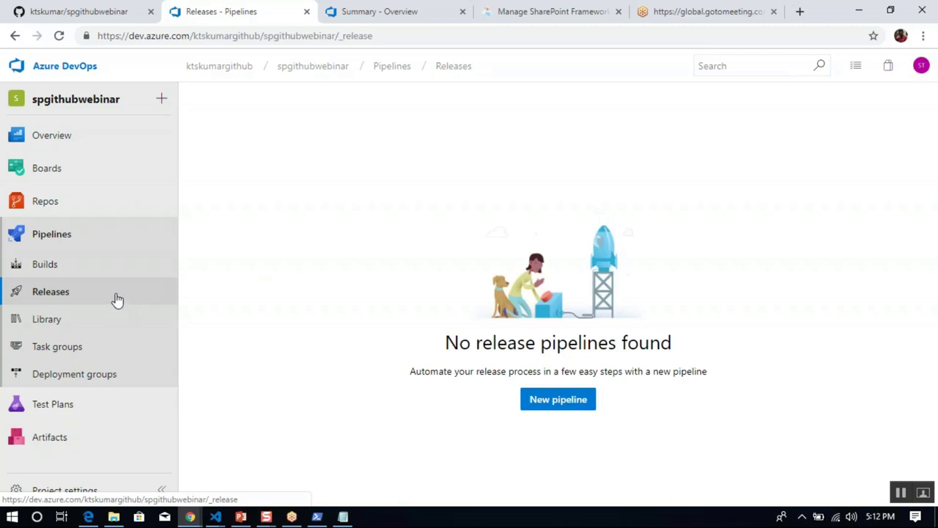
# Start a new release pipeline without a template and choose the spgithubwebinar-CI build as artifact source.
pyautogui.click(584, 406)
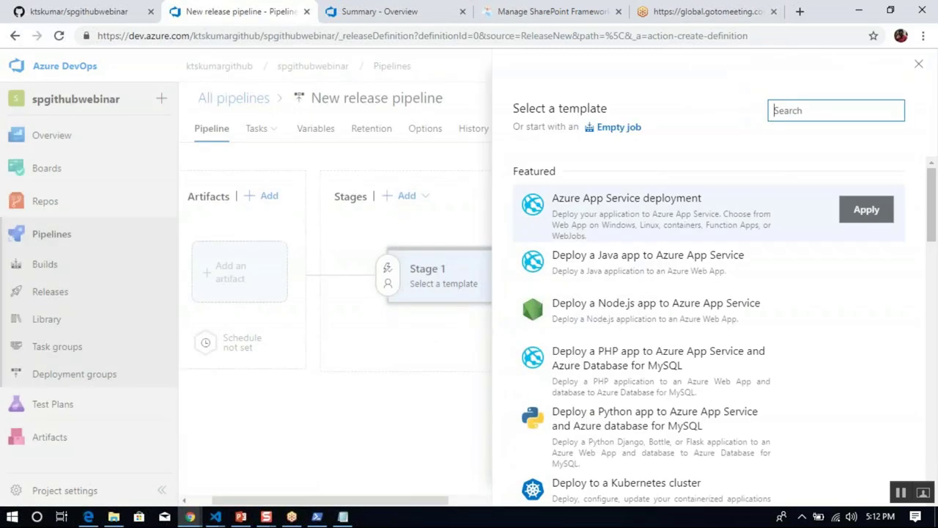
pyautogui.click(918, 65)
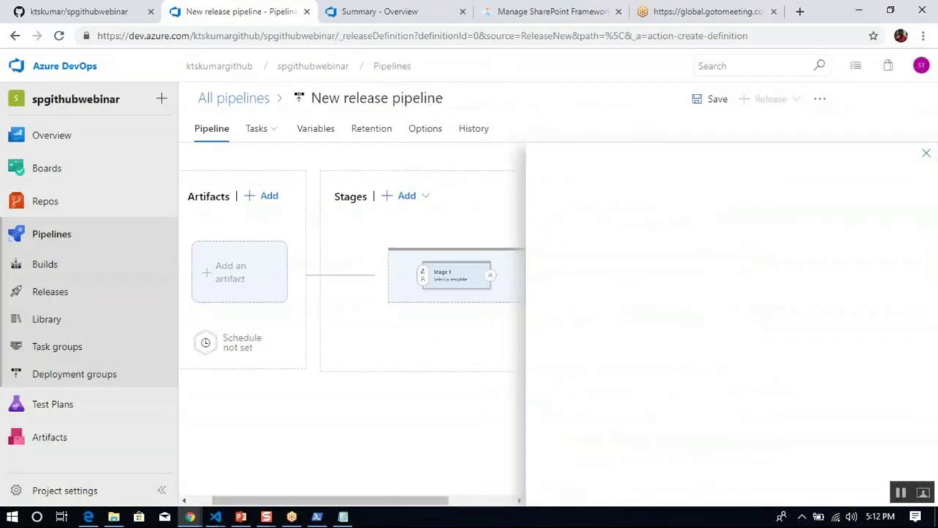
pyautogui.click(268, 314)
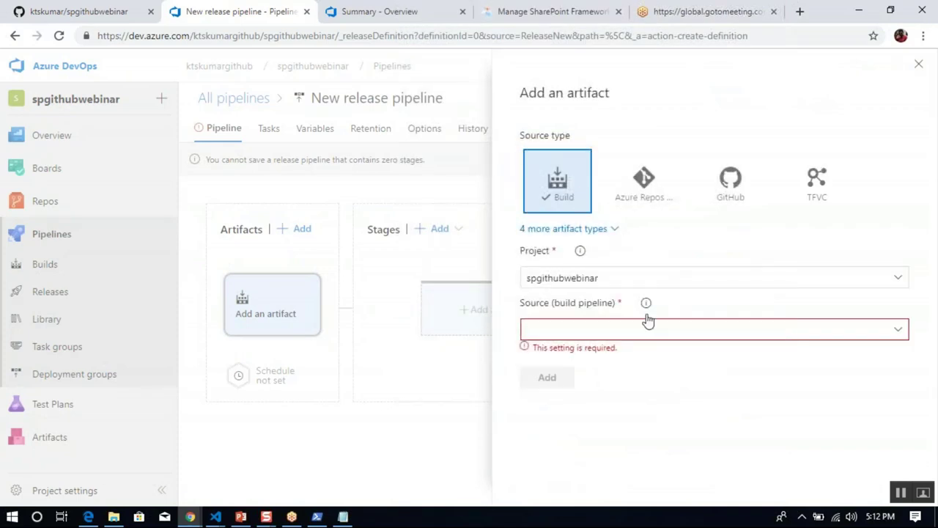
pyautogui.click(899, 331)
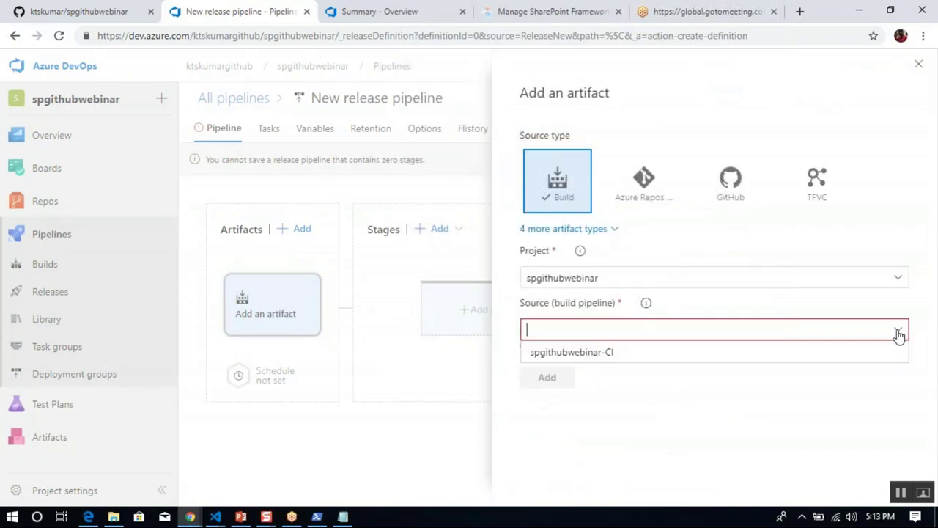
pyautogui.click(668, 355)
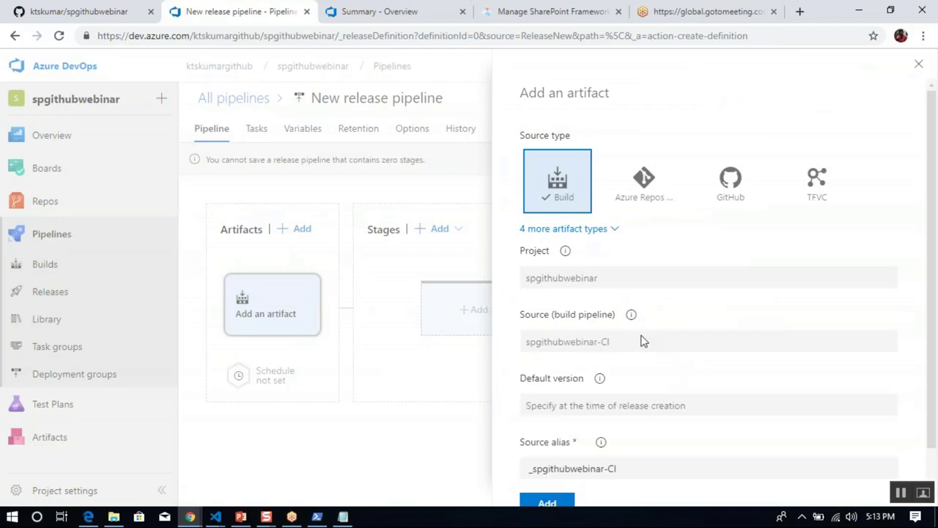
# Remove the leading underscore so the source alias reads spgithubwebinar-CI.
pyautogui.hotkey('ctrl', 'a')
pyautogui.hotkey('ctrl', 'c')
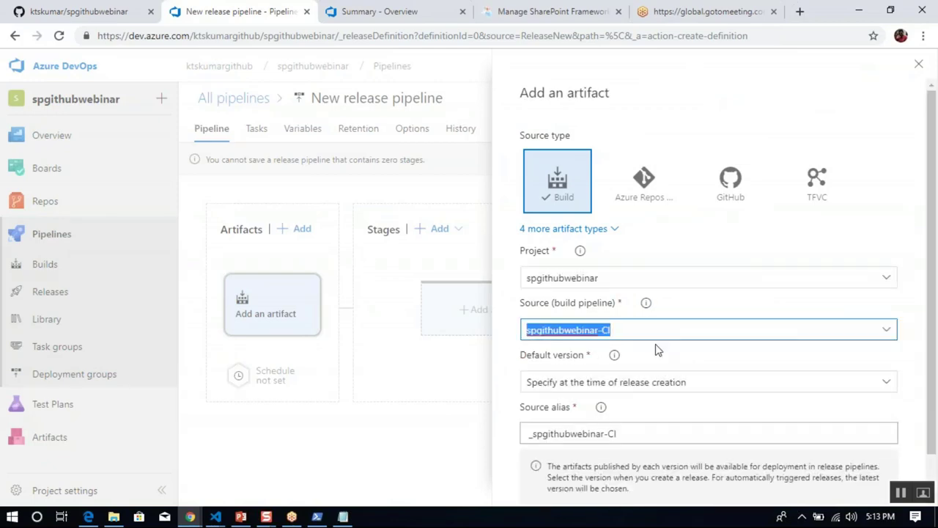
pyautogui.click(555, 433)
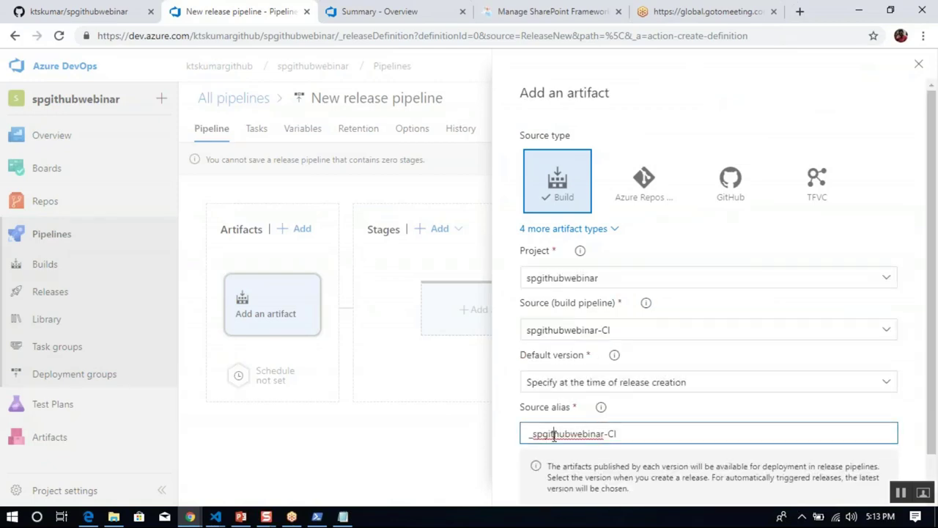
pyautogui.press('Home')
pyautogui.press('Delete')
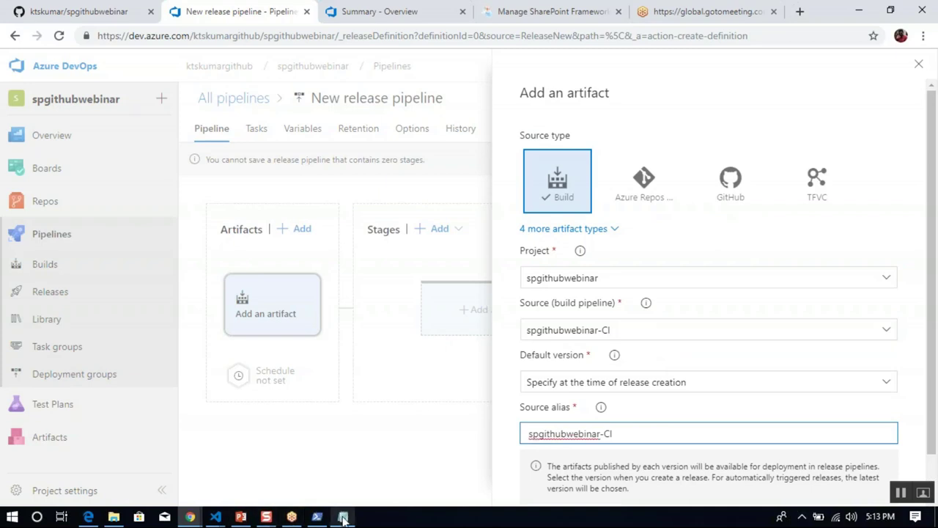
# Paste the pipeline name into a new Notepad window, then add the artifact to the release pipeline.
pyautogui.moveTo(343, 518)
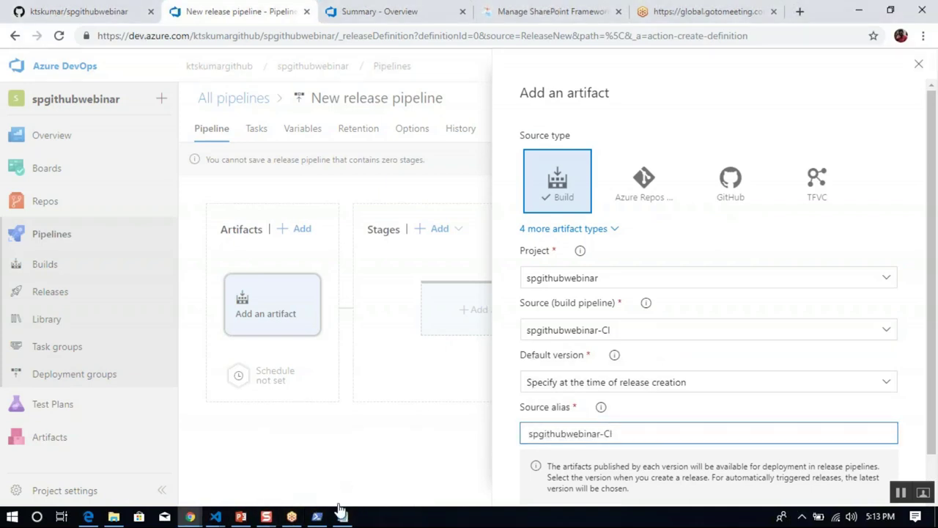
pyautogui.moveTo(343, 519); pyautogui.dragTo(345, 488)
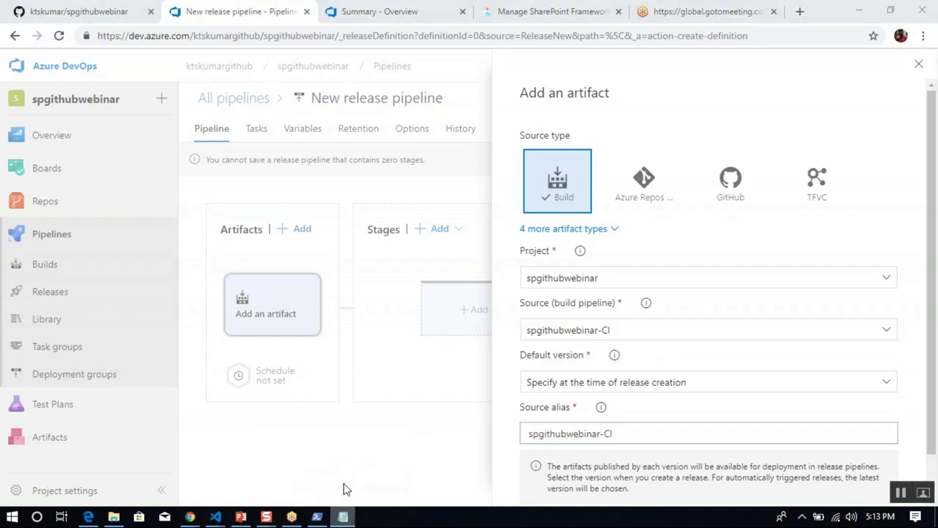
pyautogui.click(334, 445)
pyautogui.hotkey('ctrl', 'v')
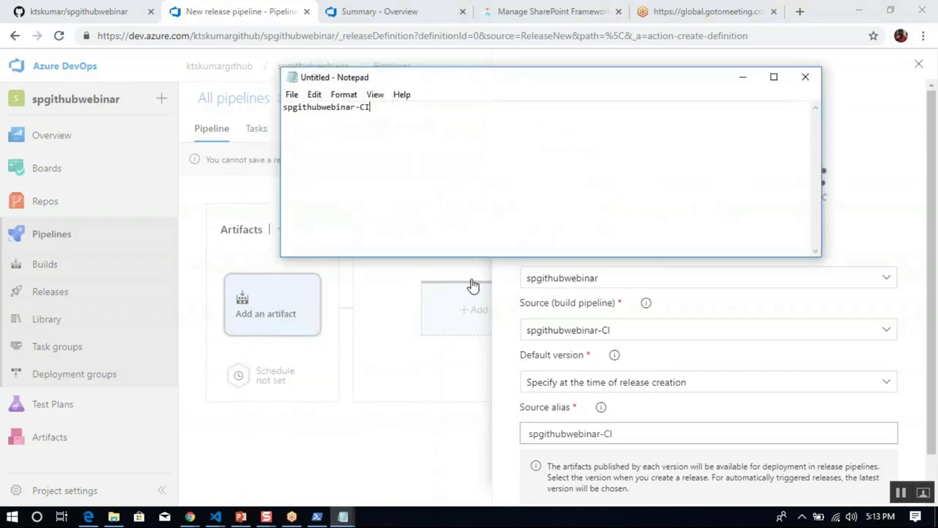
pyautogui.click(742, 83)
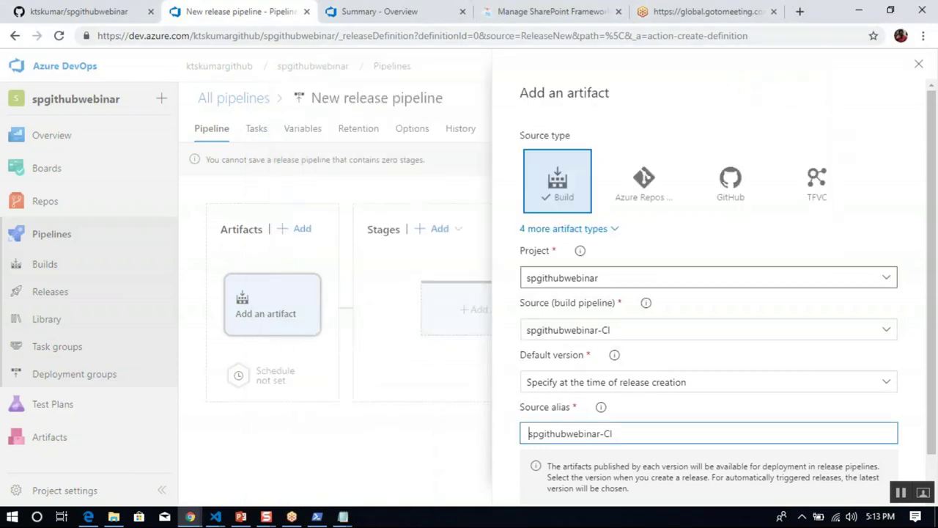
pyautogui.scroll(-1, 934, 473)
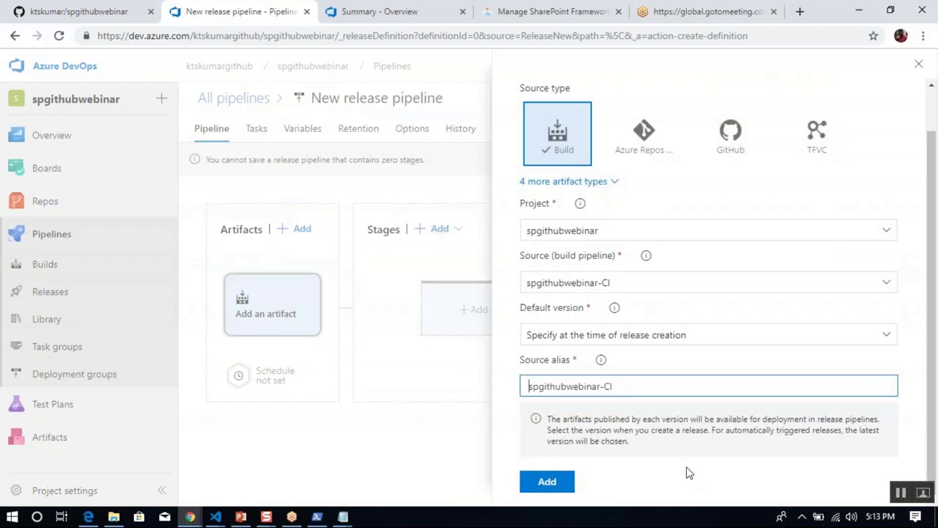
pyautogui.click(561, 488)
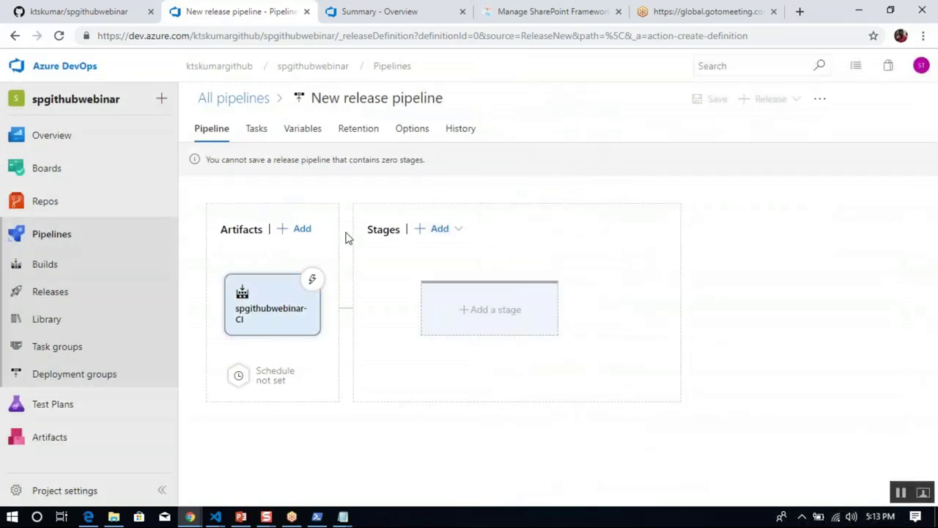
# Add an Empty job stage named Prod Stage and open its 1 job, 0 task view.
pyautogui.click(496, 314)
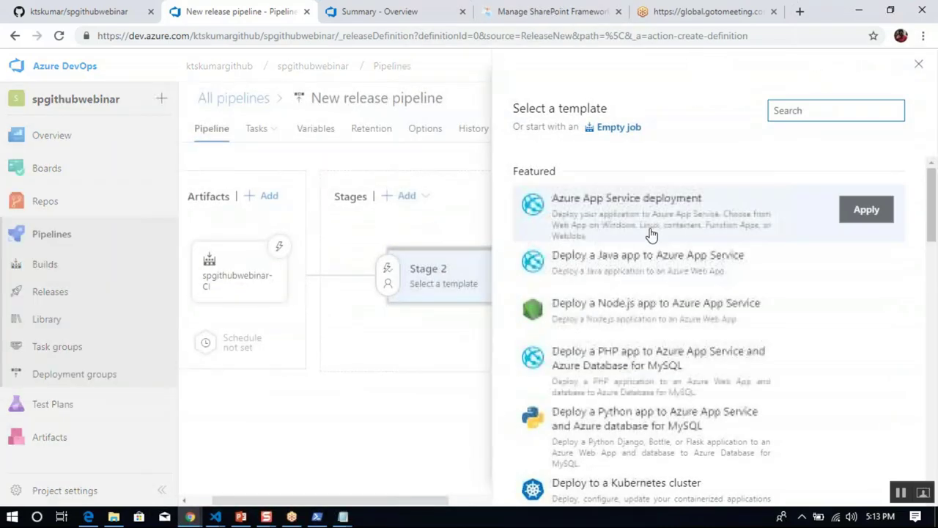
pyautogui.click(604, 128)
pyautogui.click(612, 281)
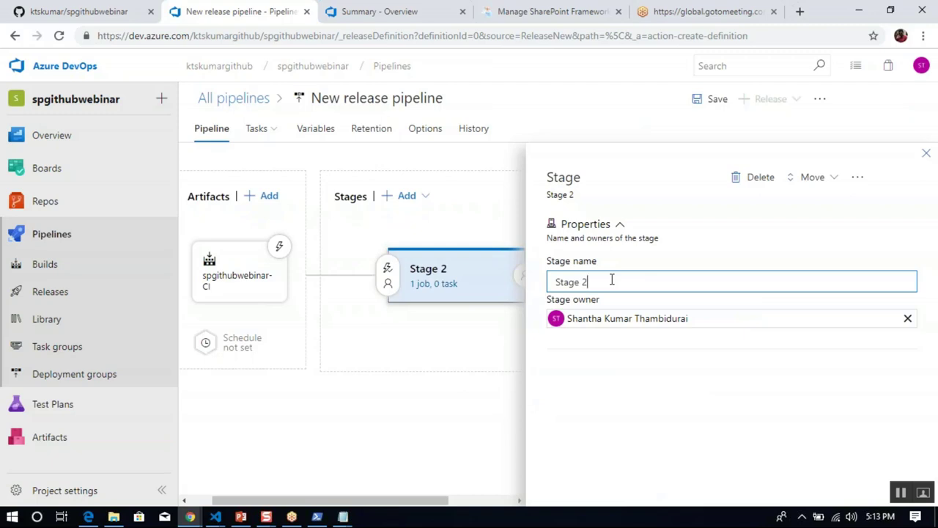
pyautogui.hotkey('ctrl', 'a')
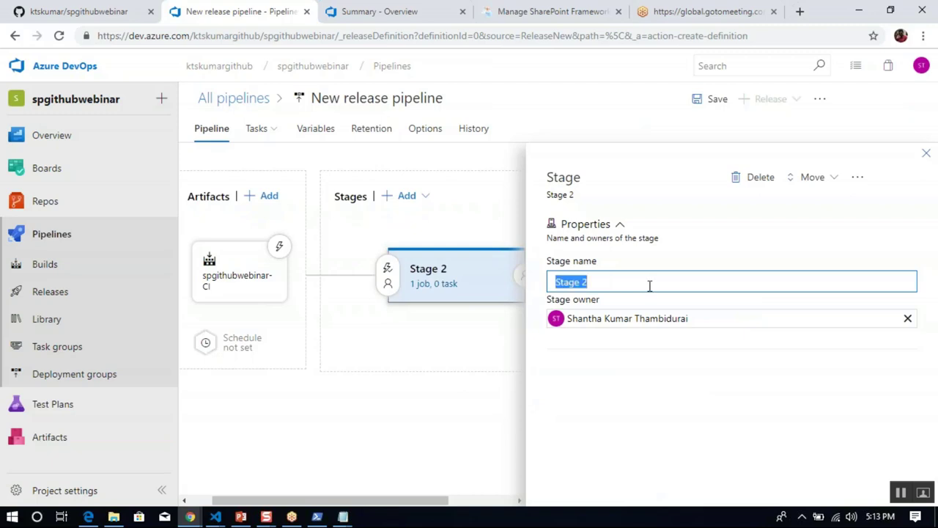
pyautogui.write('Conti')
pyautogui.press('BackSpace')
pyautogui.write('Pod')
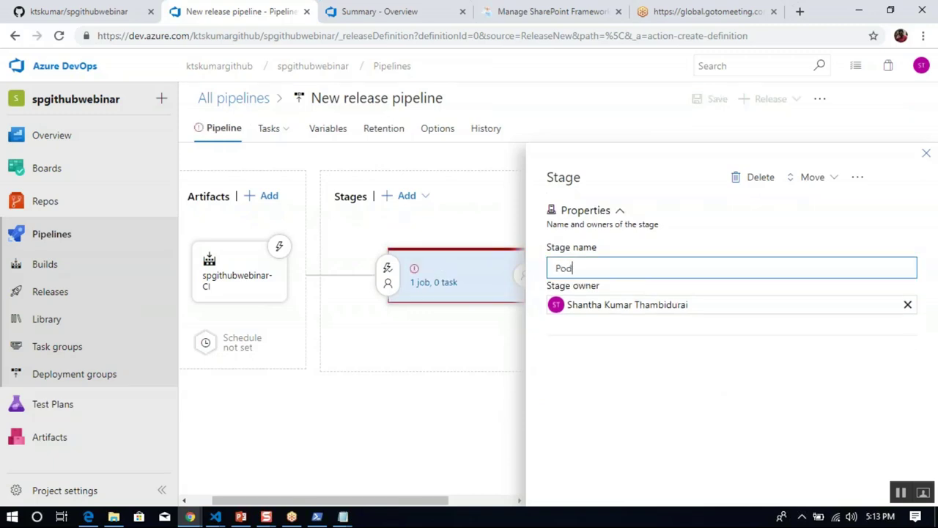
pyautogui.write(' Stage')
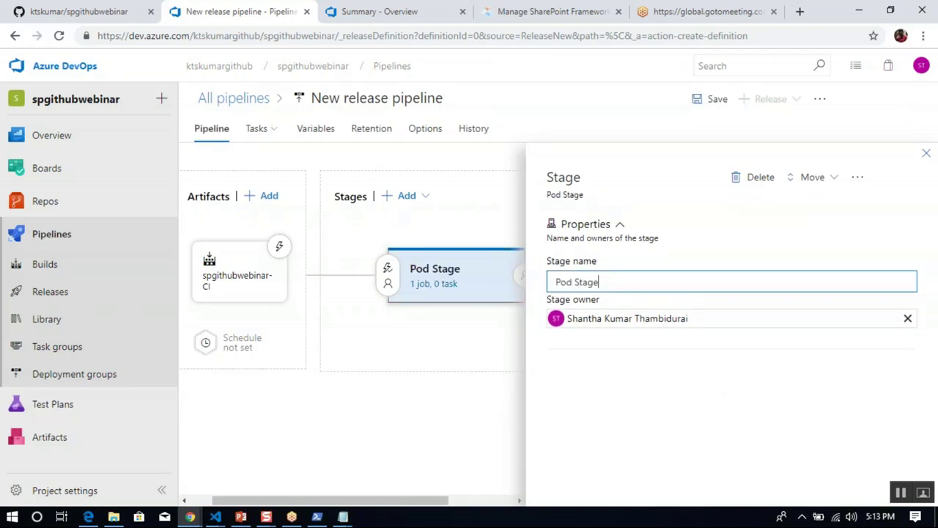
pyautogui.write('r')
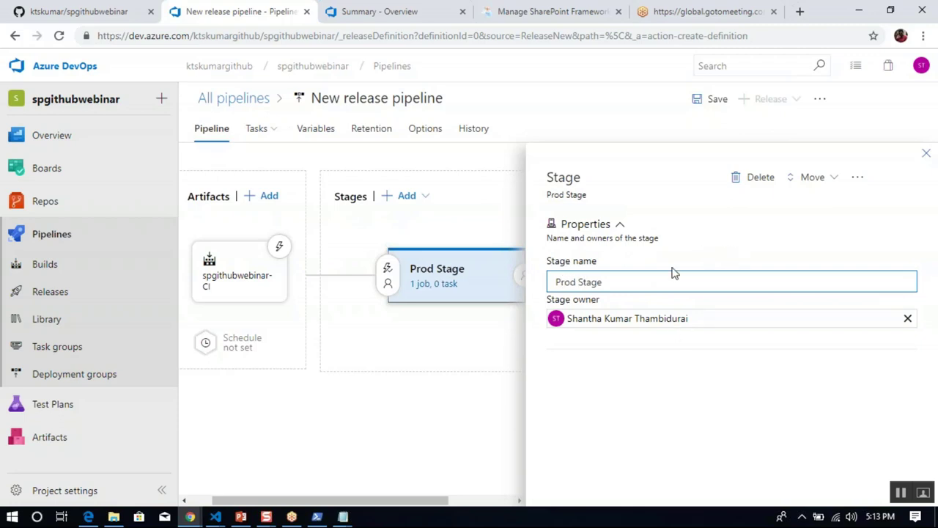
pyautogui.click(925, 152)
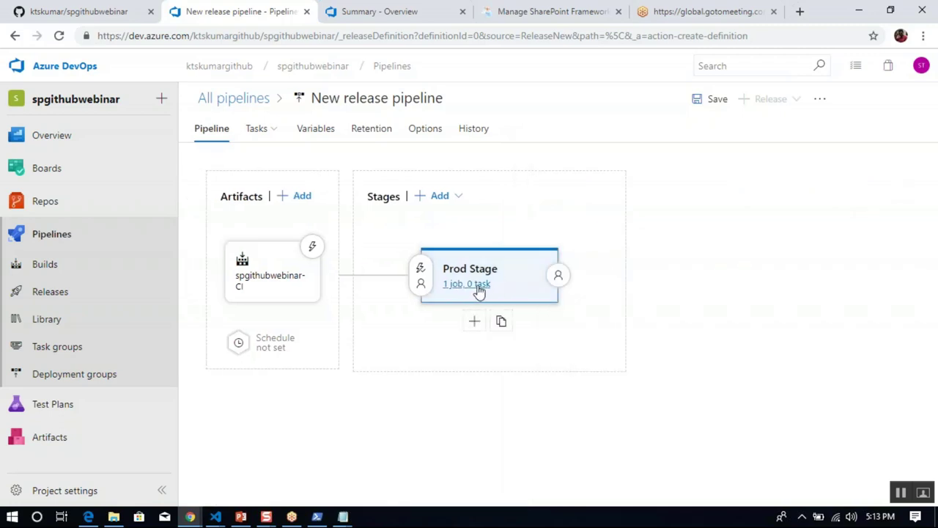
pyautogui.click(477, 284)
# Rename the agent job to 'Agent job: Continuous Deployment'.
pyautogui.click(303, 204)
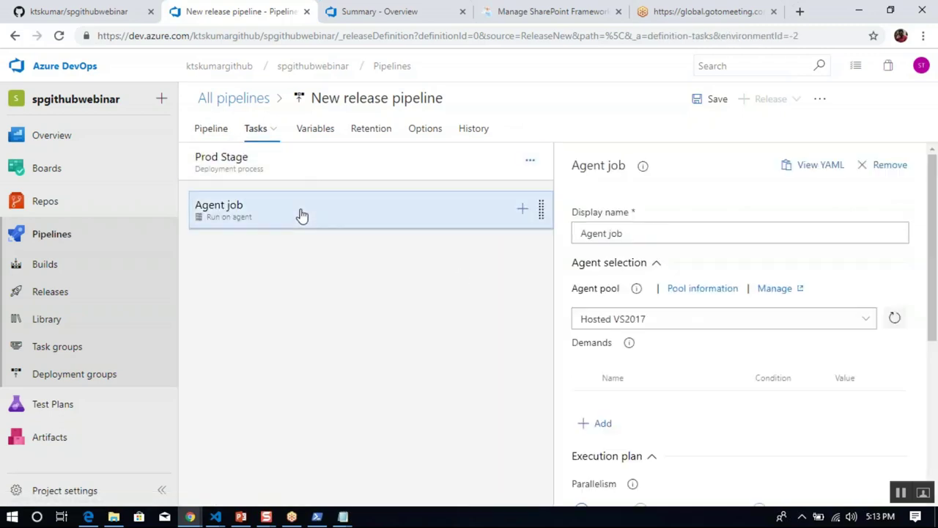
pyautogui.click(658, 234)
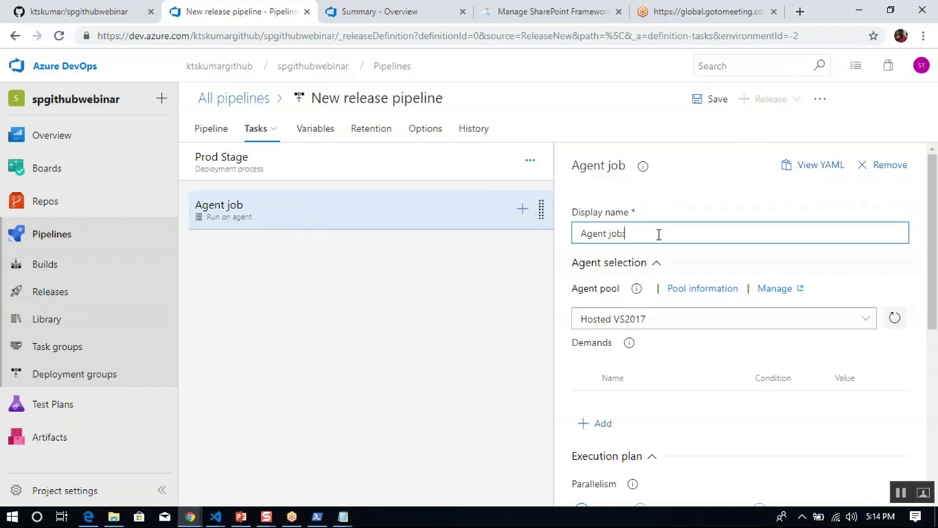
pyautogui.write(': Continuous Deployment')
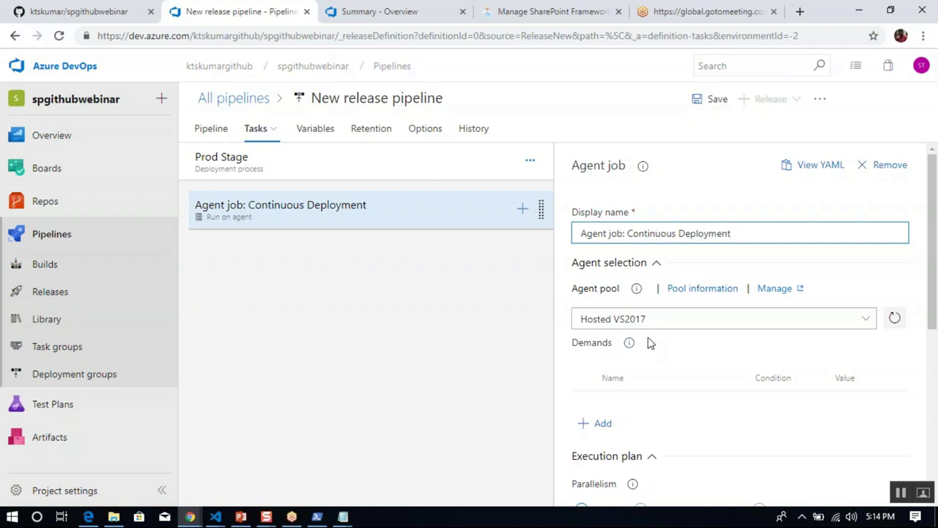
# Open the task catalogue and check the planned deployment tasks in the presentation.
pyautogui.click(521, 210)
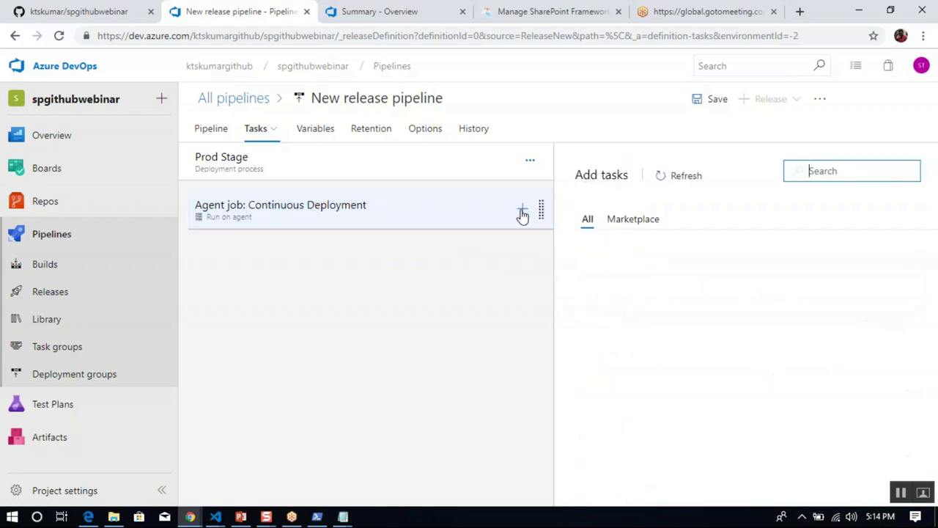
pyautogui.click(240, 515)
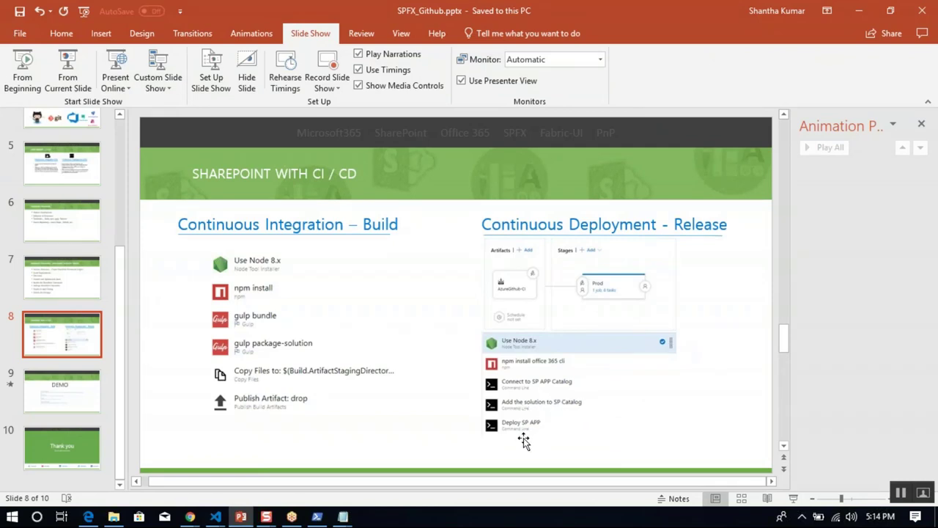
pyautogui.click(241, 517)
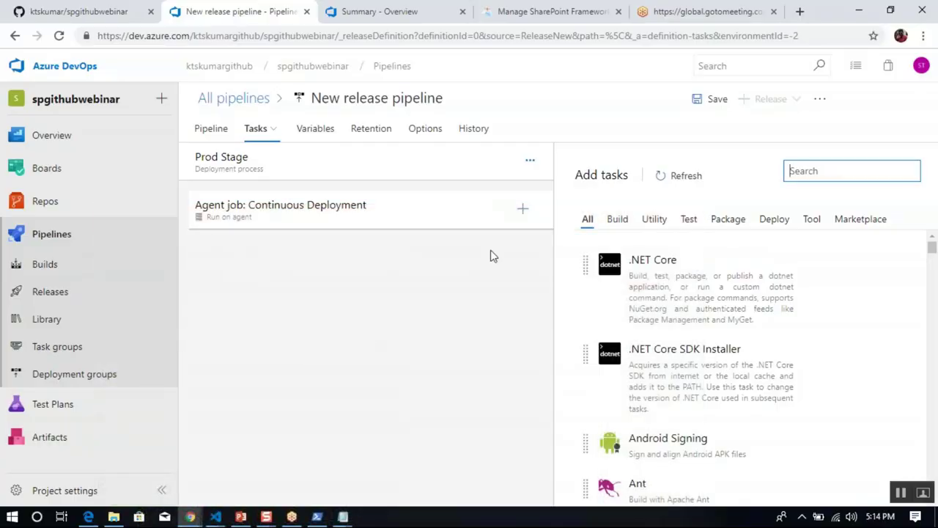
# Search the task catalogue for npm and add the npm task to the agent job.
pyautogui.click(524, 209)
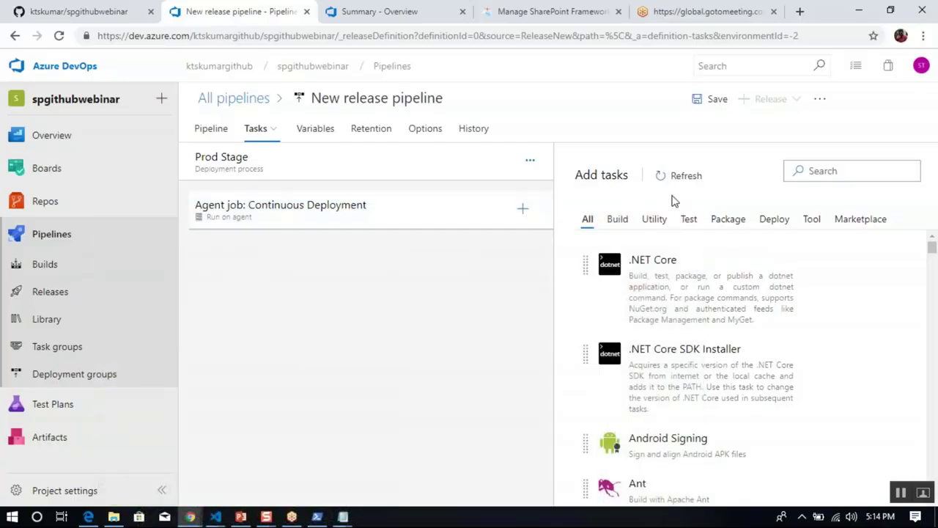
pyautogui.click(847, 172)
pyautogui.write('npm')
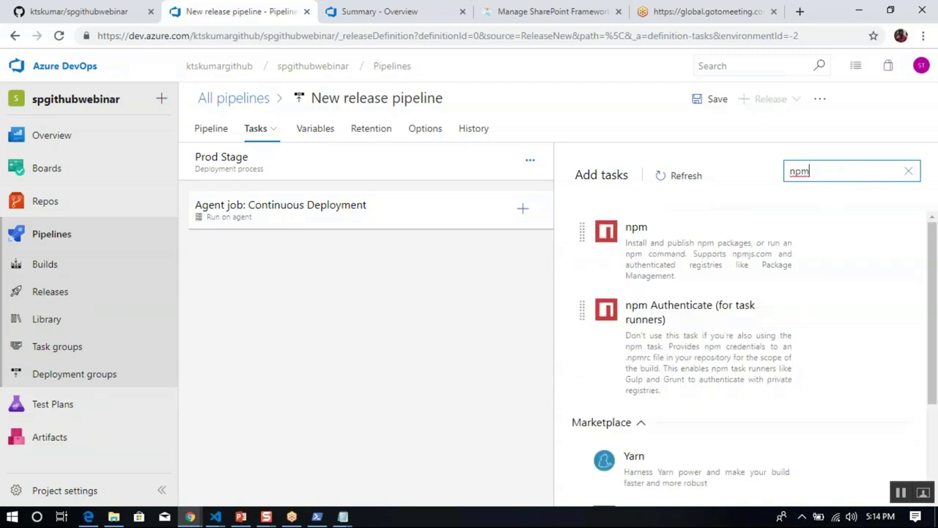
pyautogui.moveTo(732, 250)
pyautogui.click(859, 310)
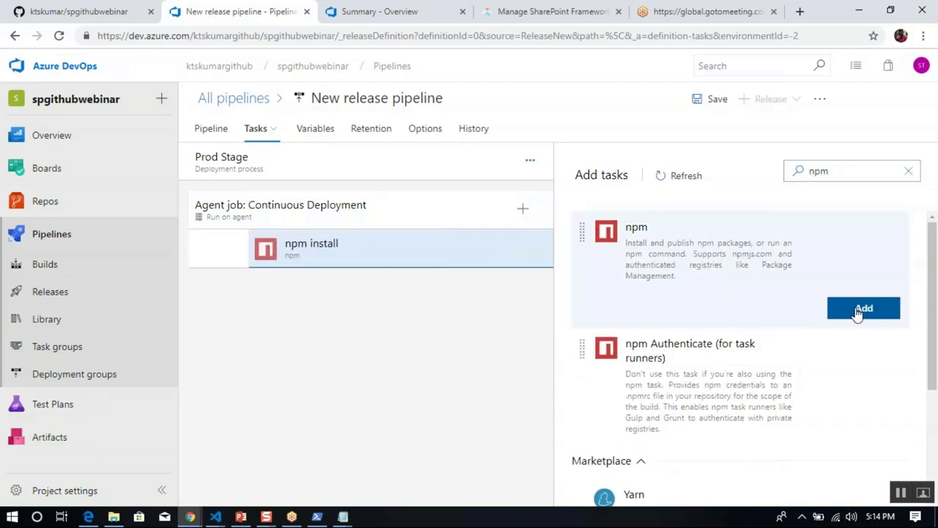
# Rename the npm task to 'npm install Office 365 CLI' and set its command to custom.
pyautogui.click(498, 257)
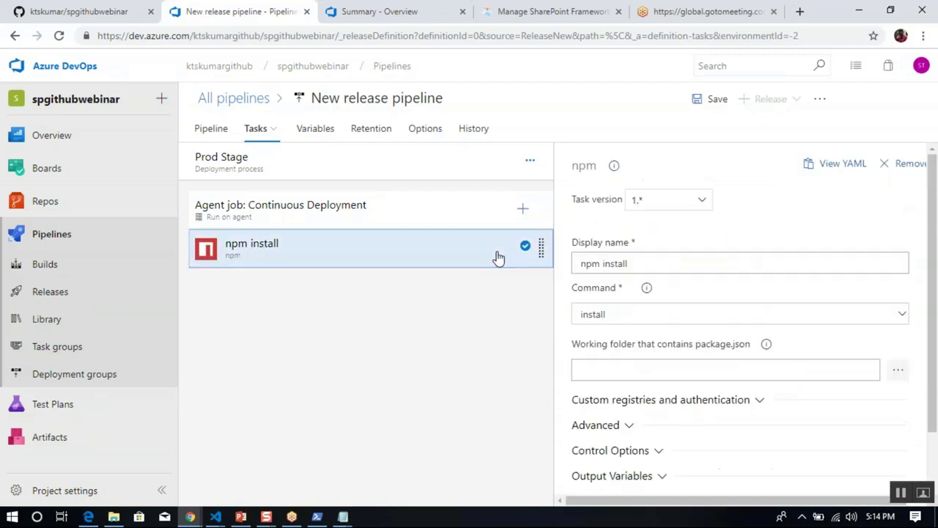
pyautogui.click(653, 260)
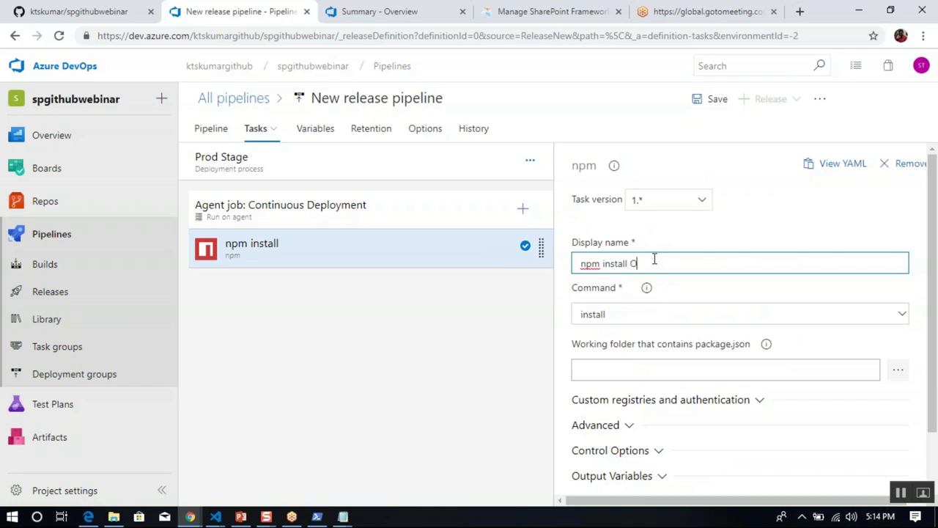
pyautogui.write('Office 365 ')
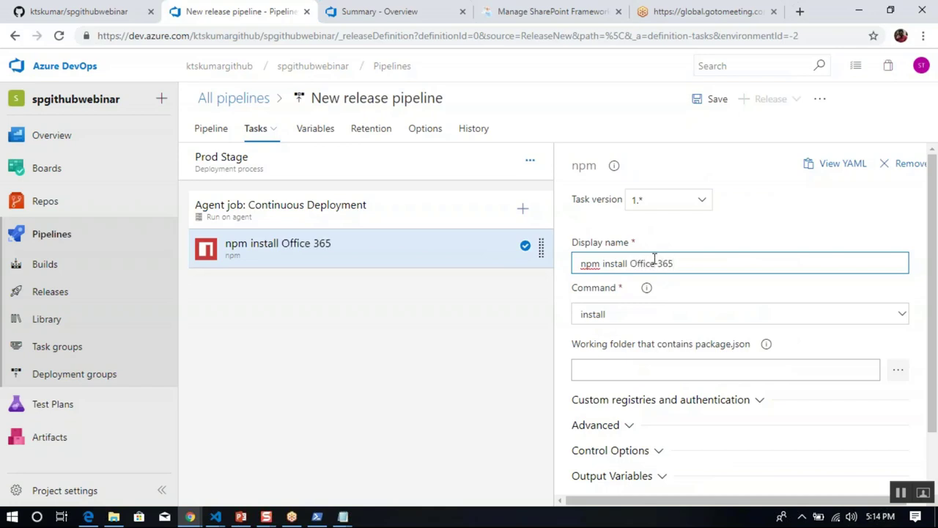
pyautogui.write('CLI')
pyautogui.press('Left')
pyautogui.press('Left')
pyautogui.press('Left')
pyautogui.click(628, 319)
pyautogui.click(605, 376)
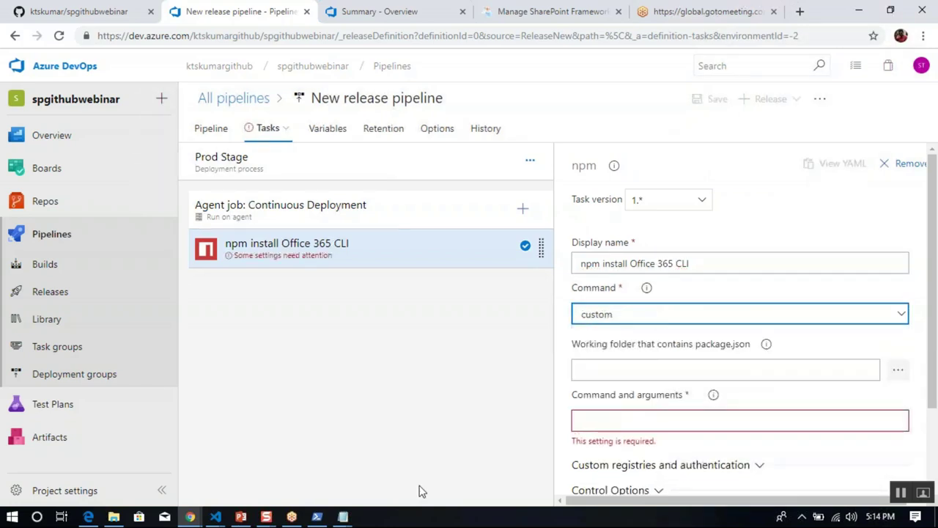
# Copy the Office 365 CLI install command from notes.txt and paste it into Working folder.
pyautogui.moveTo(343, 516)
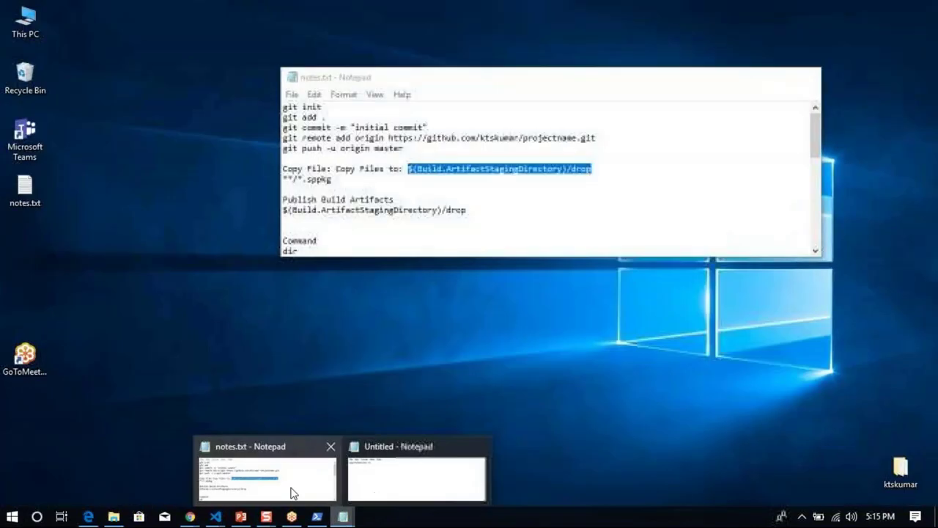
pyautogui.click(291, 475)
pyautogui.click(366, 210)
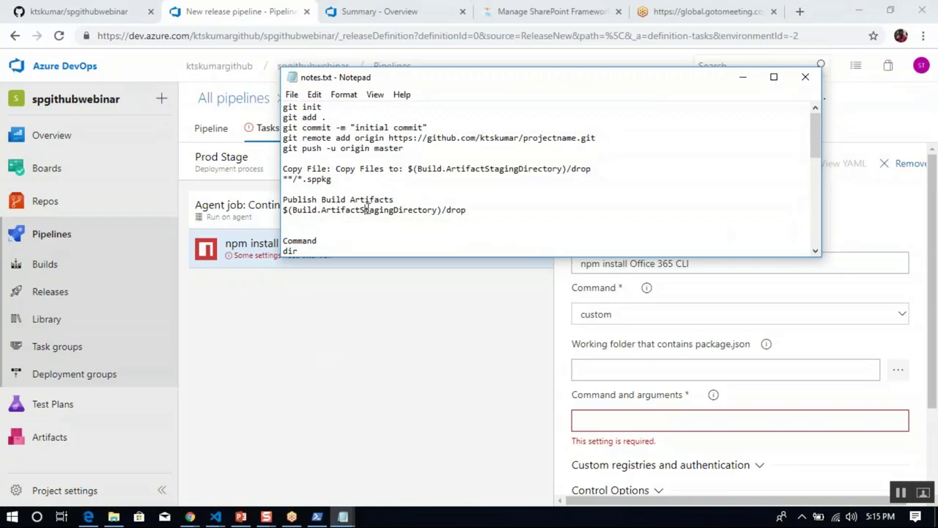
pyautogui.scroll(-1, 368, 208)
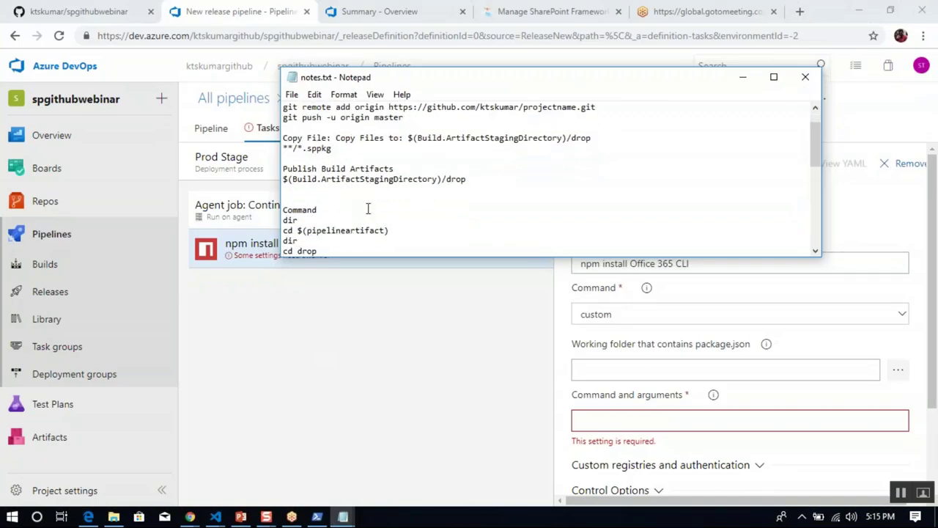
pyautogui.scroll(-2, 368, 209)
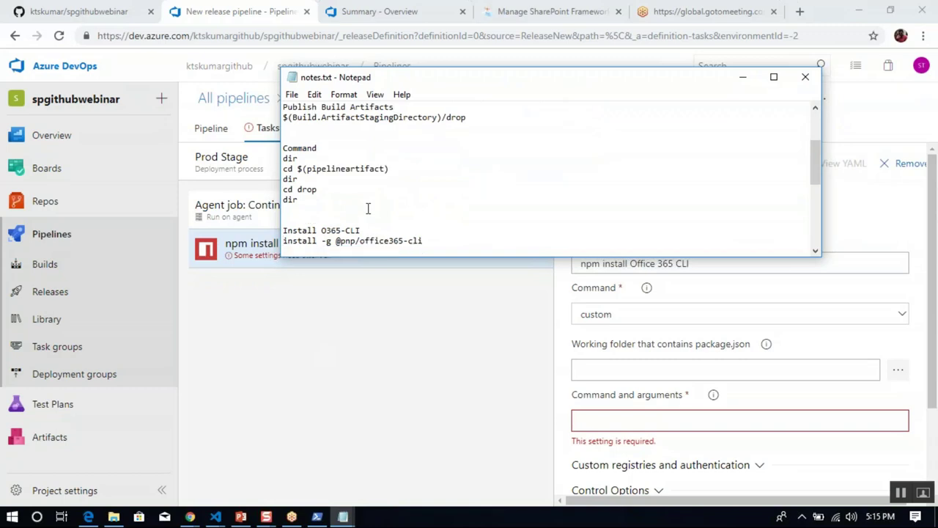
pyautogui.hotkey('shift', 'End')
pyautogui.hotkey('ctrl', 'c')
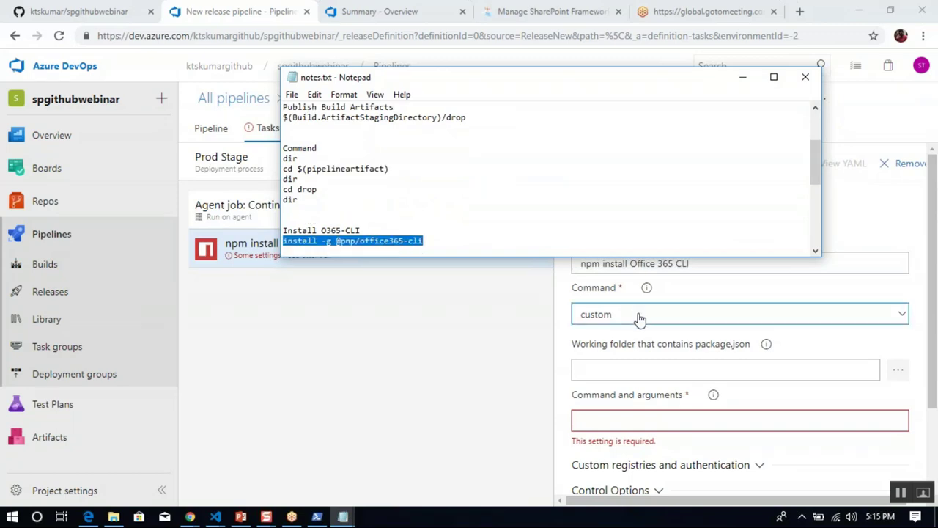
pyautogui.click(604, 370)
pyautogui.hotkey('ctrl', 'v')
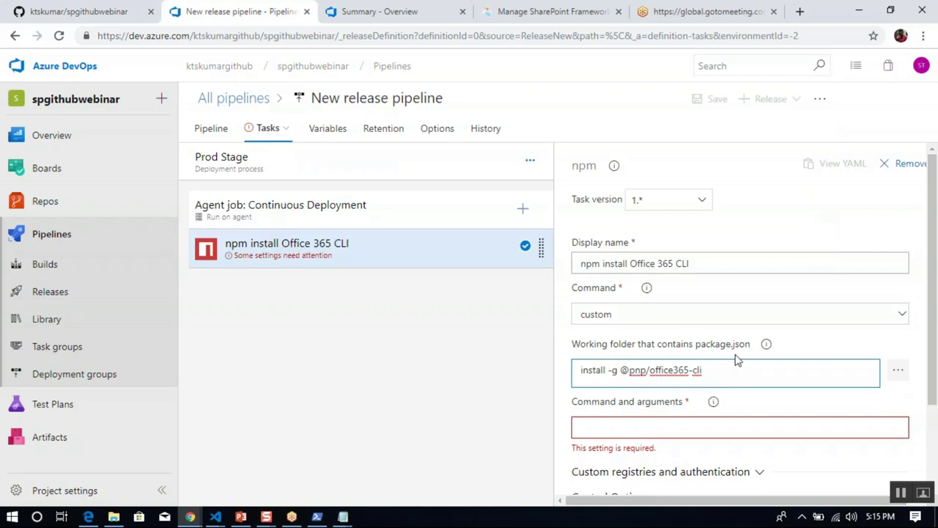
pyautogui.click(491, 332)
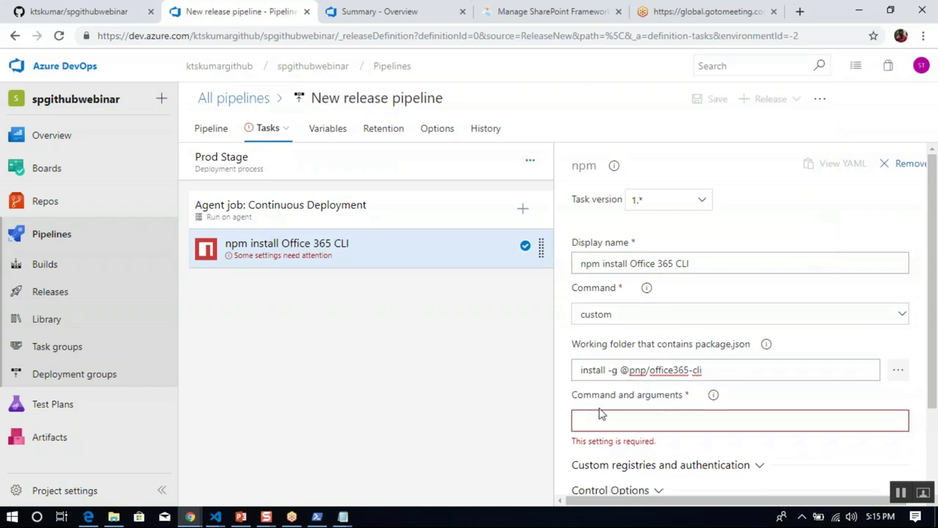
pyautogui.click(730, 369)
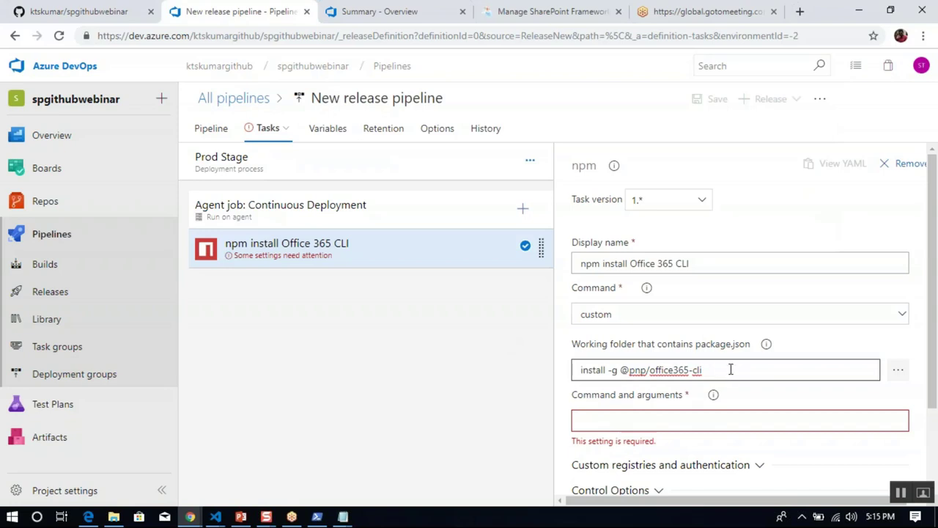
pyautogui.hotkey('ctrl', 'a')
pyautogui.hotkey('ctrl', 'c')
pyautogui.press('BackSpace')
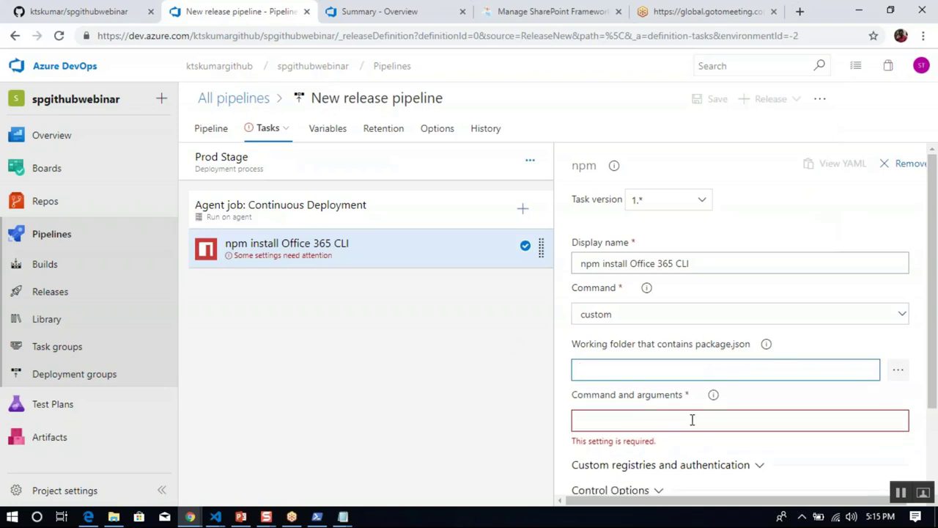
pyautogui.click(691, 420)
pyautogui.hotkey('ctrl', 'v')
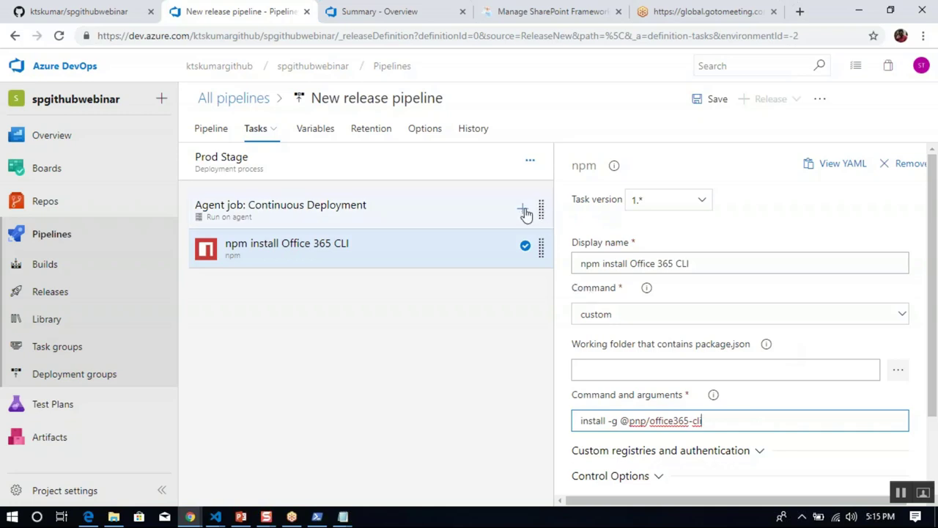
pyautogui.click(523, 212)
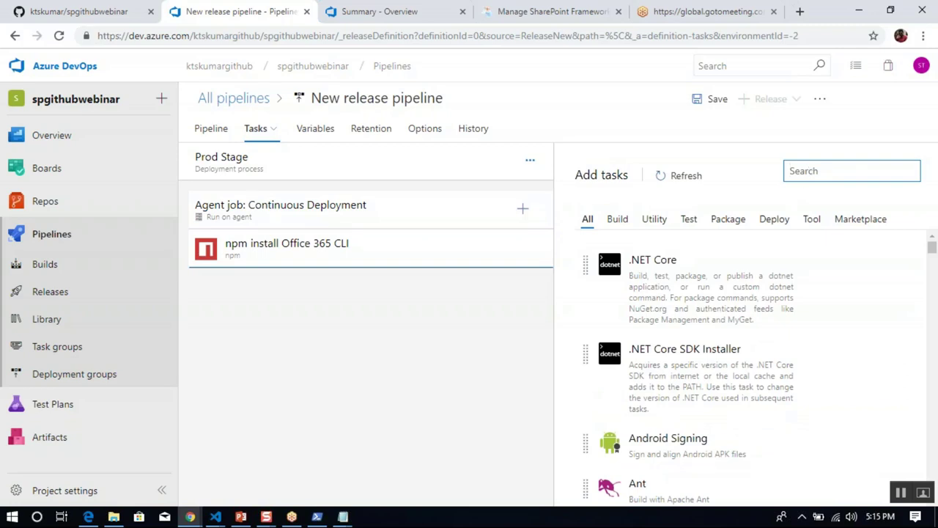
# Search for node and add the Node Tool Installer task to the agent job.
pyautogui.moveTo(619, 281)
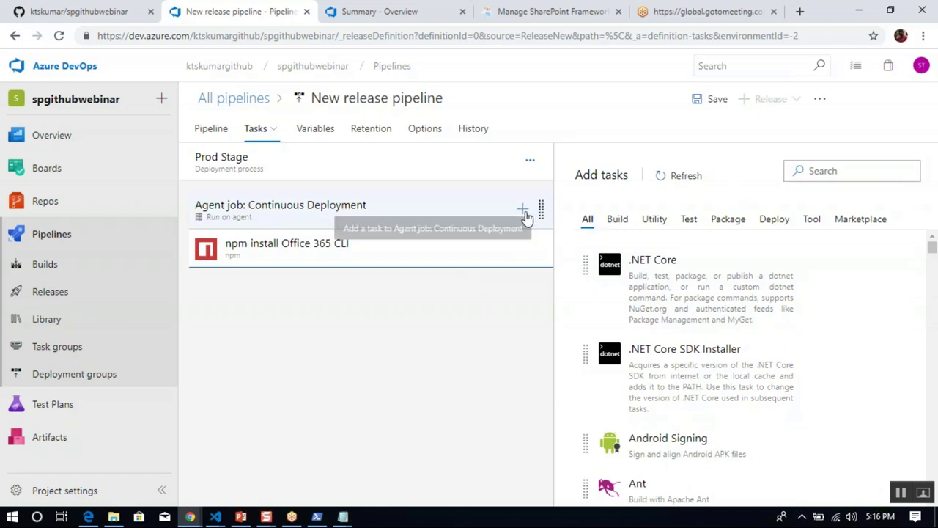
pyautogui.click(850, 169)
pyautogui.write('nod')
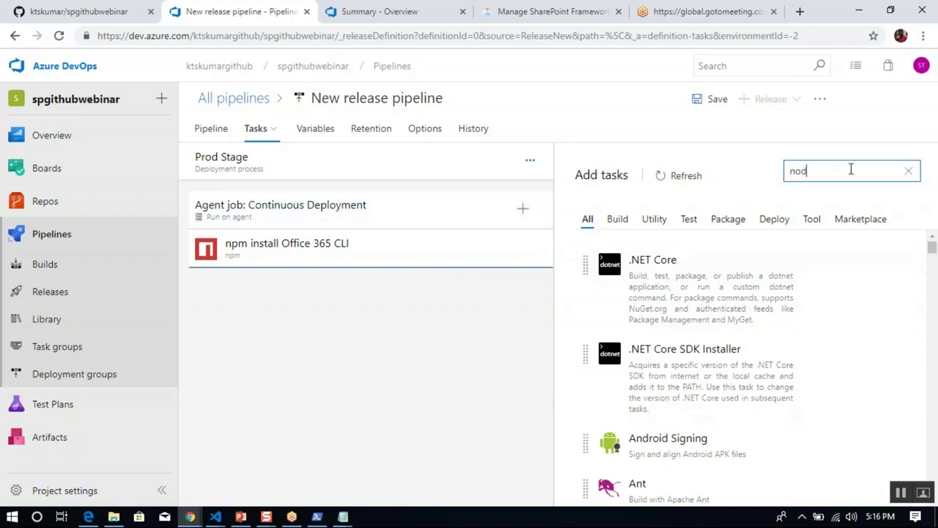
pyautogui.write('e')
pyautogui.moveTo(743, 289)
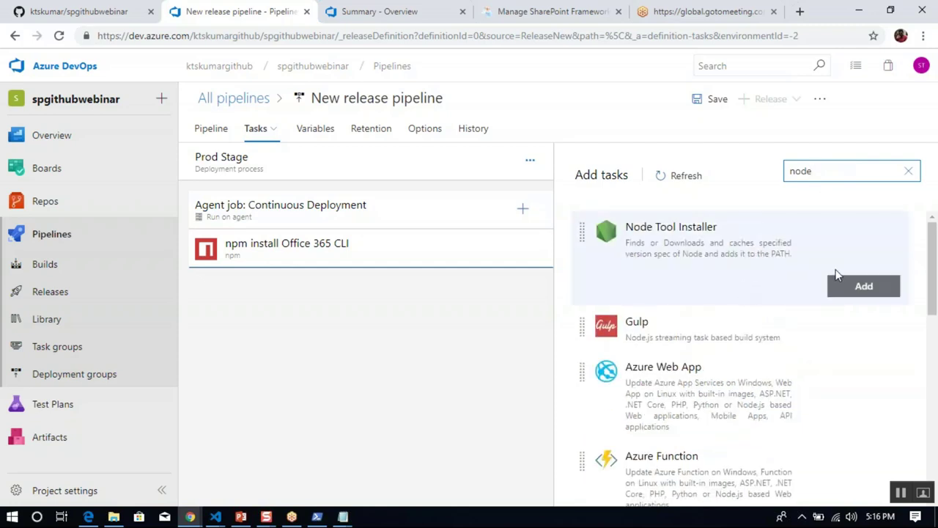
pyautogui.click(857, 287)
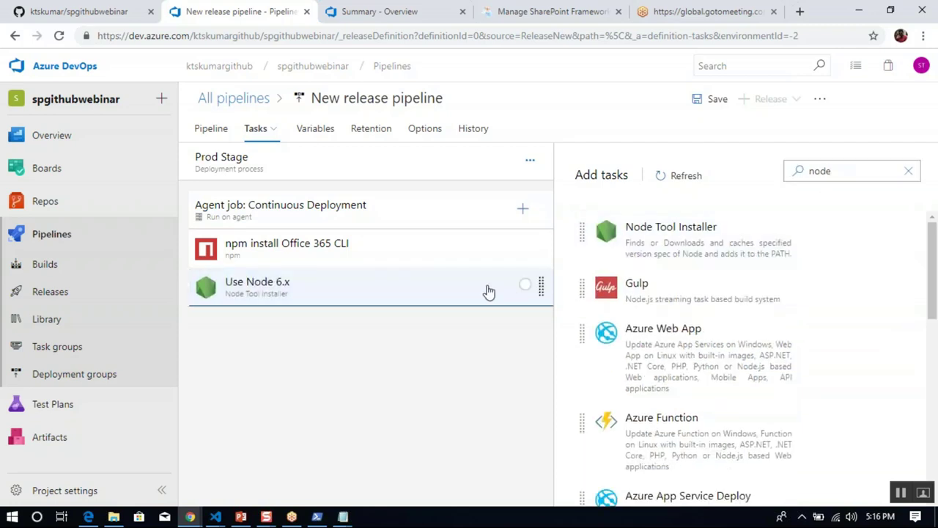
# Set the installer's version spec to 8.x and move Use Node 8.x above the npm task.
pyautogui.click(477, 288)
pyautogui.click(583, 312)
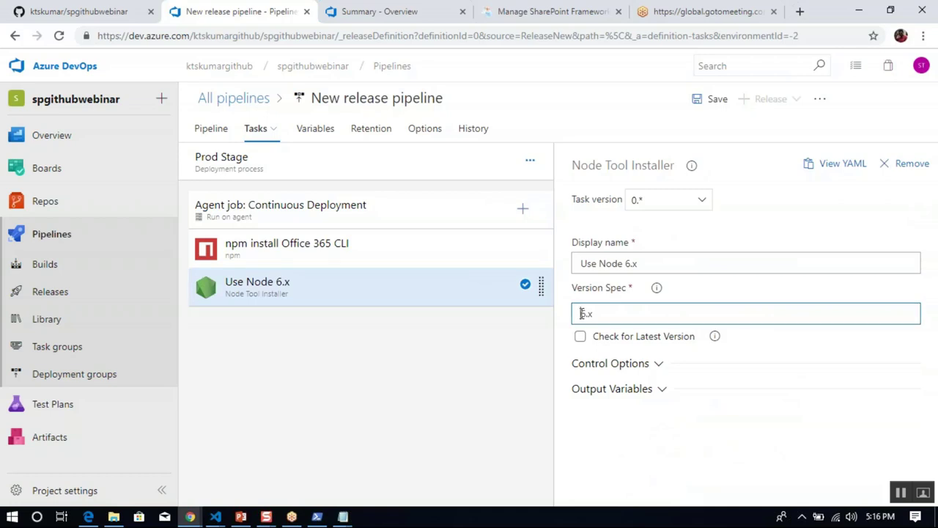
pyautogui.press('BackSpace')
pyautogui.write('8')
pyautogui.click(527, 377)
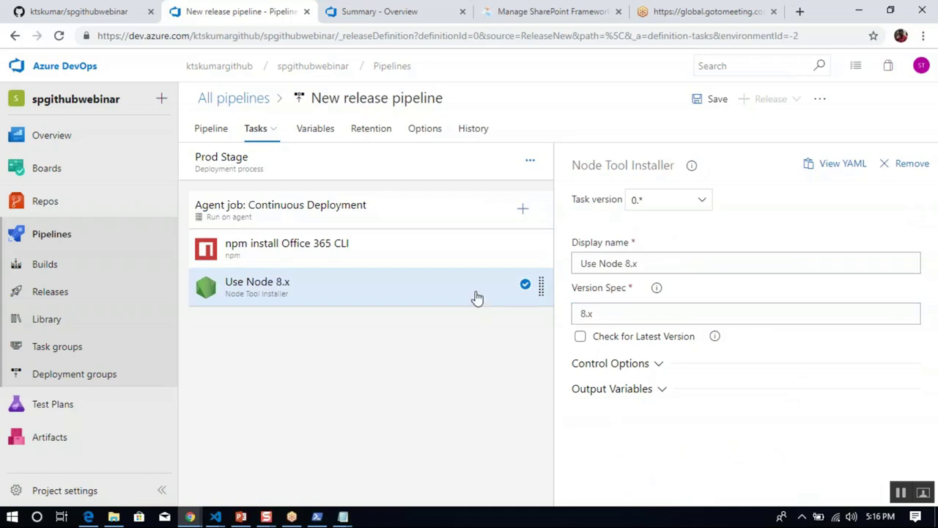
pyautogui.moveTo(476, 297); pyautogui.dragTo(470, 241)
pyautogui.click(442, 294)
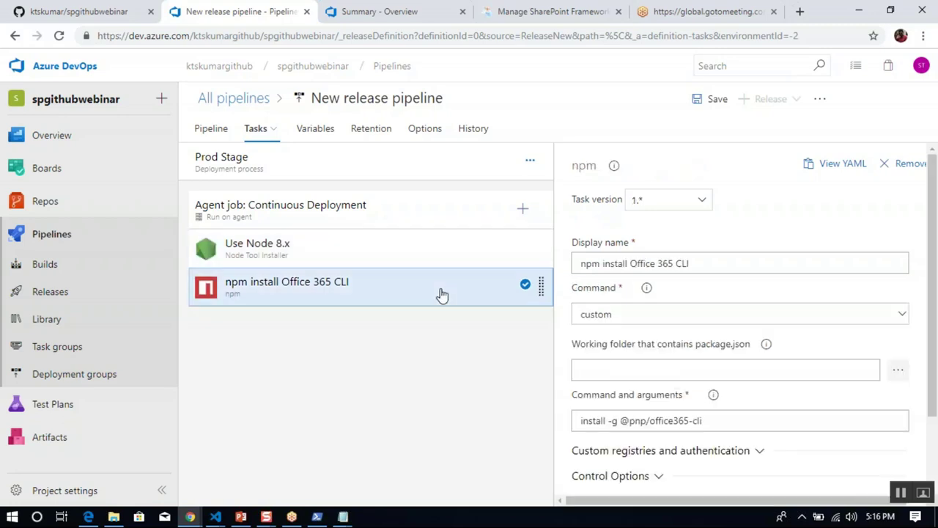
# Add a Command Line task from the catalogue and open its settings.
pyautogui.click(523, 211)
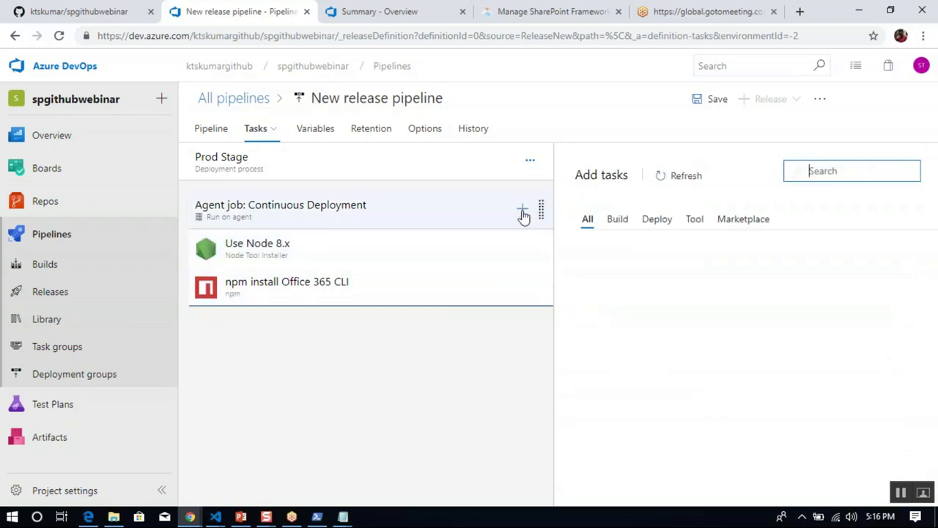
pyautogui.write('Co')
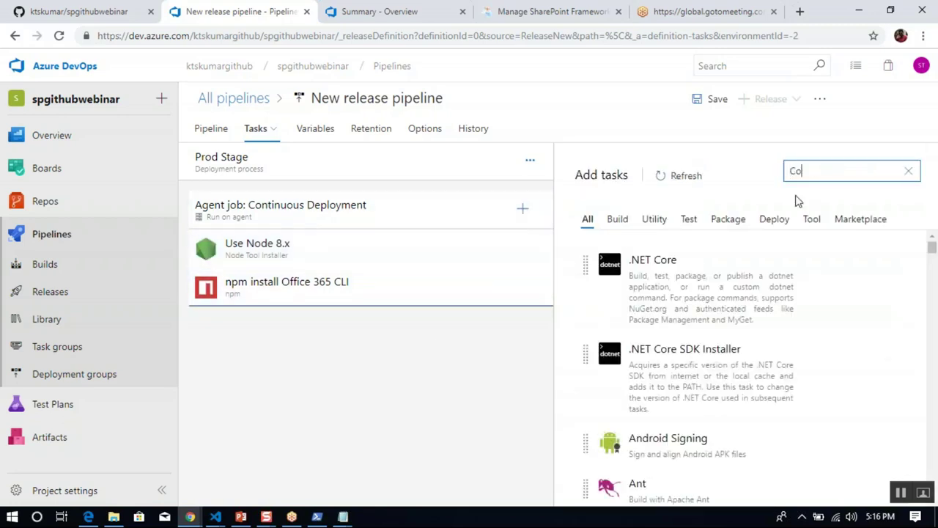
pyautogui.write('mmand')
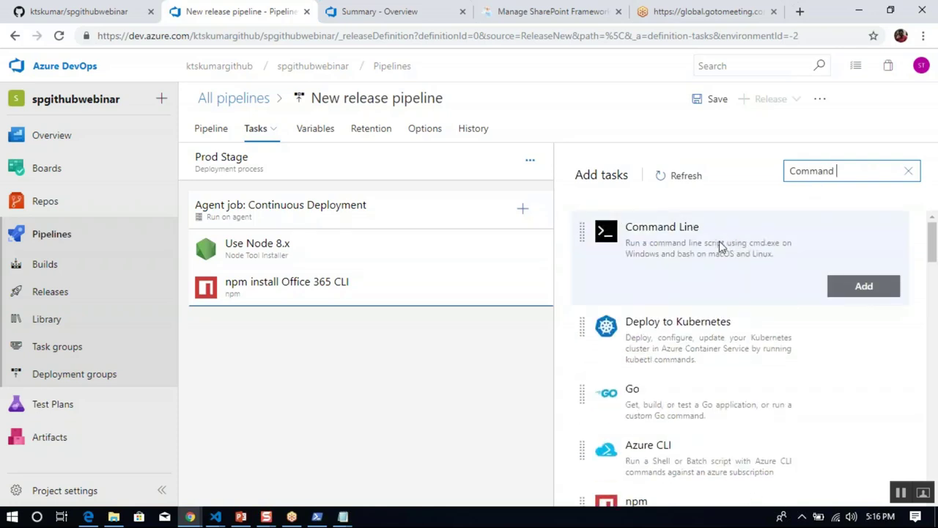
pyautogui.click(859, 288)
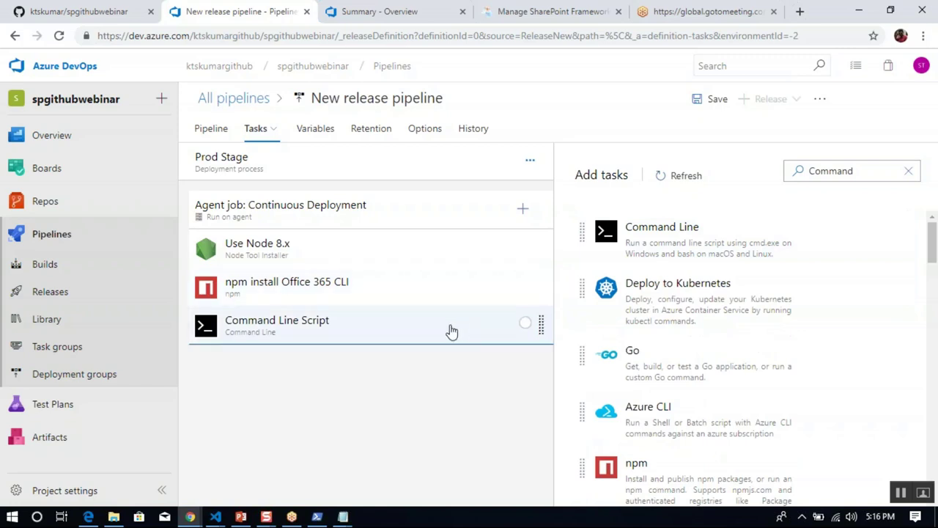
pyautogui.click(448, 329)
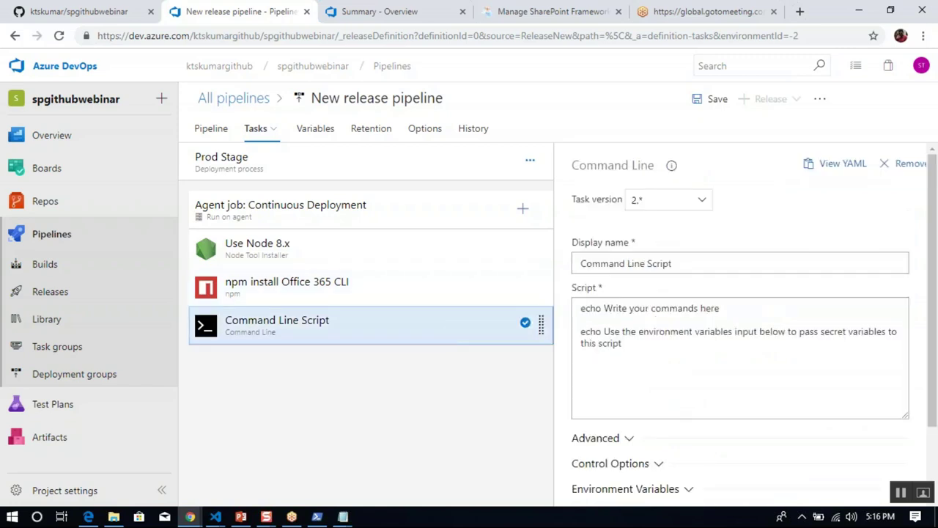
# Replace its script with the dir, cd $(pipelineartifact), dir, cd drop, dir lines copied from notes.txt.
pyautogui.moveTo(342, 516)
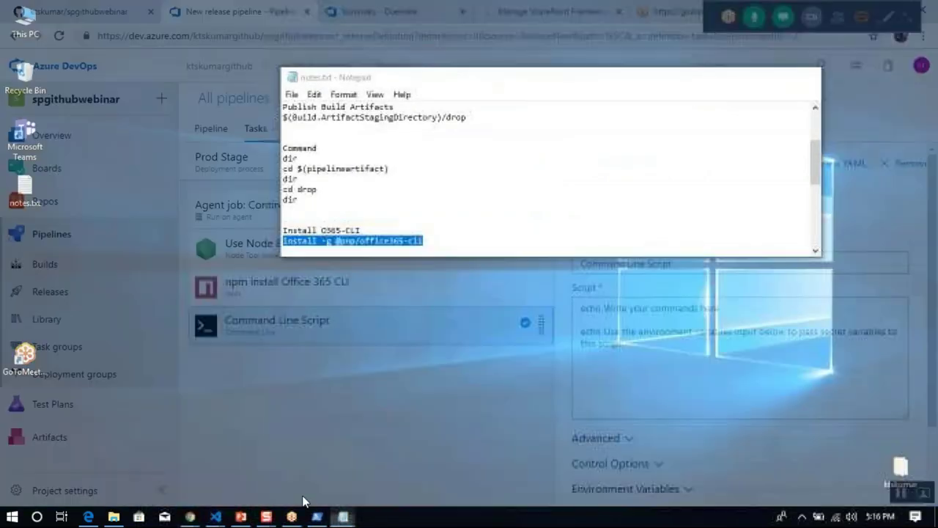
pyautogui.click(304, 501)
pyautogui.click(306, 198)
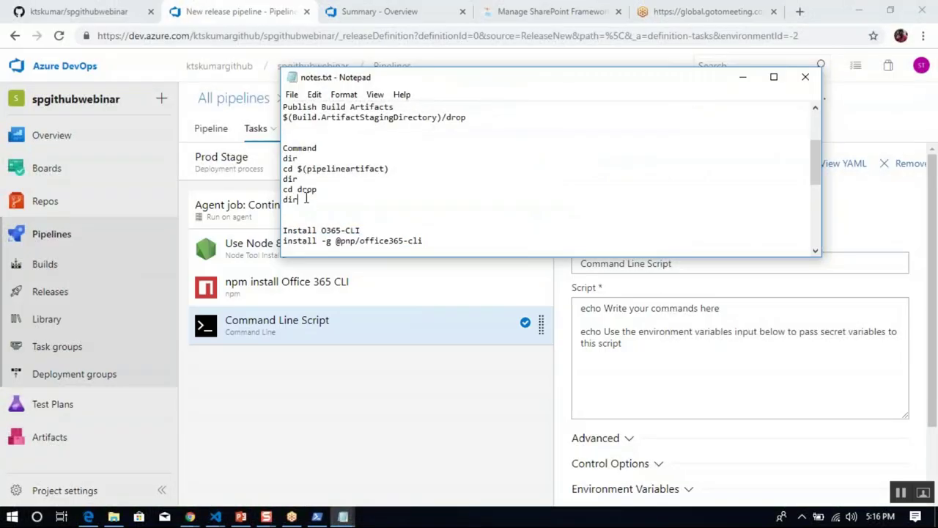
pyautogui.hotkey('shift', 'Up')
pyautogui.hotkey('shift', 'Up')
pyautogui.hotkey('shift', 'Up')
pyautogui.hotkey('shift', 'Up')
pyautogui.hotkey('shift', 'Up')
pyautogui.hotkey('shift', 'Down')
pyautogui.hotkey('shift', 'Left')
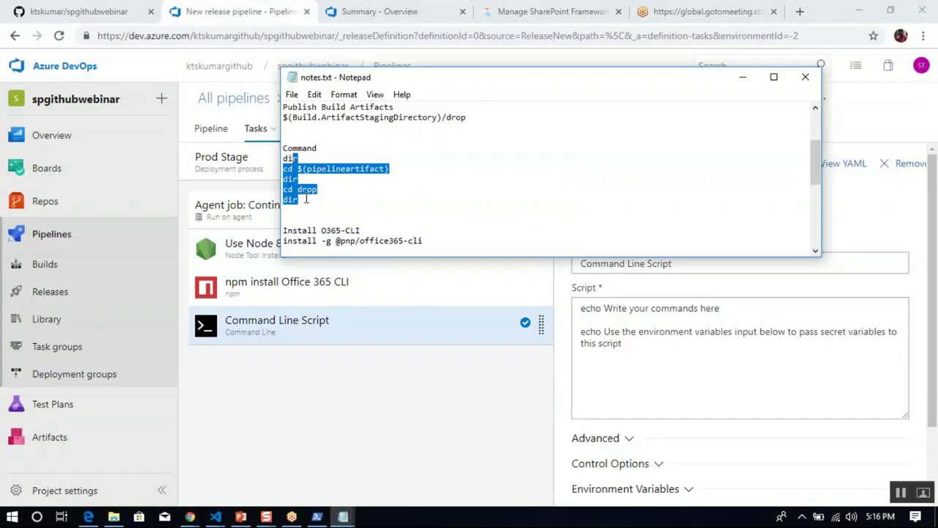
pyautogui.click(715, 343)
pyautogui.hotkey('ctrl', 'a')
pyautogui.write('dir cd $(pipelineartifact) dir cd drop dir')
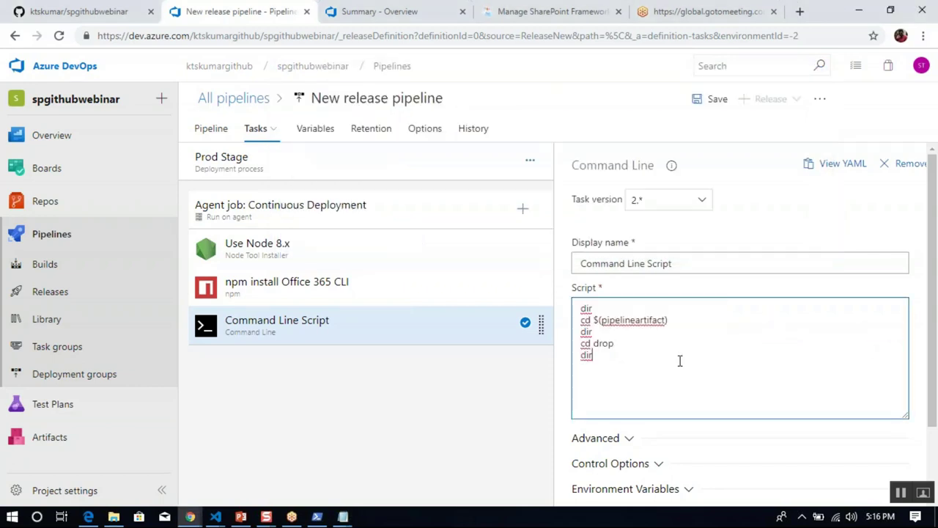
pyautogui.doubleClick(653, 324)
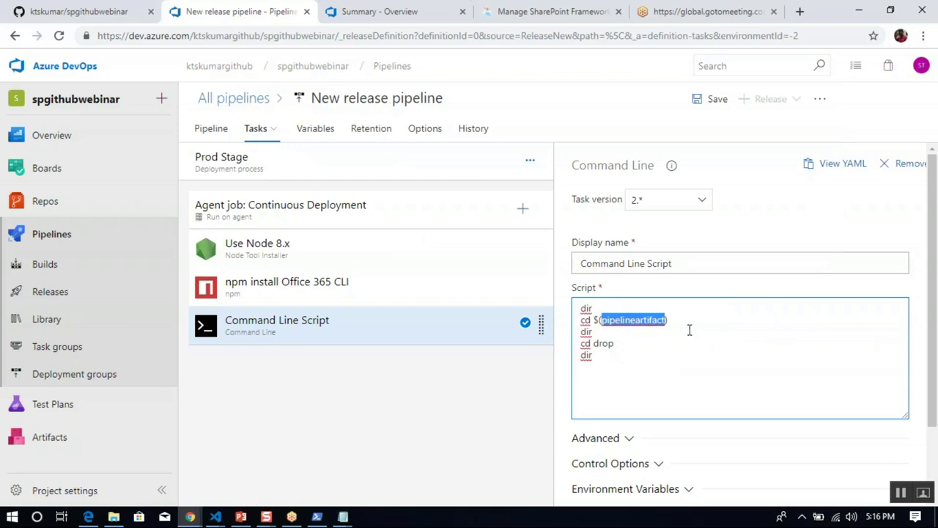
pyautogui.click(693, 329)
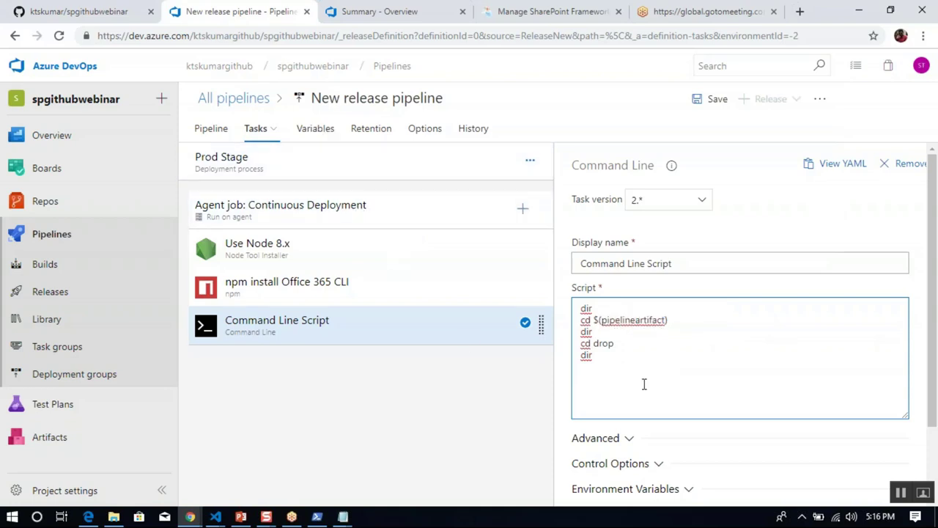
pyautogui.click(493, 414)
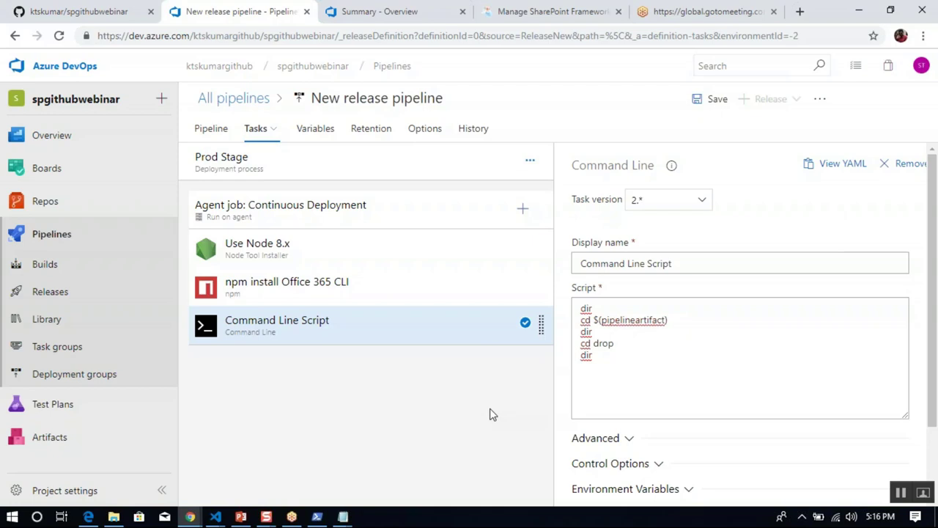
# Add another Command Line task to the agent job and open its settings.
pyautogui.click(522, 210)
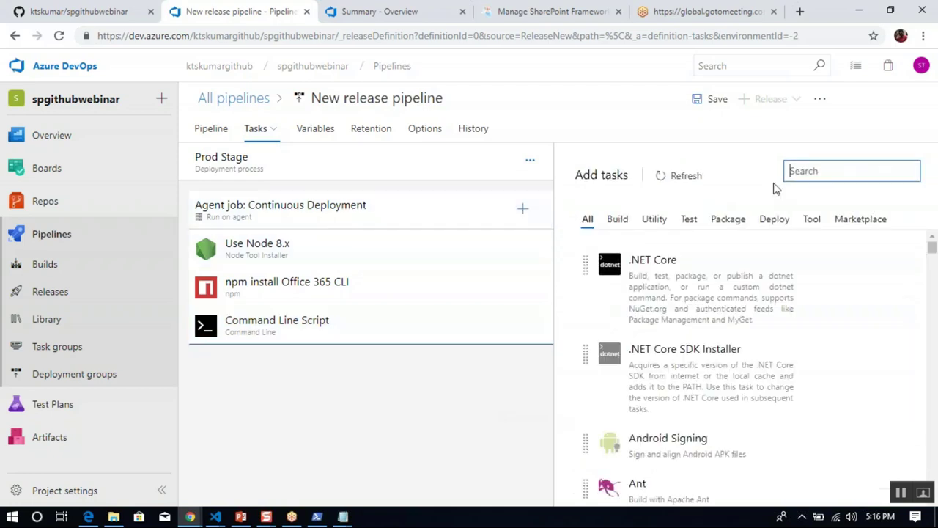
pyautogui.write('command lin')
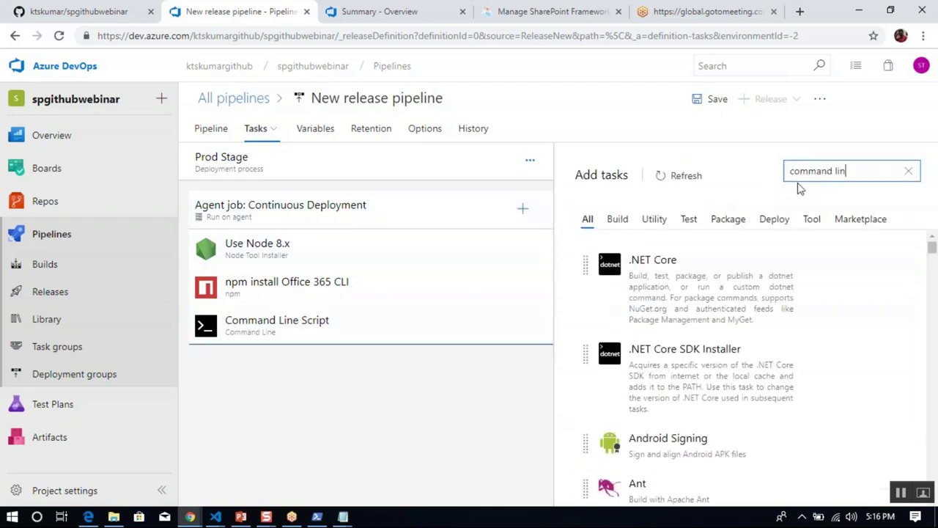
pyautogui.moveTo(783, 222)
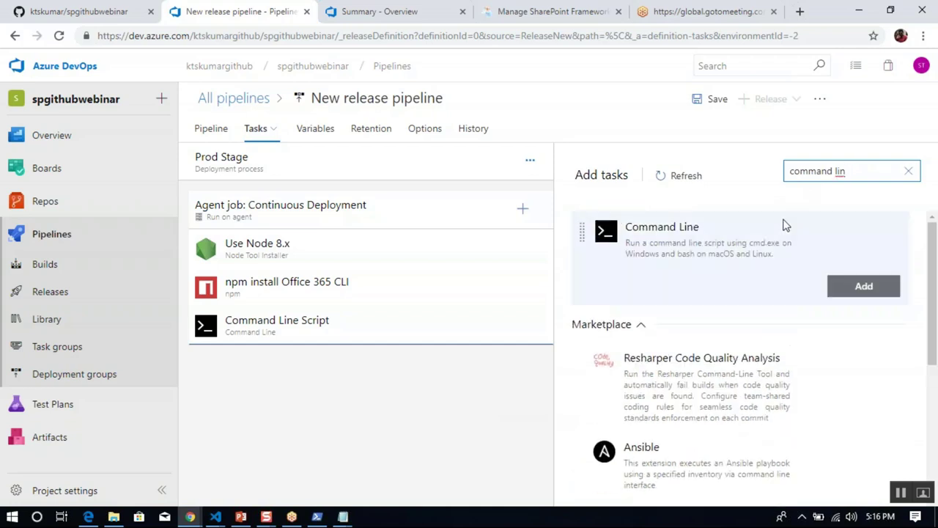
pyautogui.click(864, 286)
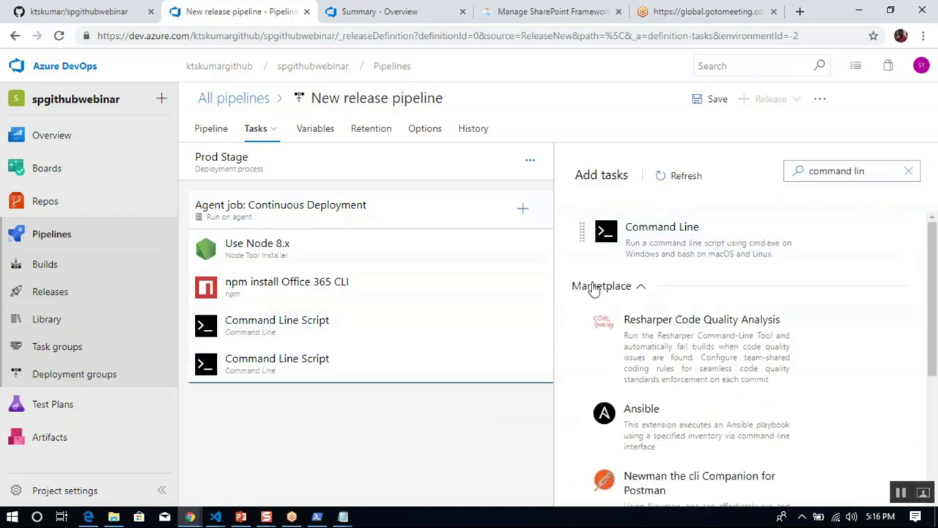
pyautogui.click(318, 365)
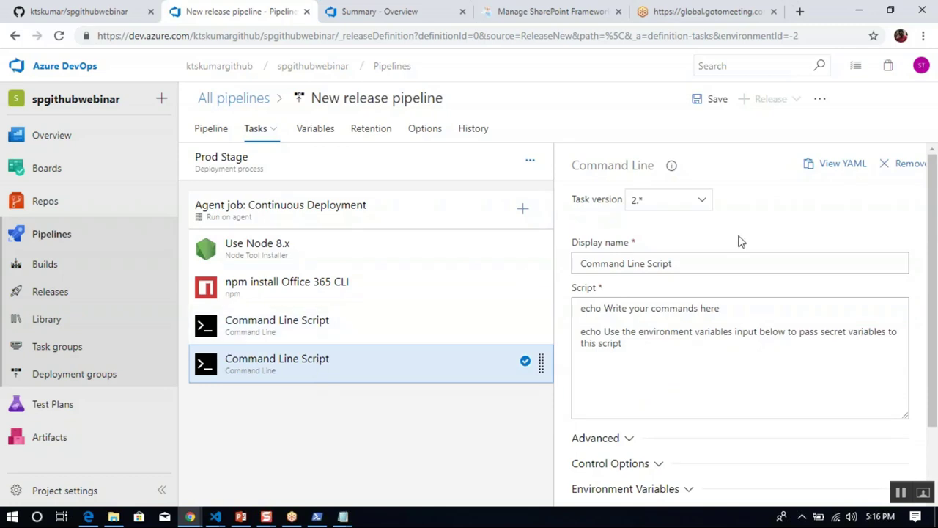
# Rename the task 'Connect SP App Catalog' and delete its placeholder script.
pyautogui.click(732, 258)
pyautogui.hotkey('ctrl', 'a')
pyautogui.write('Con')
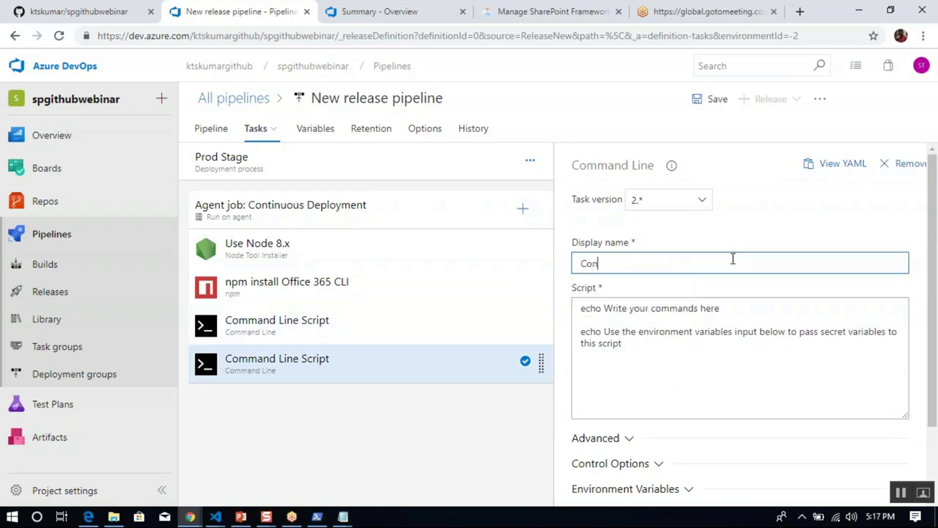
pyautogui.write('nect SP App Catalog')
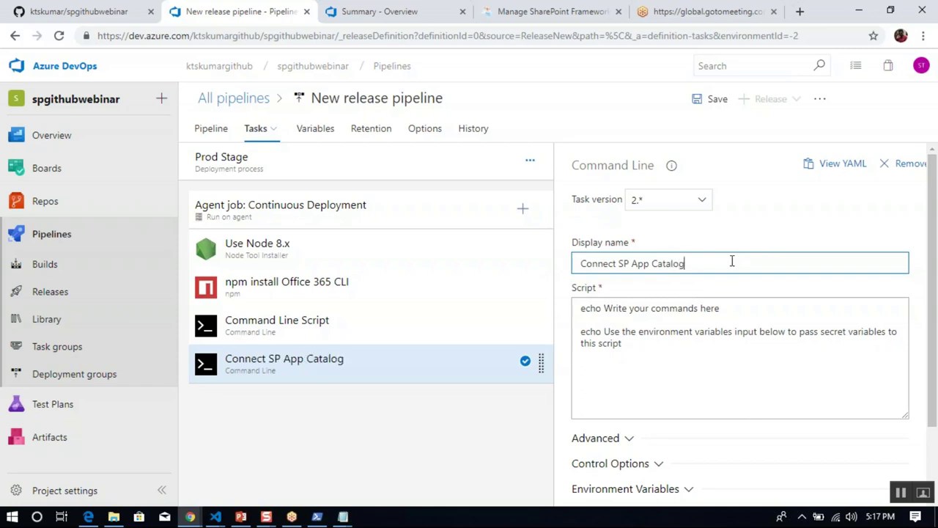
pyautogui.click(679, 345)
pyautogui.hotkey('ctrl', 'a')
pyautogui.press('BackSpace')
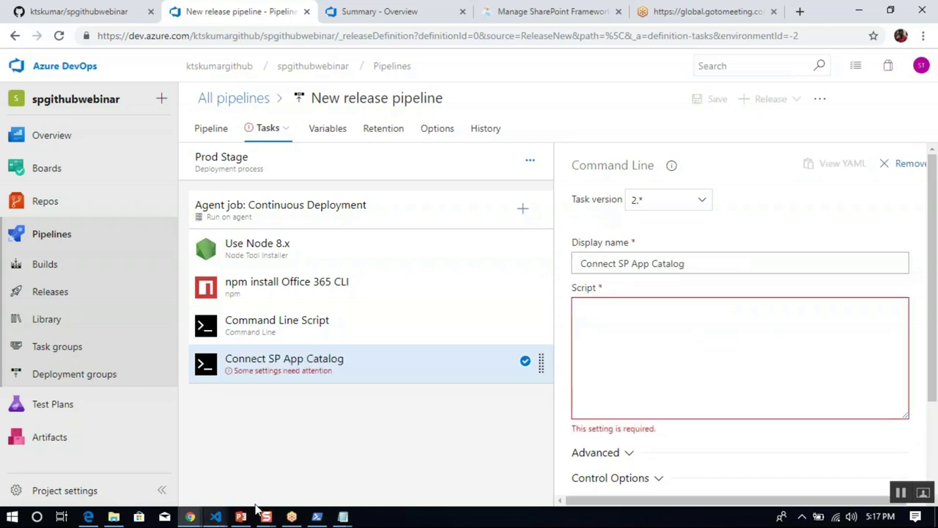
# Write a 'connect to sp appcatalog' note and the o365 spo login command in notes.txt.
pyautogui.moveTo(342, 517)
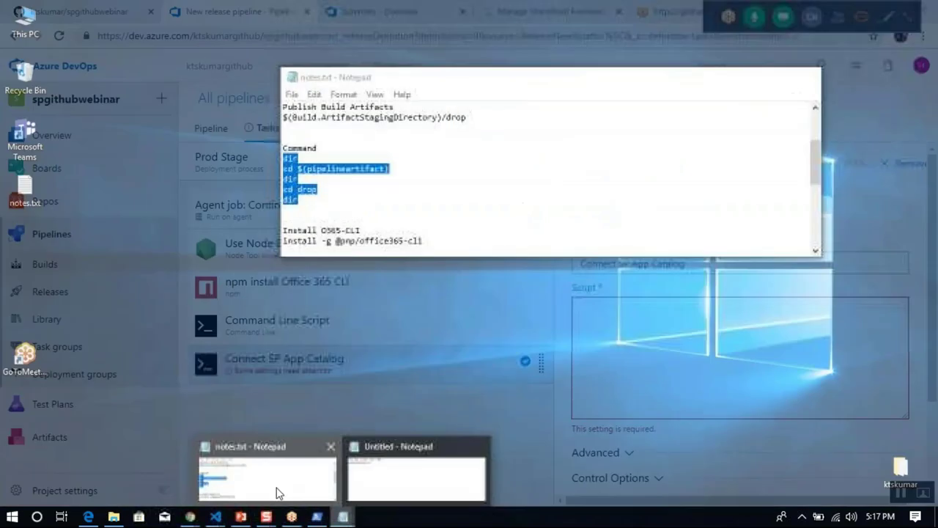
pyautogui.click(279, 492)
pyautogui.click(418, 240)
pyautogui.press('Return')
pyautogui.press('Return')
pyautogui.write('connect to sp appcatalog')
pyautogui.press('Return')
pyautogui.write('o365 spo login https://$(tenant).sharepoint.com/$(catalogsite) --authType password --userName $(username) --password $(password)')
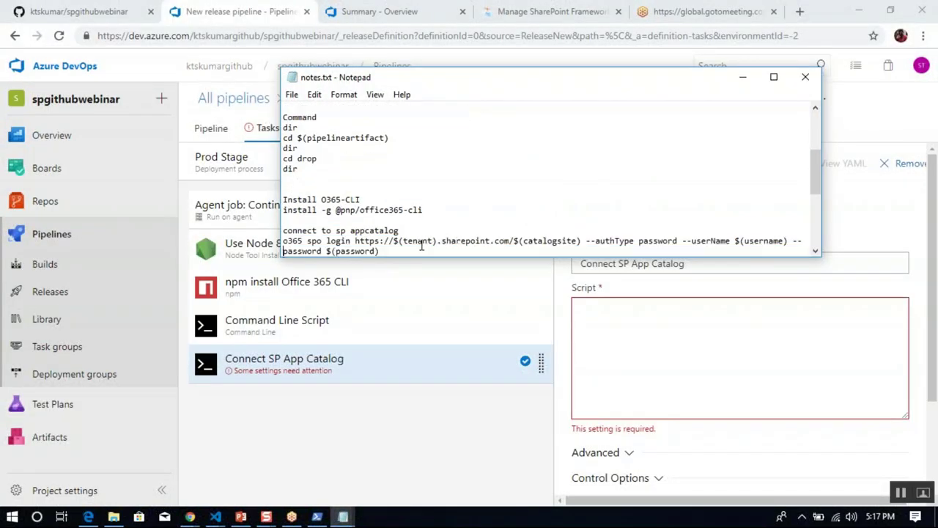
# Select and copy the full o365 spo login line, undoing an accidental paste.
pyautogui.press('Up')
pyautogui.press('Home')
pyautogui.hotkey('shift', 'Down')
pyautogui.hotkey('shift', 'End')
pyautogui.hotkey('shift', 'Down')
pyautogui.hotkey('shift', 'Up')
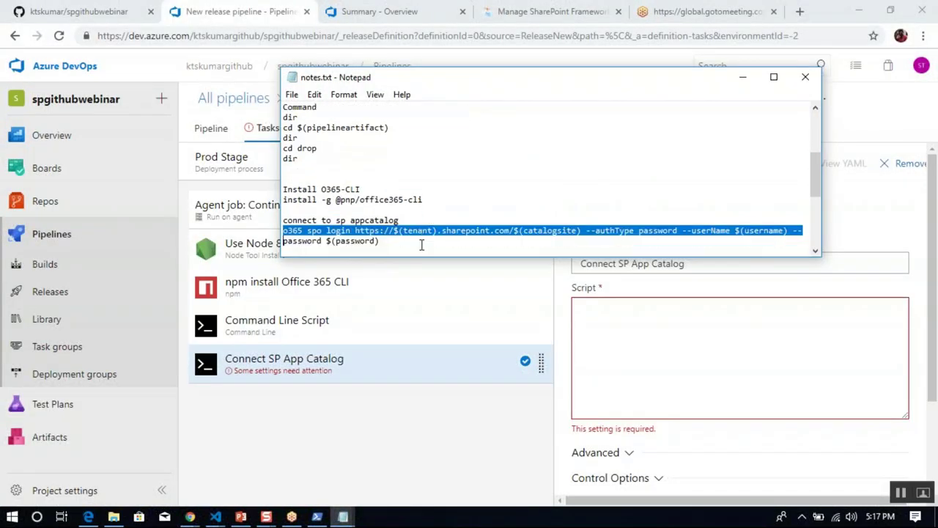
pyautogui.hotkey('shift', 'End')
pyautogui.hotkey('ctrl', 'v')
pyautogui.hotkey('ctrl', 'z')
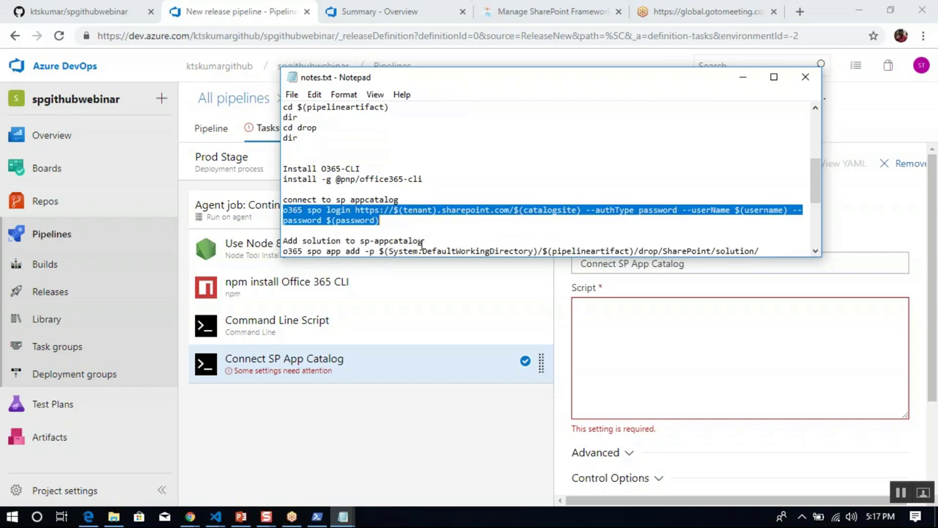
pyautogui.hotkey('ctrl', 'c')
# Paste the o365 spo login command into the Connect SP App Catalog script and check its variables.
pyautogui.click(677, 373)
pyautogui.hotkey('ctrl', 'v')
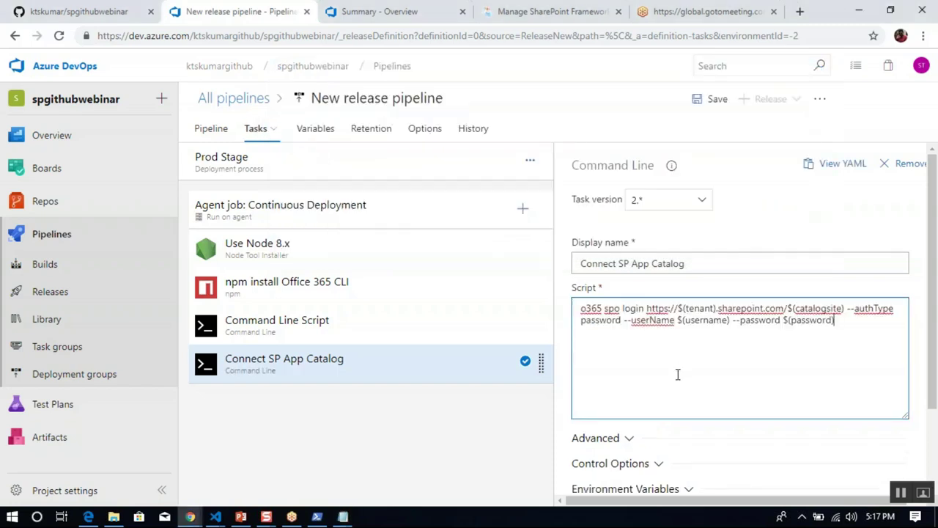
pyautogui.scroll(-1, 933, 372)
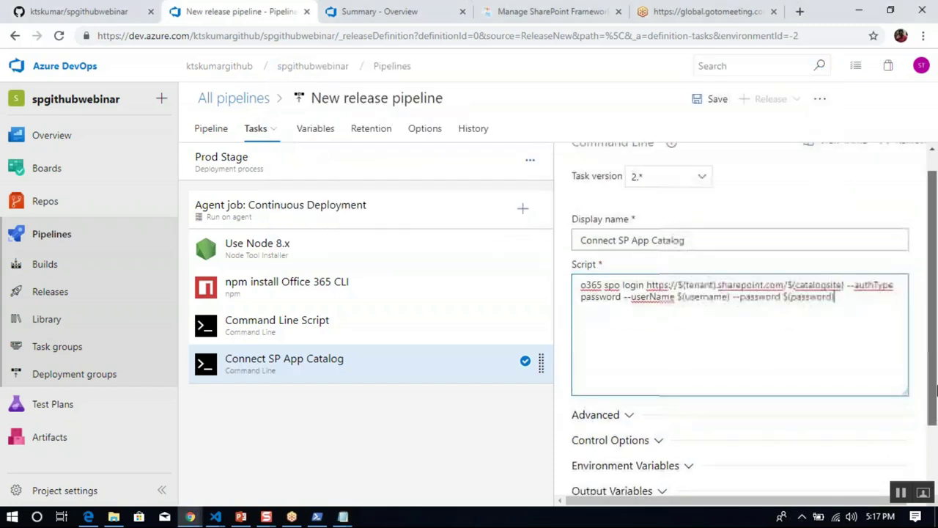
pyautogui.doubleClick(702, 294)
pyautogui.doubleClick(809, 294)
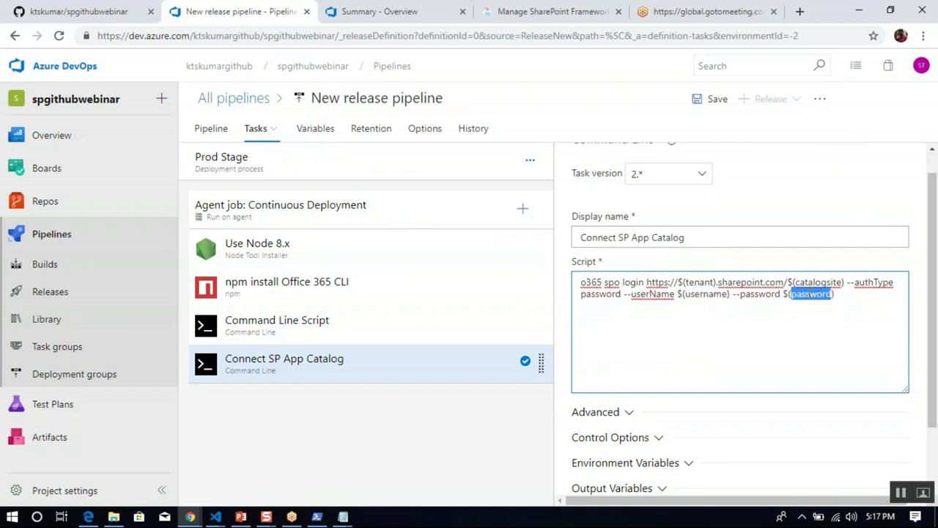
pyautogui.doubleClick(823, 282)
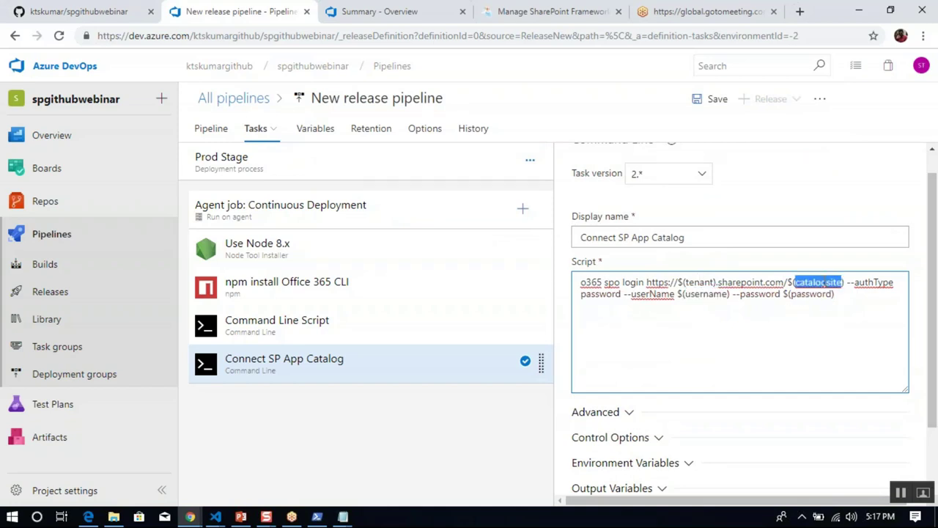
pyautogui.click(831, 350)
pyautogui.click(398, 417)
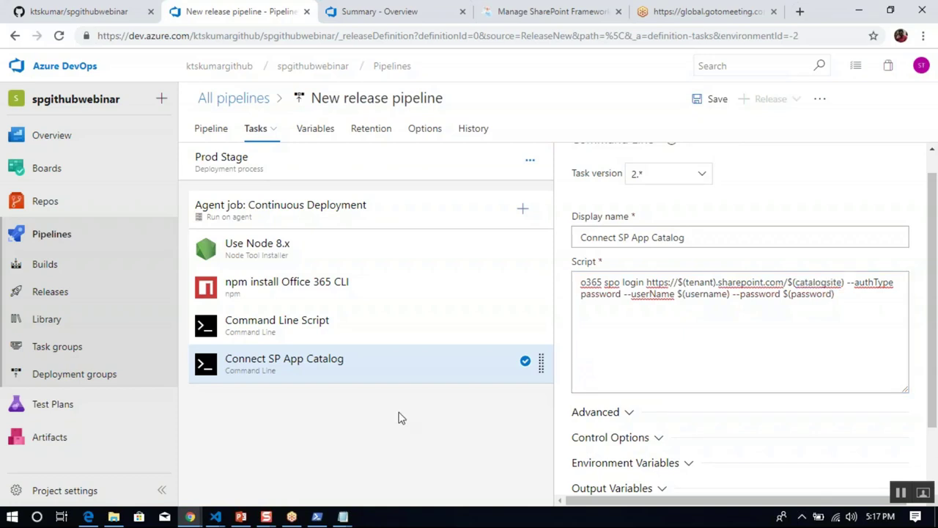
pyautogui.click(521, 210)
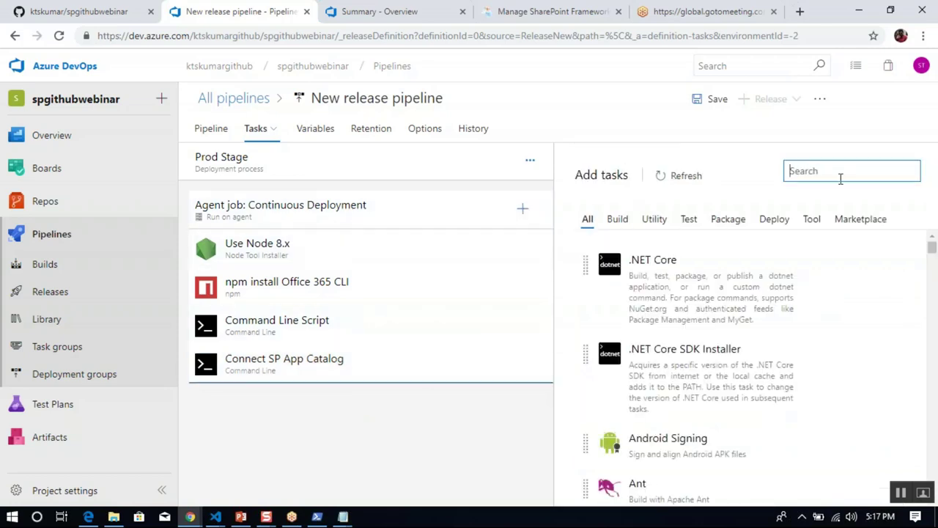
pyautogui.write('command lin')
# Add a Command Line task named 'Add SPFx package to the APP Catalog'.
pyautogui.click(882, 292)
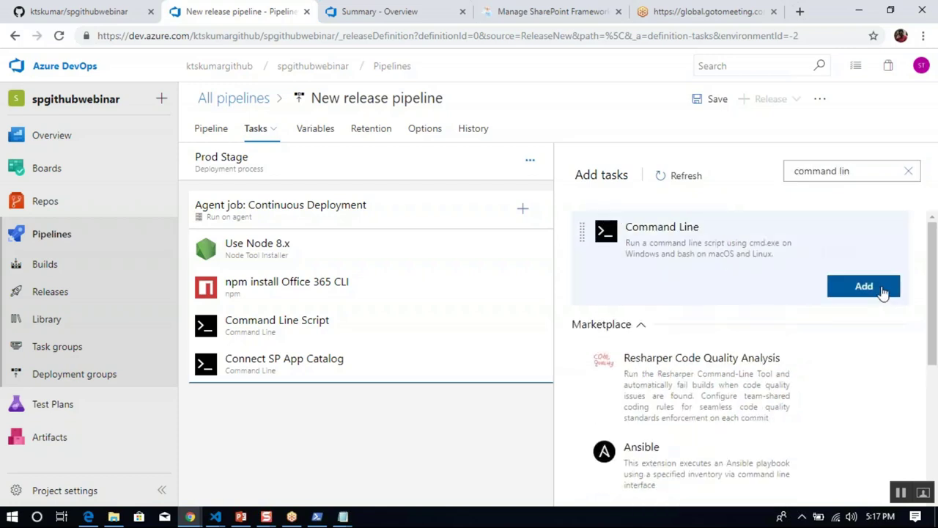
pyautogui.click(342, 410)
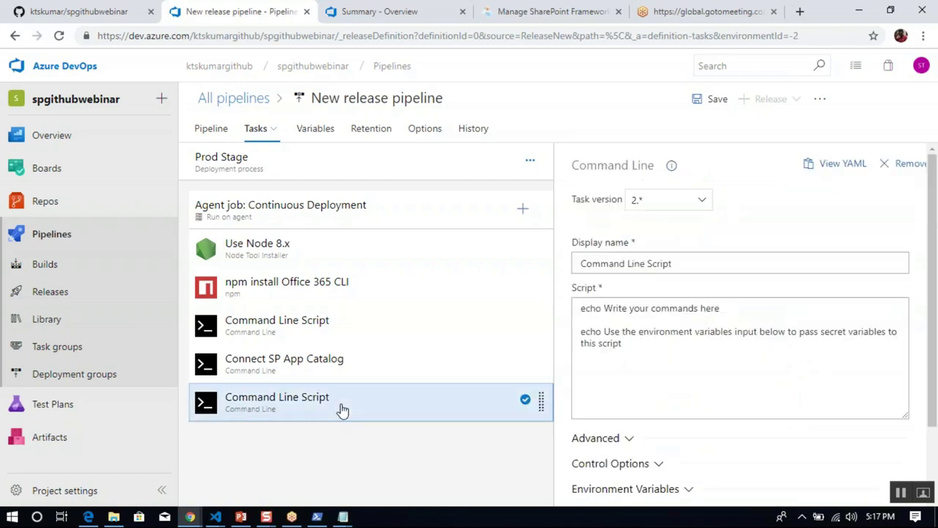
pyautogui.click(654, 264)
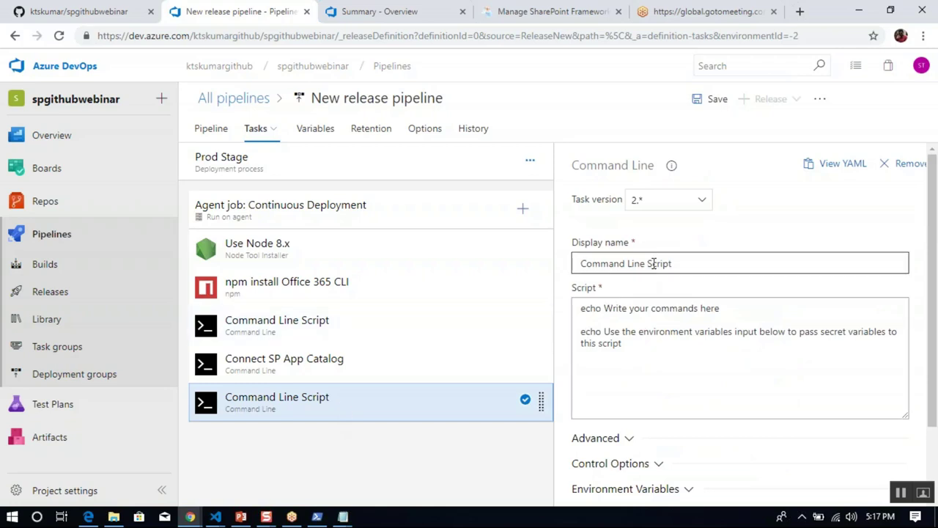
pyautogui.hotkey('ctrl', 'a')
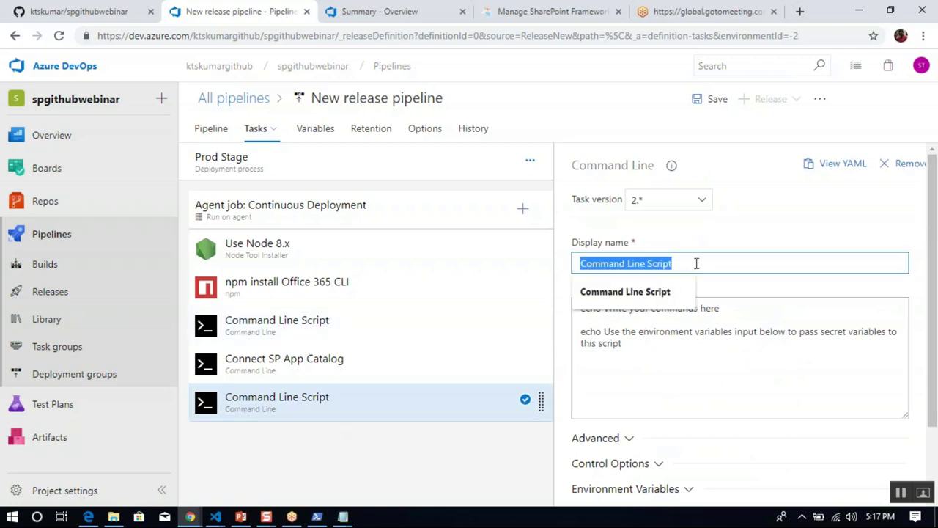
pyautogui.write('Add APFx pa')
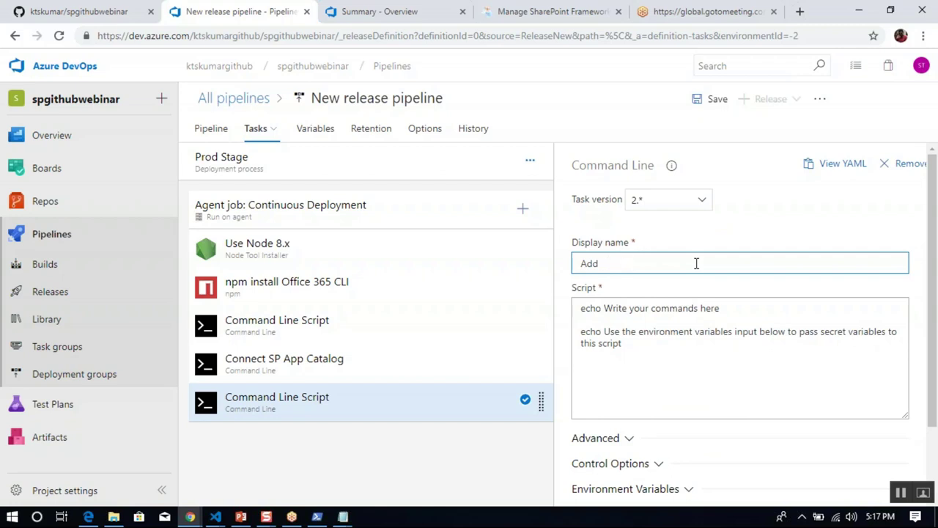
pyautogui.write(' SPFx apa')
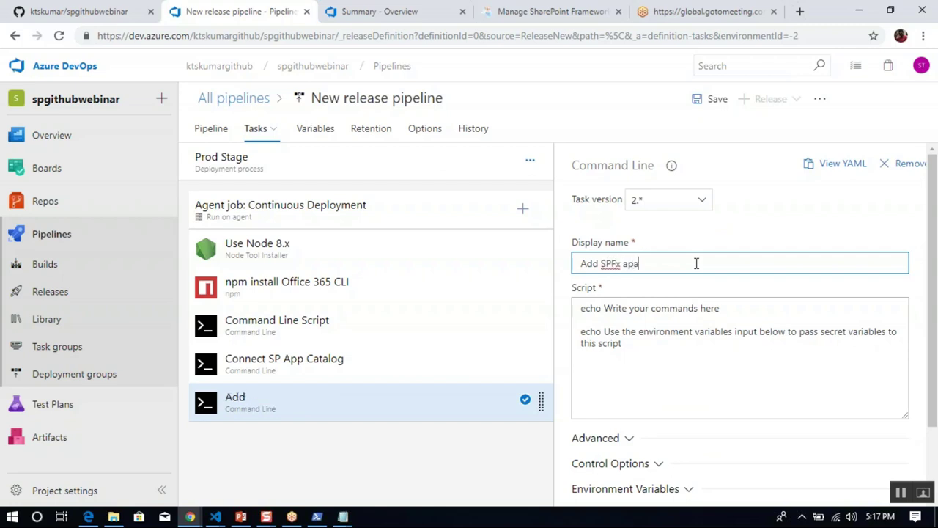
pyautogui.write('package to the ApP Catalog')
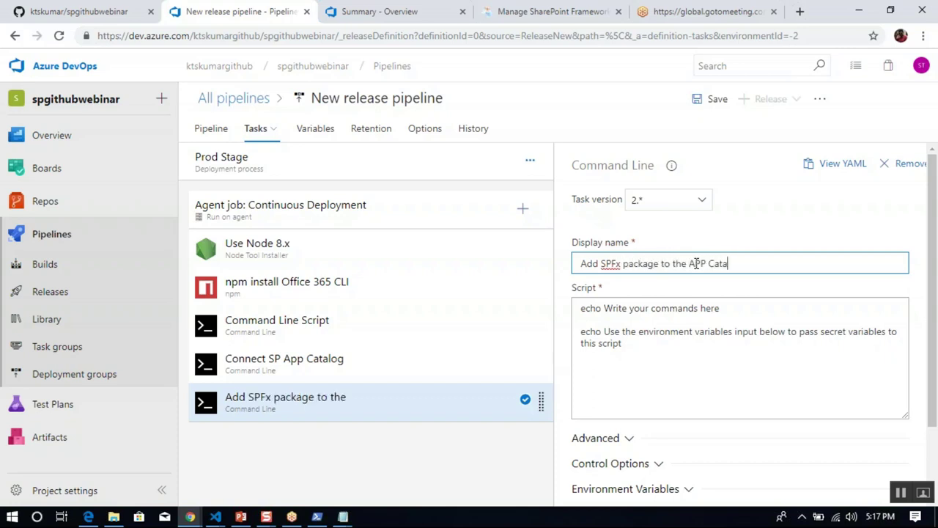
# Replace the task's echo script with the o365 spo app add command copied from notes.txt.
pyautogui.click(679, 354)
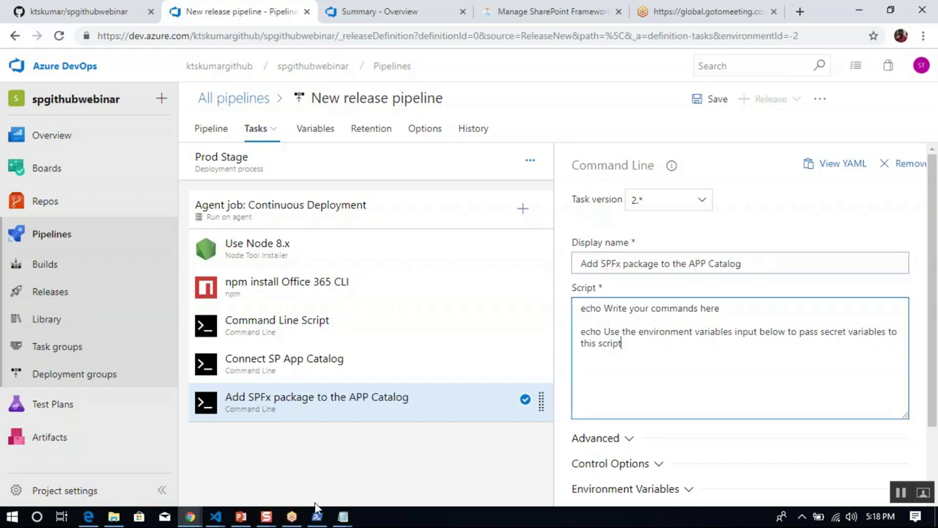
pyautogui.click(343, 517)
pyautogui.click(291, 481)
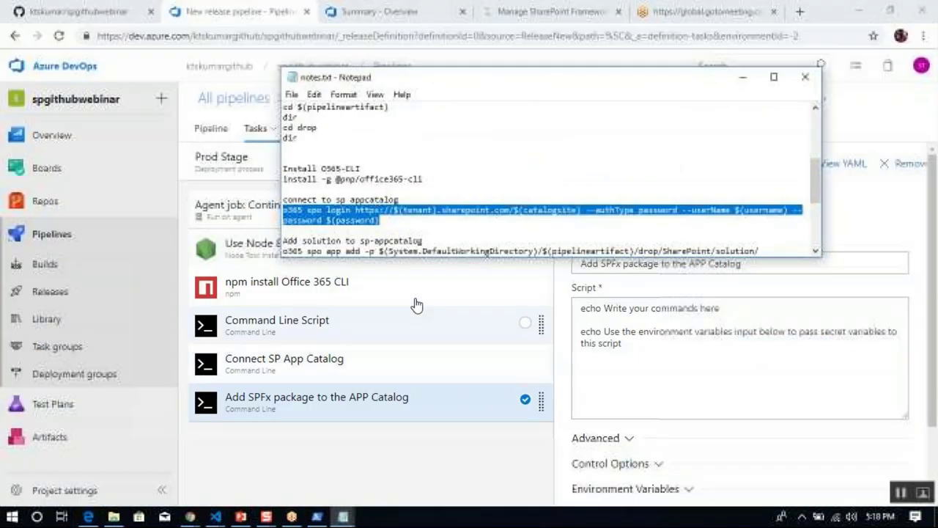
pyautogui.click(440, 241)
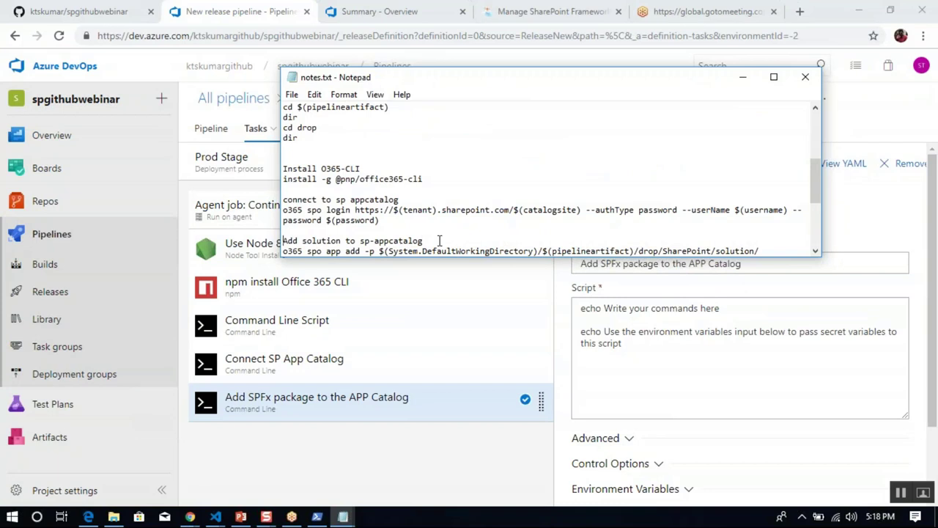
pyautogui.hotkey('shift', 'End')
pyautogui.press('Down')
pyautogui.hotkey('shift', 'Down')
pyautogui.hotkey('shift', 'Down')
pyautogui.hotkey('shift', 'Up')
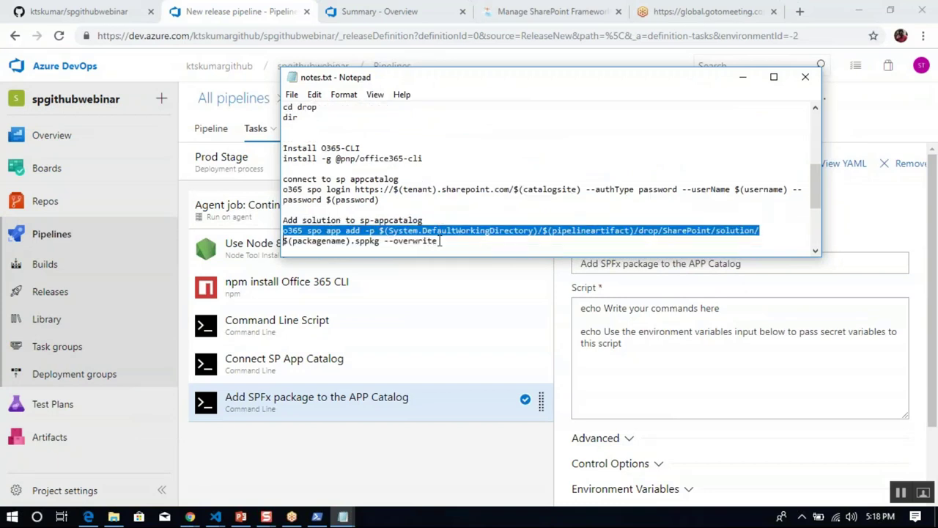
pyautogui.hotkey('shift', 'End')
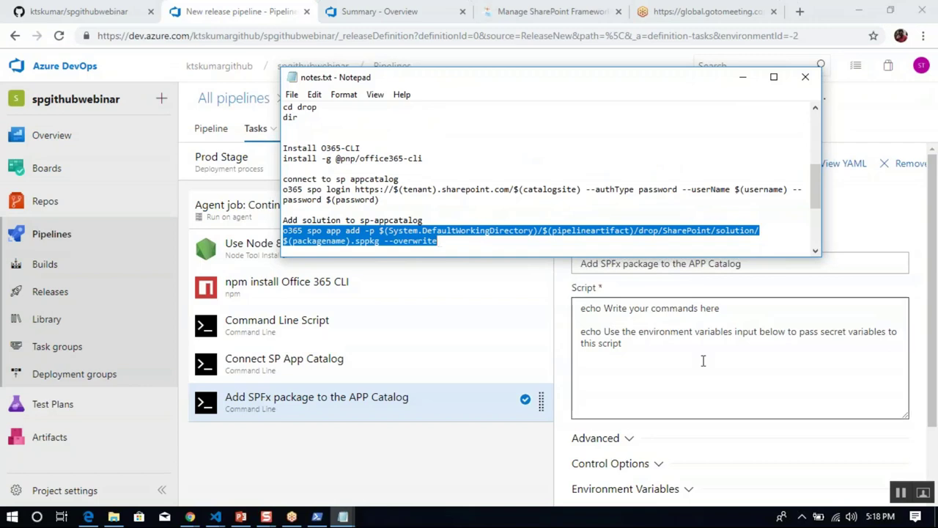
pyautogui.click(701, 360)
pyautogui.hotkey('ctrl', 'a')
pyautogui.write('o365 spo app add -p $(System.DefaultWorkingDirectory)/$(pipelineartifact)/drop/SharePoint/solution/$(packagename).sppkg --overwrite')
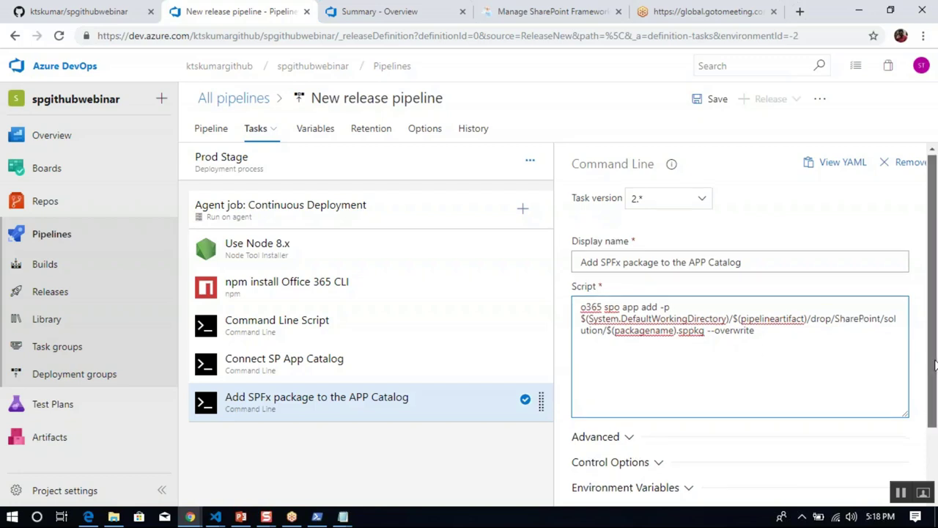
# Review the $(System.DefaultWorkingDirectory) package path in the script and bring up the Add tasks list.
pyautogui.scroll(-1, 931, 381)
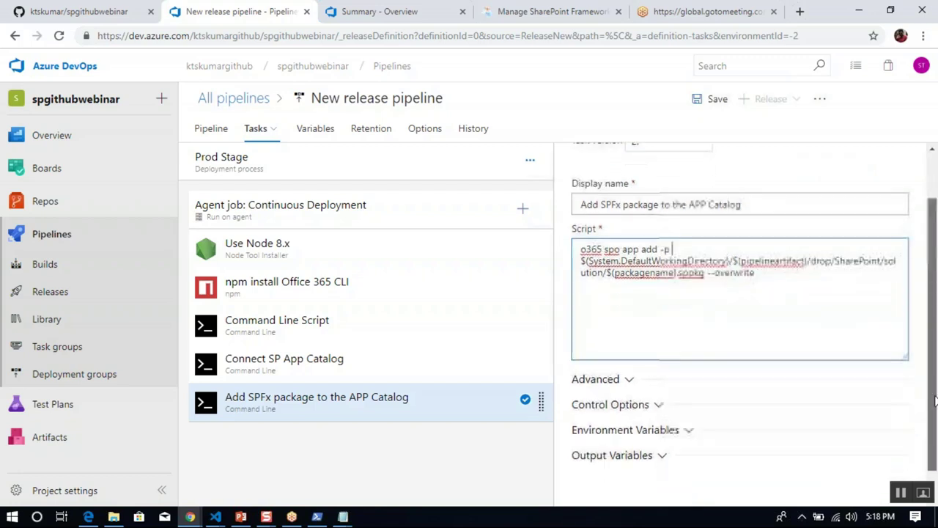
pyautogui.doubleClick(611, 248)
pyautogui.doubleClick(674, 246)
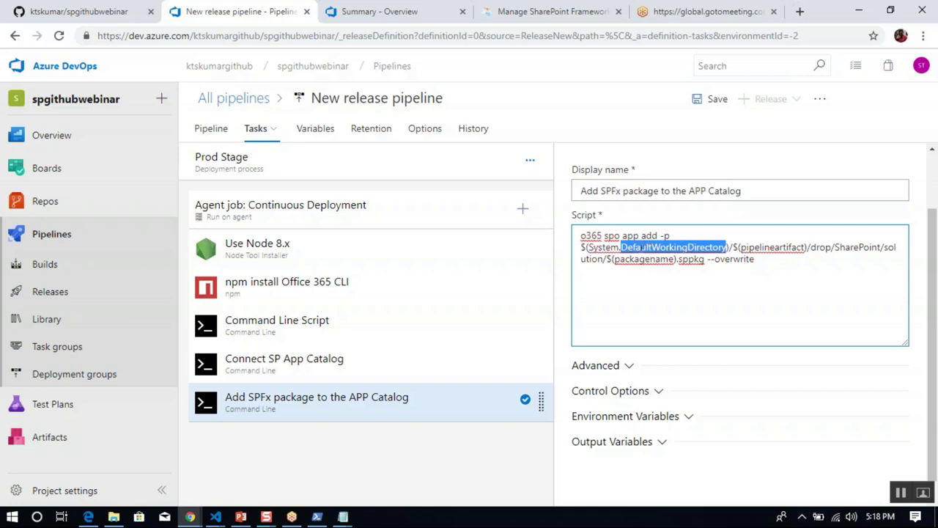
pyautogui.click(763, 247)
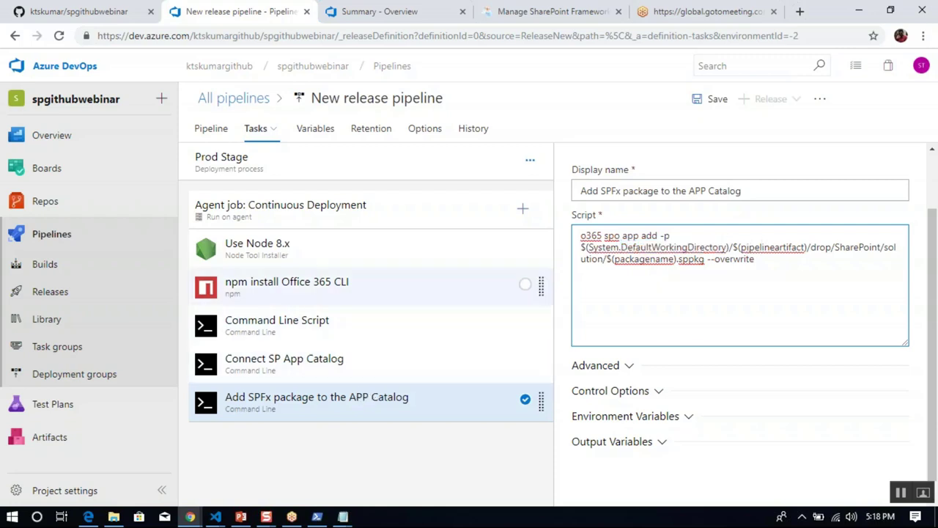
pyautogui.click(524, 209)
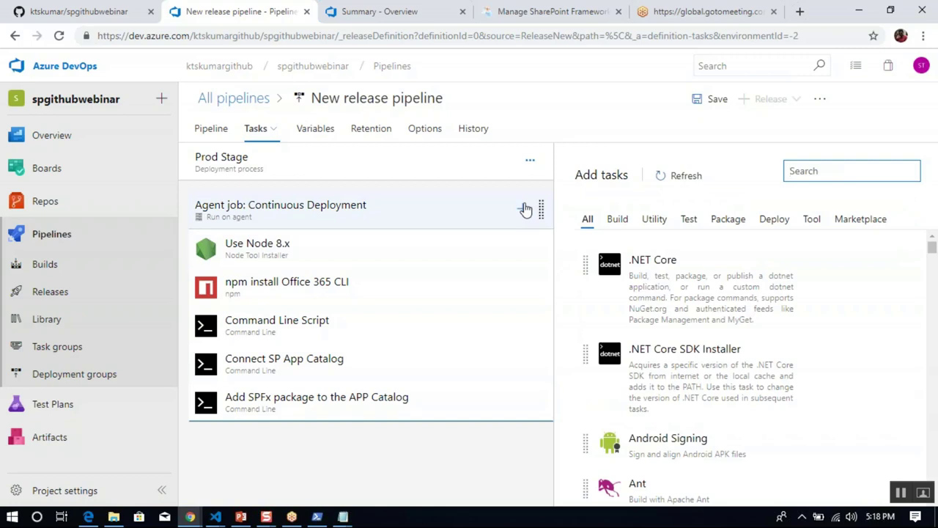
# Search the tasks for 'command' and add a Command Line task to the agent job.
pyautogui.click(837, 173)
pyautogui.write('command')
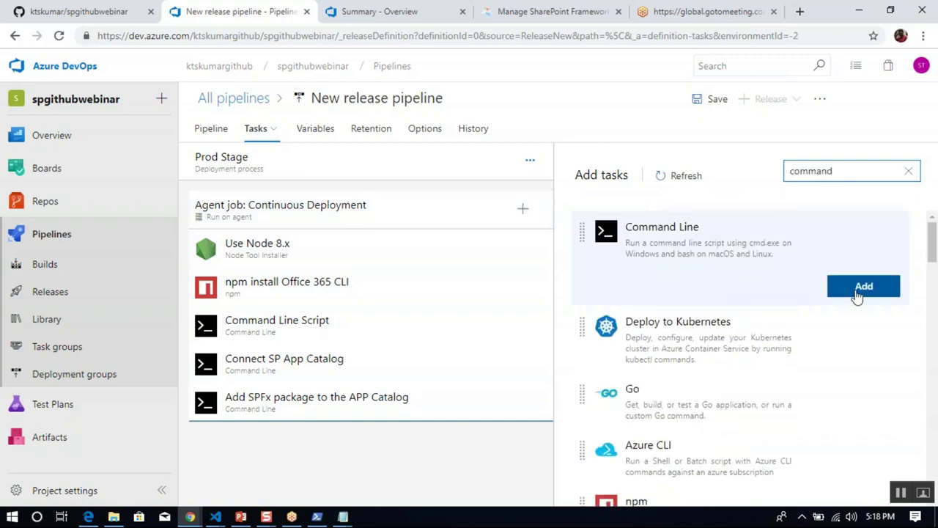
pyautogui.click(858, 292)
pyautogui.click(404, 439)
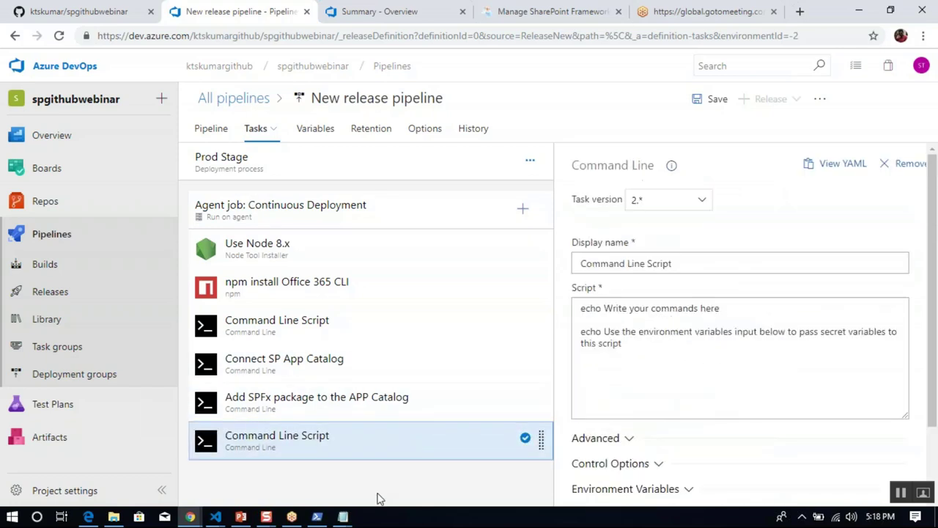
# Rename the new task to 'Deploy SPFx package', fixing the typos along the way.
pyautogui.click(673, 263)
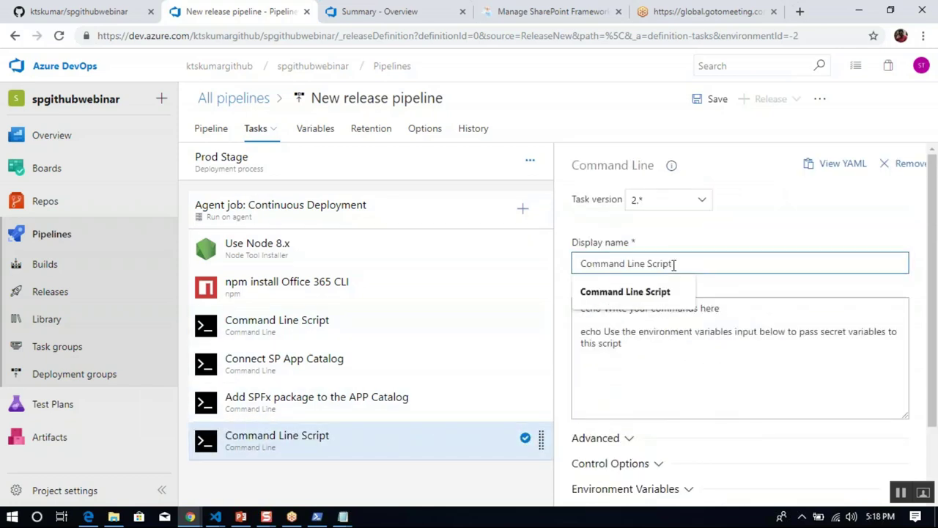
pyautogui.hotkey('ctrl', 'a')
pyautogui.write('dEPLOYE')
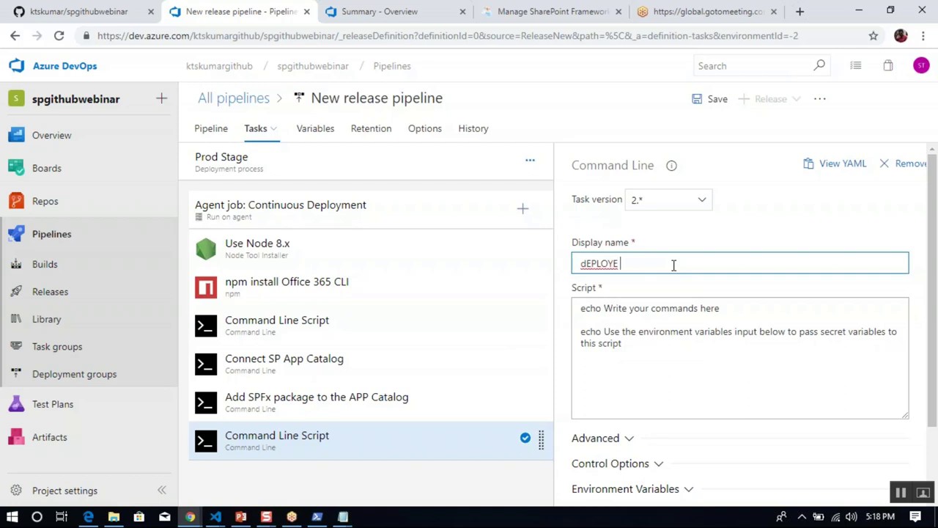
pyautogui.hotkey('ctrl', 'a')
pyautogui.press('BackSpace')
pyautogui.write('De')
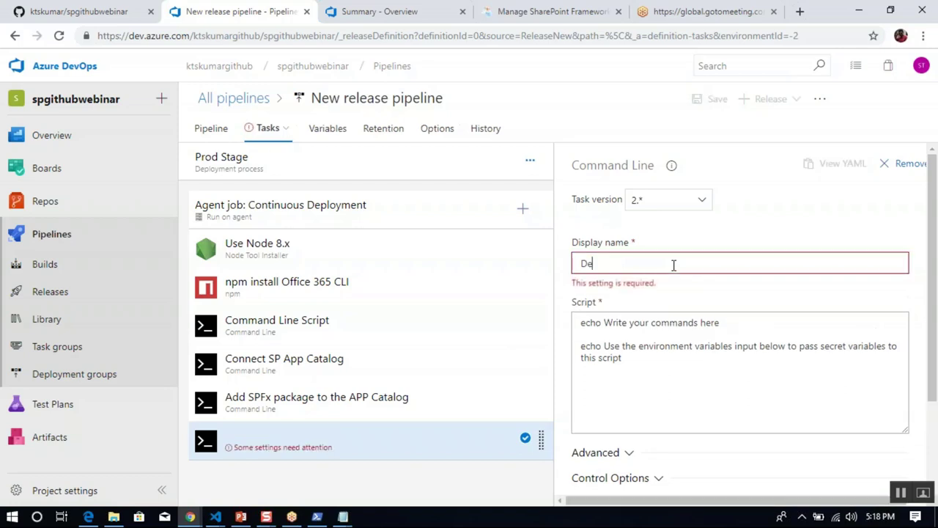
pyautogui.write('ploy ')
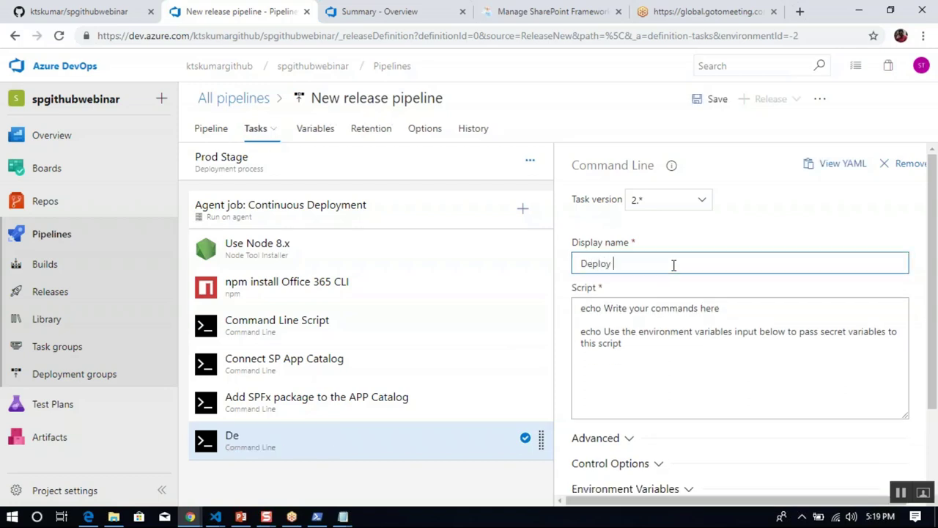
pyautogui.write('SPFx a')
pyautogui.press('BackSpace')
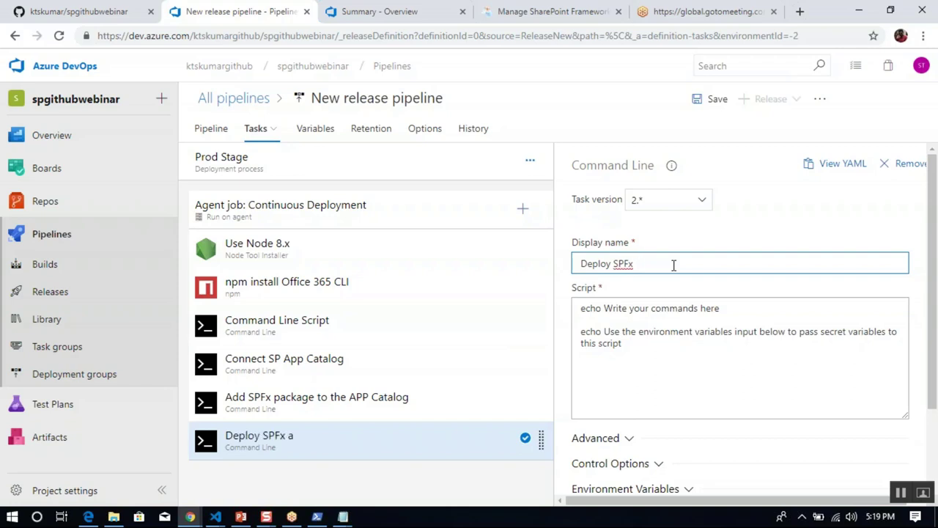
pyautogui.write('pcakage')
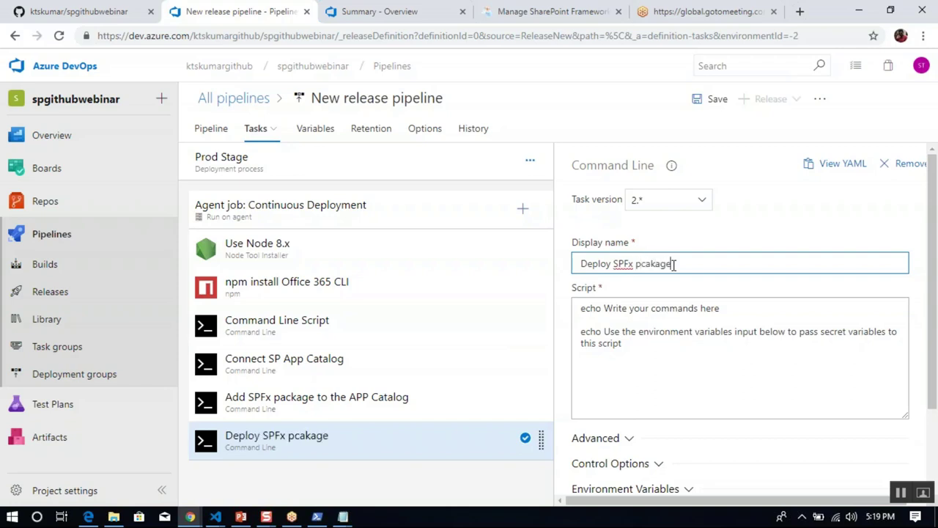
pyautogui.click(639, 264)
pyautogui.press('Delete')
pyautogui.press('Right')
pyautogui.write('c')
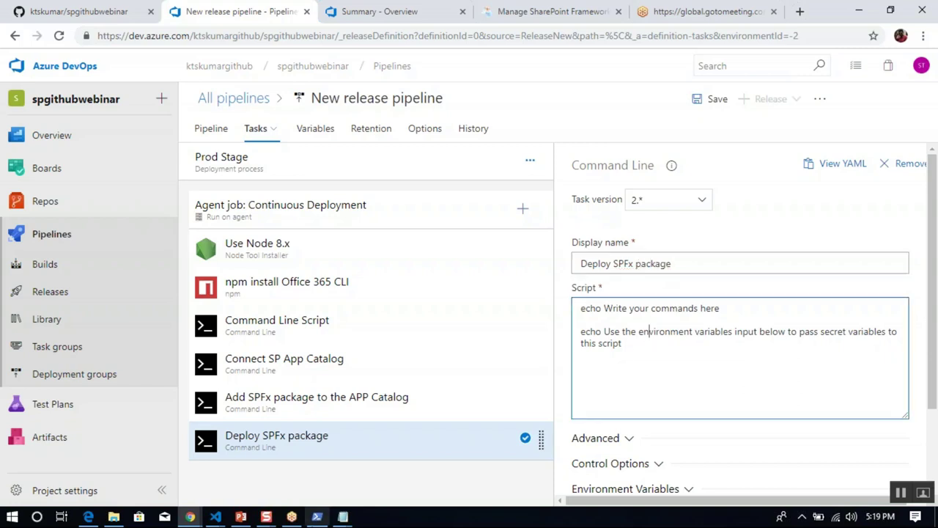
# Paste the o365 spo app deploy command from the notes as the task's script.
pyautogui.click(342, 516)
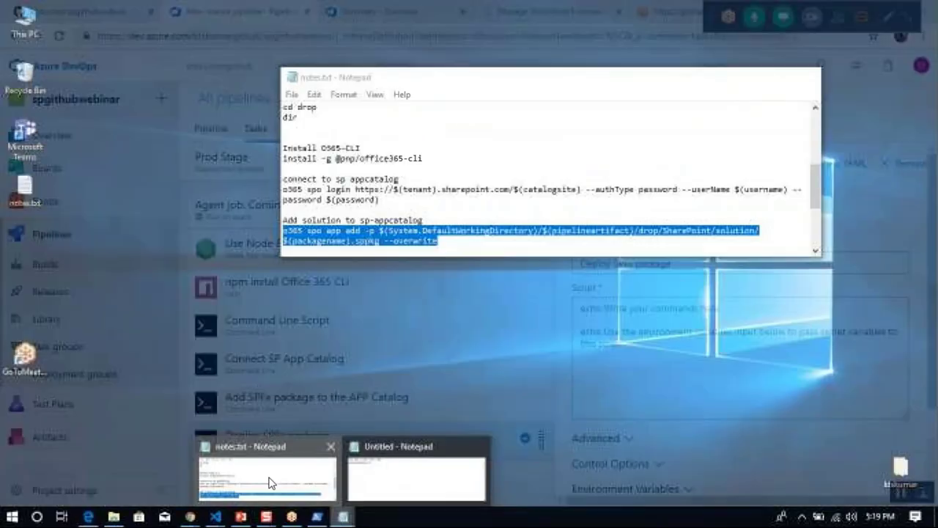
pyautogui.click(268, 476)
pyautogui.click(455, 249)
pyautogui.scroll(-1, 455, 250)
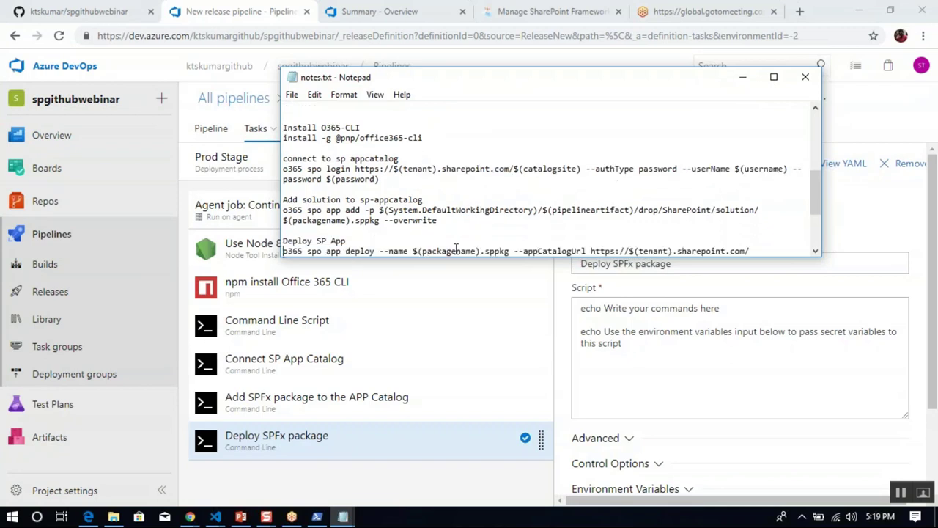
pyautogui.hotkey('shift', 'Down')
pyautogui.hotkey('shift', 'End')
pyautogui.hotkey('ctrl', 'c')
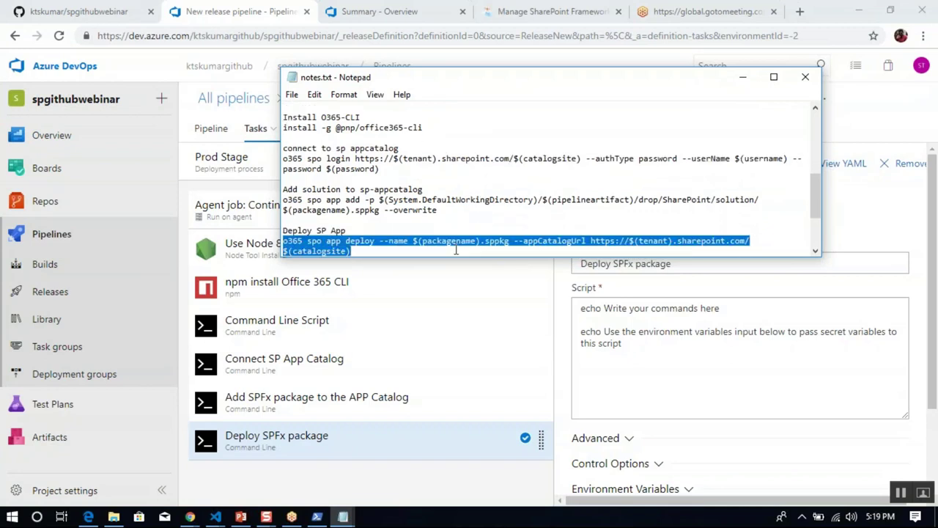
pyautogui.click(628, 346)
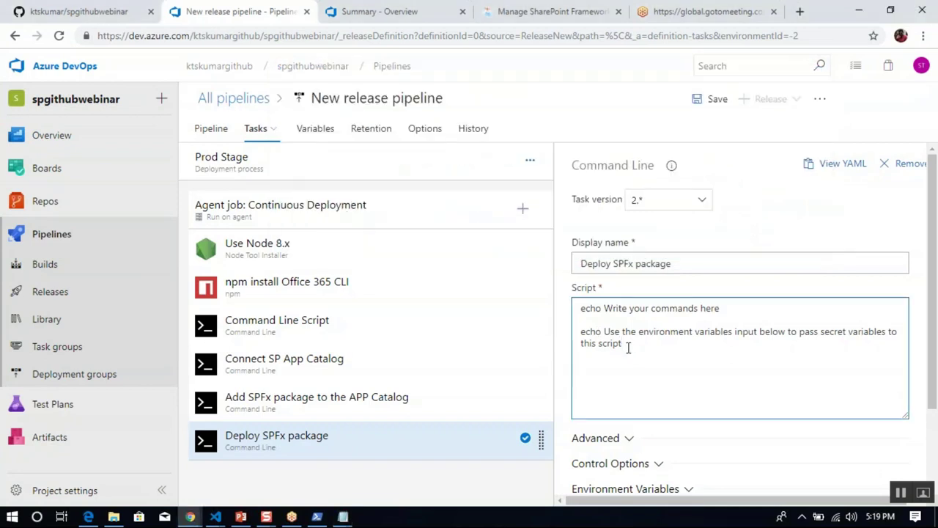
pyautogui.hotkey('ctrl', 'a')
pyautogui.hotkey('ctrl', 'v')
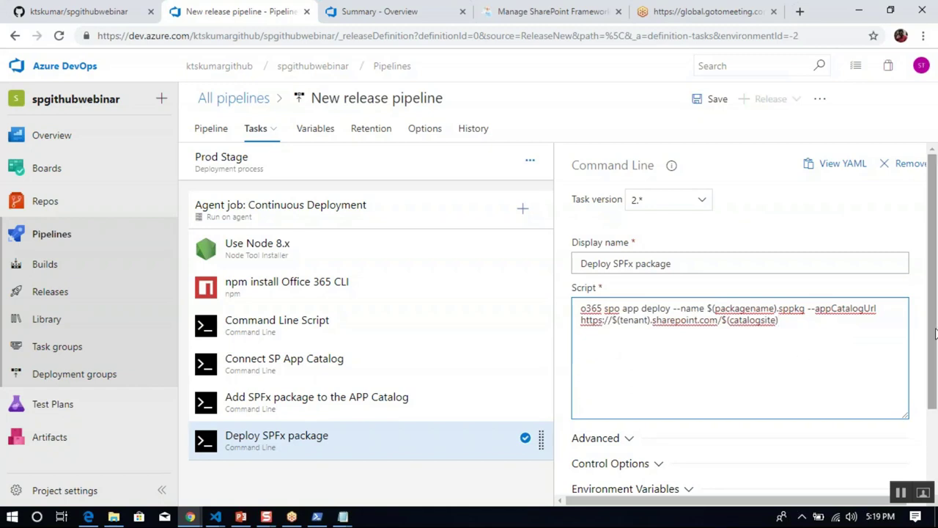
pyautogui.scroll(-1, 935, 334)
pyautogui.scroll(1, 935, 334)
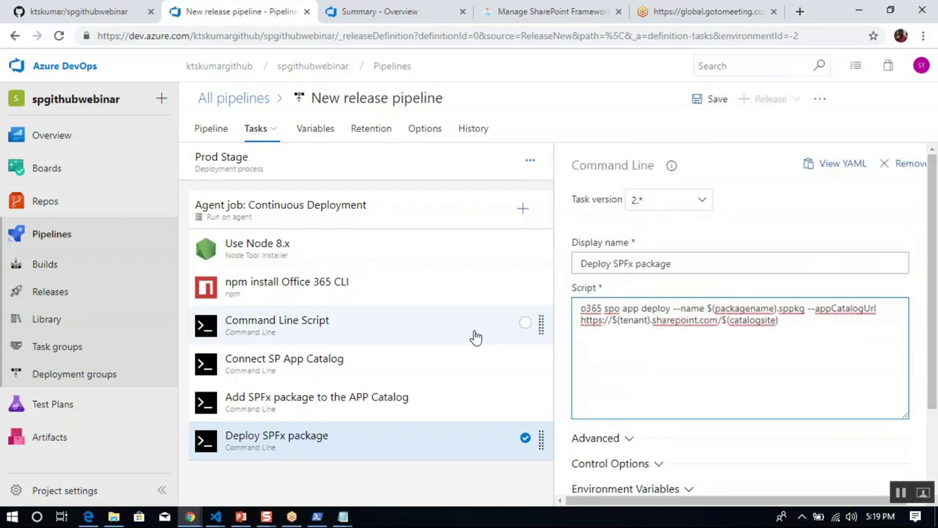
pyautogui.click(389, 263)
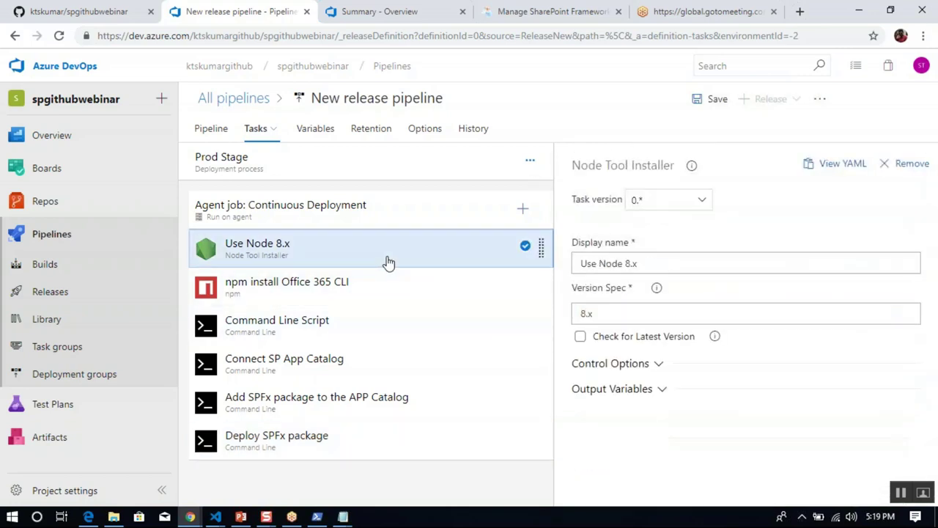
# Add a pipeline variable catalogsite with value sites/appcatalog.
pyautogui.click(317, 129)
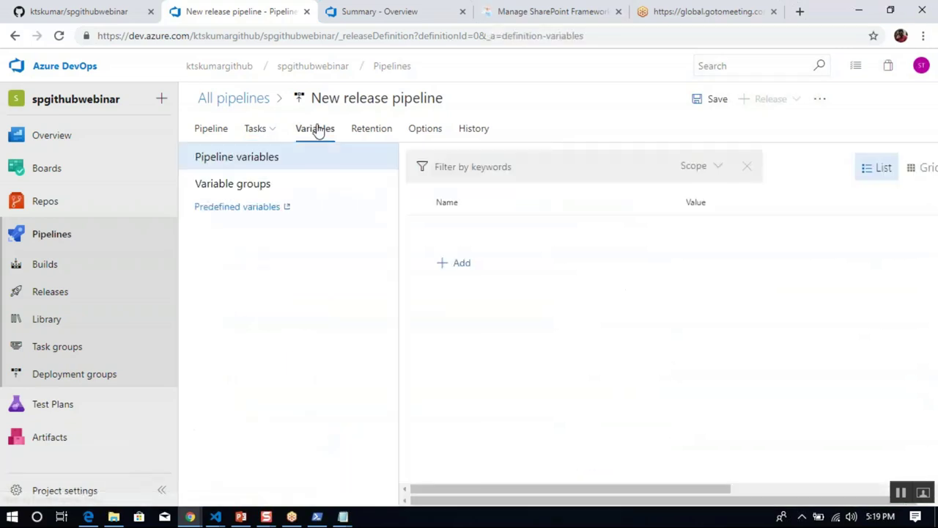
pyautogui.click(459, 264)
pyautogui.write('catalogsite')
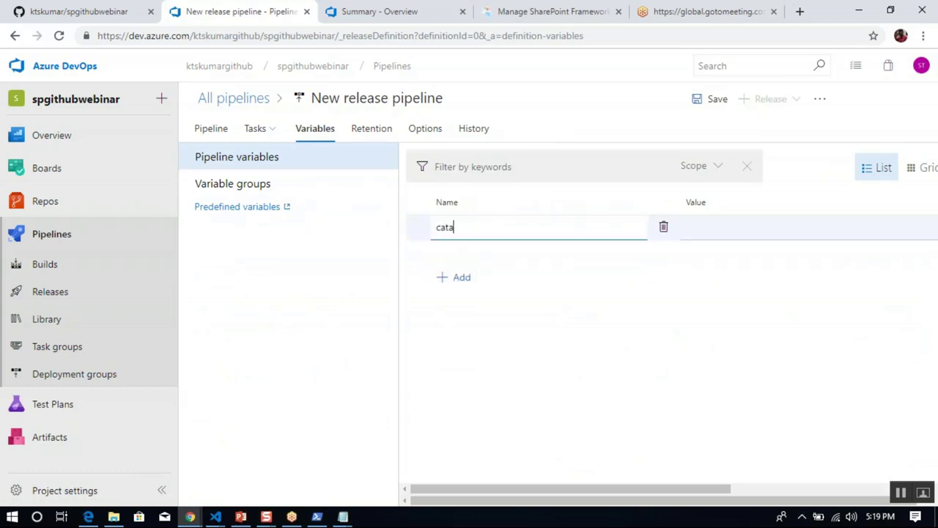
pyautogui.click(705, 228)
pyautogui.write('sites/appc')
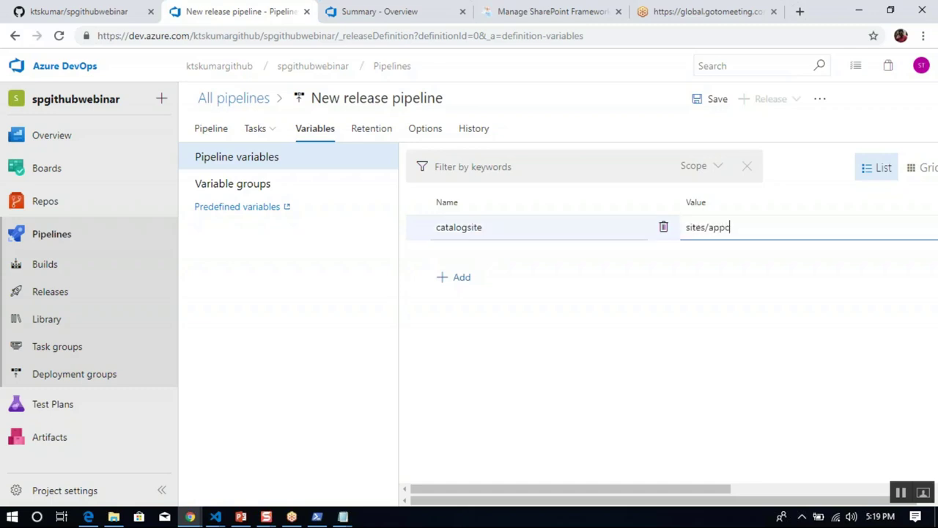
pyautogui.write('atalog')
# Add a packagename variable set to spgithubwebinar-webpart.sppkg, copied from File Explorer.
pyautogui.click(462, 279)
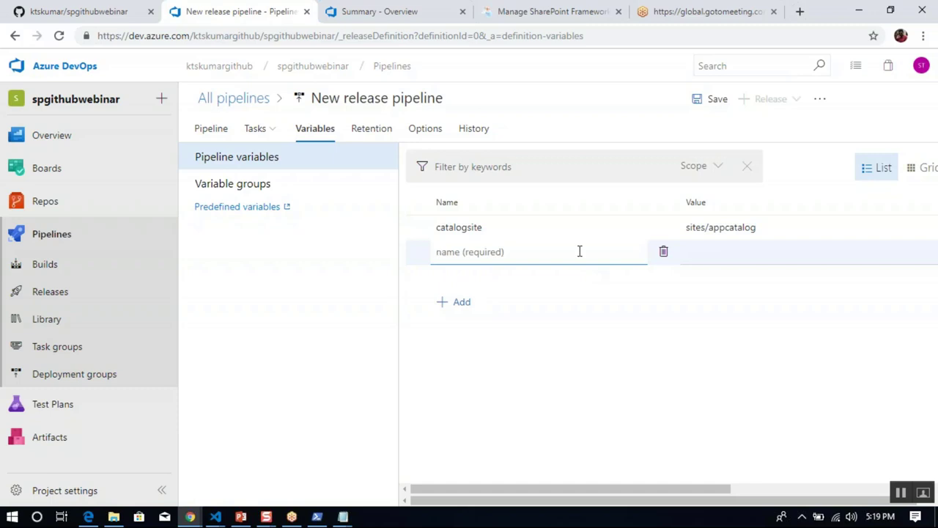
pyautogui.write('packagename')
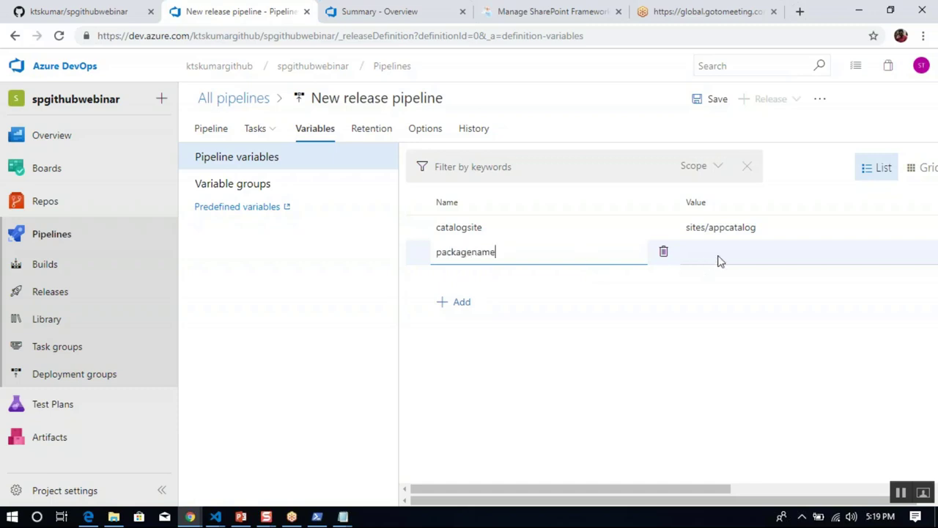
pyautogui.click(717, 258)
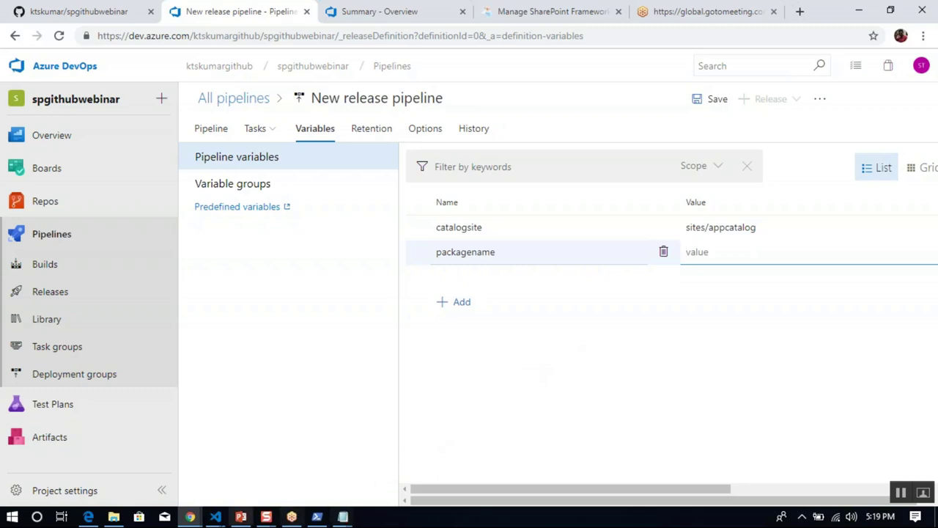
pyautogui.click(115, 517)
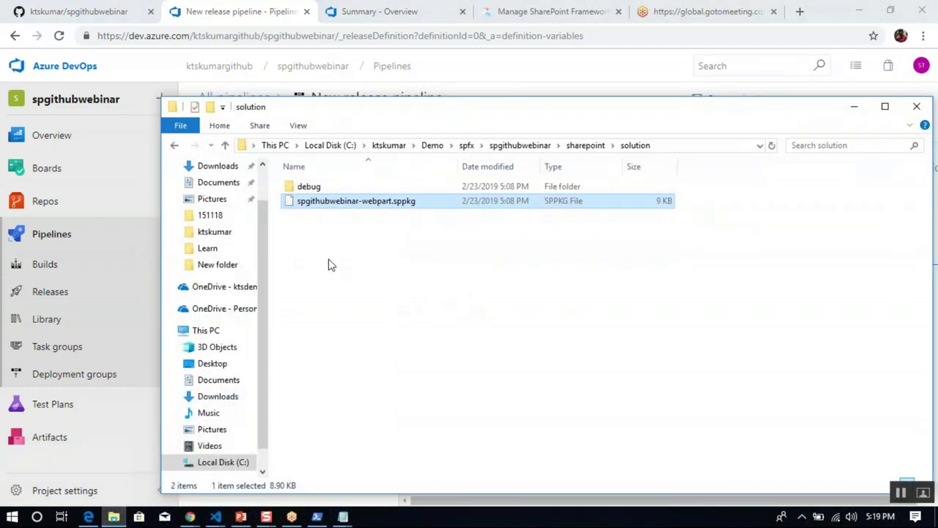
pyautogui.rightClick(354, 206)
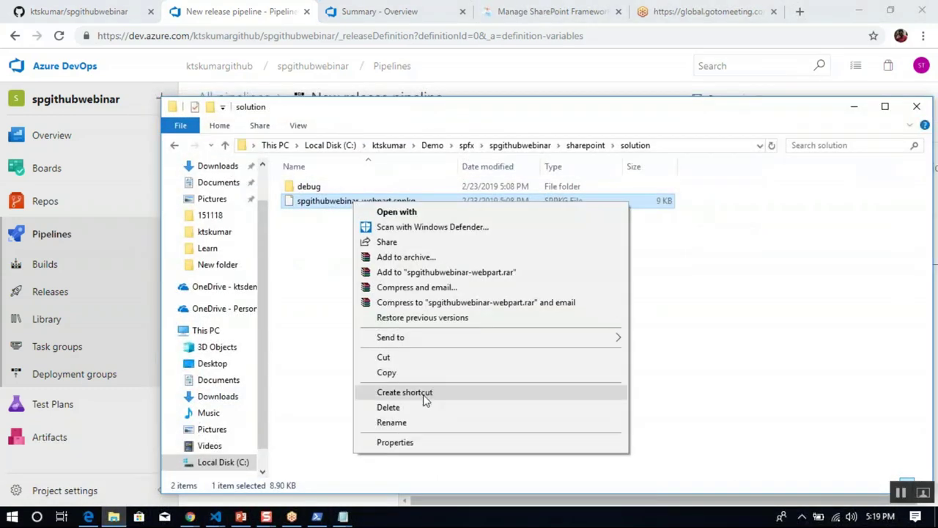
pyautogui.click(419, 423)
pyautogui.hotkey('ctrl', 'a')
pyautogui.hotkey('ctrl', 'c')
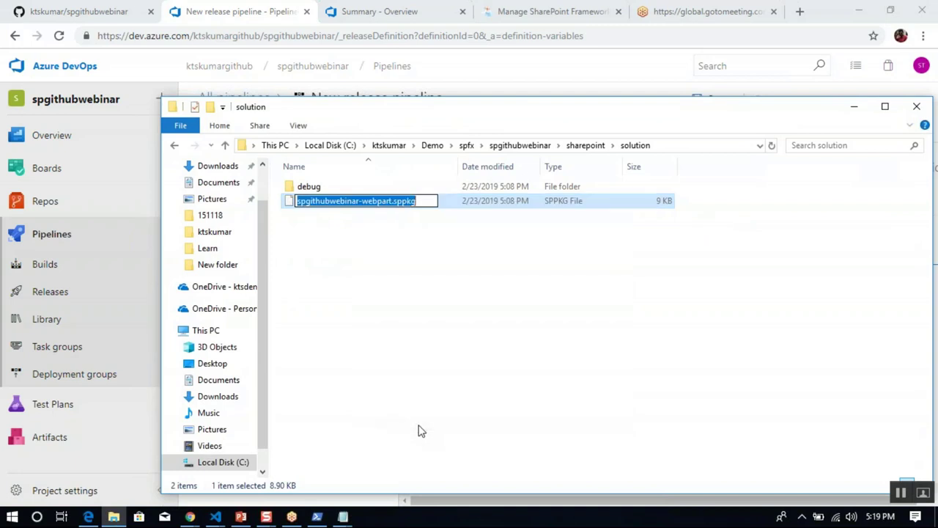
pyautogui.click(854, 106)
pyautogui.hotkey('ctrl', 'v')
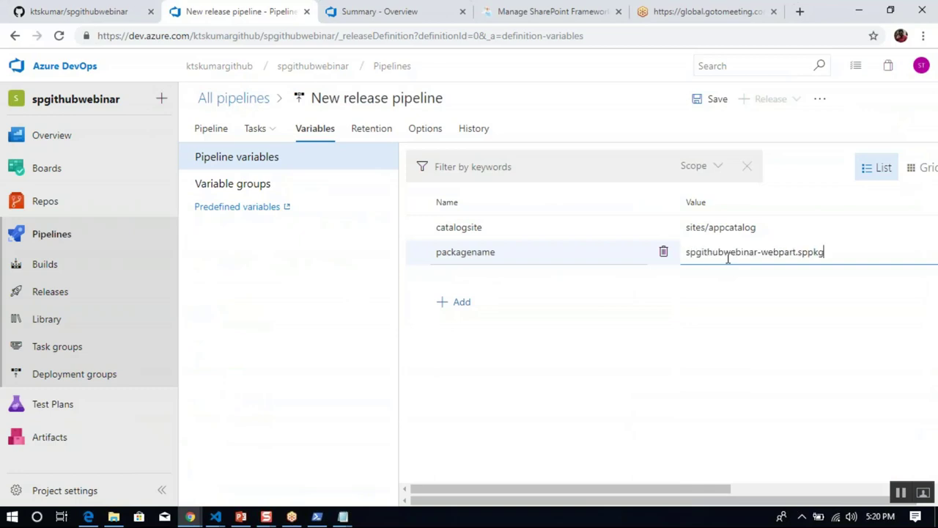
# Add a username variable holding the tenant account's e-mail address.
pyautogui.click(461, 311)
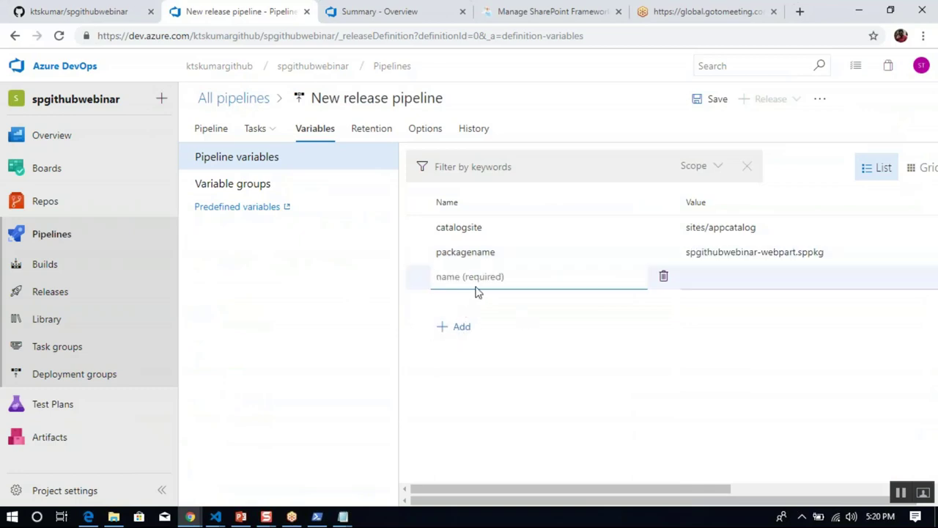
pyautogui.write('pa')
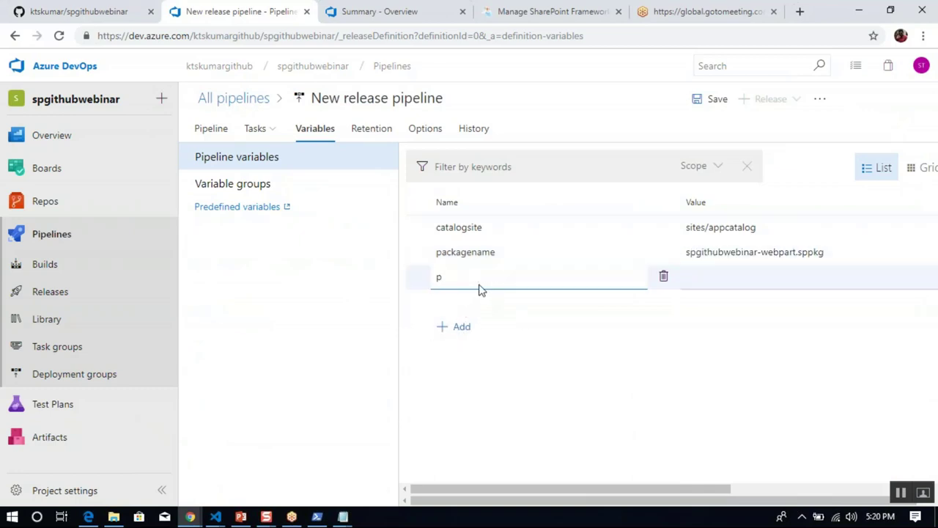
pyautogui.press('BackSpace')
pyautogui.write('username')
pyautogui.click(723, 283)
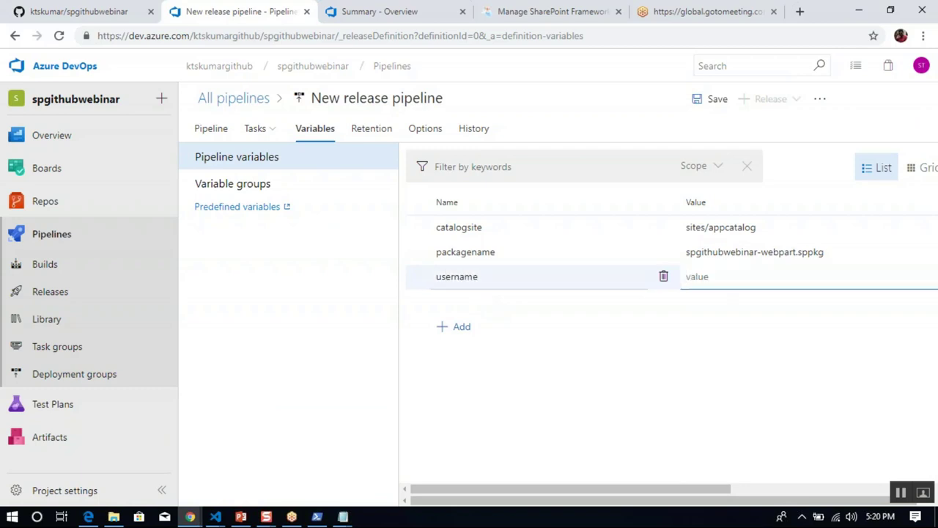
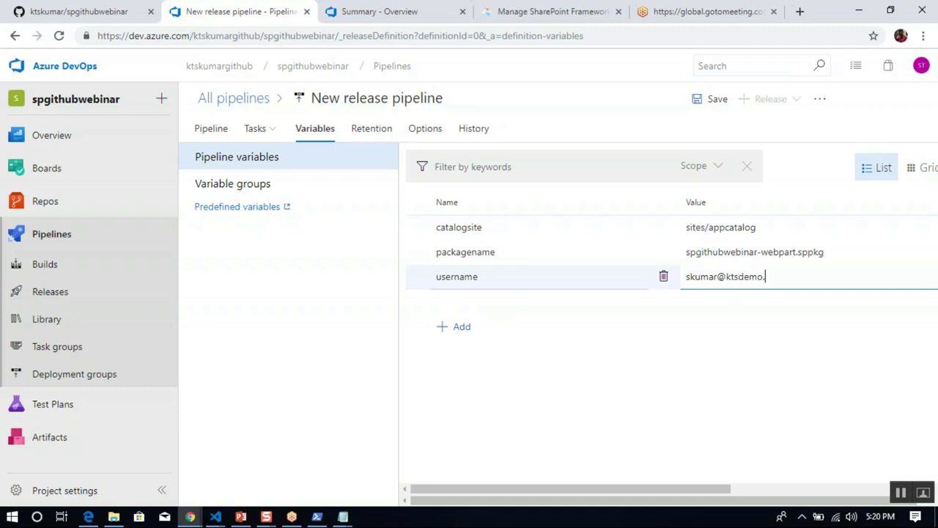
# Add a password variable, mark it secret, and enter the account password.
pyautogui.click(452, 327)
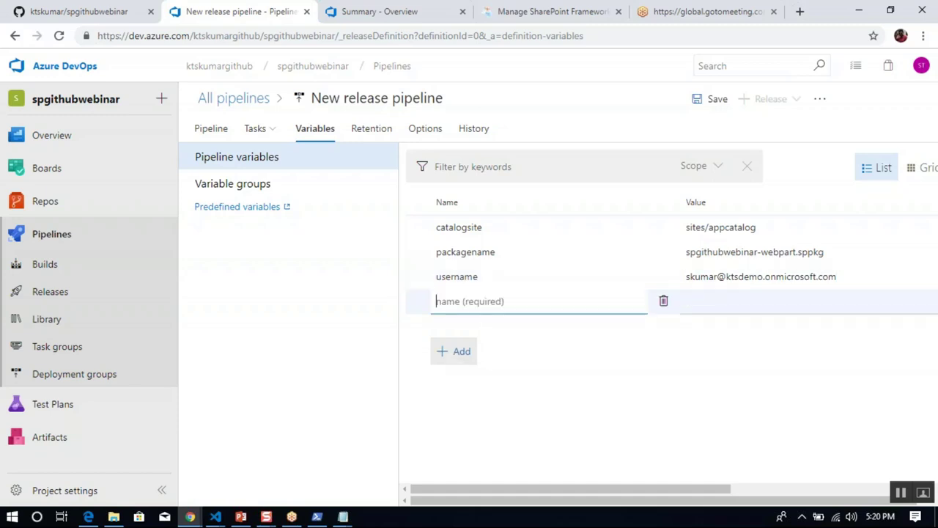
pyautogui.write('password')
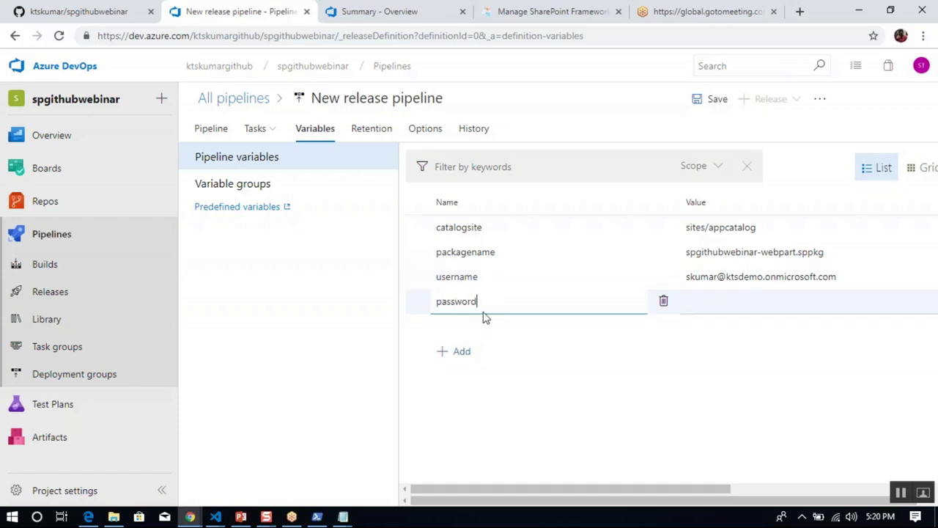
pyautogui.moveTo(570, 486); pyautogui.dragTo(637, 486)
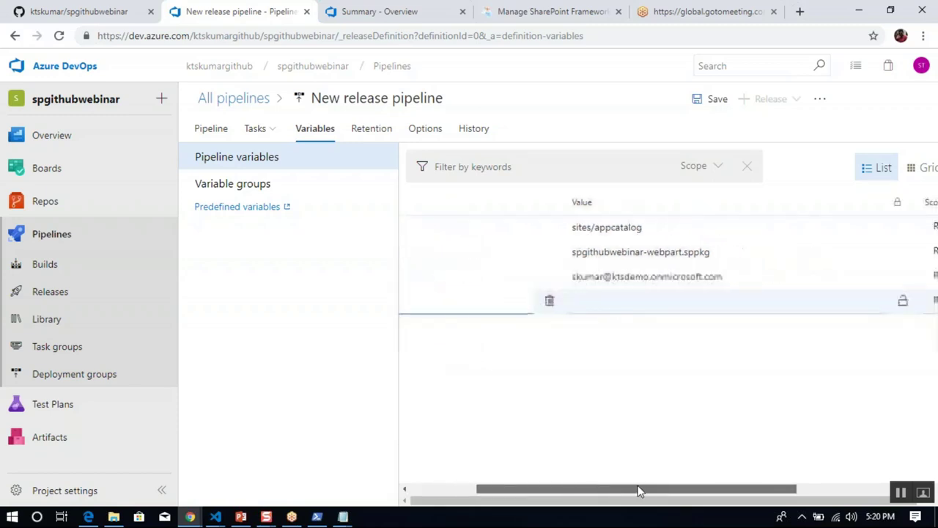
pyautogui.click(902, 301)
pyautogui.click(720, 306)
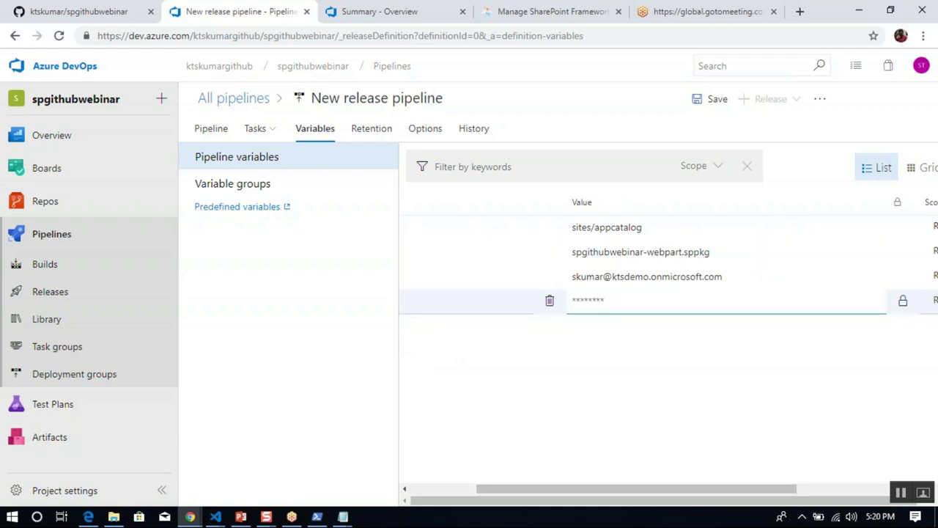
pyautogui.write('••')
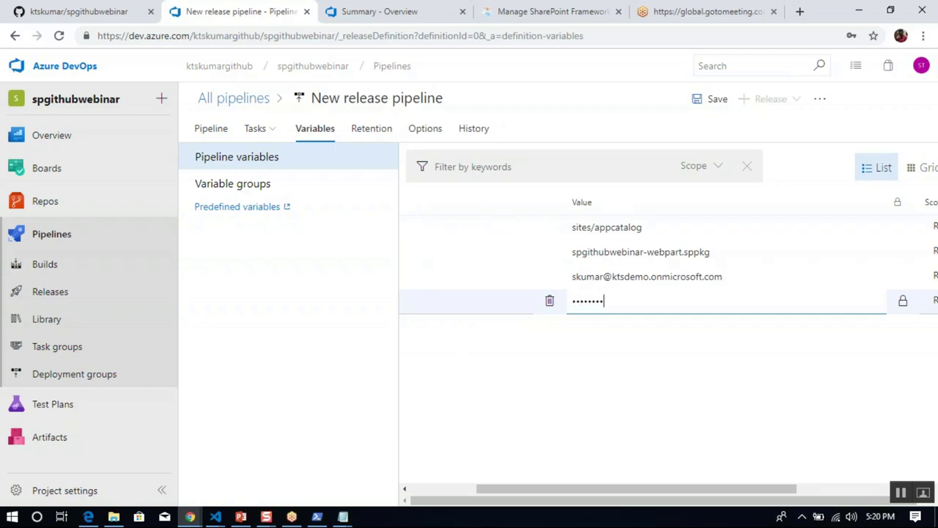
pyautogui.moveTo(696, 489); pyautogui.dragTo(565, 486)
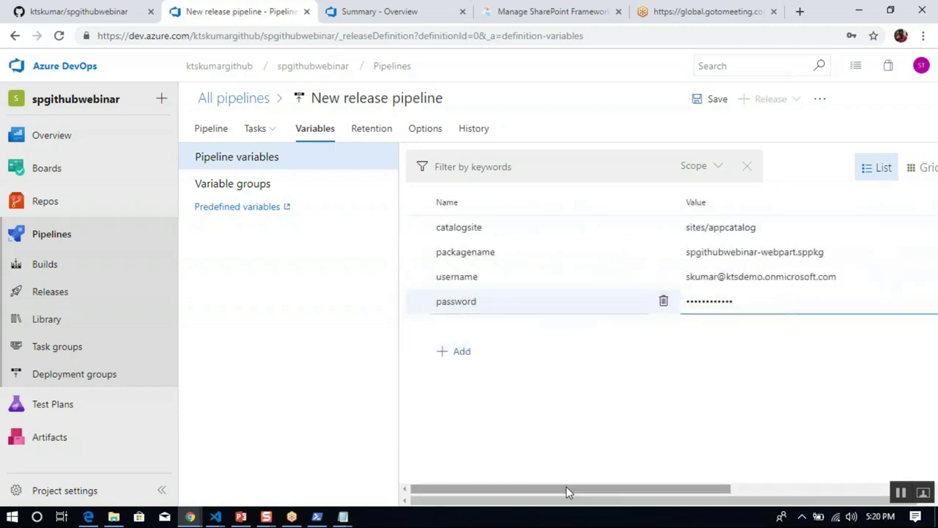
pyautogui.click(457, 352)
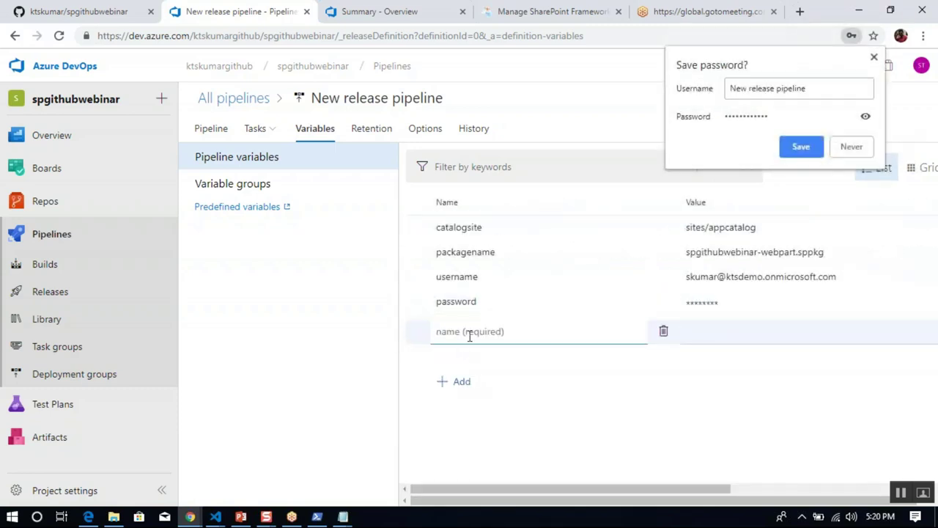
# Add tenant = ktsdemo, stay on the page at the leave prompt, and name the next variable pipelineartifact.
pyautogui.write('tenant')
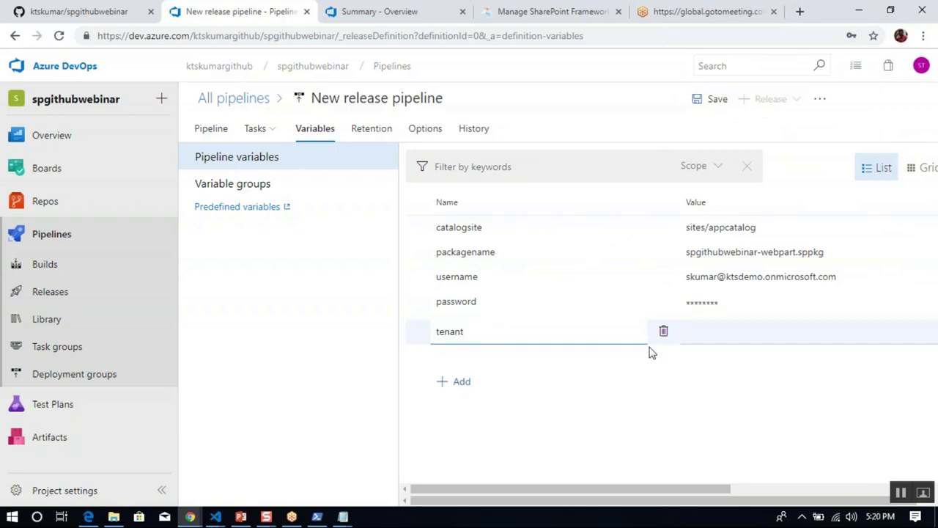
pyautogui.click(720, 334)
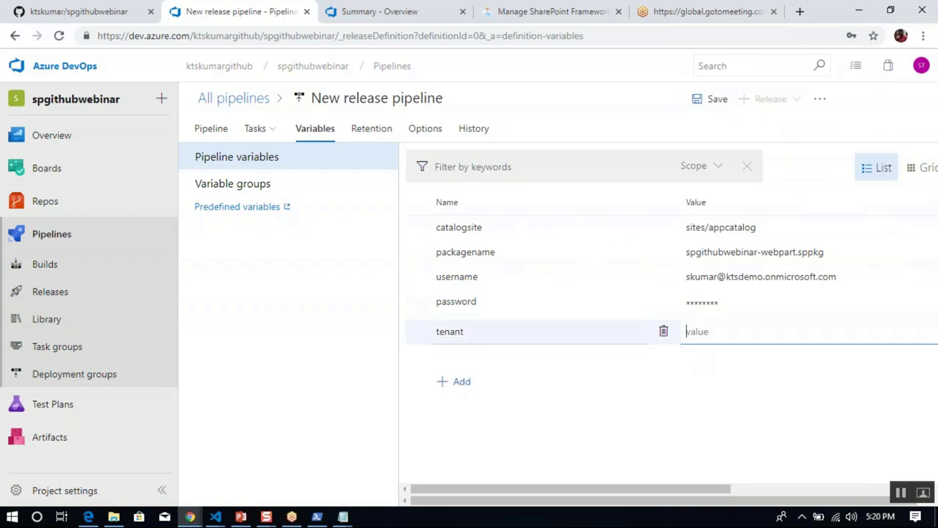
pyautogui.write('ktsdemo')
pyautogui.click(462, 383)
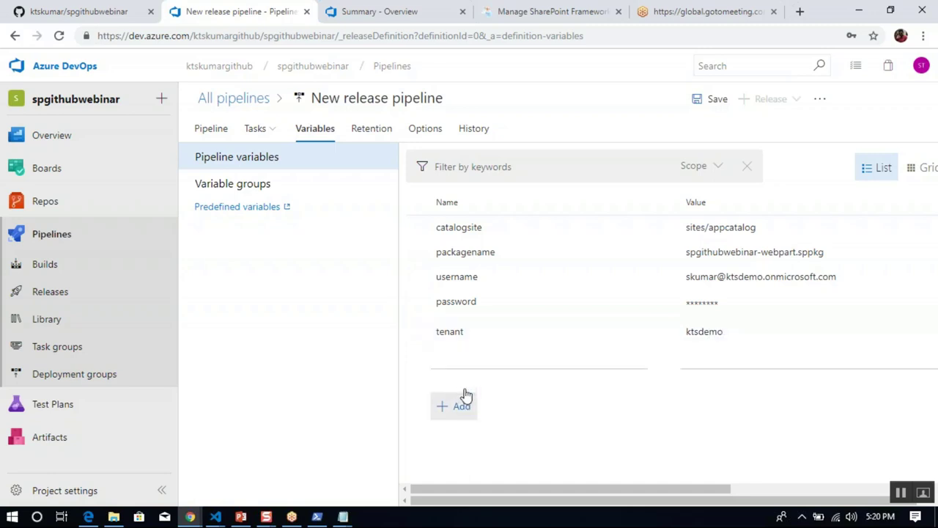
pyautogui.hotkey('alt', 'Left')
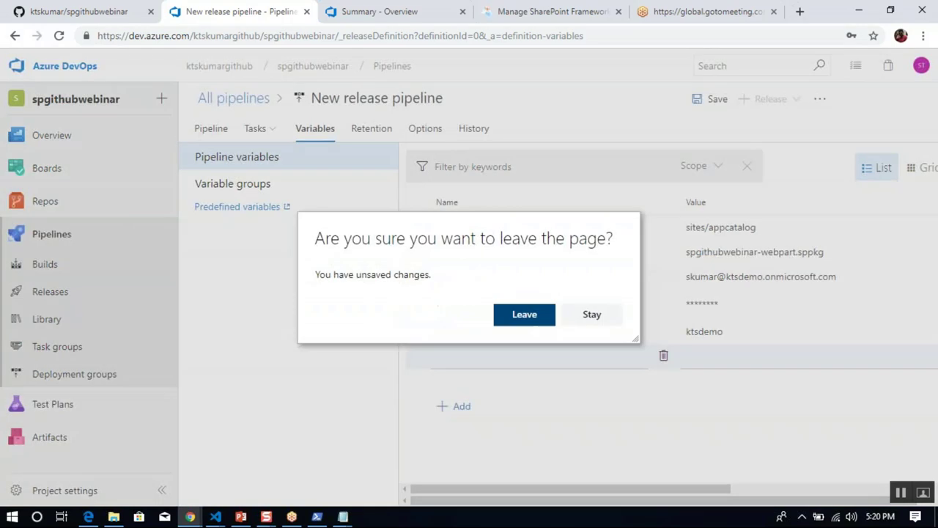
pyautogui.click(591, 316)
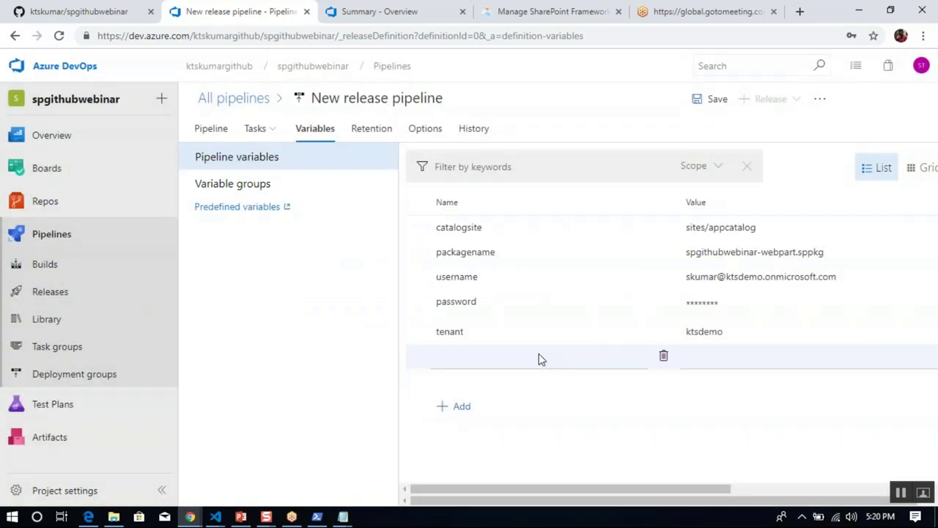
pyautogui.click(539, 355)
pyautogui.write('pipelineartifact')
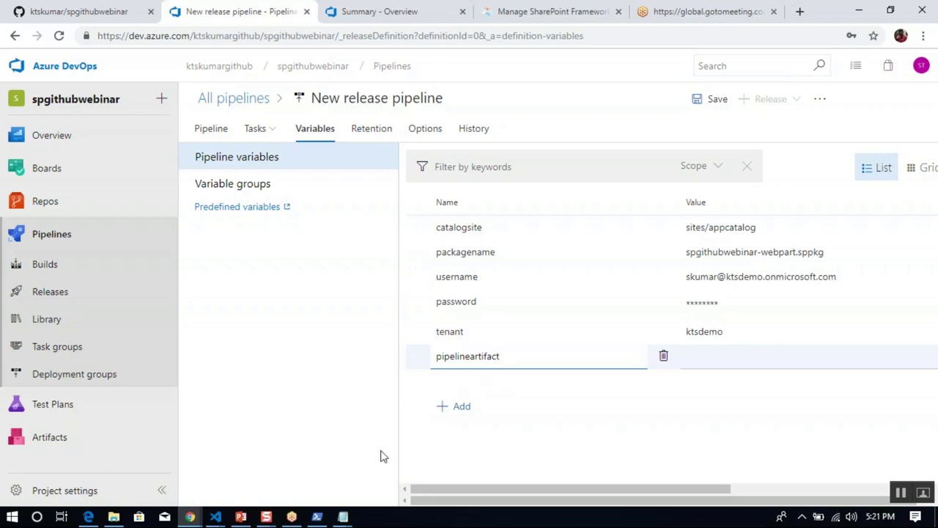
# Paste spgithubwebinar-CI from Notepad into pipelineartifact's value, then save and confirm the release pipeline.
pyautogui.moveTo(341, 515)
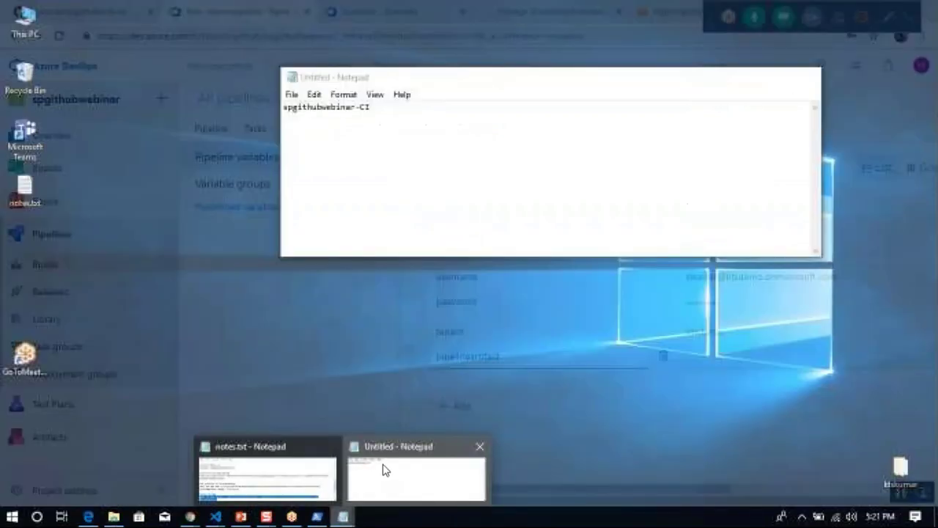
pyautogui.click(384, 470)
pyautogui.hotkey('ctrl', 'a')
pyautogui.hotkey('ctrl', 'c')
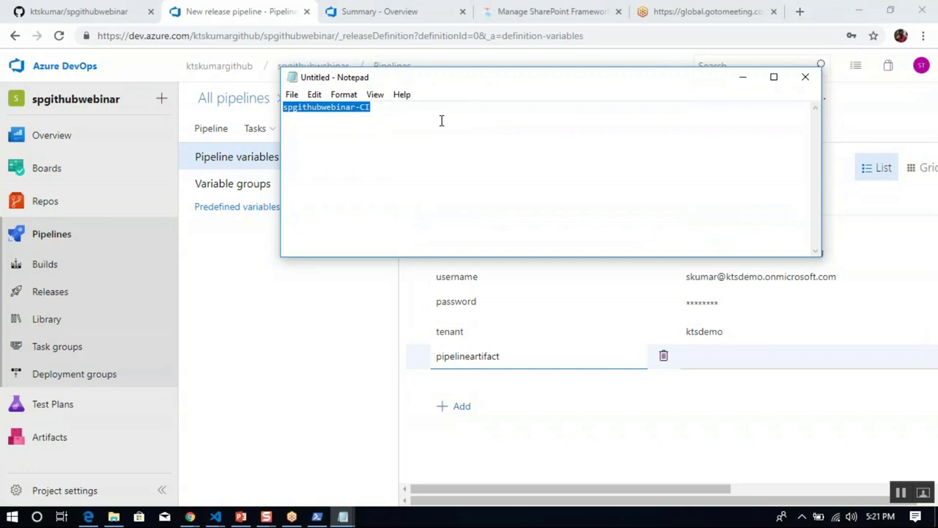
pyautogui.click(724, 362)
pyautogui.hotkey('ctrl', 'v')
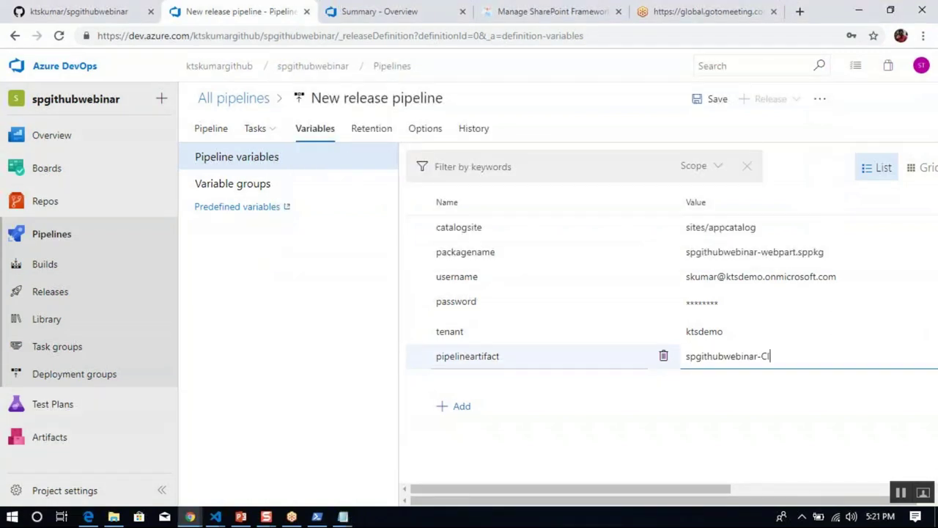
pyautogui.click(718, 103)
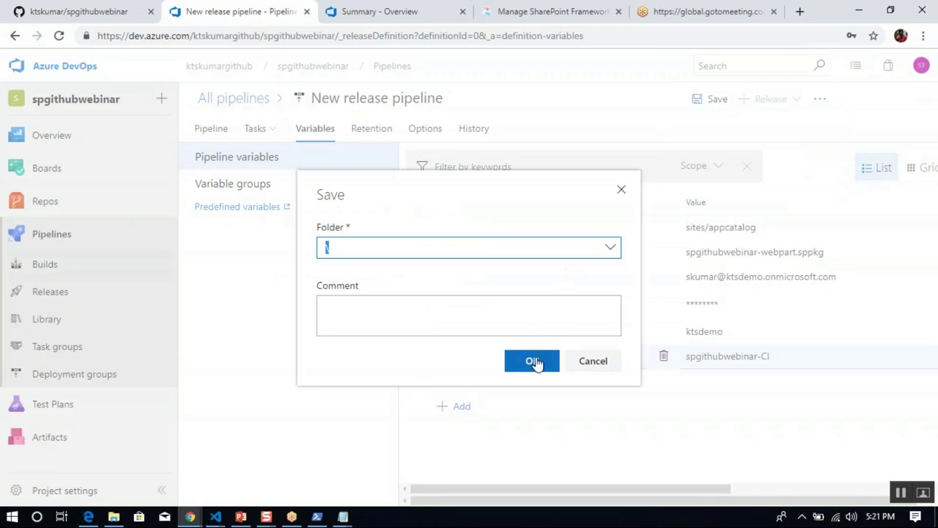
pyautogui.click(533, 362)
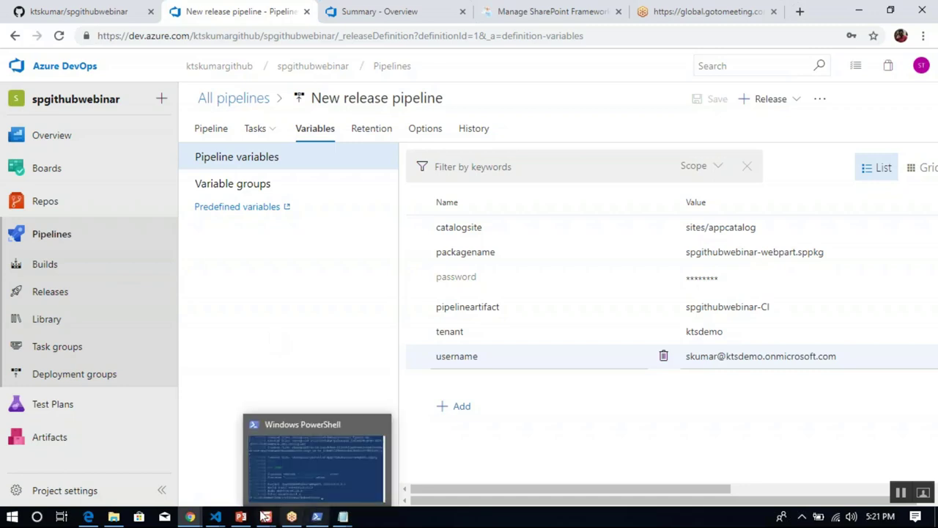
# In the spgithubwebinar project, open src/webparts/spGithubWebinar/SpGithubWebinarWebPart.ts and scroll its code.
pyautogui.click(220, 519)
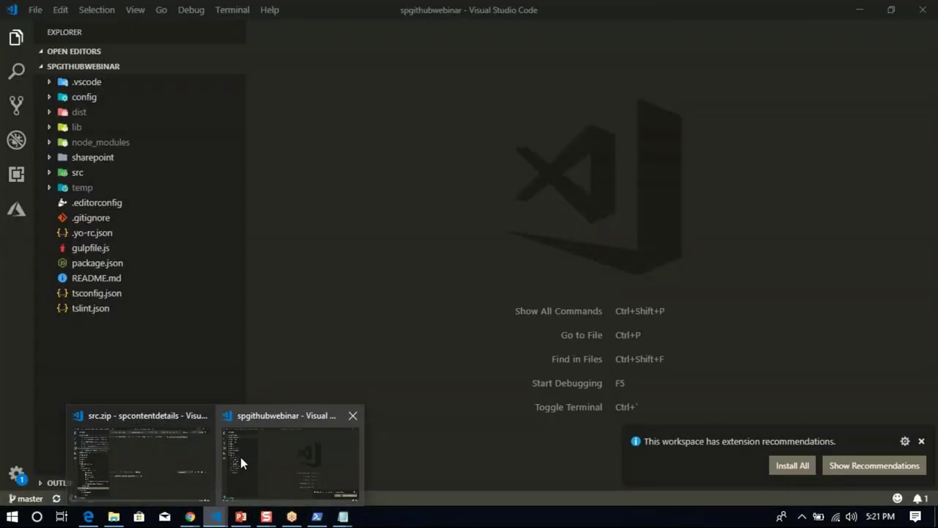
pyautogui.click(254, 460)
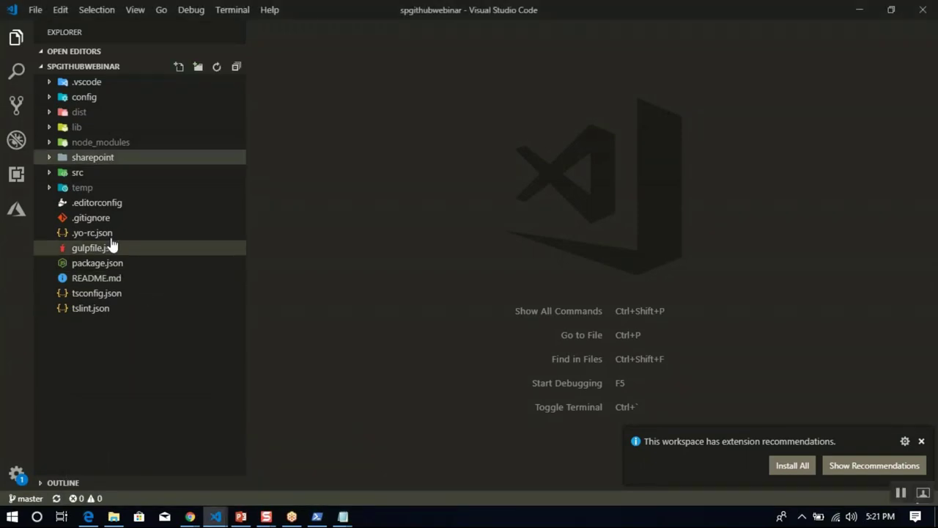
pyautogui.click(49, 174)
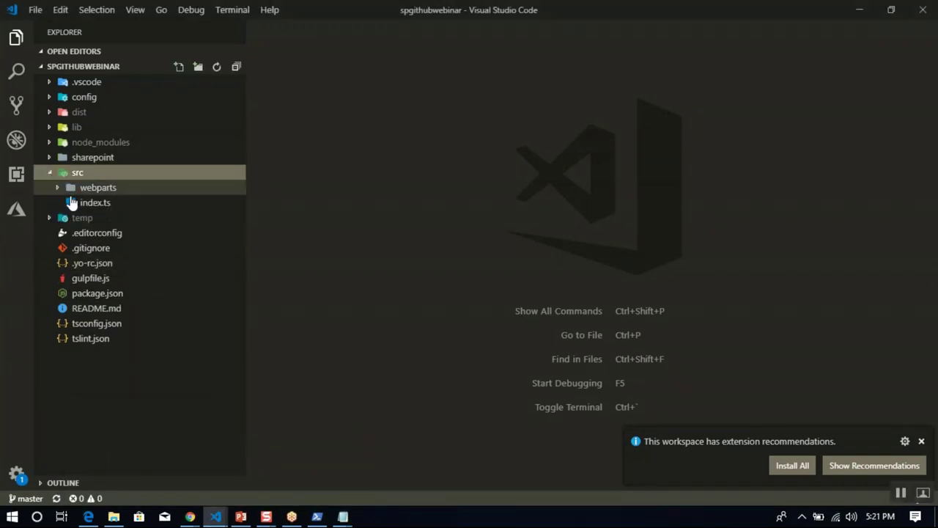
pyautogui.click(57, 189)
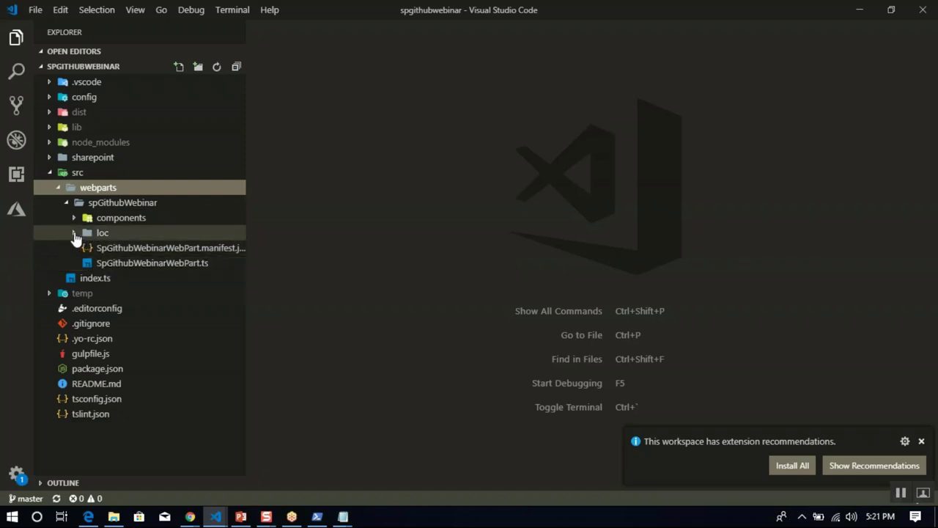
pyautogui.click(74, 234)
pyautogui.click(75, 233)
pyautogui.click(75, 218)
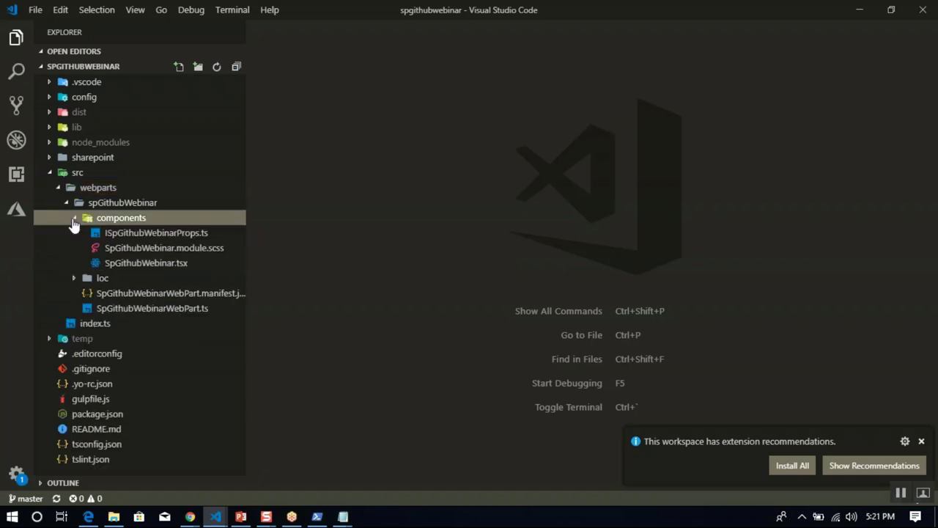
pyautogui.click(114, 308)
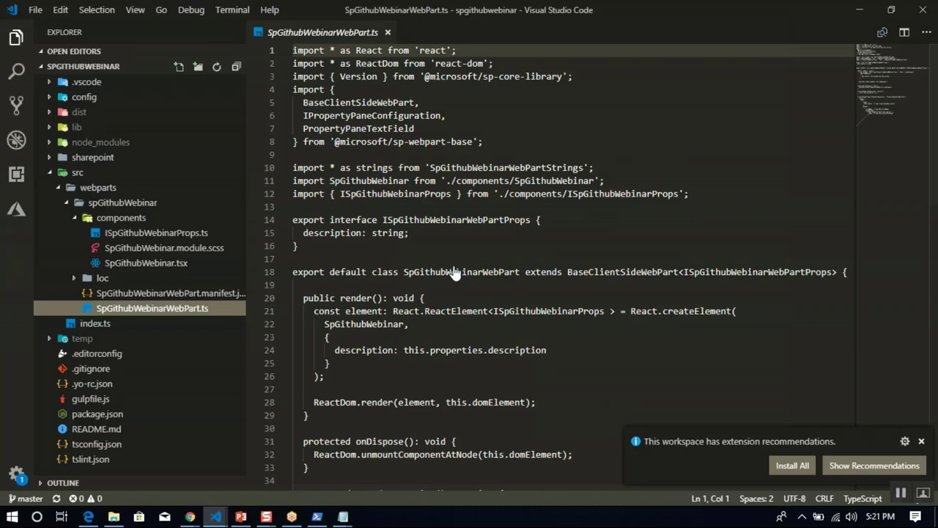
pyautogui.click(617, 344)
pyautogui.press('Down')
pyautogui.press('Down')
pyautogui.press('Down')
pyautogui.press('Down')
pyautogui.press('Down')
pyautogui.press('Down')
pyautogui.press('Down')
pyautogui.press('Down')
pyautogui.press('Down')
pyautogui.press('Down')
pyautogui.press('Down')
pyautogui.press('Down')
pyautogui.press('Down')
pyautogui.press('Down')
pyautogui.press('Down')
pyautogui.press('Down')
pyautogui.press('Down')
pyautogui.press('Down')
pyautogui.press('Down')
pyautogui.press('Down')
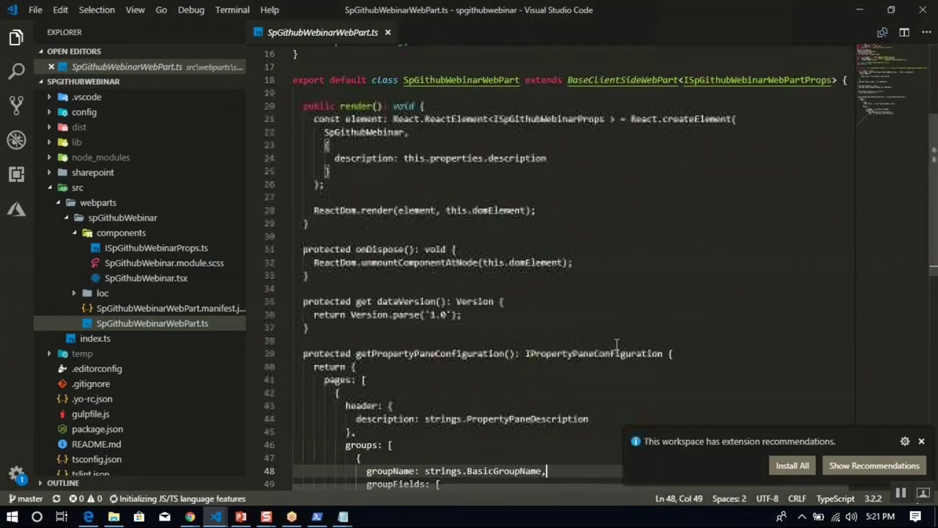
pyautogui.press('Down')
pyautogui.press('Down')
pyautogui.press('Down')
pyautogui.press('Down')
pyautogui.press('Down')
pyautogui.press('Down')
pyautogui.press('Down')
pyautogui.press('Down')
pyautogui.press('Down')
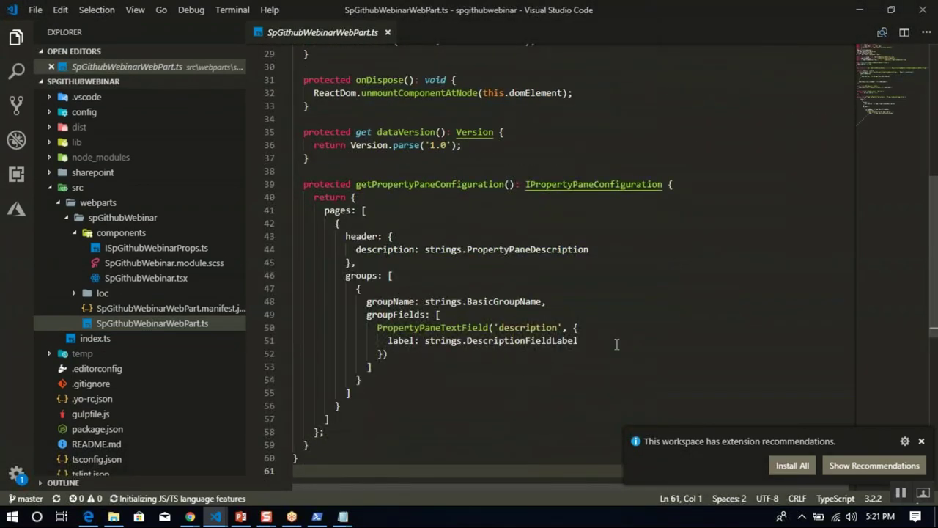
# Rewrite line 13 of SpGithubWebinar.tsx to 'Welcome to webinar on SPFx and GitHub with Azure Devops!' and save.
pyautogui.click(161, 279)
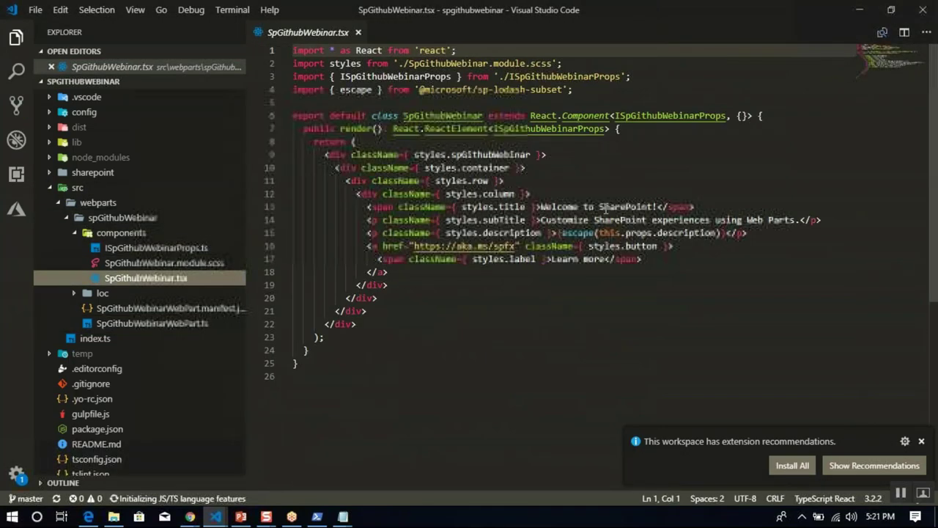
pyautogui.click(655, 207)
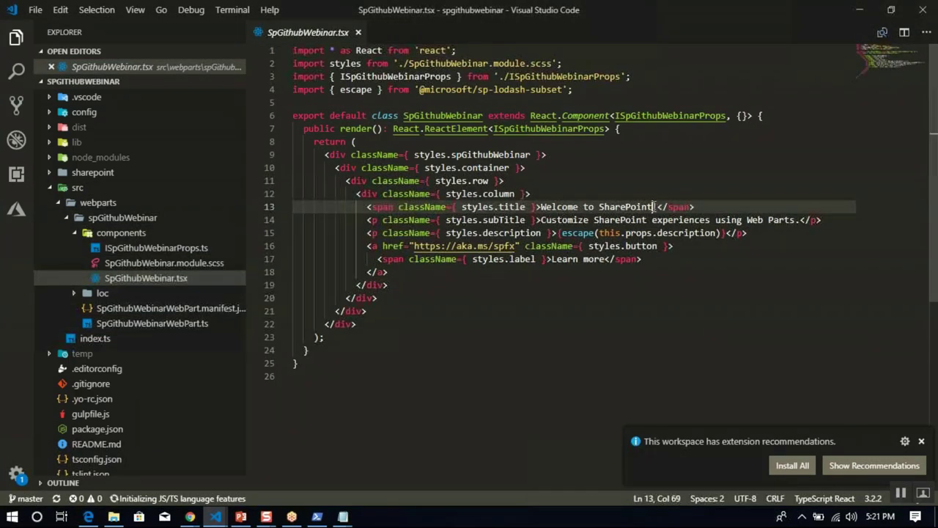
pyautogui.write('!')
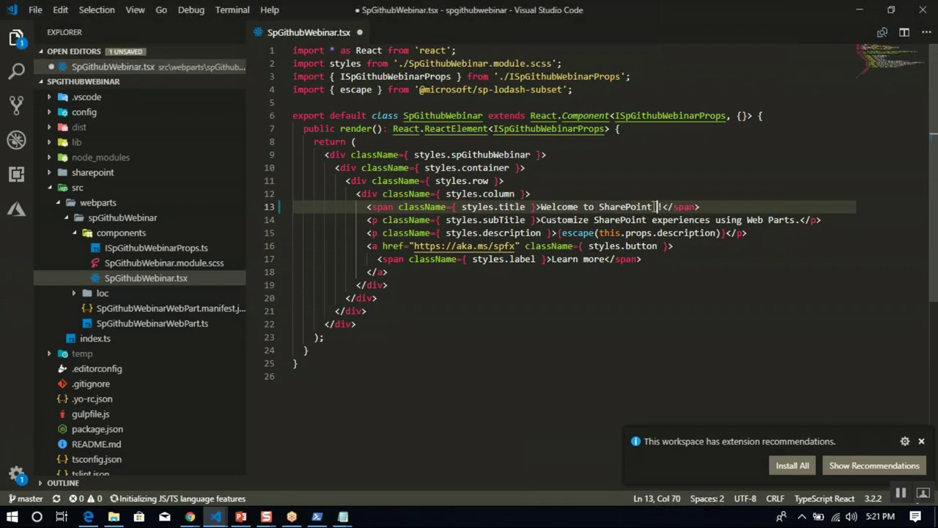
pyautogui.press('Left')
pyautogui.write('Framewor')
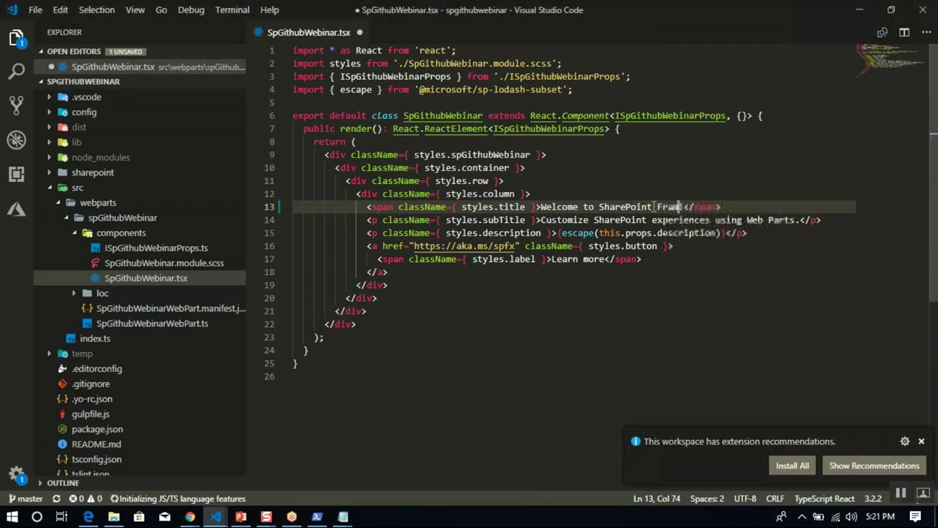
pyautogui.write('k')
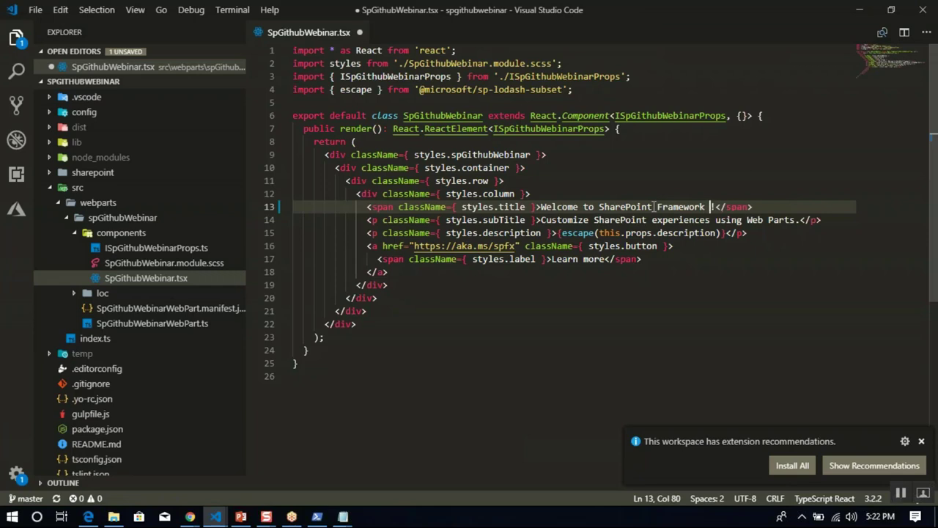
pyautogui.press('BackSpace')
pyautogui.press('BackSpace')
pyautogui.press('BackSpace')
pyautogui.press('BackSpace')
pyautogui.press('BackSpace')
pyautogui.press('BackSpace')
pyautogui.press('BackSpace')
pyautogui.press('BackSpace')
pyautogui.press('BackSpace')
pyautogui.press('BackSpace')
pyautogui.press('BackSpace')
pyautogui.press('BackSpace')
pyautogui.press('BackSpace')
pyautogui.press('BackSpace')
pyautogui.press('BackSpace')
pyautogui.press('BackSpace')
pyautogui.press('BackSpace')
pyautogui.press('BackSpace')
pyautogui.press('BackSpace')
pyautogui.press('BackSpace')
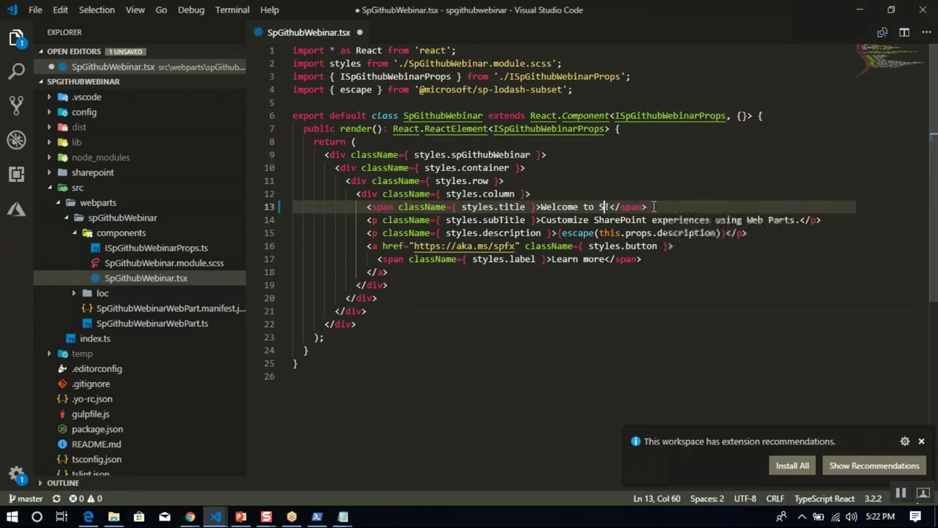
pyautogui.write('webinar oil')
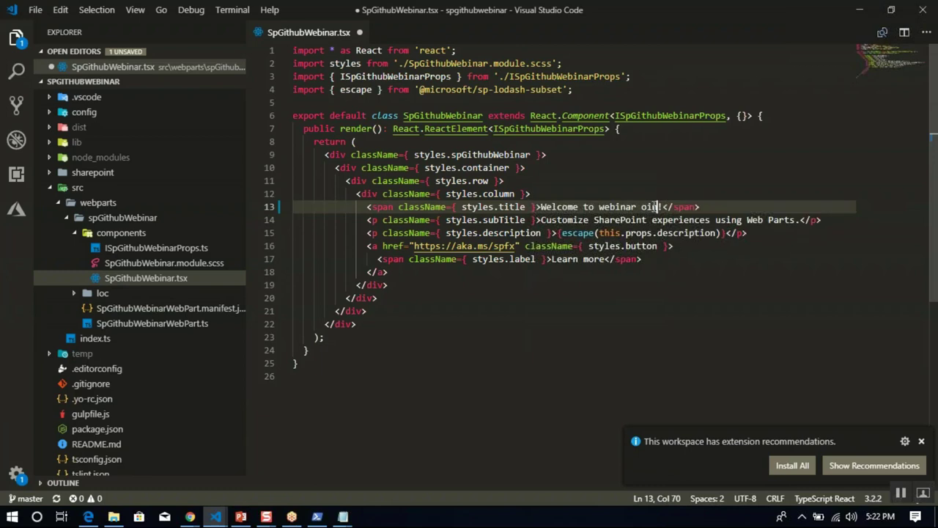
pyautogui.press('BackSpace')
pyautogui.write('n S')
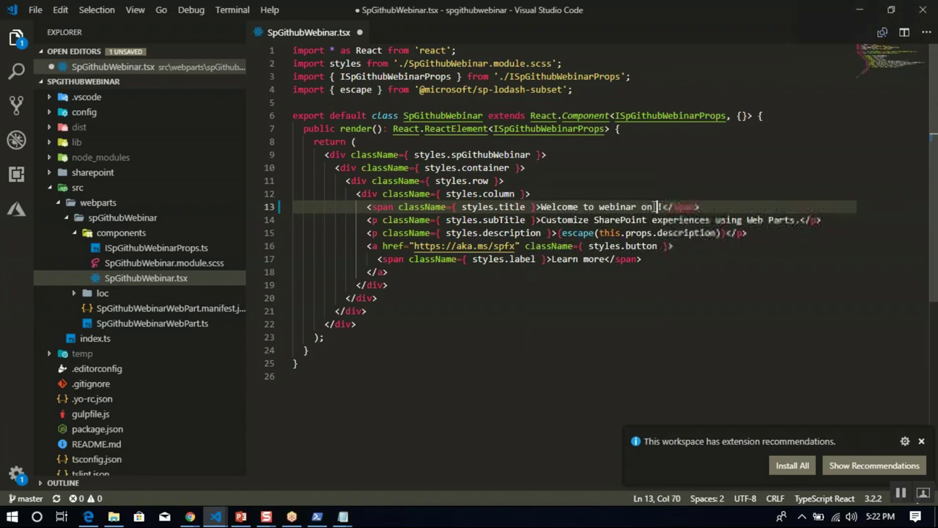
pyautogui.write('PFx and ')
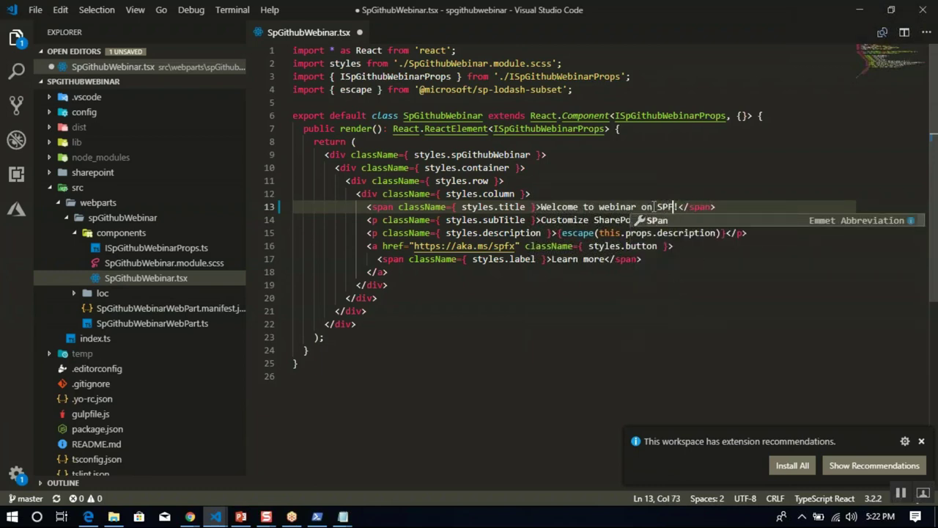
pyautogui.write('GitHub wi')
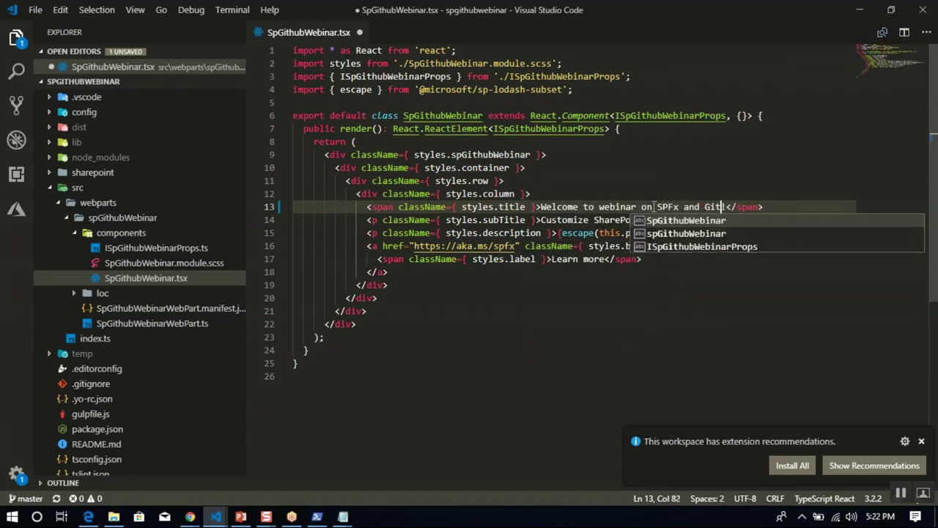
pyautogui.write('th Azure ')
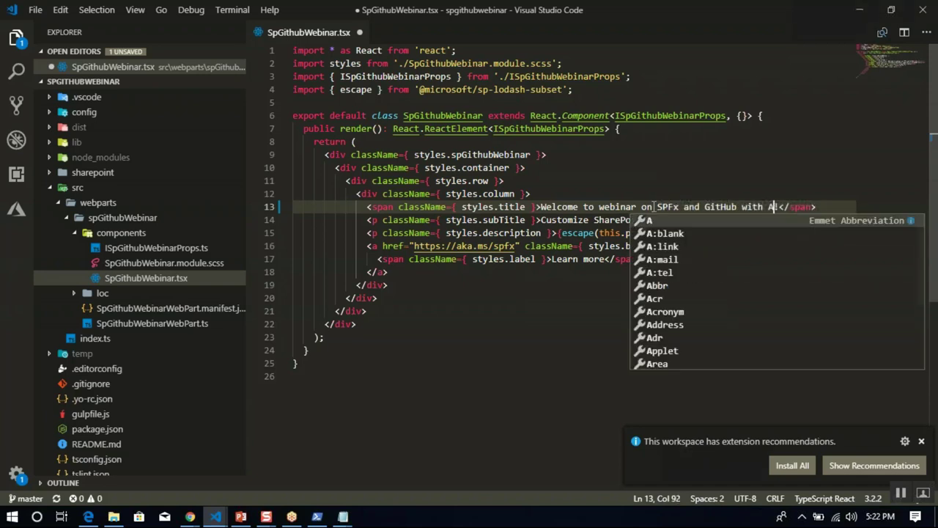
pyautogui.write('Devops')
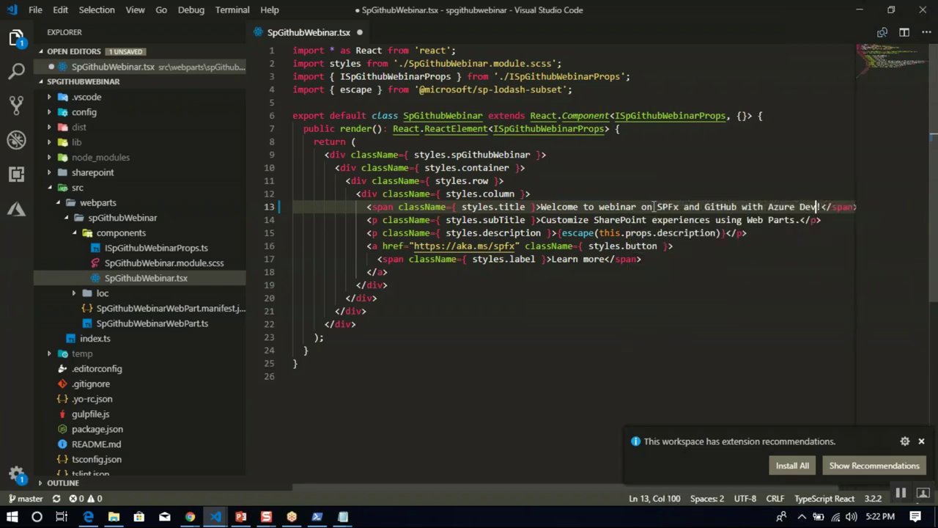
pyautogui.hotkey('ctrl', 's')
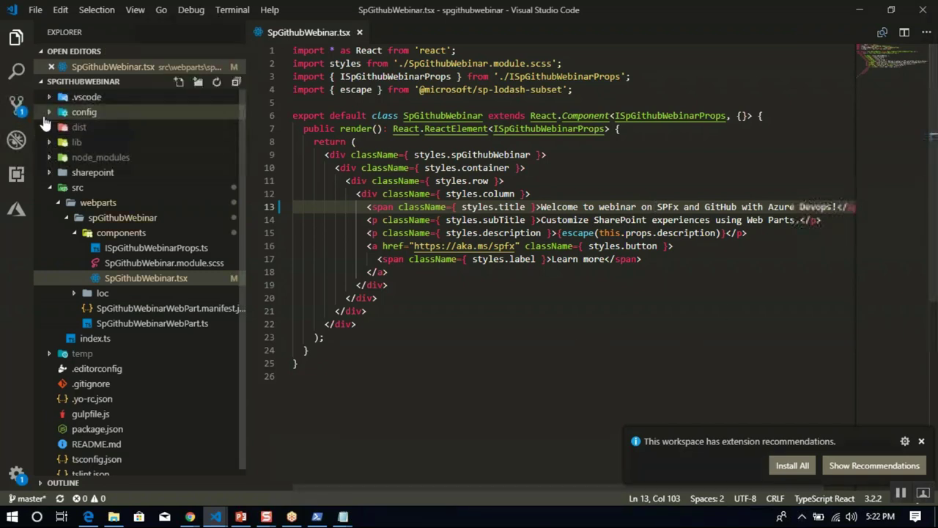
# Stage and commit SpGithubWebinar.tsx with message 'text changed', then push it to the remote.
pyautogui.click(20, 111)
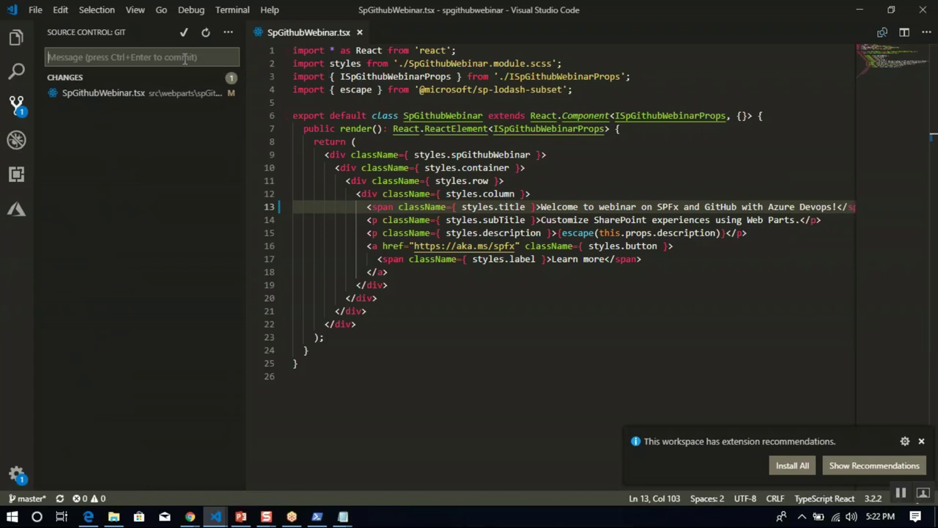
pyautogui.write('t')
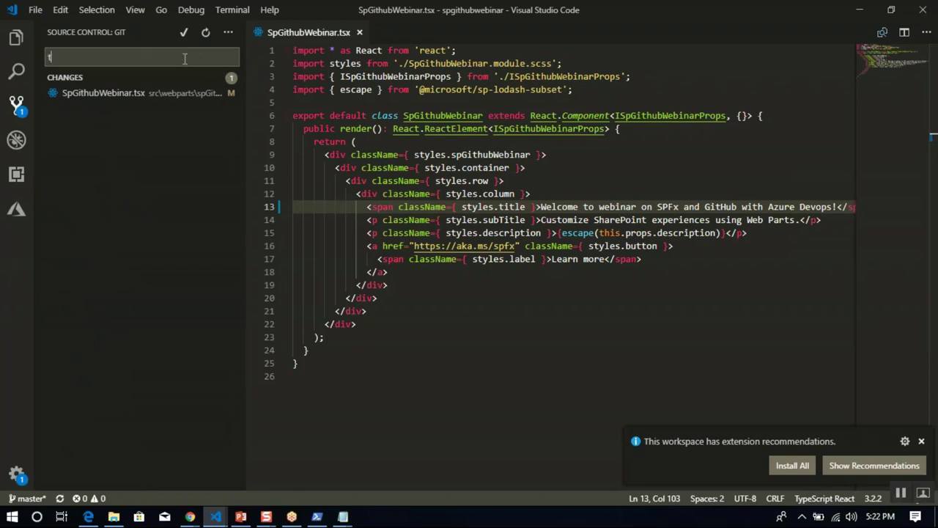
pyautogui.write('ext changed')
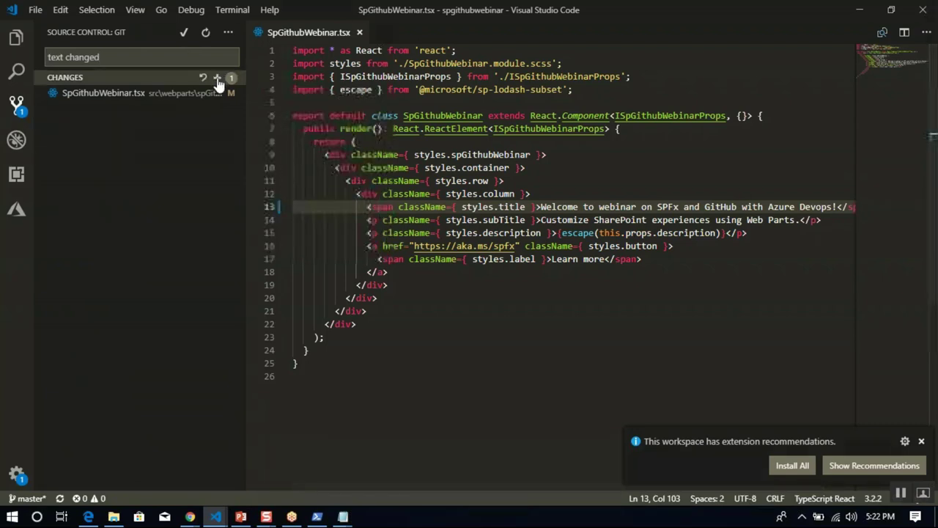
pyautogui.click(217, 79)
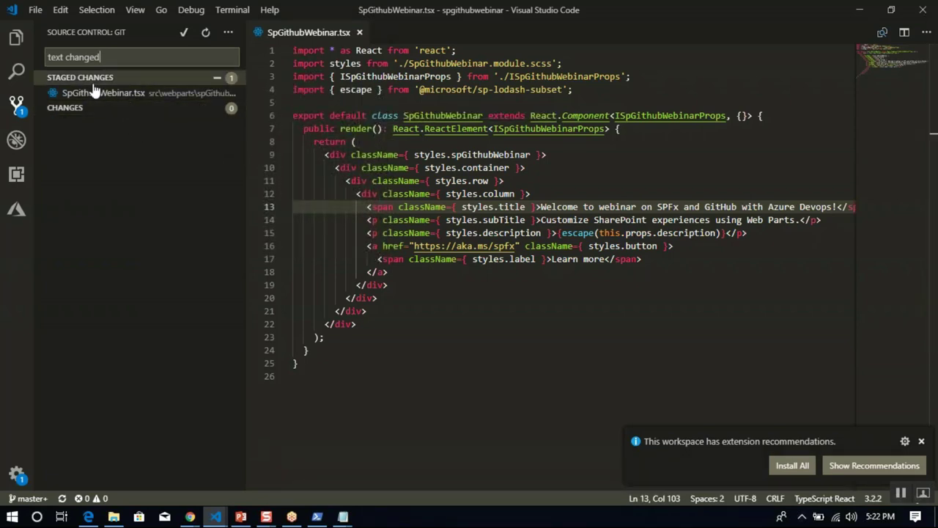
pyautogui.click(183, 37)
pyautogui.click(229, 33)
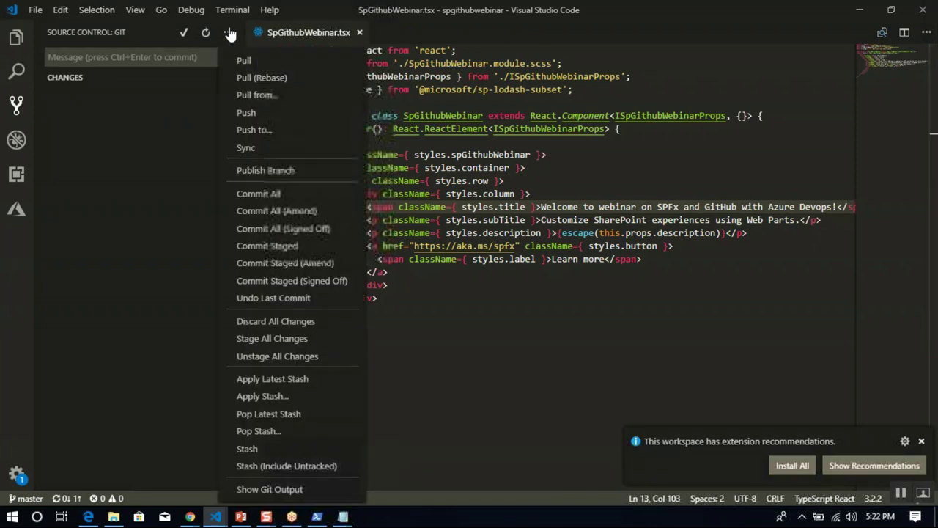
pyautogui.click(261, 112)
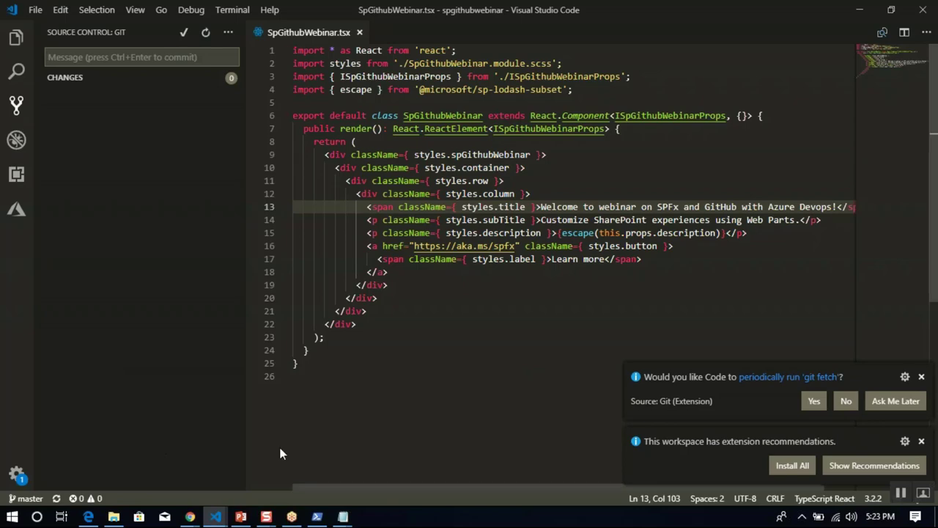
# Switch to the GitHub repository page and reload it to show the pushed commit.
pyautogui.moveTo(190, 516)
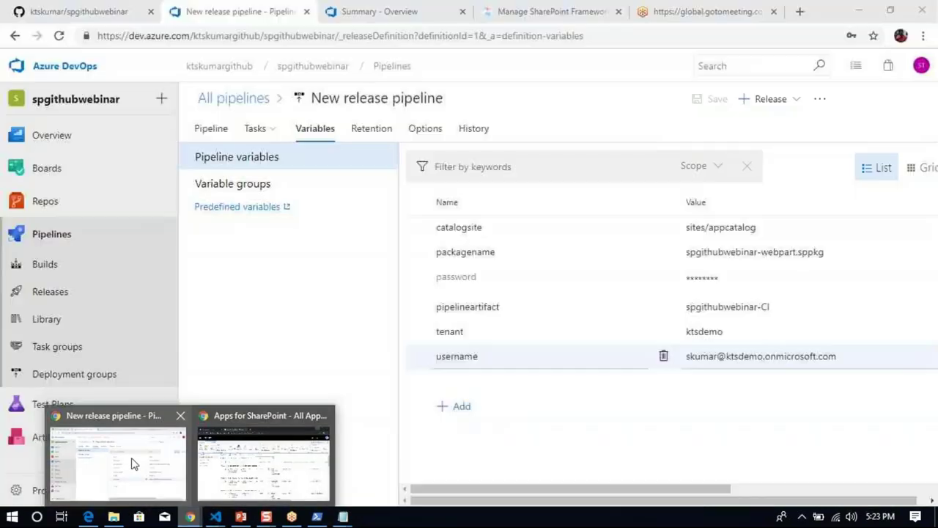
pyautogui.click(132, 463)
pyautogui.click(80, 13)
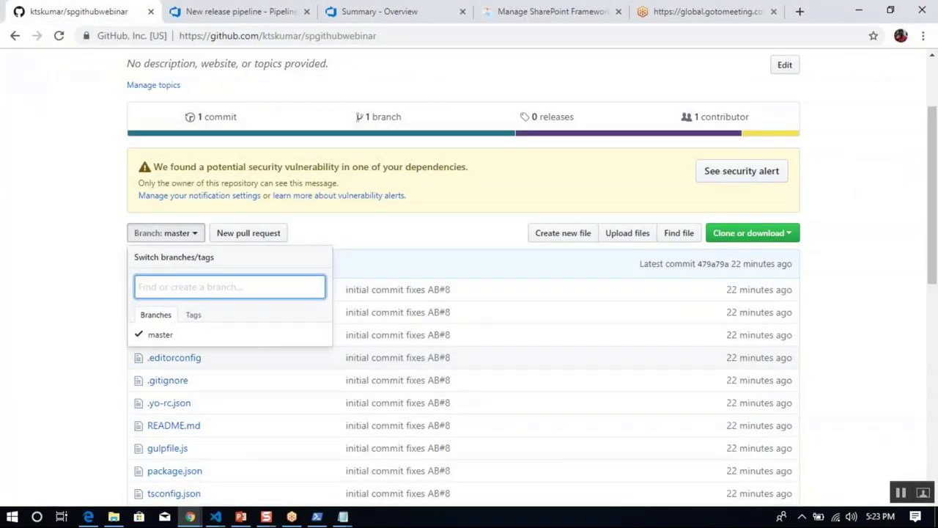
pyautogui.press('Escape')
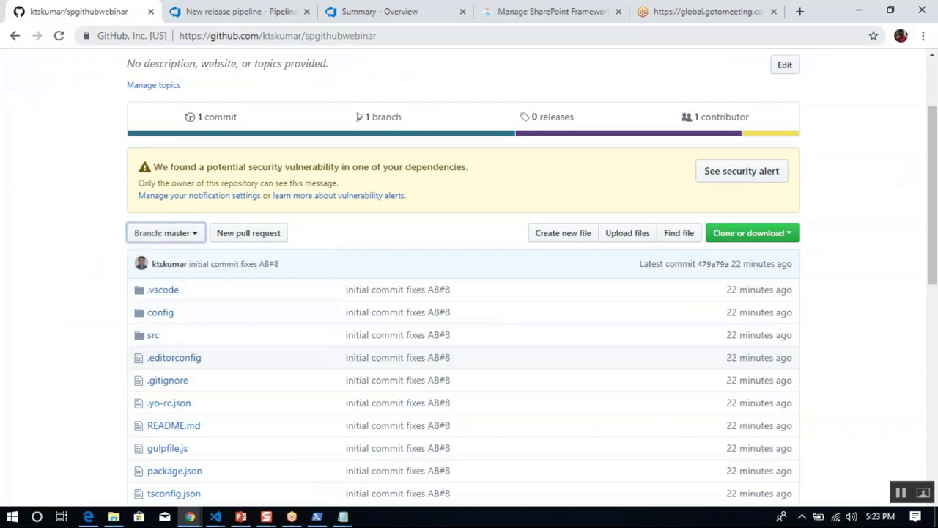
pyautogui.click(325, 36)
pyautogui.press('Return')
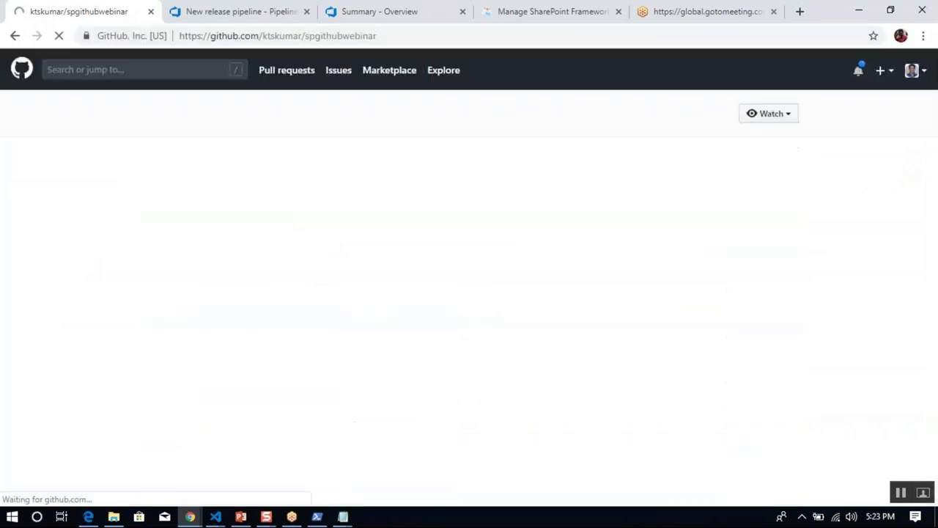
pyautogui.scroll(-3, 934, 134)
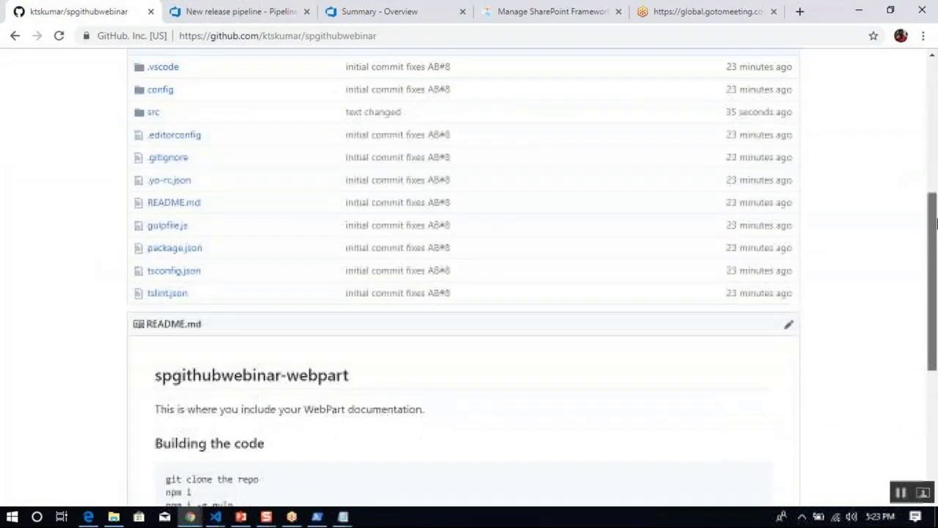
# Browse to src/webparts/spGithubWebinar/components/SpGithubWebinar.tsx and check the new title on line 13.
pyautogui.click(151, 114)
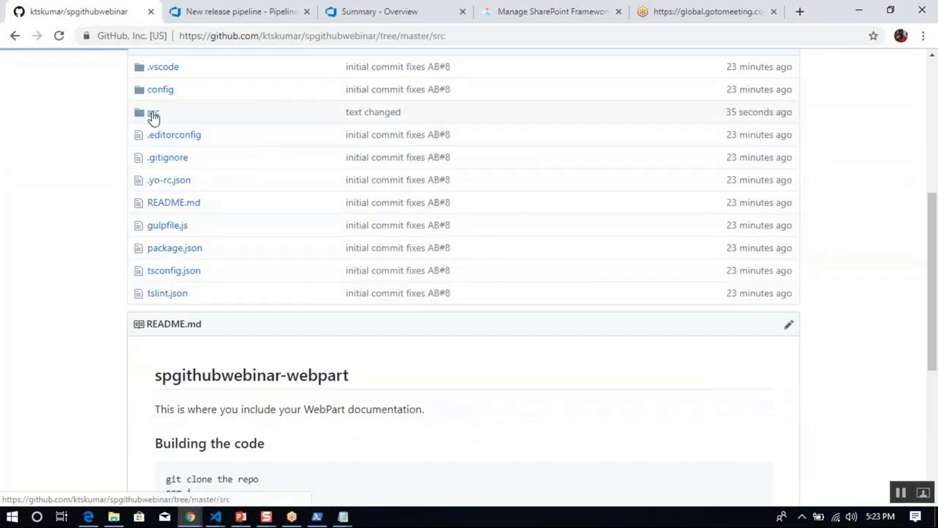
pyautogui.click(178, 268)
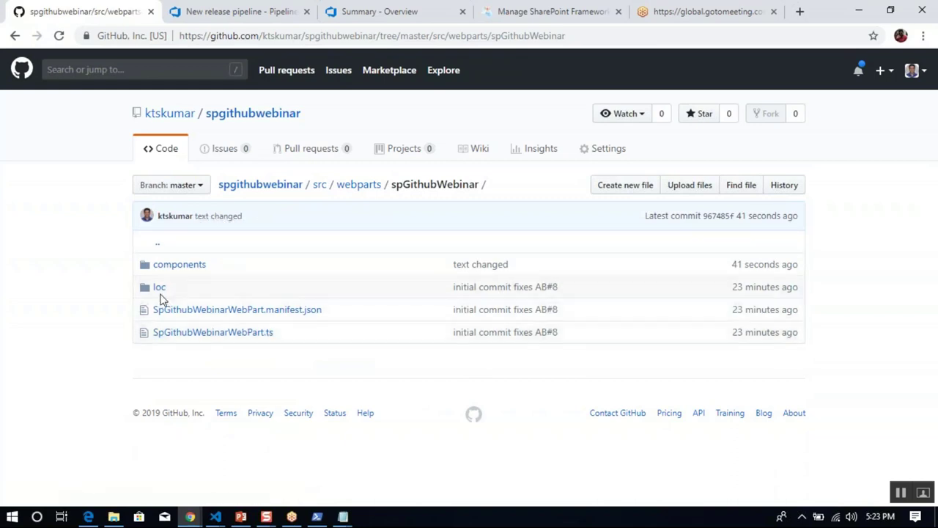
pyautogui.click(165, 267)
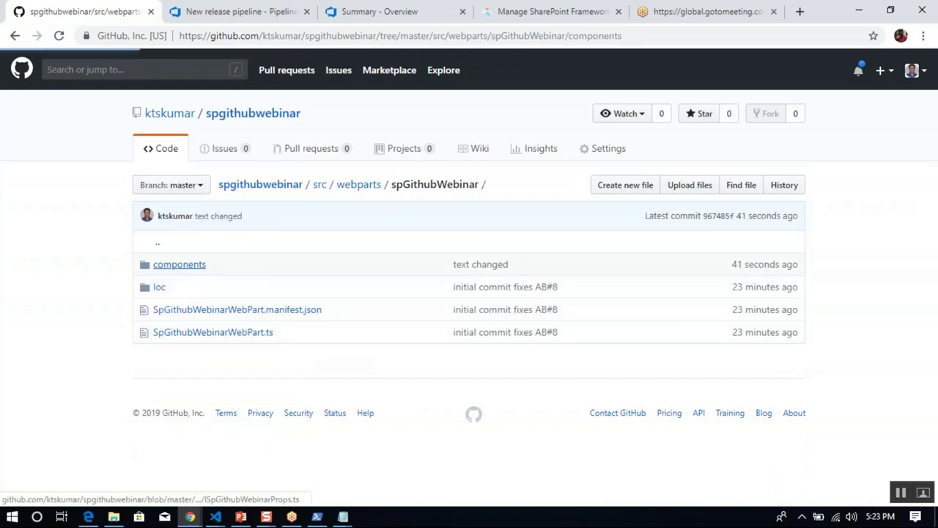
pyautogui.click(218, 313)
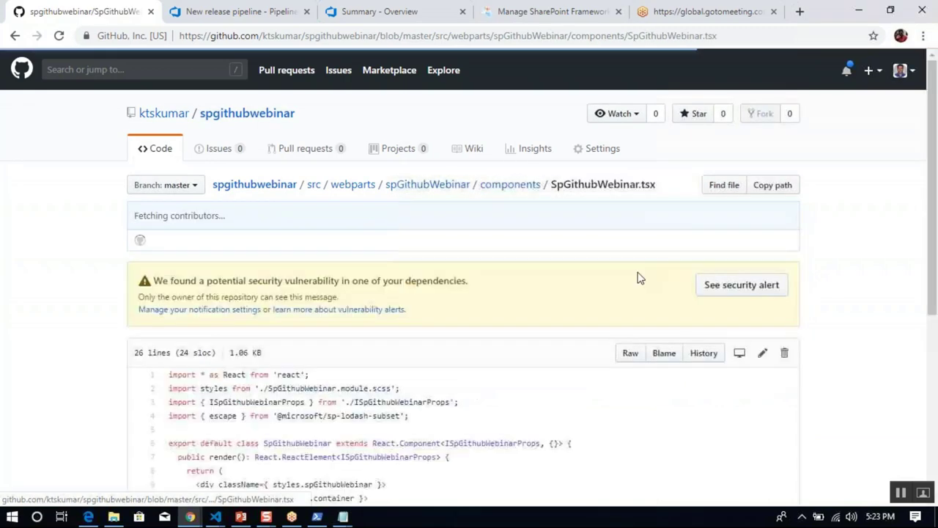
pyautogui.moveTo(933, 205); pyautogui.dragTo(932, 309)
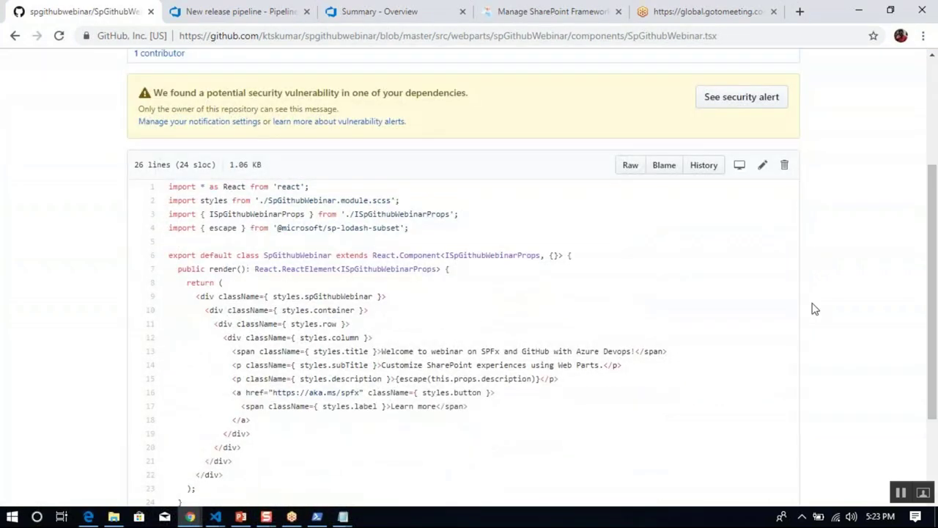
pyautogui.moveTo(401, 354); pyautogui.dragTo(586, 352)
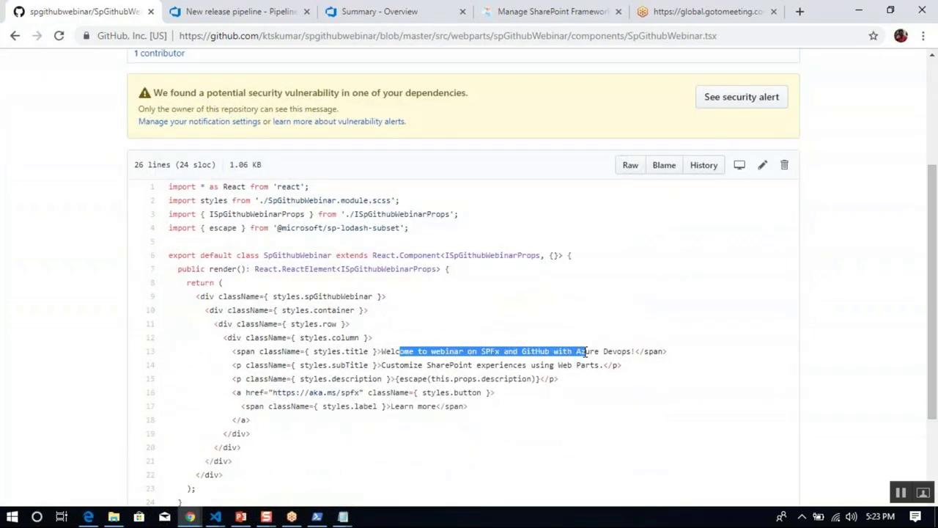
pyautogui.click(234, 11)
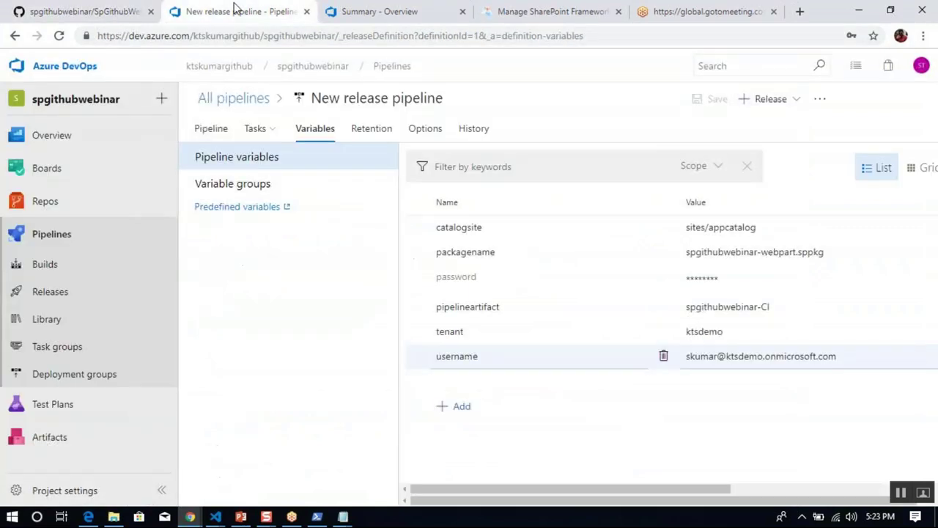
# Open the in-progress build #42 for the 'text changed' commit and scroll through its job log.
pyautogui.click(61, 268)
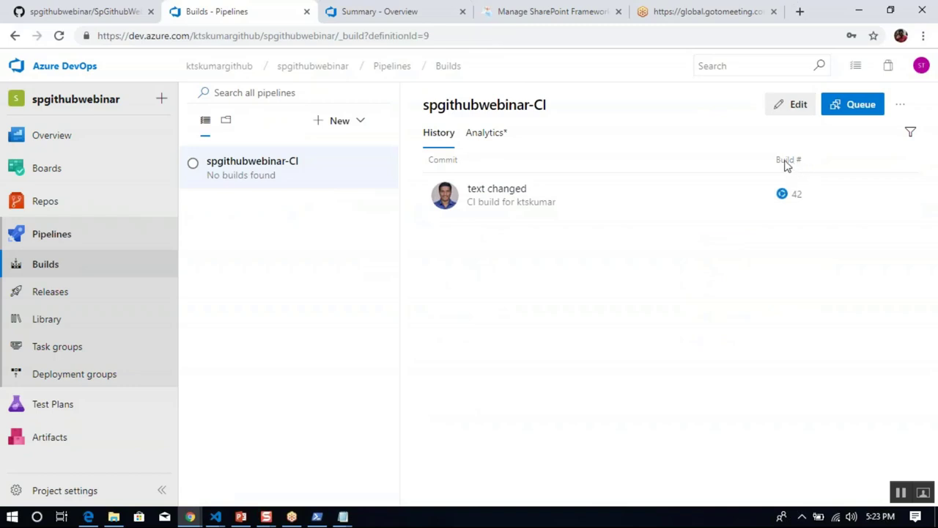
pyautogui.click(507, 197)
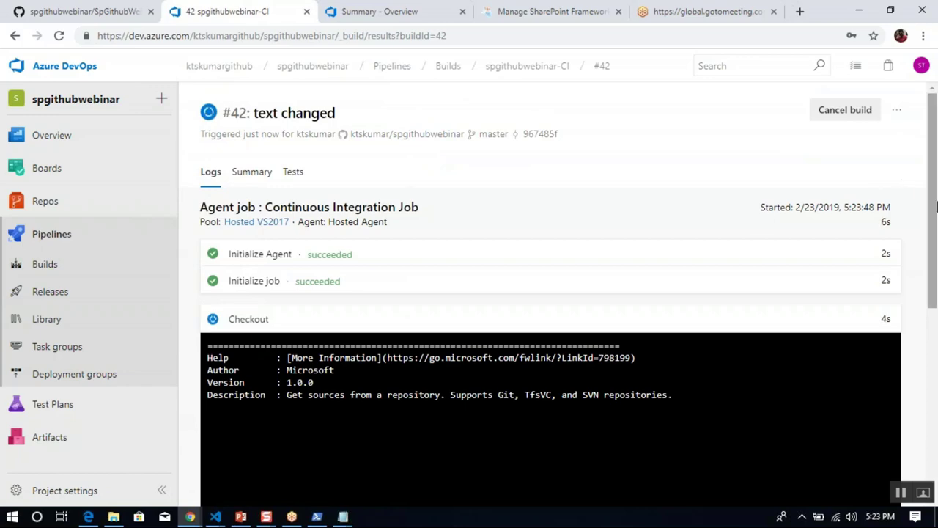
pyautogui.scroll(-1, 937, 271)
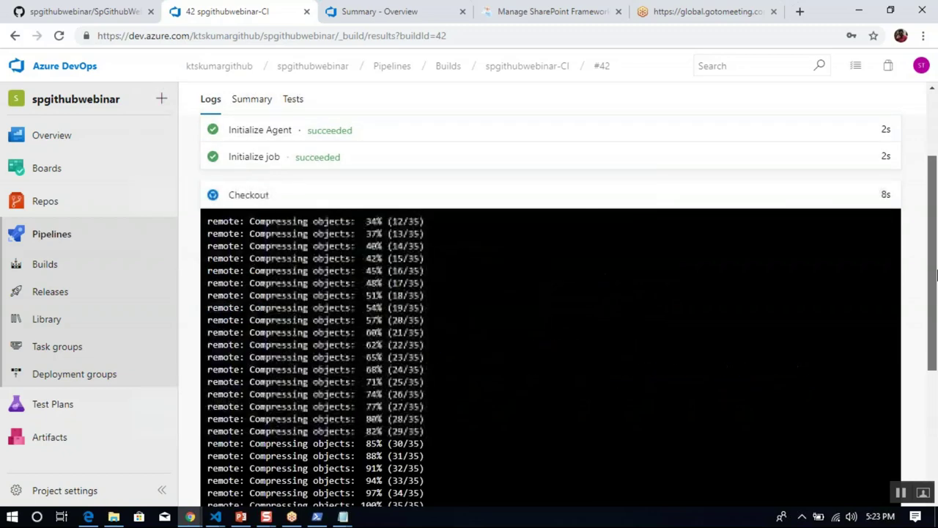
pyautogui.moveTo(937, 260); pyautogui.dragTo(937, 220)
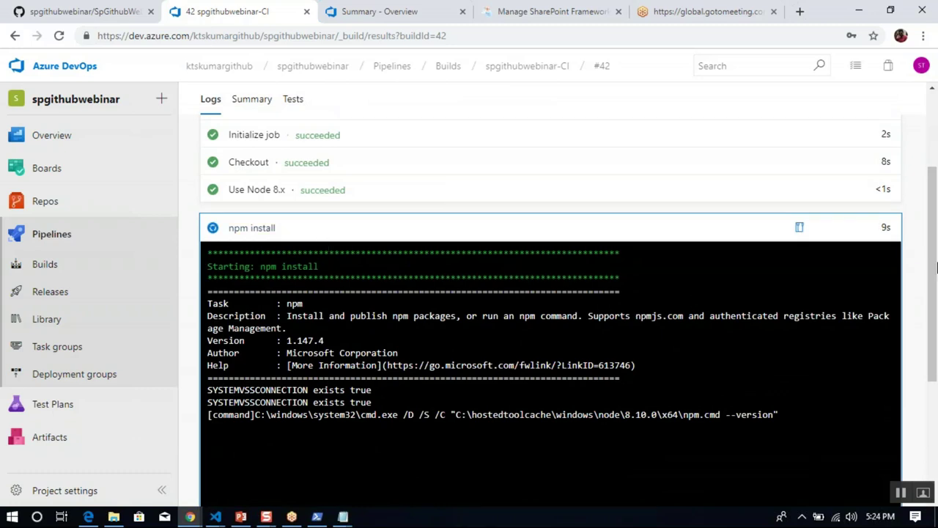
pyautogui.moveTo(932, 273); pyautogui.dragTo(933, 387)
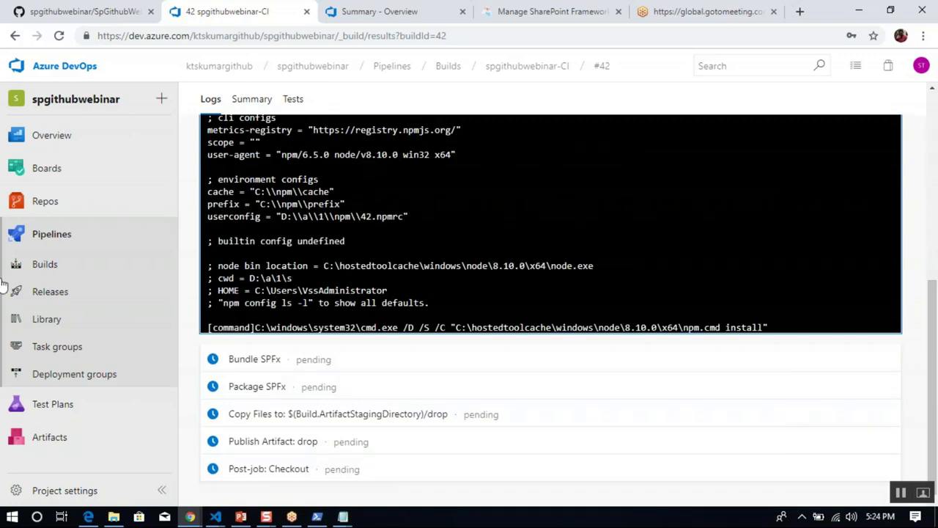
# Return to build #42 after a detour to Releases, briefly showing the DEMO slide.
pyautogui.click(55, 293)
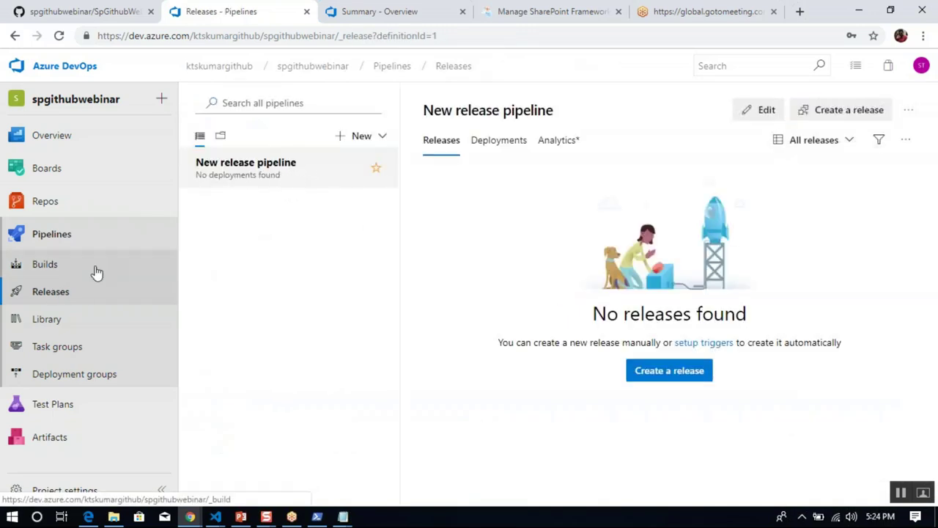
pyautogui.click(72, 269)
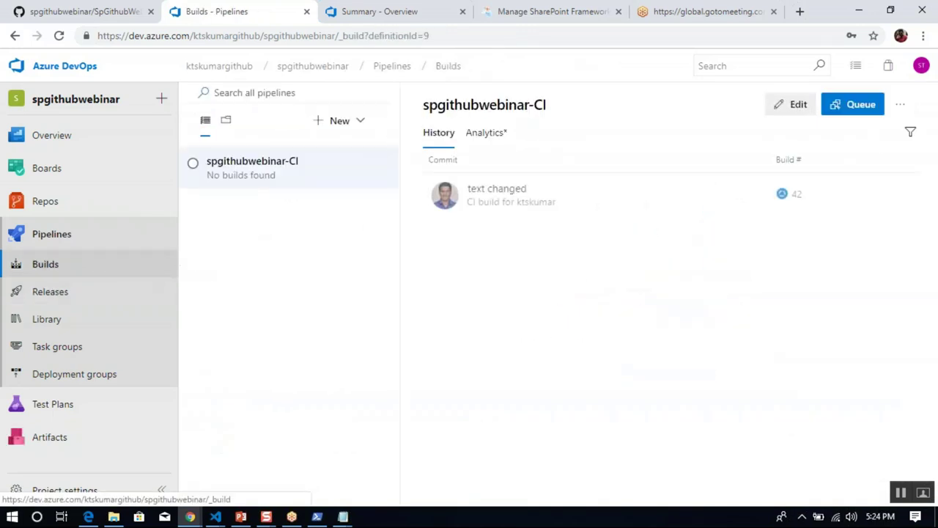
pyautogui.click(497, 191)
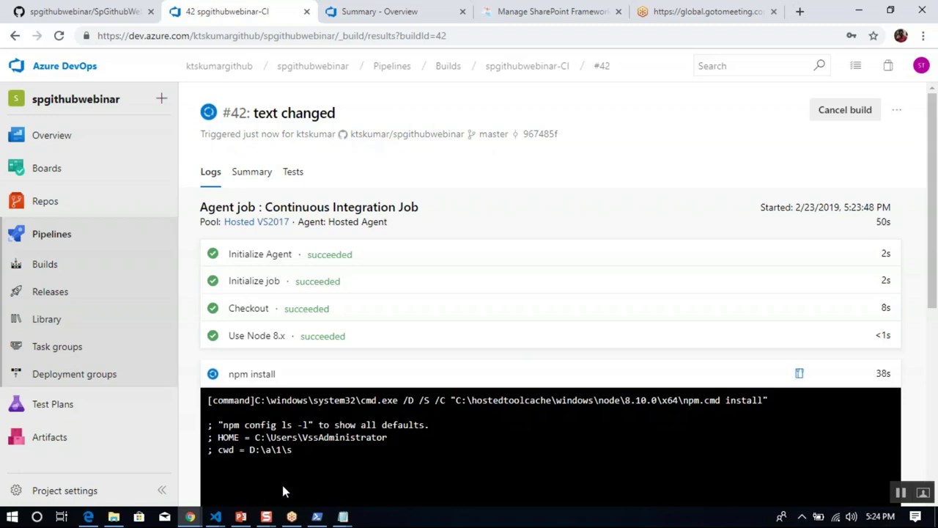
pyautogui.click(241, 515)
pyautogui.click(80, 396)
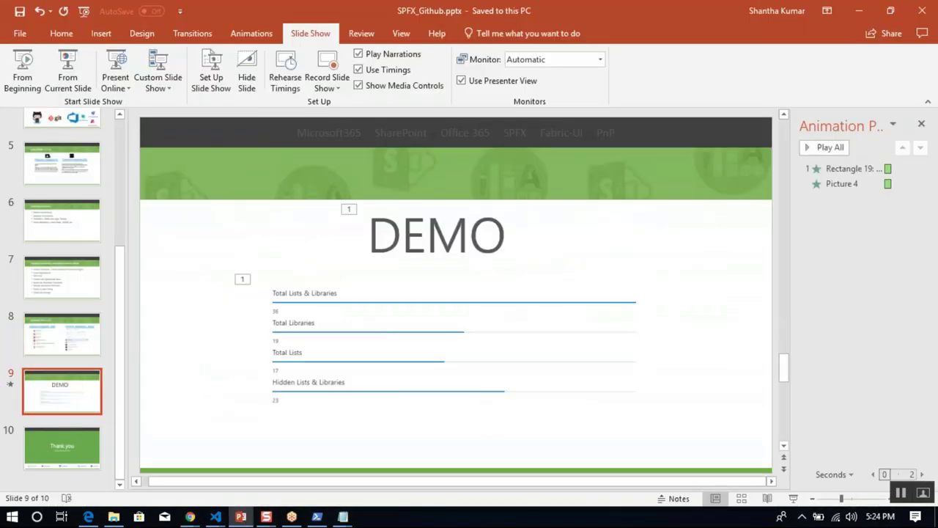
pyautogui.click(244, 517)
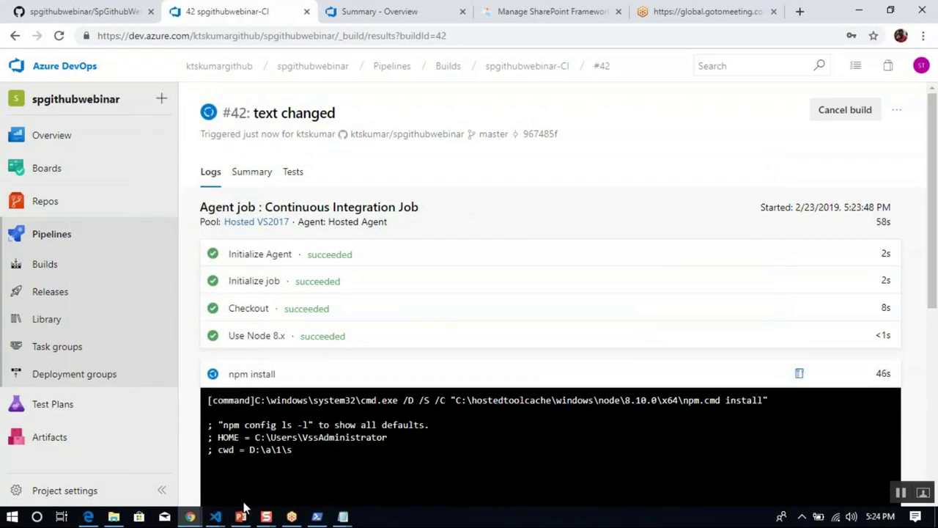
# Bring the spgithubwebinar VS Code window forward and expand the spGithubWebinar web part folder in Explorer.
pyautogui.moveTo(220, 517)
pyautogui.click(277, 474)
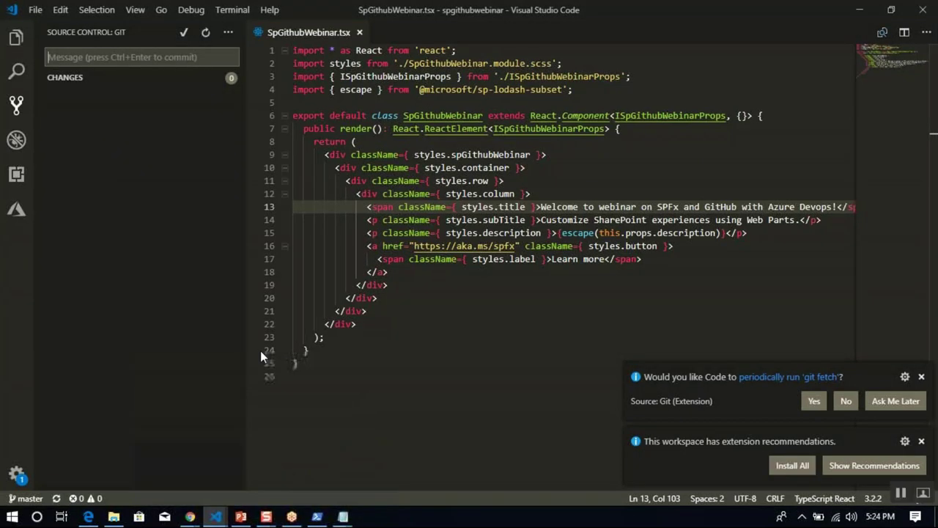
pyautogui.click(17, 37)
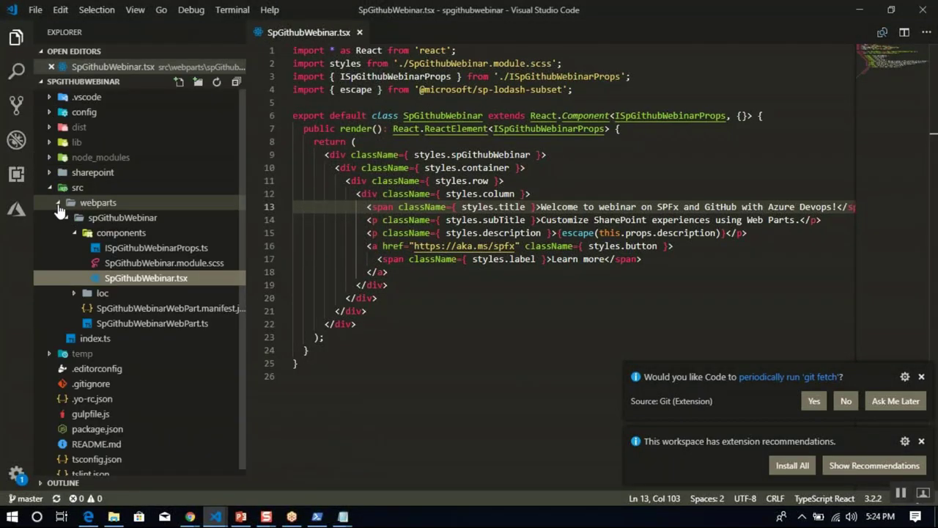
pyautogui.click(60, 208)
pyautogui.click(60, 206)
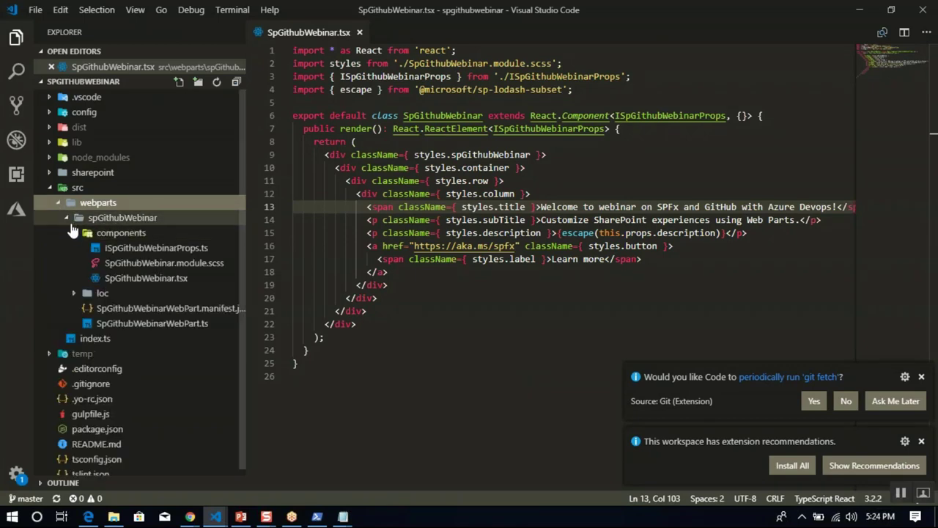
pyautogui.click(69, 222)
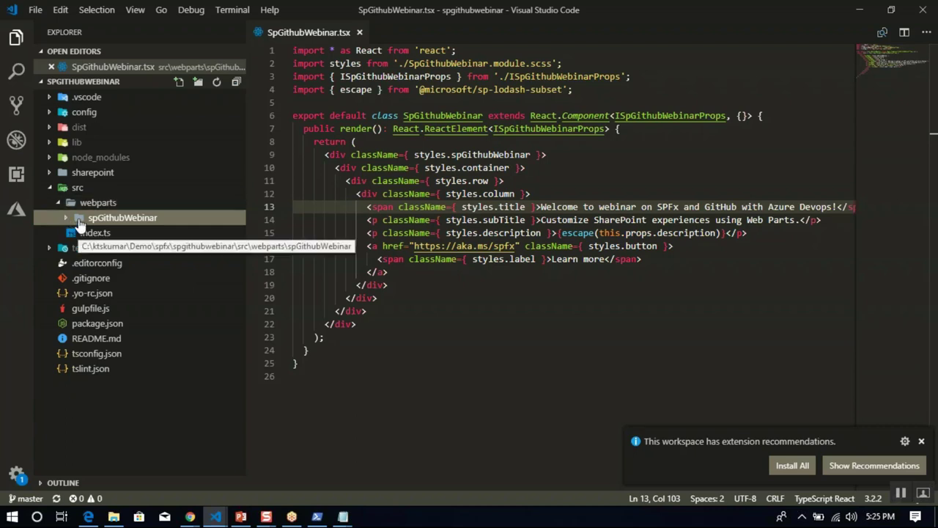
pyautogui.click(66, 220)
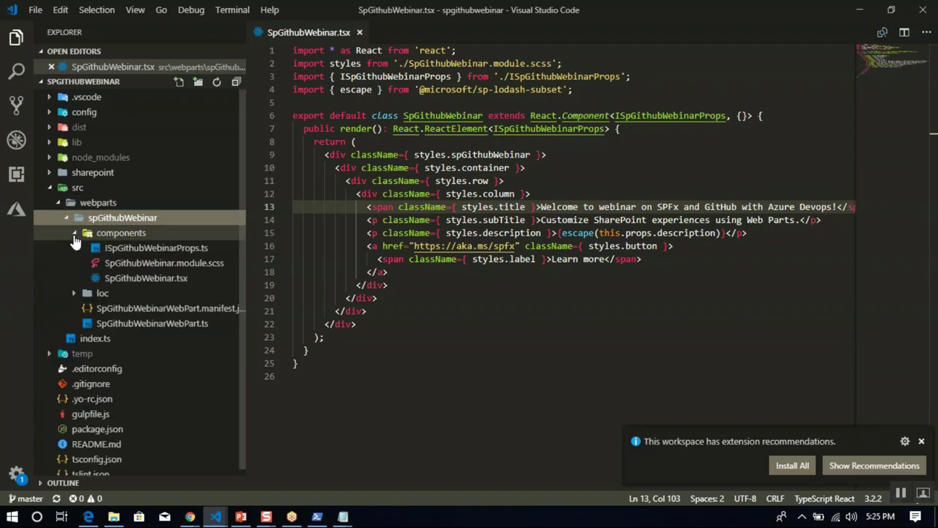
pyautogui.click(121, 220)
pyautogui.click(121, 219)
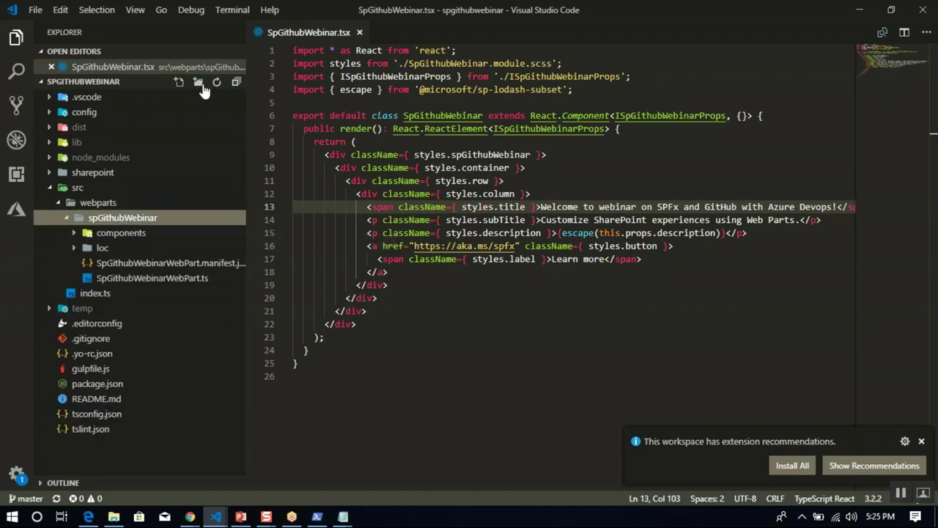
# Create 'common' and 'dataproviders' folders, moving dataproviders directly under spGithubWebinar.
pyautogui.click(198, 82)
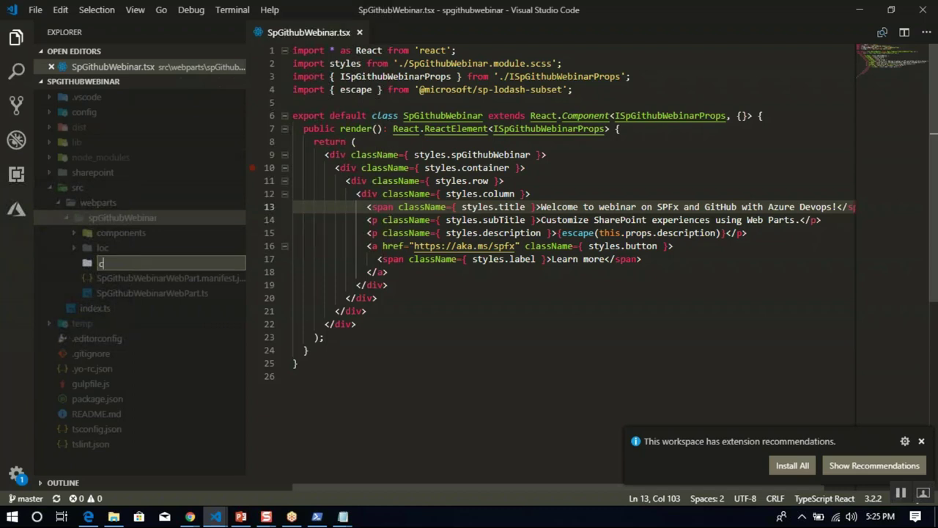
pyautogui.write('common')
pyautogui.press('Return')
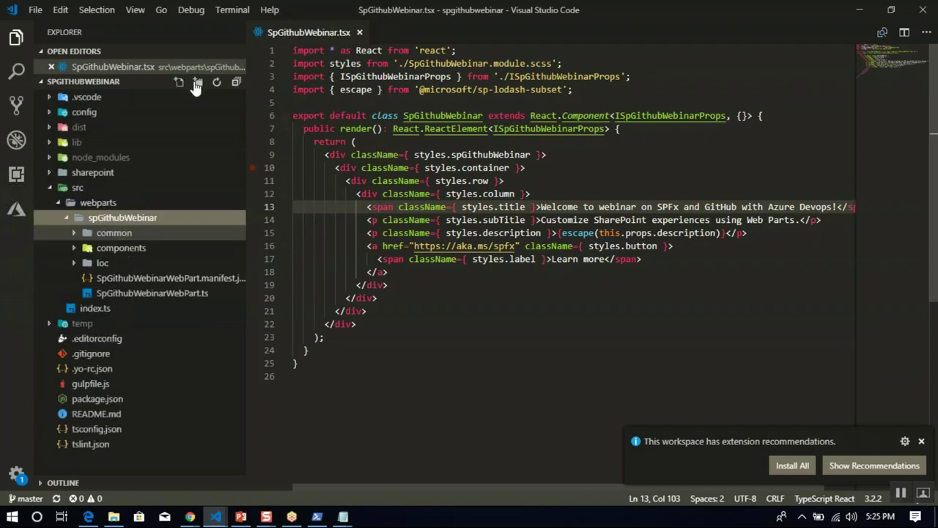
pyautogui.click(197, 83)
pyautogui.write('dataprovider')
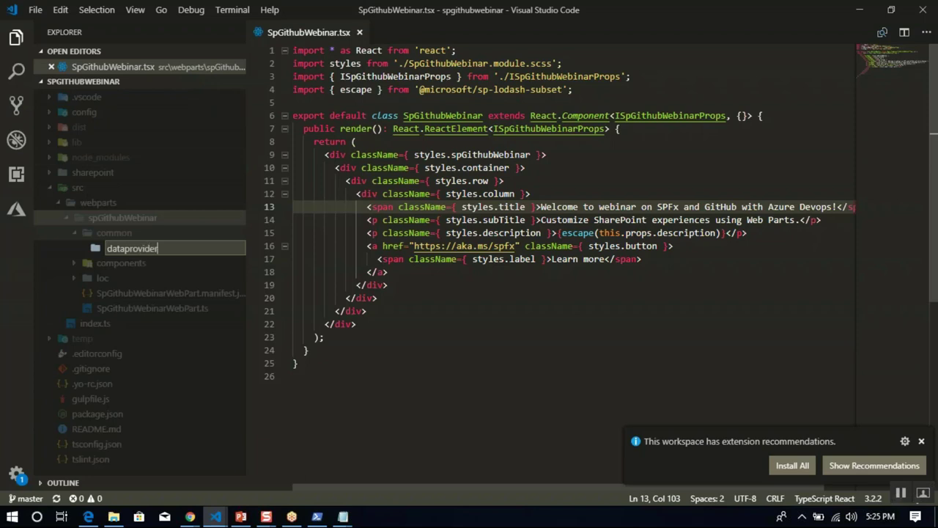
pyautogui.write('s')
pyautogui.press('Return')
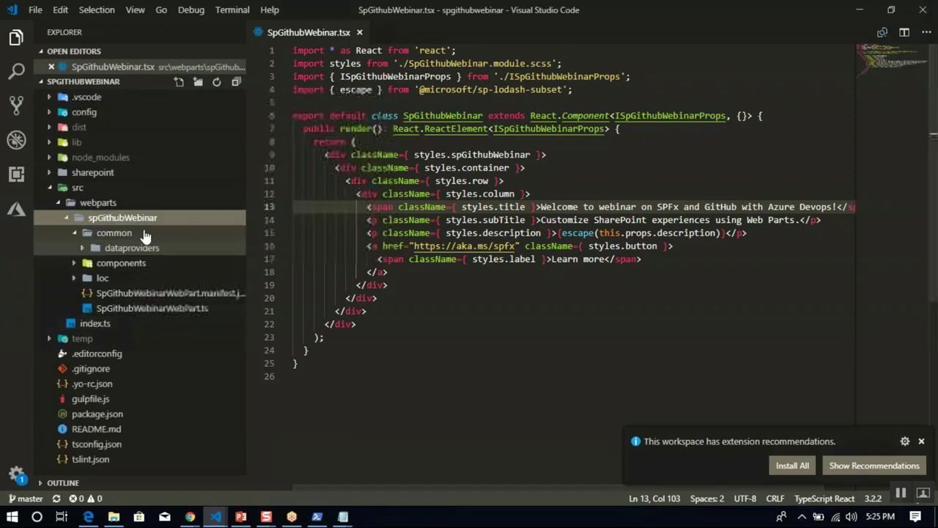
pyautogui.moveTo(131, 247); pyautogui.dragTo(131, 219)
pyautogui.click(505, 261)
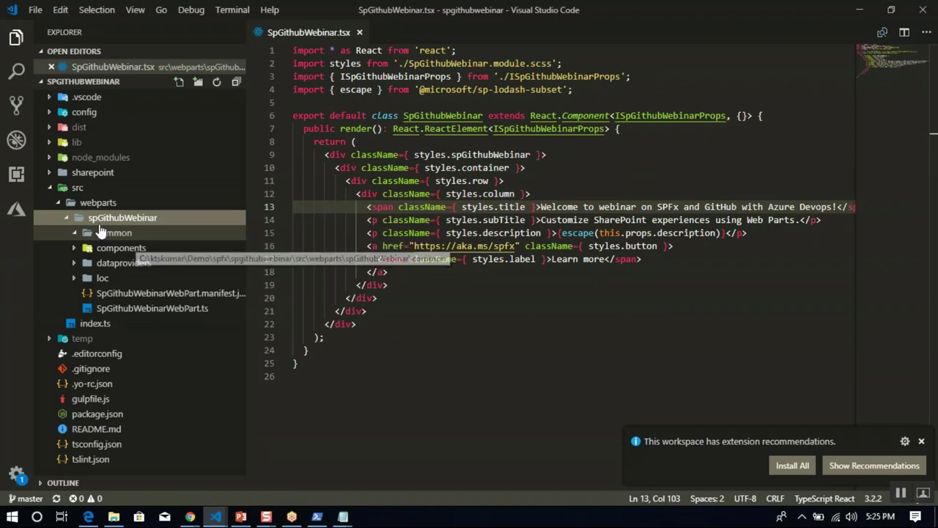
# Add an empty IObjects.ts file in common, then start a new file in dataproviders.
pyautogui.click(114, 236)
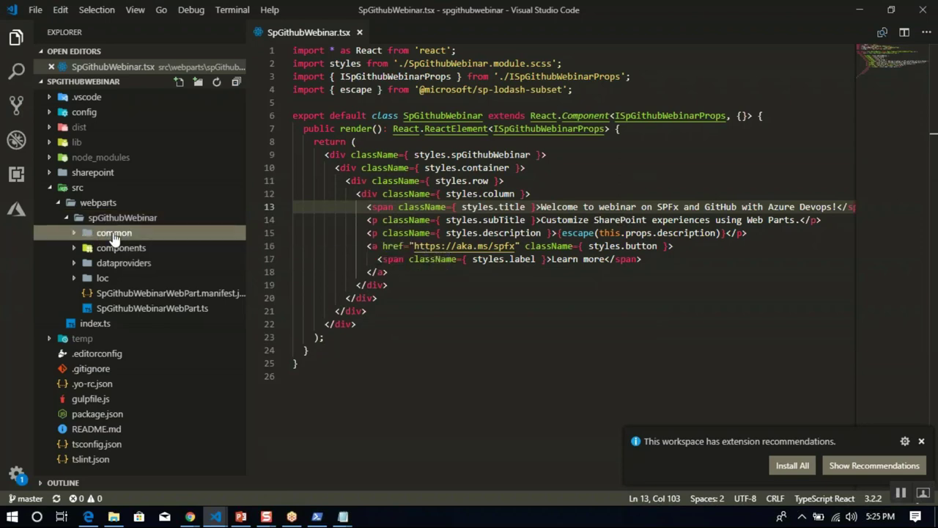
pyautogui.rightClick(114, 238)
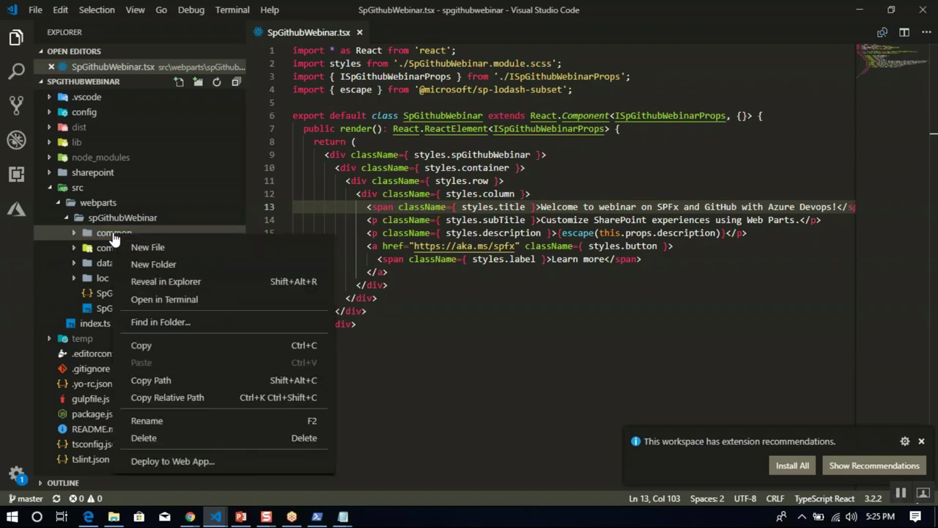
pyautogui.click(150, 248)
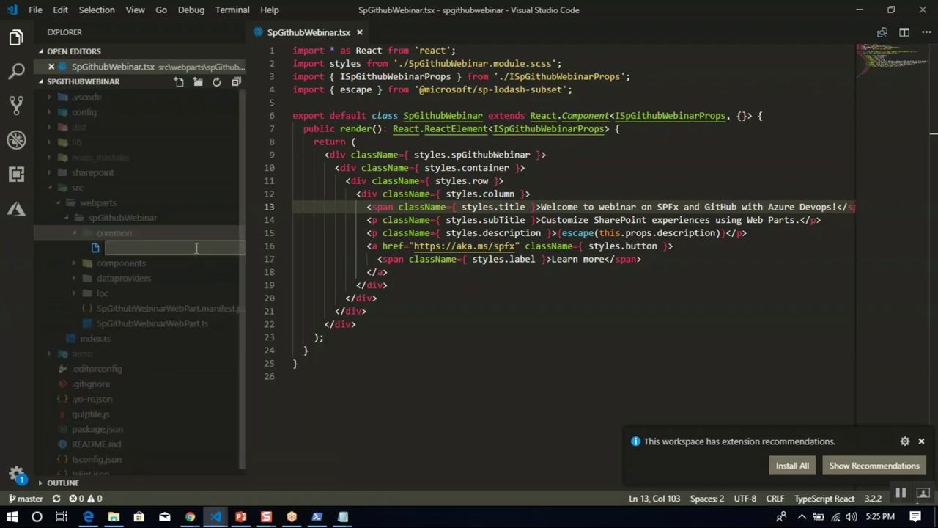
pyautogui.write('IObjects.ts')
pyautogui.press('Return')
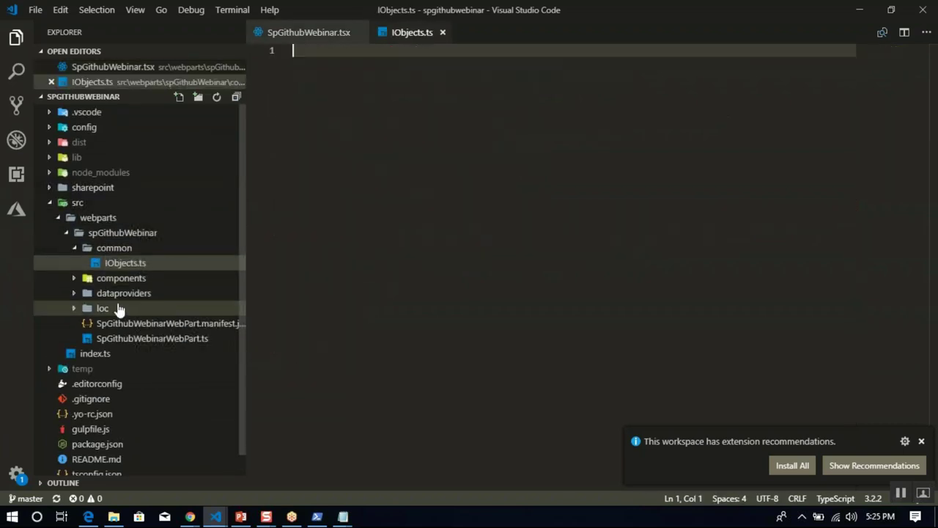
pyautogui.click(74, 294)
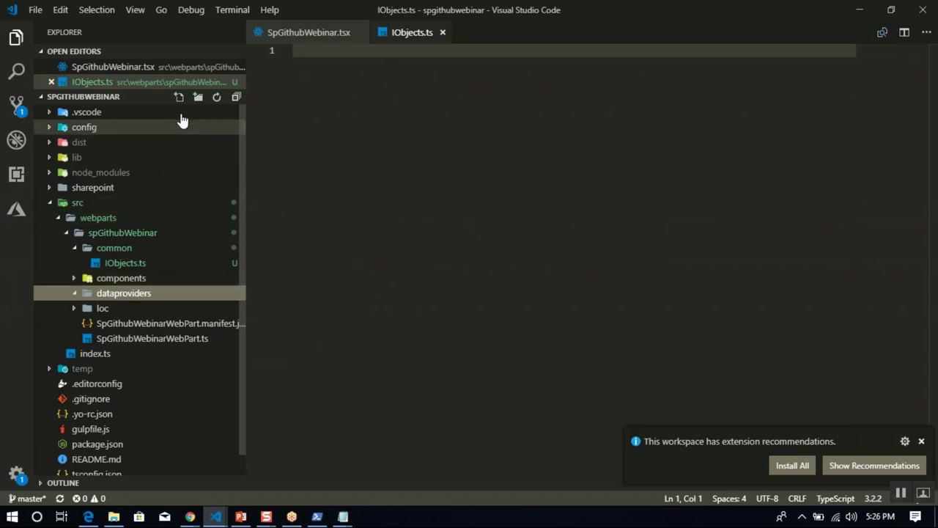
pyautogui.click(179, 97)
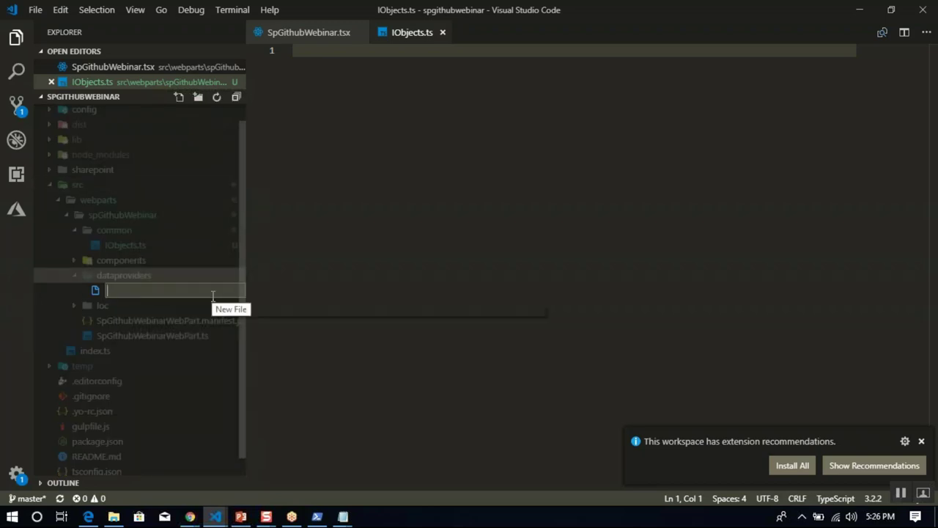
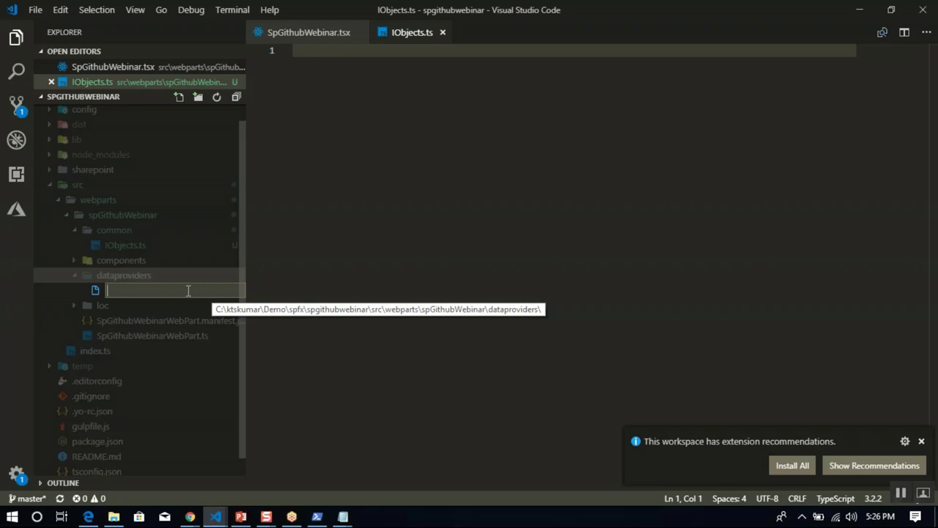
# Create IDataProvider.ts, MockupDataProvider.ts and SharePointDataProvide.ts in the dataproviders folder.
pyautogui.write('IDataProvider.ts')
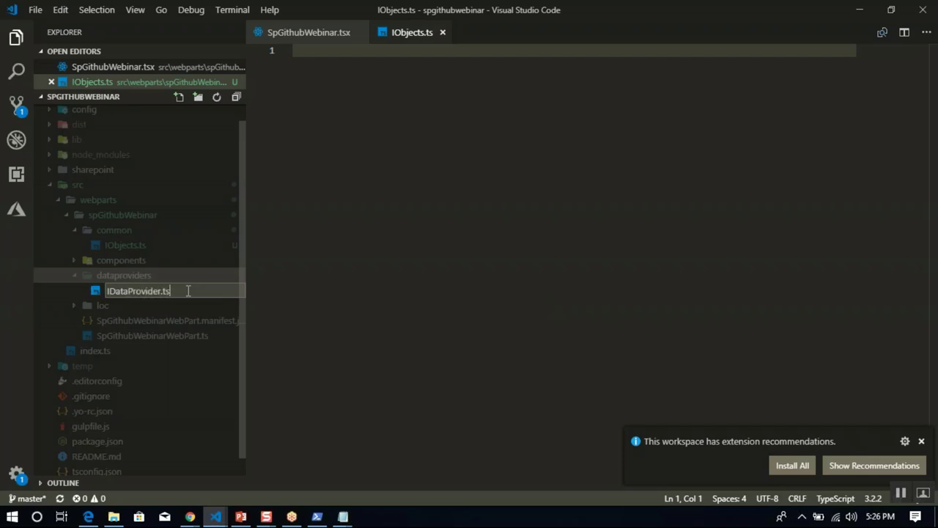
pyautogui.press('Return')
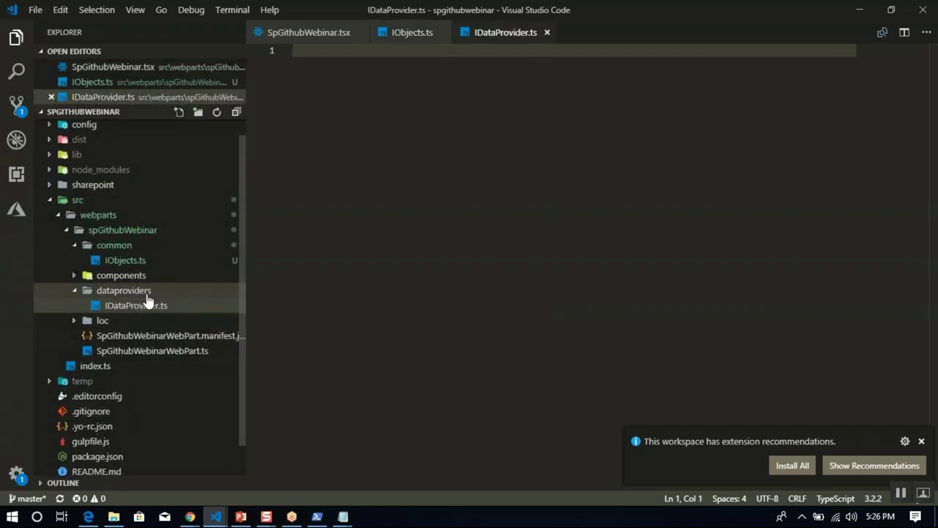
pyautogui.doubleClick(147, 293)
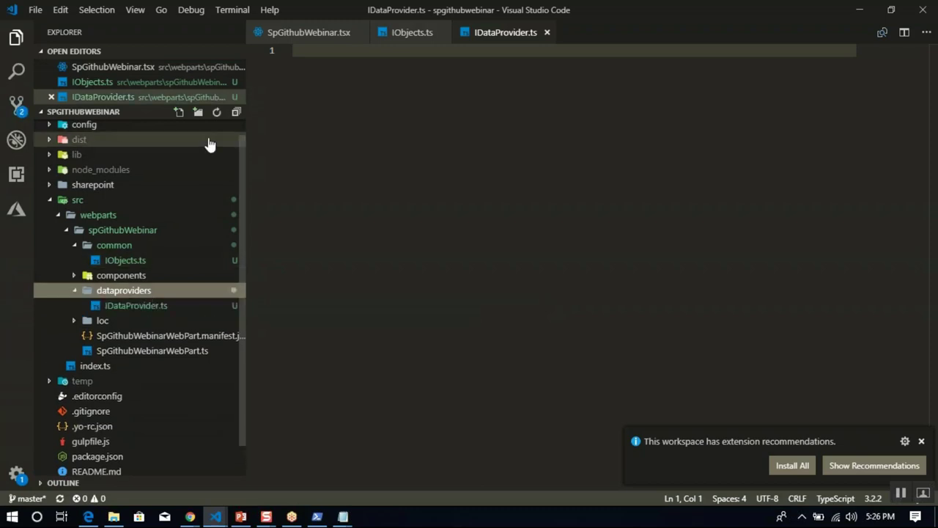
pyautogui.click(178, 114)
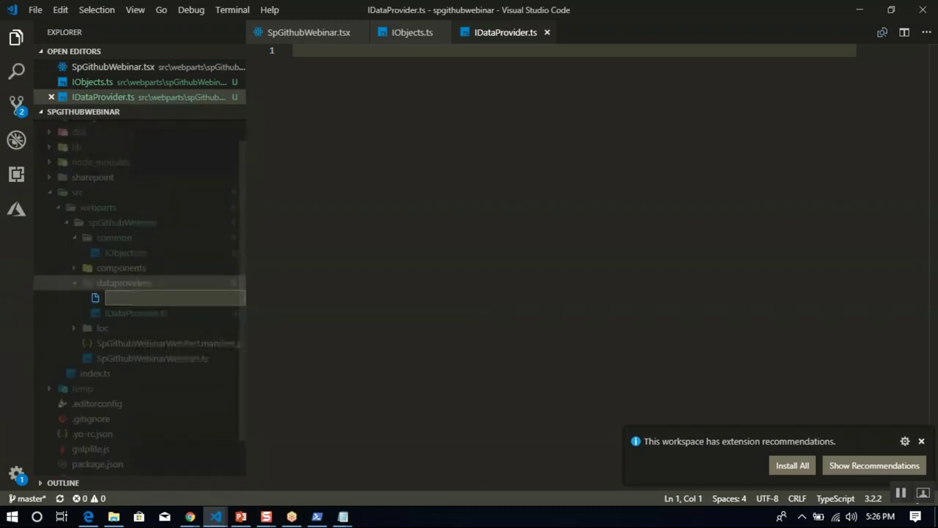
pyautogui.write('MockupDataProv')
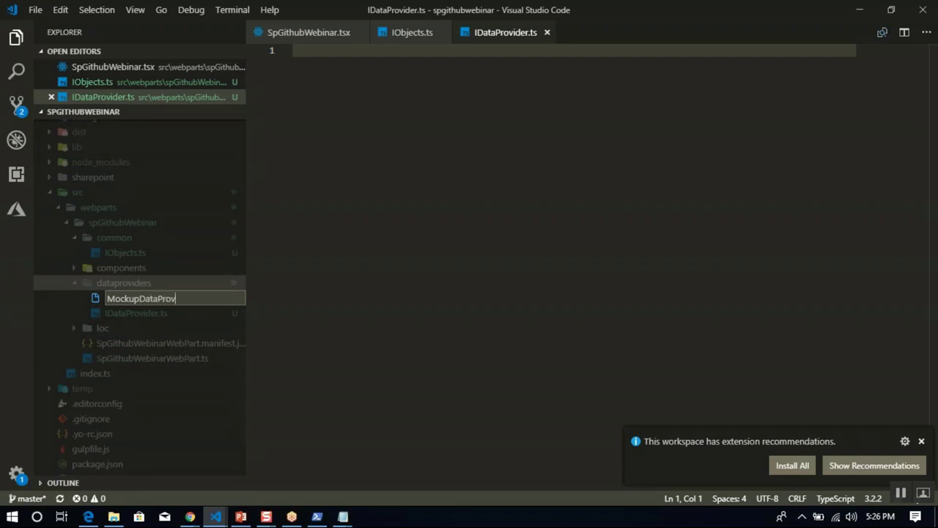
pyautogui.write('ider.ts')
pyautogui.press('Return')
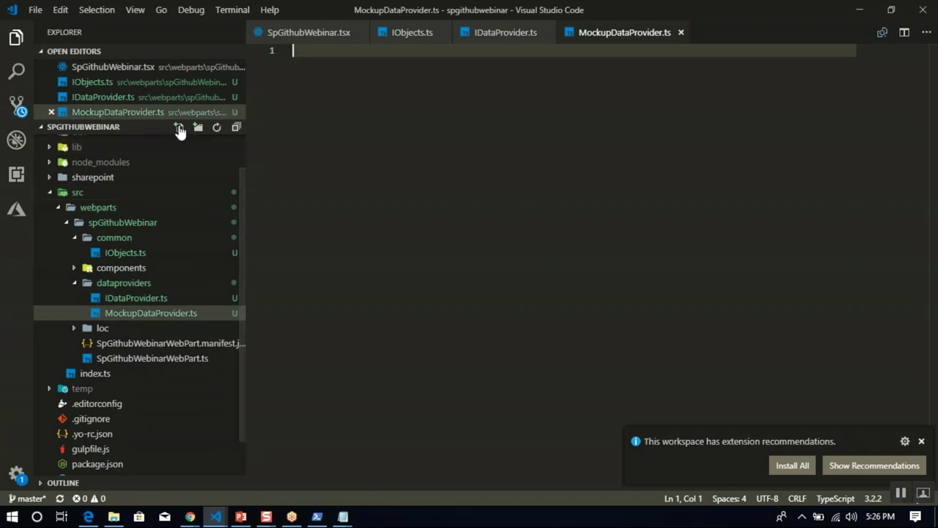
pyautogui.click(178, 126)
pyautogui.write('SharePointDataPr')
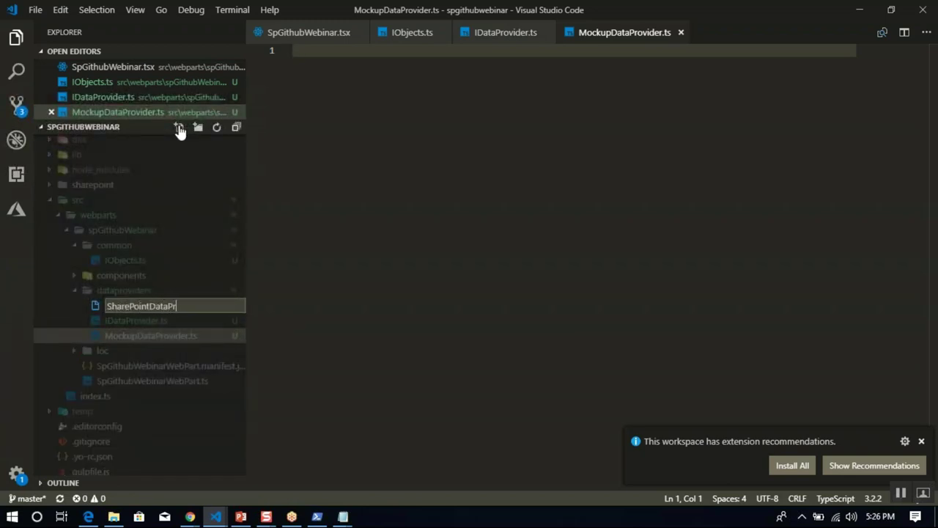
pyautogui.write('ovide.ts')
pyautogui.press('Return')
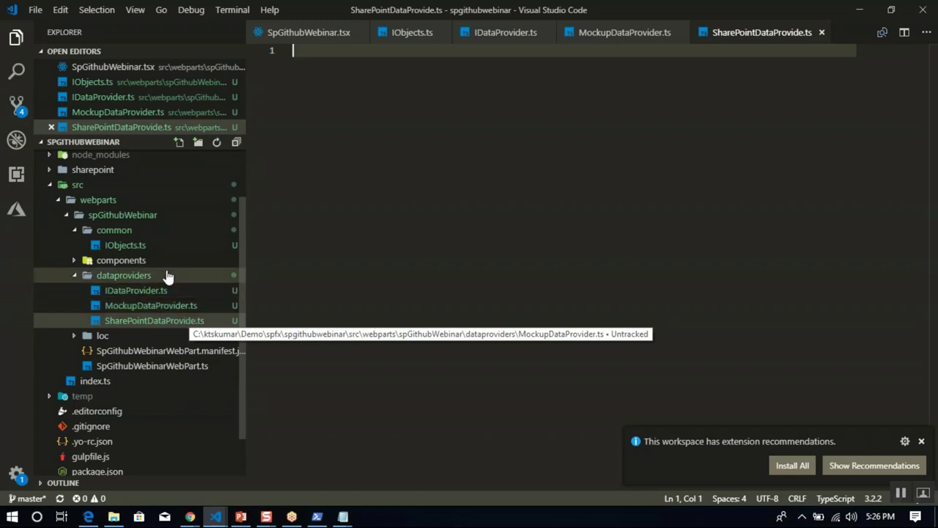
# Create ISpGithubWebinarState.ts in the components folder.
pyautogui.click(79, 262)
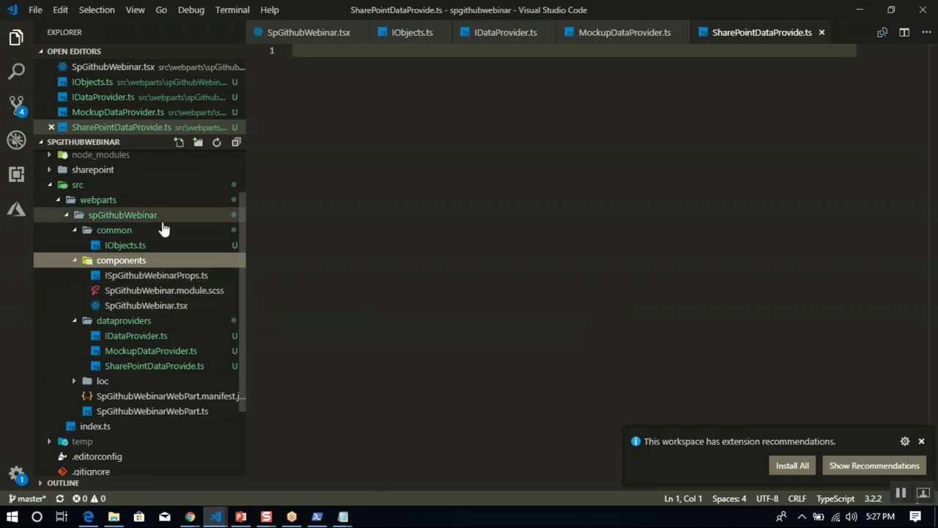
pyautogui.click(178, 142)
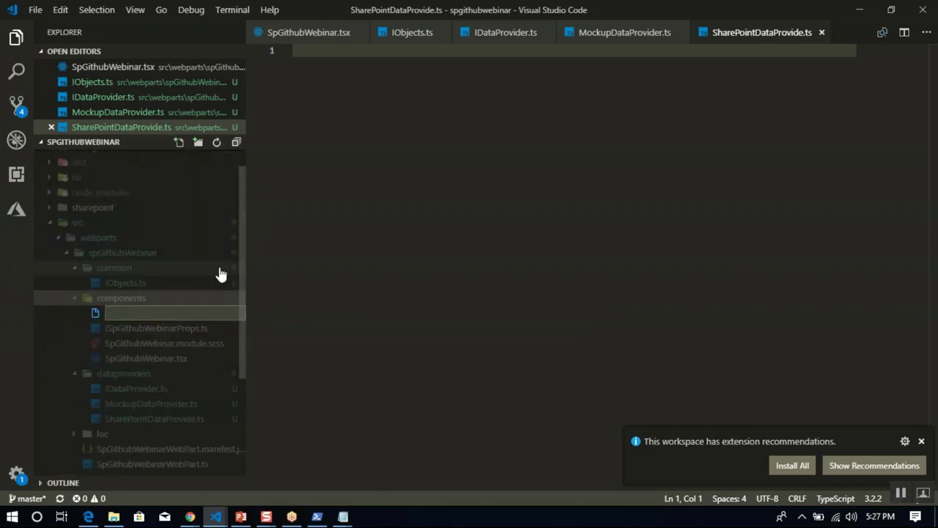
pyautogui.write('ISpGithubWebinarState.ts')
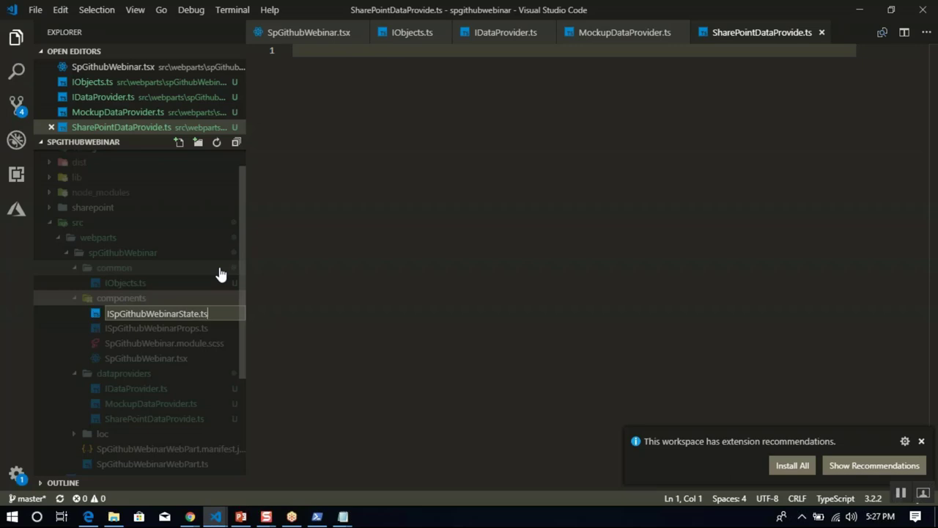
pyautogui.press('Return')
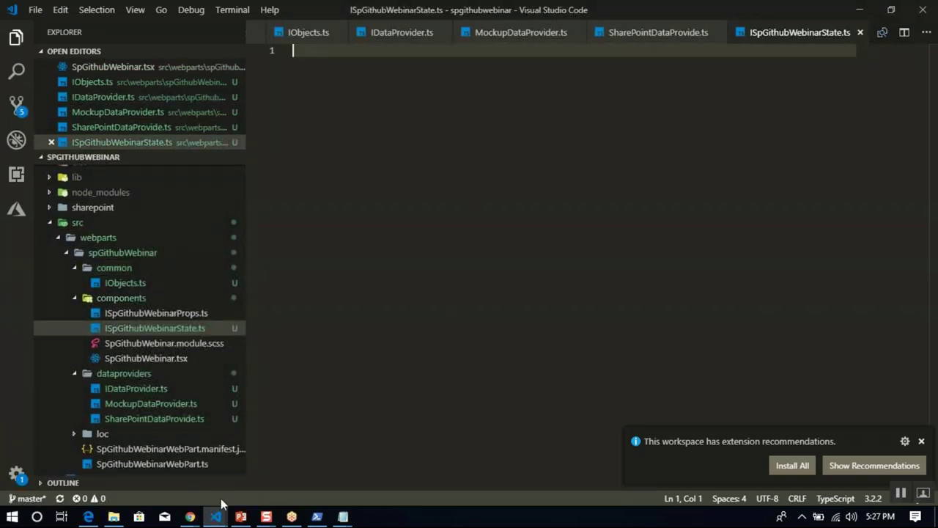
# Review the build #42 logs in Azure DevOps, then go to the release pipelines page.
pyautogui.click(192, 522)
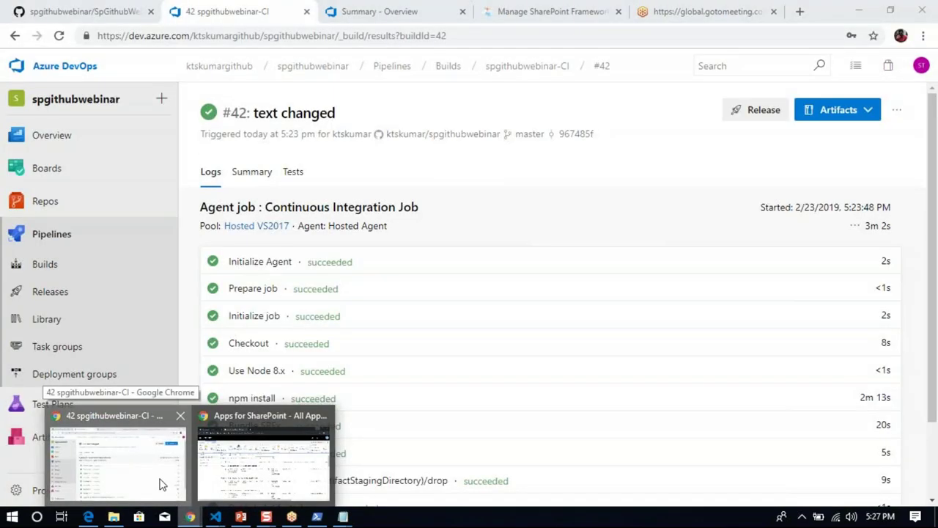
pyautogui.click(161, 484)
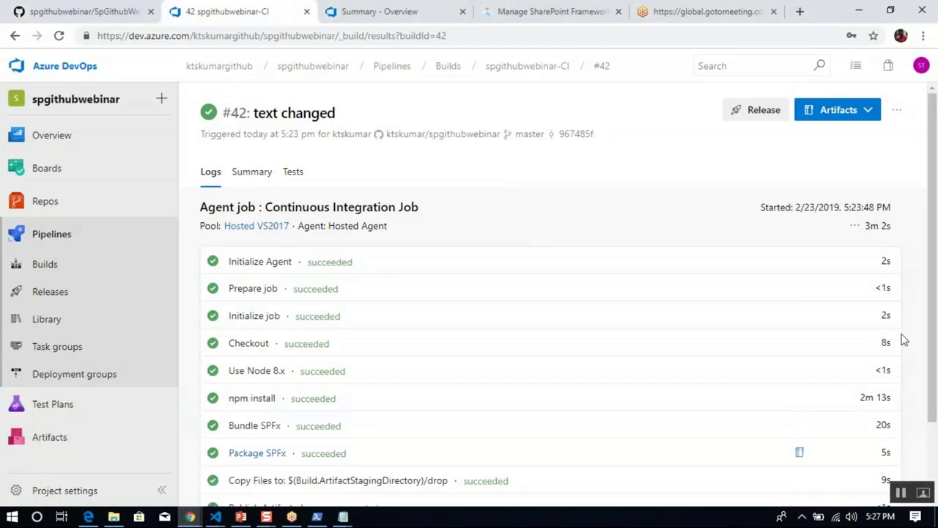
pyautogui.scroll(-2, 925, 331)
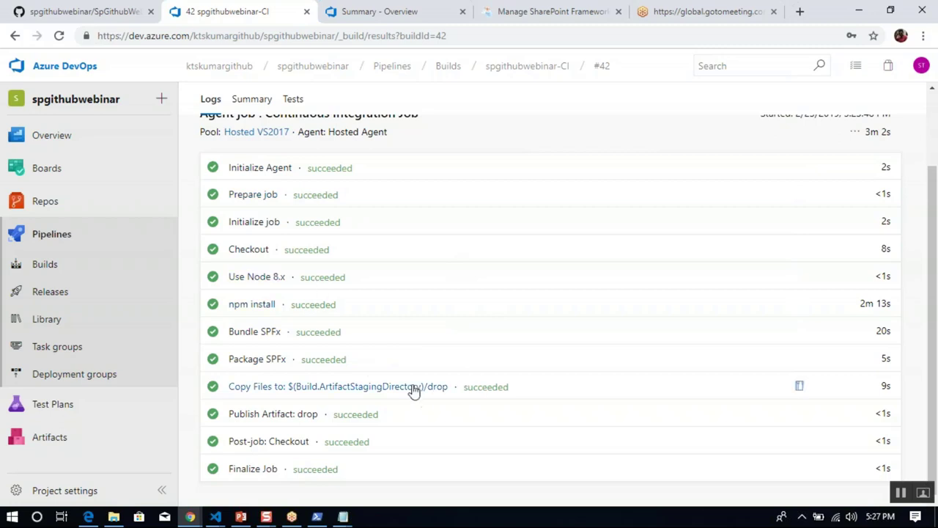
pyautogui.click(46, 292)
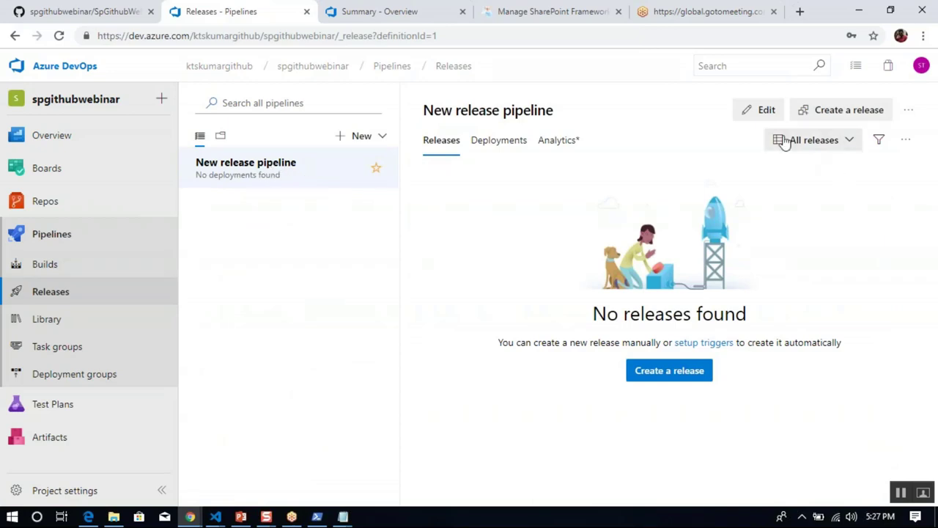
# Set the spgithubwebinar-CI artifact's default version to Latest and save the release pipeline.
pyautogui.click(766, 111)
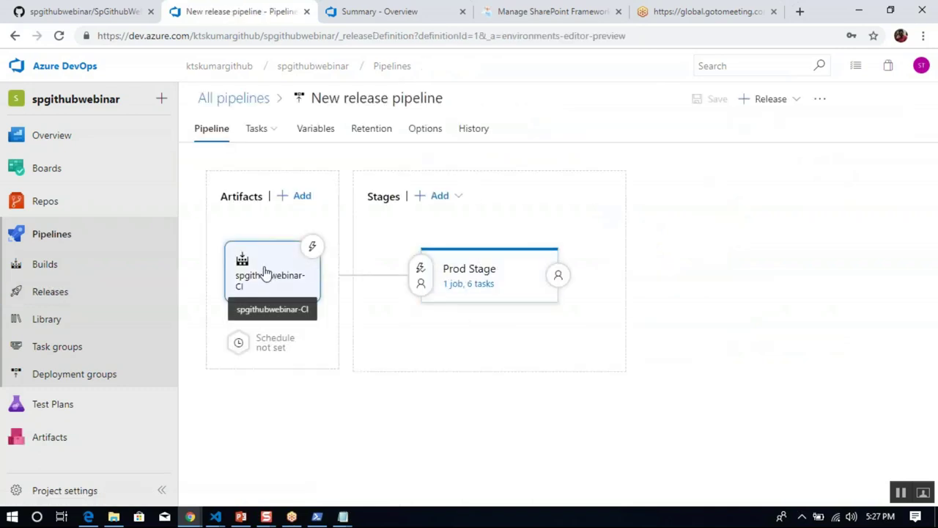
pyautogui.click(268, 274)
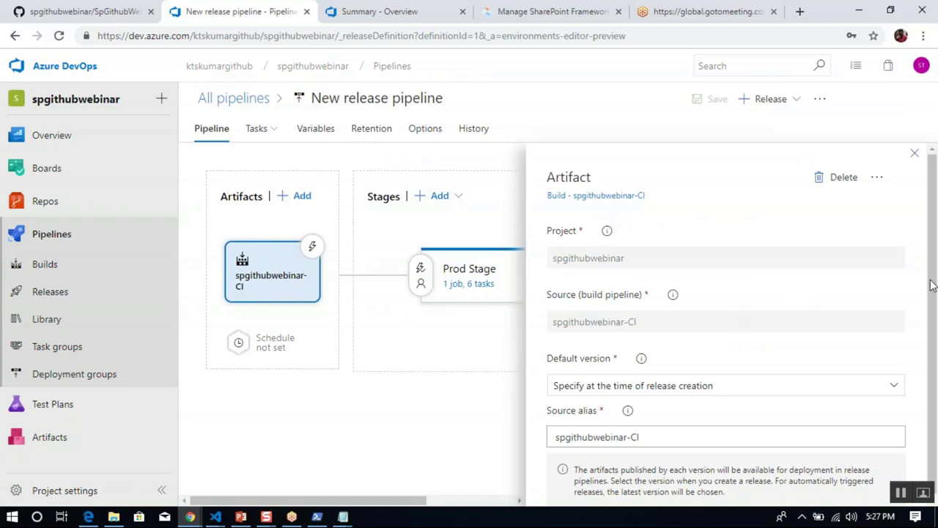
pyautogui.moveTo(931, 285); pyautogui.dragTo(935, 373)
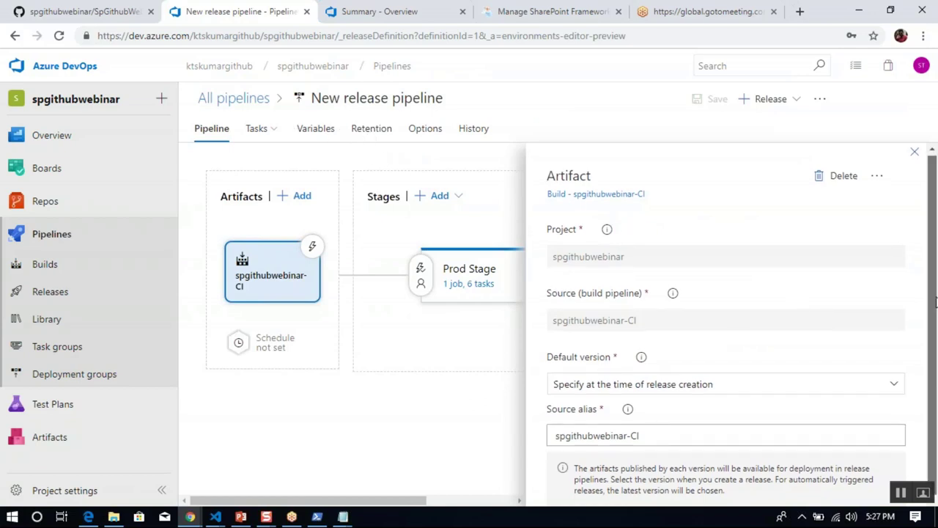
pyautogui.click(815, 392)
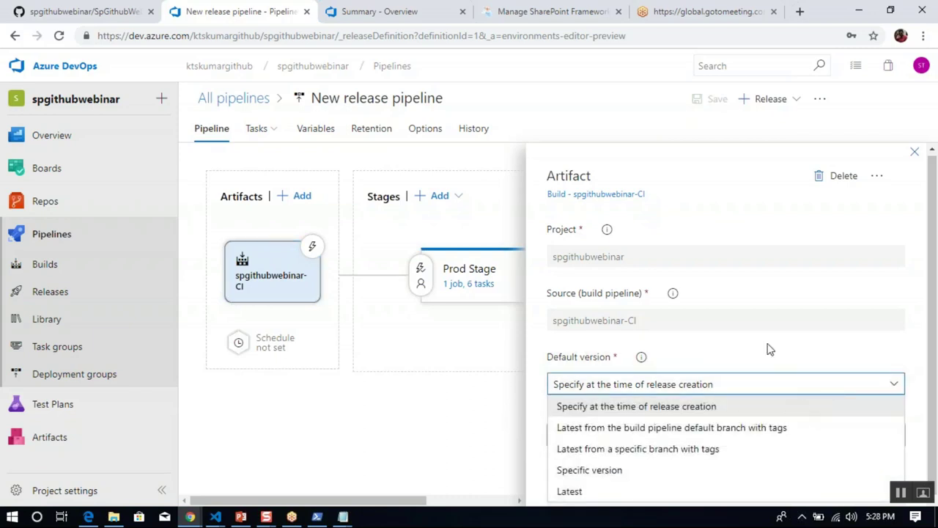
pyautogui.click(738, 383)
pyautogui.click(737, 389)
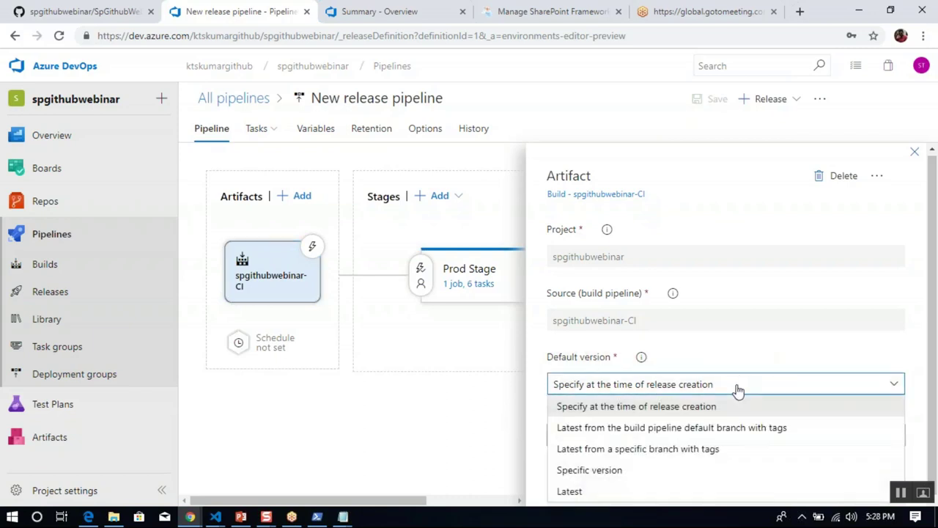
pyautogui.click(636, 491)
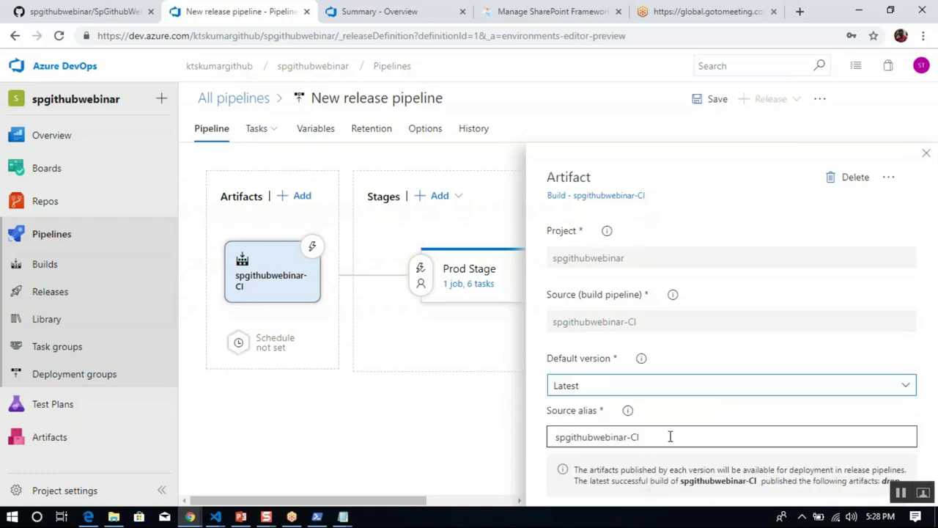
pyautogui.click(673, 434)
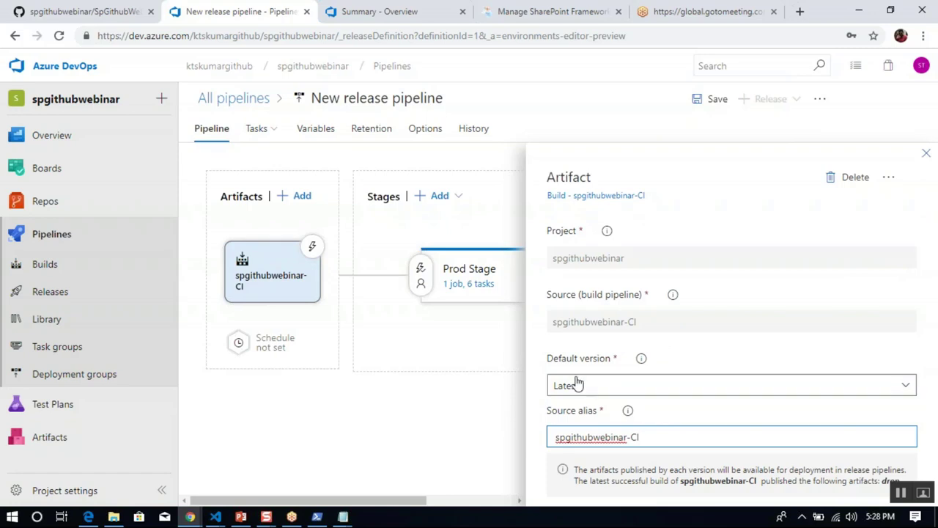
pyautogui.click(623, 325)
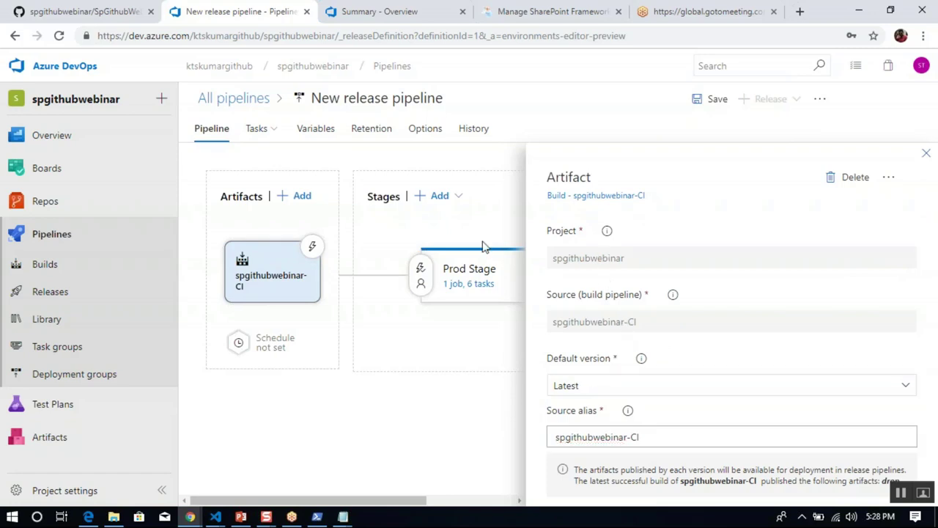
pyautogui.click(707, 99)
pyautogui.click(532, 333)
# Review the release options, Prod Stage retention and artifact settings, then go to the releases list.
pyautogui.click(797, 100)
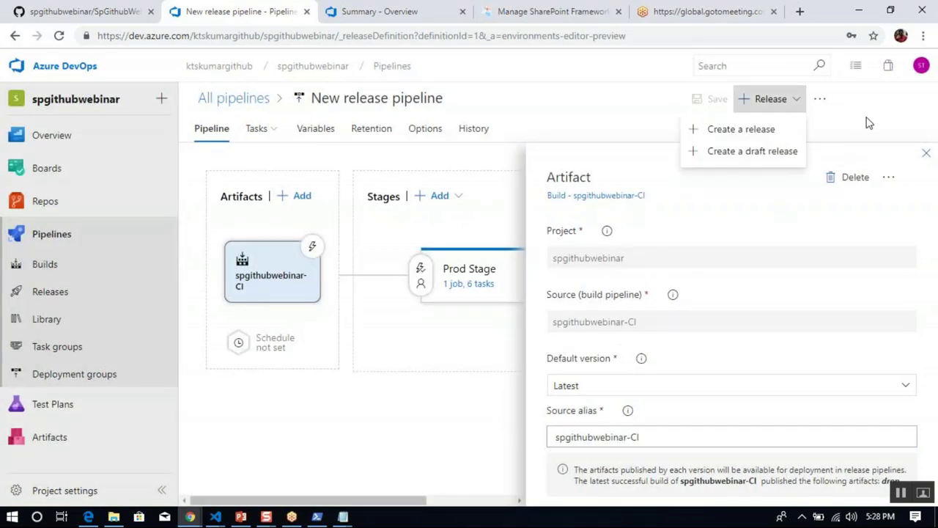
pyautogui.click(904, 140)
pyautogui.click(926, 156)
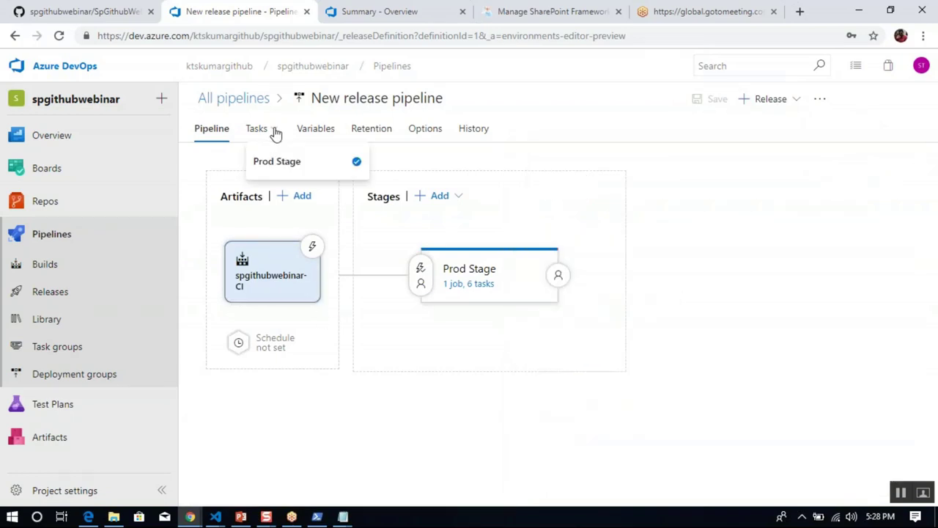
pyautogui.click(376, 136)
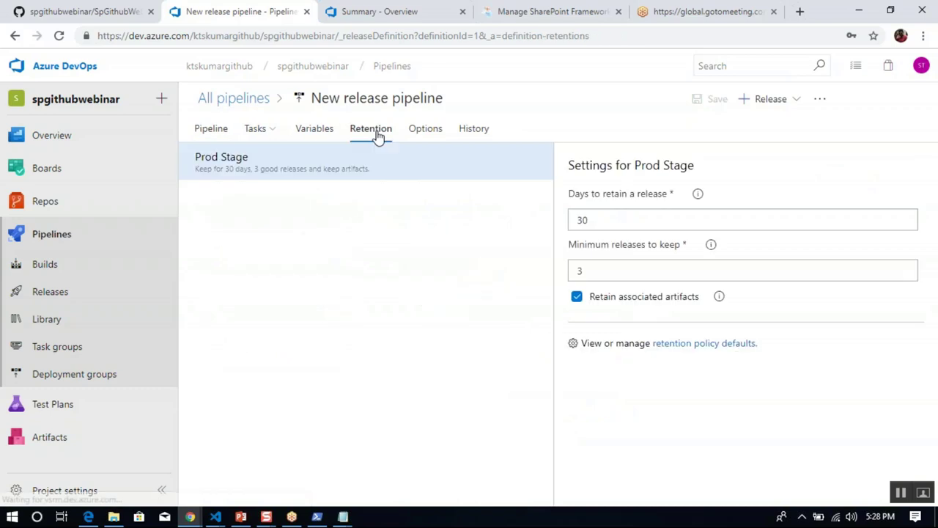
pyautogui.click(211, 130)
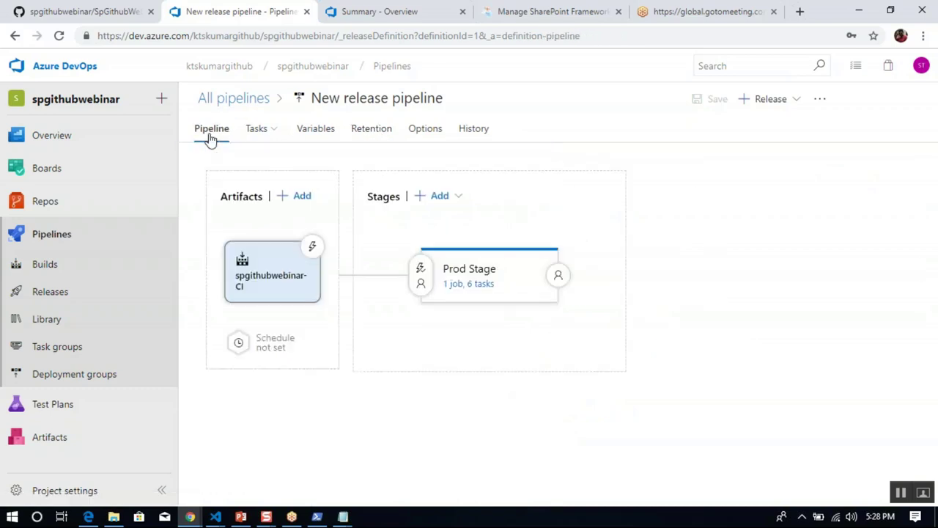
pyautogui.click(274, 283)
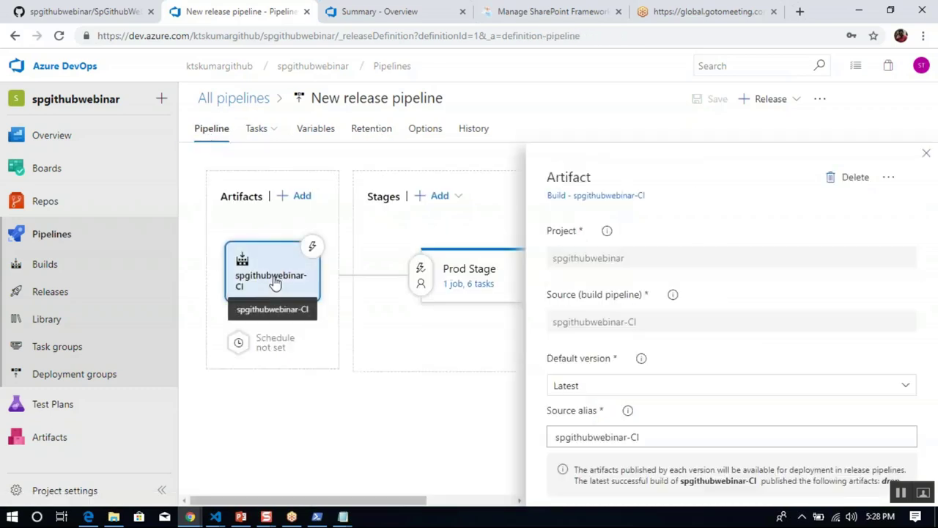
pyautogui.click(925, 153)
pyautogui.click(92, 297)
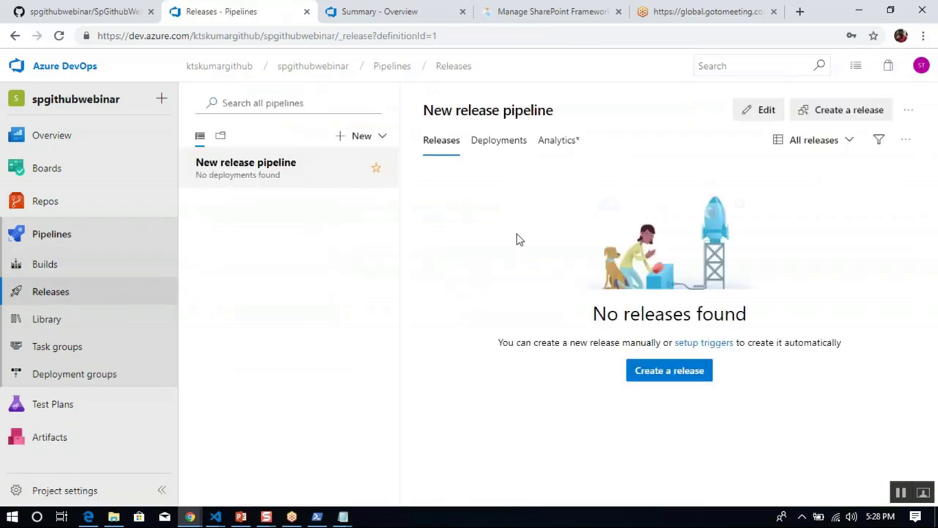
pyautogui.click(707, 342)
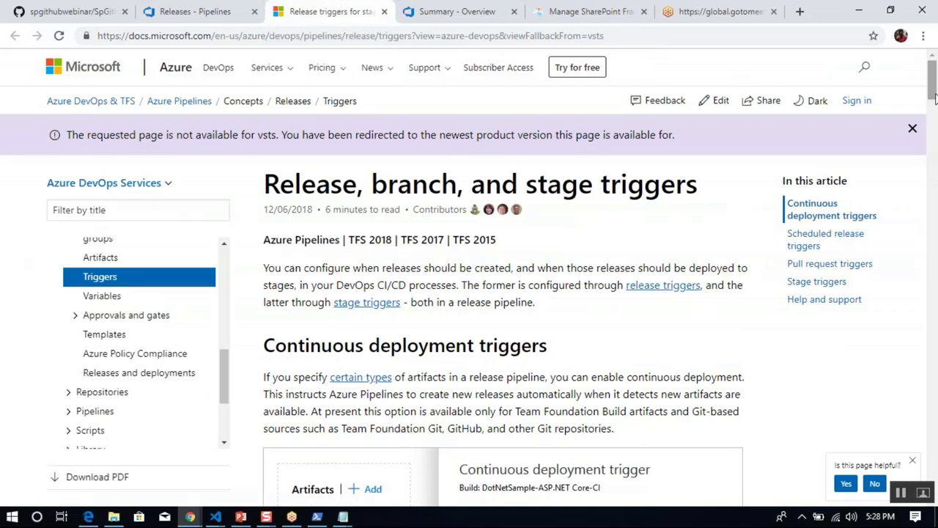
pyautogui.moveTo(933, 92); pyautogui.dragTo(933, 138)
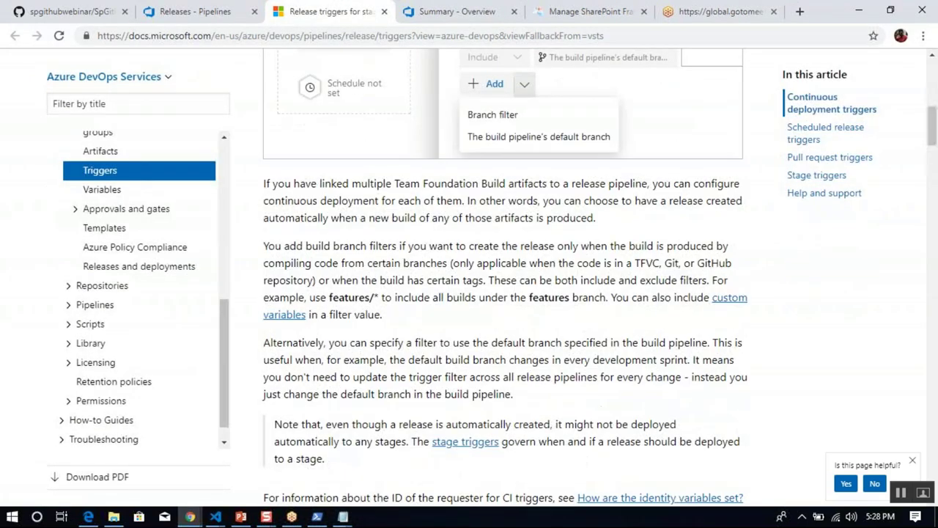
pyautogui.click(384, 12)
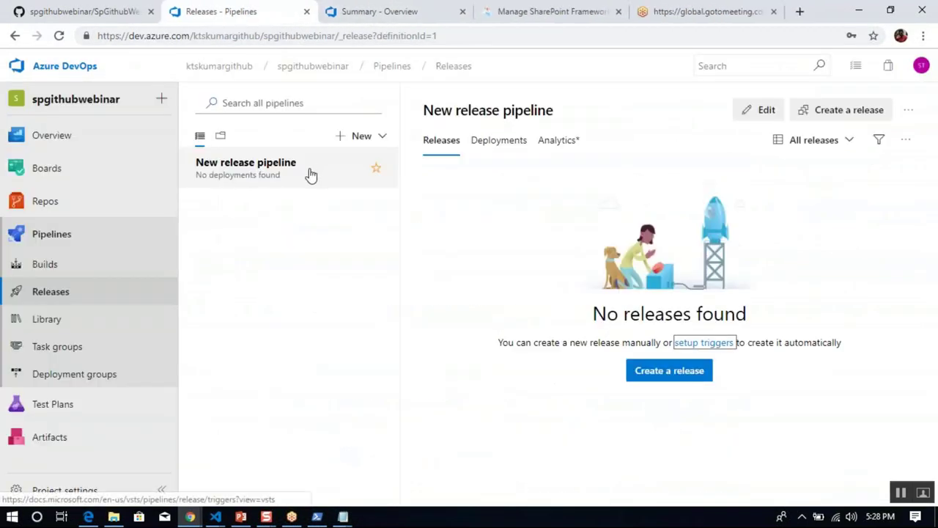
# Enable the artifact's continuous deployment trigger, leaving branch filters and pull request trigger off.
pyautogui.click(769, 118)
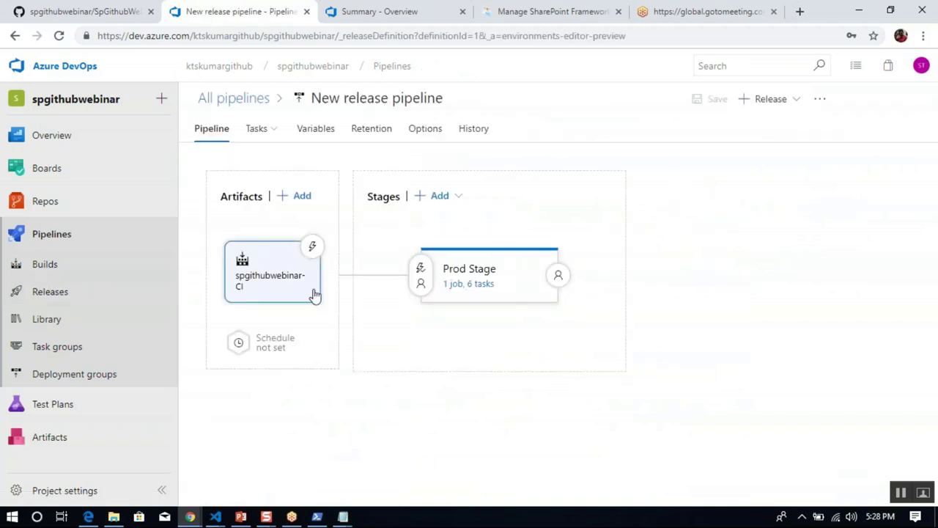
pyautogui.click(421, 272)
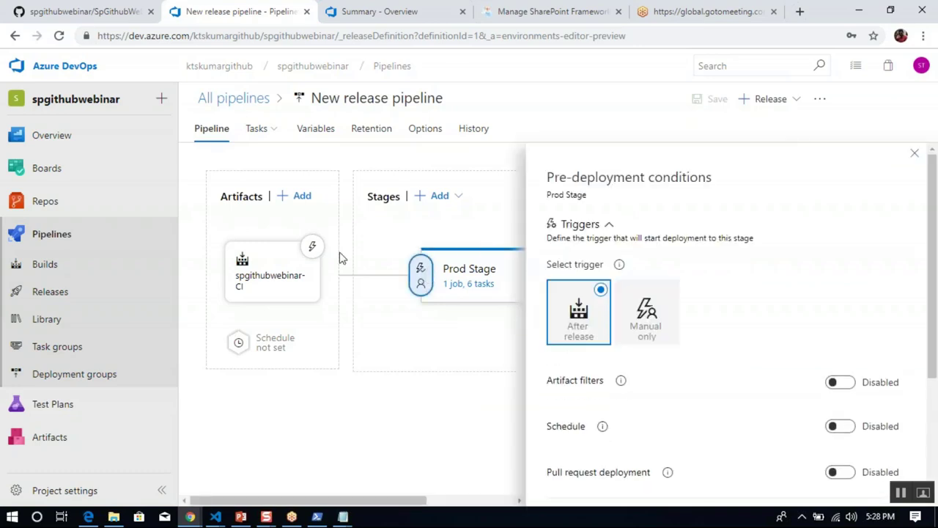
pyautogui.click(312, 246)
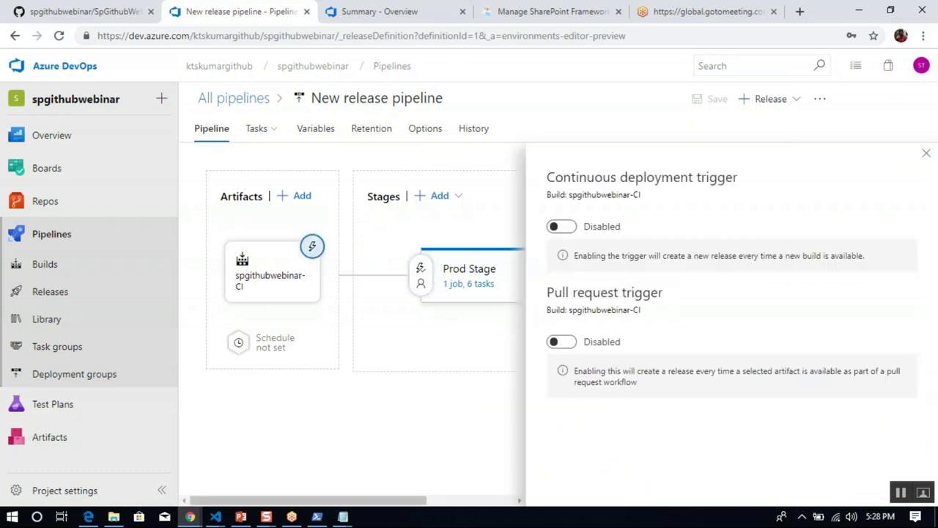
pyautogui.click(561, 226)
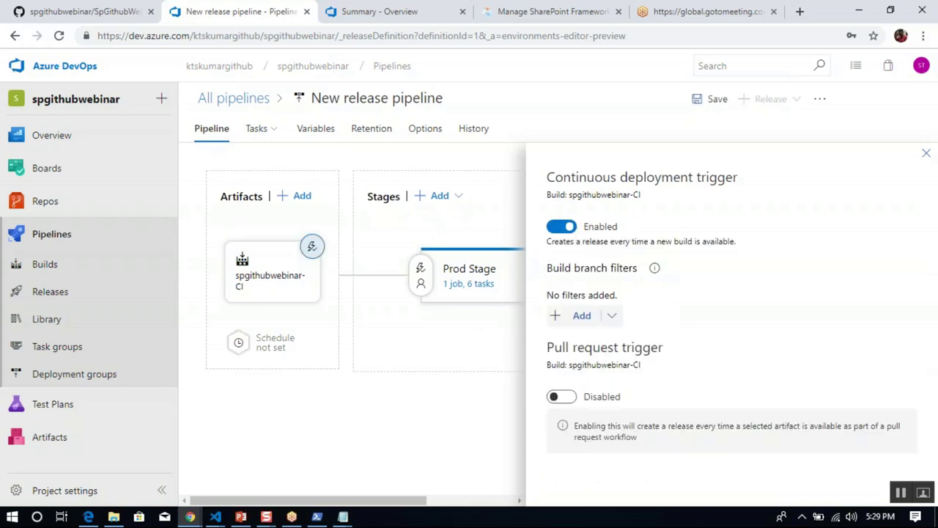
pyautogui.click(611, 316)
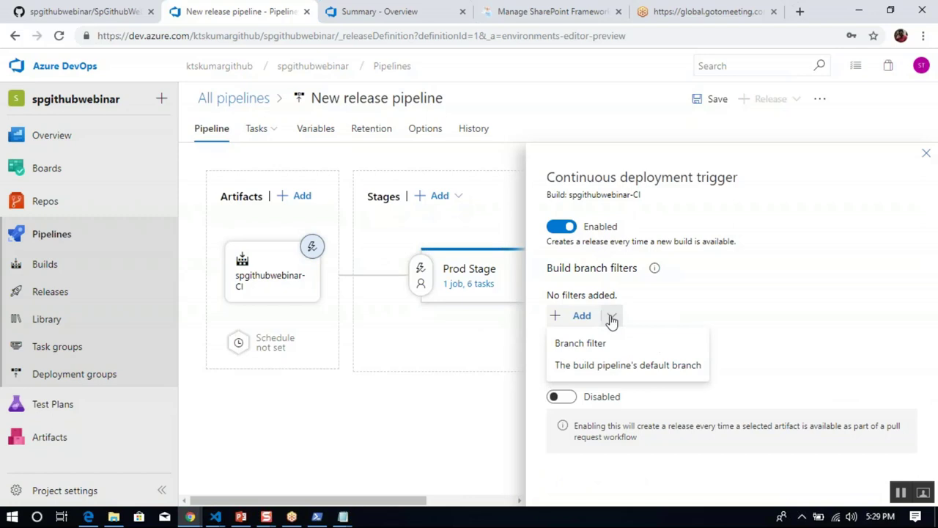
pyautogui.click(701, 283)
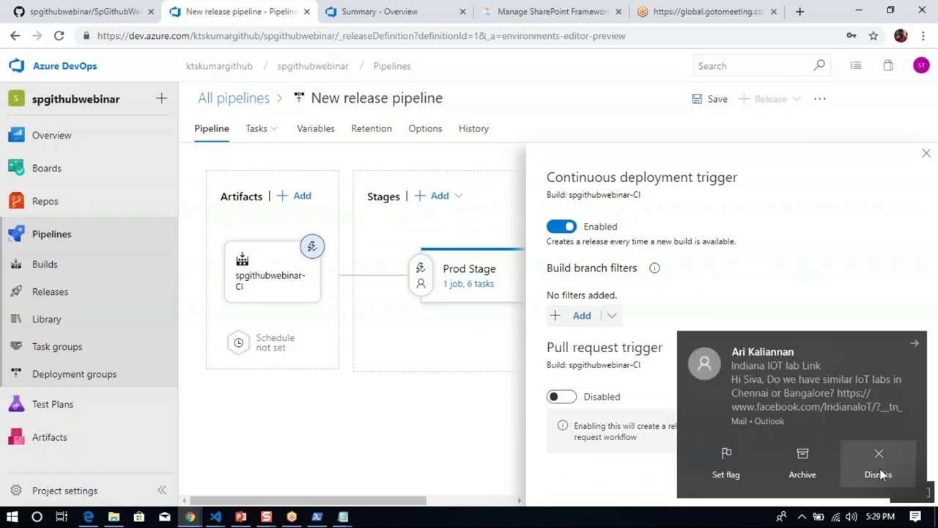
pyautogui.click(879, 455)
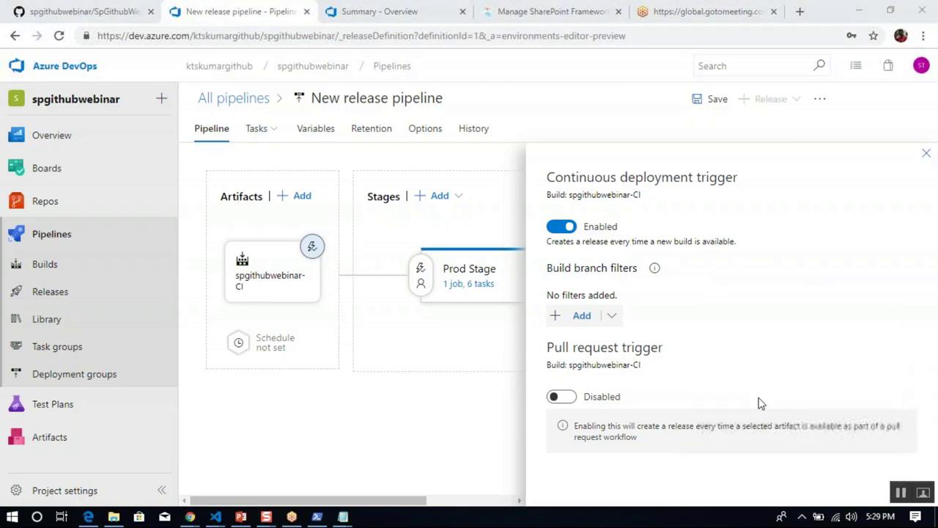
pyautogui.click(571, 401)
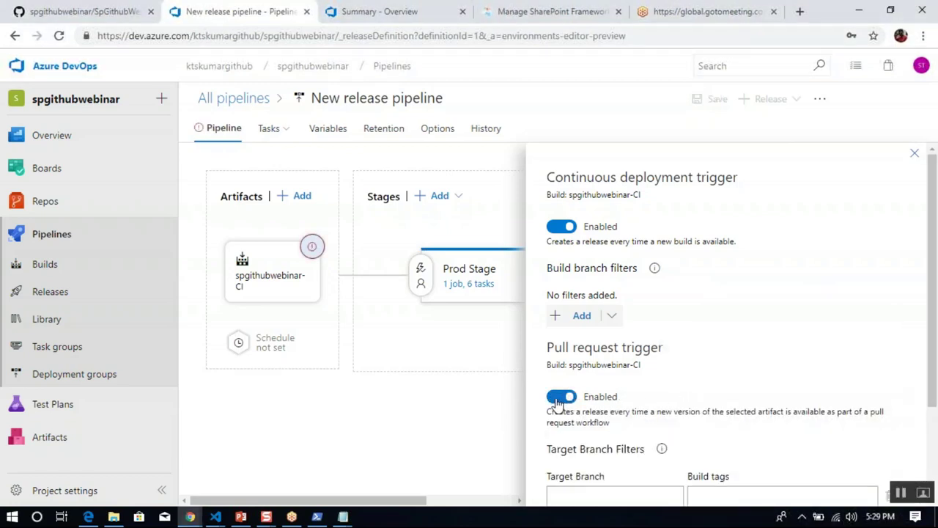
pyautogui.click(563, 398)
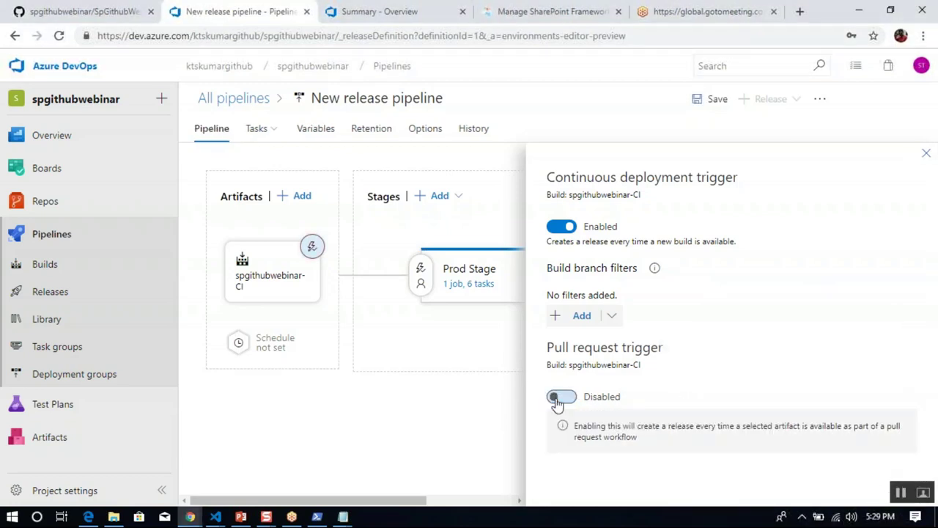
# Close the trigger settings and save the release pipeline.
pyautogui.click(926, 159)
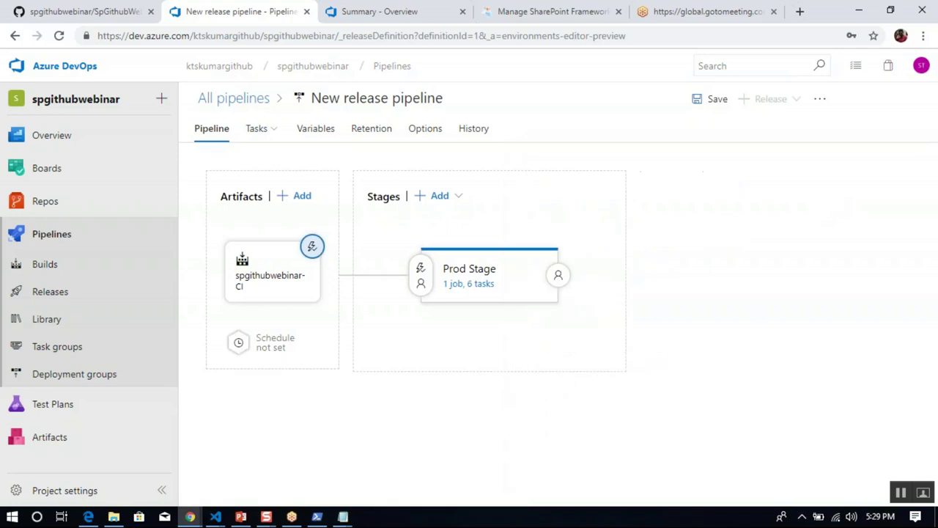
pyautogui.click(714, 103)
pyautogui.click(549, 335)
pyautogui.click(215, 517)
# Replace the line 14 subtitle in SpGithubWebinar.tsx with 'Integrte with Github and Azure devops' and save.
pyautogui.moveTo(217, 473)
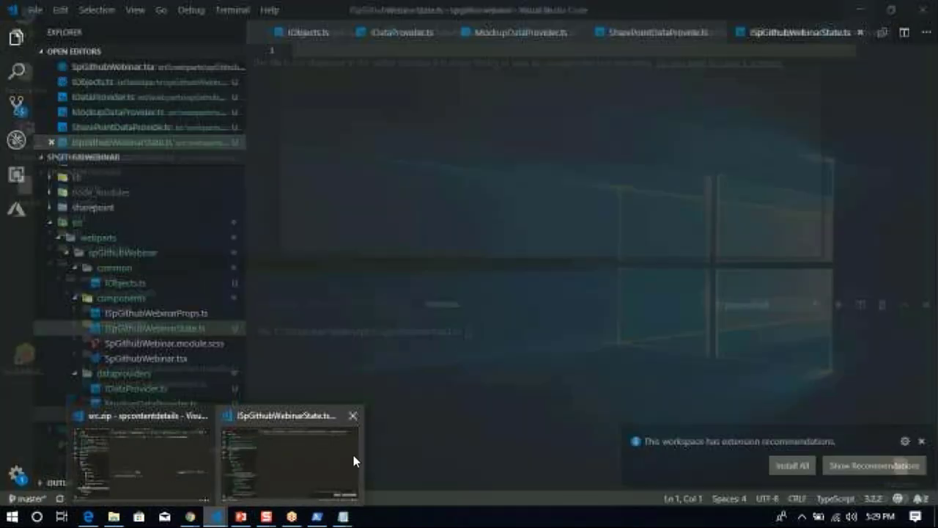
pyautogui.click(326, 455)
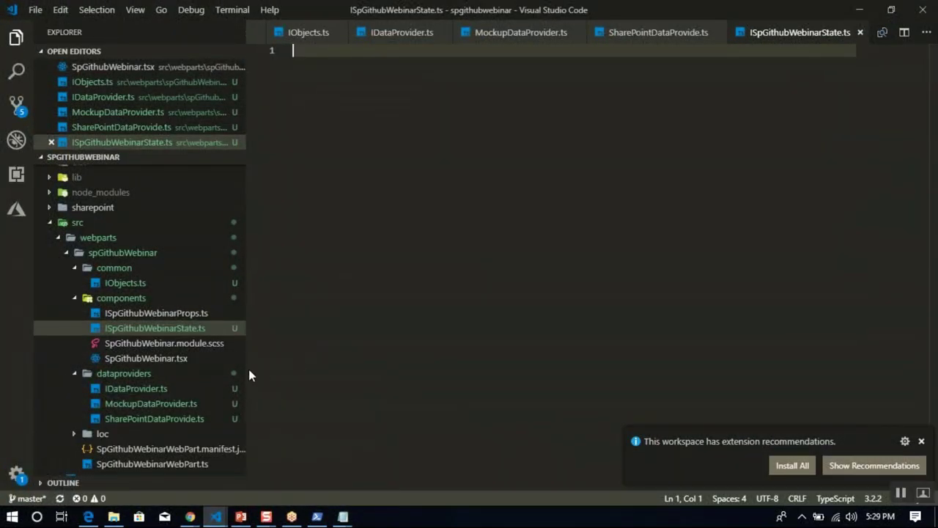
pyautogui.click(195, 358)
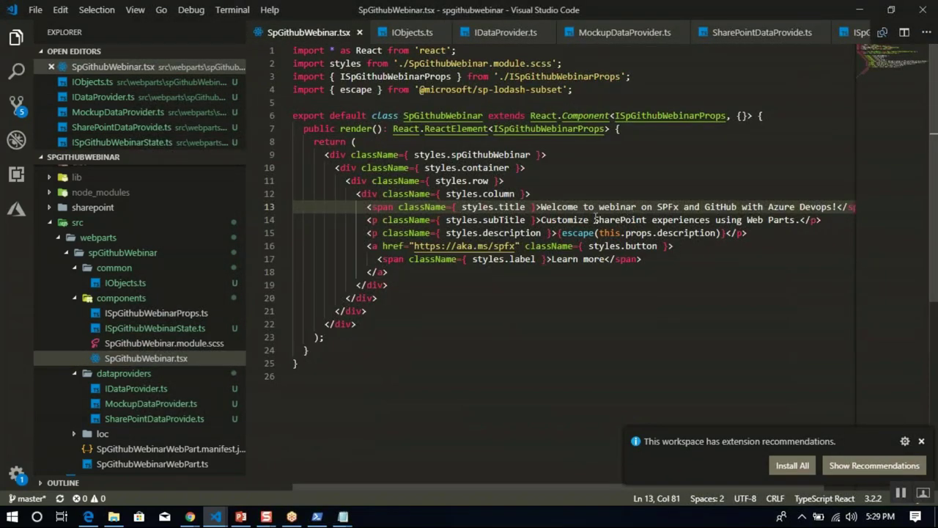
pyautogui.click(542, 220)
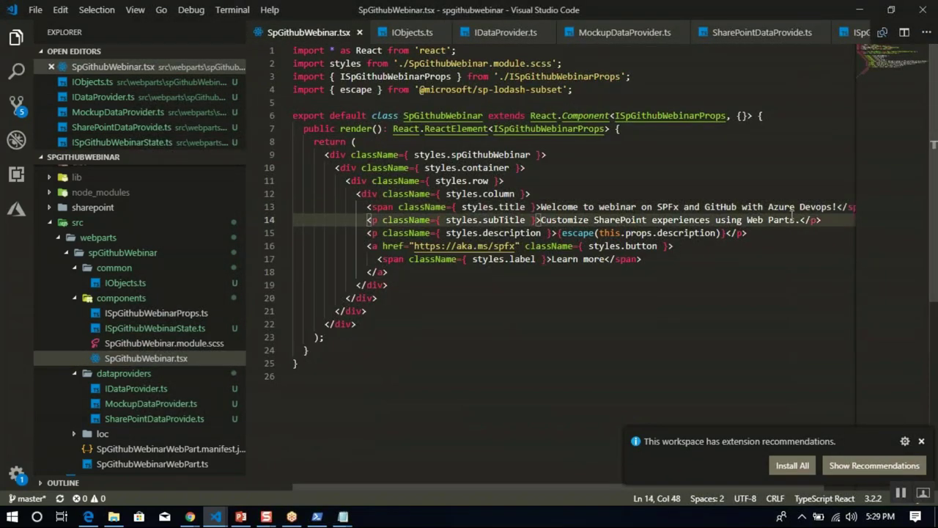
pyautogui.keyDown('shift'); pyautogui.click(796, 220); pyautogui.keyUp('shift')
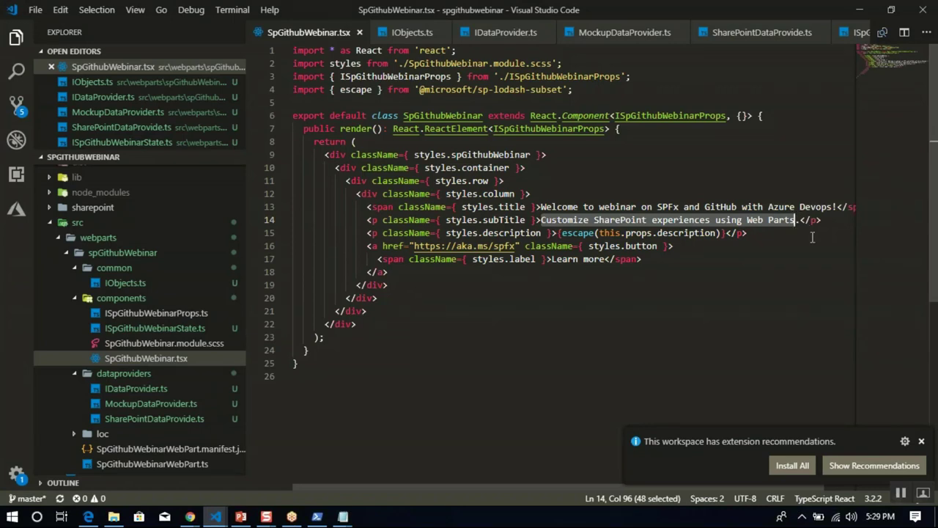
pyautogui.press('Delete')
pyautogui.write('Integr')
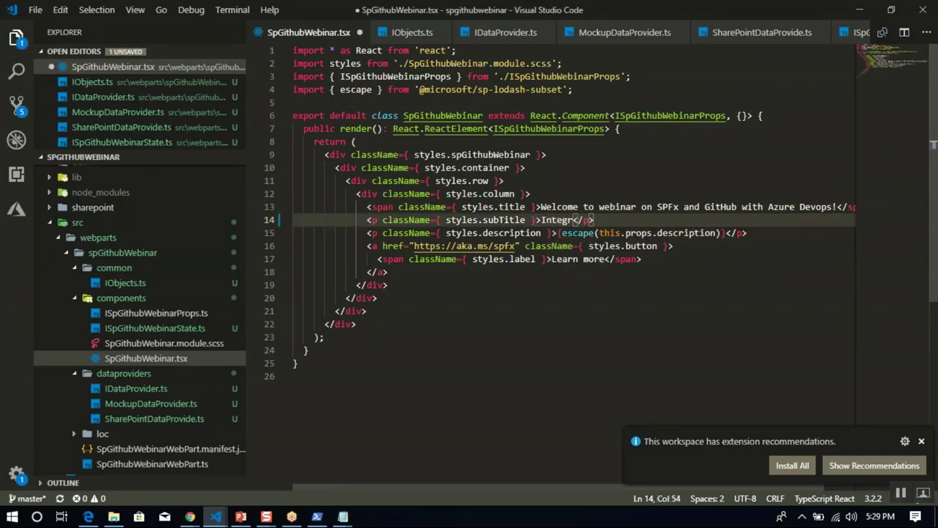
pyautogui.write('te with Gi')
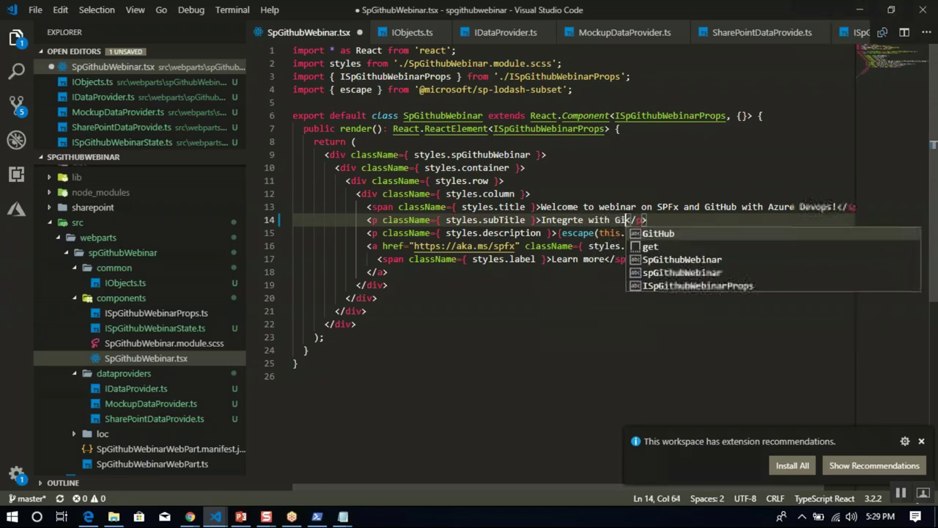
pyautogui.write('thub and Az')
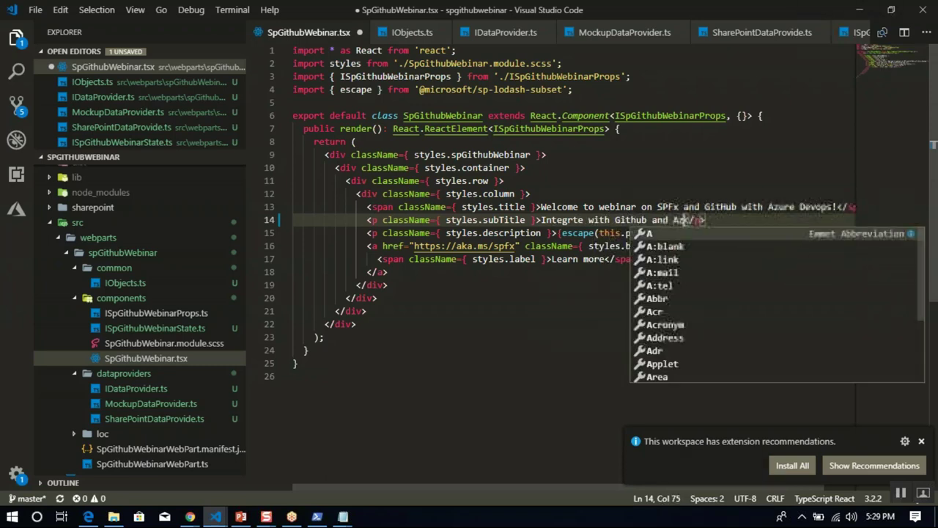
pyautogui.write('ure devops')
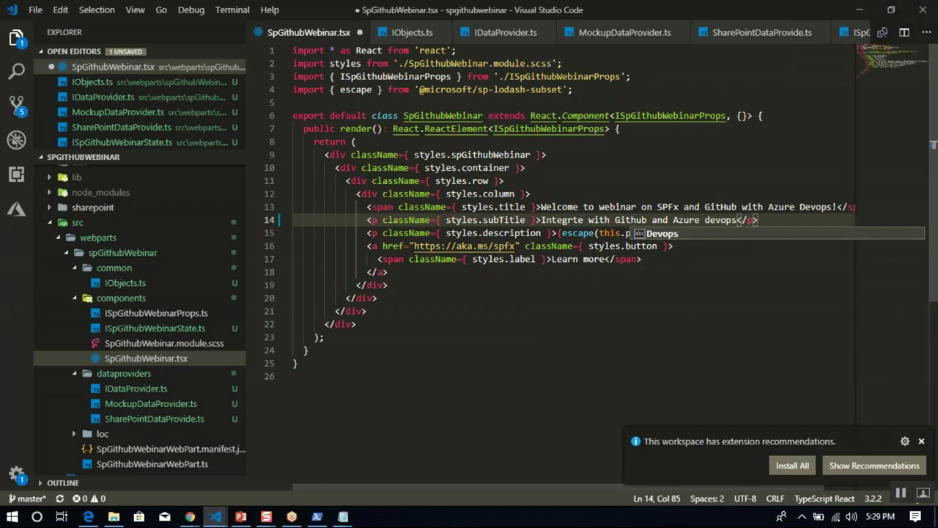
pyautogui.hotkey('ctrl', 's')
# Stage all six changed files and commit them with the message 'Second Commit'.
pyautogui.click(16, 105)
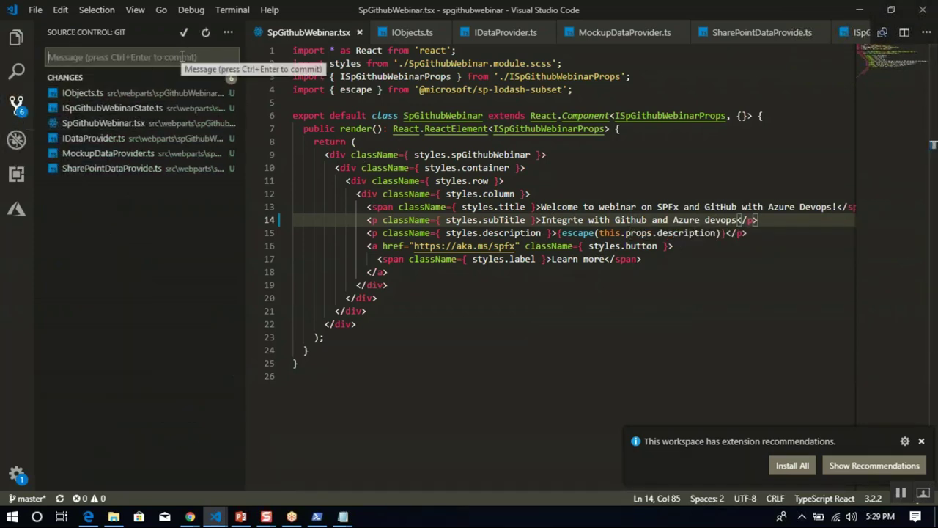
pyautogui.write('Second Commit')
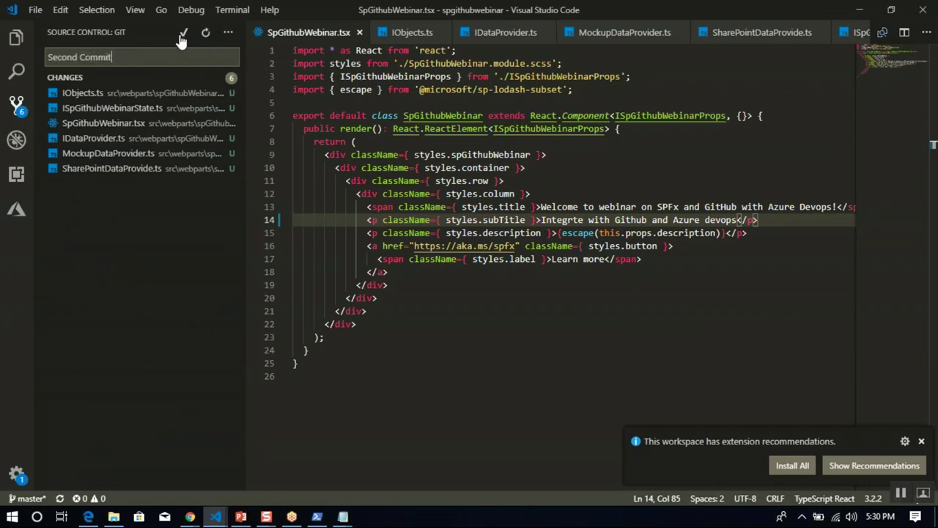
pyautogui.click(182, 34)
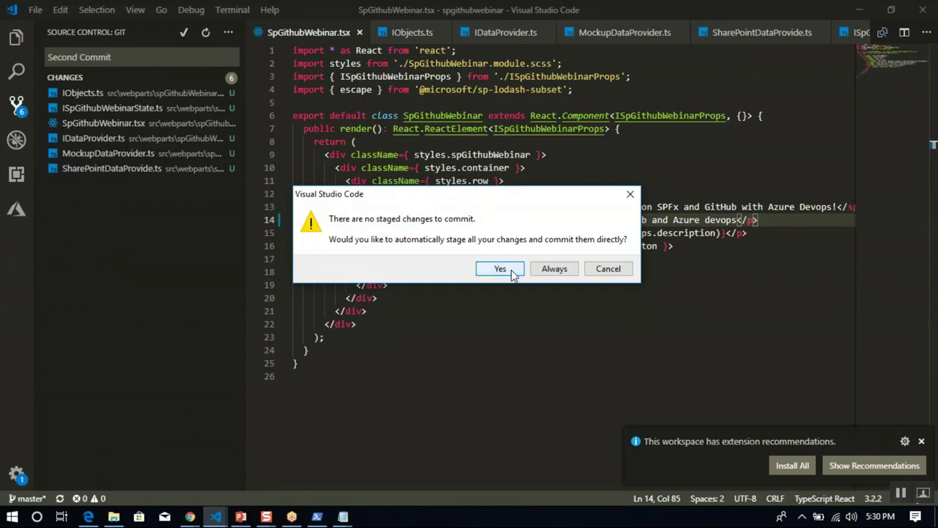
pyautogui.click(608, 270)
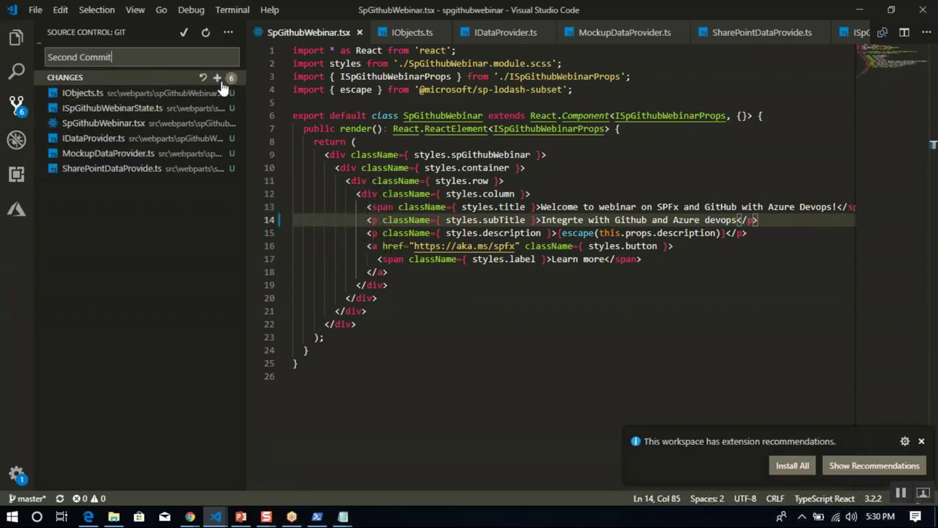
pyautogui.click(218, 80)
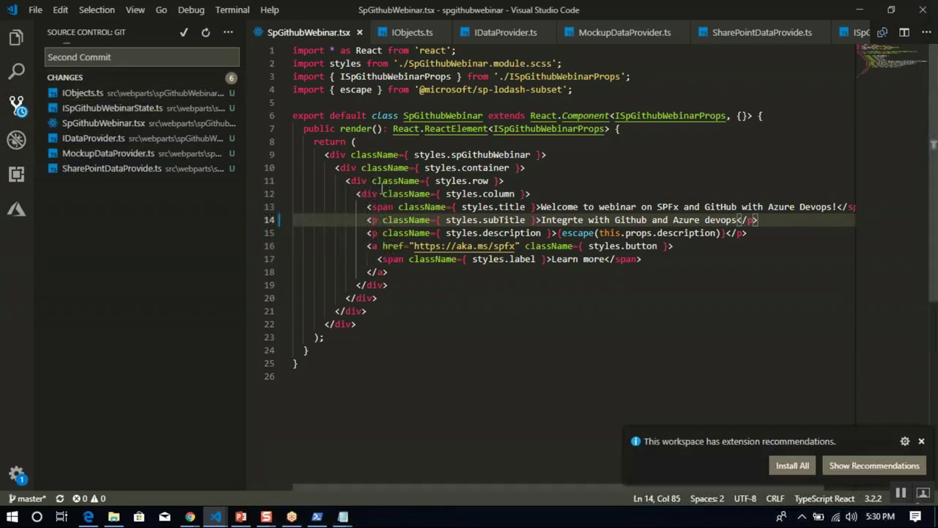
pyautogui.click(185, 34)
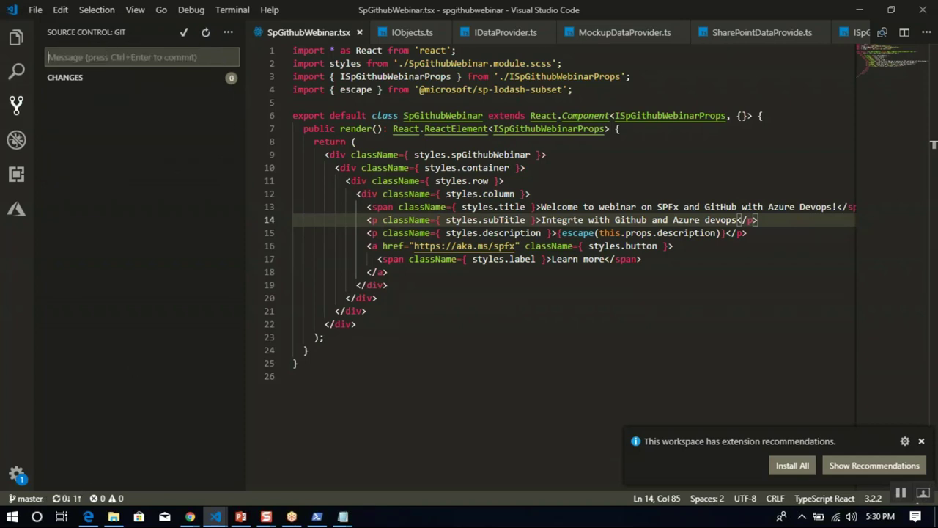
# Sync the commit with origin/master and return to the file tree.
pyautogui.click(61, 498)
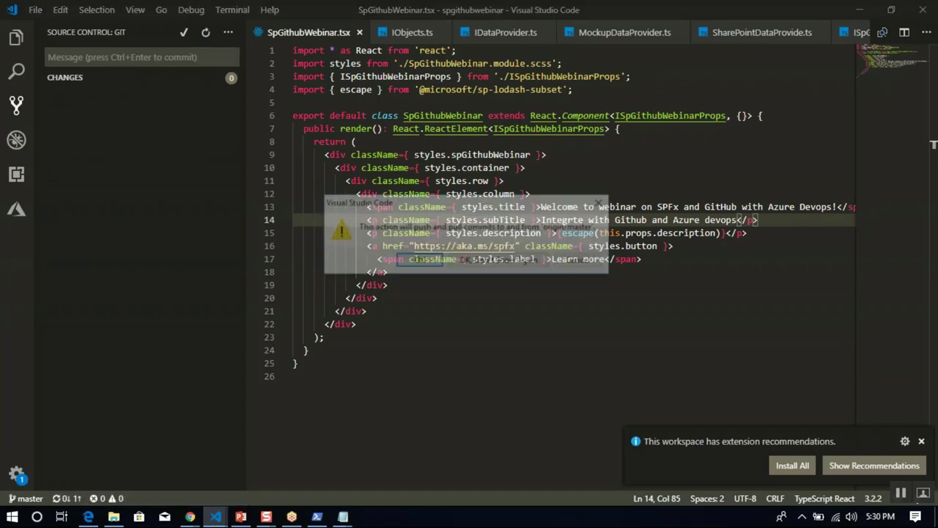
pyautogui.click(418, 262)
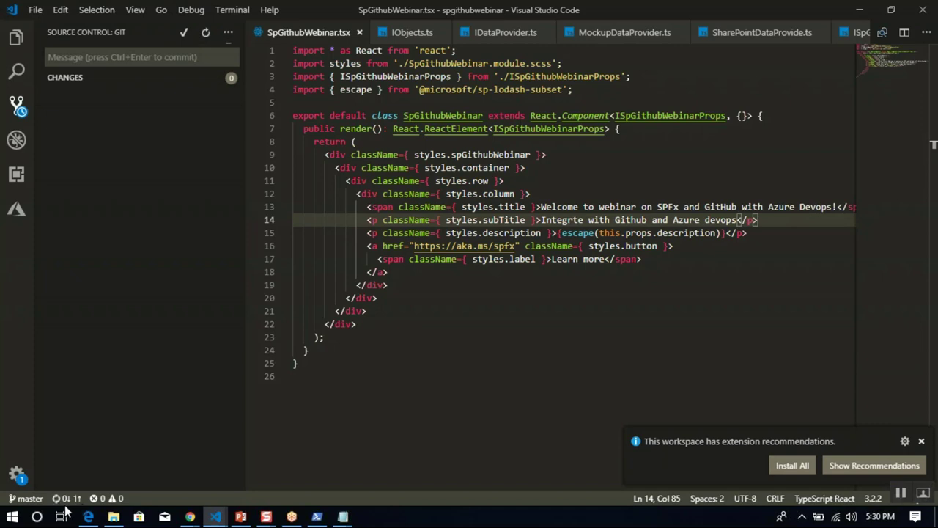
pyautogui.press('Down')
pyautogui.press('Down')
pyautogui.press('Down')
pyautogui.press('Down')
pyautogui.press('Down')
pyautogui.press('Down')
pyautogui.press('Down')
pyautogui.press('Down')
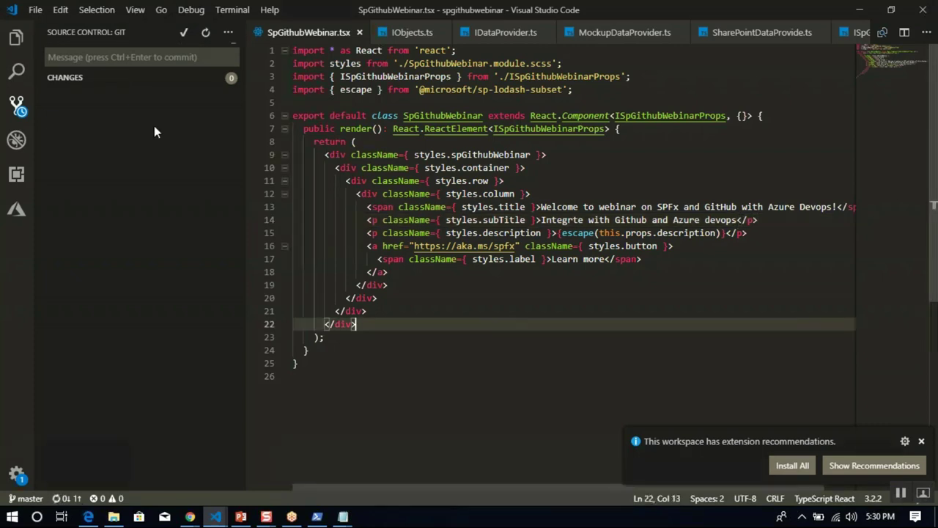
pyautogui.hotkey('ctrl', 'shift', 'e')
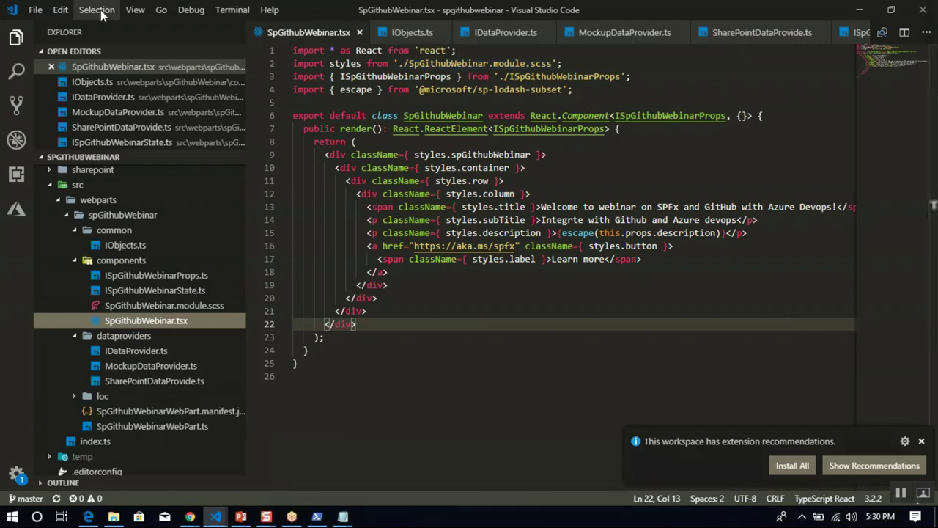
# Check the spgithubwebinar-CI build history for the running build #43, then return to VS Code.
pyautogui.click(628, 287)
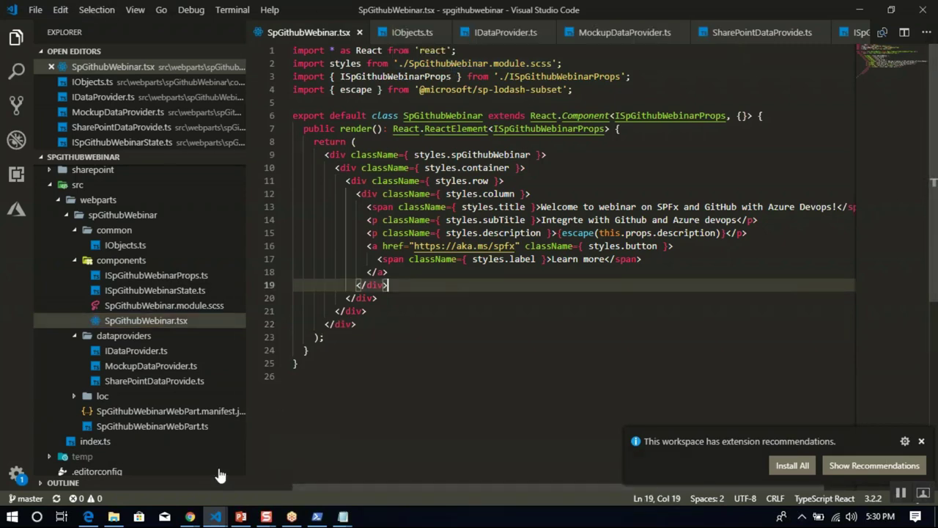
pyautogui.moveTo(190, 516)
pyautogui.moveTo(256, 479)
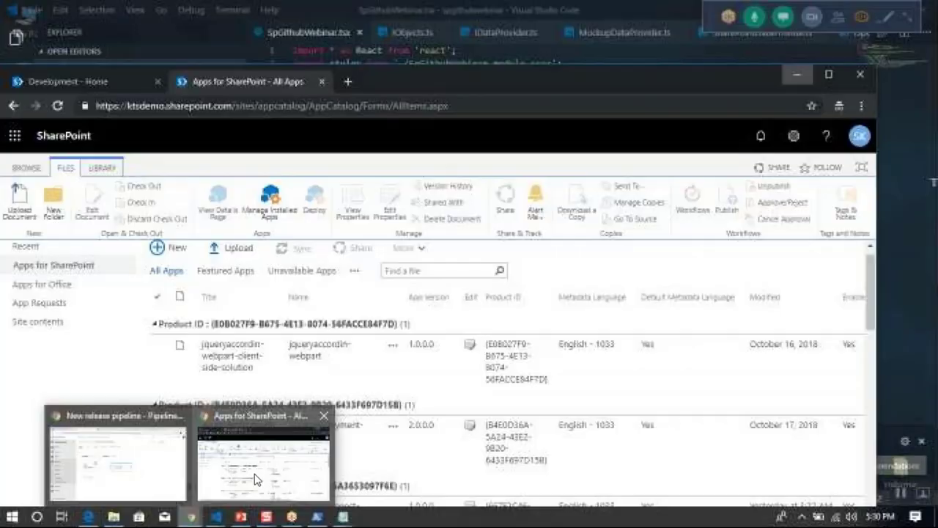
pyautogui.click(168, 482)
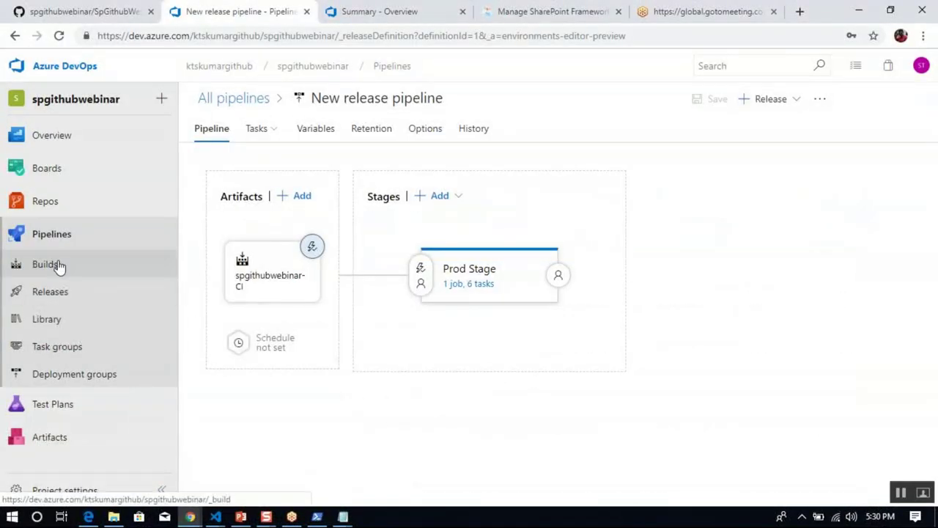
pyautogui.click(60, 266)
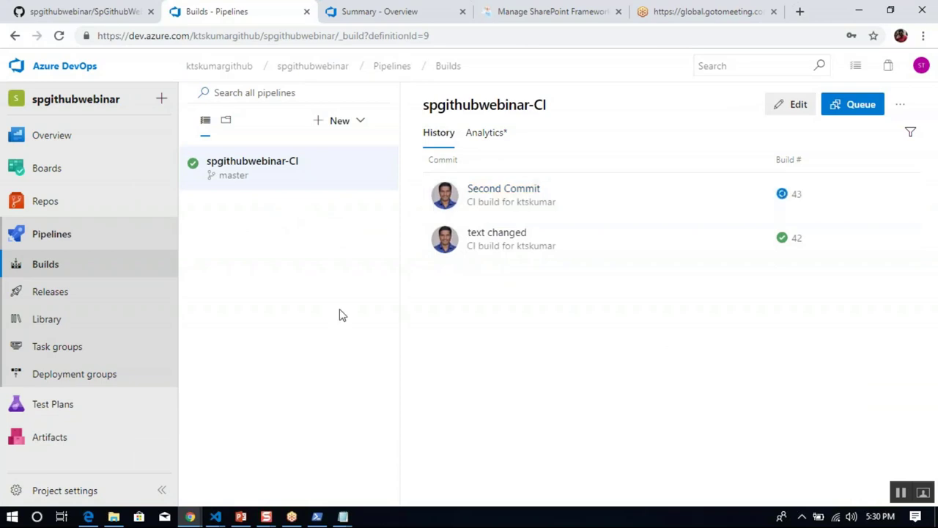
pyautogui.moveTo(220, 518)
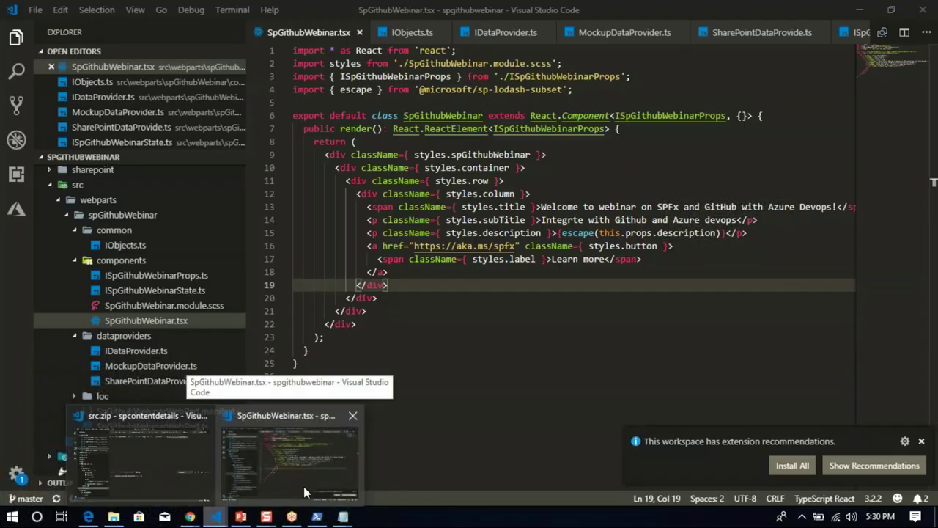
pyautogui.click(304, 486)
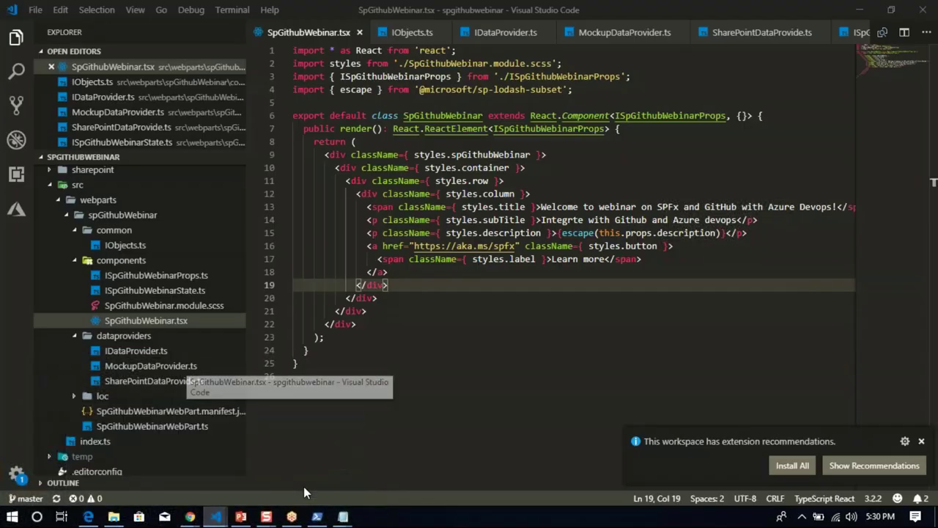
# Copy the IList interface from spcontentdetails' IObjects.ts into the webinar's IObjects.ts and save.
pyautogui.click(487, 330)
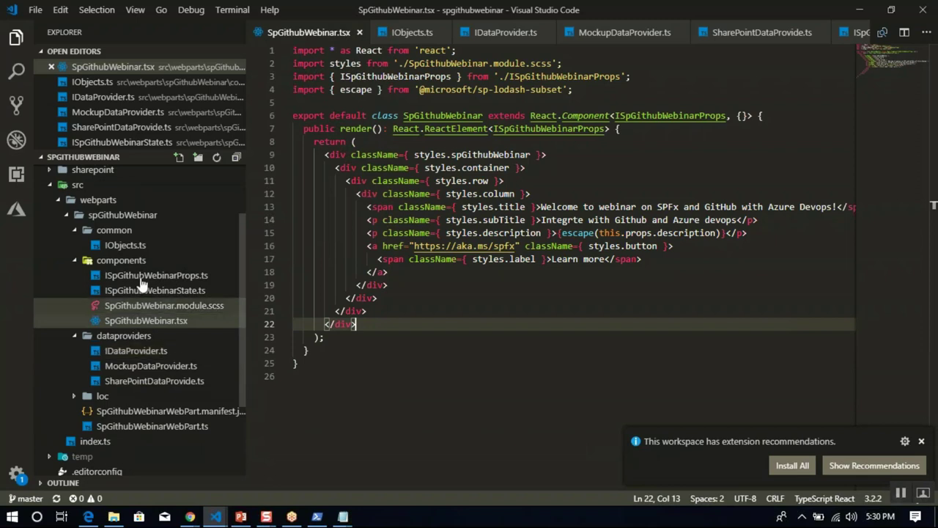
pyautogui.click(154, 247)
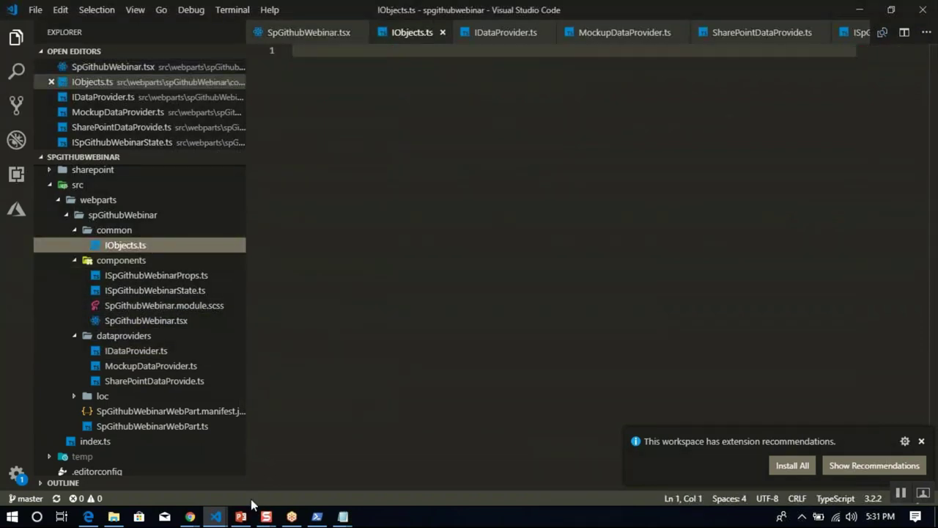
pyautogui.moveTo(217, 520)
pyautogui.click(151, 463)
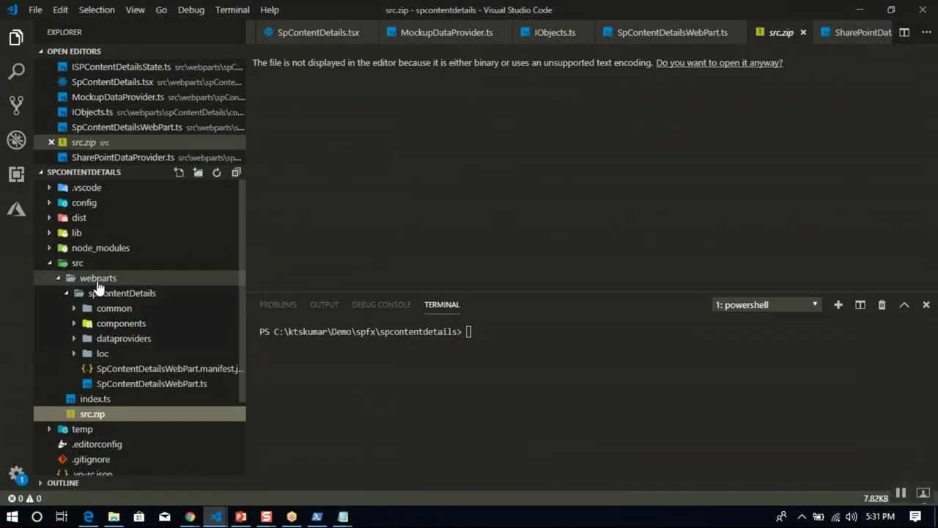
pyautogui.click(76, 309)
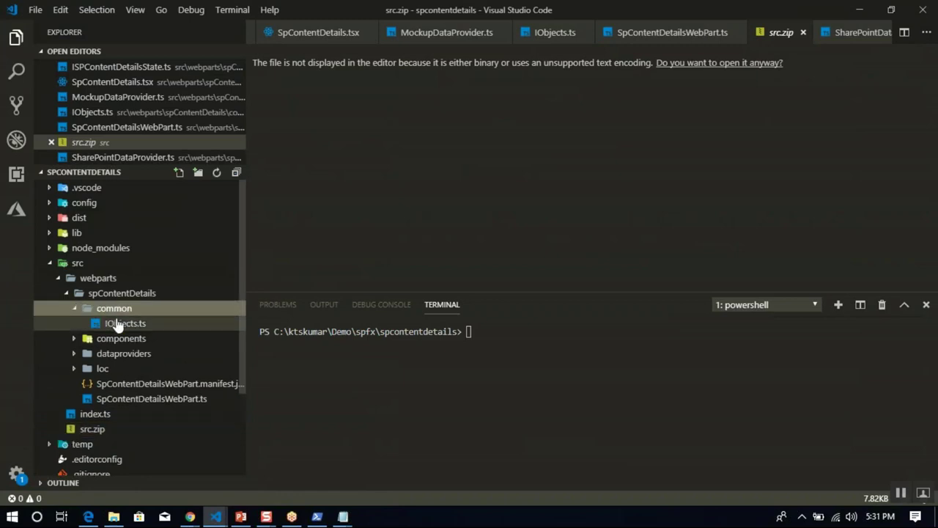
pyautogui.click(122, 323)
pyautogui.hotkey('ctrl', 'a')
pyautogui.hotkey('ctrl', 'c')
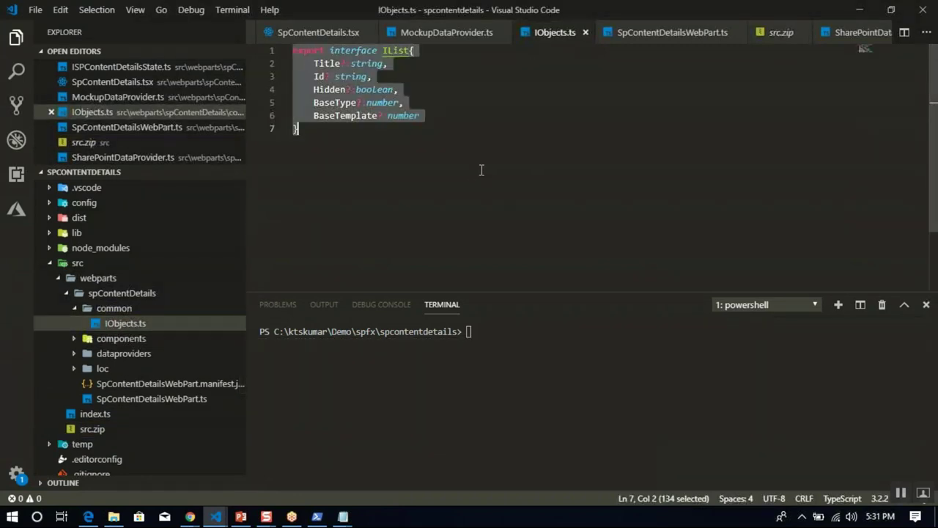
pyautogui.click(215, 516)
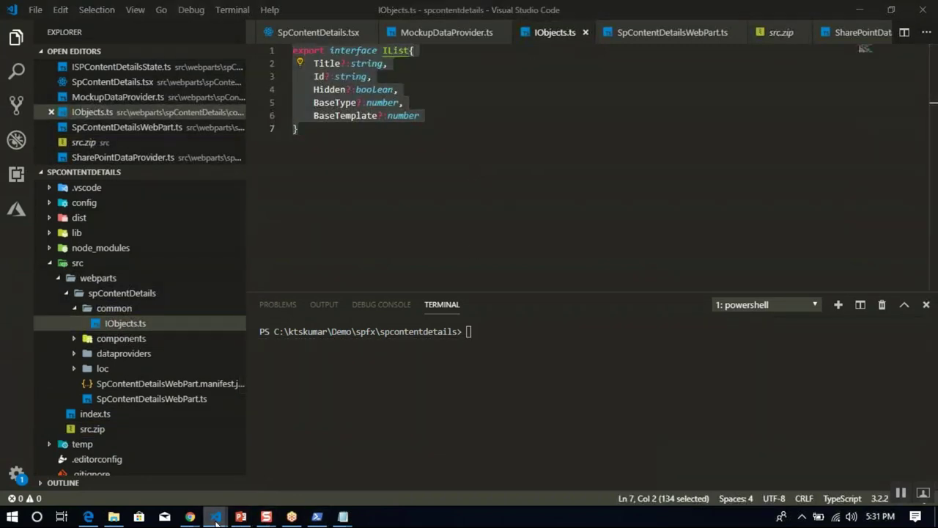
pyautogui.click(286, 463)
pyautogui.hotkey('ctrl', 'v')
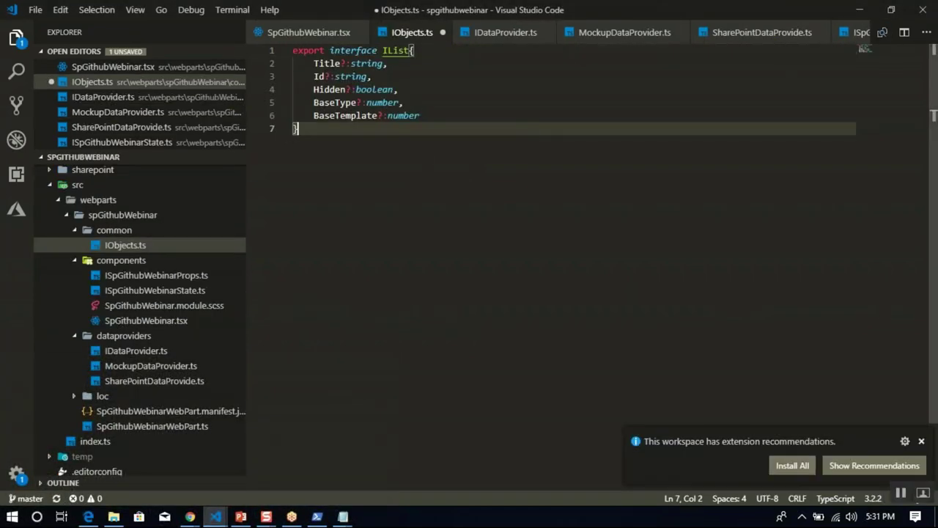
pyautogui.hotkey('ctrl', 's')
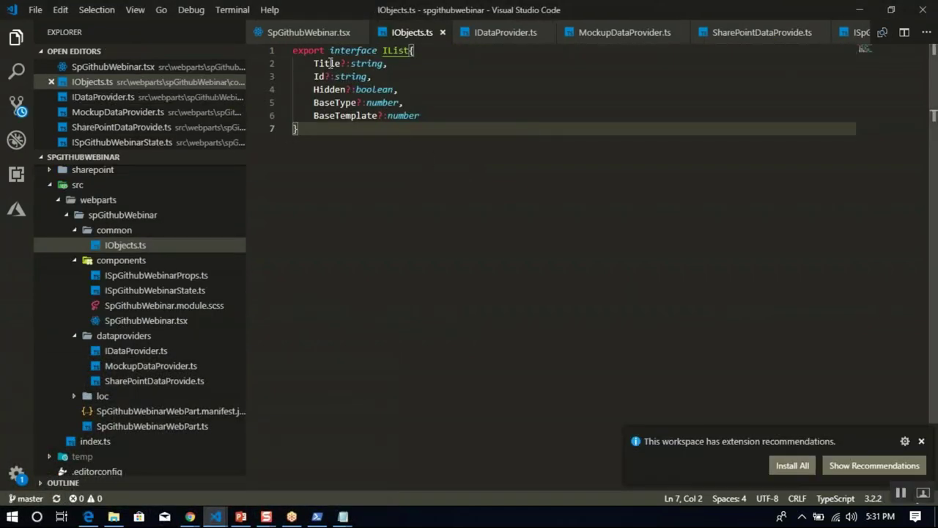
# Review the pasted Title, Hidden, BaseType and BaseTemplate properties.
pyautogui.click(329, 64)
pyautogui.click(329, 89)
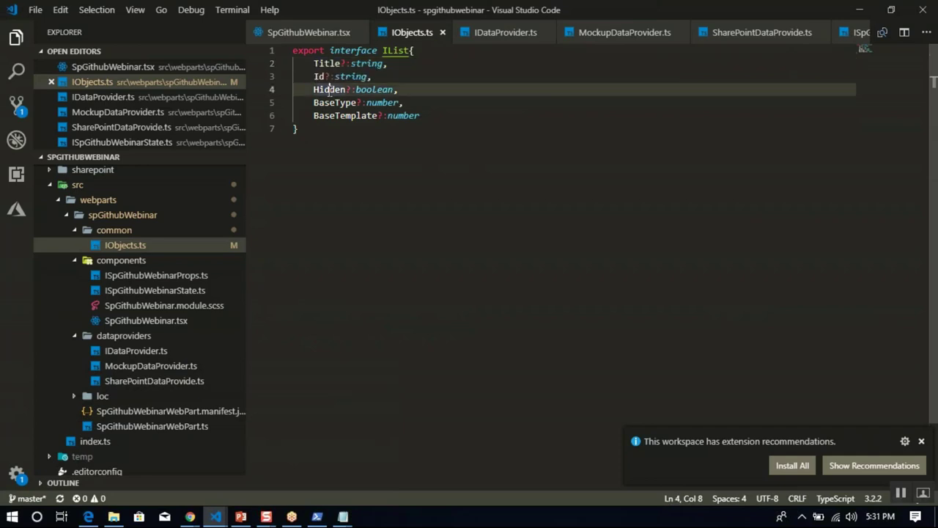
pyautogui.doubleClick(330, 102)
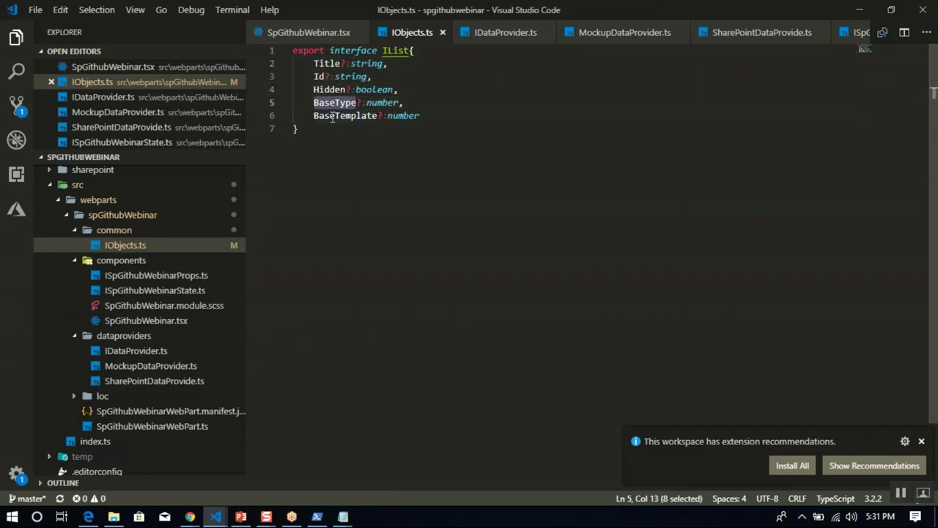
pyautogui.doubleClick(332, 116)
pyautogui.click(430, 188)
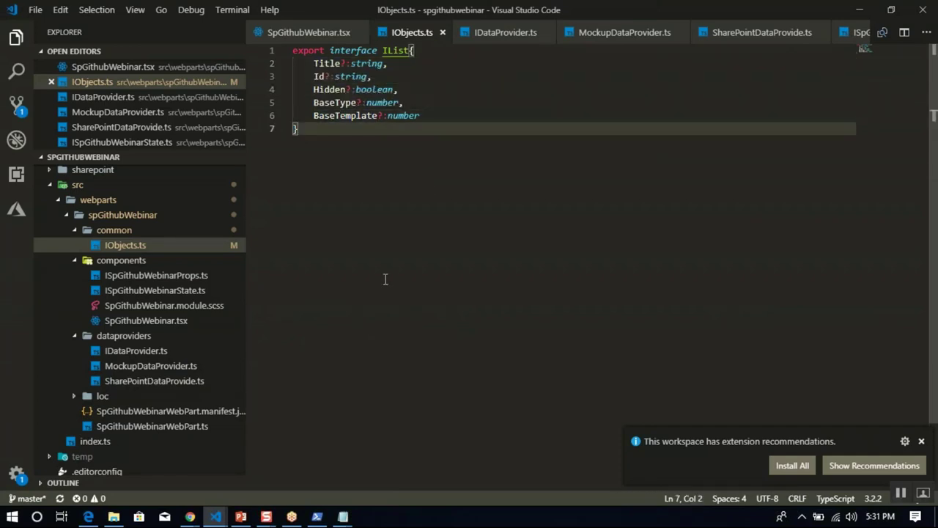
# Copy the reference IDataProvider.ts code into the webinar's IDataProvider.ts and save.
pyautogui.moveTo(215, 516)
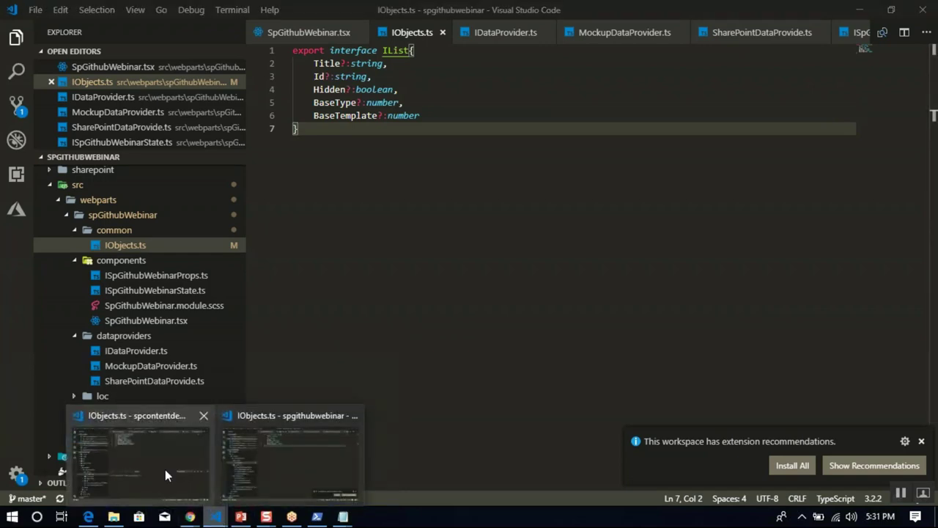
pyautogui.click(168, 475)
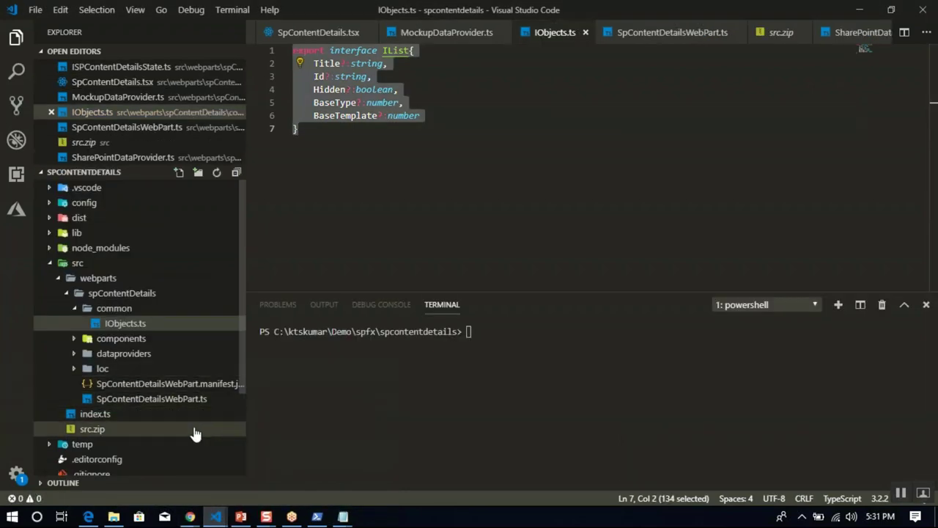
pyautogui.click(81, 355)
pyautogui.click(114, 369)
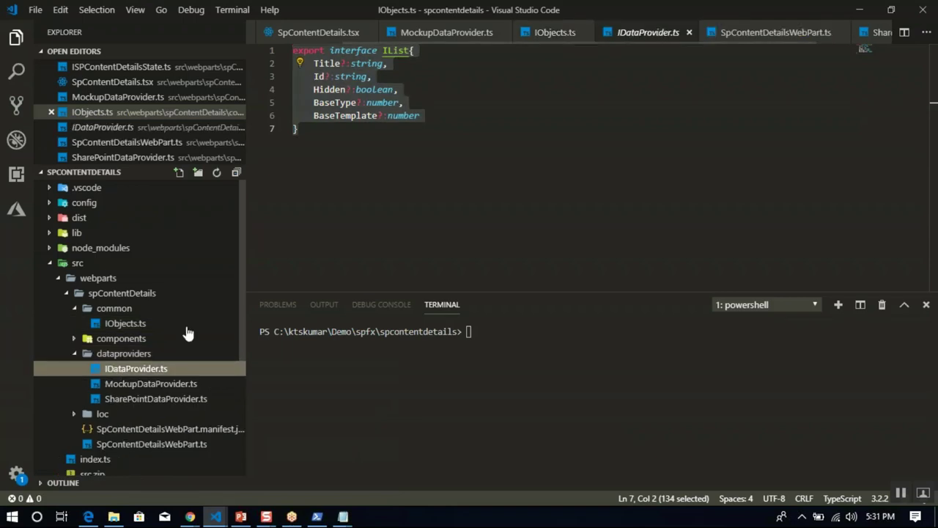
pyautogui.click(494, 197)
pyautogui.hotkey('ctrl', 'a')
pyautogui.hotkey('ctrl', 'c')
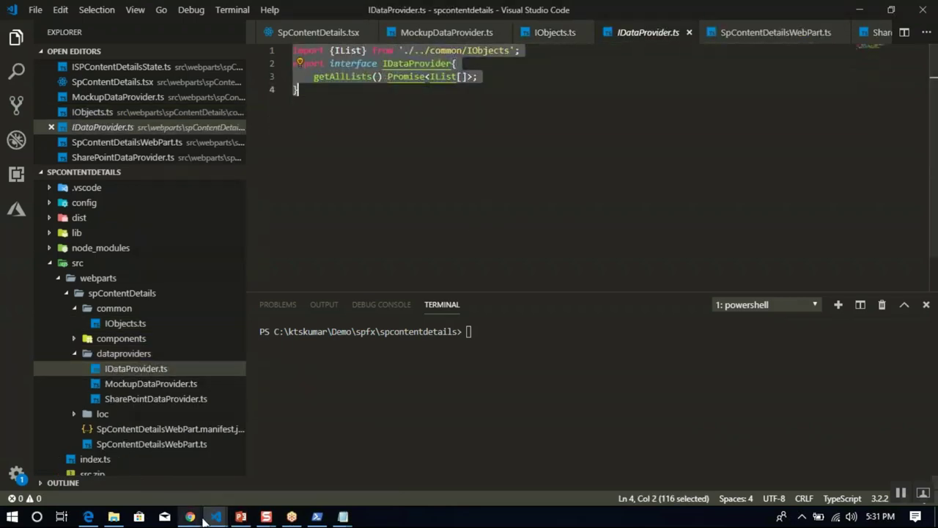
pyautogui.click(216, 516)
pyautogui.click(282, 454)
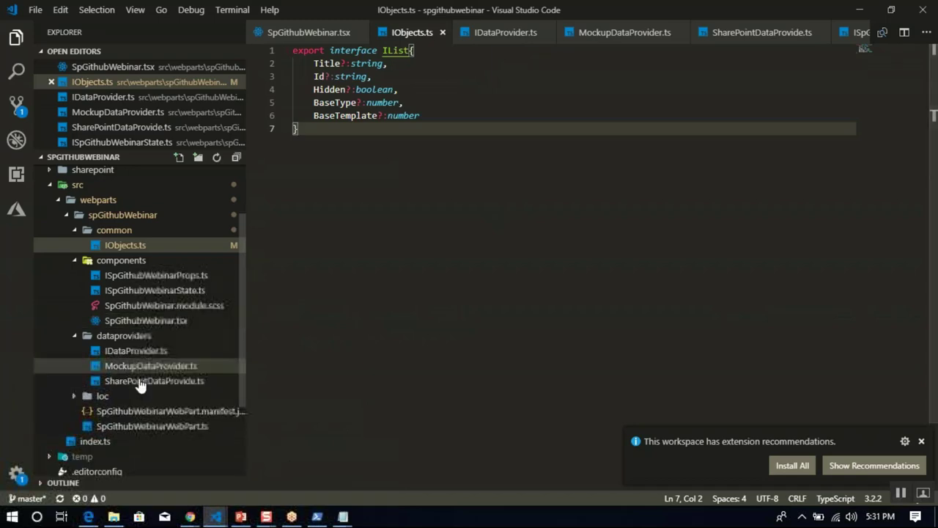
pyautogui.click(139, 350)
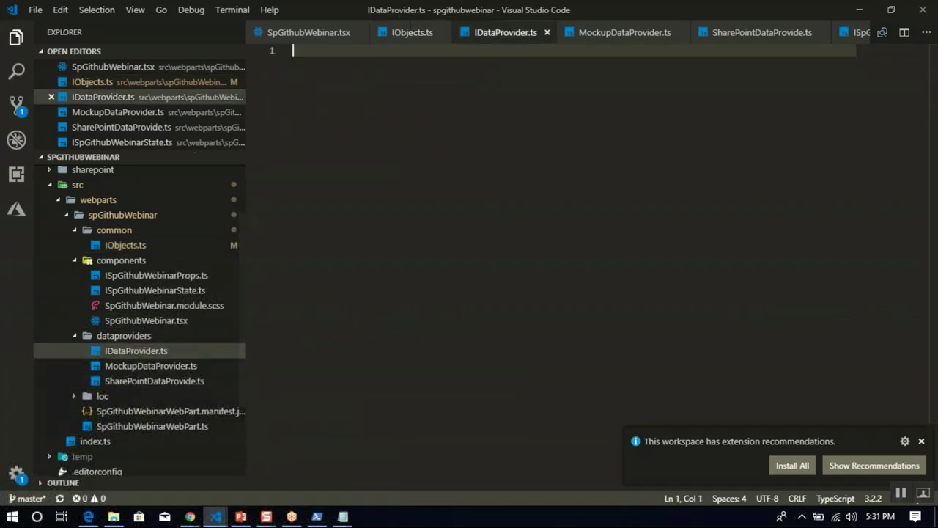
pyautogui.hotkey('ctrl', 'v')
pyautogui.hotkey('ctrl', 's')
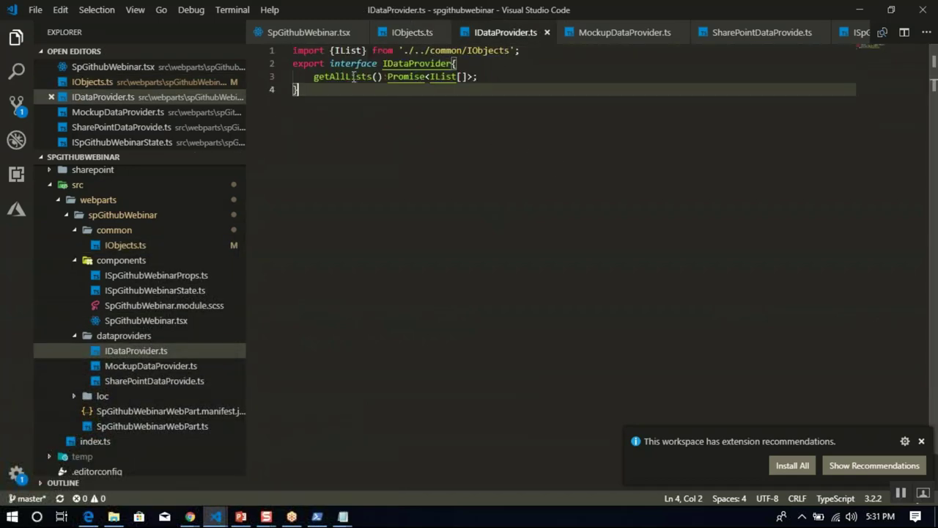
# Highlight getAllLists, then select all of the reference MockupDataProvider.ts code for copying.
pyautogui.doubleClick(353, 76)
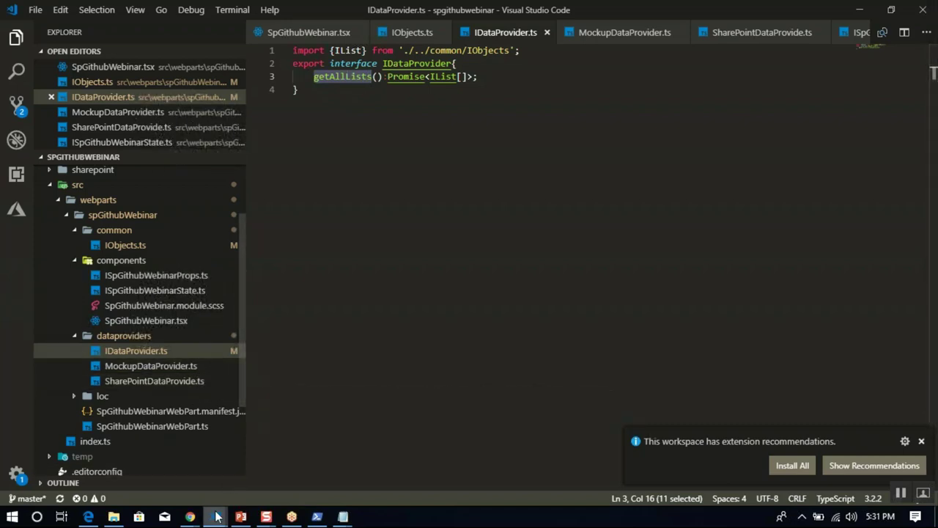
pyautogui.moveTo(215, 517)
pyautogui.click(151, 468)
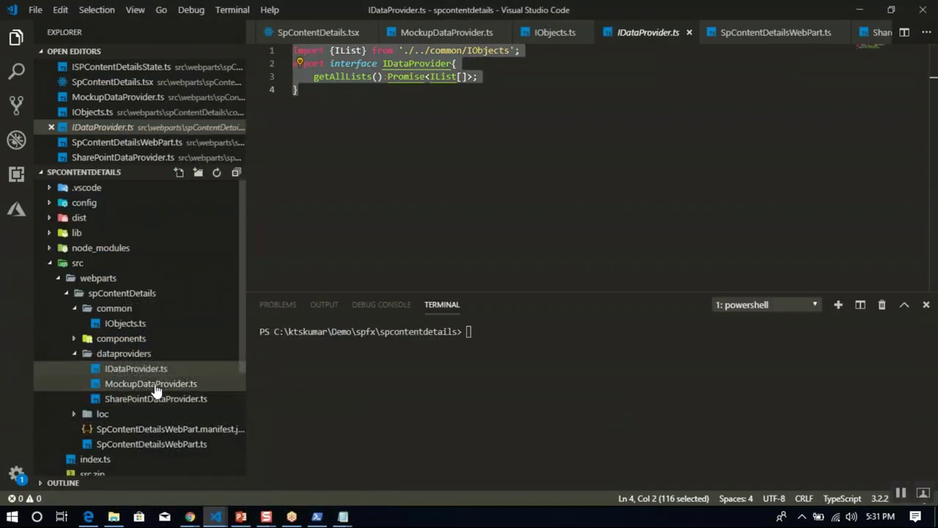
pyautogui.click(155, 383)
pyautogui.click(425, 206)
pyautogui.hotkey('ctrl', 'a')
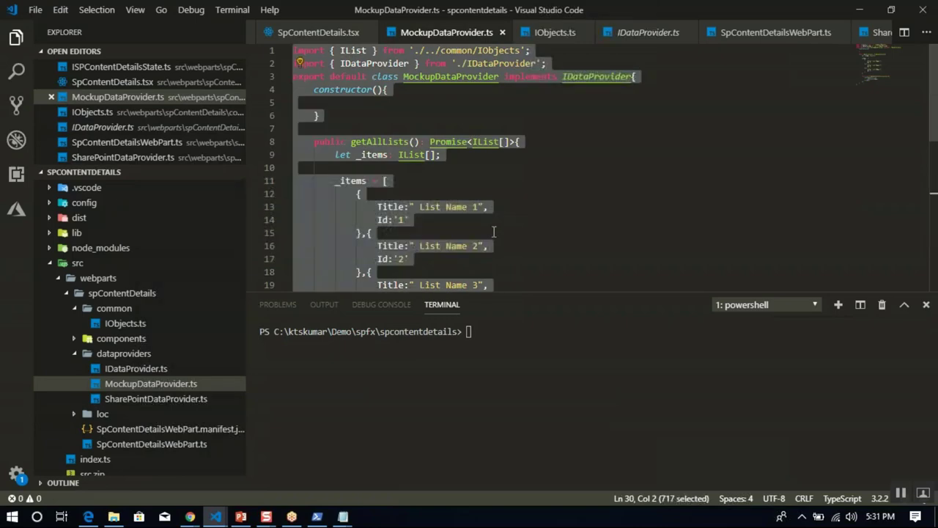
# Paste the mock provider class into the webinar's MockupDataProvider.ts and save.
pyautogui.moveTo(215, 516)
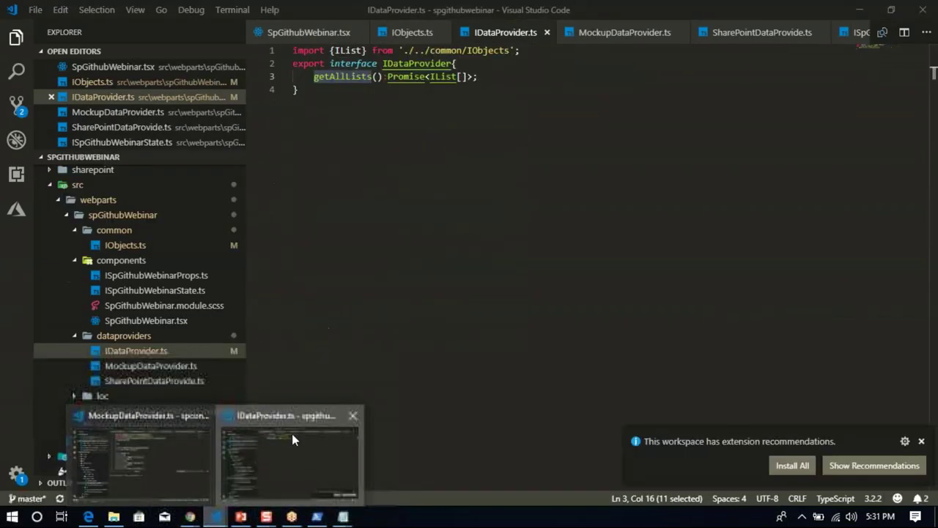
pyautogui.click(291, 433)
pyautogui.click(178, 368)
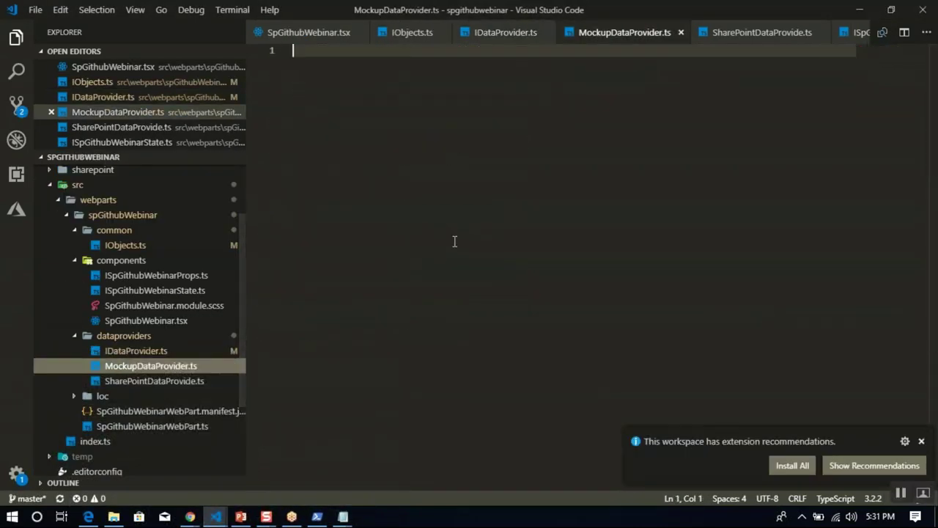
pyautogui.write('import { IList } from \'./../common/IObjects\'; import { IDataProvider } from \'./IDataProvider\'; export default class MockupDataProvider implements IDataProvider{     constructor(){      }      public getAllLists(): Promise<IList[]>{         let _items: IList[];          _items = [             {                 Title:" List Name 1",                 Id:"1"             },{                 Title:" List Name 2",                 Id:"2"             },{                 Title:" List Name 3",                 Id:"3"             }         ];          return new Promise<IList[]>((resolve)=>{             setTimeout(() =>{                 resolve(_items);             },1000);         });     } }')
pyautogui.hotkey('ctrl', 's')
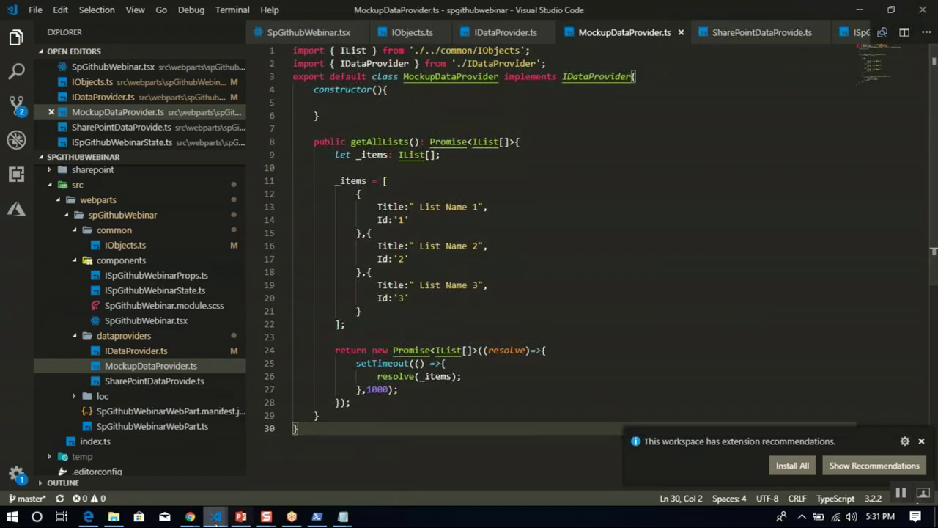
# Copy the reference SharePointDataProvider.ts class into SharePointDataProvide.ts and save.
pyautogui.moveTo(216, 517)
pyautogui.click(156, 474)
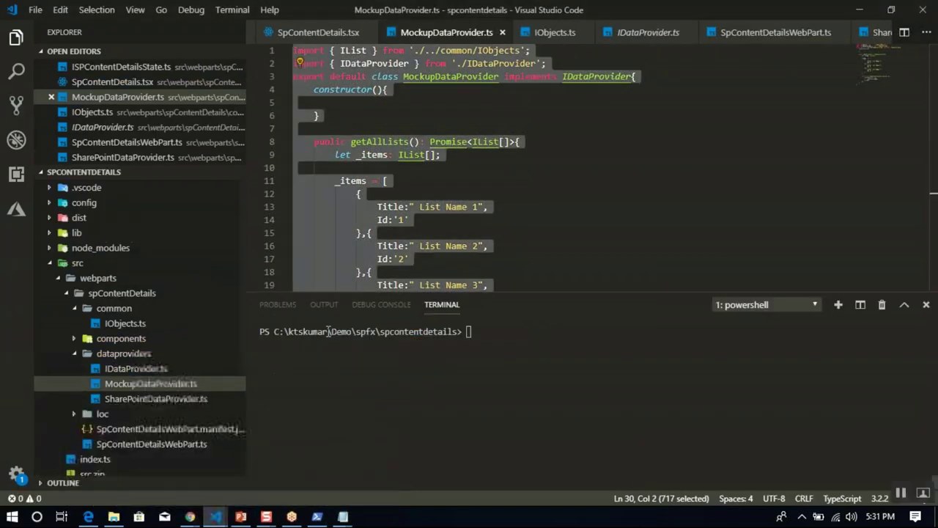
pyautogui.click(156, 398)
pyautogui.hotkey('ctrl', 'a')
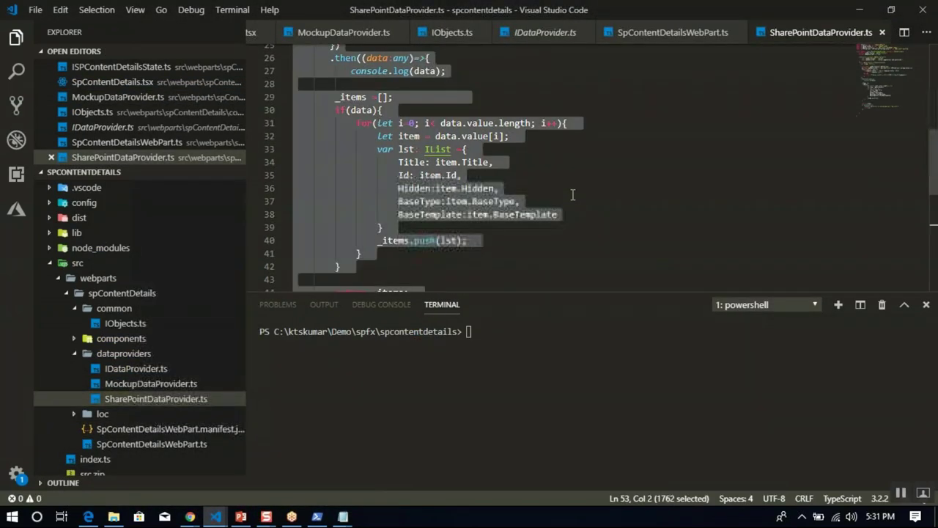
pyautogui.moveTo(218, 519)
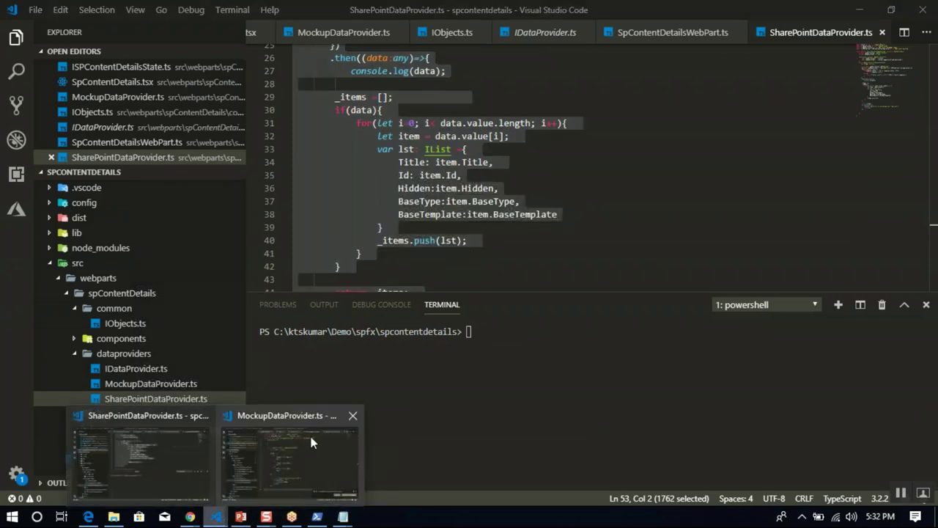
pyautogui.click(282, 458)
pyautogui.click(145, 389)
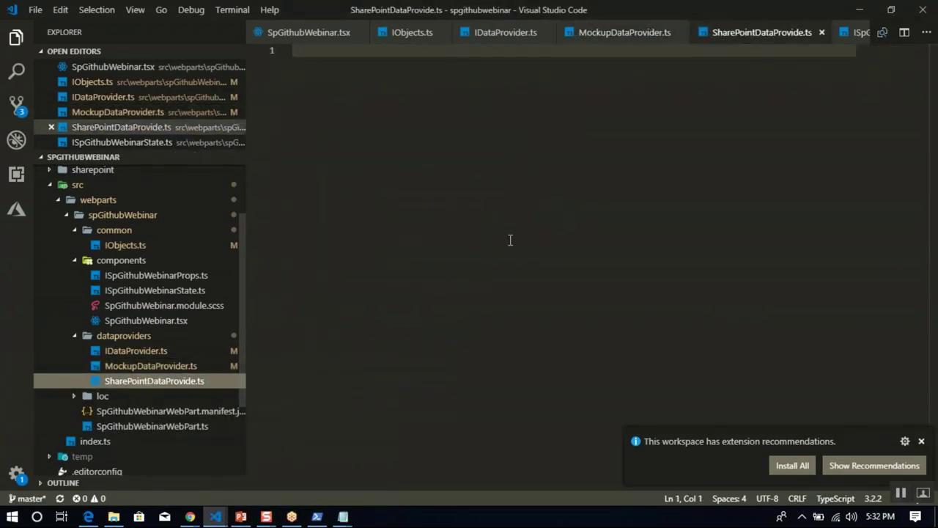
pyautogui.hotkey('ctrl', 'v')
pyautogui.hotkey('ctrl', 's')
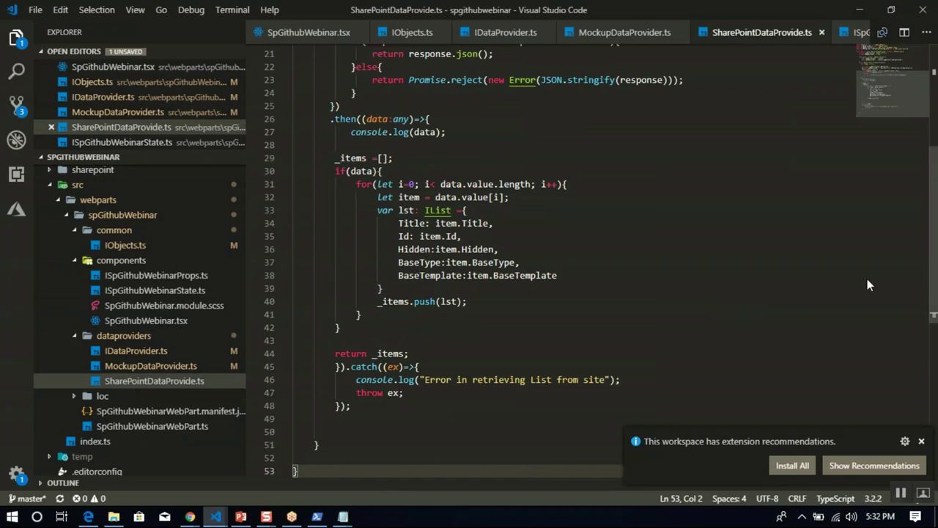
# Walk through the SharePoint provider code: IWebPartContext, the /_api/web/lists request and IList return type.
pyautogui.scroll(1, 937, 230)
pyautogui.scroll(6, 936, 230)
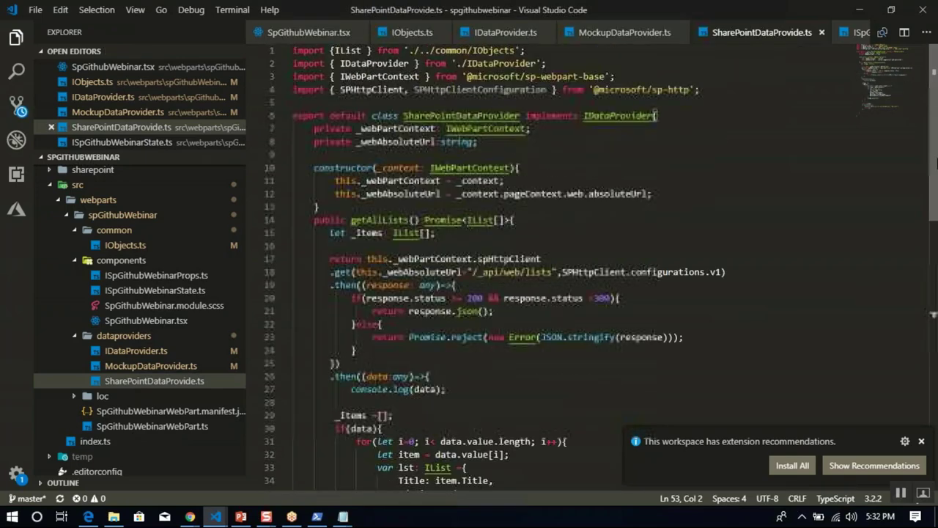
pyautogui.doubleClick(382, 76)
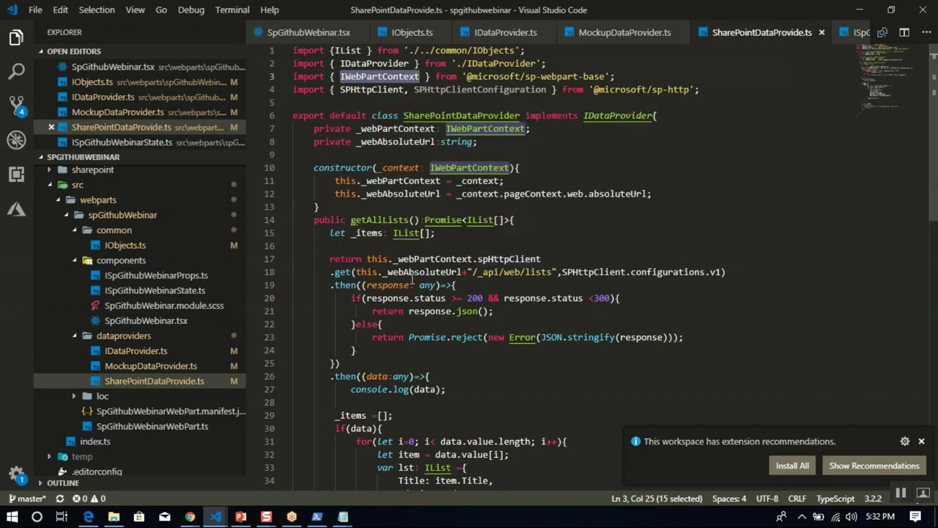
pyautogui.moveTo(415, 273); pyautogui.dragTo(608, 284)
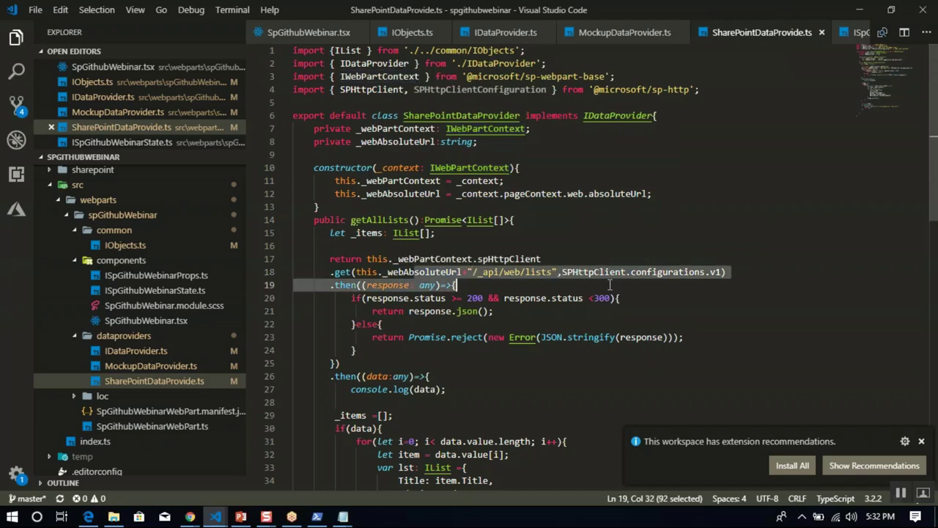
pyautogui.click(529, 349)
pyautogui.scroll(-5, 530, 348)
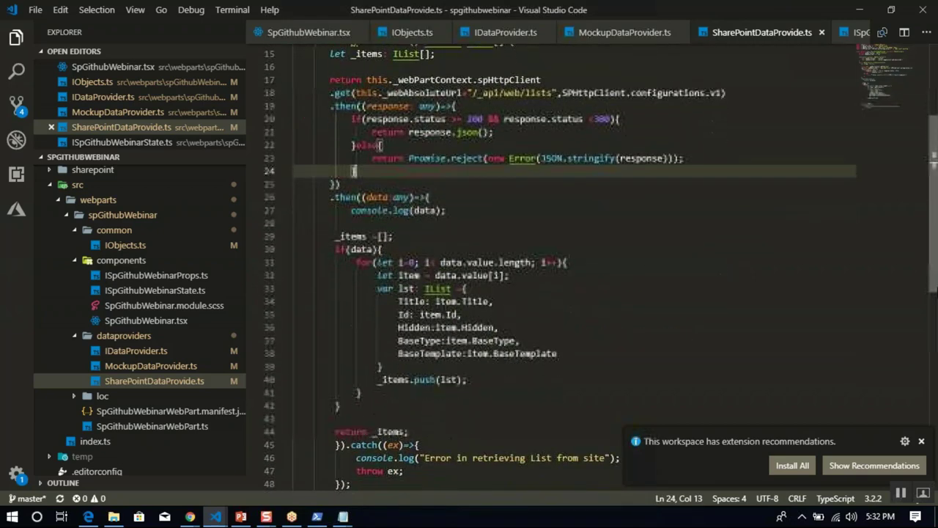
pyautogui.moveTo(371, 234); pyautogui.dragTo(392, 234)
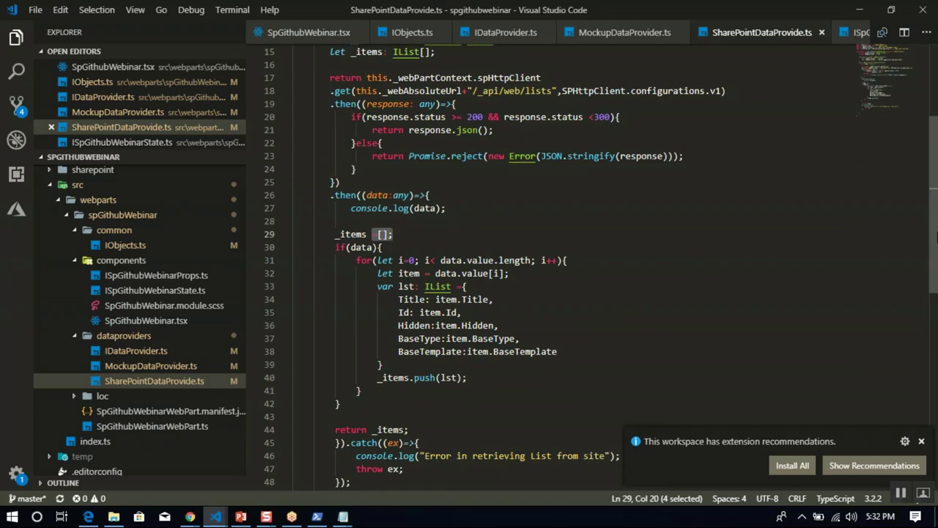
pyautogui.scroll(4, 486, 162)
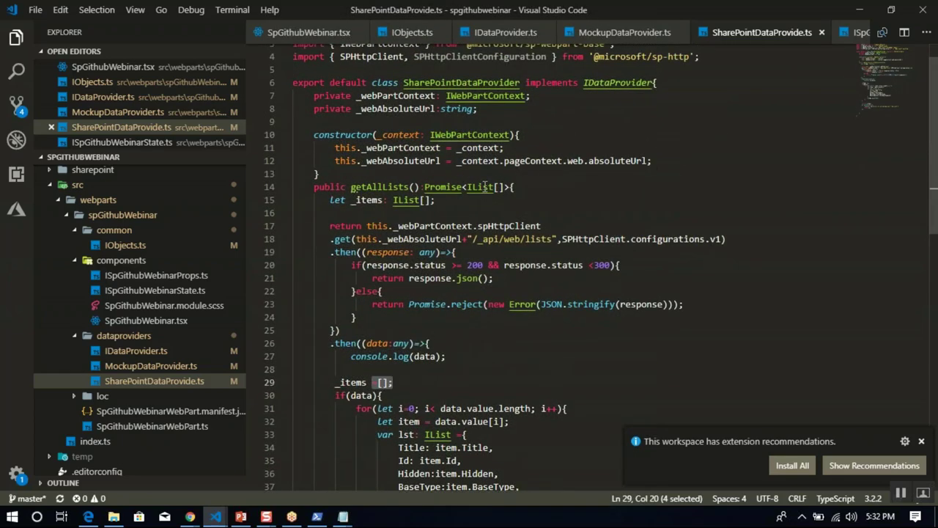
pyautogui.doubleClick(484, 187)
pyautogui.click(566, 233)
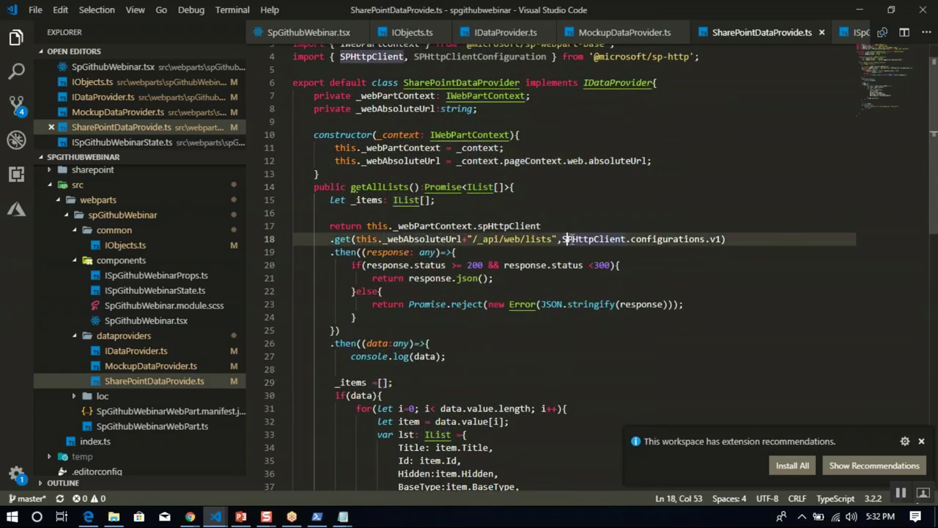
pyautogui.click(635, 342)
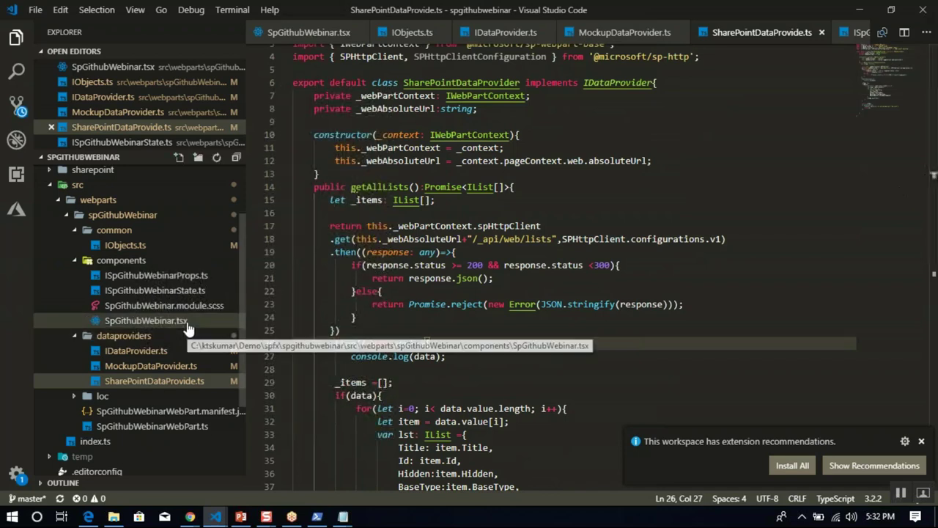
# Look up ISpContentDetailsProps.ts in the spcontentdetails project as a reference for the props interface.
pyautogui.click(184, 275)
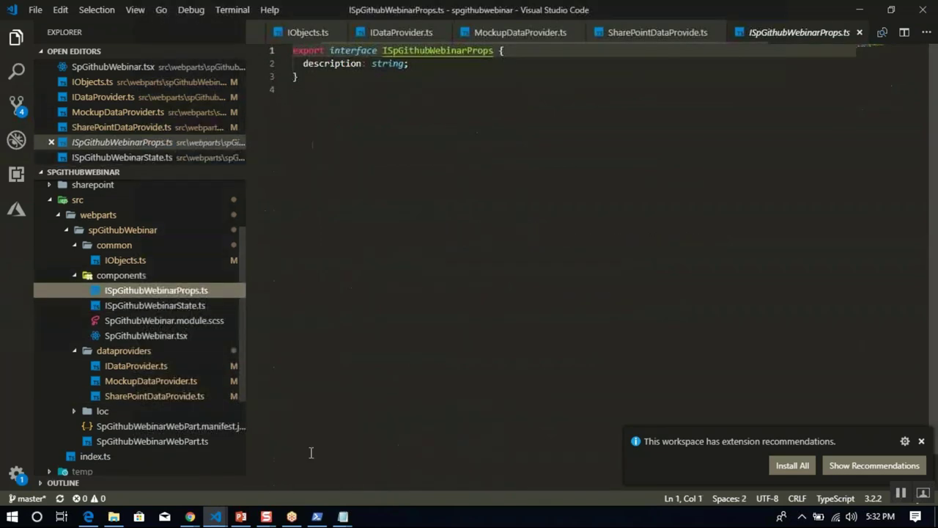
pyautogui.moveTo(215, 513)
pyautogui.click(166, 454)
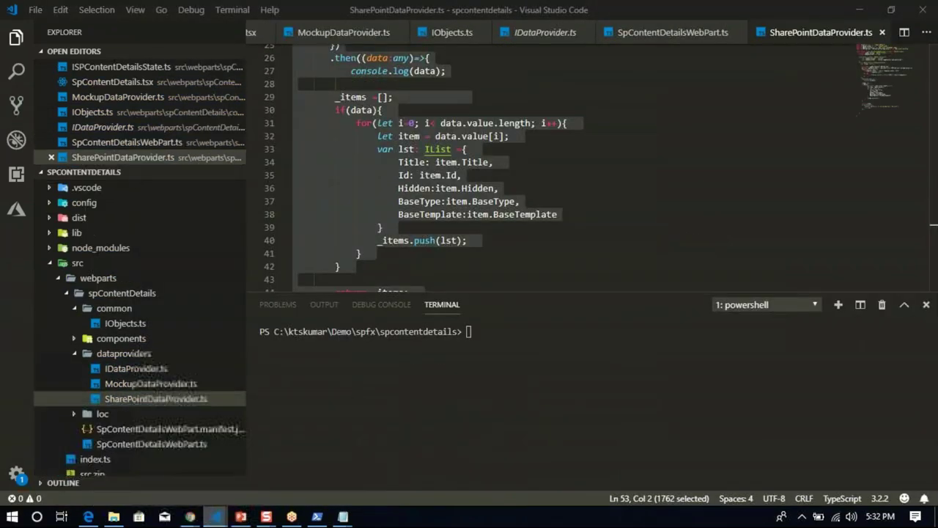
pyautogui.click(81, 338)
pyautogui.click(135, 357)
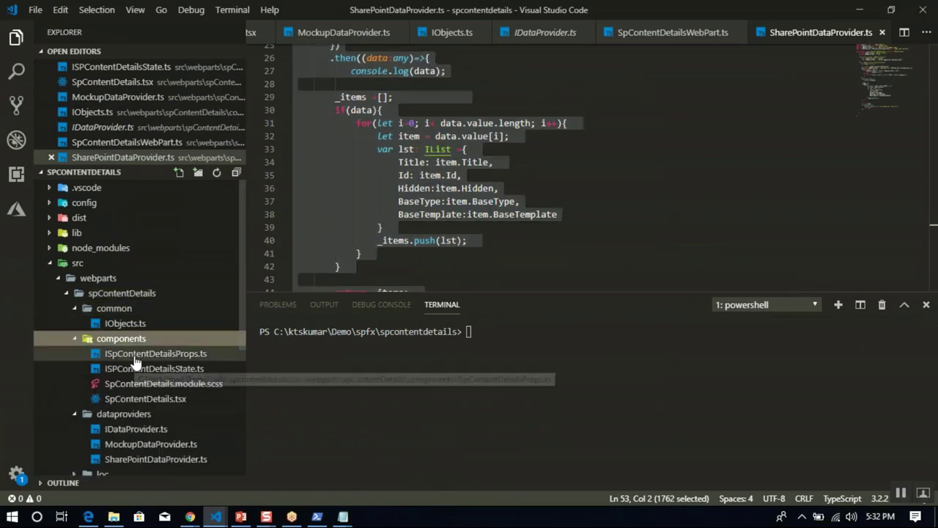
pyautogui.click(452, 90)
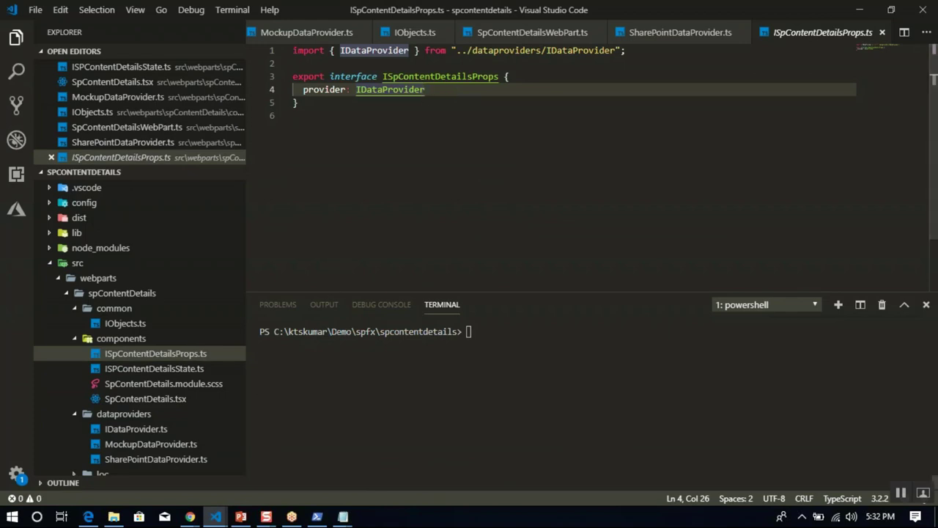
pyautogui.click(214, 516)
# Replace description with a provider: IDataProvider property, save, and open ISpGithubWebinarState.ts.
pyautogui.click(273, 461)
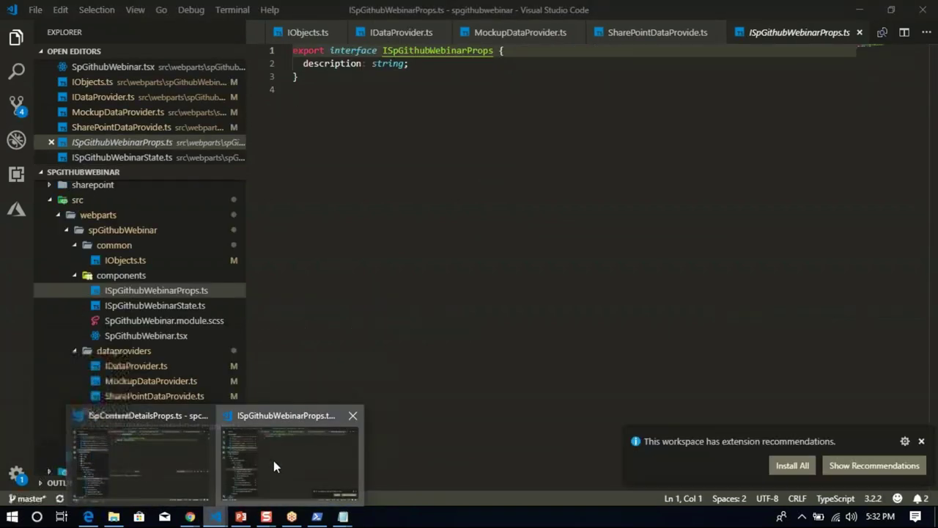
pyautogui.click(423, 67)
pyautogui.hotkey('shift', 'Home')
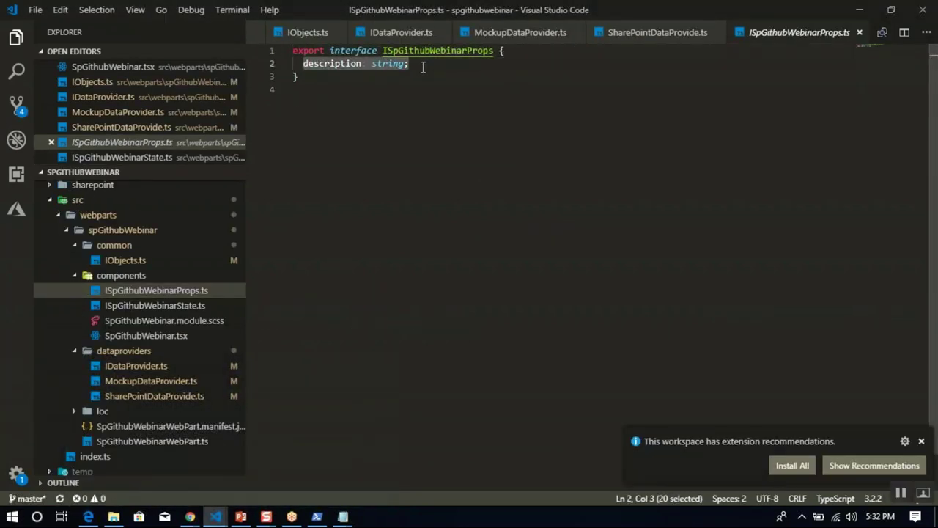
pyautogui.write('provider ')
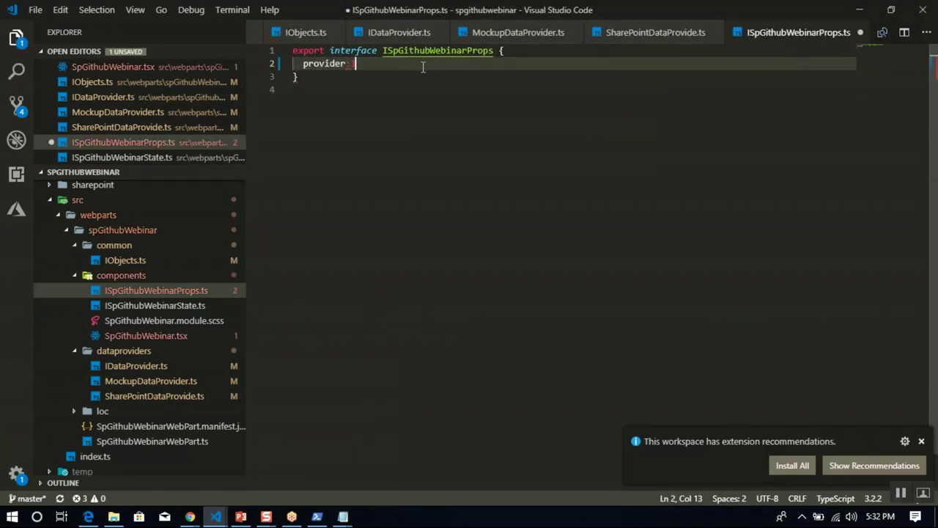
pyautogui.write(':IDat')
pyautogui.press('Return')
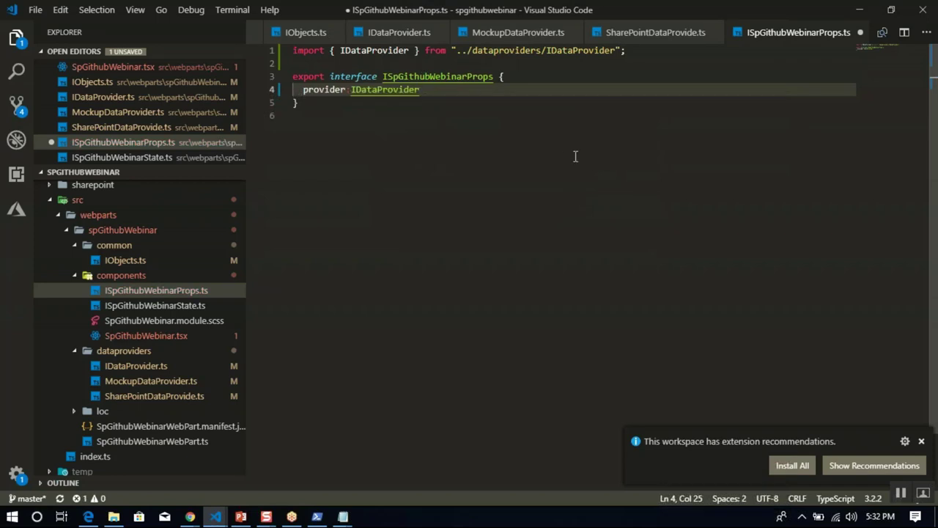
pyautogui.click(575, 156)
pyautogui.hotkey('ctrl', 's')
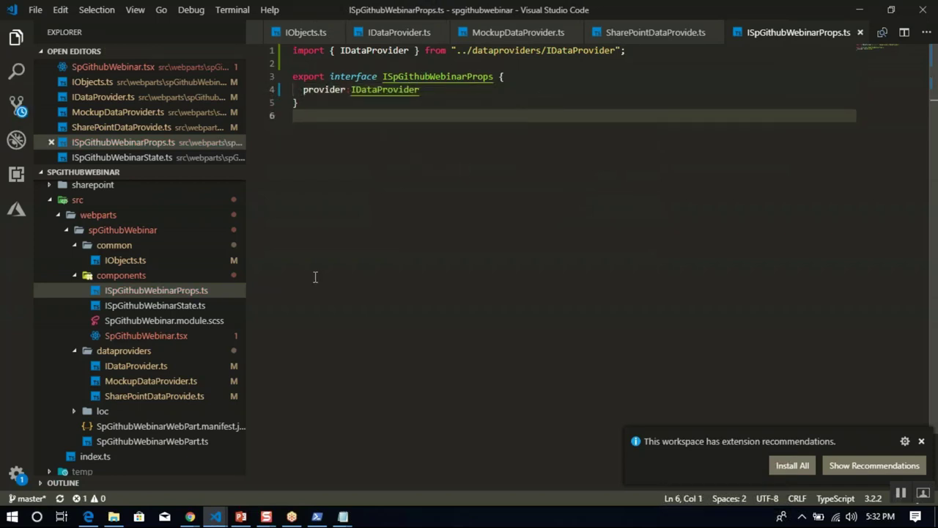
pyautogui.click(193, 306)
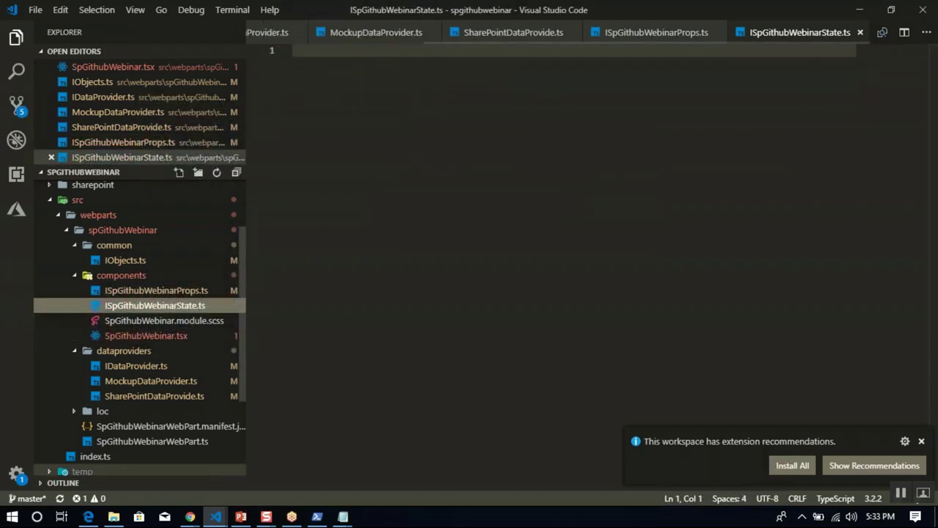
# Copy the ISPContentDetailsState interface from ISPContentDetailsState.ts and paste it into ISpGithubWebinarState.ts.
pyautogui.moveTo(215, 516)
pyautogui.click(172, 476)
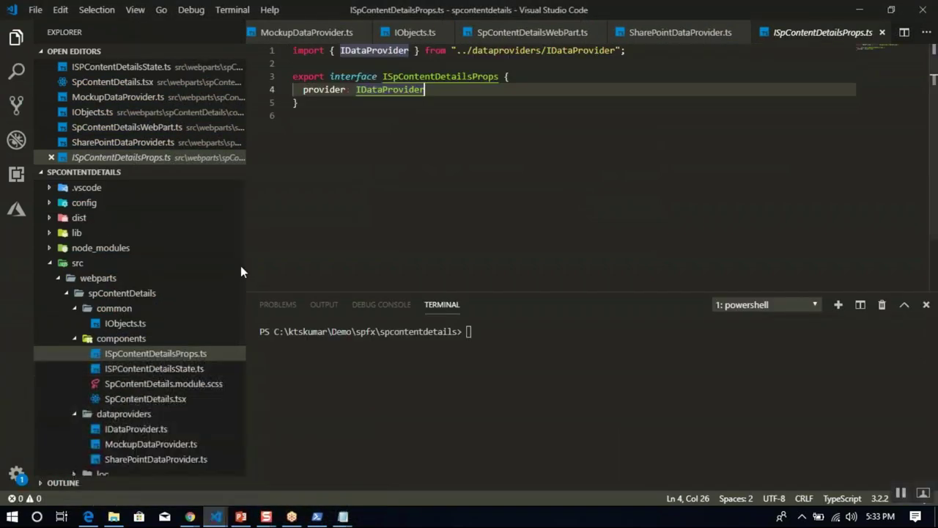
pyautogui.click(154, 368)
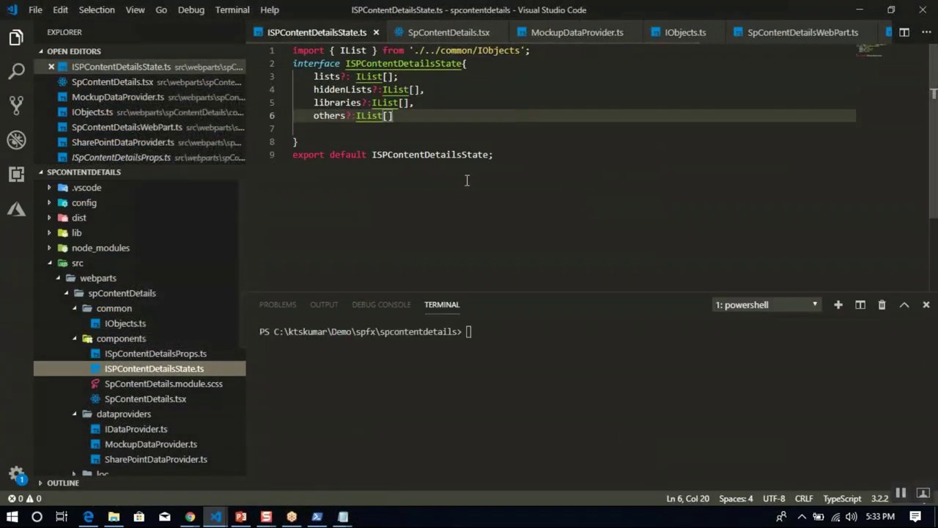
pyautogui.moveTo(511, 154); pyautogui.dragTo(299, 50)
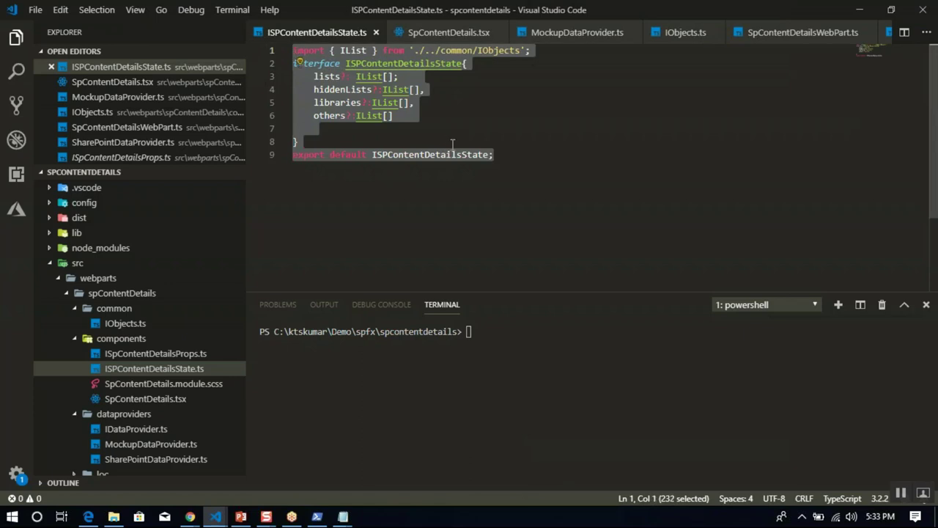
pyautogui.click(215, 516)
pyautogui.click(306, 454)
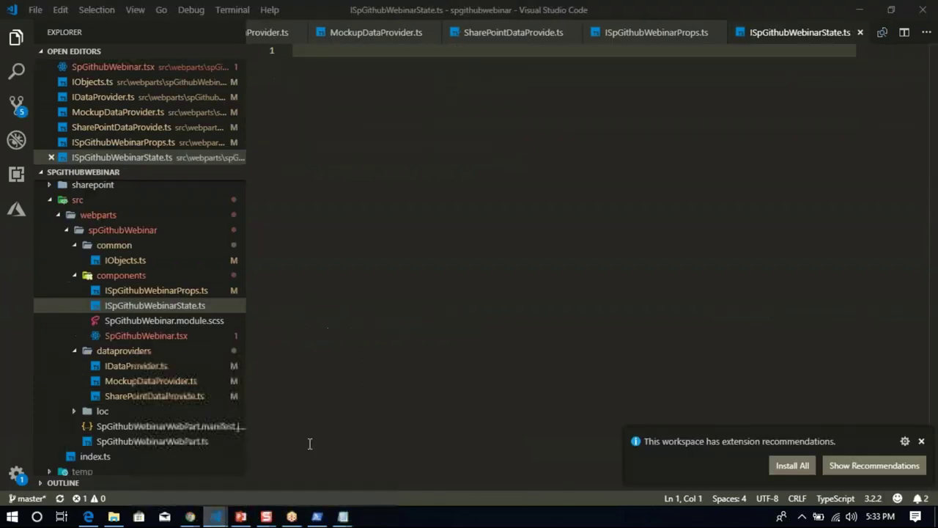
pyautogui.write("import { IList } from './../common/IObjects'; interface ISPContentDetailsState{     lists?: IList[];     hiddenLists?:IList[],     libraries?:IList[],     others?:IList[]  } export default ISPContentDetailsState;")
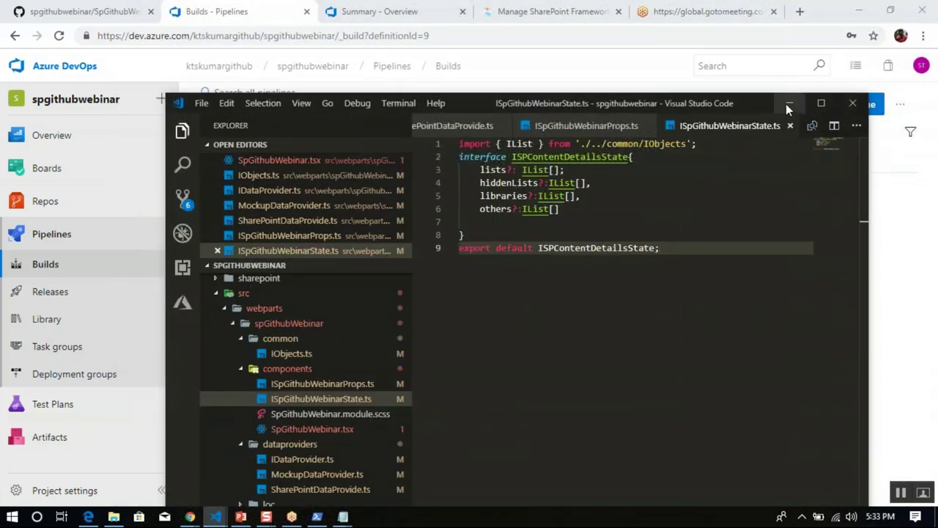
# Refresh the Azure DevOps Builds page and follow build #43, Second Commit, through its job log.
pyautogui.click(786, 104)
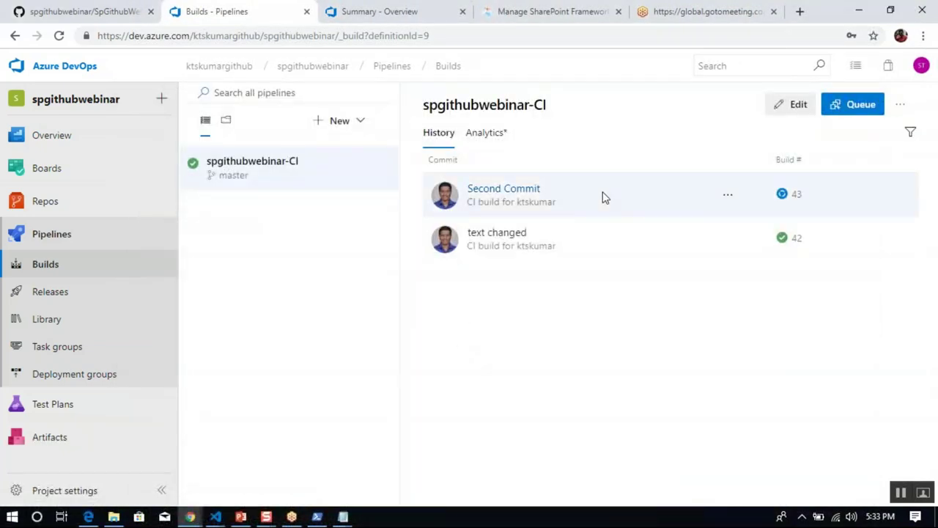
pyautogui.click(447, 36)
pyautogui.press('Return')
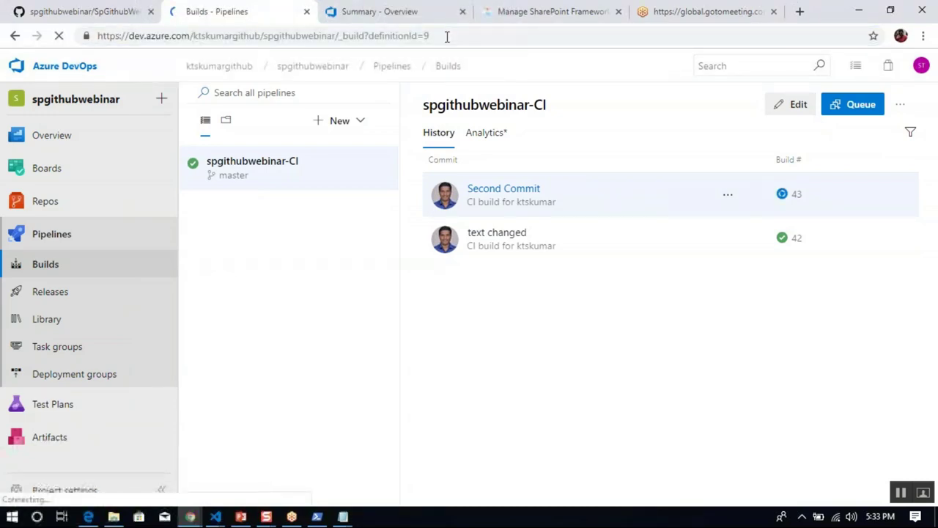
pyautogui.click(444, 36)
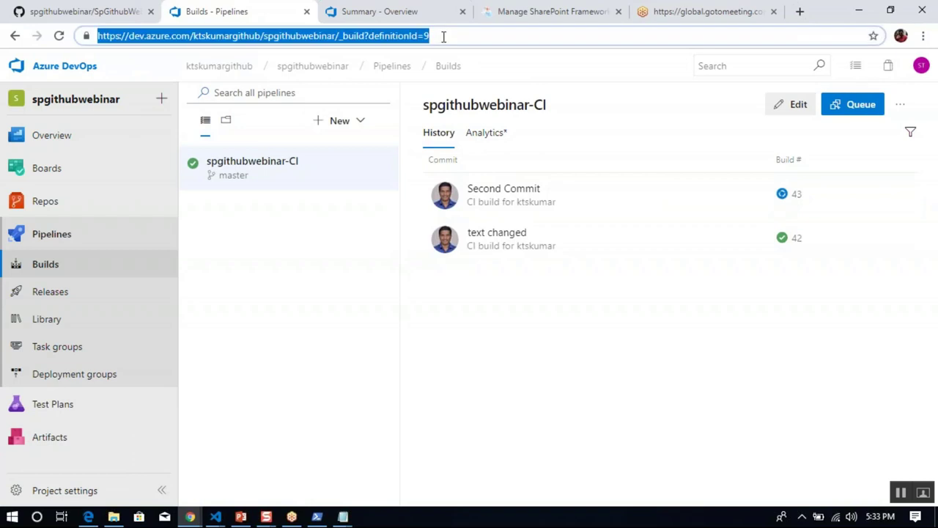
pyautogui.press('Return')
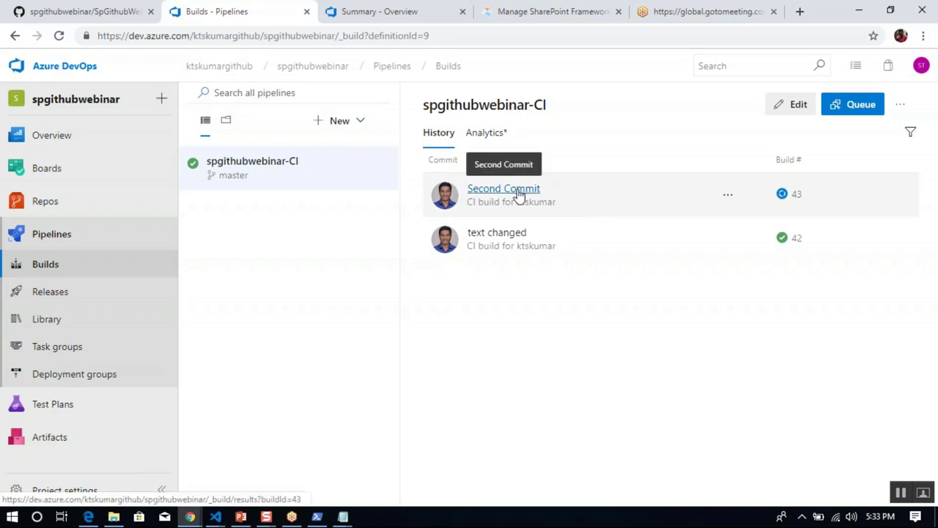
pyautogui.click(518, 192)
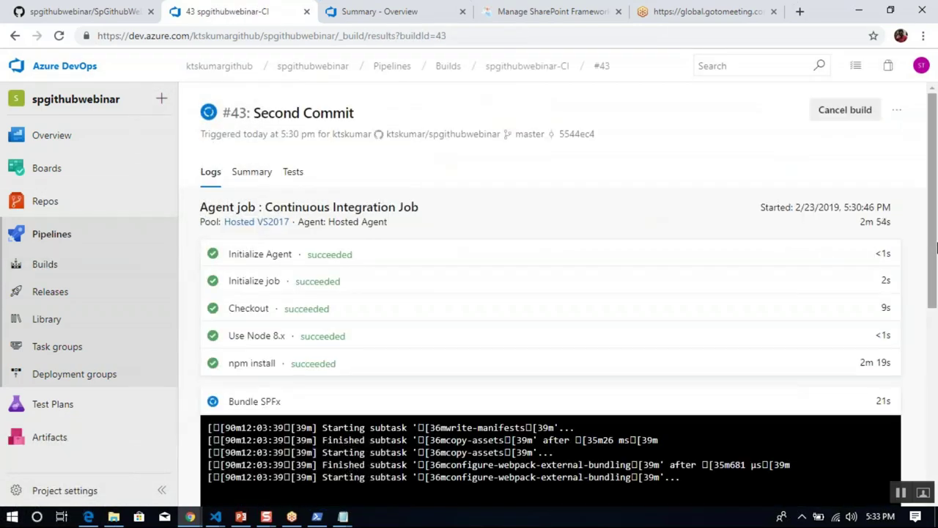
pyautogui.moveTo(935, 253); pyautogui.dragTo(936, 353)
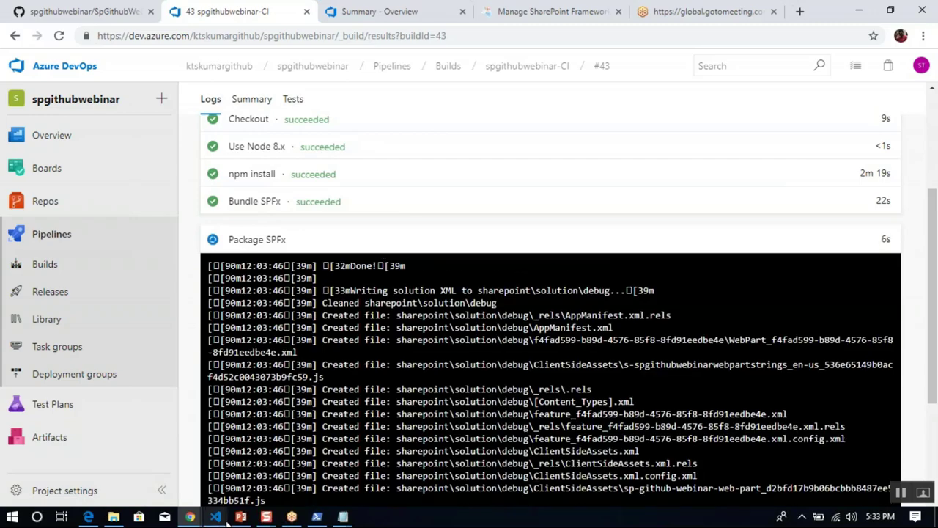
# Select the IDataProvider and IList import lines at the top of SpContentDetails.tsx.
pyautogui.moveTo(227, 519)
pyautogui.click(172, 461)
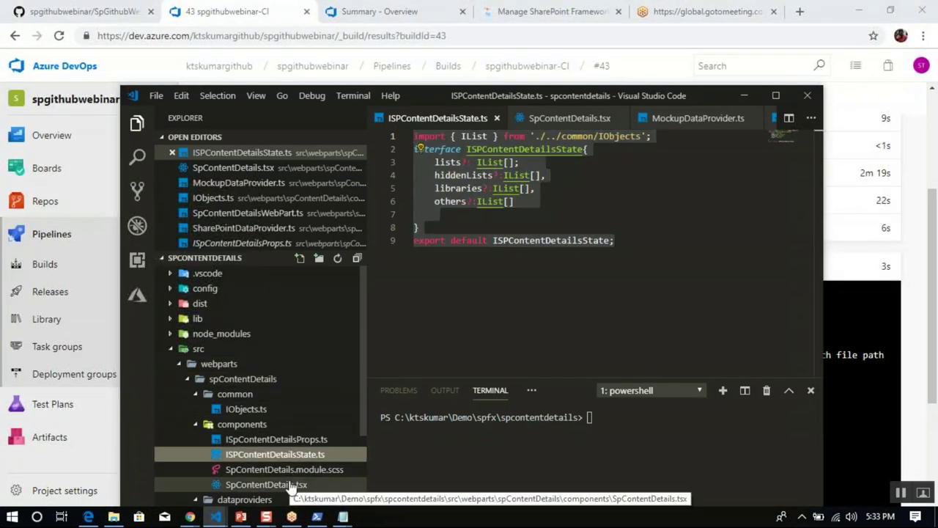
pyautogui.click(301, 485)
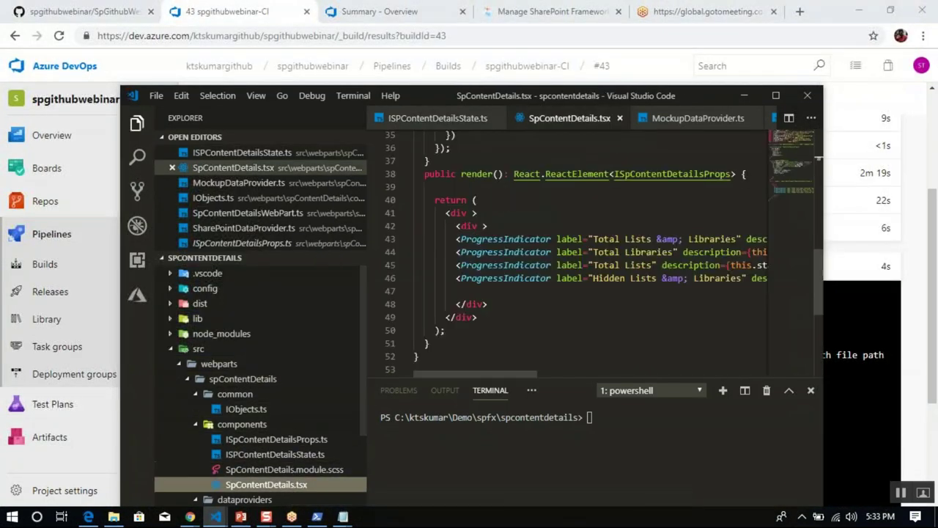
pyautogui.doubleClick(660, 96)
pyautogui.click(557, 143)
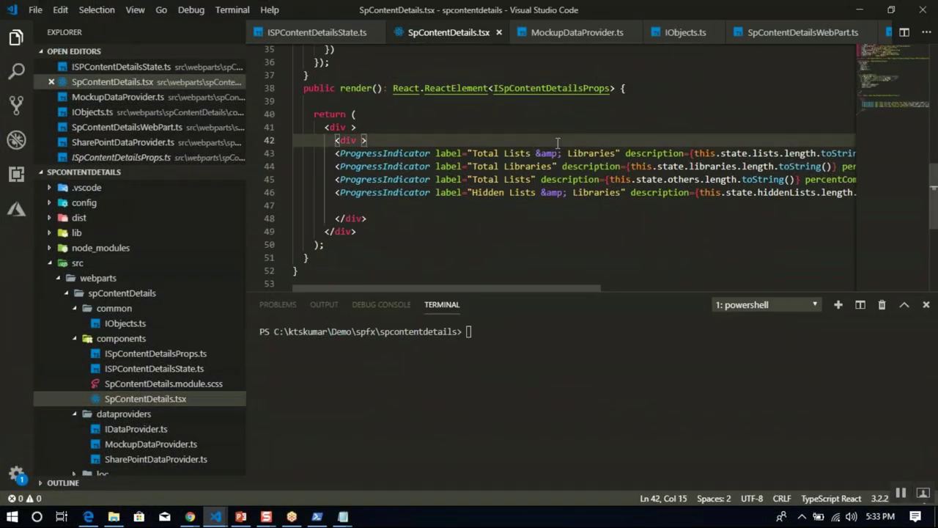
pyautogui.hotkey('ctrl', 'Home')
pyautogui.click(554, 161)
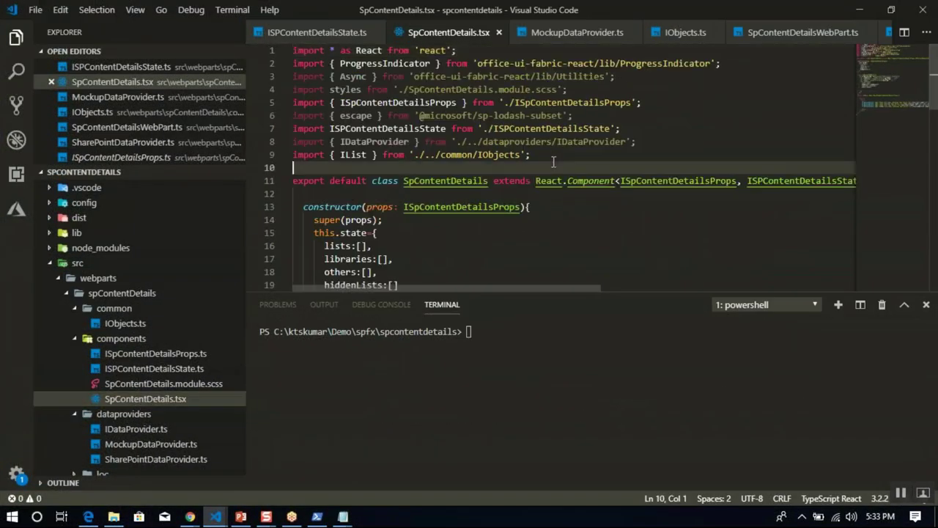
pyautogui.hotkey('shift', 'Left')
pyautogui.hotkey('shift', 'Up')
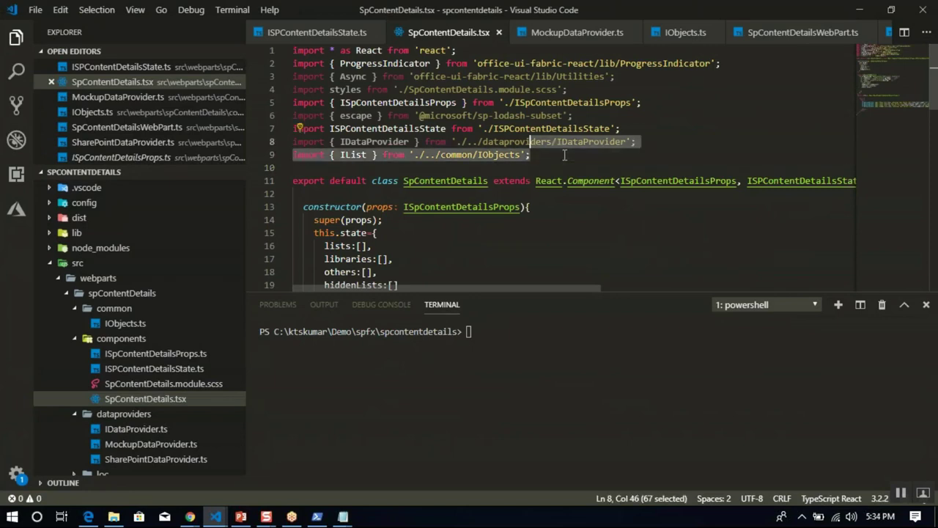
pyautogui.hotkey('shift', 'Home')
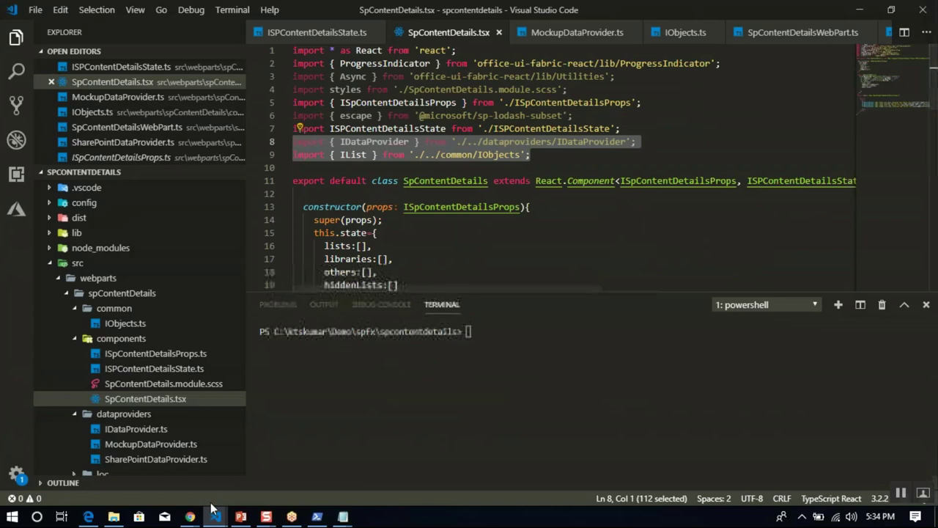
# Switch to the maximized spgithubwebinar window and bring up the editor tab's closing options.
pyautogui.click(215, 516)
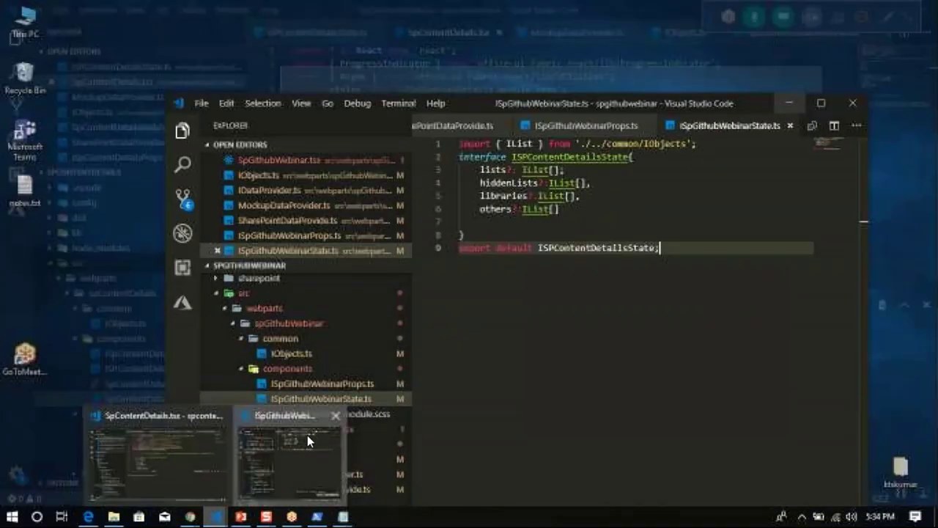
pyautogui.click(307, 435)
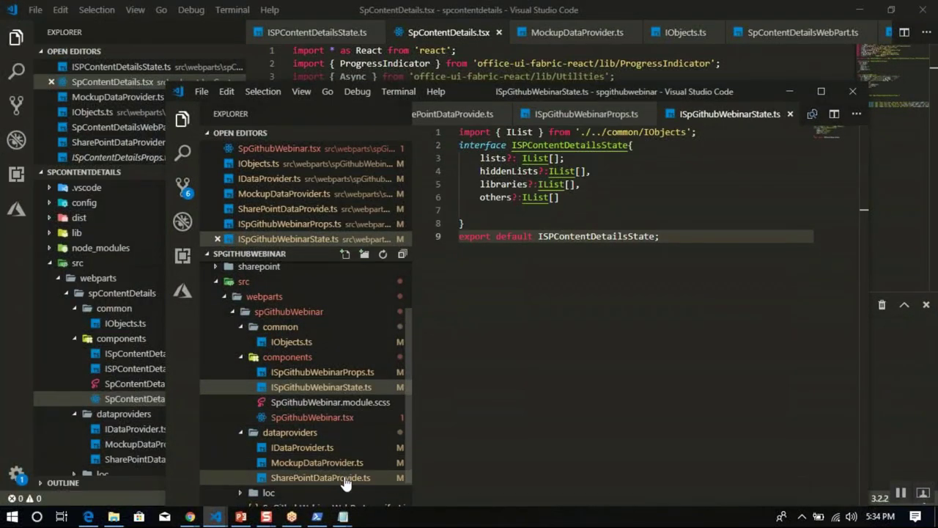
pyautogui.doubleClick(479, 92)
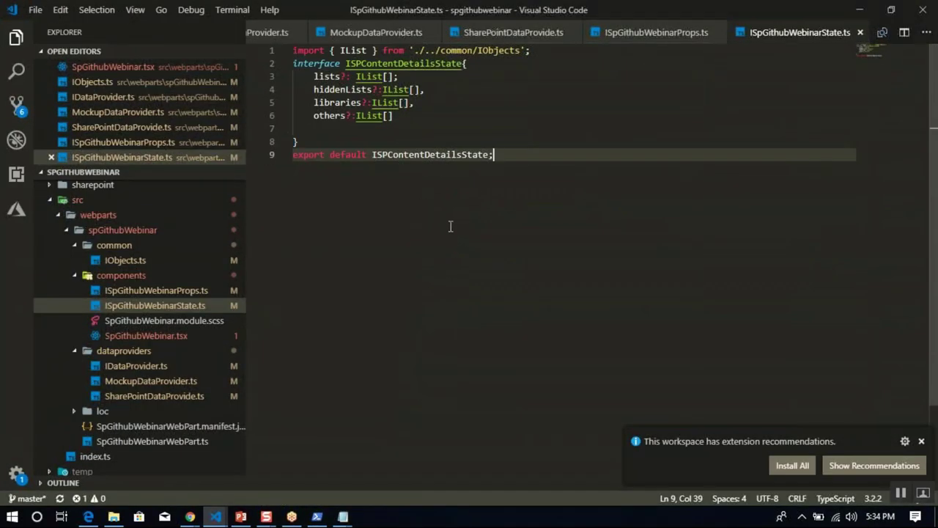
pyautogui.rightClick(273, 31)
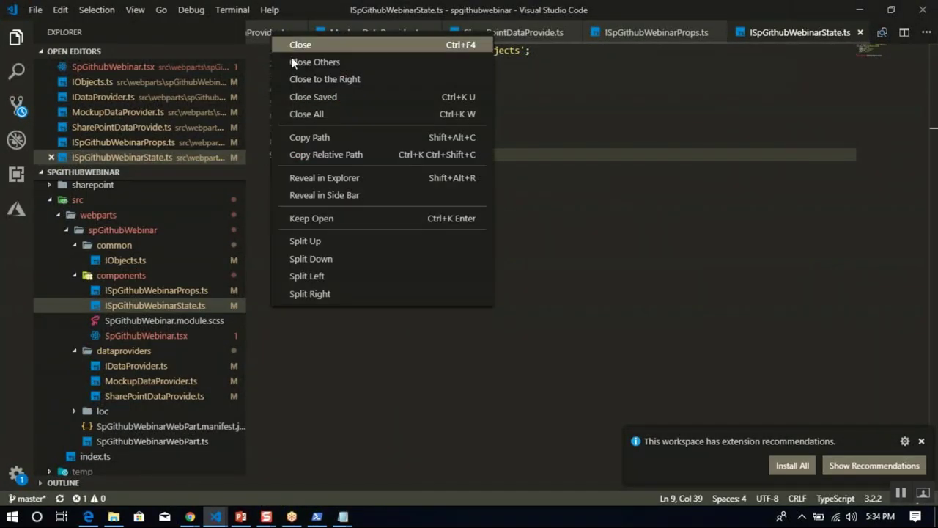
# Close all open files and review the component props in SpGithubWebinarWebPart.ts.
pyautogui.click(315, 115)
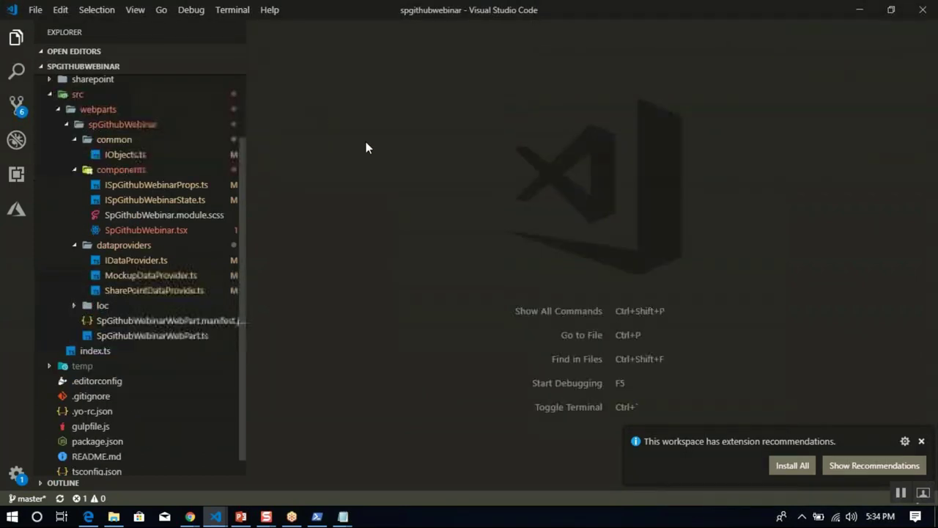
pyautogui.click(179, 337)
pyautogui.click(548, 272)
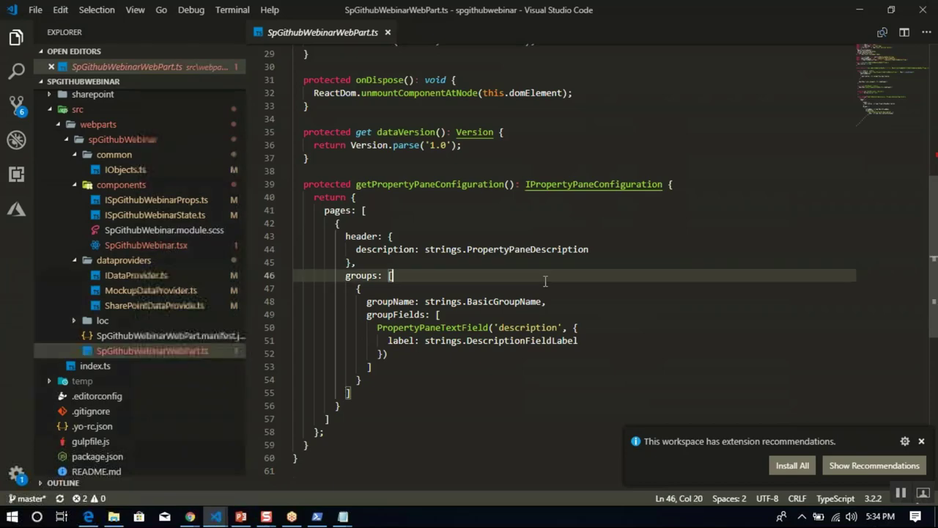
pyautogui.press('Up')
pyautogui.press('Up')
pyautogui.press('Up')
pyautogui.press('Up')
pyautogui.press('Up')
pyautogui.press('Up')
pyautogui.press('Up')
pyautogui.press('Up')
pyautogui.press('Up')
pyautogui.press('Up')
pyautogui.press('Up')
pyautogui.press('Up')
pyautogui.press('Up')
pyautogui.press('Up')
pyautogui.press('Up')
pyautogui.press('Up')
pyautogui.press('Up')
pyautogui.press('Up')
pyautogui.press('Up')
pyautogui.press('Up')
pyautogui.press('Up')
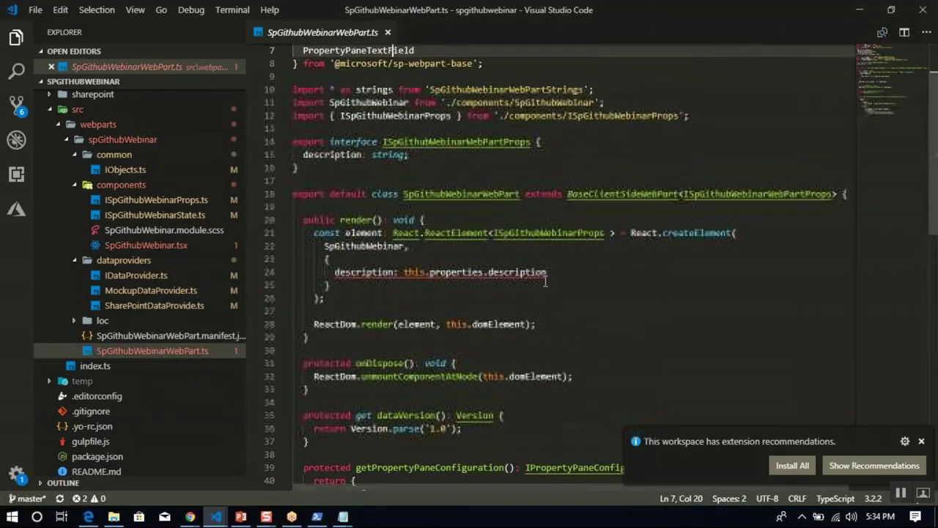
pyautogui.press('Up')
pyautogui.press('Down')
pyautogui.press('Down')
pyautogui.press('Down')
pyautogui.press('Down')
pyautogui.press('Down')
pyautogui.press('Down')
pyautogui.press('Down')
pyautogui.press('Down')
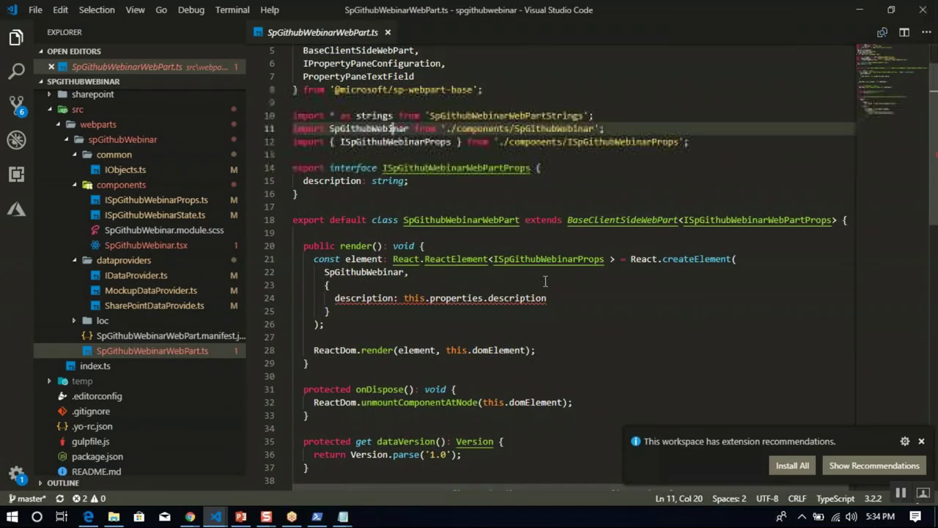
pyautogui.press('Down')
pyautogui.press('Down')
pyautogui.press('Down')
pyautogui.press('Down')
pyautogui.press('Down')
pyautogui.press('Down')
pyautogui.press('Down')
pyautogui.press('Down')
pyautogui.press('Down')
pyautogui.press('Down')
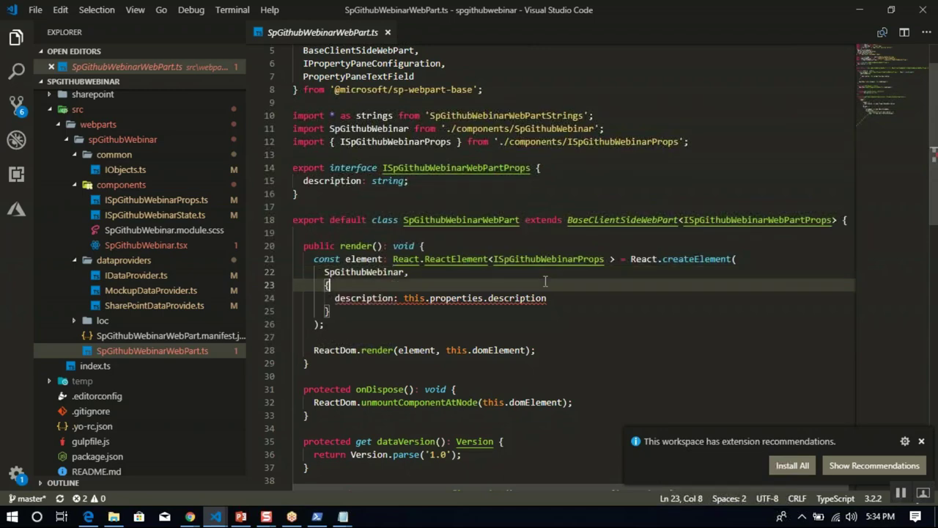
pyautogui.press('Up')
pyautogui.press('Up')
pyautogui.press('Up')
pyautogui.press('Up')
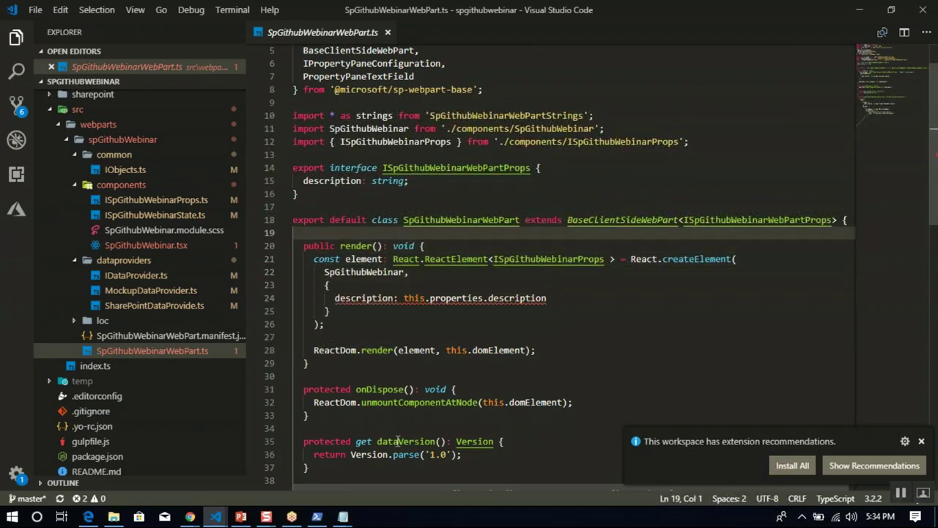
# Copy the provider-choosing onInit and render code from the spcontentdetails SpContentDetailsWebPart.ts.
pyautogui.moveTo(216, 515)
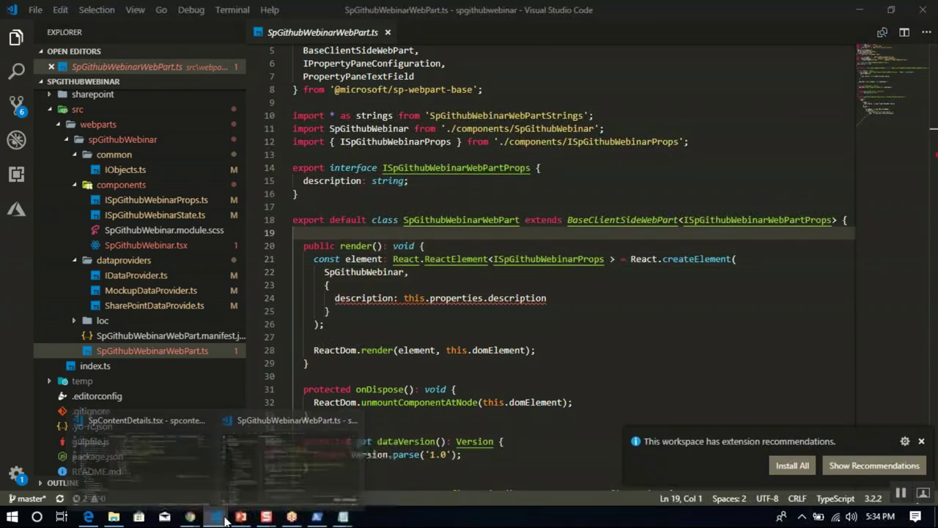
pyautogui.click(184, 475)
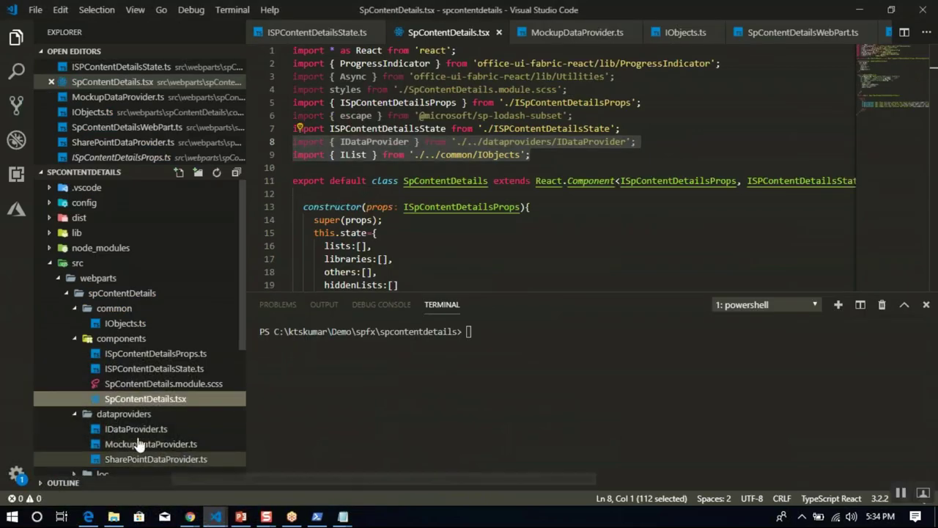
pyautogui.click(146, 459)
pyautogui.click(123, 414)
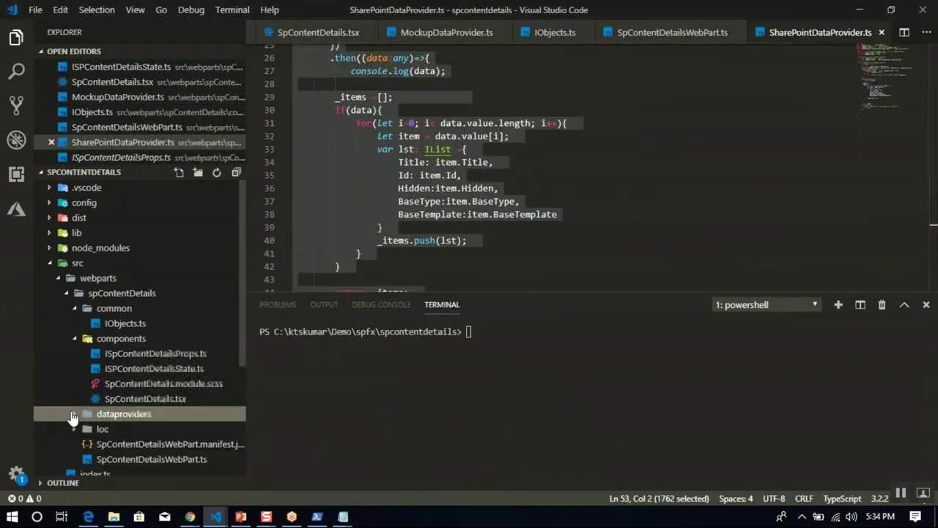
pyautogui.click(125, 459)
pyautogui.click(499, 191)
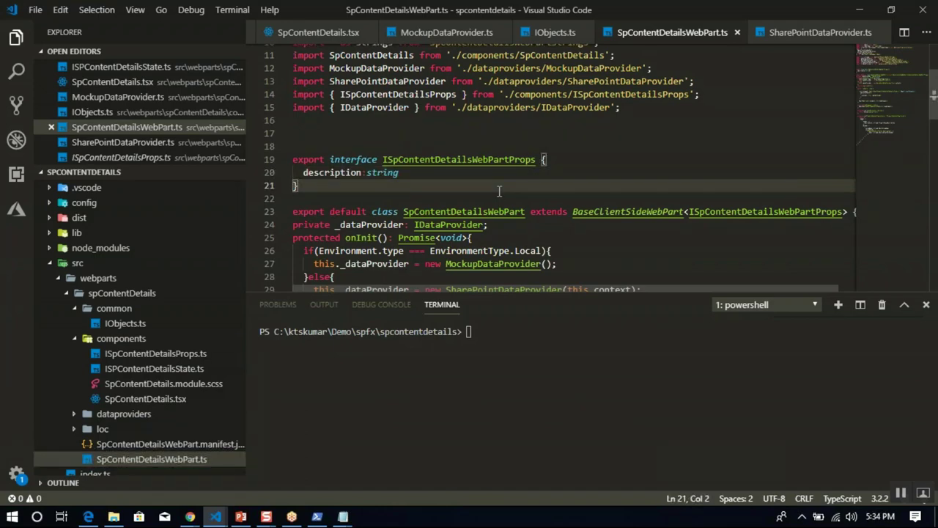
pyautogui.press('Down')
pyautogui.press('Down')
pyautogui.press('Down')
pyautogui.press('Down')
pyautogui.press('Down')
pyautogui.press('Down')
pyautogui.press('Down')
pyautogui.press('Down')
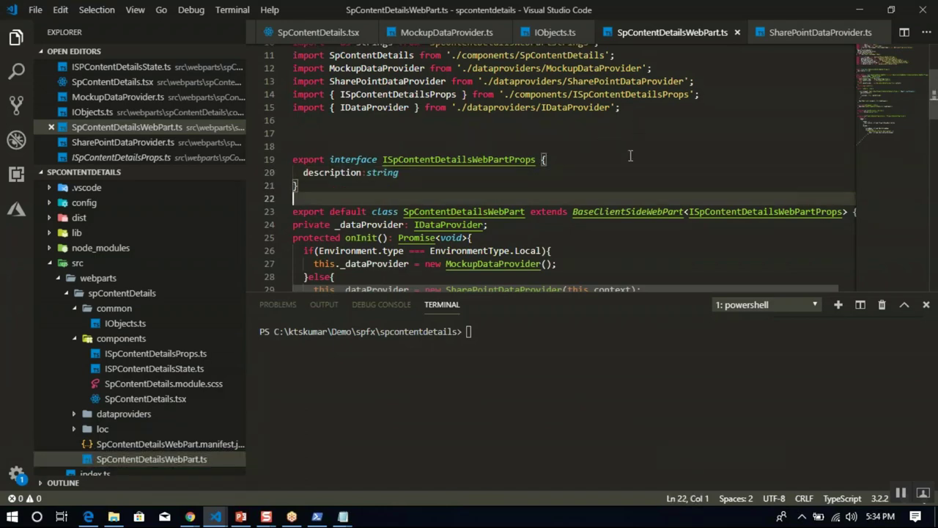
pyautogui.press('Down')
pyautogui.press('Down')
pyautogui.press('Down')
pyautogui.press('Down')
pyautogui.press('Down')
pyautogui.press('Down')
pyautogui.press('Down')
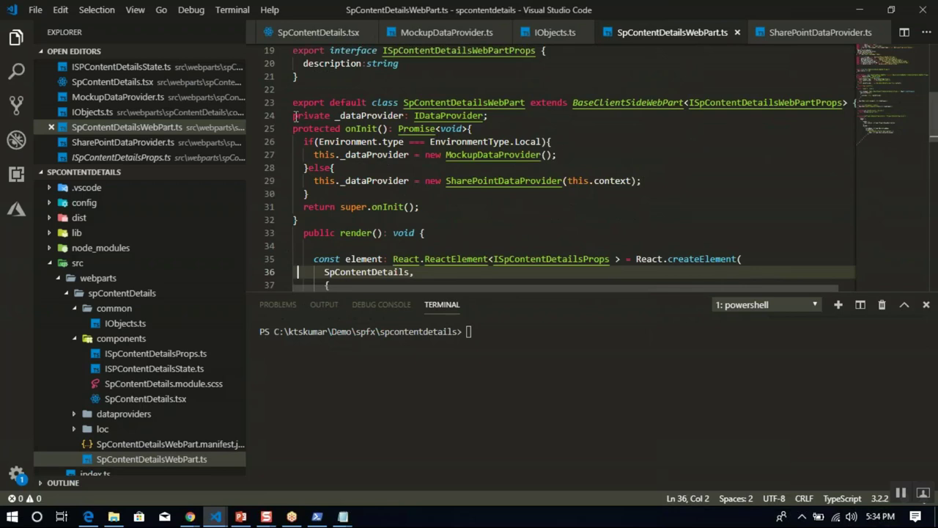
pyautogui.moveTo(293, 116); pyautogui.dragTo(307, 246)
pyautogui.press('Left')
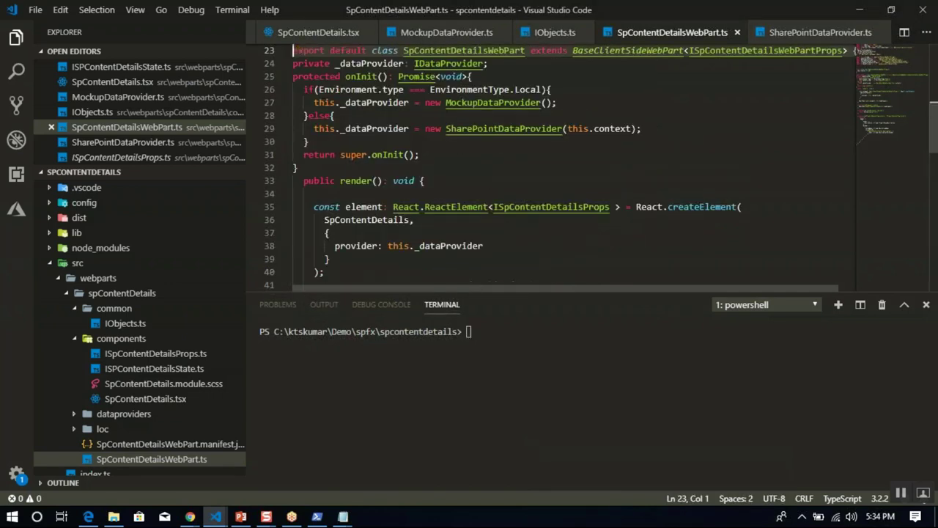
# Replace the render method in SpGithubWebinarWebPart.ts with the copied onInit and render code.
pyautogui.moveTo(215, 518)
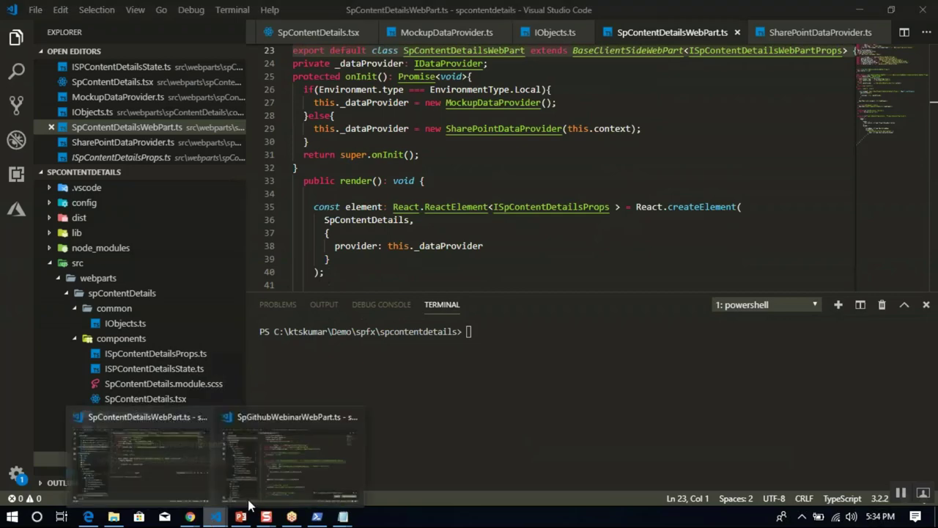
pyautogui.click(286, 460)
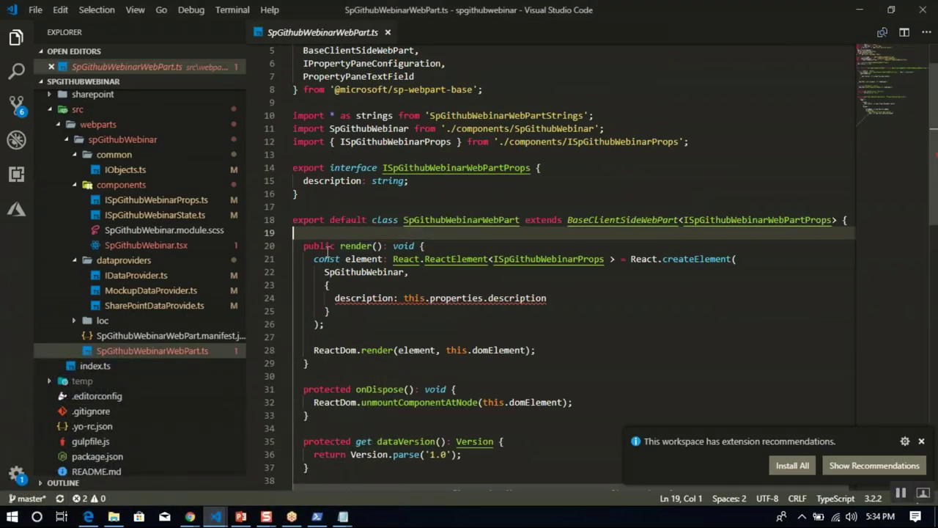
pyautogui.hotkey('shift', 'Down')
pyautogui.hotkey('shift', 'Down')
pyautogui.hotkey('shift', 'Down')
pyautogui.hotkey('shift', 'Down')
pyautogui.hotkey('shift', 'Down')
pyautogui.hotkey('shift', 'Down')
pyautogui.hotkey('shift', 'Down')
pyautogui.hotkey('shift', 'Down')
pyautogui.hotkey('shift', 'Down')
pyautogui.hotkey('shift', 'Down')
pyautogui.hotkey('shift', 'End')
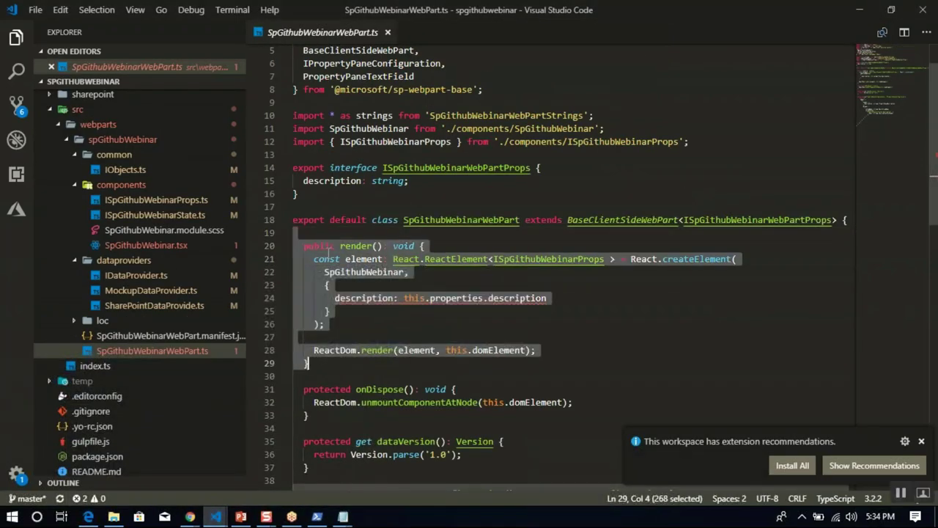
pyautogui.write('private _dataProvider: IDataProvider;   protected onInit(): Promise<void>{     if(Environment.type === EnvironmentType.Local){       this._dataProvider = new MockupDataProvider();     }else{       this._dataProvider = new SharePointDataProvider(this.context);     }     return super.onInit();   }     public render(): void {        const element: React.ReactElement<ISpContentDetailsProps > = React.createElement(         SpContentDetails,         {           provider: this._dataProvider         }       );        ReactDom.render(element, this.domElement);     }')
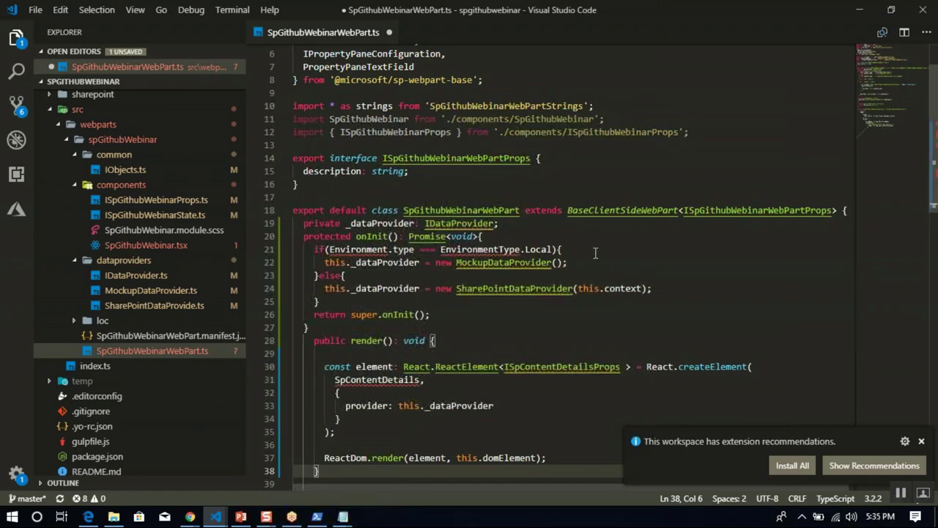
# Add Environment and EnvironmentType to the import alongside Version.
pyautogui.click(464, 118)
pyautogui.hotkey('ctrl', 'Home')
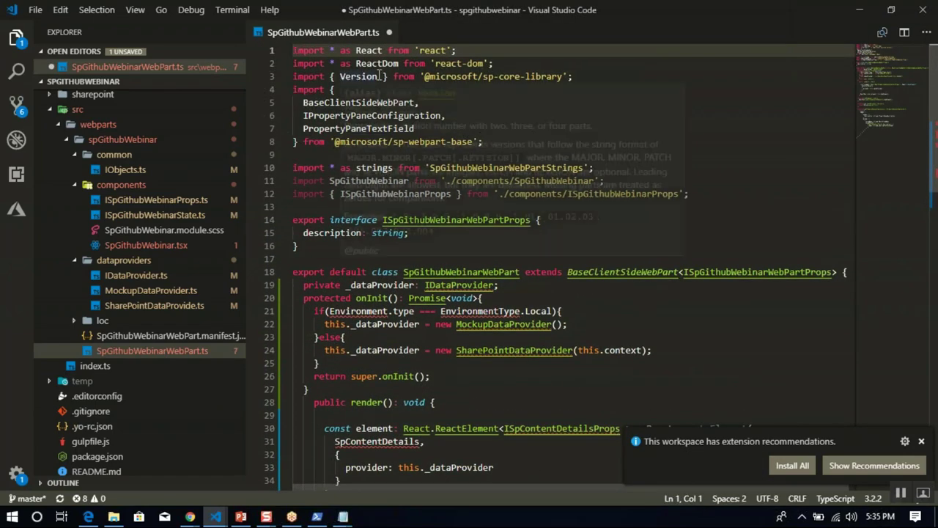
pyautogui.click(379, 76)
pyautogui.write(', Envi')
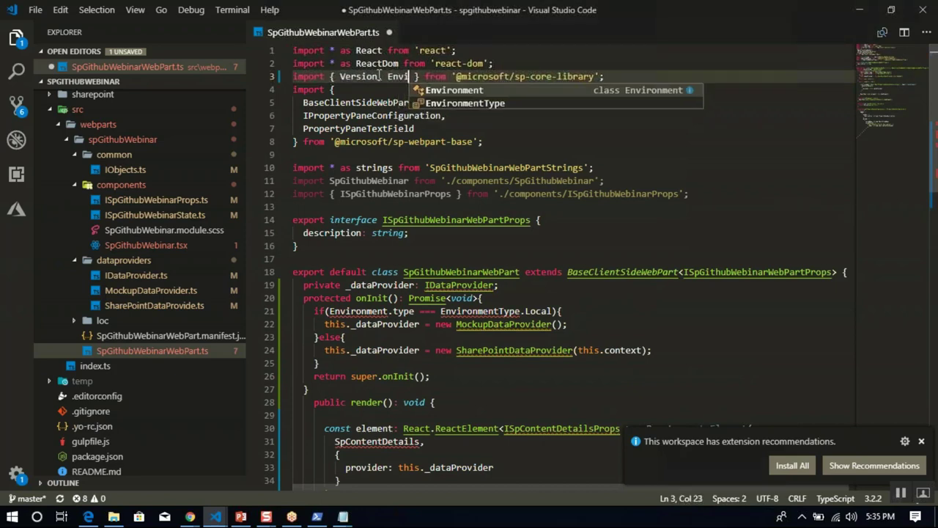
pyautogui.press('Tab')
pyautogui.write(', En')
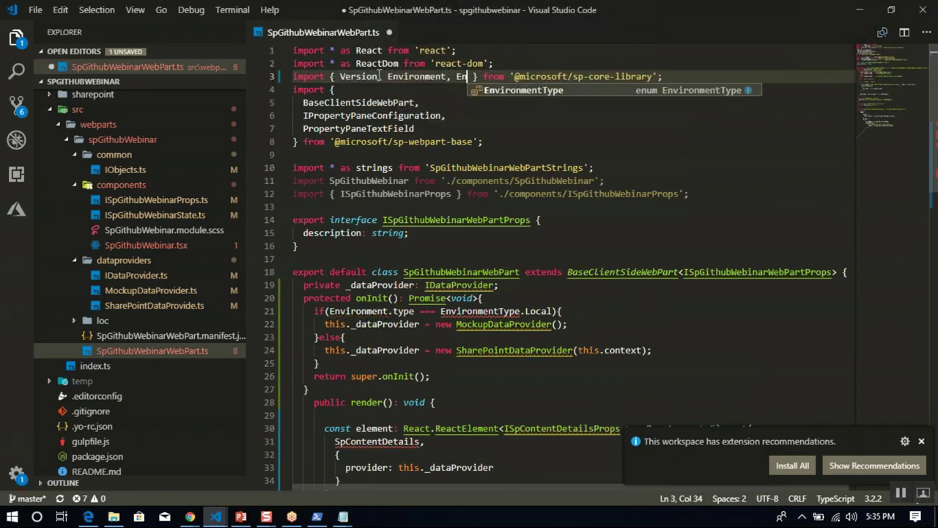
pyautogui.press('Tab')
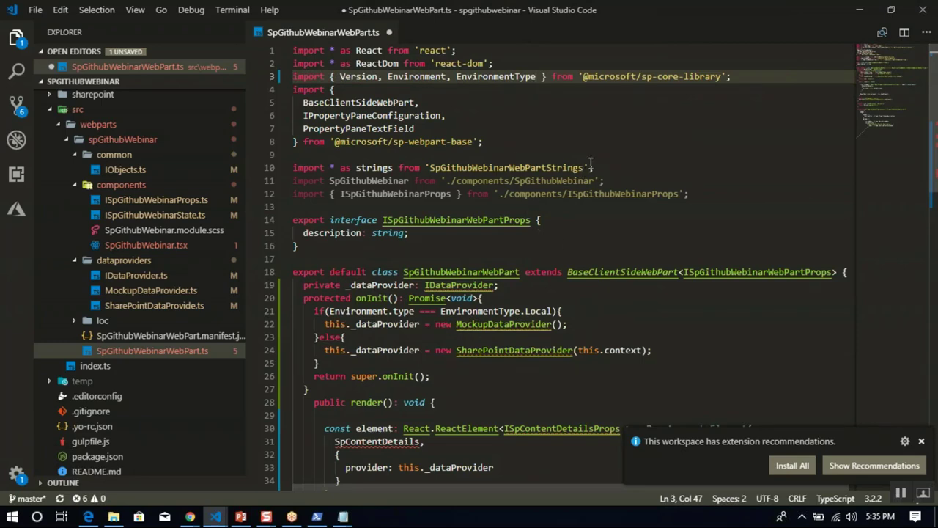
# Import MockupDataProvider from './dataproviders/MockupDataProvider'.
pyautogui.click(611, 177)
pyautogui.press('Return')
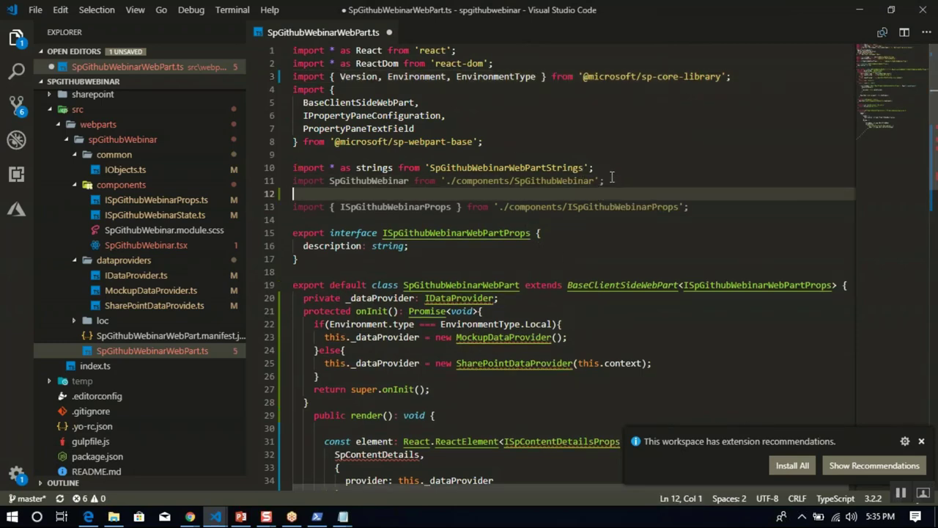
pyautogui.write('import Mo')
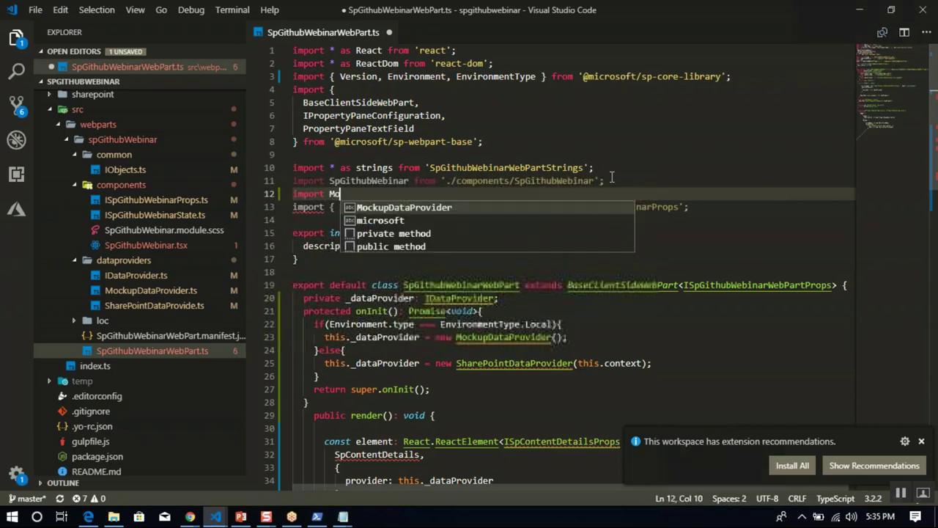
pyautogui.write('ckupDataProvider from ')
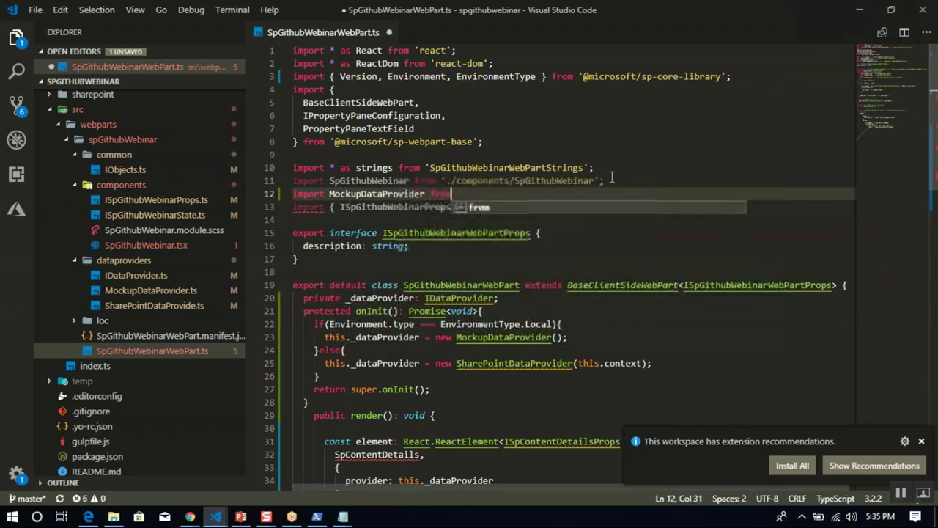
pyautogui.write("'./")
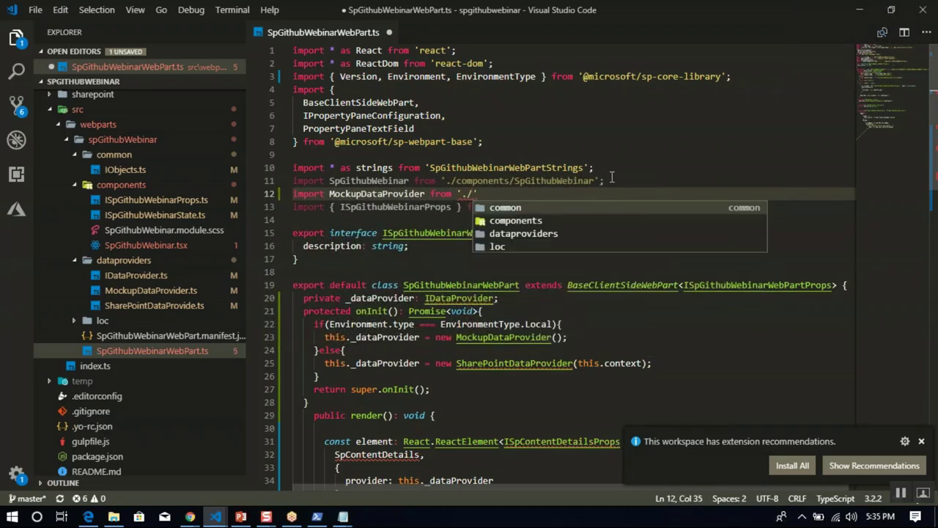
pyautogui.press('Down')
pyautogui.press('Down')
pyautogui.press('Return')
pyautogui.write('/')
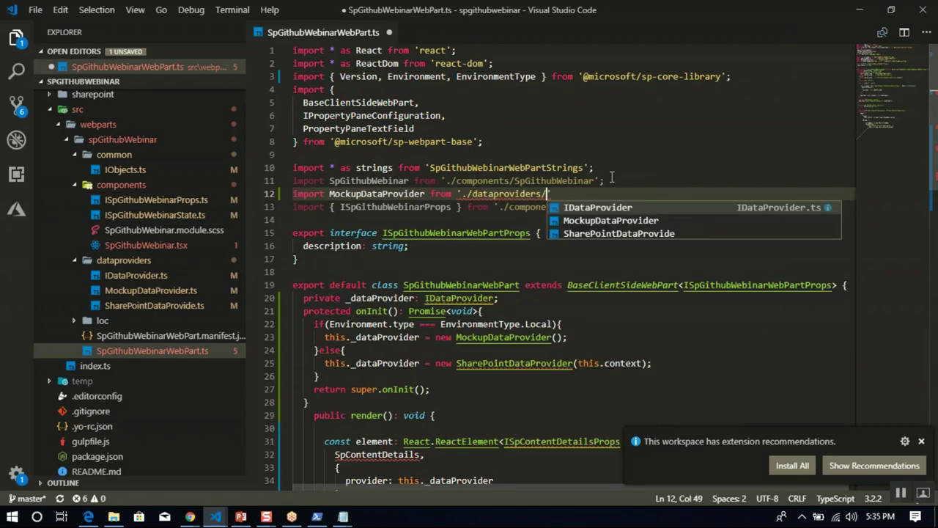
pyautogui.write('M')
pyautogui.press('Return')
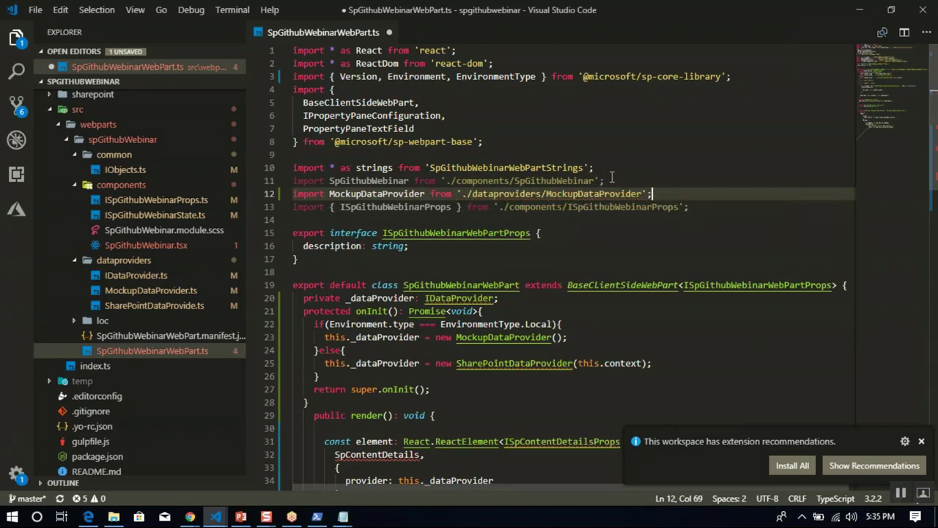
pyautogui.write(';')
# Import SharePointDataProvider from the dataproviders folder, correcting the path to SharePointDataProvider.
pyautogui.press('Return')
pyautogui.write('import Share')
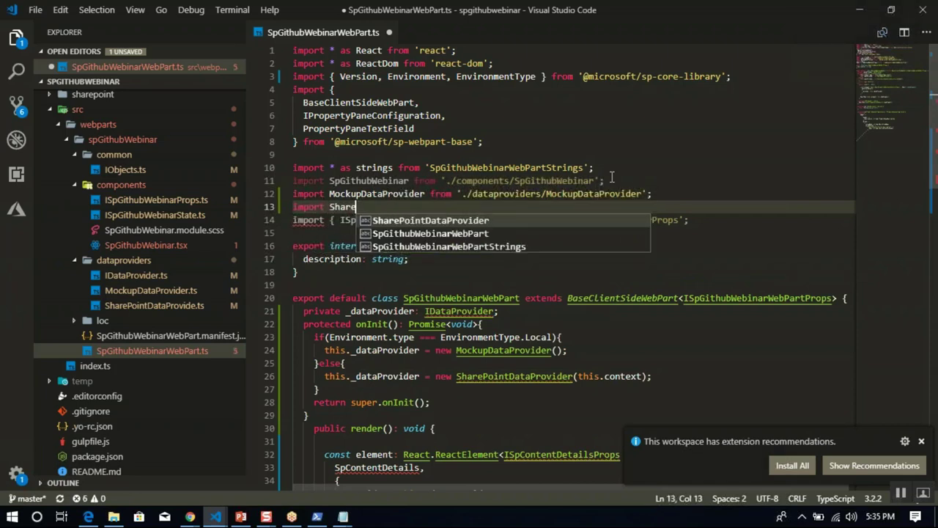
pyautogui.press('Return')
pyautogui.write('f')
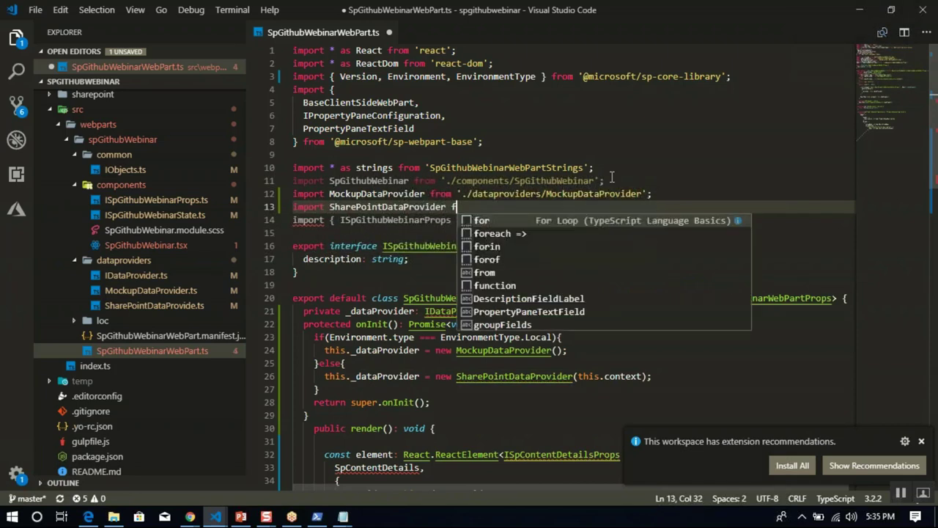
pyautogui.write("rom './")
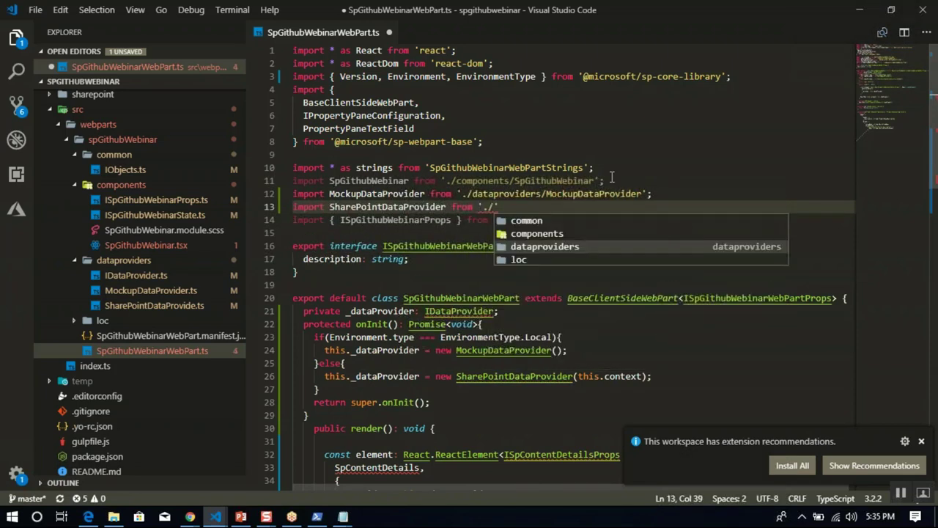
pyautogui.press('Return')
pyautogui.write('/S')
pyautogui.press('Return')
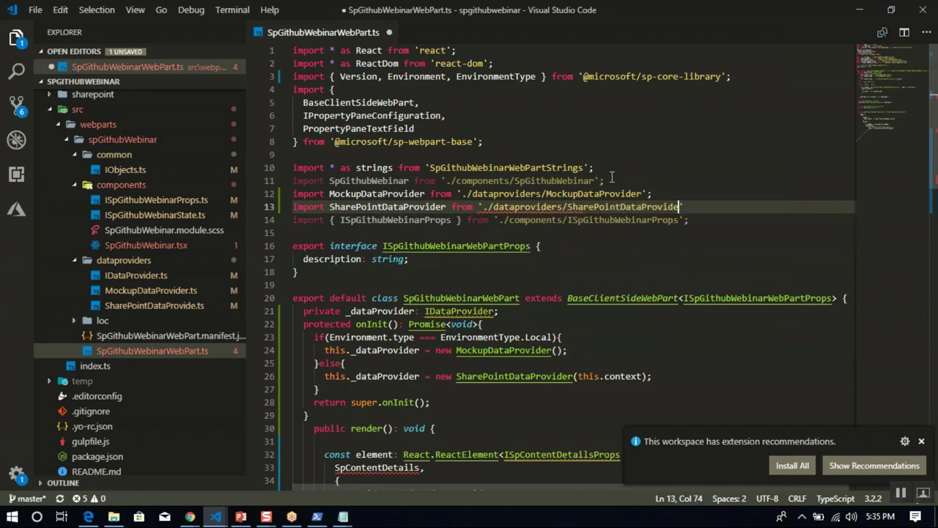
pyautogui.press('Down')
pyautogui.press('Down')
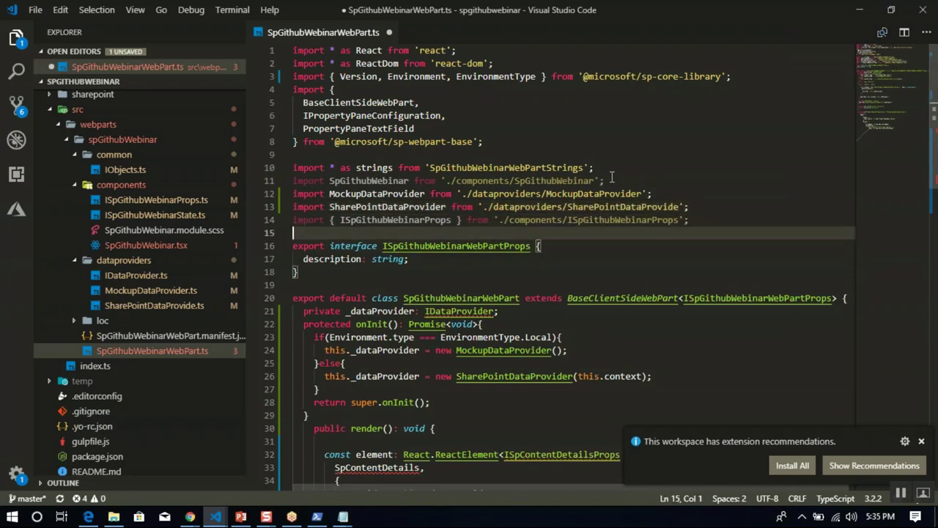
pyautogui.press('Up')
pyautogui.press('Up')
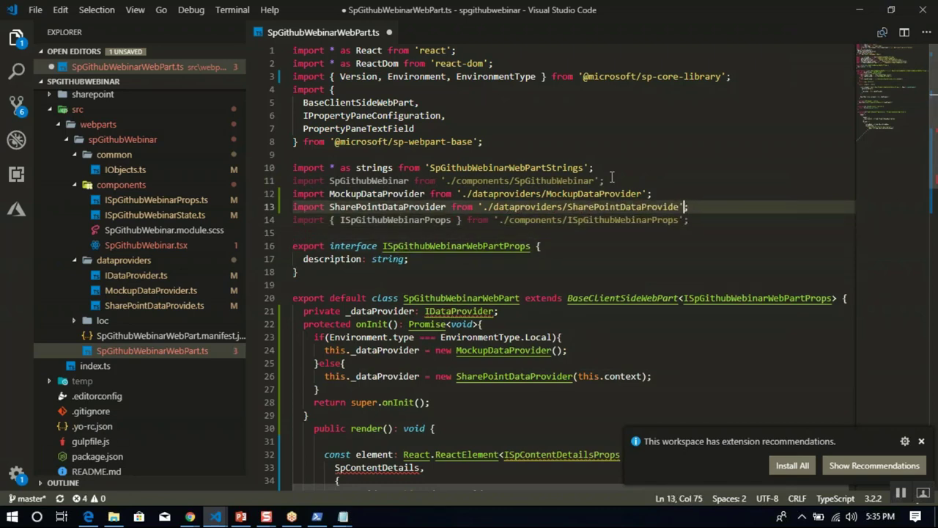
pyautogui.write('r')
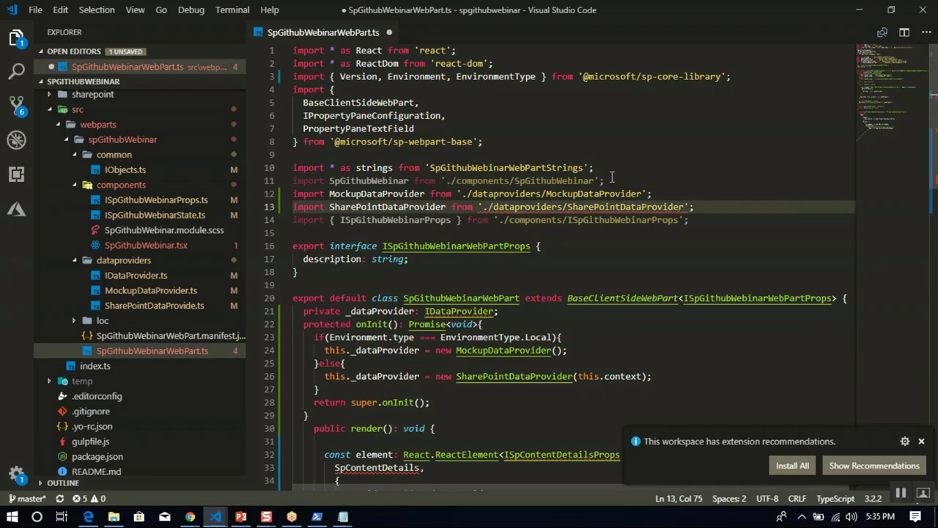
pyautogui.press('Return')
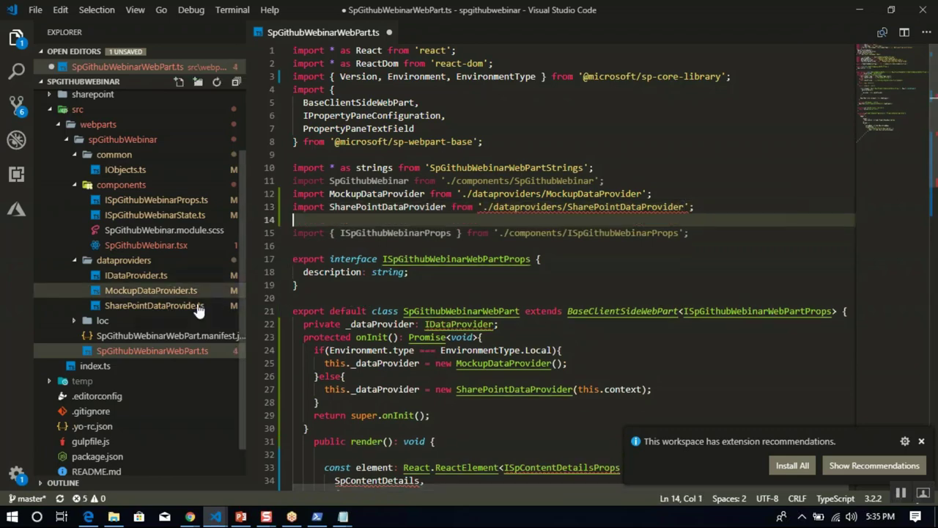
# Rename SharePointDataProvide.ts to SharePointDataProvider.ts and accept updating the project's imports.
pyautogui.click(193, 305)
pyautogui.rightClick(197, 315)
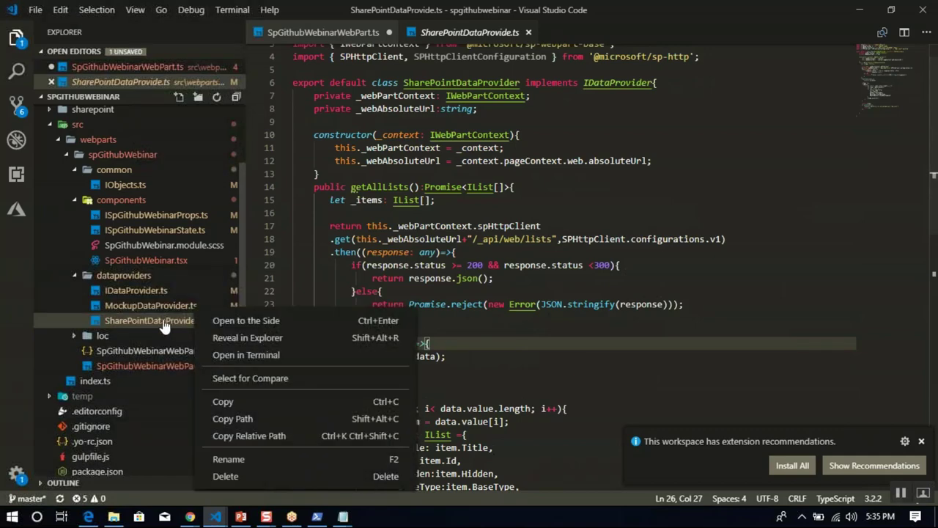
pyautogui.rightClick(167, 326)
pyautogui.rightClick(168, 323)
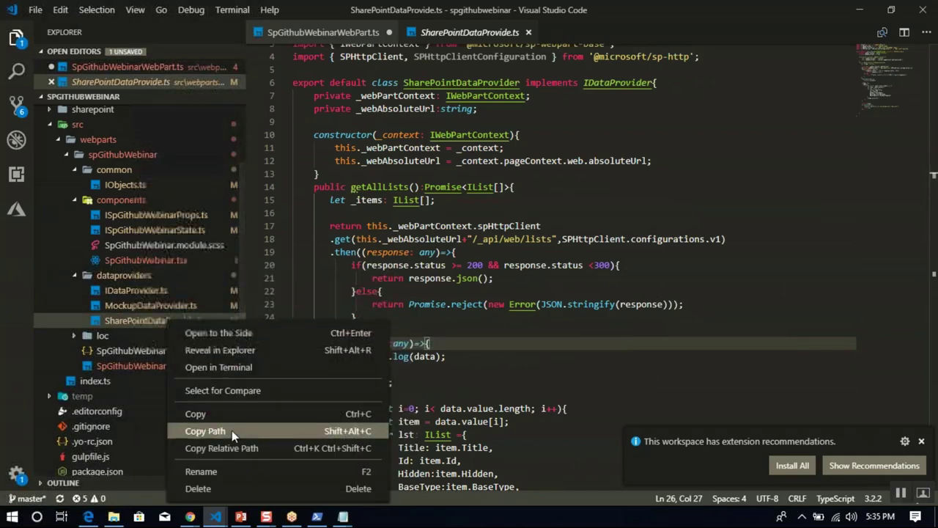
pyautogui.click(224, 471)
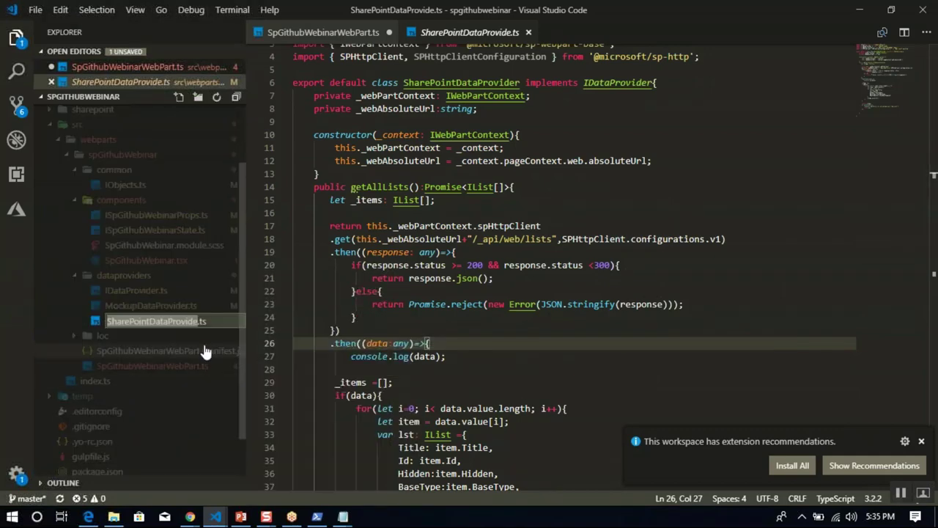
pyautogui.click(198, 323)
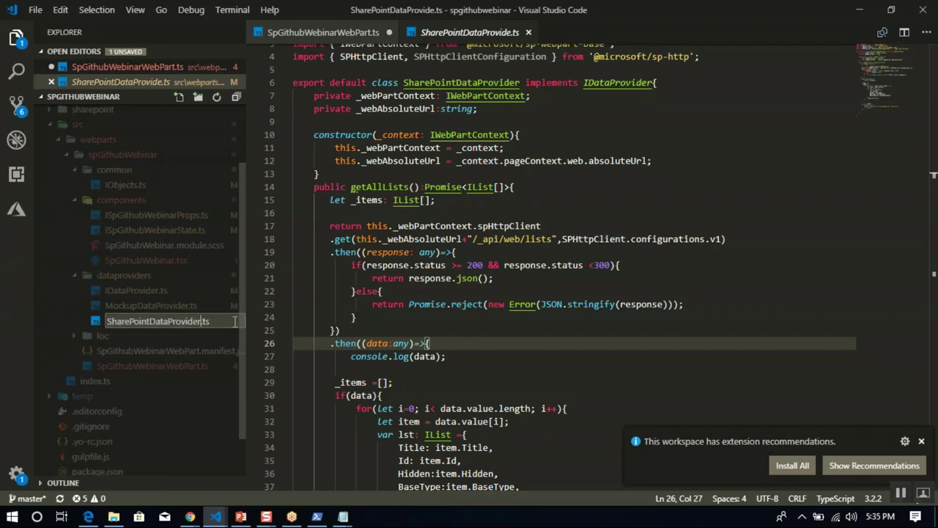
pyautogui.press('Return')
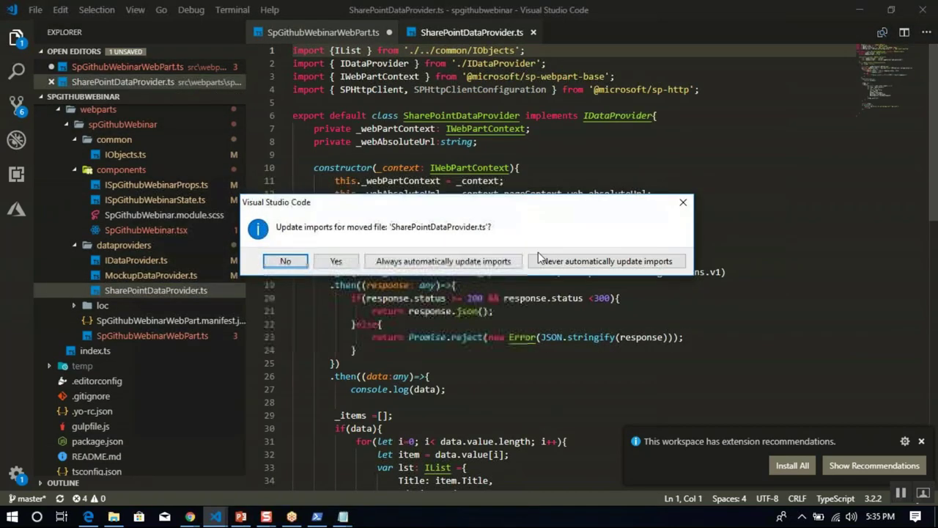
pyautogui.click(333, 262)
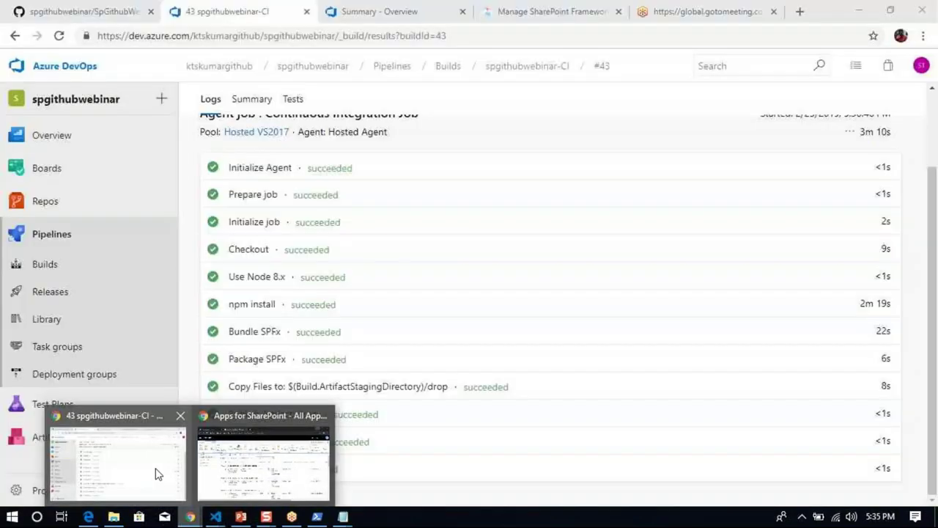
# Read the failed Prod Stage's Add SPFx package log showing the .sppkg file not found.
pyautogui.click(157, 473)
pyautogui.click(76, 293)
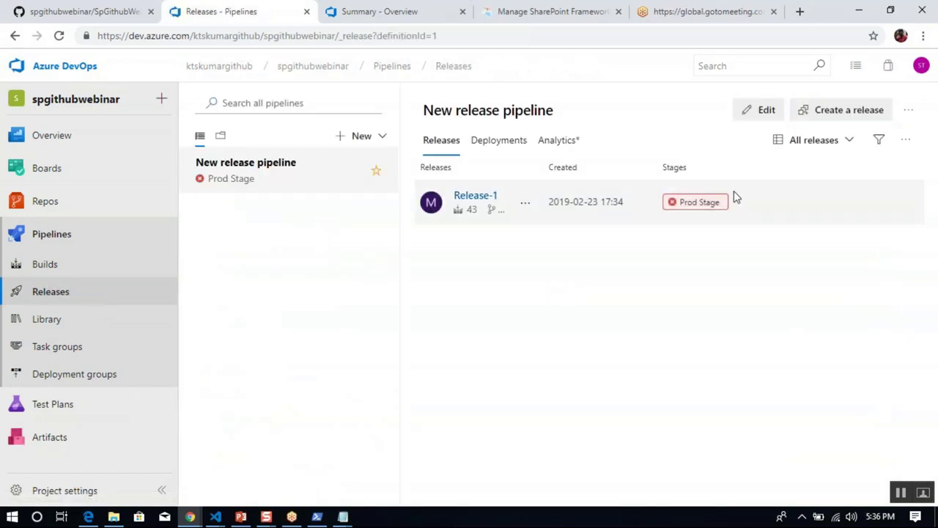
pyautogui.click(700, 203)
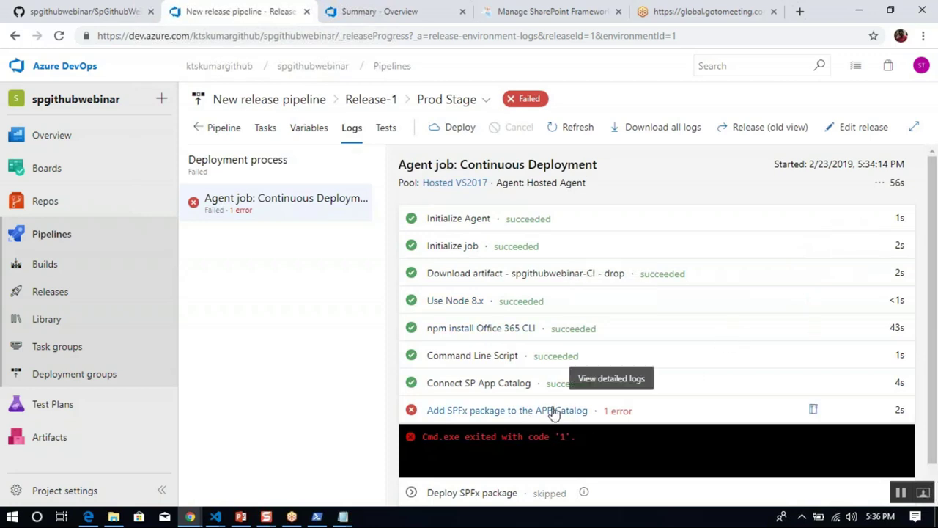
pyautogui.scroll(-1, 929, 427)
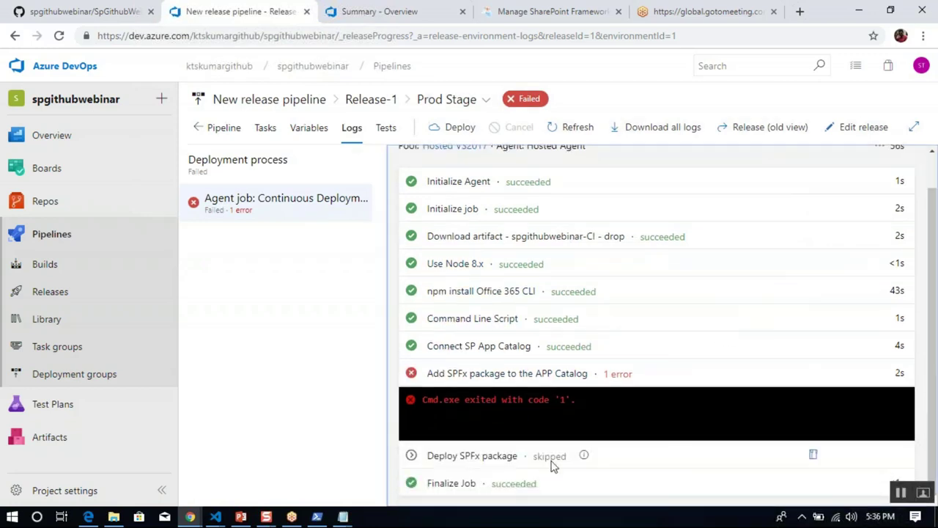
pyautogui.click(618, 373)
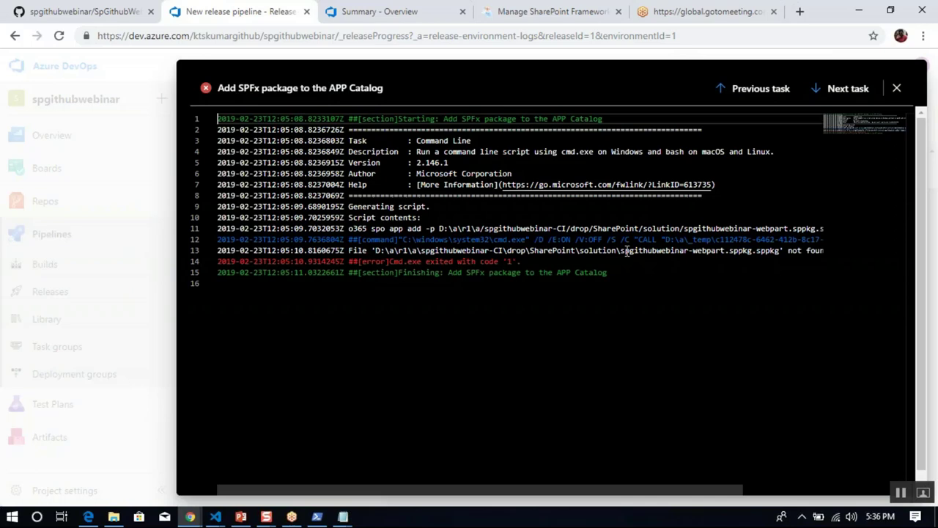
pyautogui.moveTo(577, 252); pyautogui.dragTo(826, 255)
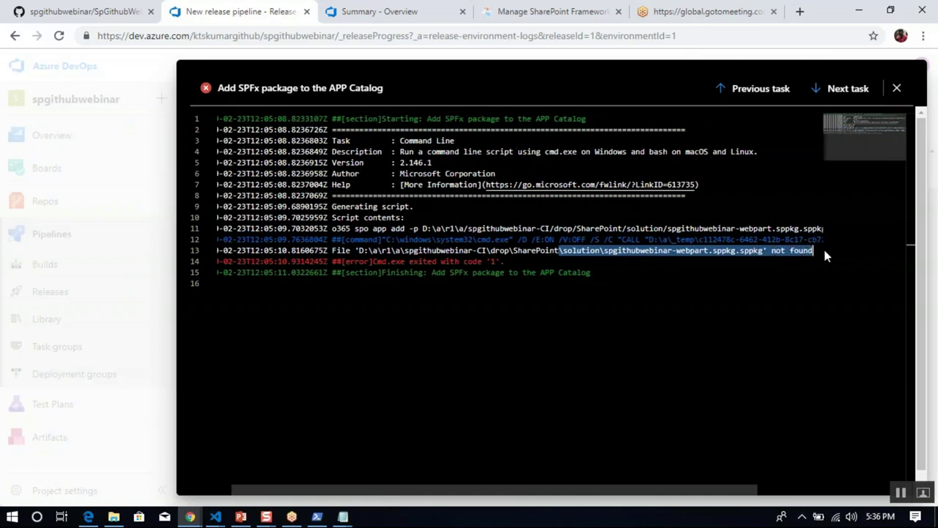
pyautogui.click(898, 89)
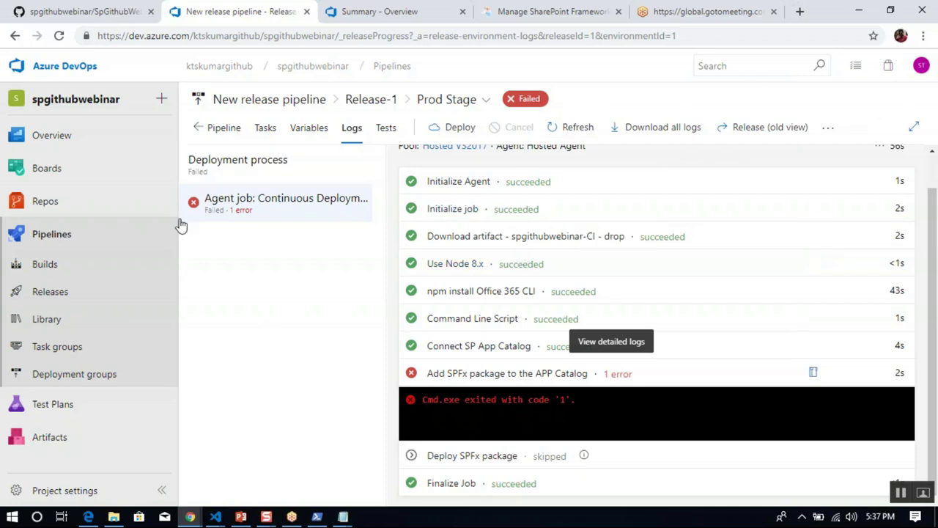
pyautogui.click(67, 300)
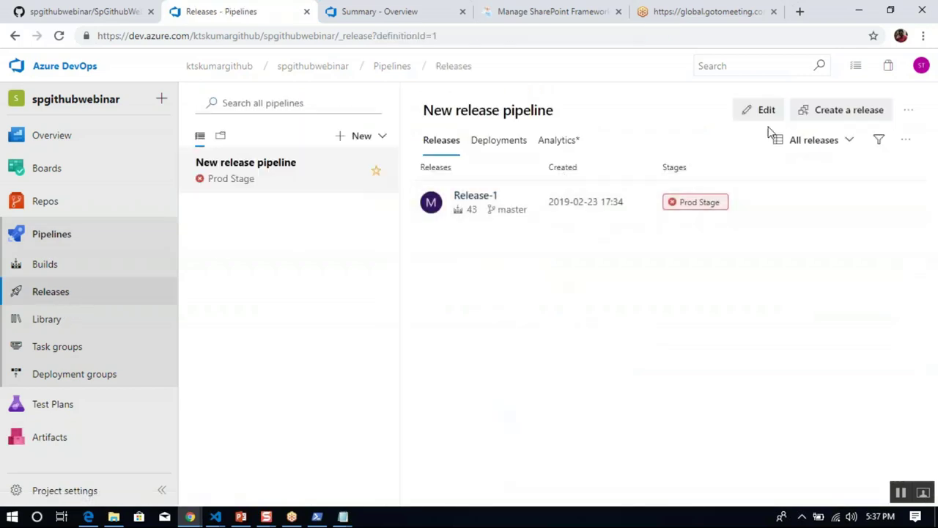
# Inspect the Command Line Script task and the pipelineartifact variable value spgithubwebinar-CI.
pyautogui.click(765, 110)
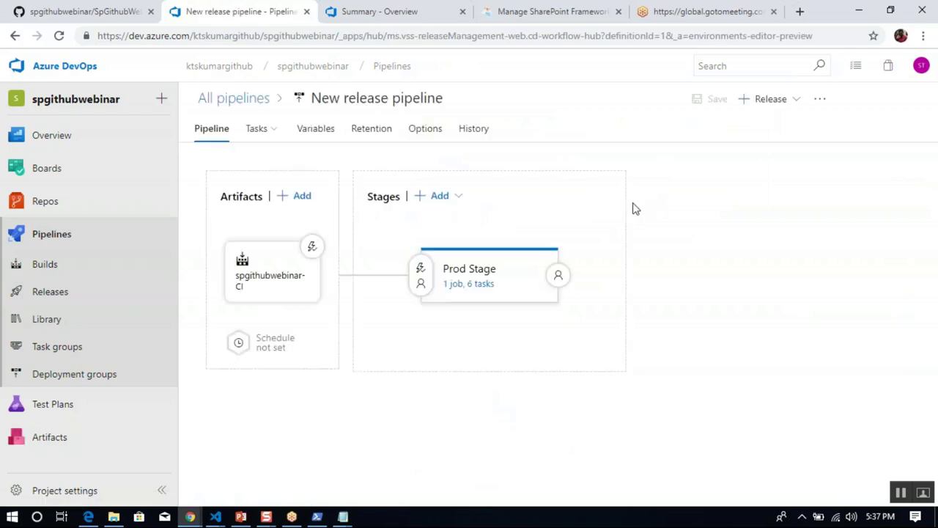
pyautogui.click(474, 285)
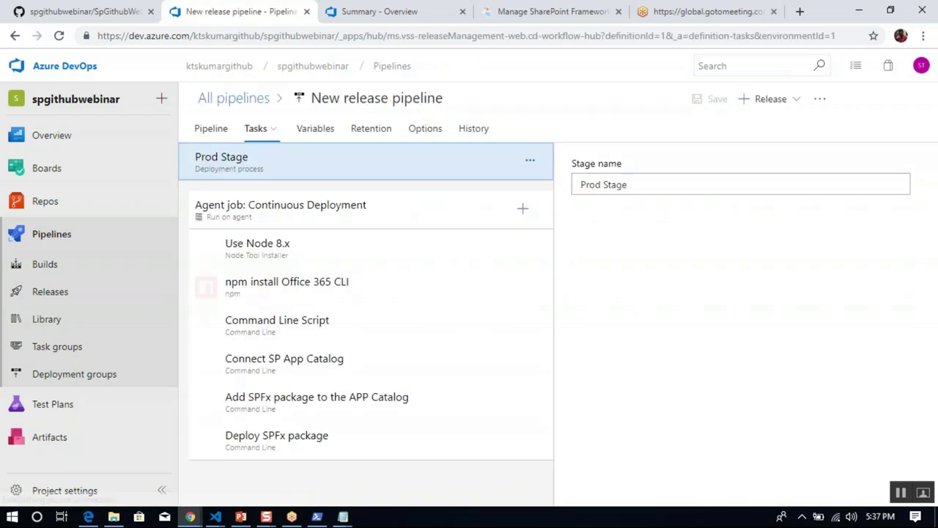
pyautogui.click(307, 334)
pyautogui.click(683, 321)
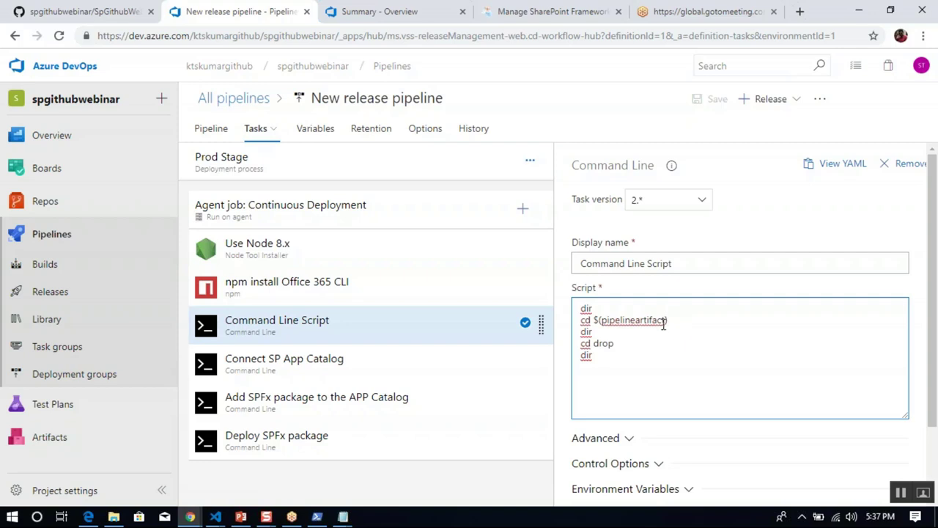
pyautogui.click(317, 136)
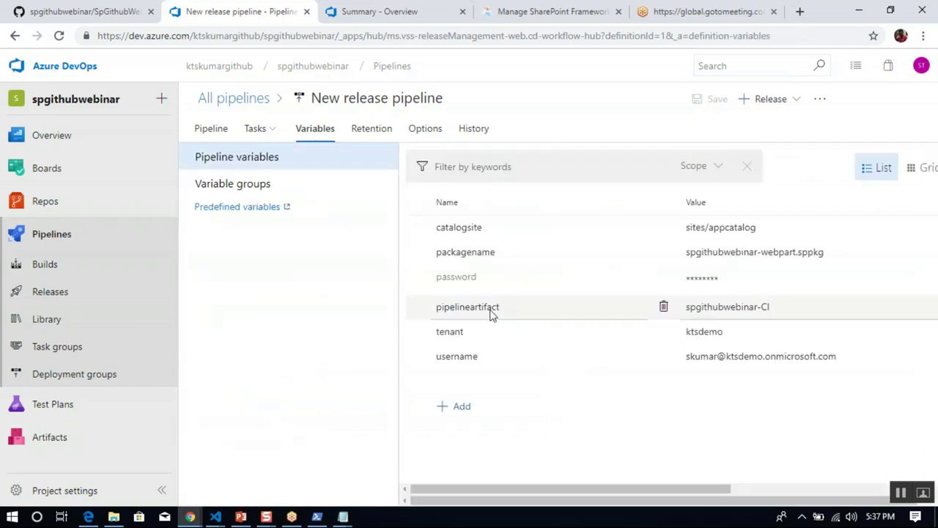
pyautogui.click(491, 309)
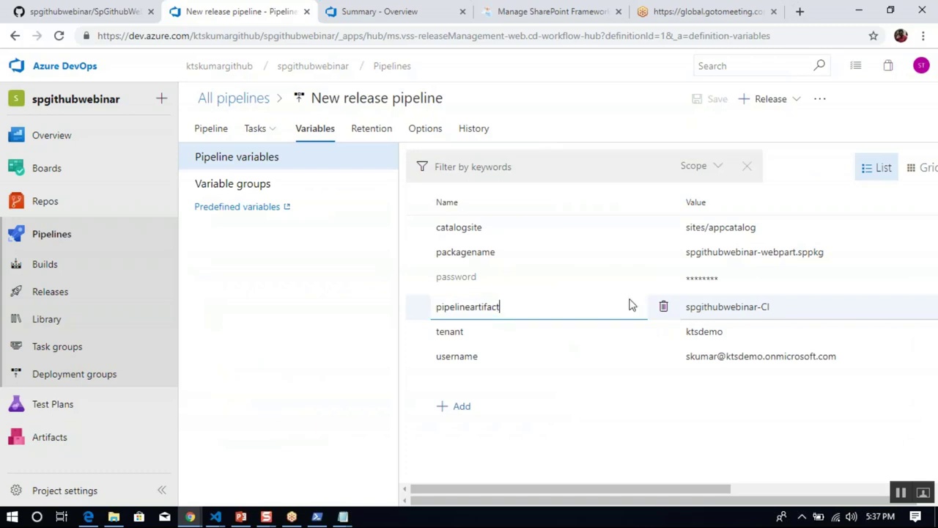
pyautogui.doubleClick(762, 308)
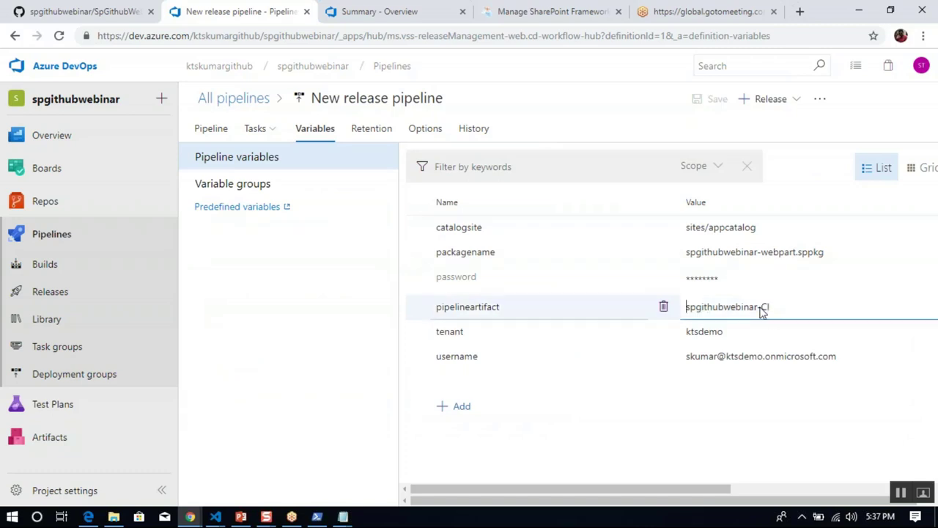
pyautogui.tripleClick(762, 308)
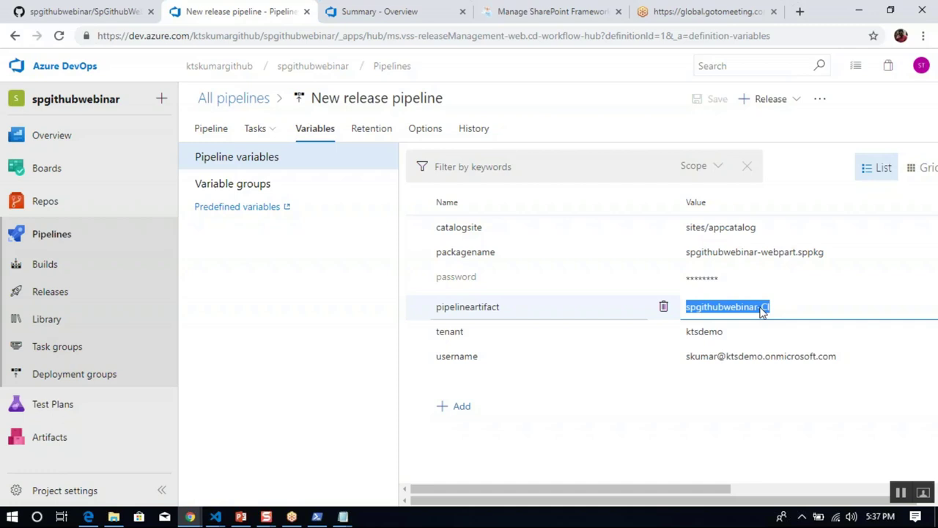
# Copy the build pipeline's actual name from the Builds list into Notepad for comparison.
pyautogui.click(93, 269)
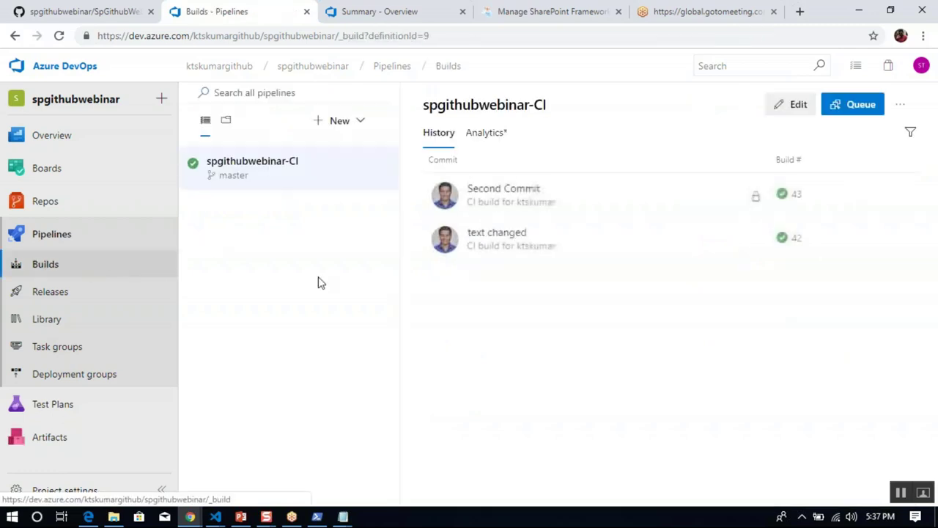
pyautogui.doubleClick(259, 162)
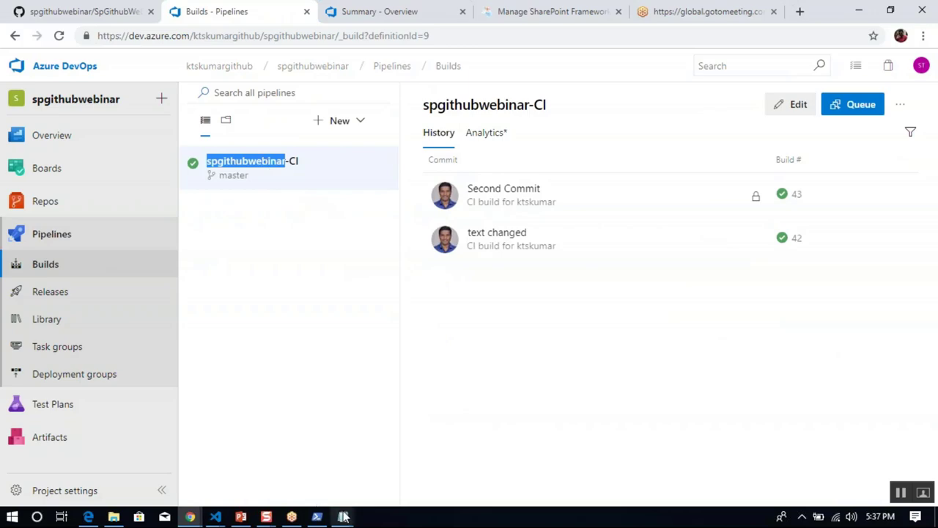
pyautogui.moveTo(343, 517)
pyautogui.click(414, 461)
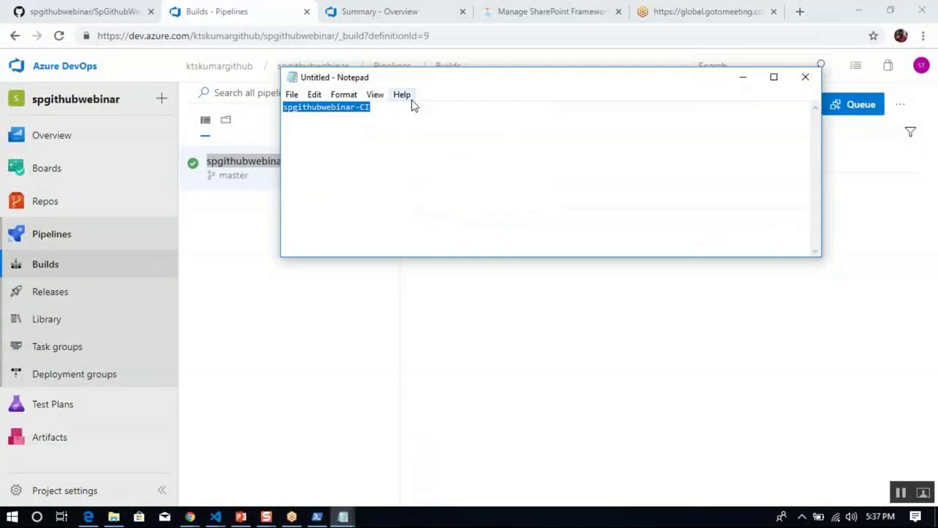
pyautogui.moveTo(414, 85); pyautogui.dragTo(323, 210)
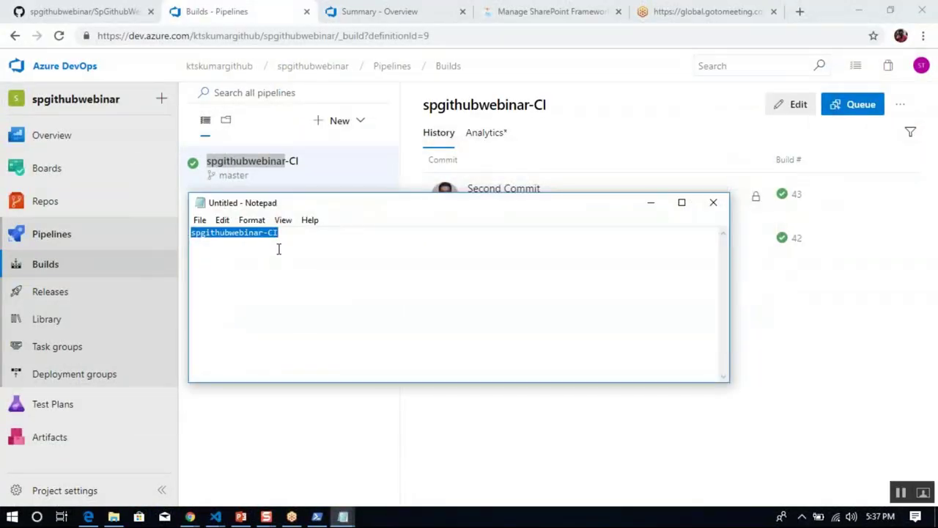
pyautogui.click(289, 240)
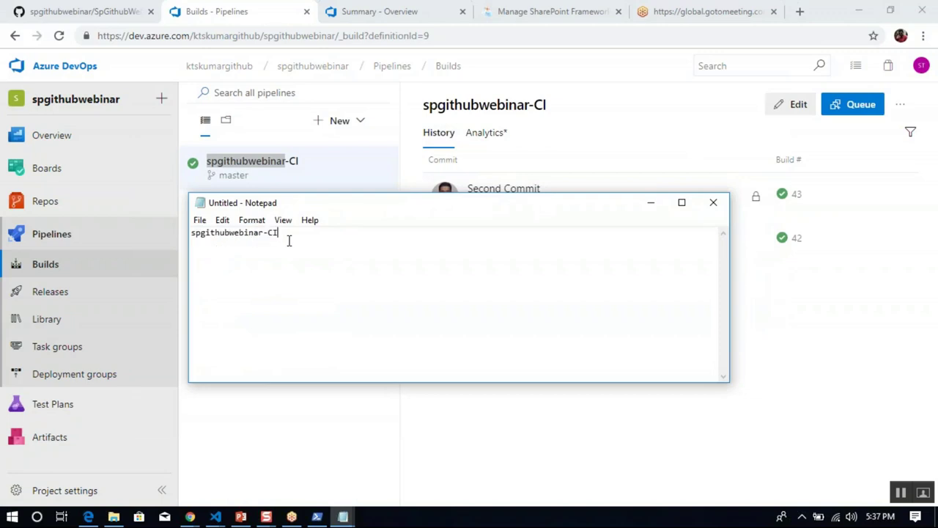
pyautogui.click(650, 202)
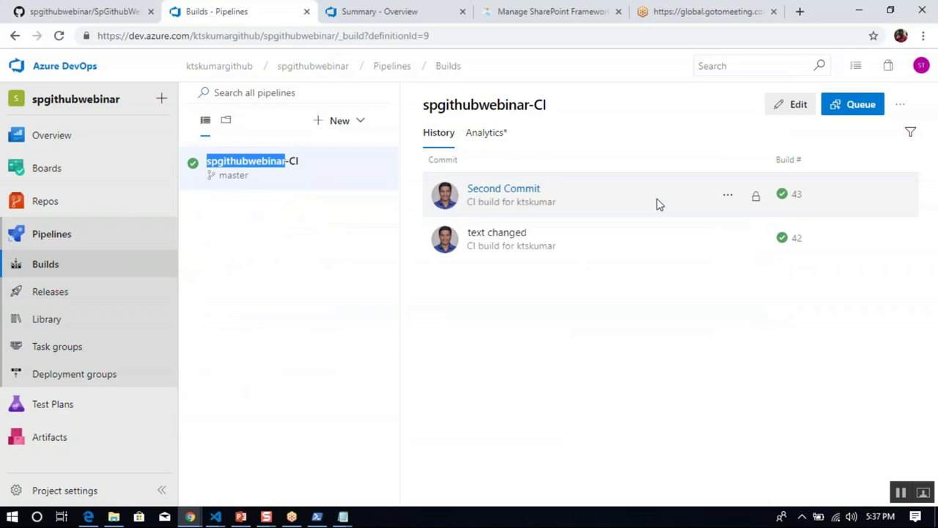
# Review the detailed log of the failed Prod Stage package deployment step.
pyautogui.click(93, 292)
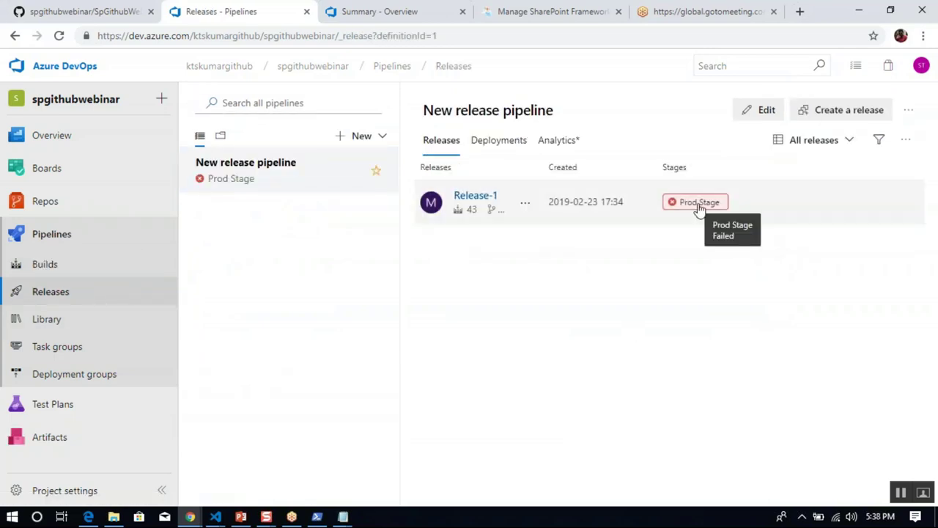
pyautogui.click(698, 207)
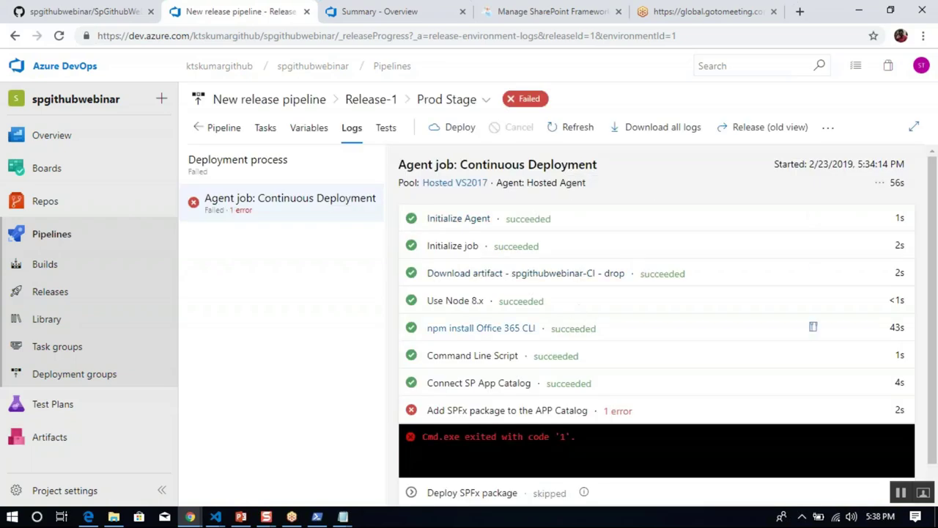
pyautogui.click(548, 412)
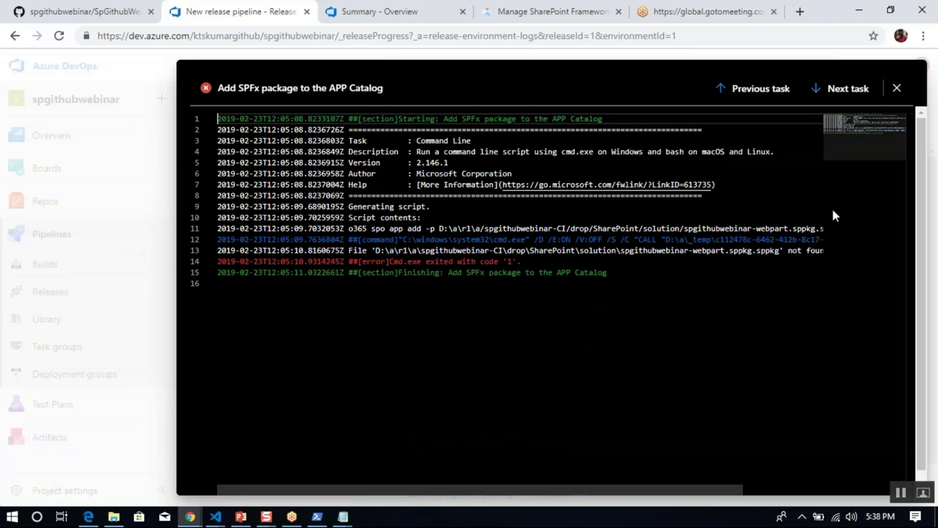
pyautogui.click(896, 88)
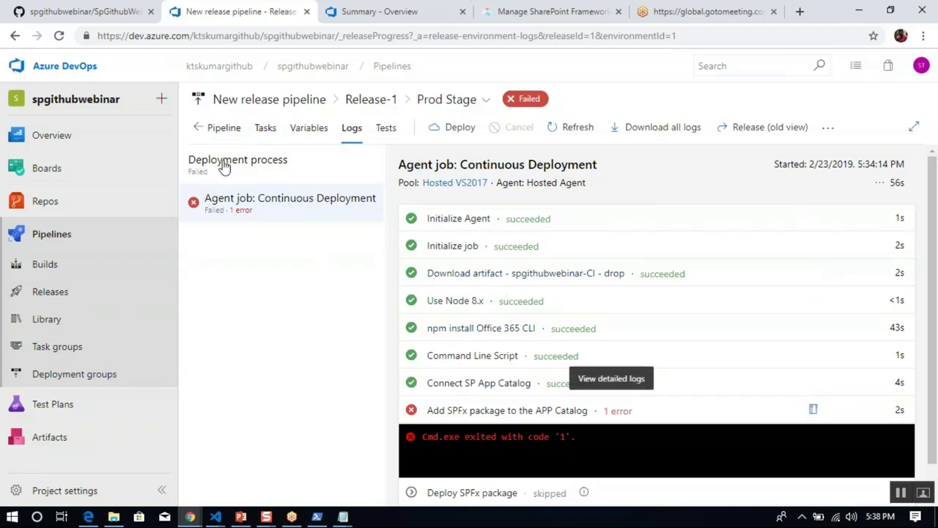
# Edit the release pipeline and check the package path in the Prod Stage app catalog scripts.
pyautogui.click(81, 297)
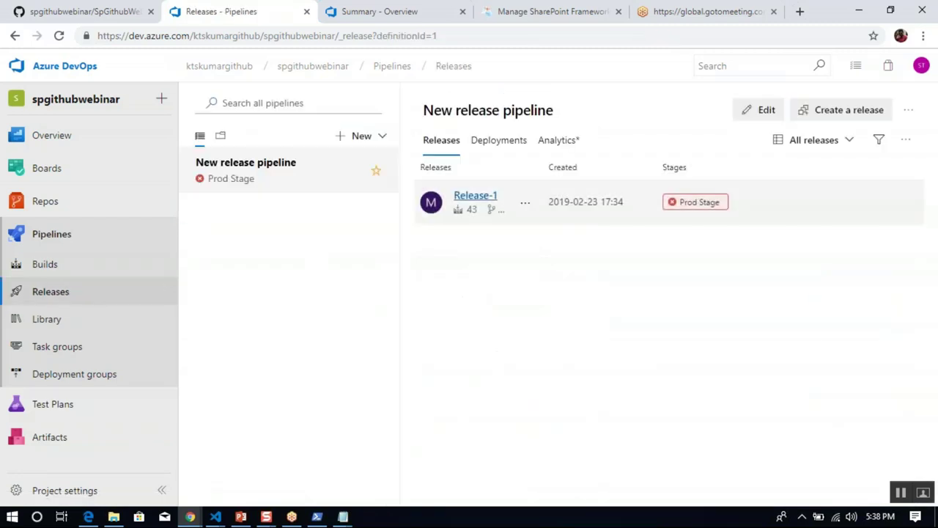
pyautogui.click(763, 117)
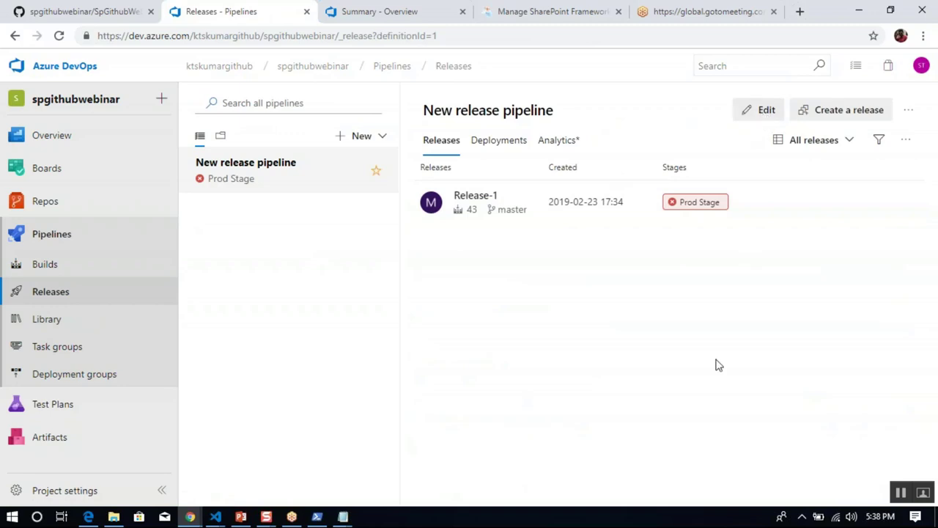
pyautogui.click(476, 287)
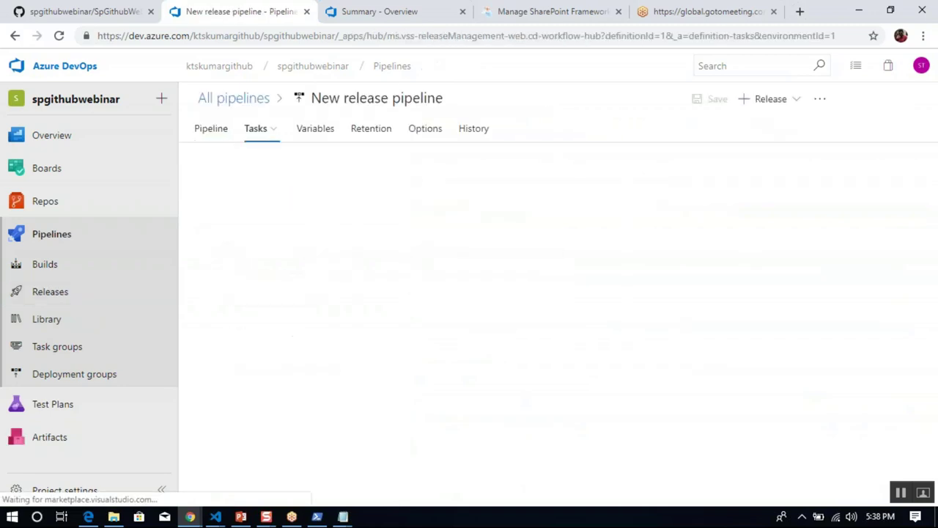
pyautogui.click(376, 364)
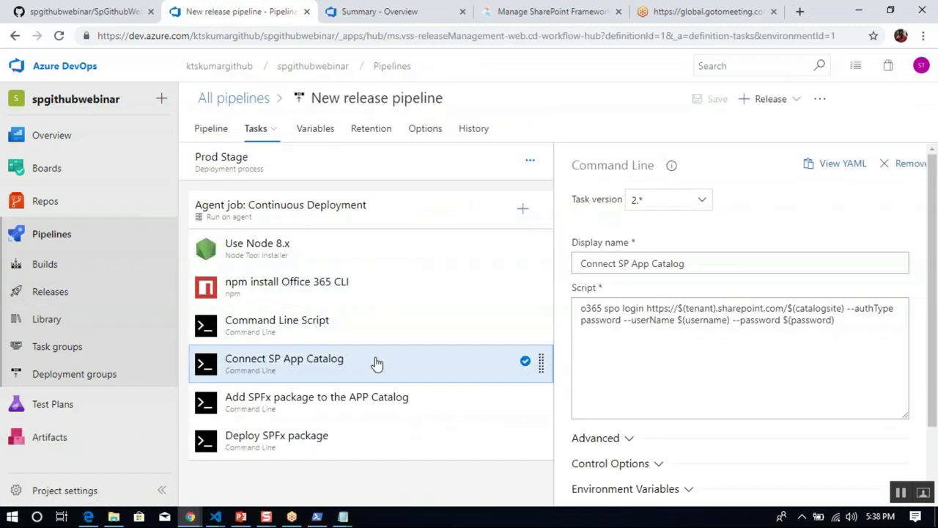
pyautogui.click(357, 409)
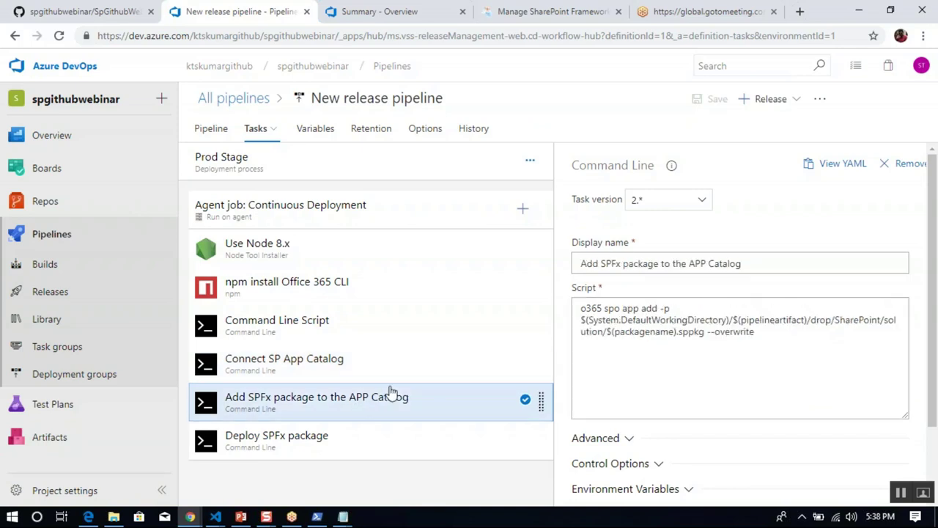
pyautogui.click(678, 332)
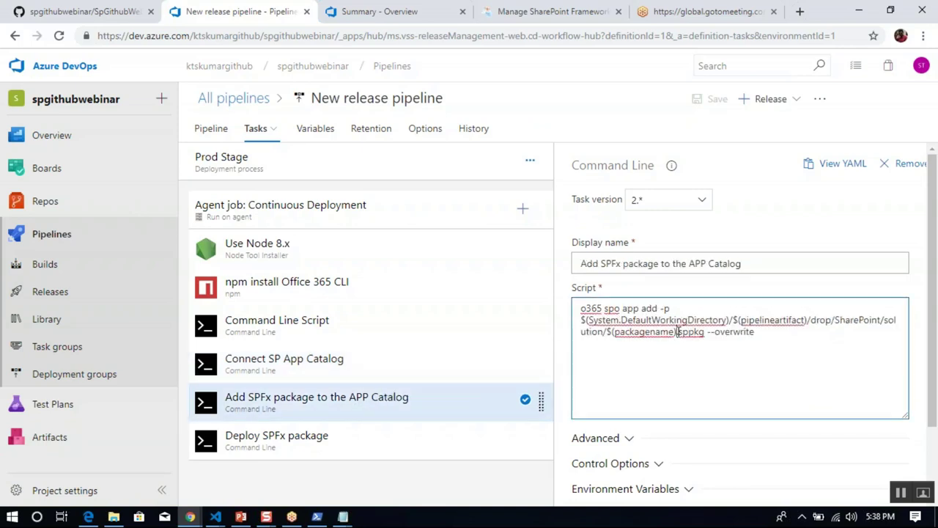
# Remove the '.sppkg' extension from the packagename variable and save the pipeline.
pyautogui.click(318, 131)
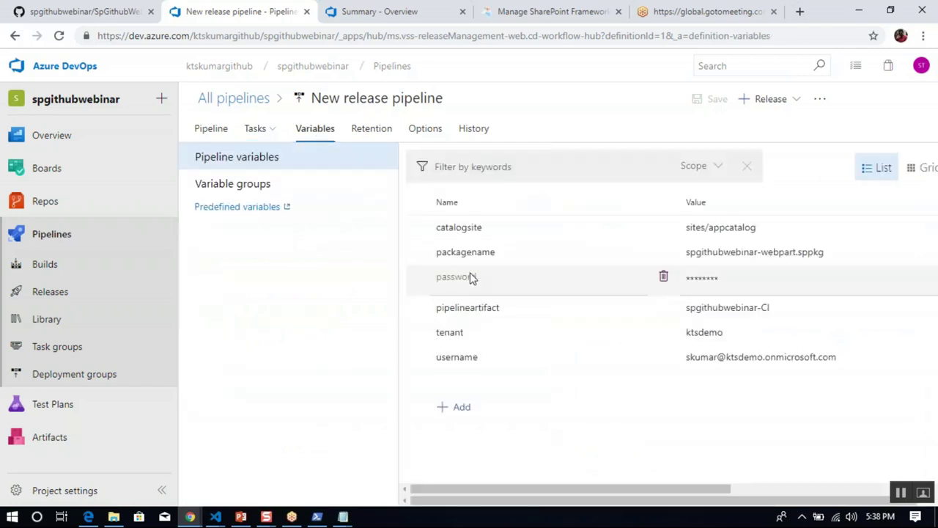
pyautogui.click(811, 254)
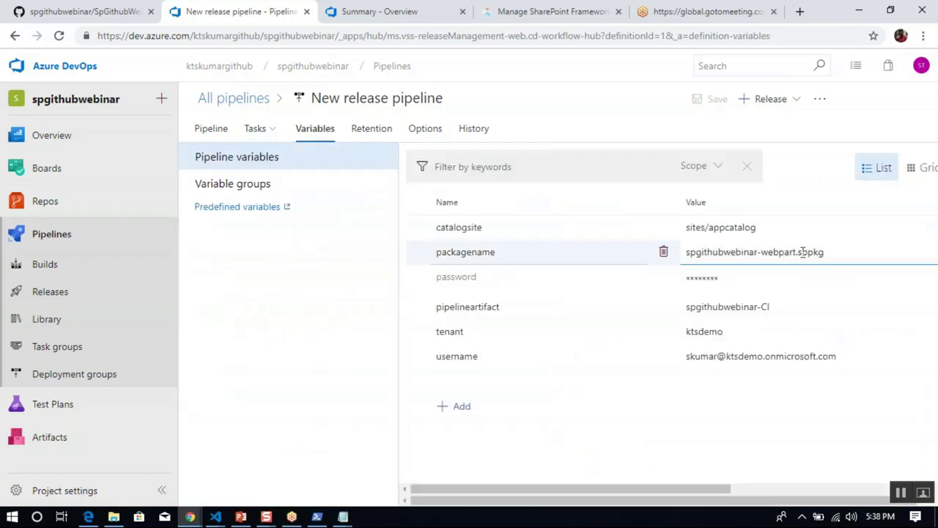
pyautogui.click(798, 252)
pyautogui.press('Delete')
pyautogui.press('Delete')
pyautogui.press('Delete')
pyautogui.press('Delete')
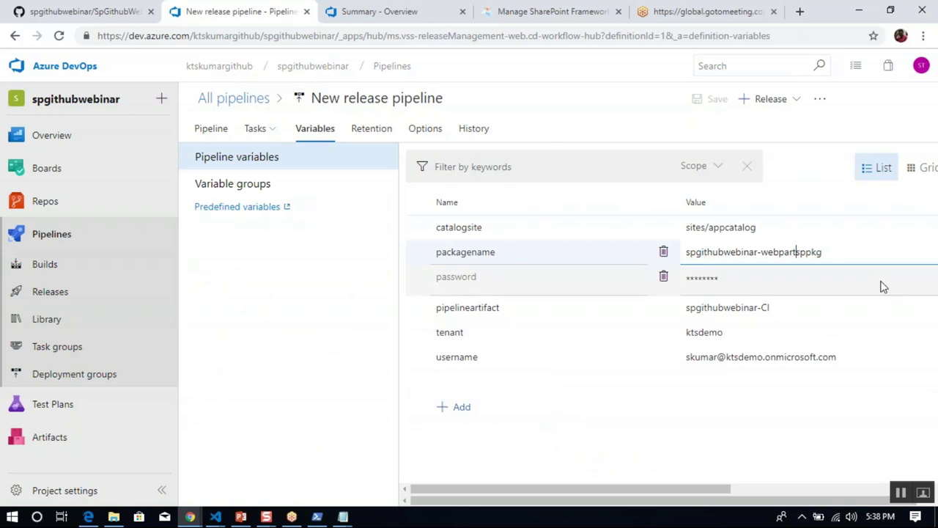
pyautogui.press('Tab')
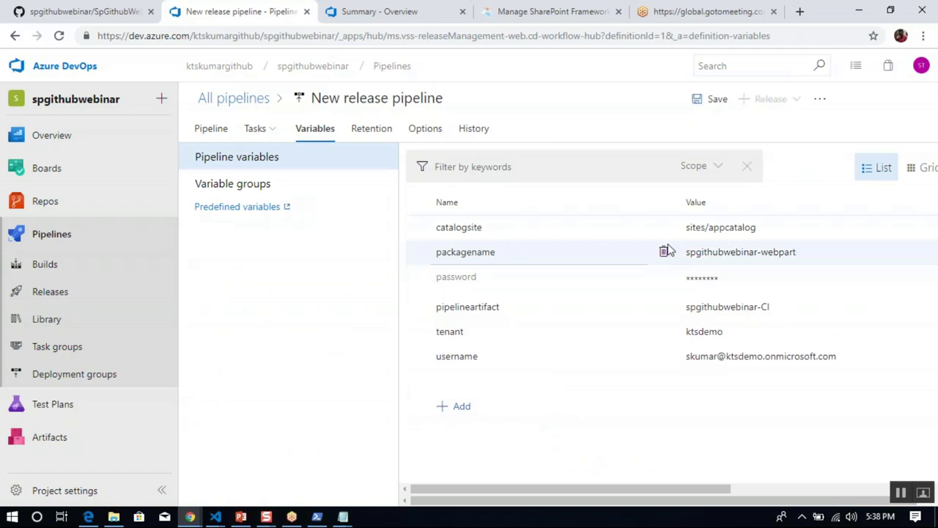
pyautogui.click(707, 99)
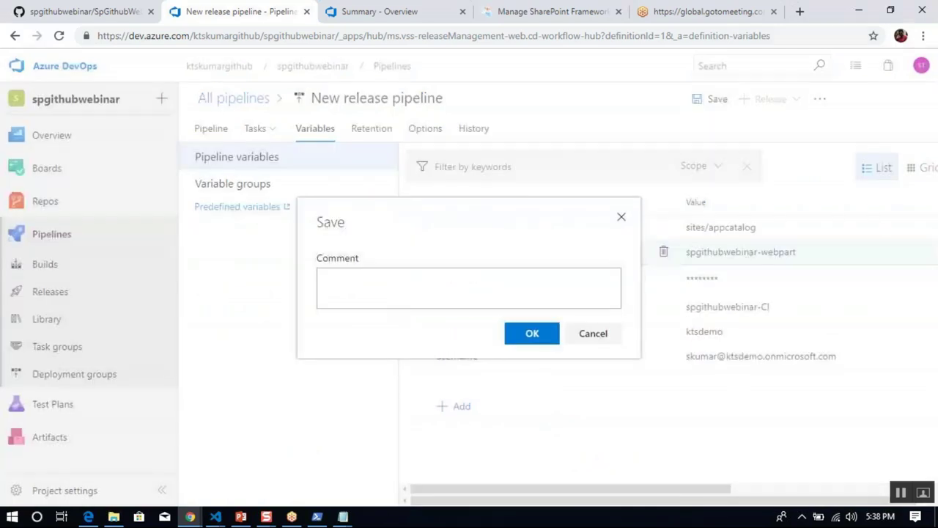
pyautogui.click(532, 333)
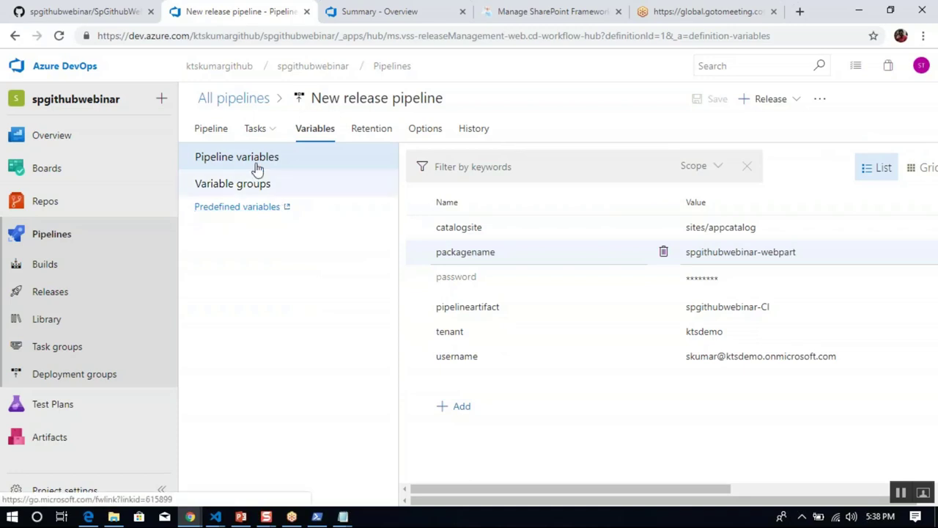
# Open the Release-1 details, view its deploy options, and refresh the release status.
pyautogui.click(67, 299)
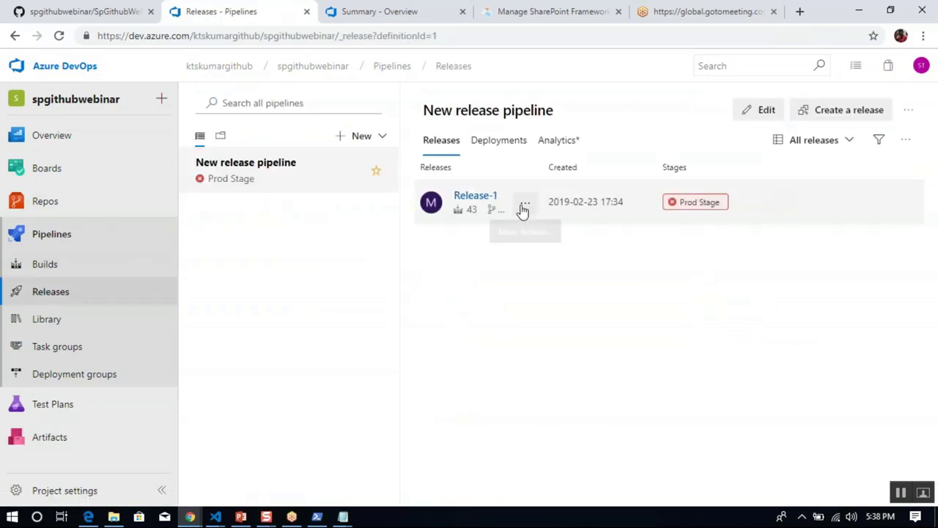
pyautogui.click(526, 207)
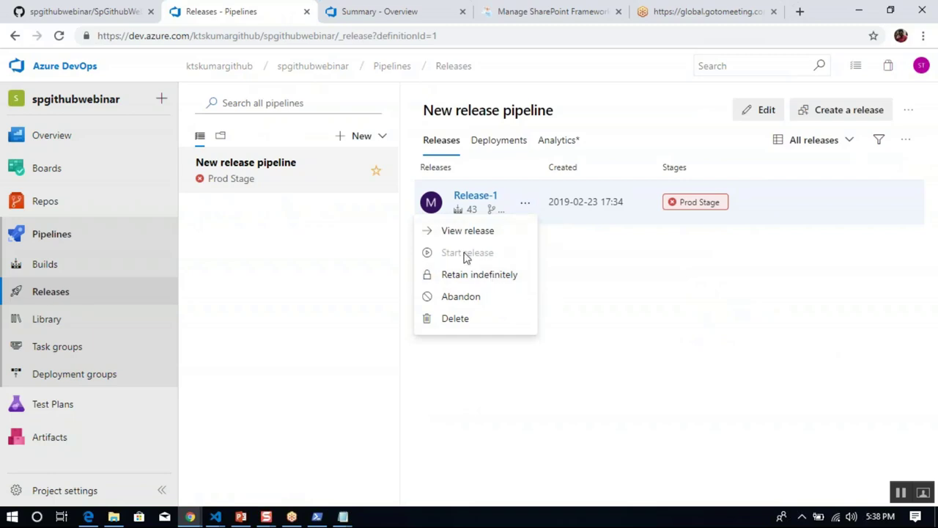
pyautogui.click(477, 199)
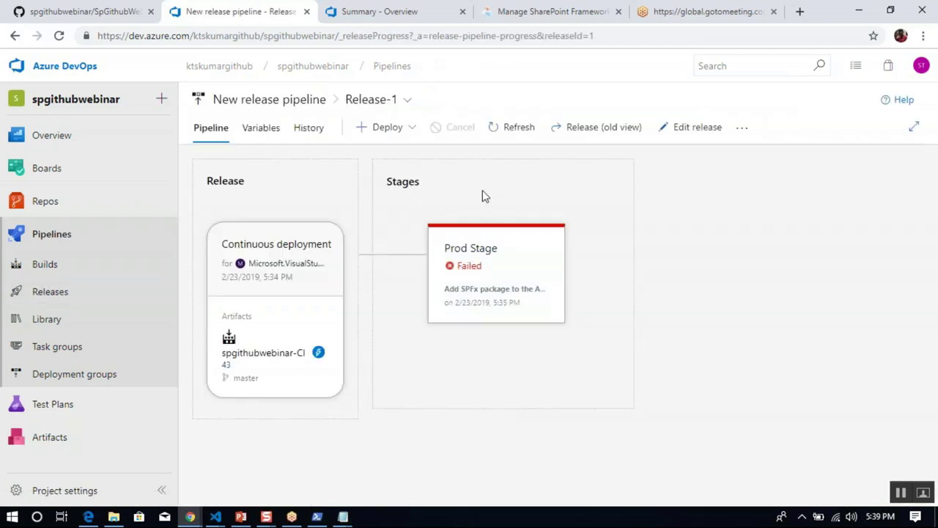
pyautogui.click(411, 136)
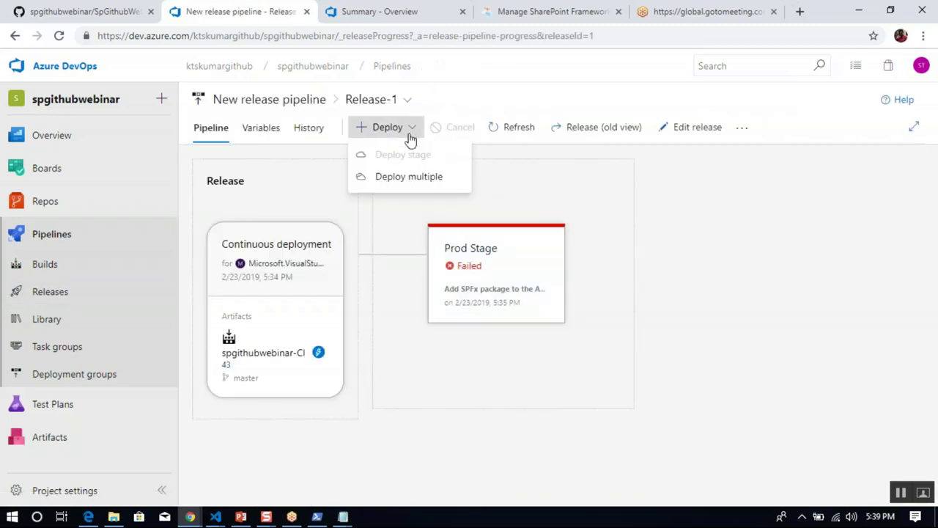
pyautogui.click(515, 116)
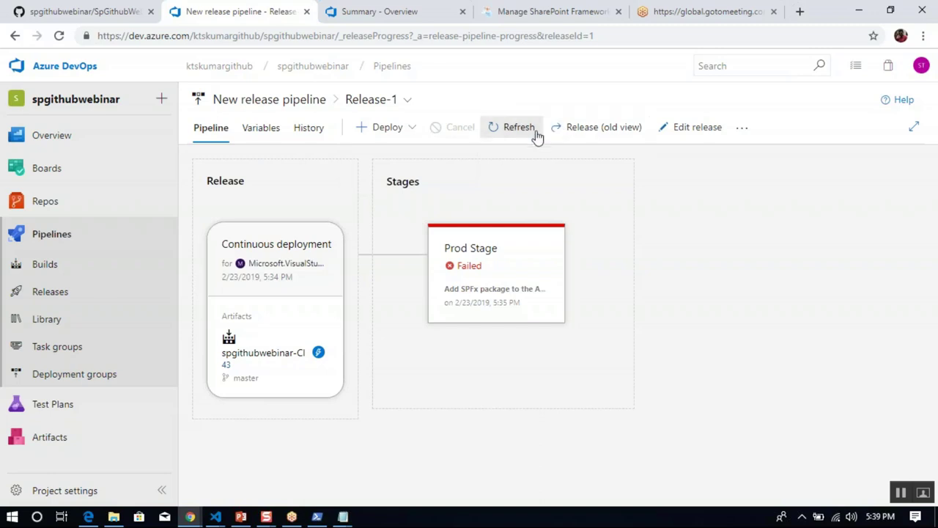
pyautogui.click(516, 132)
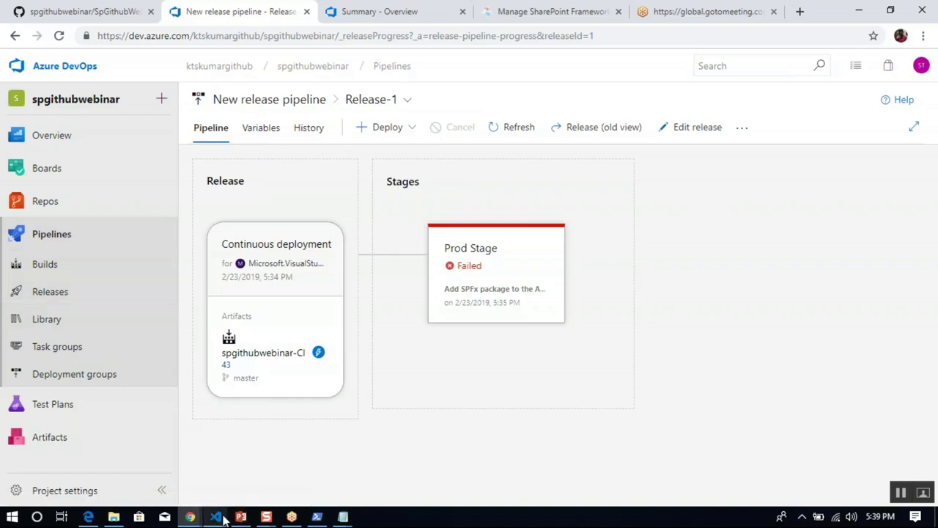
# In VS Code, review SharePointDataProvider.ts's _api/web/lists request, JSON response and stored context.
pyautogui.moveTo(224, 518)
pyautogui.click(290, 472)
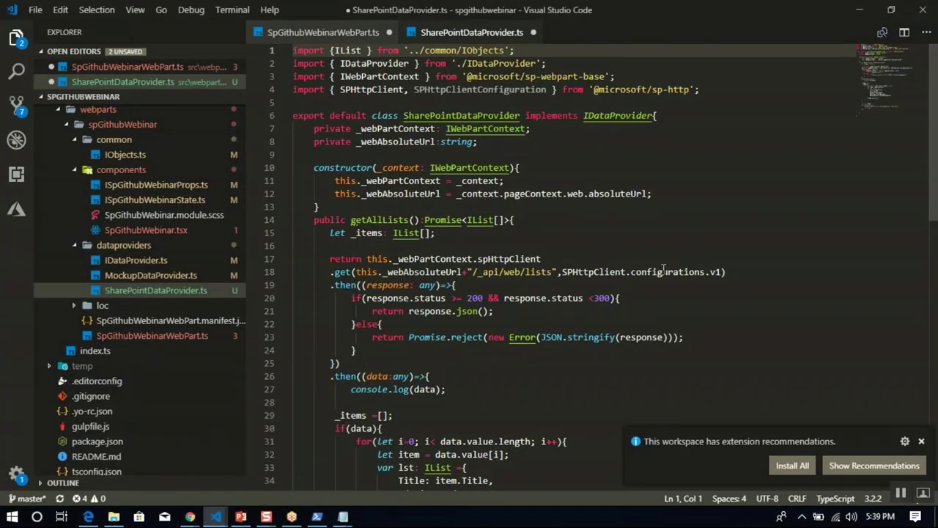
pyautogui.click(663, 271)
pyautogui.click(660, 316)
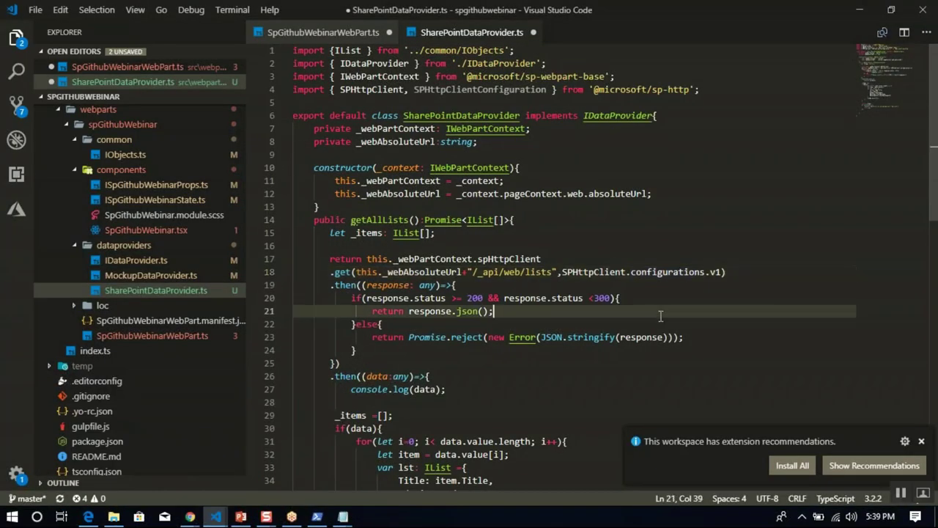
pyautogui.press('Down')
pyautogui.press('Down')
pyautogui.press('Down')
pyautogui.press('Down')
pyautogui.press('Down')
pyautogui.press('Down')
pyautogui.press('Down')
pyautogui.press('Down')
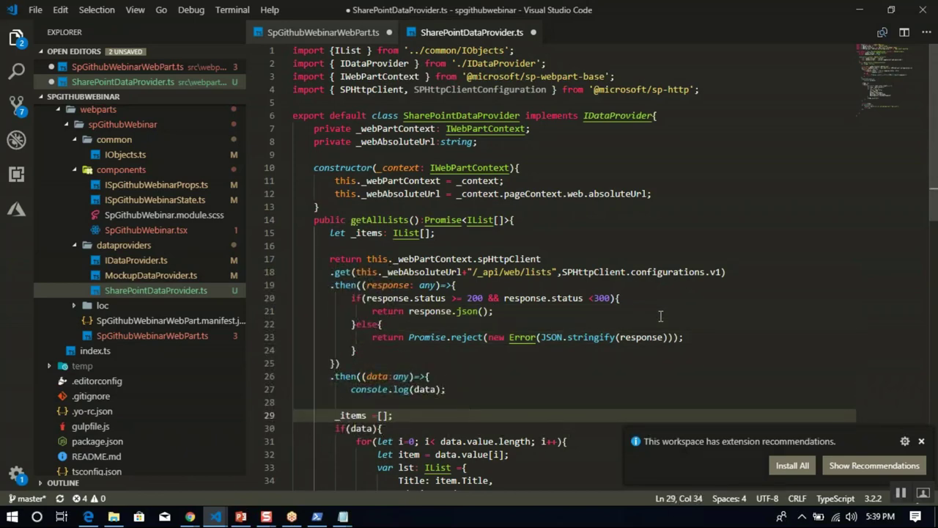
pyautogui.click(611, 176)
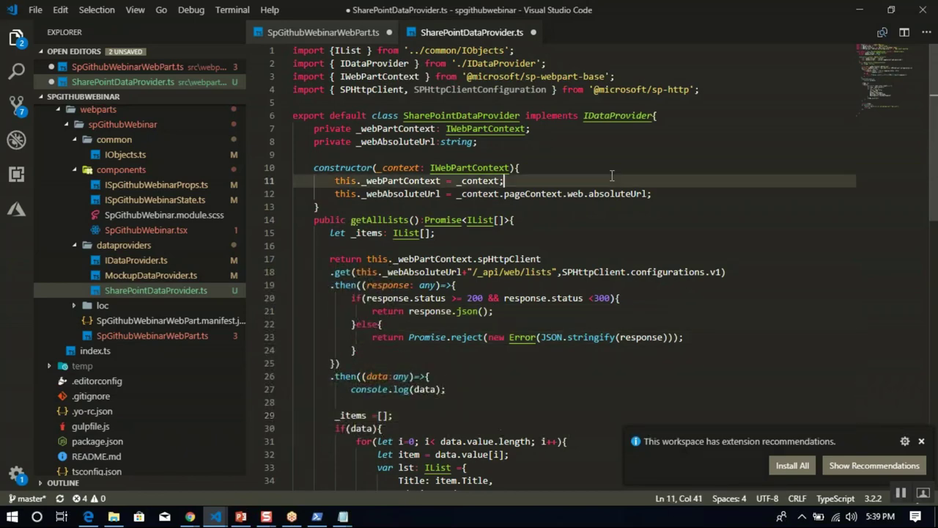
# Go to SpGithubWebinarWebPart.ts and review its imports and SpContentDetails element creation.
pyautogui.click(355, 32)
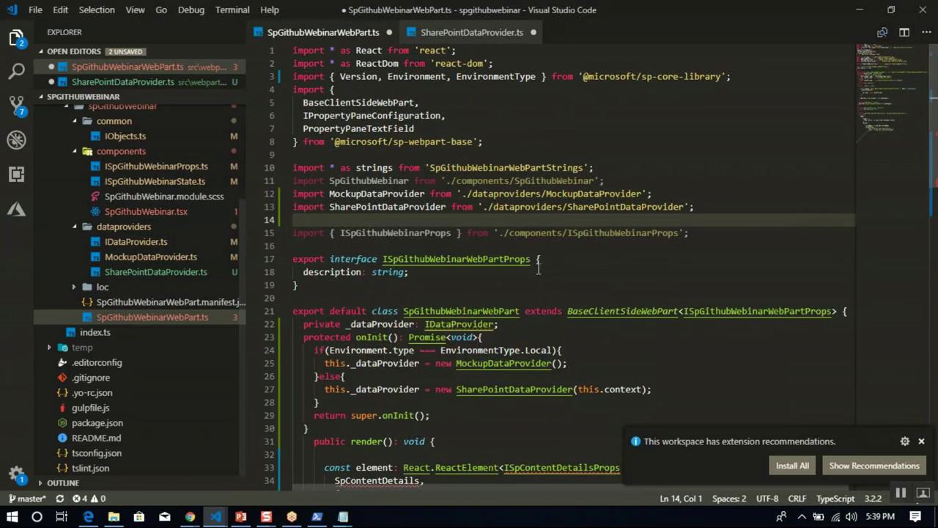
pyautogui.press('Down')
pyautogui.press('Down')
pyautogui.press('Down')
pyautogui.press('Down')
pyautogui.press('Down')
pyautogui.press('Down')
pyautogui.press('Down')
pyautogui.press('Down')
pyautogui.press('Down')
pyautogui.press('Down')
pyautogui.press('Down')
pyautogui.press('Down')
pyautogui.press('Down')
pyautogui.press('Down')
pyautogui.press('Down')
pyautogui.press('Down')
pyautogui.press('Down')
pyautogui.press('Down')
pyautogui.press('Down')
pyautogui.press('Down')
pyautogui.press('Down')
pyautogui.press('Down')
pyautogui.press('Down')
pyautogui.press('Down')
pyautogui.press('Down')
pyautogui.press('Down')
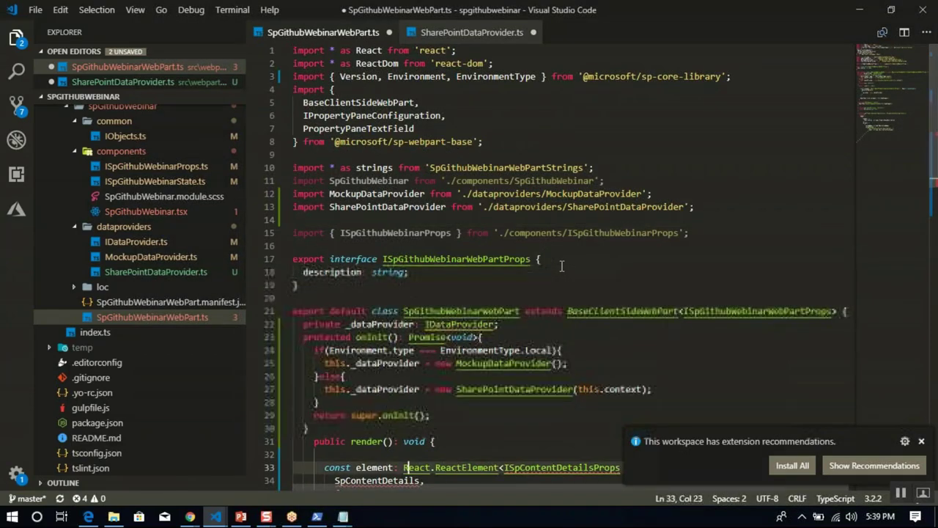
pyautogui.press('Up')
pyautogui.press('Up')
pyautogui.press('Up')
pyautogui.press('Up')
pyautogui.press('Up')
pyautogui.press('Up')
pyautogui.press('Up')
pyautogui.press('Up')
pyautogui.press('Up')
pyautogui.press('Up')
pyautogui.press('Up')
pyautogui.press('Up')
pyautogui.press('Up')
pyautogui.press('Up')
pyautogui.press('Up')
pyautogui.press('Up')
pyautogui.press('Up')
pyautogui.press('Up')
pyautogui.press('Up')
pyautogui.press('Up')
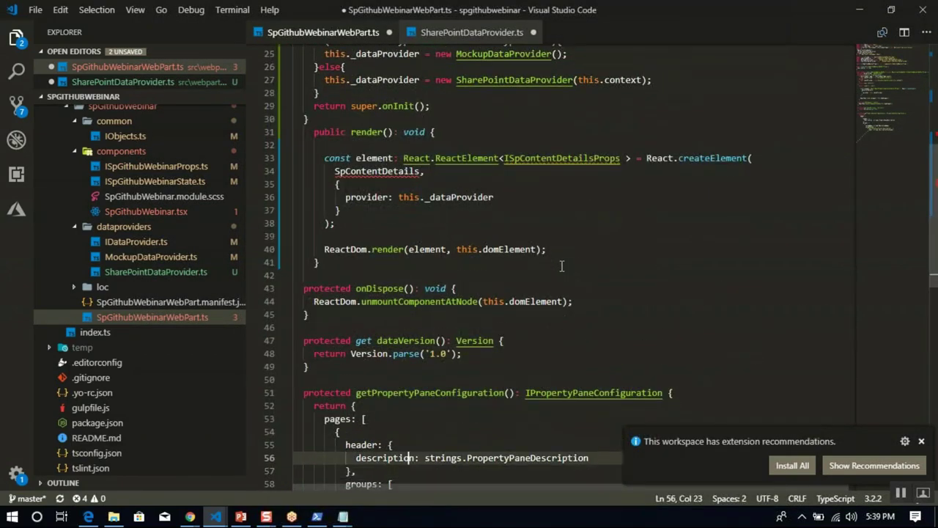
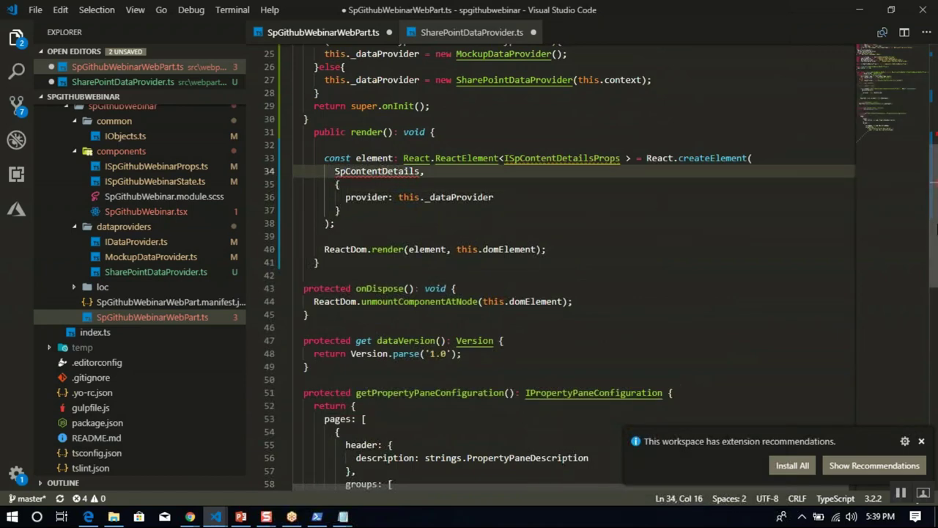
# Select the ISpContentDetailsProps type name and open ISpGithubWebinarProps.ts.
pyautogui.scroll(2, 935, 229)
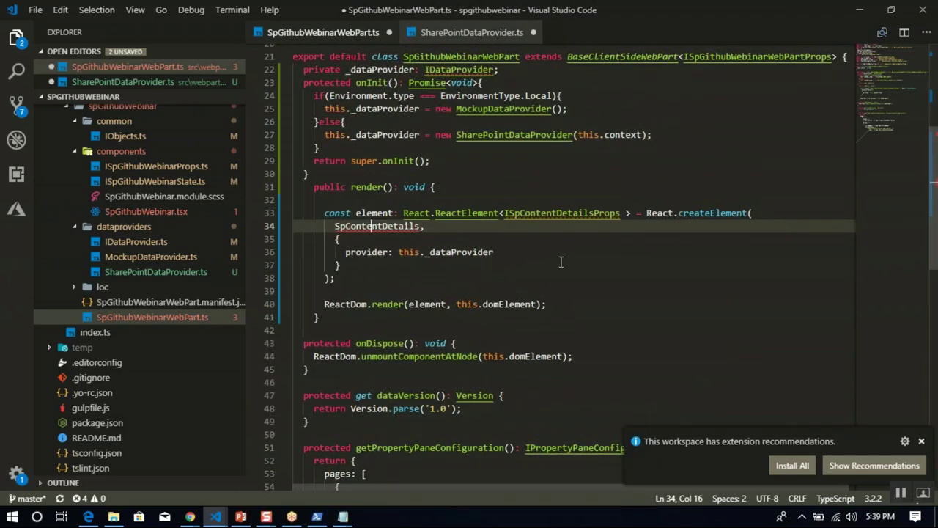
pyautogui.doubleClick(542, 212)
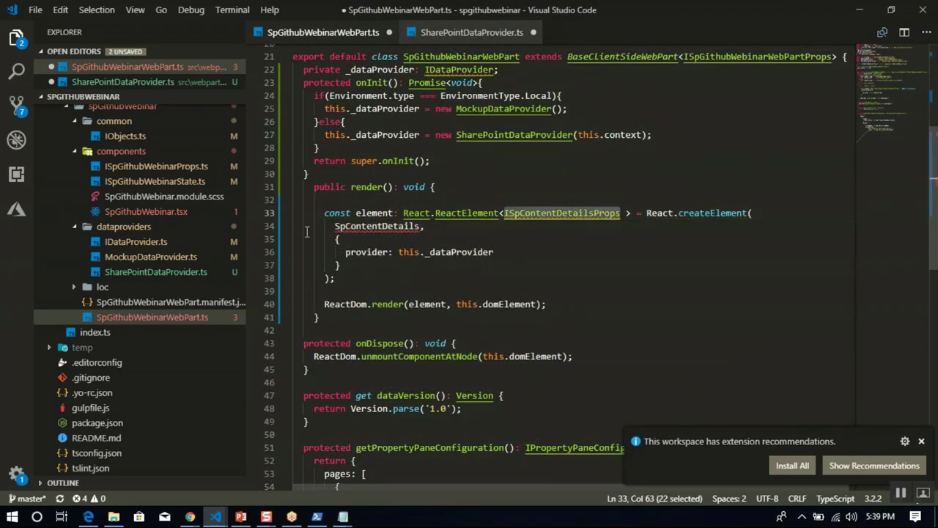
pyautogui.click(154, 166)
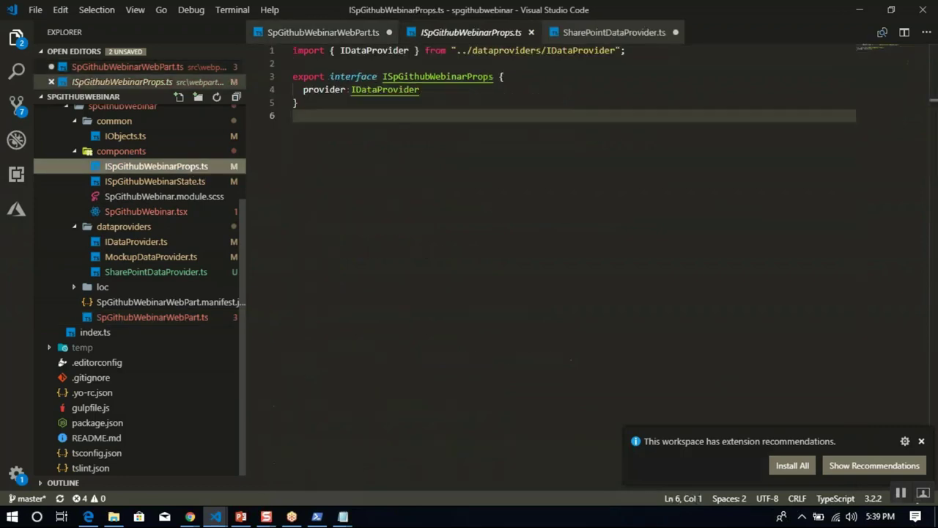
# Abandon the rename attempts on ISpGithubWebinarProps.ts, keeping its name, and open SpGithubWebinar.tsx.
pyautogui.rightClick(197, 180)
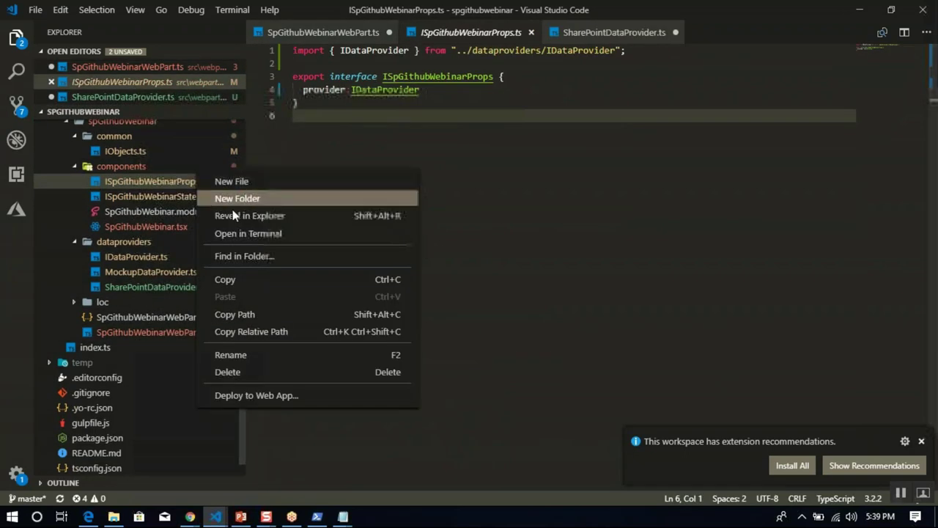
pyautogui.click(268, 358)
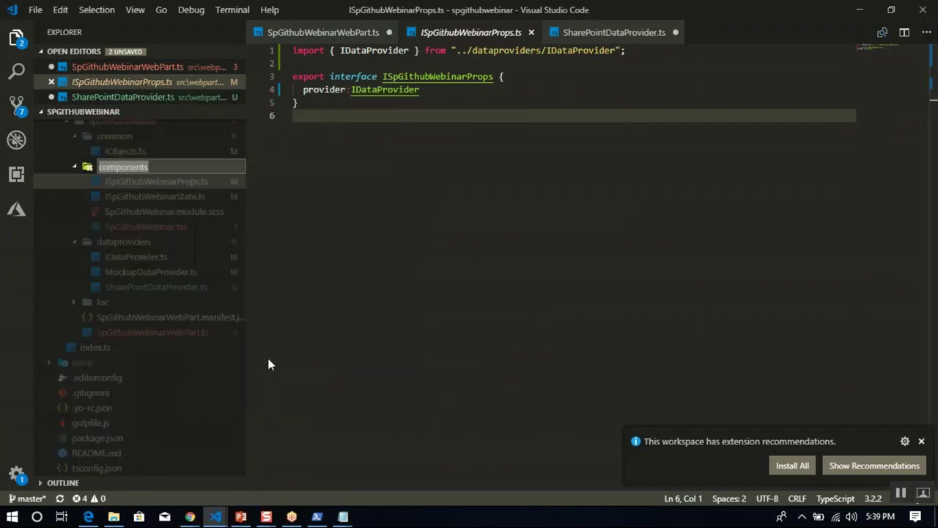
pyautogui.click(163, 188)
pyautogui.rightClick(163, 188)
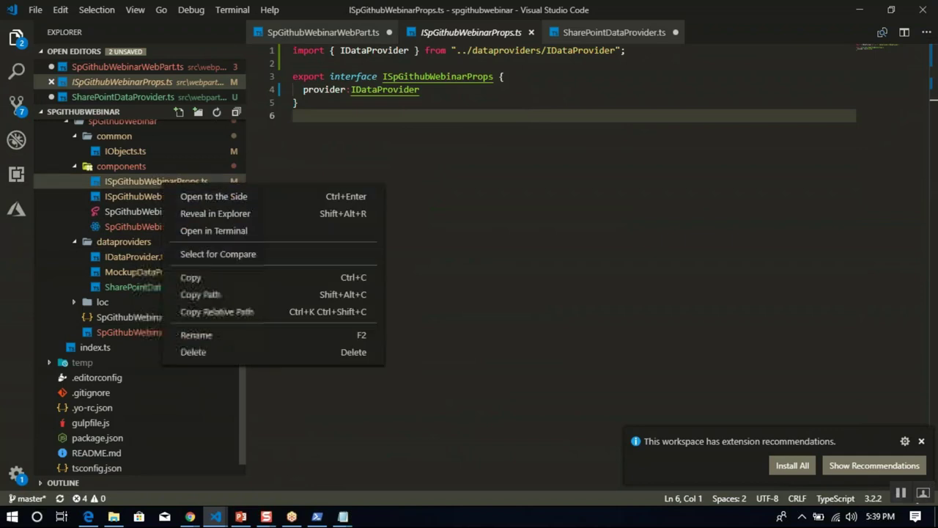
pyautogui.click(207, 334)
pyautogui.hotkey('ctrl', 'c')
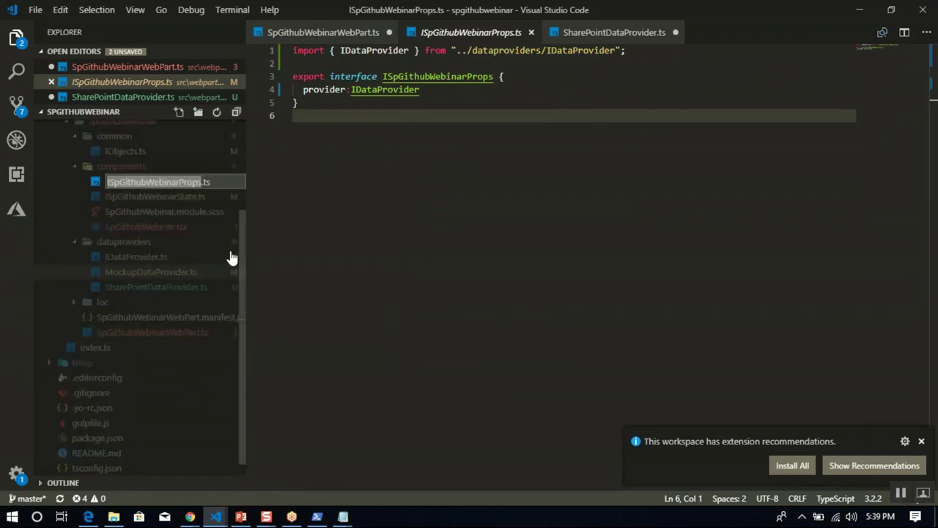
pyautogui.click(318, 251)
pyautogui.click(175, 228)
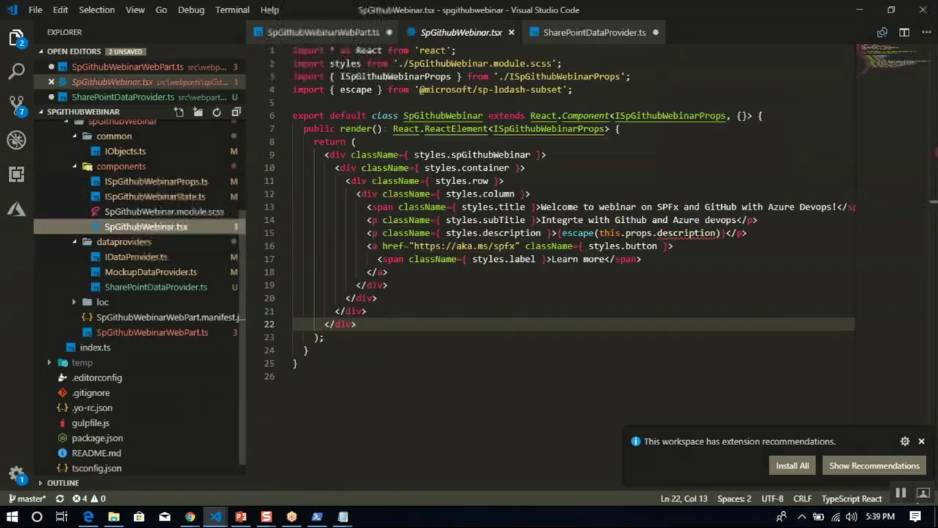
# In SpGithubWebinarWebPart.ts, use ISpGithubWebinarProps and render SpGithubWebinar instead of SpContentDetails.
pyautogui.click(193, 331)
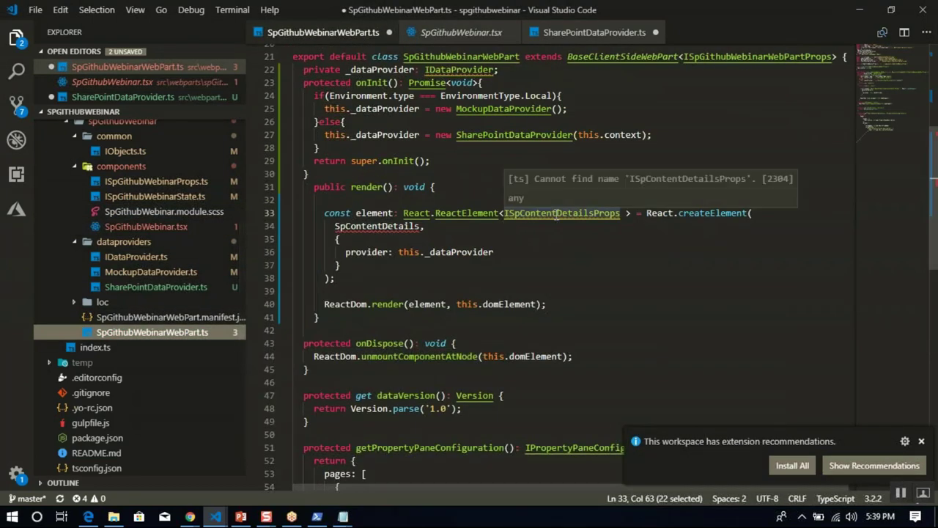
pyautogui.hotkey('ctrl', 'v')
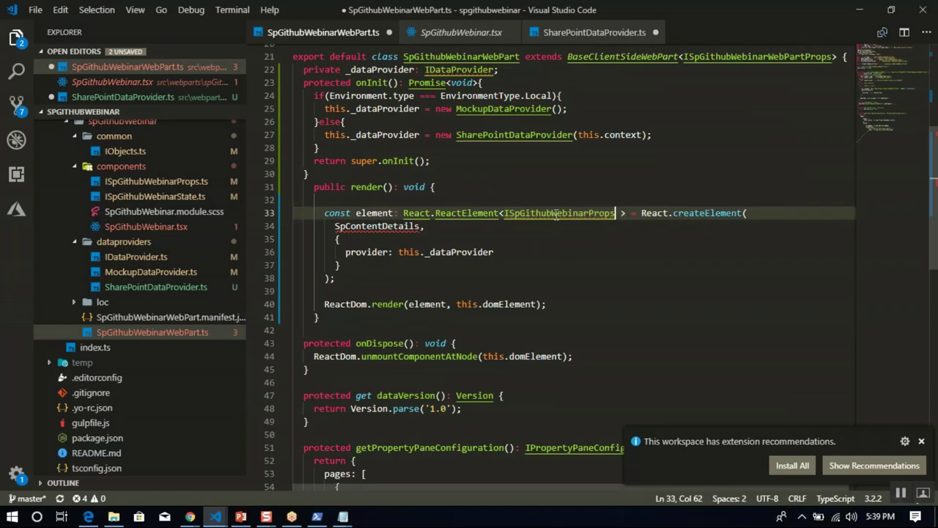
pyautogui.doubleClick(386, 226)
pyautogui.write('SpGithubWebinar,')
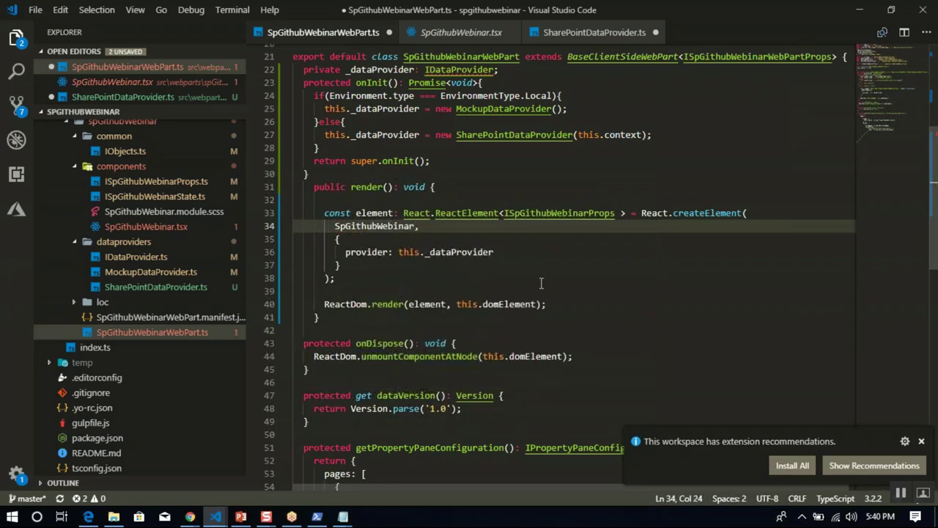
pyautogui.click(597, 276)
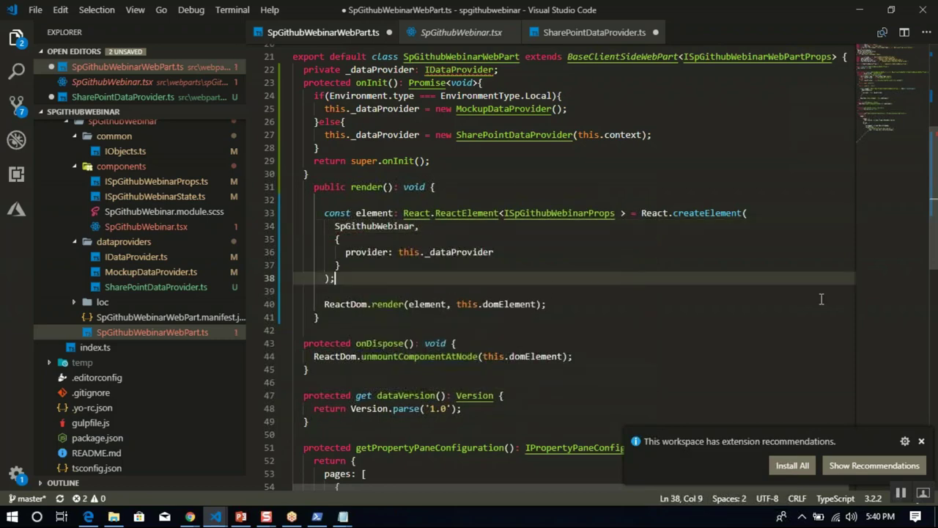
pyautogui.scroll(-7, 821, 298)
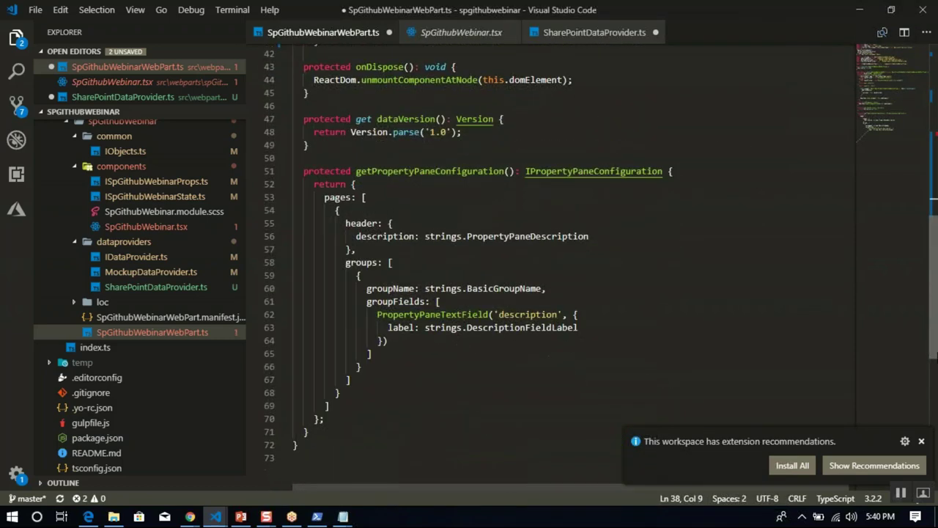
pyautogui.scroll(12, 526, 267)
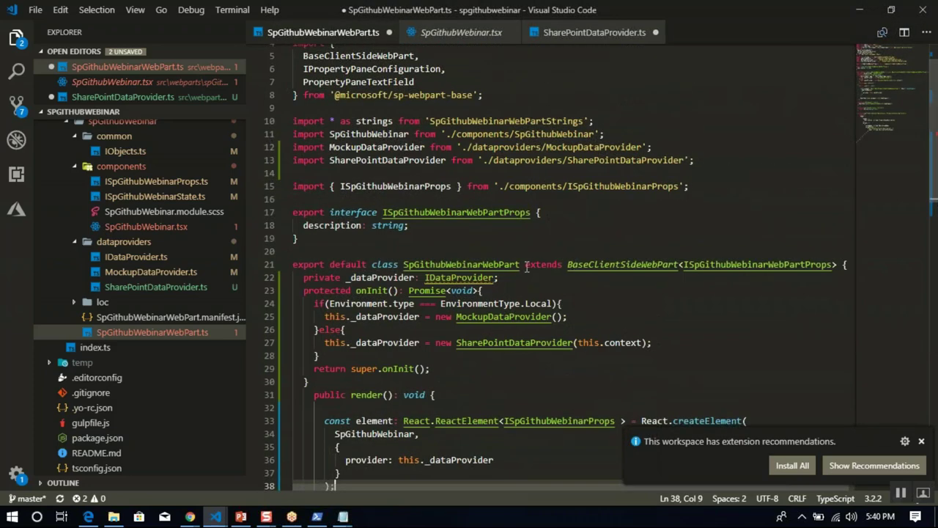
# Add the named import { IDataProvider } from './dataproviders/IDataProvider' on line 14.
pyautogui.doubleClick(483, 277)
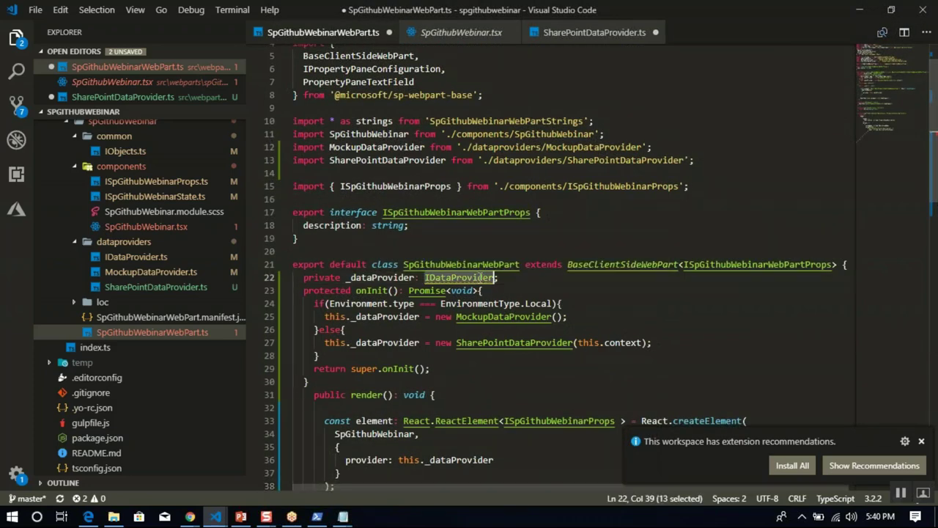
pyautogui.click(487, 173)
pyautogui.write('impor')
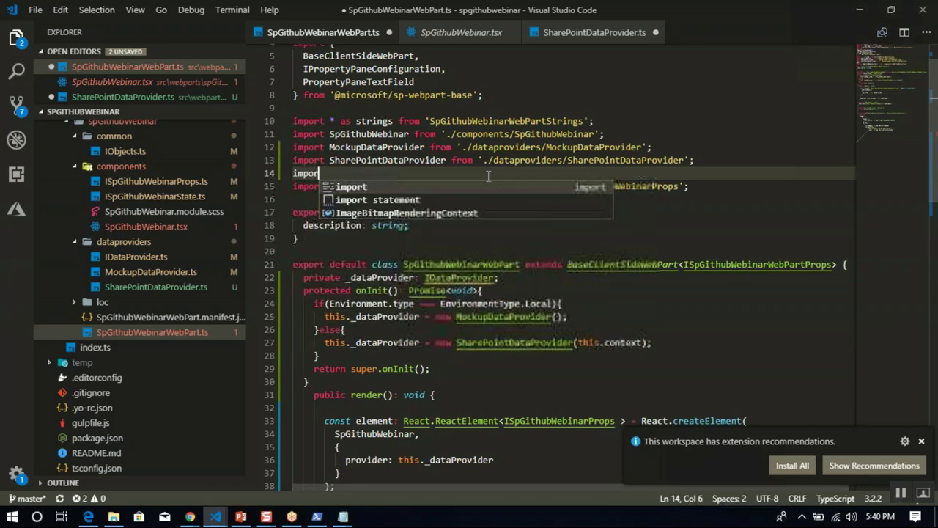
pyautogui.write('t IDa')
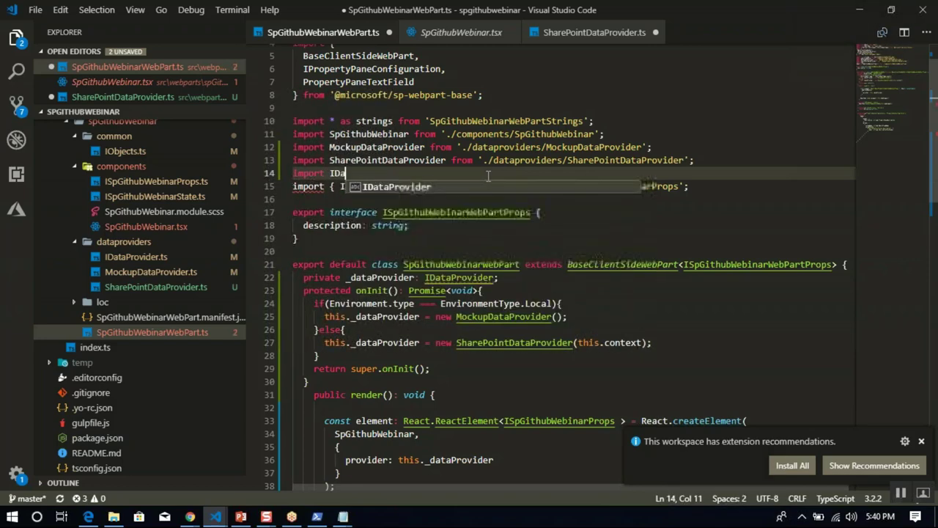
pyautogui.write("taProvider from './")
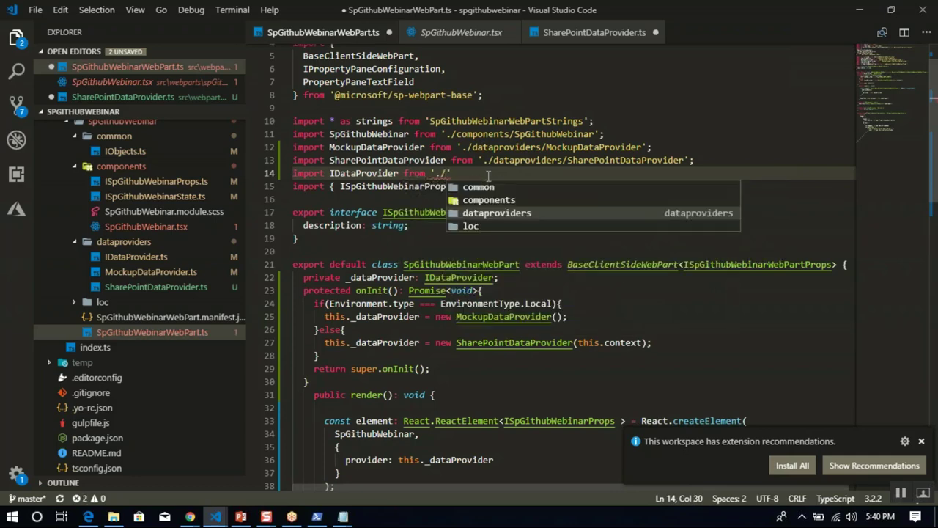
pyautogui.press('Return')
pyautogui.write('/I')
pyautogui.press('Return')
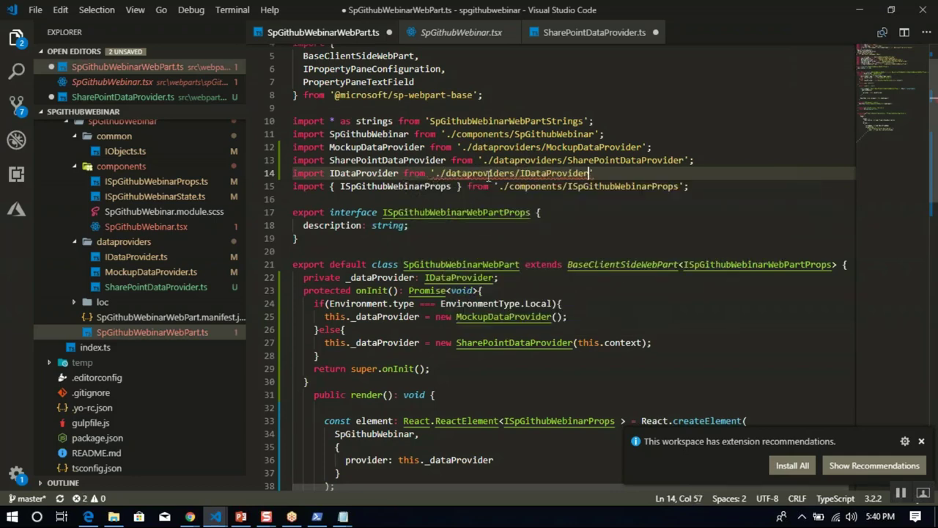
pyautogui.click(669, 217)
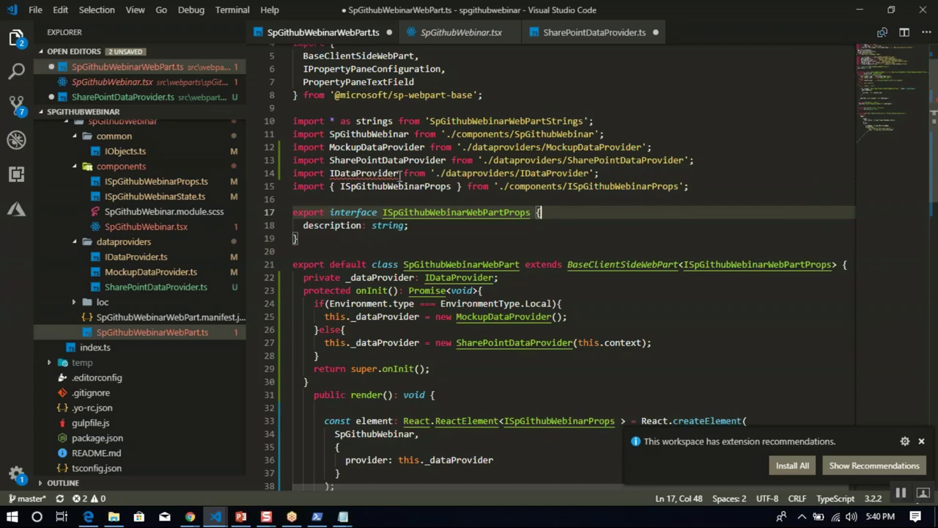
pyautogui.moveTo(381, 173)
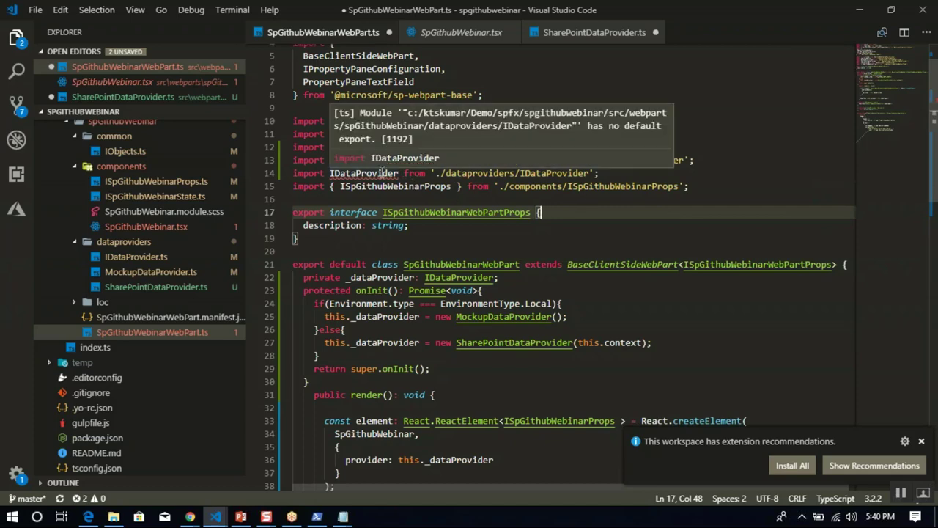
pyautogui.click(327, 173)
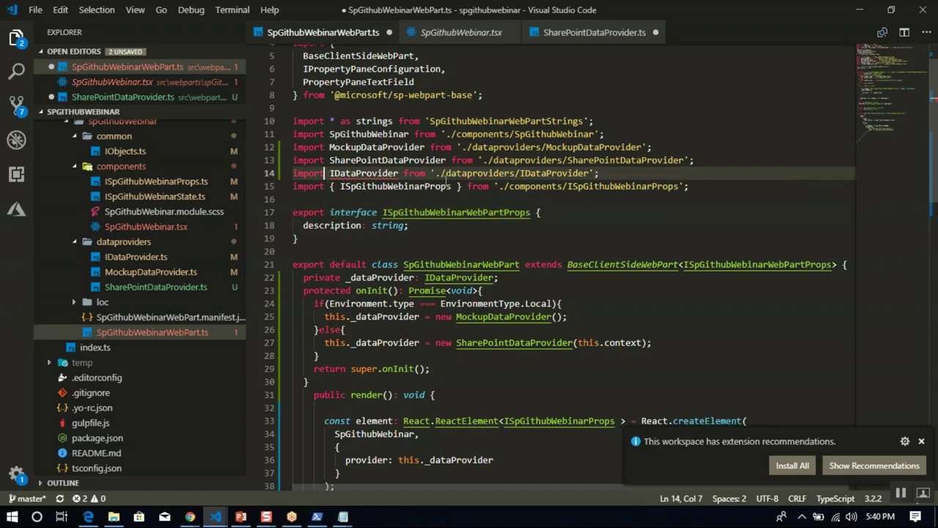
pyautogui.write('{')
pyautogui.press('Right')
pyautogui.press('Right')
pyautogui.press('Right')
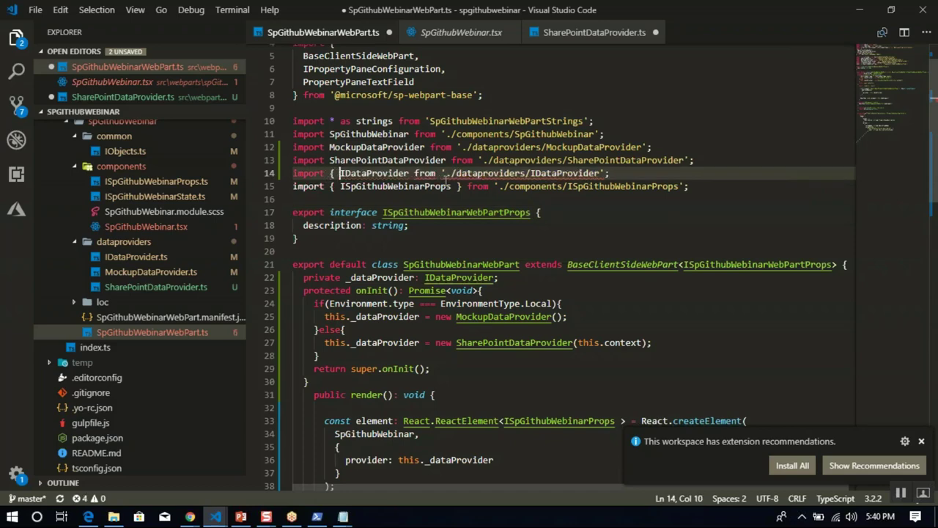
pyautogui.write('}')
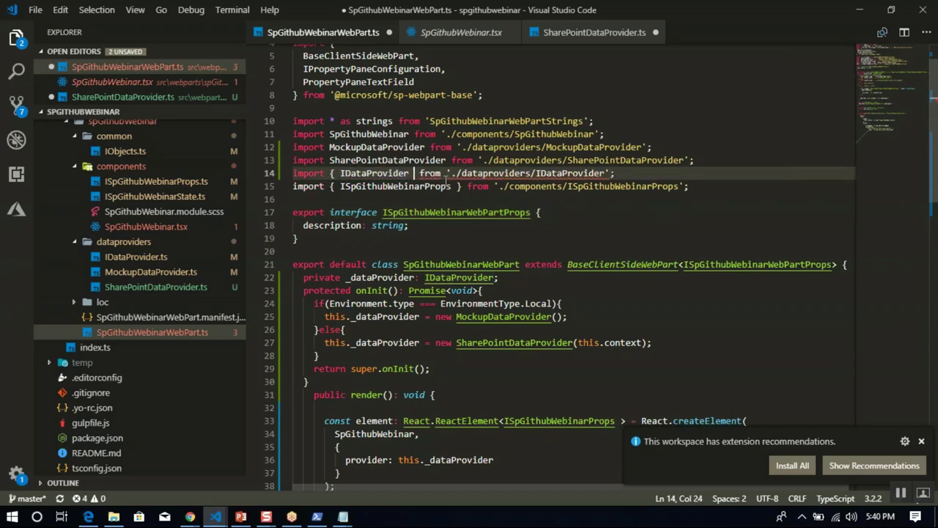
# Save SpGithubWebinarWebPart.ts and close its tab.
pyautogui.click(544, 211)
pyautogui.hotkey('ctrl', 's')
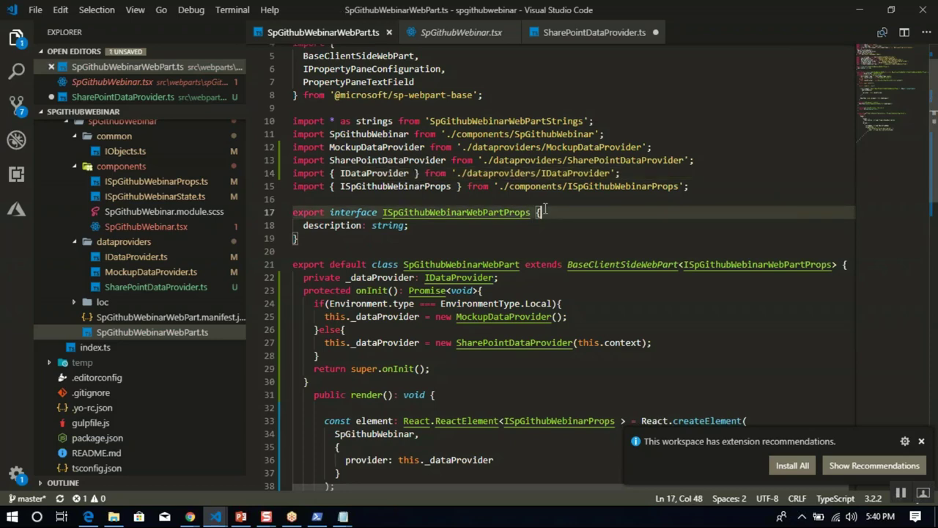
pyautogui.click(389, 33)
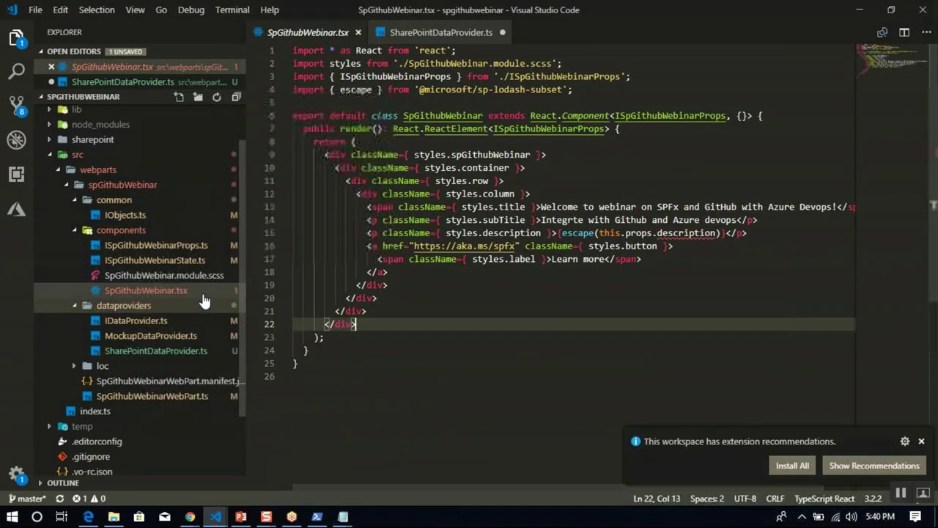
# Switch to the spcontentdetails project window and open SpContentDetails.tsx.
pyautogui.click(578, 207)
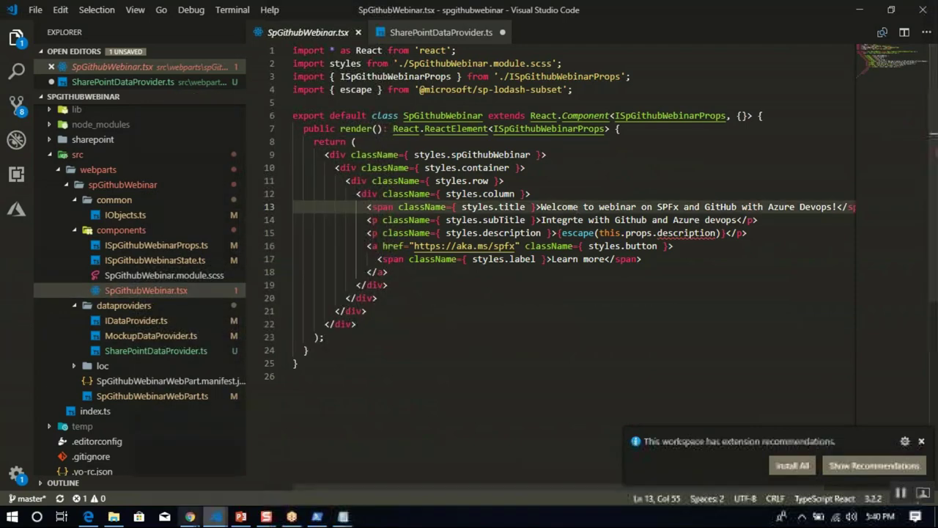
pyautogui.moveTo(219, 521)
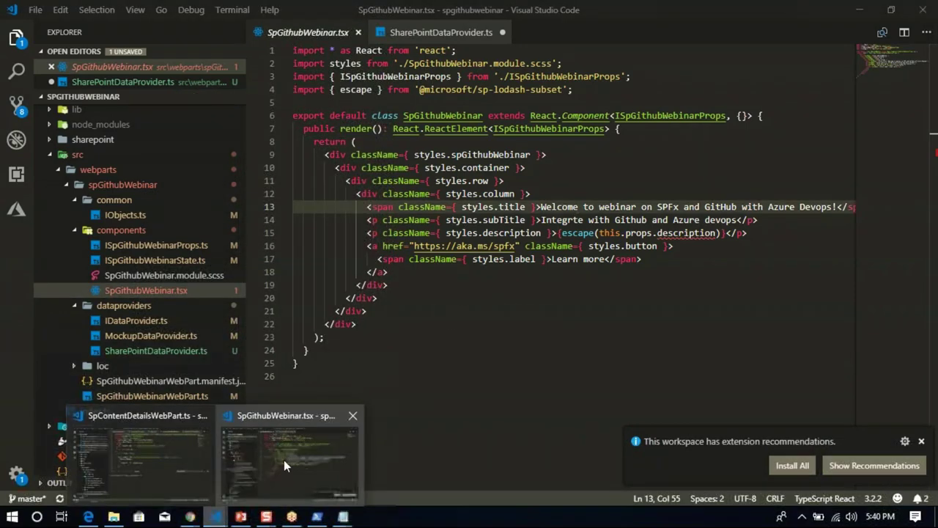
pyautogui.click(174, 403)
pyautogui.click(174, 401)
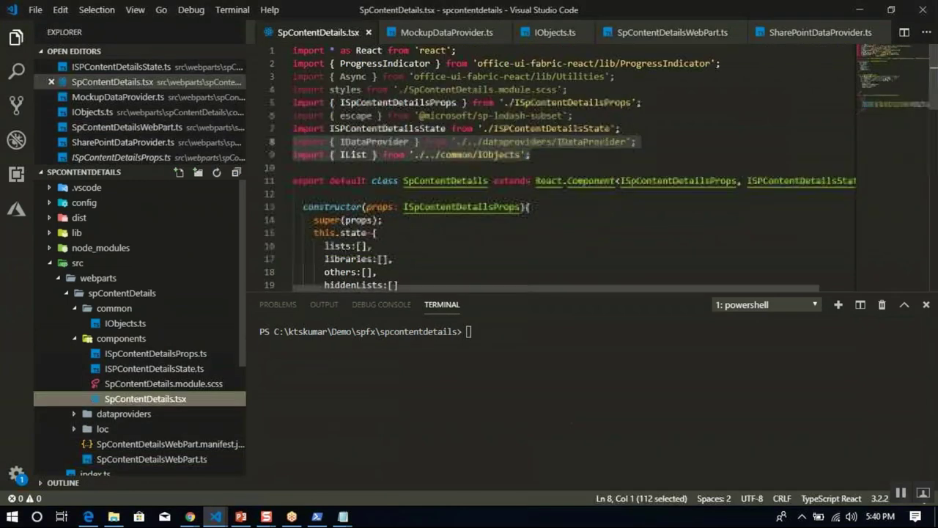
pyautogui.click(475, 221)
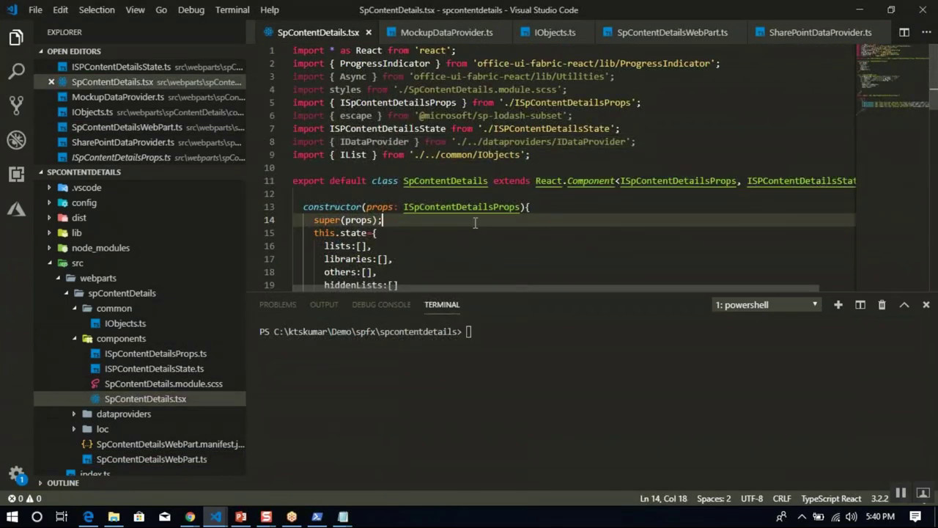
# Review the SpContentDetails constructor and componentDidMount code down to the end of the file.
pyautogui.click(375, 197)
pyautogui.hotkey('shift', 'Down')
pyautogui.hotkey('shift', 'Down')
pyautogui.hotkey('shift', 'Down')
pyautogui.hotkey('shift', 'Down')
pyautogui.hotkey('shift', 'Down')
pyautogui.hotkey('shift', 'Down')
pyautogui.hotkey('shift', 'Down')
pyautogui.hotkey('shift', 'Down')
pyautogui.hotkey('shift', 'Down')
pyautogui.hotkey('shift', 'Down')
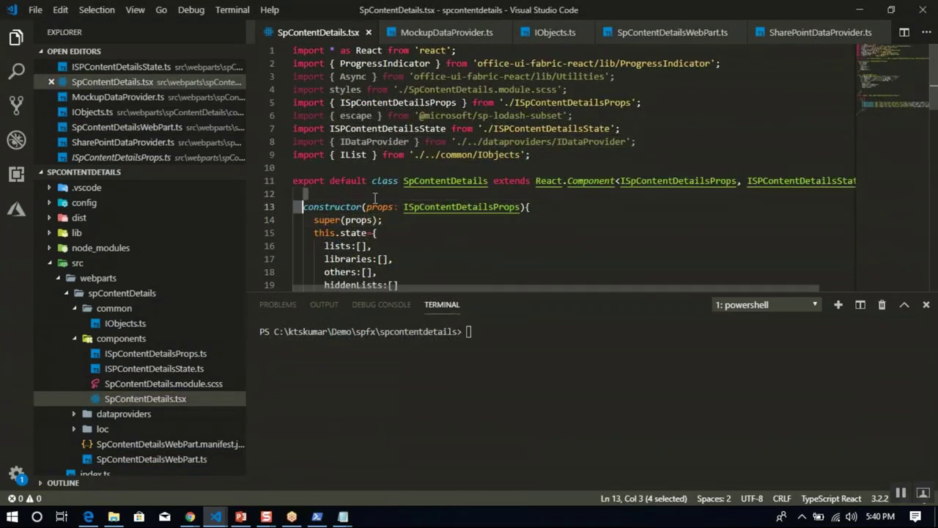
pyautogui.hotkey('shift', 'Down')
pyautogui.hotkey('shift', 'Down')
pyautogui.hotkey('shift', 'Down')
pyautogui.hotkey('shift', 'Down')
pyautogui.hotkey('shift', 'Down')
pyautogui.hotkey('shift', 'Down')
pyautogui.hotkey('shift', 'Down')
pyautogui.hotkey('shift', 'Down')
pyautogui.hotkey('shift', 'Down')
pyautogui.hotkey('shift', 'Down')
pyautogui.hotkey('shift', 'Down')
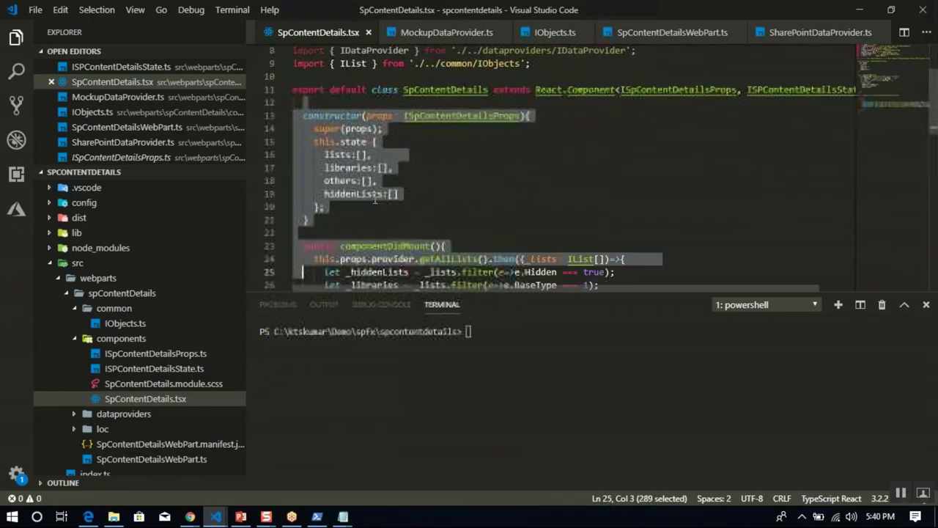
pyautogui.hotkey('shift', 'Down')
pyautogui.hotkey('shift', 'Down')
pyautogui.hotkey('shift', 'Down')
pyautogui.hotkey('shift', 'Down')
pyautogui.hotkey('shift', 'Down')
pyautogui.hotkey('shift', 'Down')
pyautogui.hotkey('shift', 'Down')
pyautogui.hotkey('shift', 'Down')
pyautogui.hotkey('shift', 'Down')
pyautogui.hotkey('shift', 'Down')
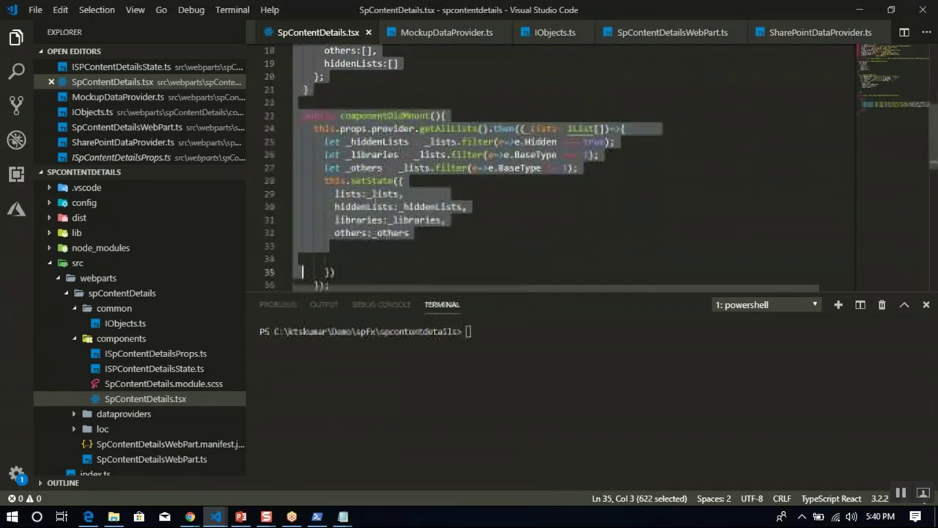
pyautogui.hotkey('shift', 'Down')
pyautogui.hotkey('shift', 'Down')
pyautogui.hotkey('shift', 'Down')
pyautogui.hotkey('shift', 'Down')
pyautogui.hotkey('shift', 'Down')
pyautogui.hotkey('shift', 'Down')
pyautogui.hotkey('shift', 'Down')
pyautogui.hotkey('shift', 'Down')
pyautogui.hotkey('shift', 'Down')
pyautogui.hotkey('shift', 'Down')
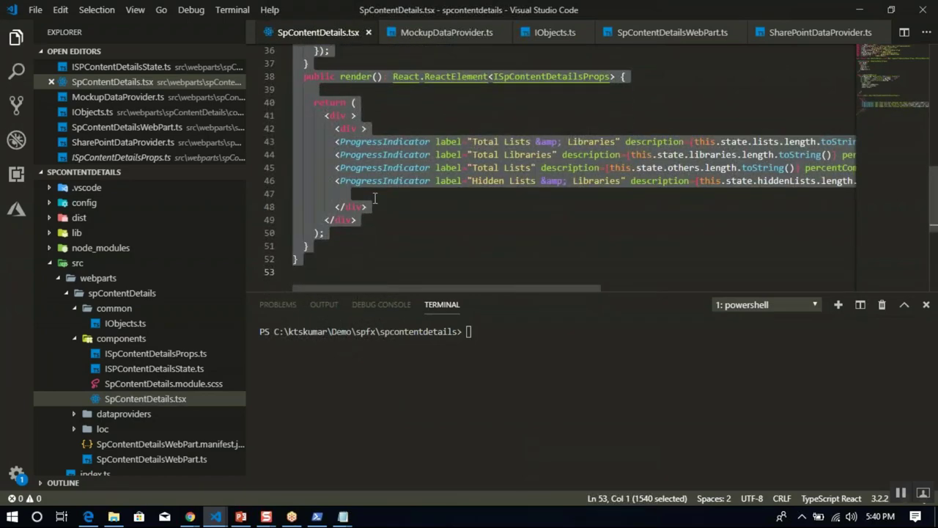
pyautogui.press('Left')
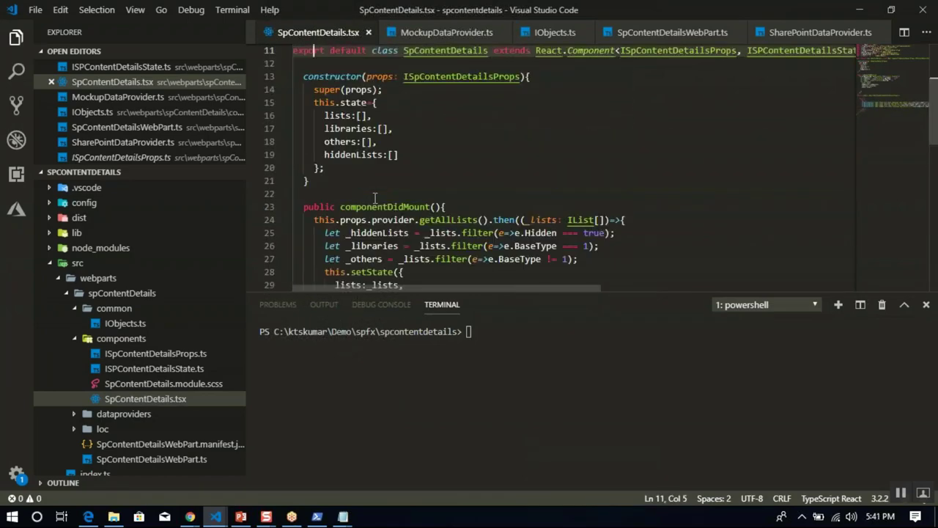
pyautogui.press('Down')
pyautogui.press('Down')
# Copy the constructor's super(props) and state initialisation, lines 14–20, then return to the SpGithubWebinar window.
pyautogui.scroll(1, 374, 198)
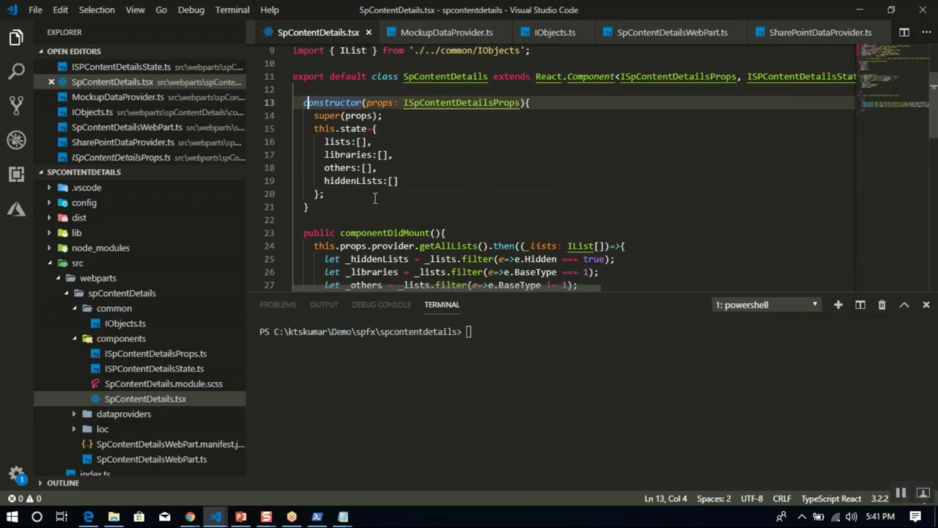
pyautogui.hotkey('shift', 'Down')
pyautogui.press('Down')
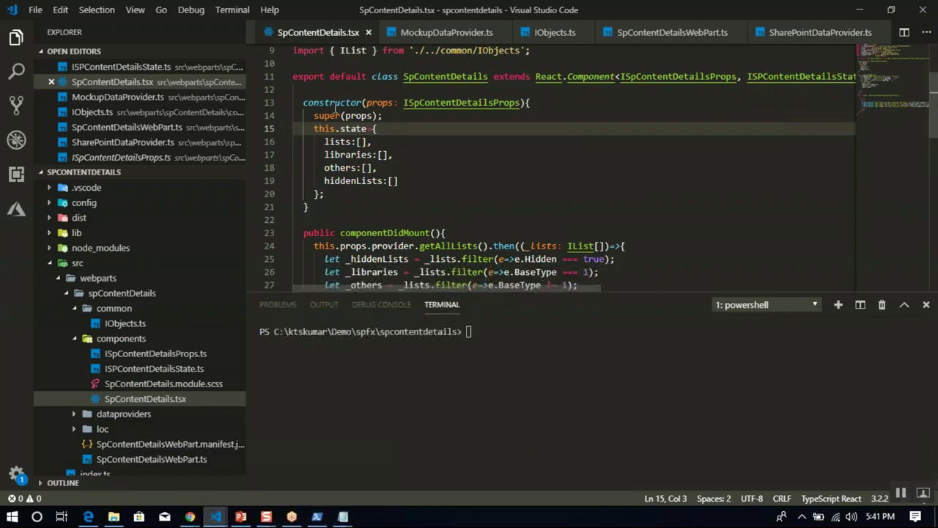
pyautogui.moveTo(314, 116); pyautogui.dragTo(356, 195)
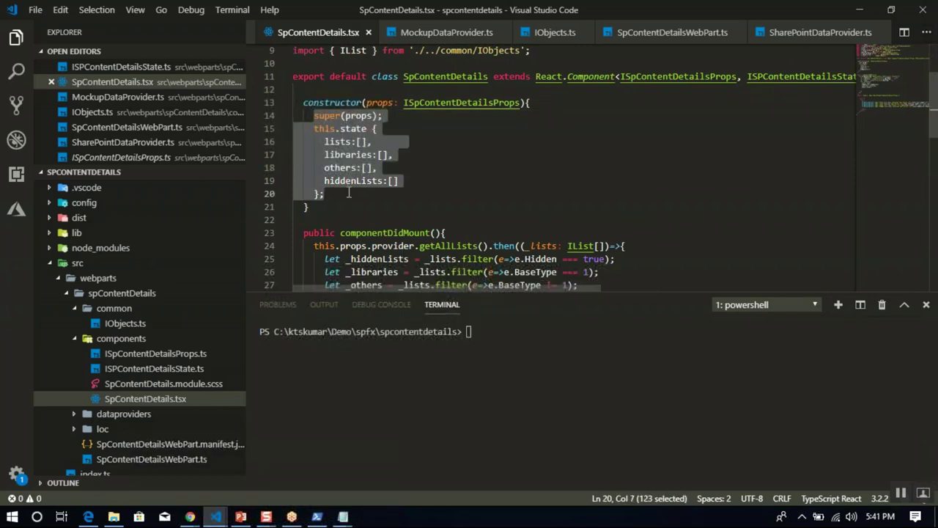
pyautogui.moveTo(216, 515)
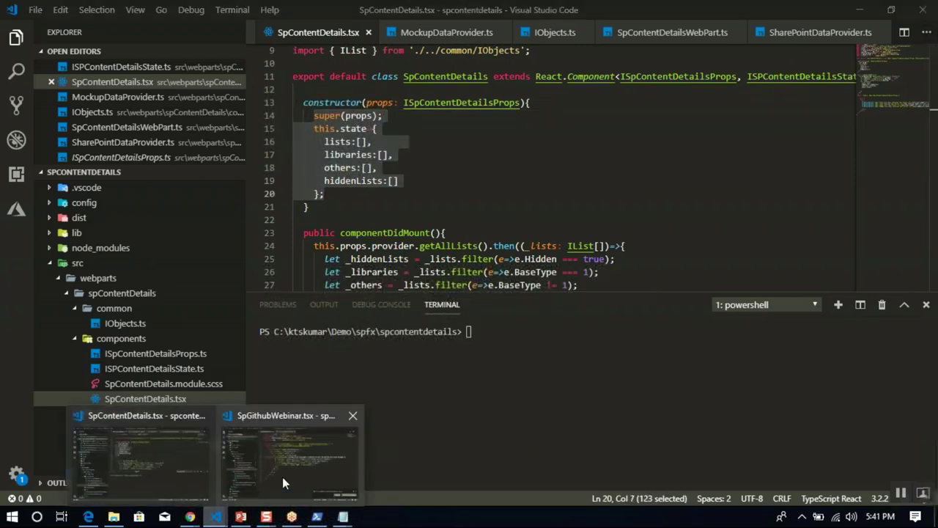
pyautogui.click(282, 476)
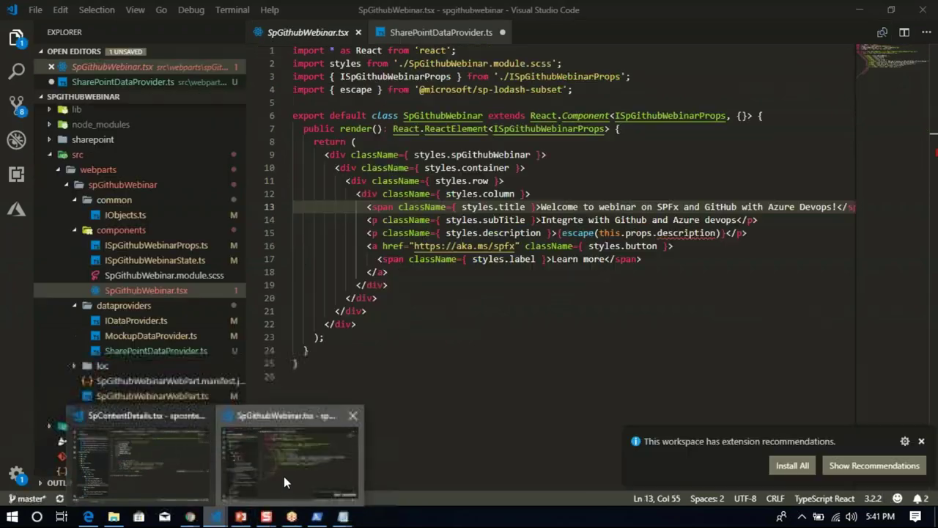
# Add a constructor(props: ISpGithubWebinarProps) containing the pasted super(props) and state initialisation.
pyautogui.click(790, 113)
pyautogui.press('Return')
pyautogui.write('co')
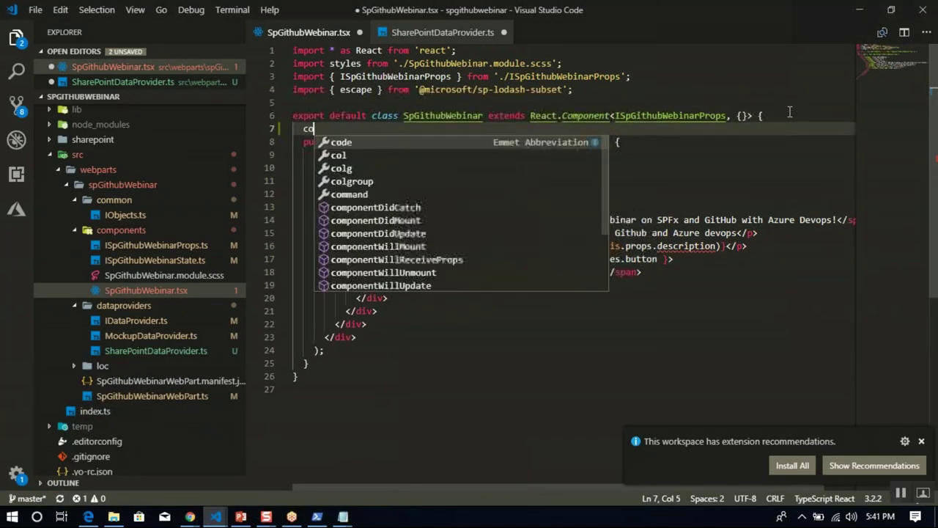
pyautogui.write('nstructor()')
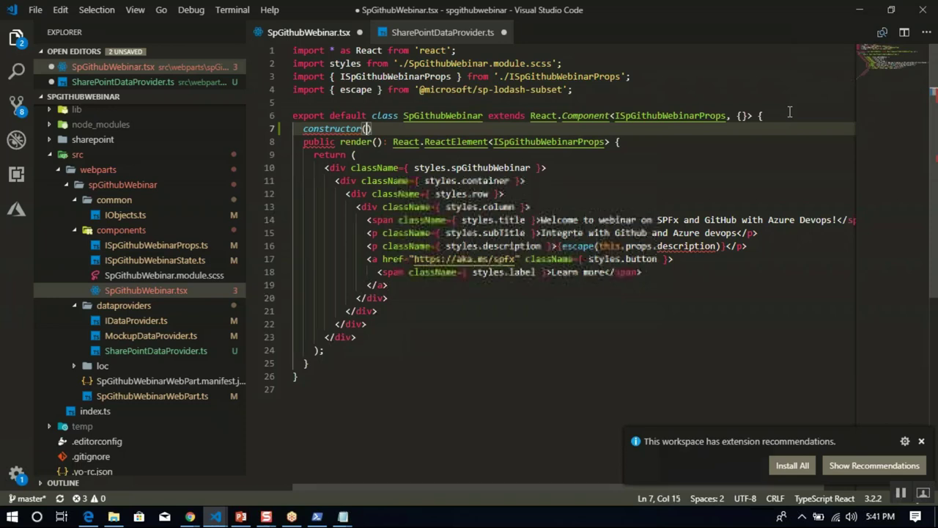
pyautogui.write('{')
pyautogui.press('Return')
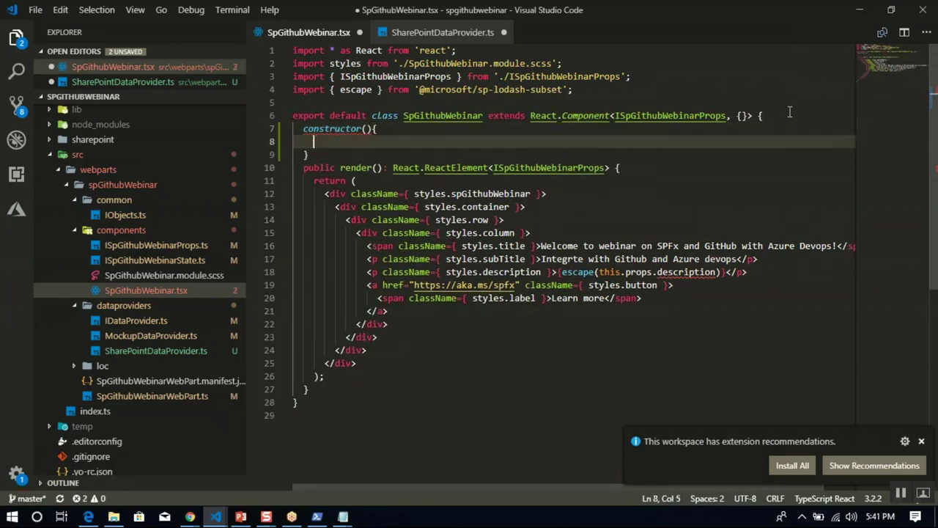
pyautogui.write('super(props); this.state={   lists:[],   libraries:[],   others:[],   hiddenLists:[] };')
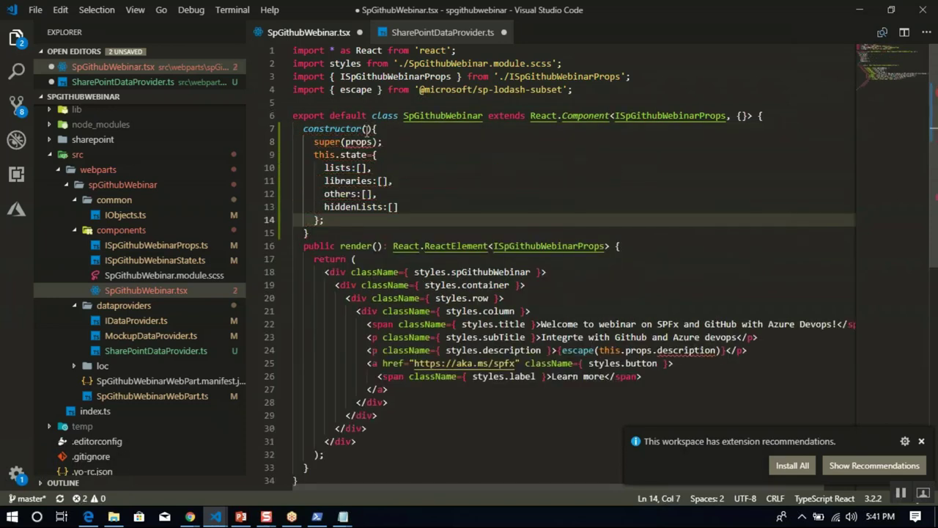
pyautogui.click(366, 129)
pyautogui.write('props)')
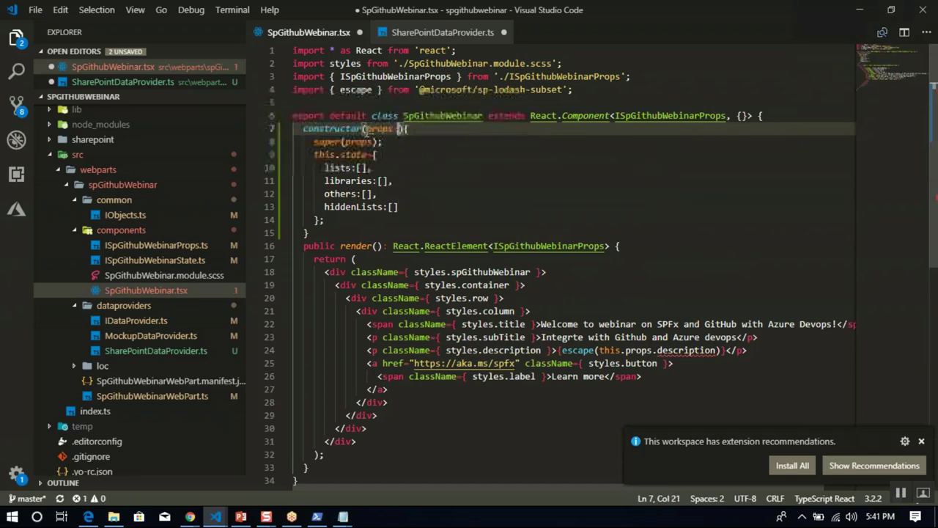
pyautogui.write(':IS')
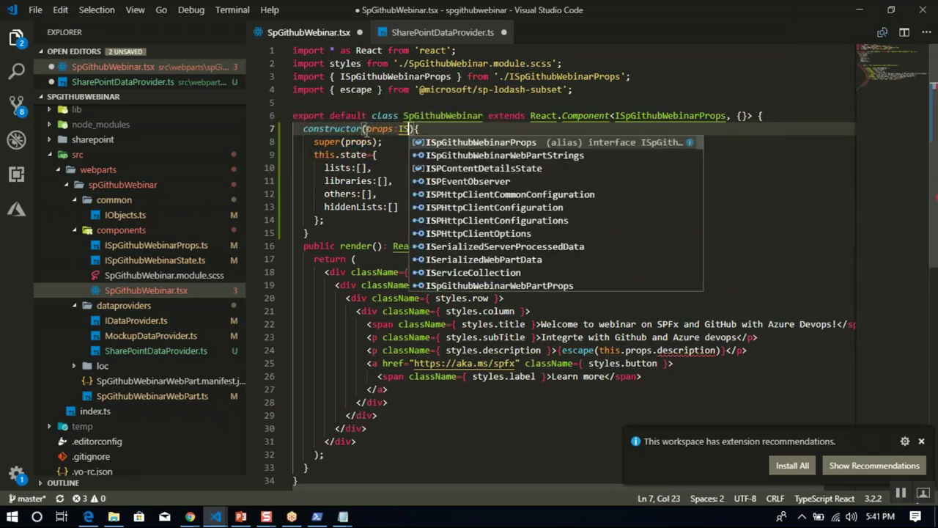
pyautogui.write('pG')
pyautogui.press('Return')
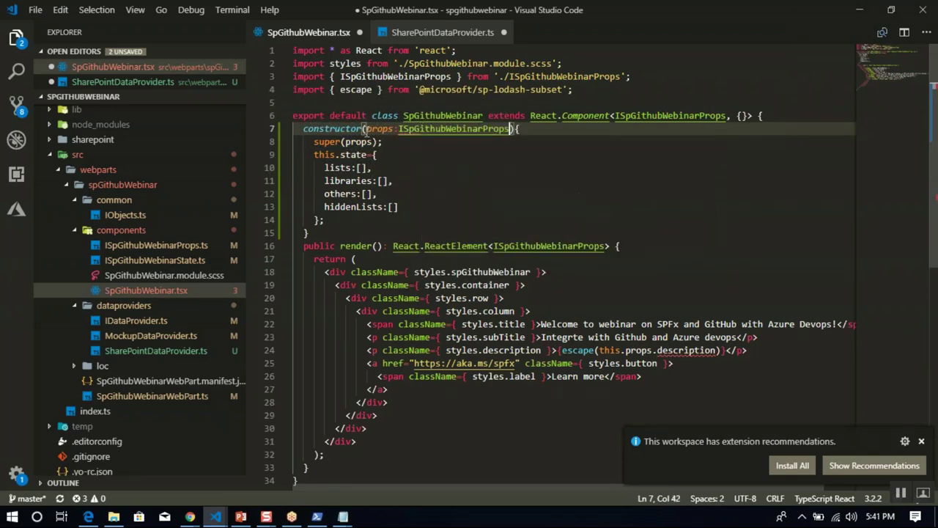
# Type the component's state as ISpGithubWebinarState in its import and class declaration, then save.
pyautogui.click(747, 115)
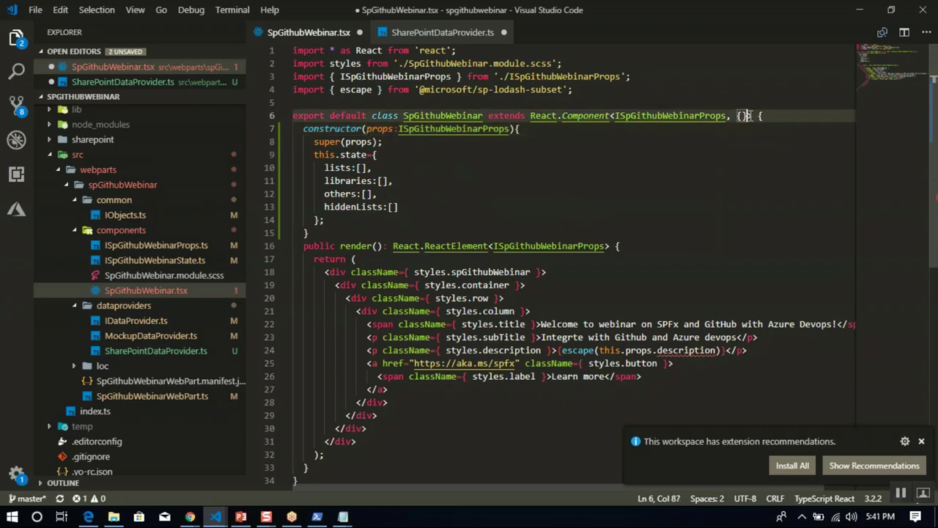
pyautogui.press('BackSpace')
pyautogui.press('BackSpace')
pyautogui.write('ISP')
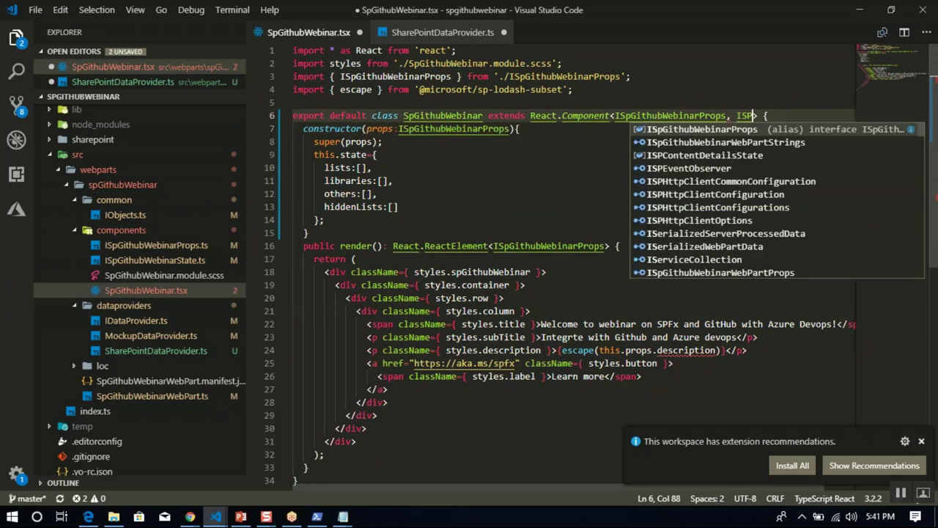
pyautogui.press('Return')
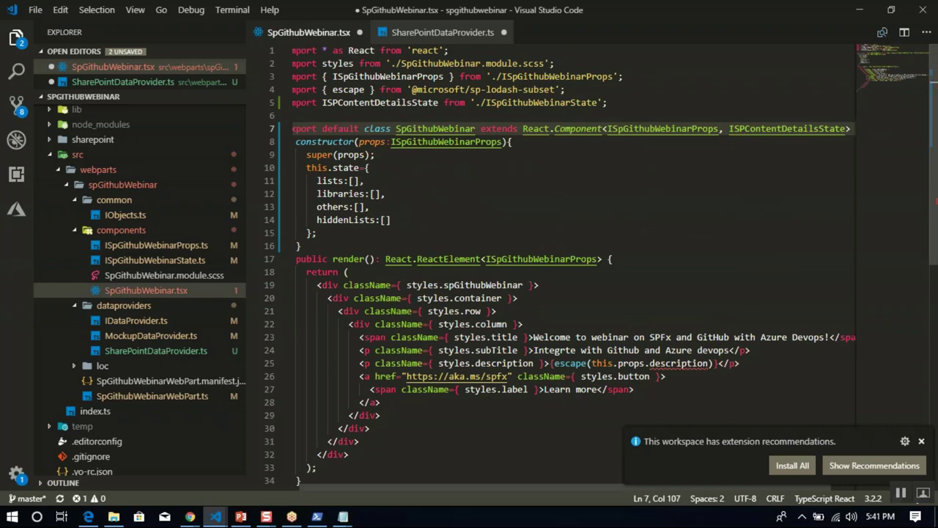
pyautogui.press('BackSpace')
pyautogui.press('BackSpace')
pyautogui.press('BackSpace')
pyautogui.press('BackSpace')
pyautogui.press('BackSpace')
pyautogui.press('BackSpace')
pyautogui.press('BackSpace')
pyautogui.press('BackSpace')
pyautogui.press('BackSpace')
pyautogui.press('BackSpace')
pyautogui.press('BackSpace')
pyautogui.press('BackSpace')
pyautogui.press('BackSpace')
pyautogui.press('BackSpace')
pyautogui.press('BackSpace')
pyautogui.press('BackSpace')
pyautogui.press('BackSpace')
pyautogui.press('BackSpace')
pyautogui.press('BackSpace')
pyautogui.press('BackSpace')
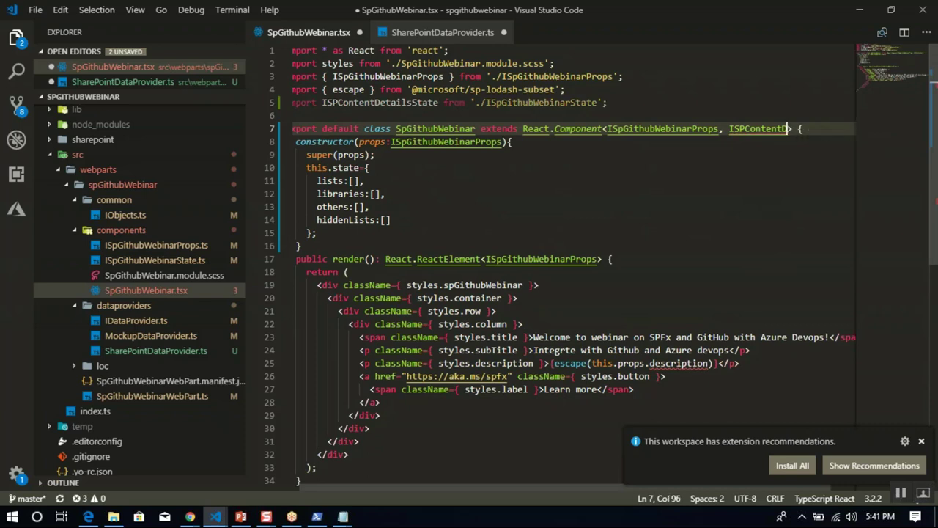
pyautogui.hotkey('ctrl', 'space')
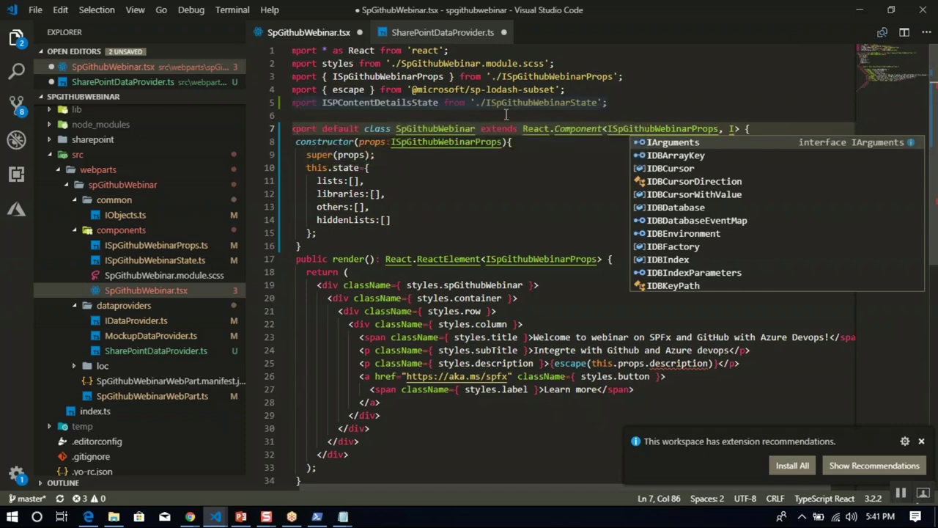
pyautogui.doubleClick(537, 103)
pyautogui.hotkey('ctrl', 'c')
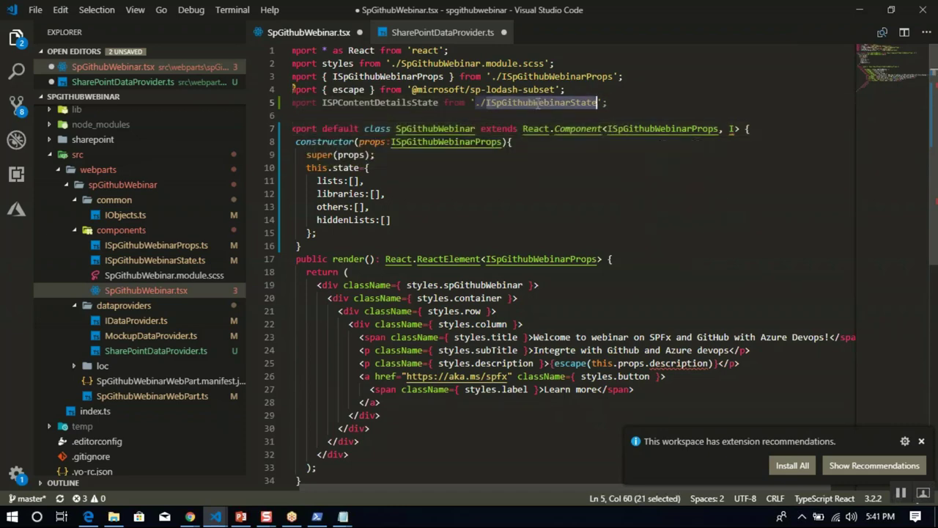
pyautogui.doubleClick(354, 102)
pyautogui.hotkey('ctrl', 'v')
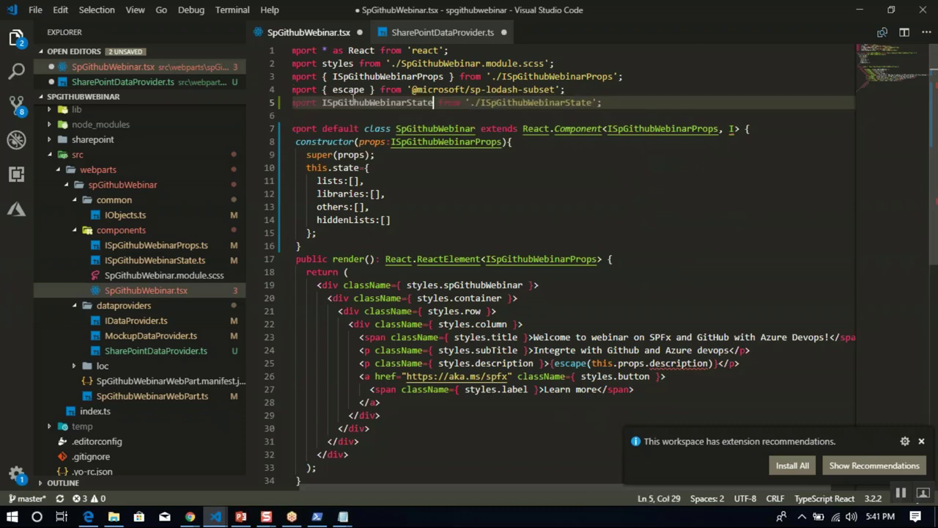
pyautogui.click(735, 130)
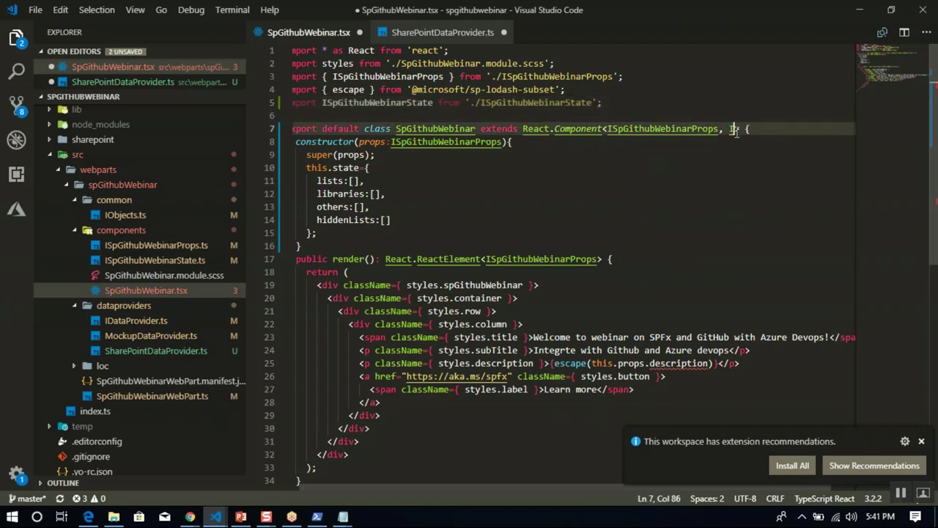
pyautogui.hotkey('ctrl', 'v')
pyautogui.hotkey('ctrl', 's')
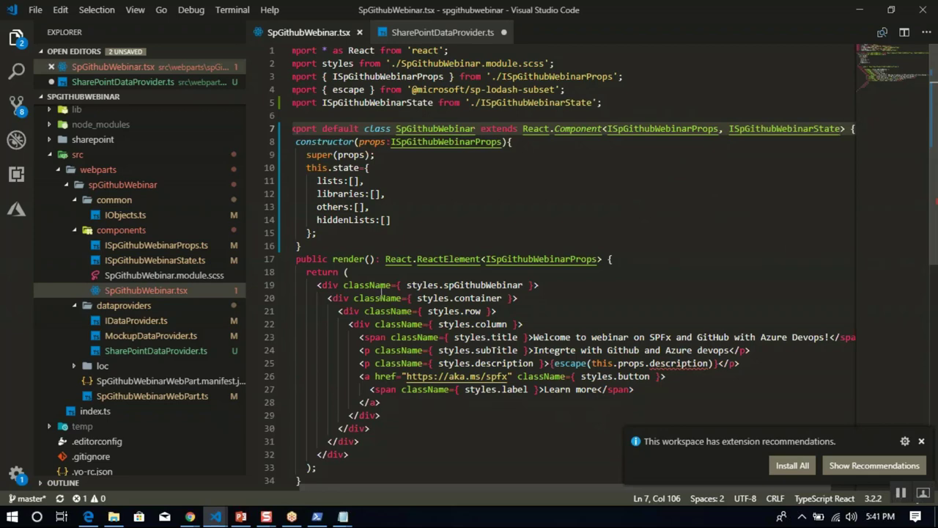
# Rename the interface and export in ISpGithubWebinarState.ts to ISpGithubWebinarState, save, and close it.
pyautogui.click(156, 245)
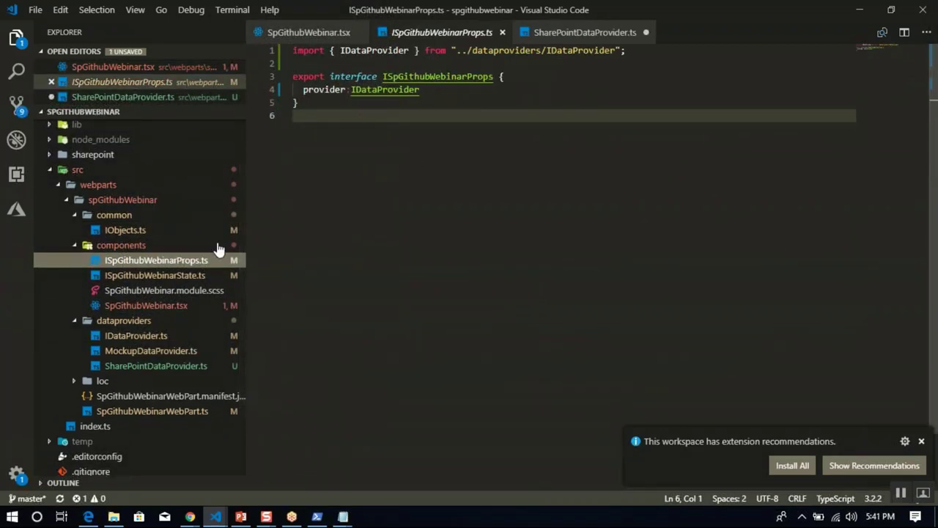
pyautogui.click(191, 276)
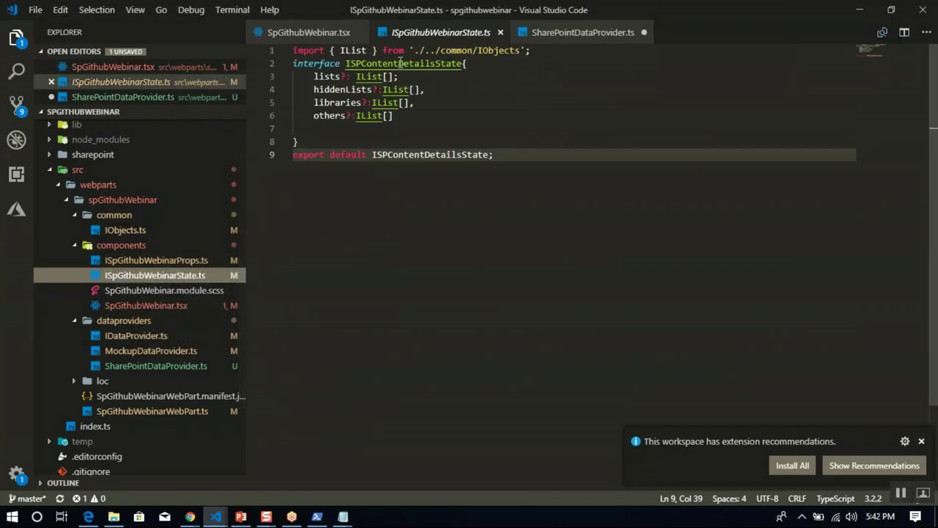
pyautogui.doubleClick(400, 63)
pyautogui.hotkey('ctrl', 'v')
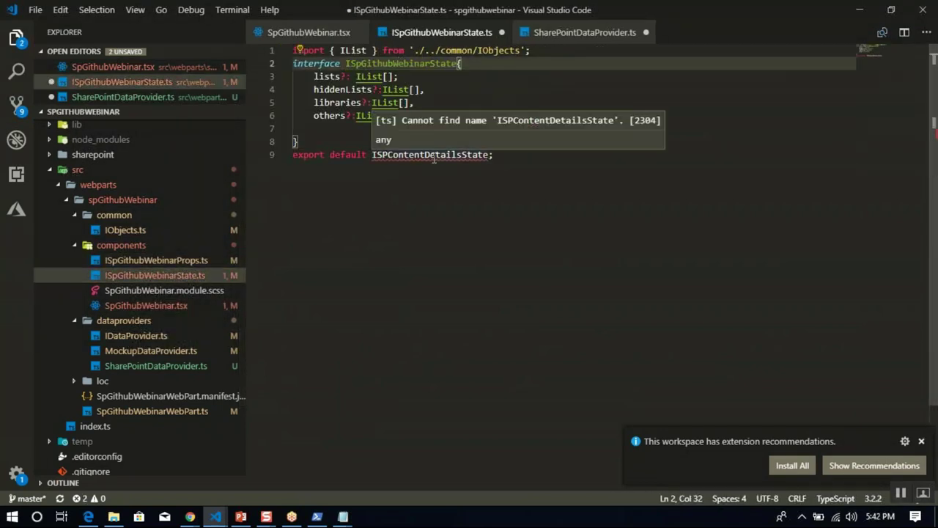
pyautogui.doubleClick(433, 155)
pyautogui.hotkey('ctrl', 'v')
pyautogui.hotkey('ctrl', 's')
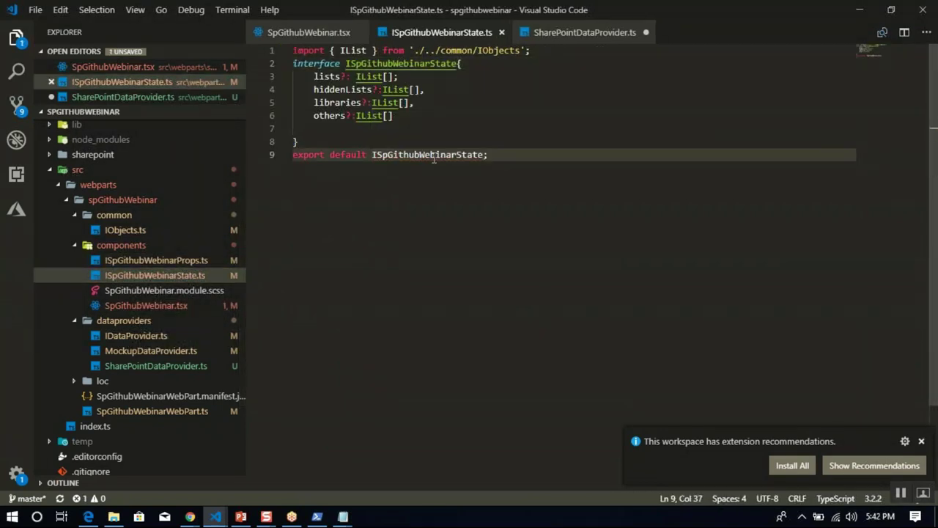
pyautogui.click(501, 32)
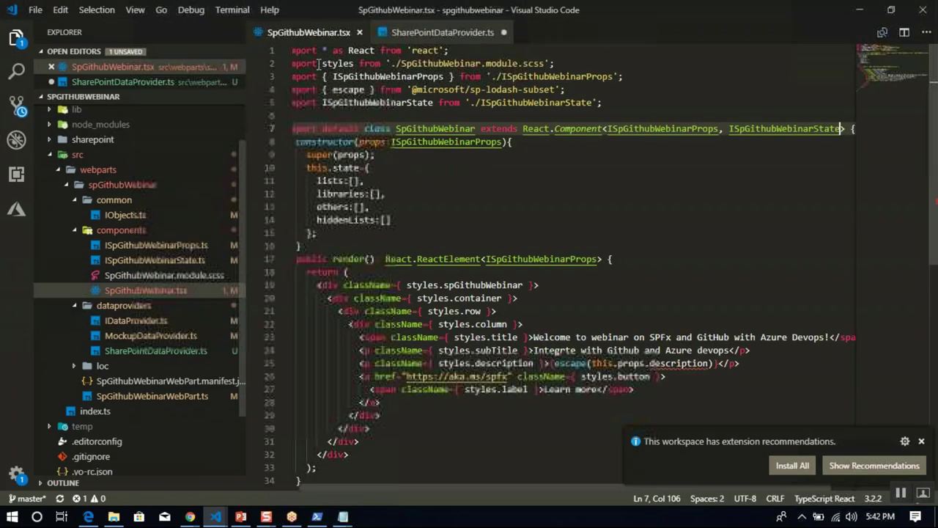
pyautogui.click(480, 193)
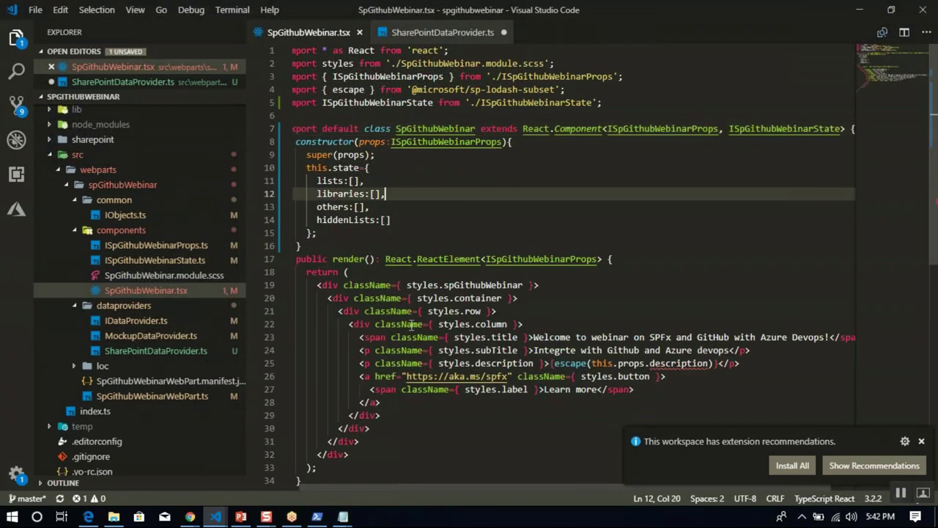
# Copy the componentDidMount and render methods, lines 22–51, from SpContentDetails.tsx.
pyautogui.moveTo(214, 515)
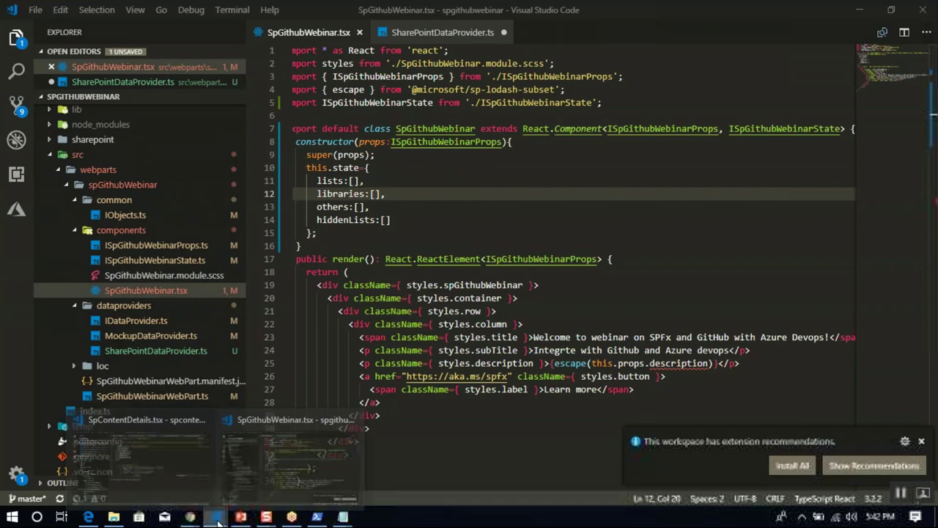
pyautogui.click(136, 467)
pyautogui.click(344, 223)
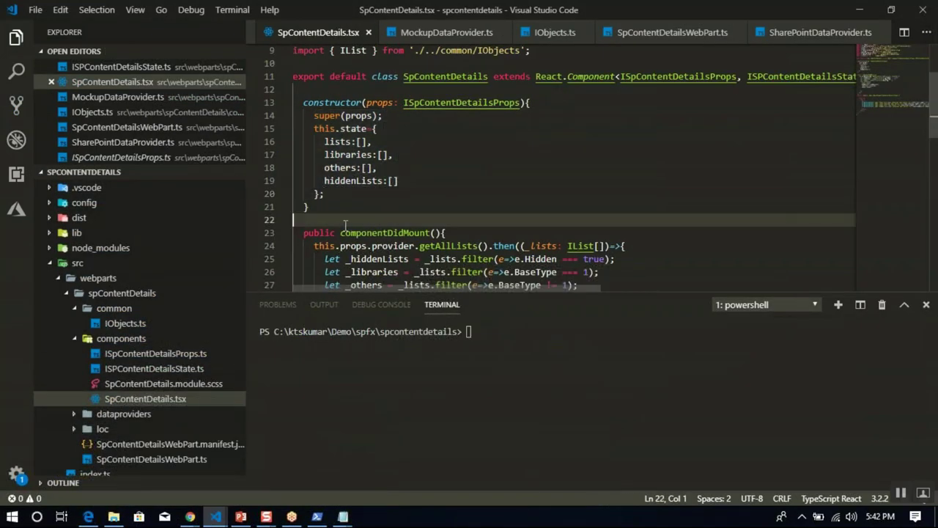
pyautogui.hotkey('shift', 'Down')
pyautogui.hotkey('shift', 'Down')
pyautogui.hotkey('shift', 'Down')
pyautogui.hotkey('shift', 'Down')
pyautogui.hotkey('shift', 'Down')
pyautogui.hotkey('shift', 'Down')
pyautogui.hotkey('shift', 'Down')
pyautogui.hotkey('shift', 'Down')
pyautogui.hotkey('shift', 'Down')
pyautogui.hotkey('shift', 'Down')
pyautogui.hotkey('shift', 'Down')
pyautogui.hotkey('shift', 'Down')
pyautogui.hotkey('shift', 'Down')
pyautogui.hotkey('shift', 'Down')
pyautogui.hotkey('shift', 'Down')
pyautogui.hotkey('shift', 'Down')
pyautogui.hotkey('shift', 'Down')
pyautogui.hotkey('ctrl', 'c')
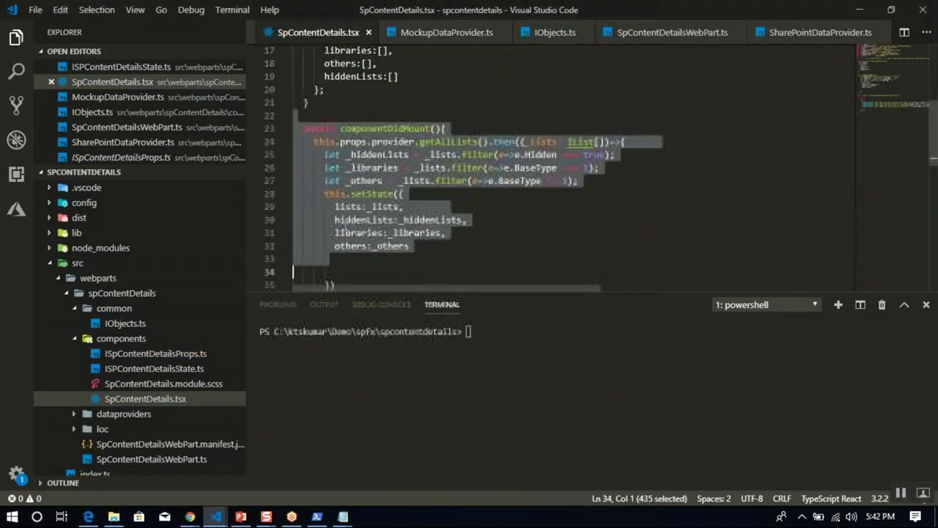
pyautogui.hotkey('shift', 'Down')
pyautogui.hotkey('shift', 'Down')
pyautogui.hotkey('shift', 'Down')
pyautogui.hotkey('shift', 'Down')
pyautogui.hotkey('shift', 'Down')
pyautogui.hotkey('shift', 'Down')
pyautogui.hotkey('shift', 'Down')
pyautogui.hotkey('shift', 'Down')
pyautogui.hotkey('shift', 'Down')
pyautogui.hotkey('shift', 'Down')
pyautogui.hotkey('shift', 'Down')
pyautogui.hotkey('shift', 'Down')
pyautogui.hotkey('shift', 'Down')
pyautogui.hotkey('shift', 'Down')
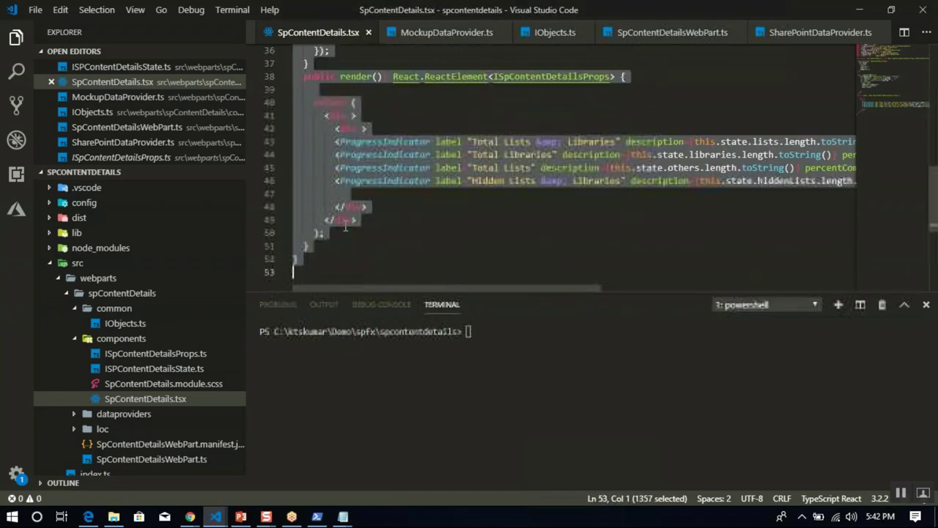
pyautogui.hotkey('shift', 'Up')
pyautogui.hotkey('shift', 'Up')
pyautogui.hotkey('shift', 'End')
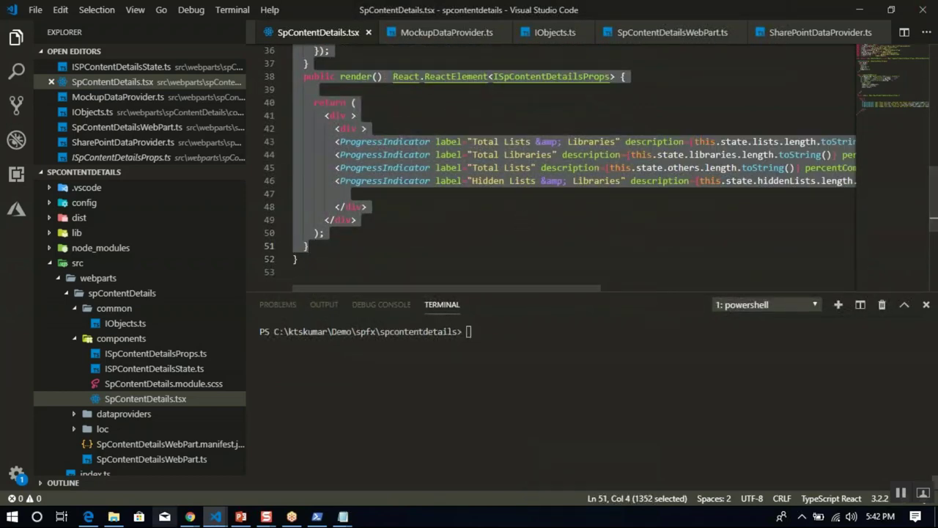
# Replace SpGithubWebinar's existing render method with the copied lifecycle and render code.
pyautogui.moveTo(220, 520)
pyautogui.click(279, 473)
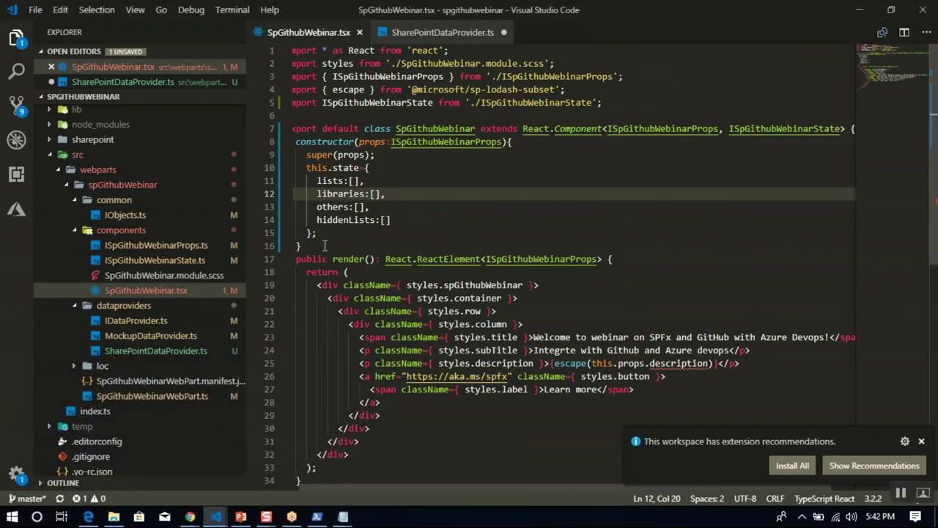
pyautogui.hotkey('shift', 'Down')
pyautogui.hotkey('shift', 'Down')
pyautogui.hotkey('shift', 'Down')
pyautogui.hotkey('shift', 'Down')
pyautogui.hotkey('shift', 'Down')
pyautogui.hotkey('shift', 'Down')
pyautogui.hotkey('shift', 'Down')
pyautogui.hotkey('shift', 'Down')
pyautogui.hotkey('shift', 'Down')
pyautogui.hotkey('shift', 'Down')
pyautogui.hotkey('shift', 'Down')
pyautogui.hotkey('shift', 'Down')
pyautogui.hotkey('shift', 'Down')
pyautogui.hotkey('shift', 'Down')
pyautogui.hotkey('shift', 'Down')
pyautogui.hotkey('shift', 'Down')
pyautogui.hotkey('shift', 'Down')
pyautogui.hotkey('shift', 'Down')
pyautogui.hotkey('shift', 'Down')
pyautogui.hotkey('shift', 'Down')
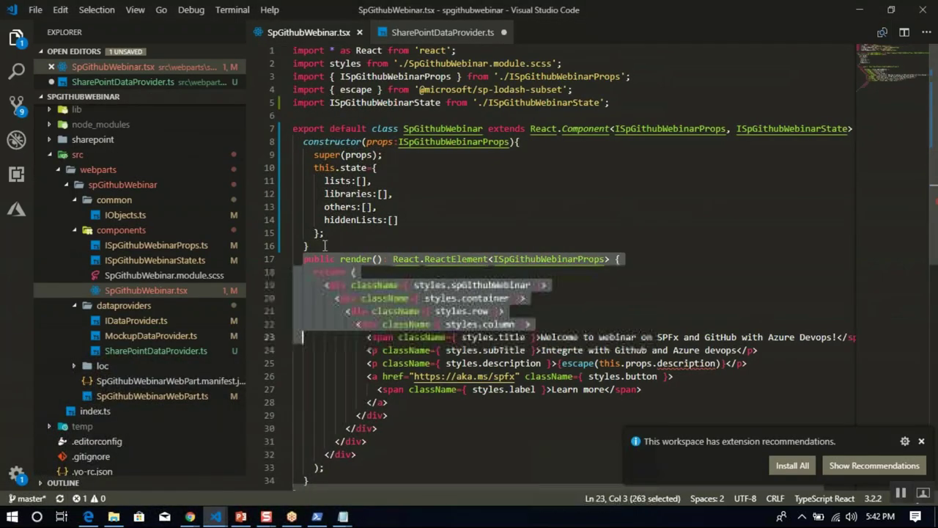
pyautogui.hotkey('shift', 'Left')
pyautogui.hotkey('shift', 'Left')
pyautogui.hotkey('shift', 'Left')
pyautogui.hotkey('shift', 'Left')
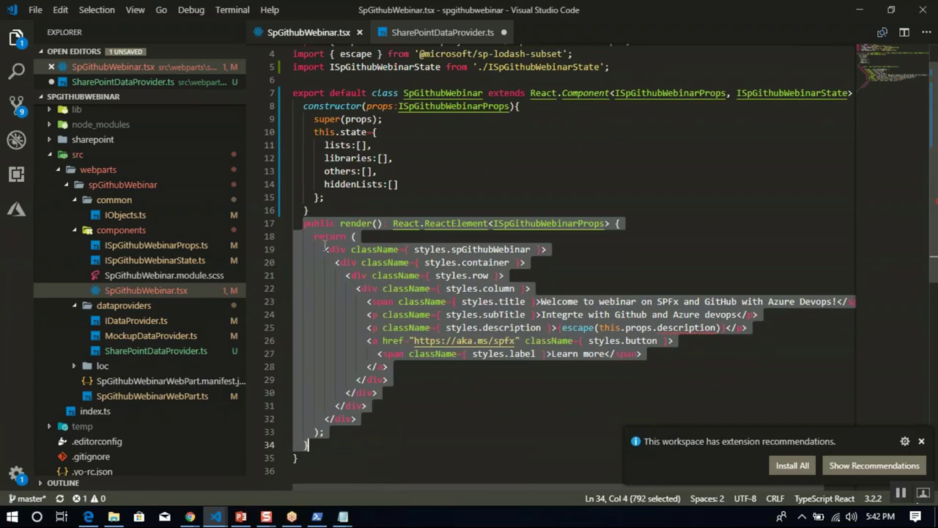
pyautogui.hotkey('ctrl', 'v')
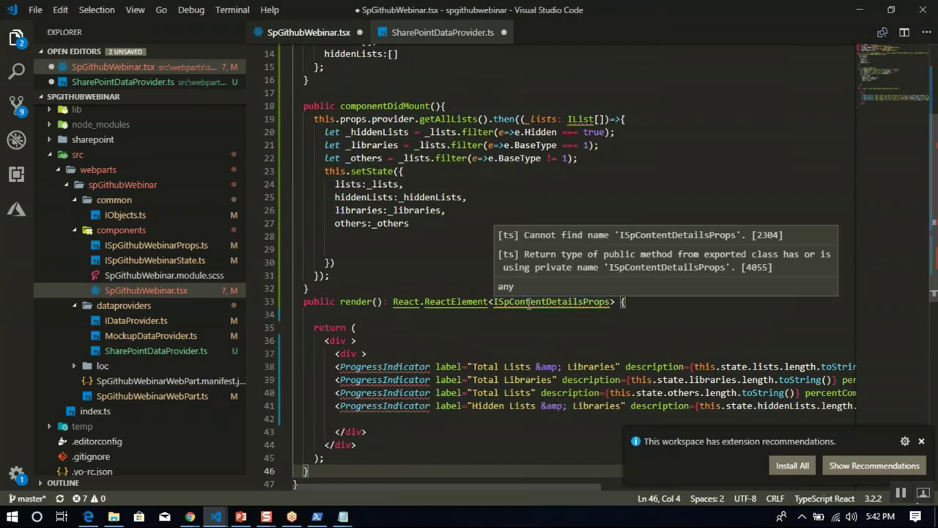
# Change the pasted ISpContentDetailsProps type to ISpGithubWebinarProps and check the unresolved ProgressIndicator.
pyautogui.doubleClick(526, 301)
pyautogui.write('I')
pyautogui.write('Sp')
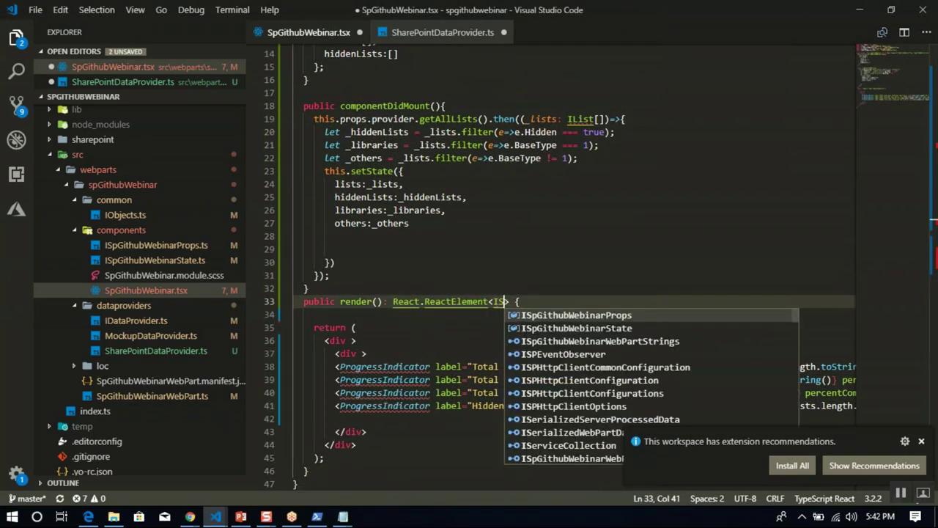
pyautogui.write('Gi')
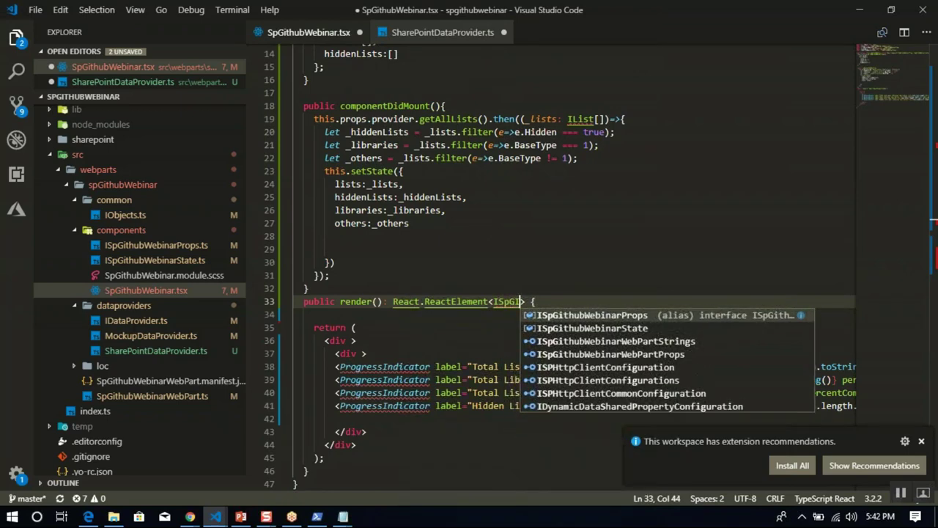
pyautogui.press('Return')
pyautogui.click(519, 366)
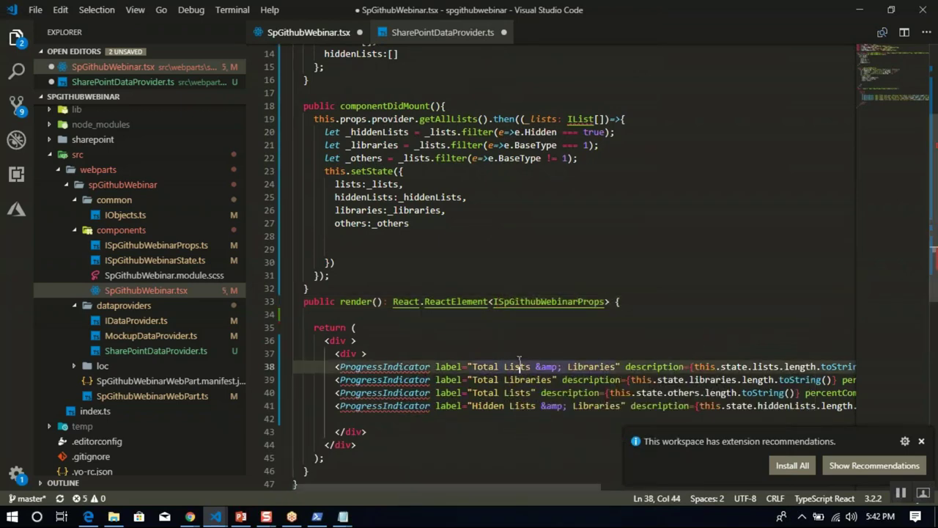
pyautogui.scroll(5, 927, 115)
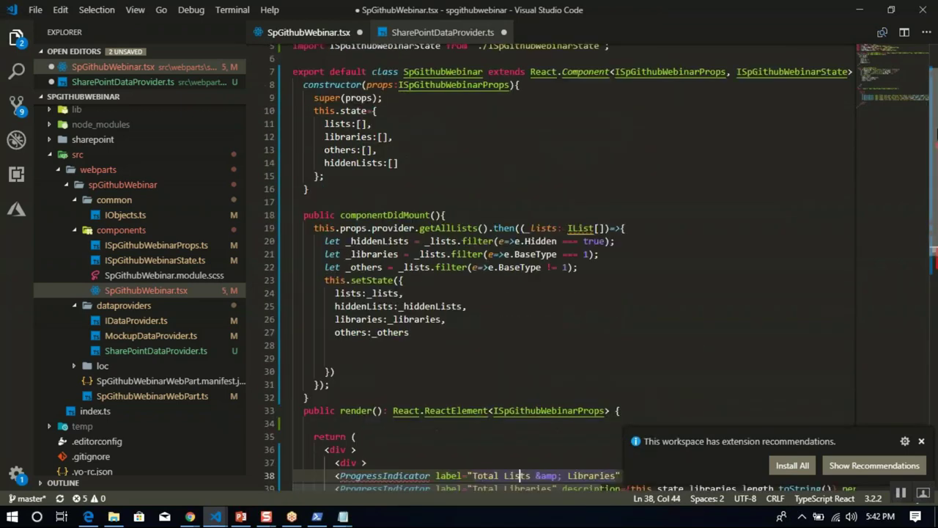
pyautogui.scroll(-5, 927, 115)
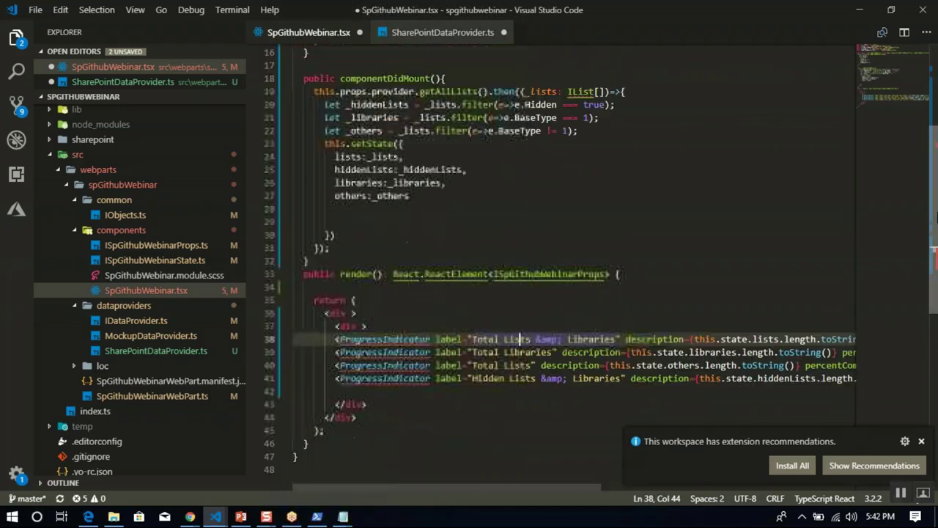
# Copy the ProgressIndicator and Async import lines 2–3 from SpContentDetails.tsx.
pyautogui.moveTo(222, 519)
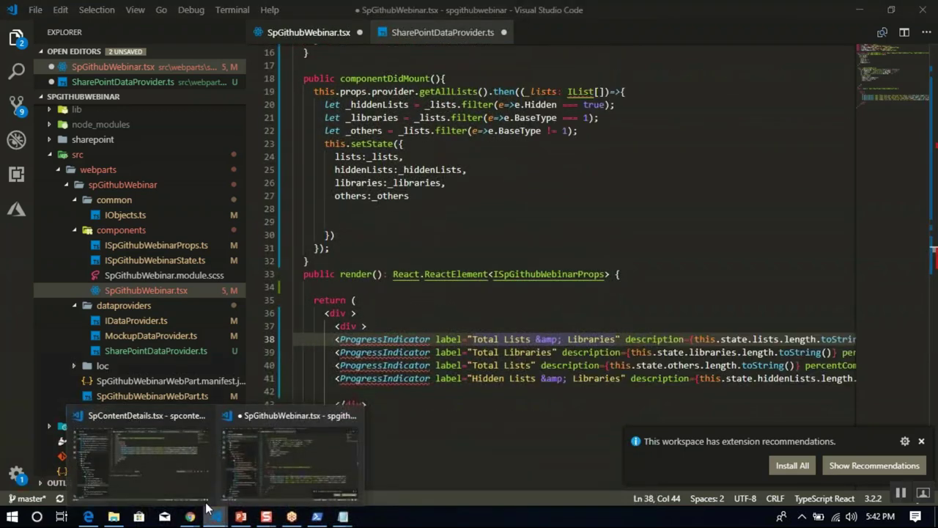
pyautogui.click(146, 454)
pyautogui.click(394, 247)
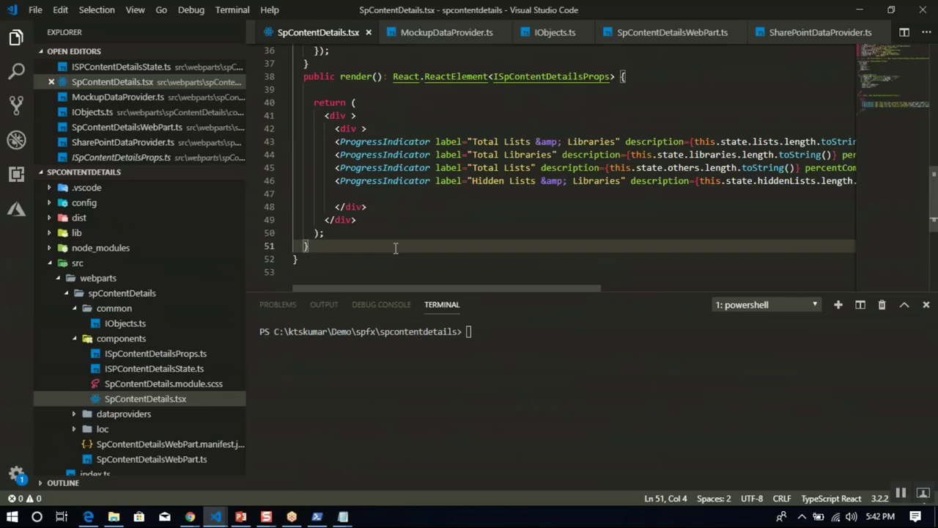
pyautogui.hotkey('ctrl', 'Home')
pyautogui.press('Down')
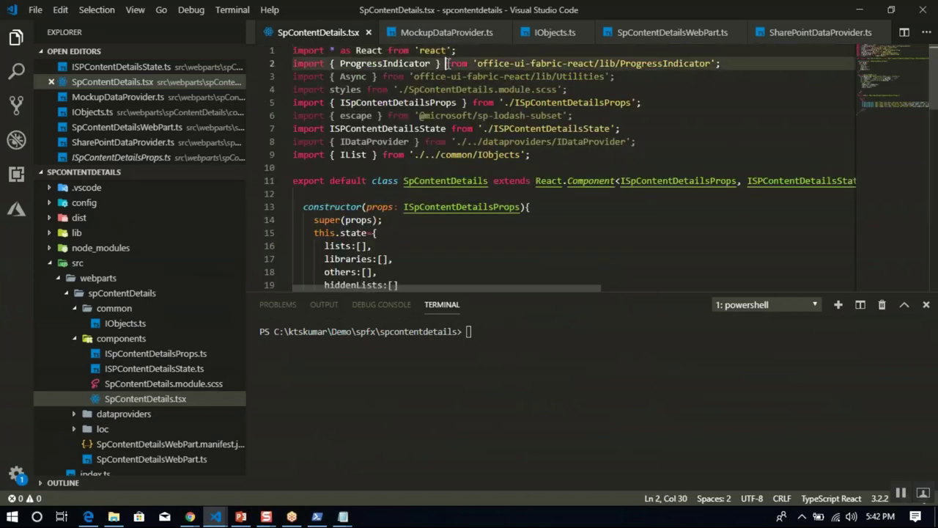
pyautogui.hotkey('shift', 'End')
pyautogui.hotkey('shift', 'Down')
pyautogui.hotkey('ctrl', 'c')
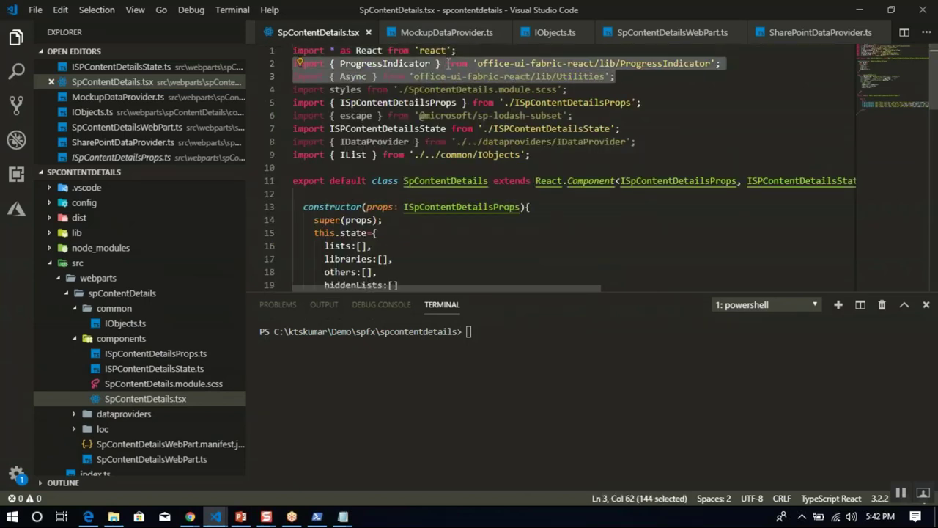
# Paste the ProgressIndicator and Async imports after line 5 in SpGithubWebinar.tsx and save.
pyautogui.moveTo(215, 516)
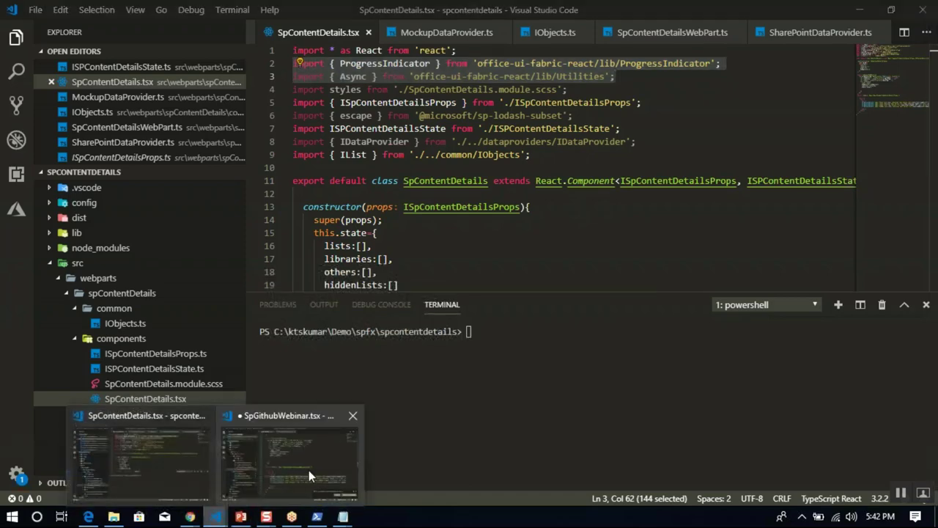
pyautogui.click(309, 470)
pyautogui.click(456, 155)
pyautogui.hotkey('ctrl', 'Home')
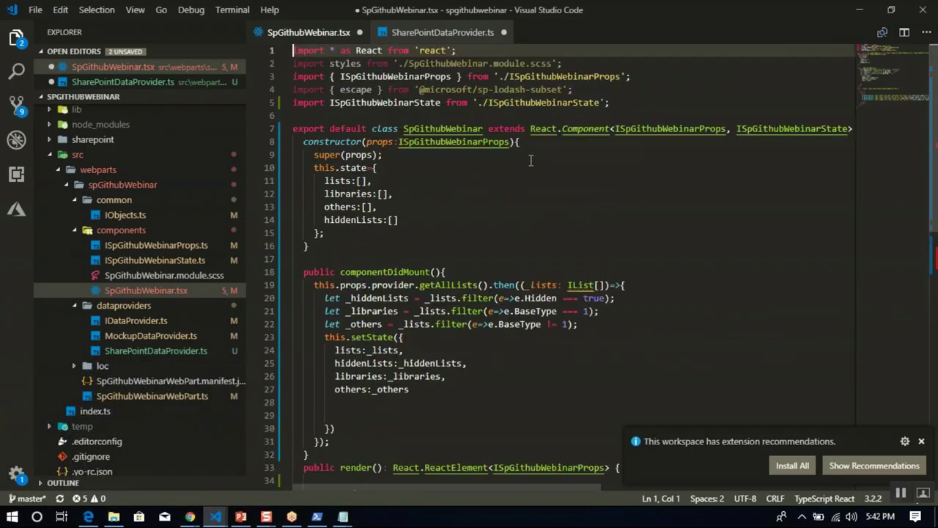
pyautogui.click(625, 101)
pyautogui.hotkey('ctrl', 'v')
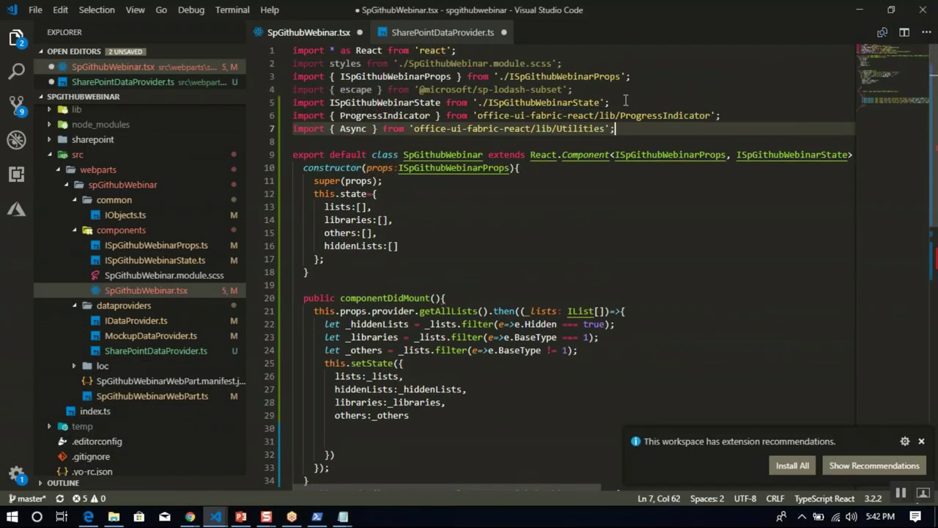
pyautogui.hotkey('ctrl', 's')
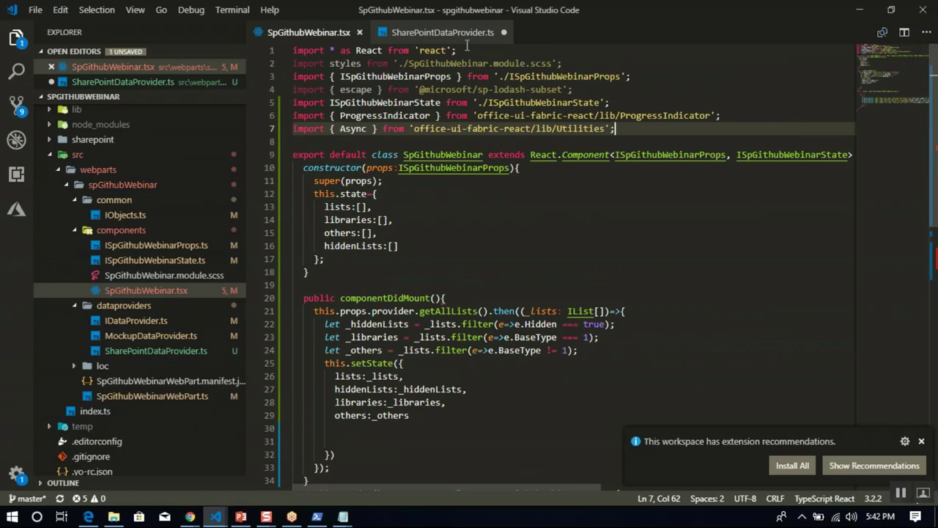
# Save SharePointDataProvider.ts.
pyautogui.click(443, 32)
pyautogui.click(525, 246)
pyautogui.hotkey('ctrl', 's')
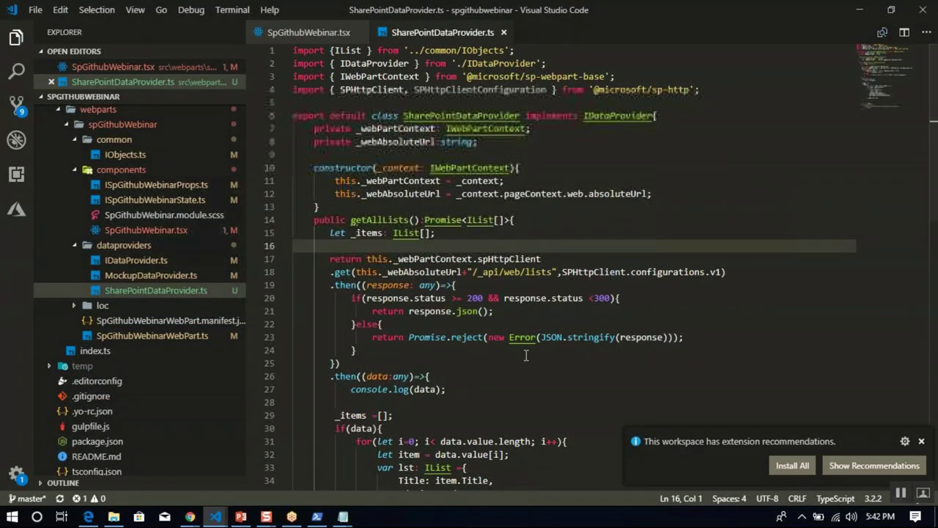
# Run gulp serve in PowerShell to build the web part locally.
pyautogui.click(310, 516)
pyautogui.write('g')
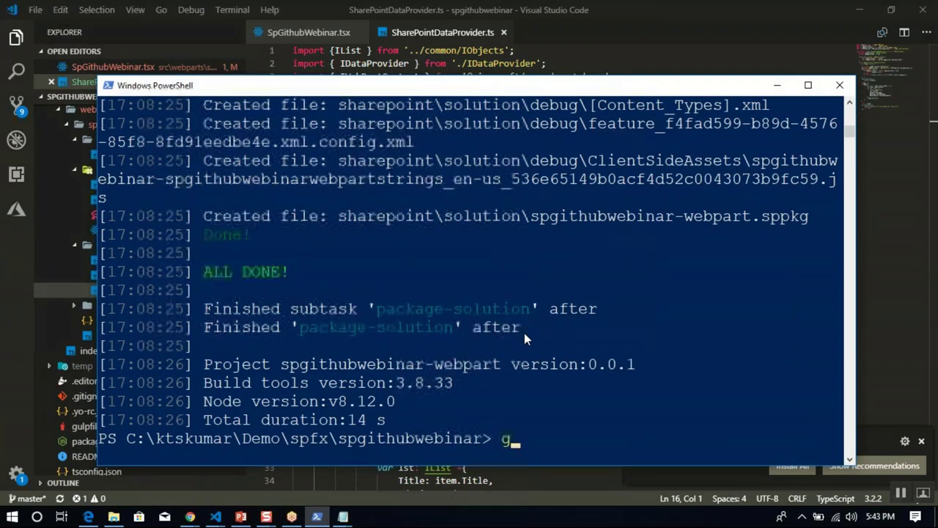
pyautogui.write('ulp serv')
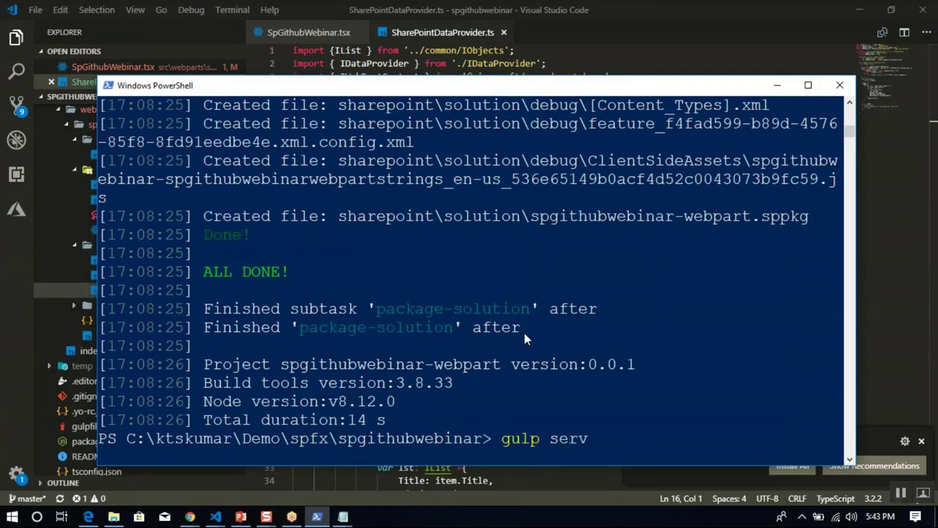
pyautogui.write('e')
pyautogui.press('Return')
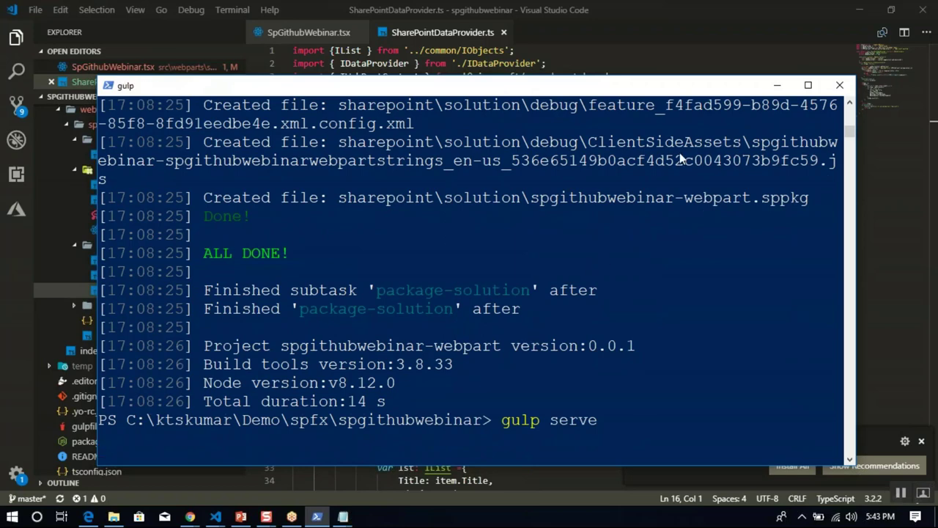
pyautogui.click(777, 85)
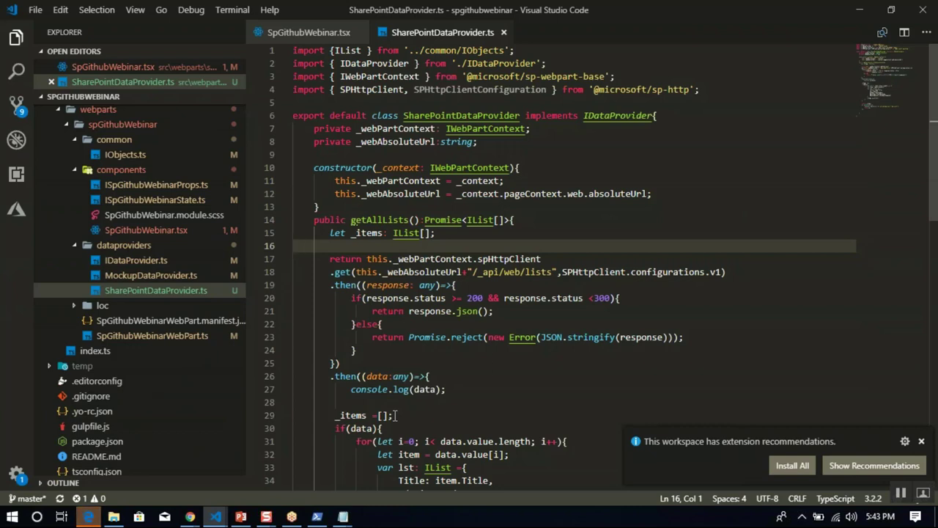
# Review the gulp output's missing-semicolon warnings and 'cannot find name IList' error, then return to the code.
pyautogui.click(87, 518)
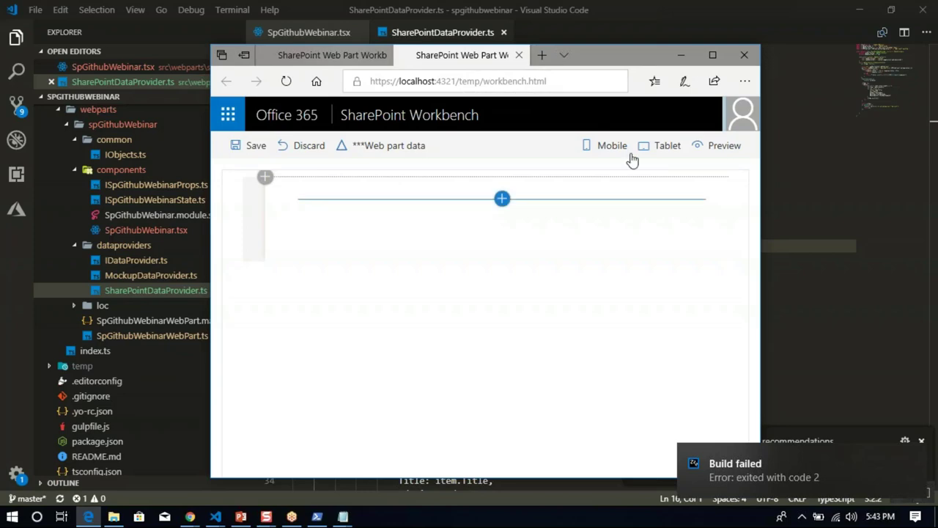
pyautogui.click(681, 55)
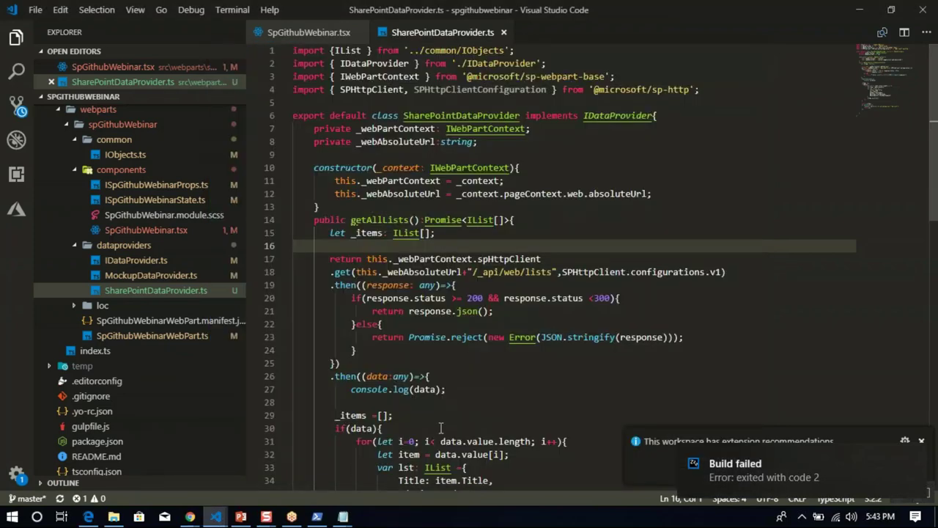
pyautogui.click(339, 516)
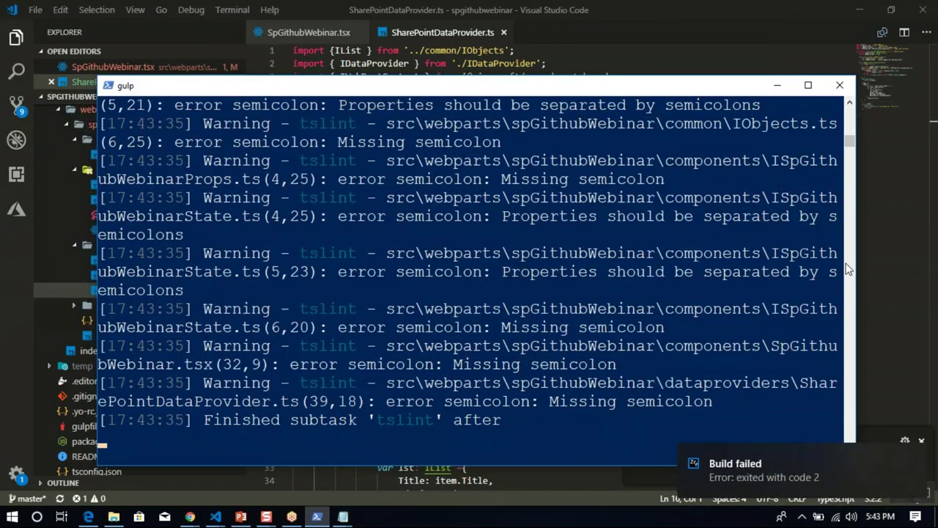
pyautogui.moveTo(854, 150); pyautogui.dragTo(852, 146)
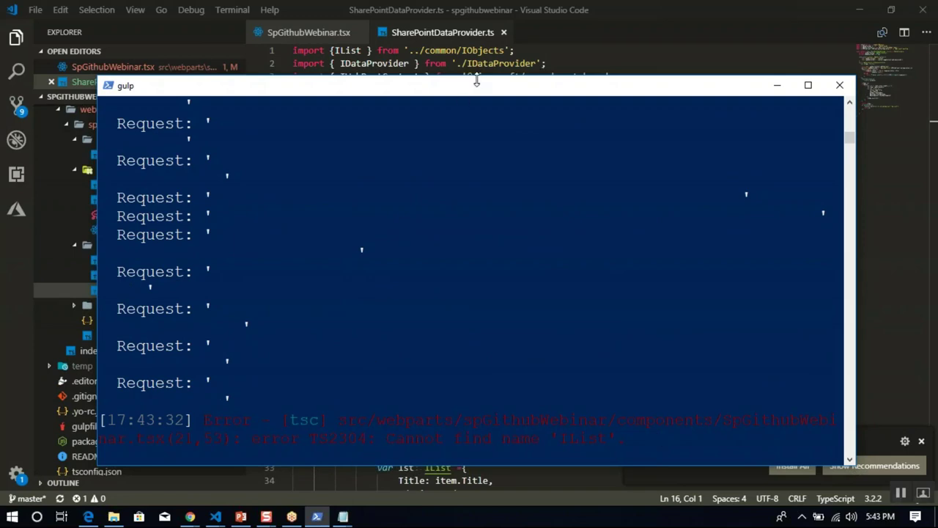
pyautogui.click(403, 63)
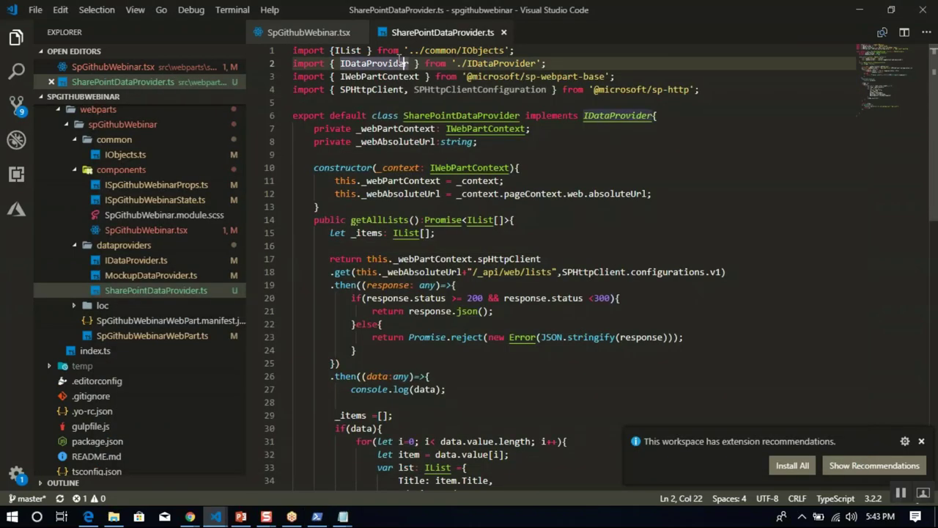
# In SpGithubWebinar.tsx, go to line 21 and select the unresolved IList type.
pyautogui.click(308, 33)
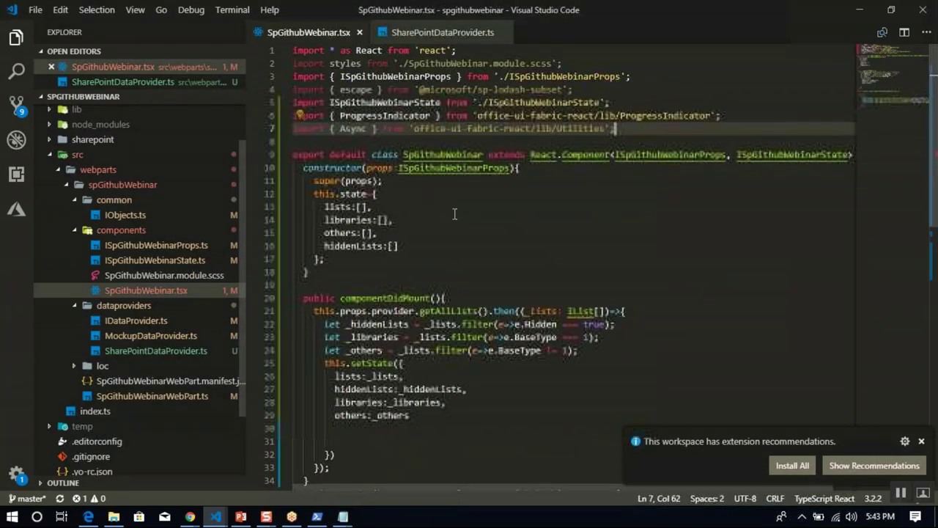
pyautogui.click(454, 215)
pyautogui.hotkey('ctrl', 'g')
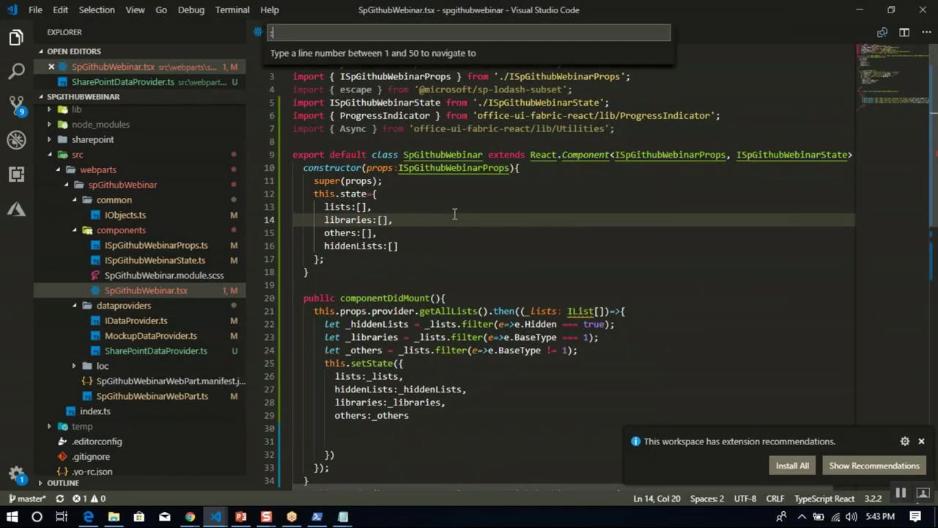
pyautogui.write('21')
pyautogui.press('Return')
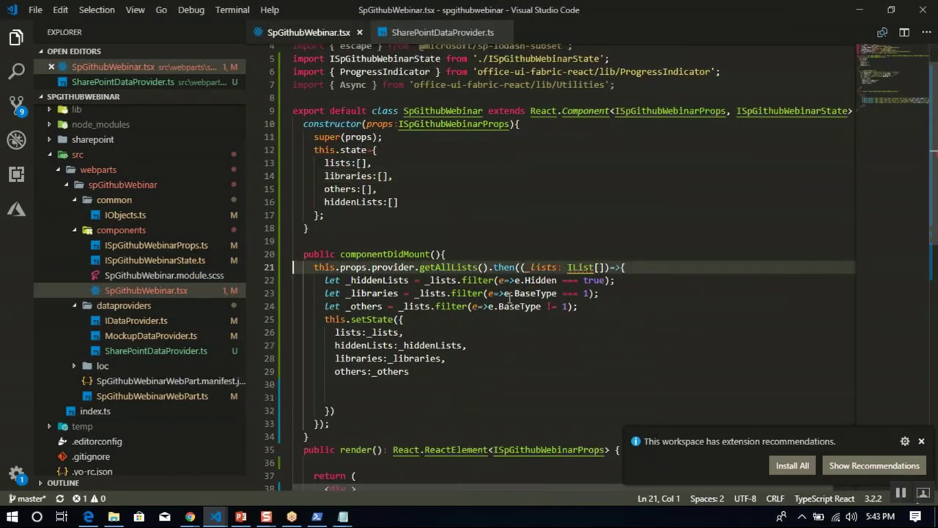
pyautogui.doubleClick(576, 268)
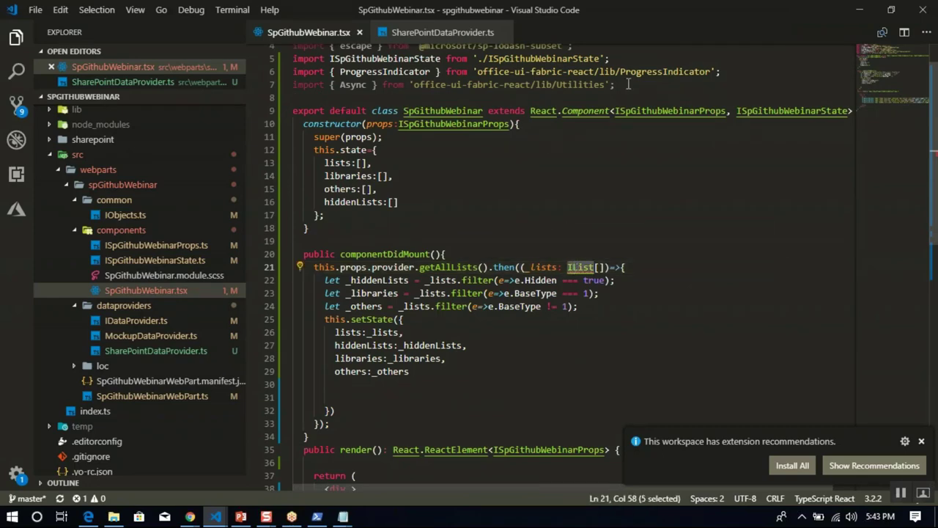
# Copy the IDataProvider and IList import lines from SpContentDetails.tsx.
pyautogui.moveTo(215, 516)
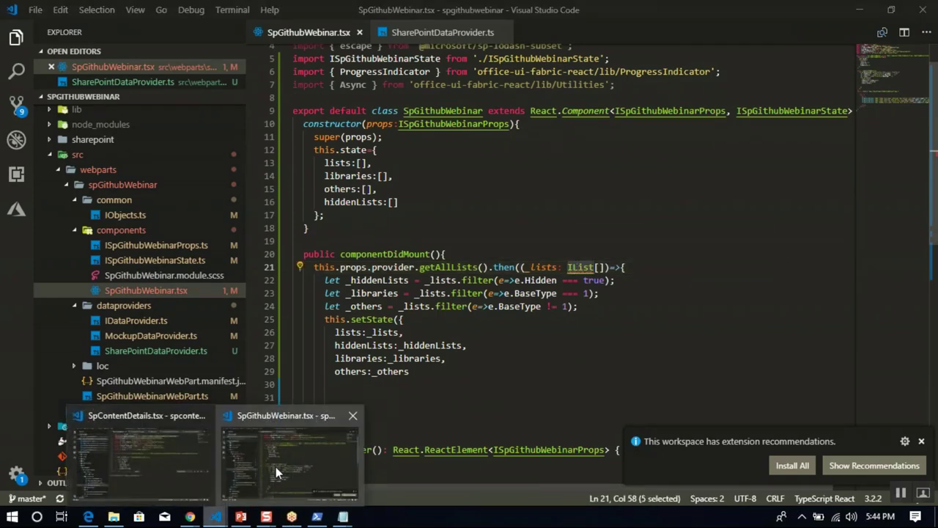
pyautogui.click(155, 462)
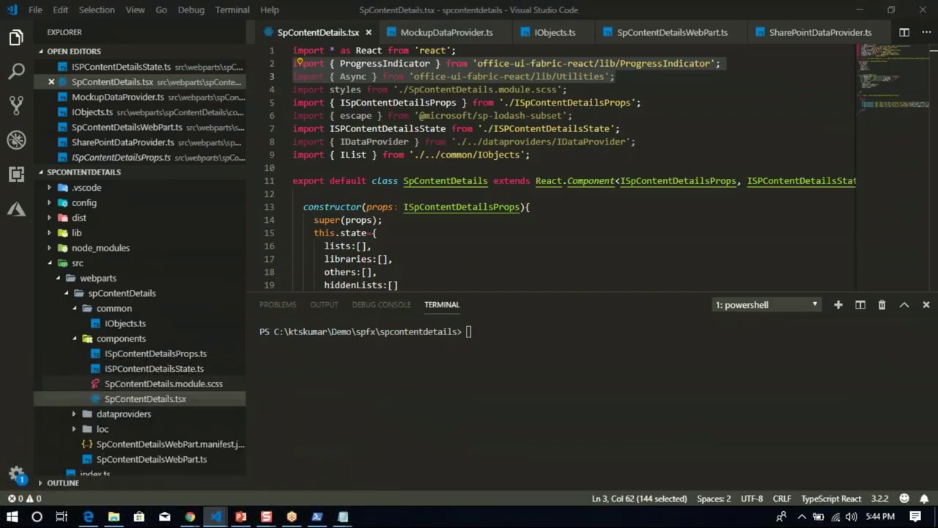
pyautogui.click(551, 154)
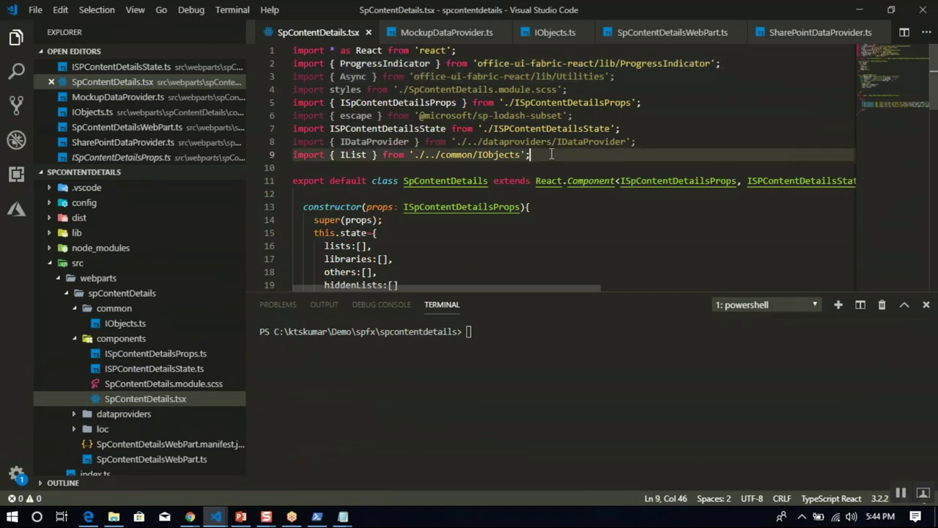
pyautogui.hotkey('shift', 'Up')
pyautogui.hotkey('shift', 'Home')
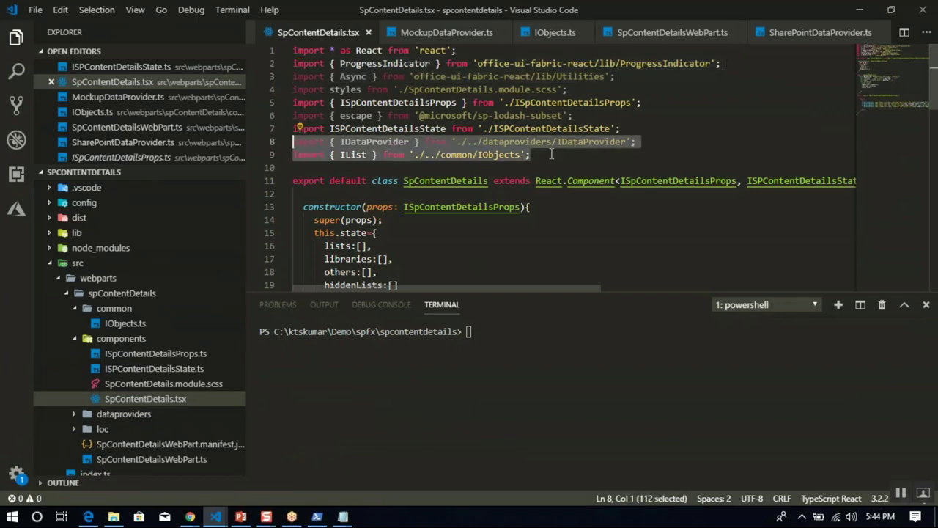
# Paste the IDataProvider and IList imports after line 7, then check the gulp rebuild console.
pyautogui.moveTo(216, 520)
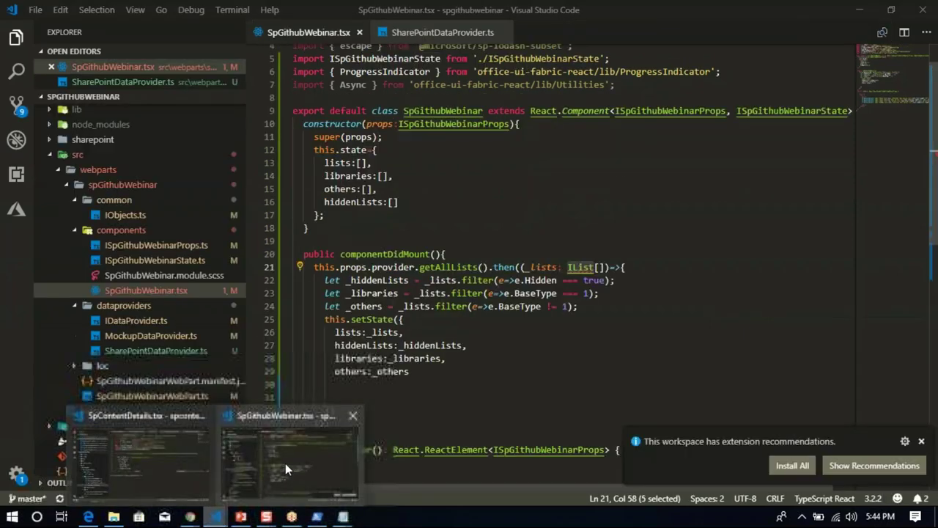
pyautogui.click(285, 463)
pyautogui.click(630, 86)
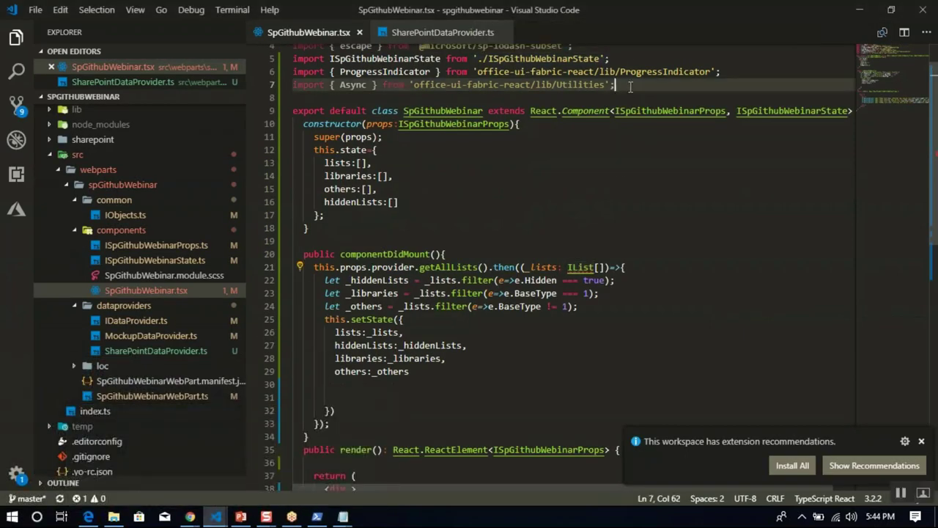
pyautogui.write("import { IDataProvider } from '../../dataproviders/IDataProvider'; import { IList } from '../../common/IObjects';")
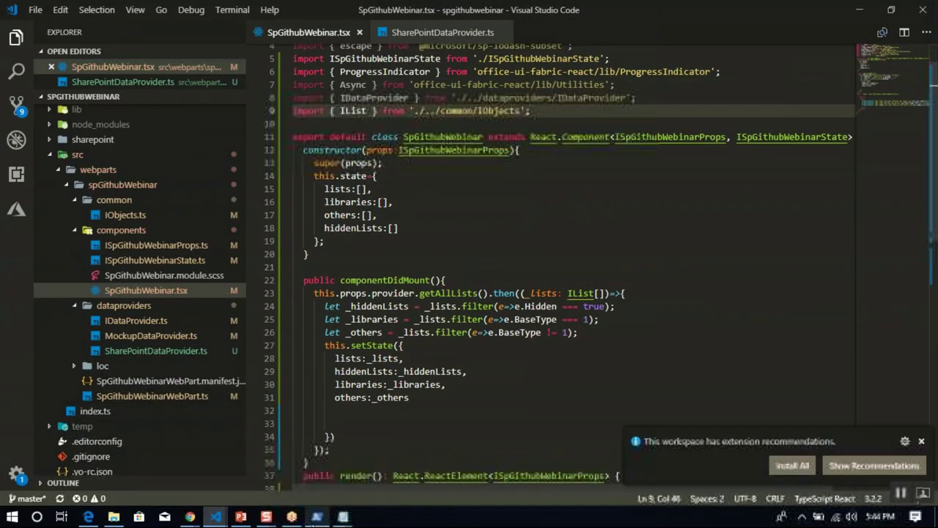
pyautogui.click(316, 516)
pyautogui.click(543, 308)
# Let the PowerShell gulp rebuild reach Build succeeded, then return to SpGithubWebinar.tsx.
pyautogui.press('Escape')
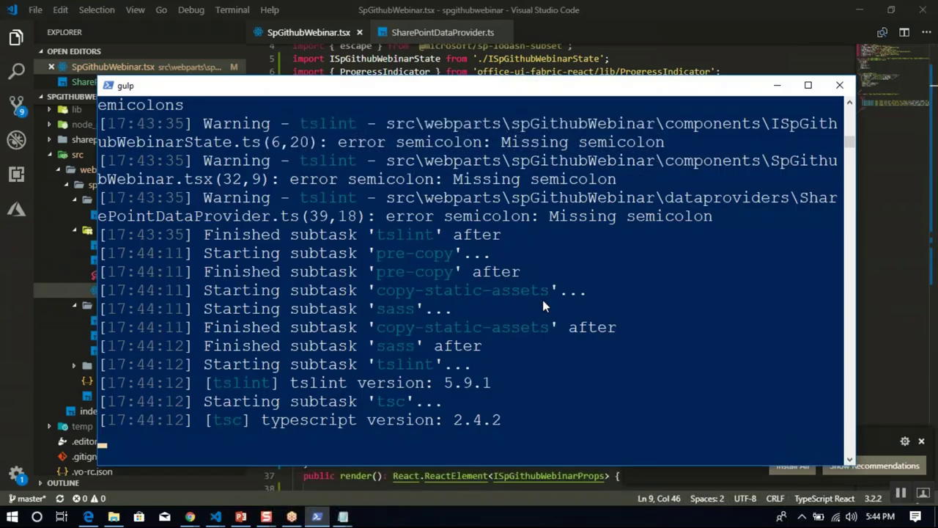
pyautogui.click(696, 241)
pyautogui.press('Escape')
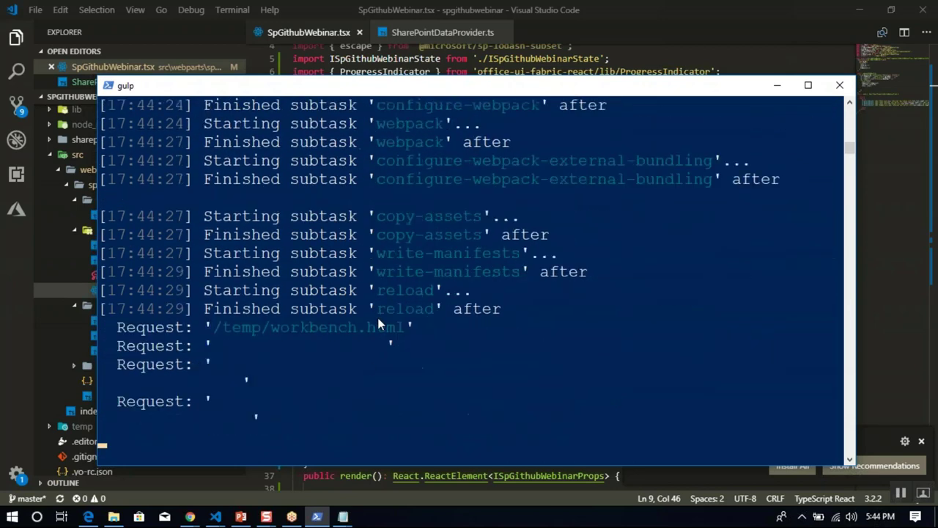
pyautogui.click(777, 85)
pyautogui.click(577, 266)
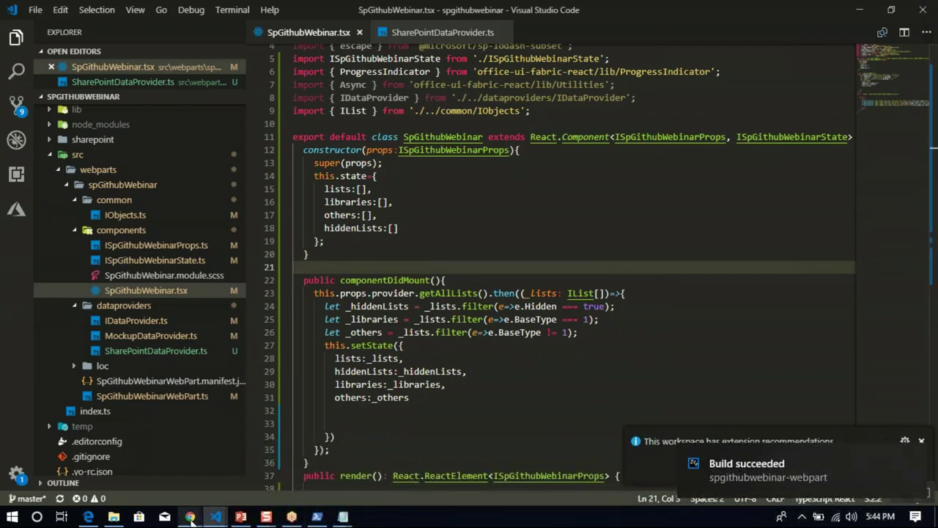
# Load the Development site's hosted workbench at /_layouts/15/workbench.aspx in a new private tab.
pyautogui.moveTo(190, 516)
pyautogui.click(245, 472)
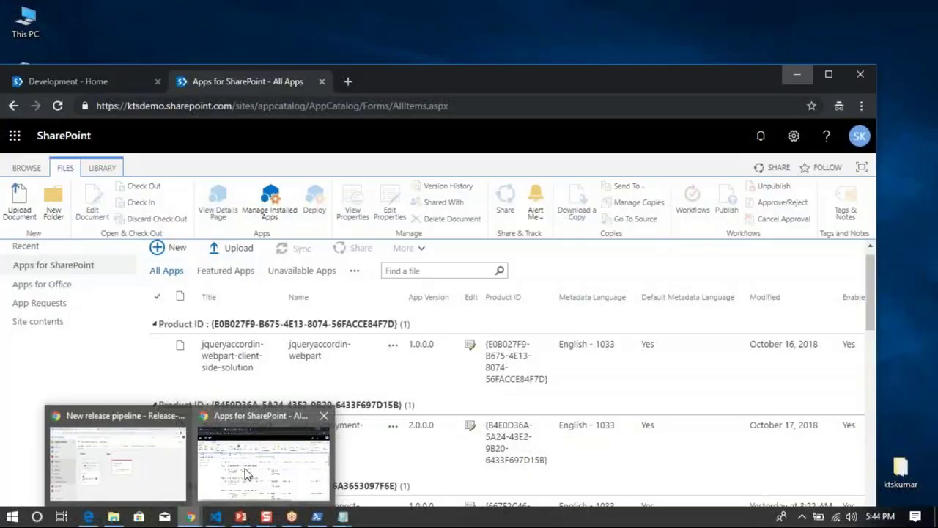
pyautogui.click(246, 473)
pyautogui.click(116, 84)
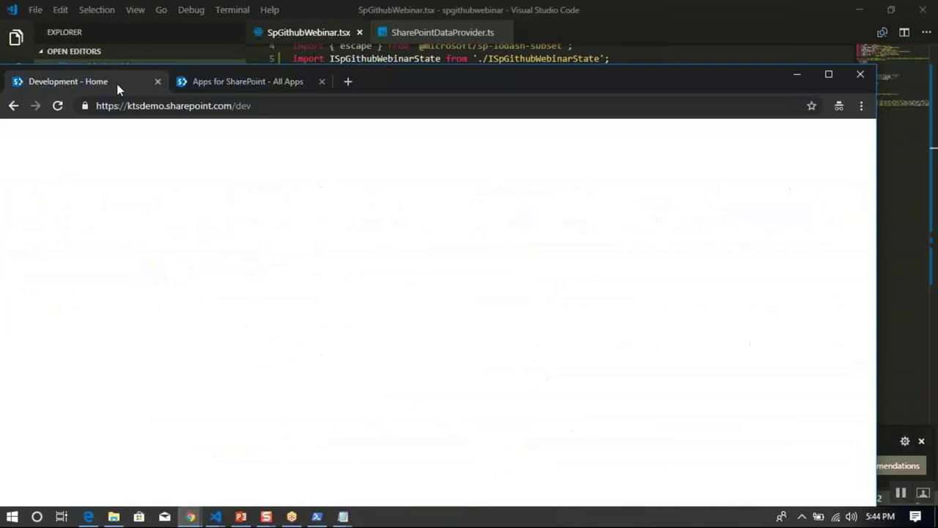
pyautogui.click(241, 106)
pyautogui.hotkey('ctrl', 'c')
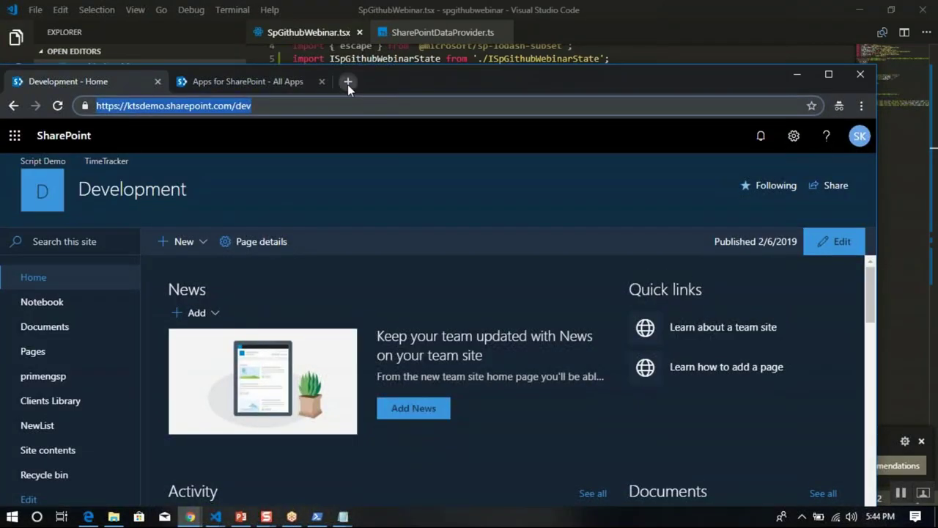
pyautogui.click(347, 81)
pyautogui.hotkey('ctrl', 'v')
pyautogui.write('/')
pyautogui.press('BackSpace')
pyautogui.press('BackSpace')
pyautogui.press('BackSpace')
pyautogui.press('BackSpace')
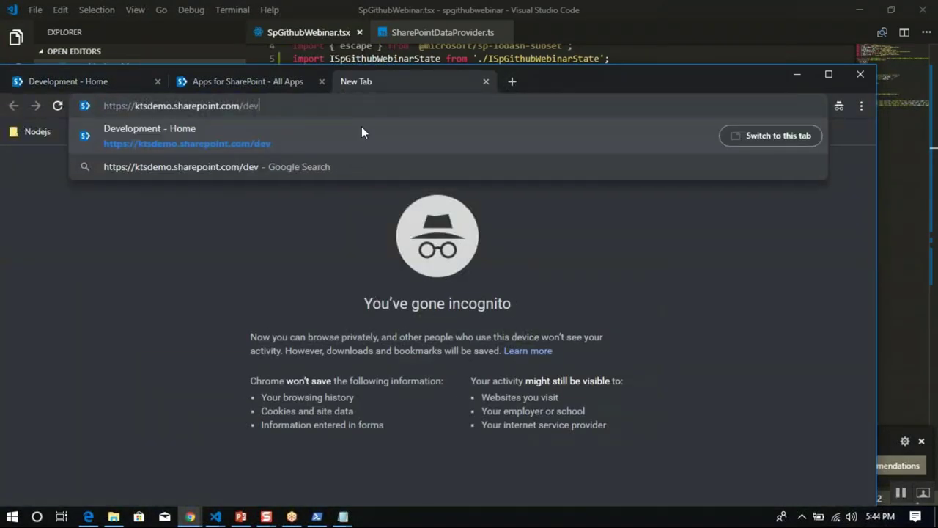
pyautogui.write('_layouts/')
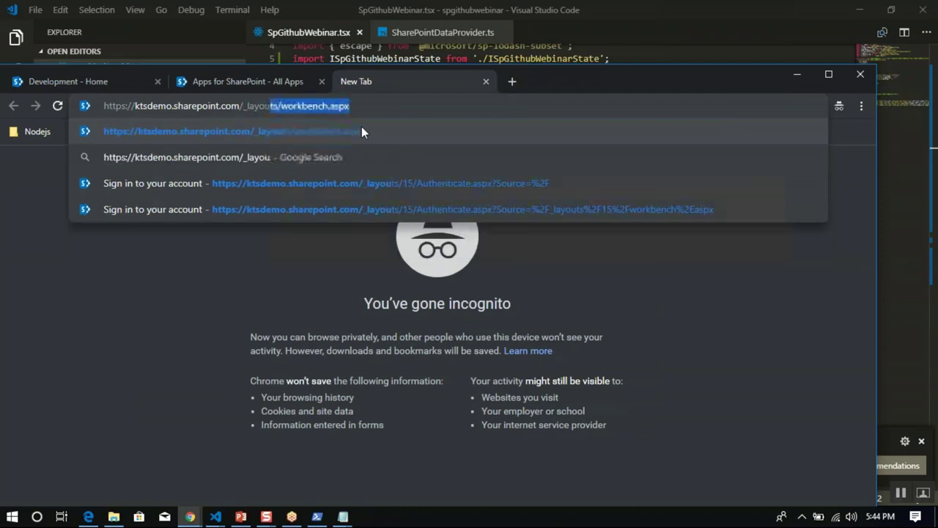
pyautogui.press('Return')
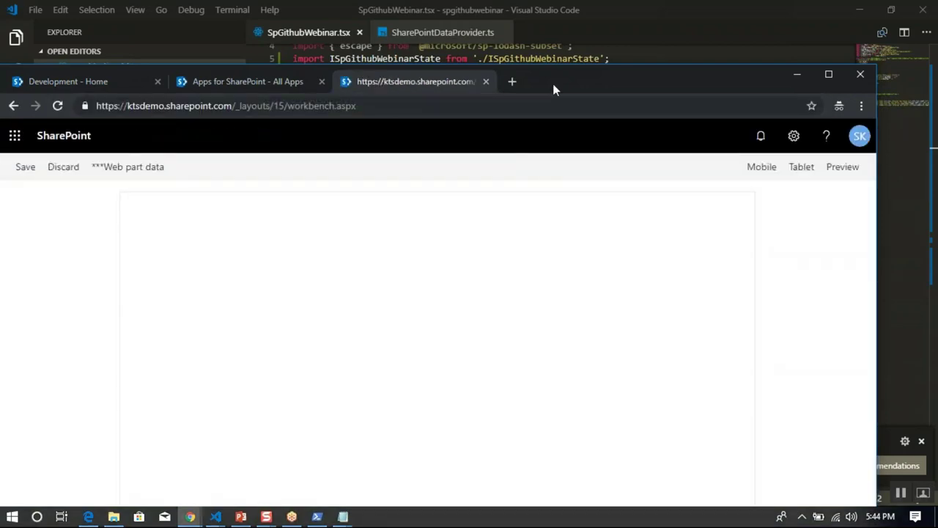
# Add the SPGithubWebinar web part, showing 36 lists and libraries, 19 libraries and 17 lists.
pyautogui.doubleClick(553, 84)
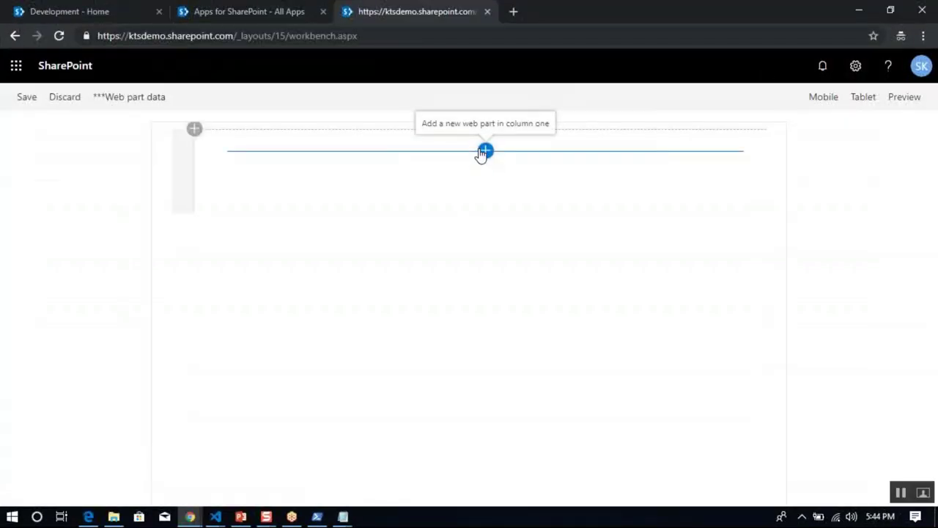
pyautogui.click(483, 152)
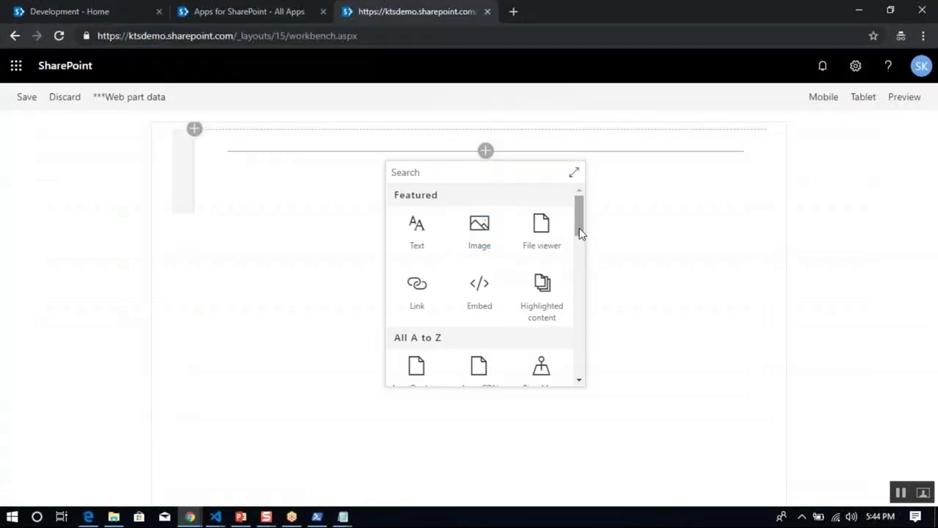
pyautogui.moveTo(579, 230); pyautogui.dragTo(582, 381)
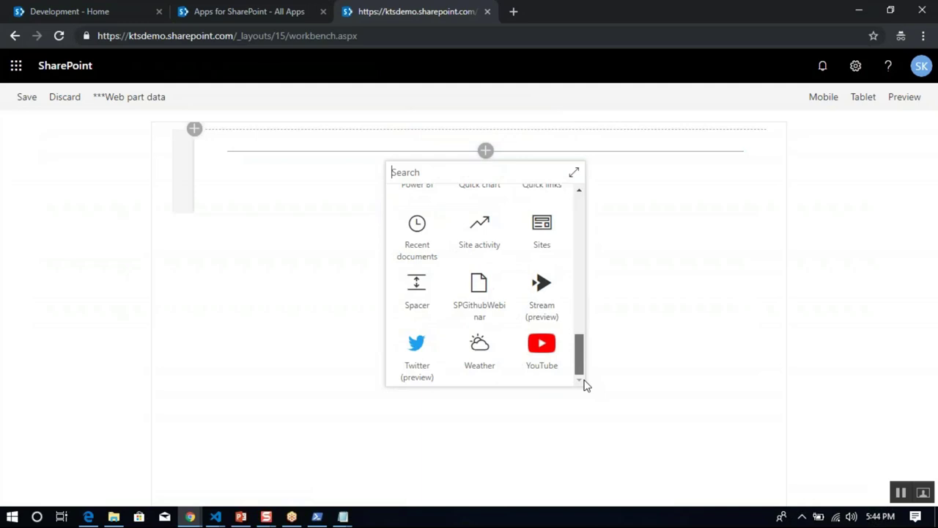
pyautogui.click(491, 311)
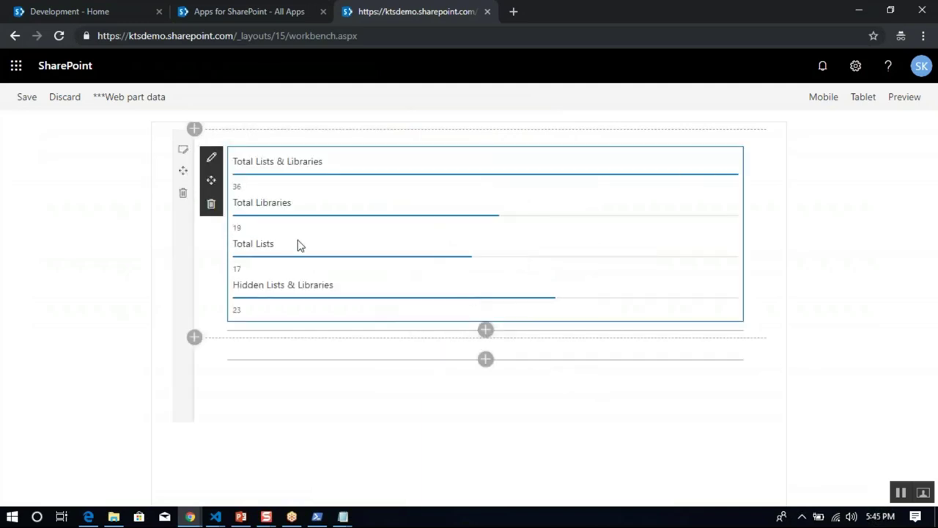
pyautogui.doubleClick(615, 6)
# Stop the gulp server with Ctrl+C and y, clear the console with cls, and view Source Control.
pyautogui.click(782, 86)
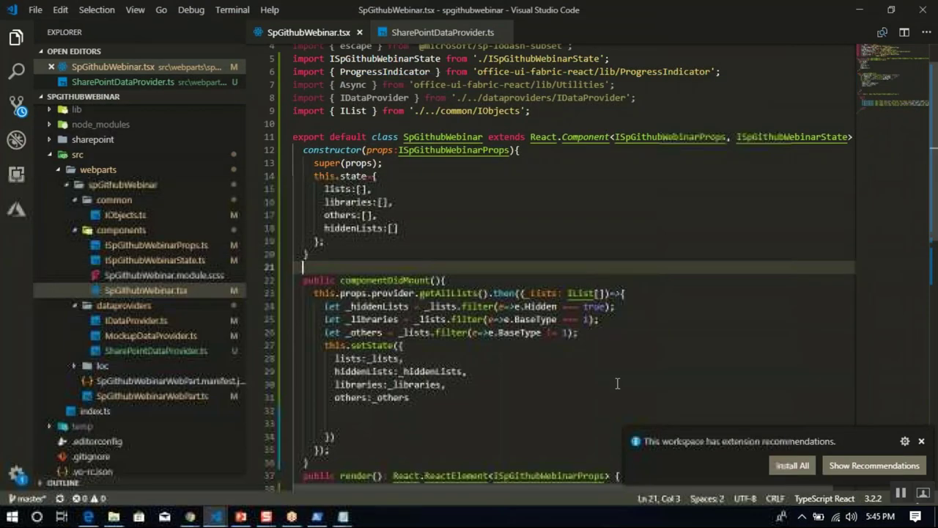
pyautogui.click(316, 515)
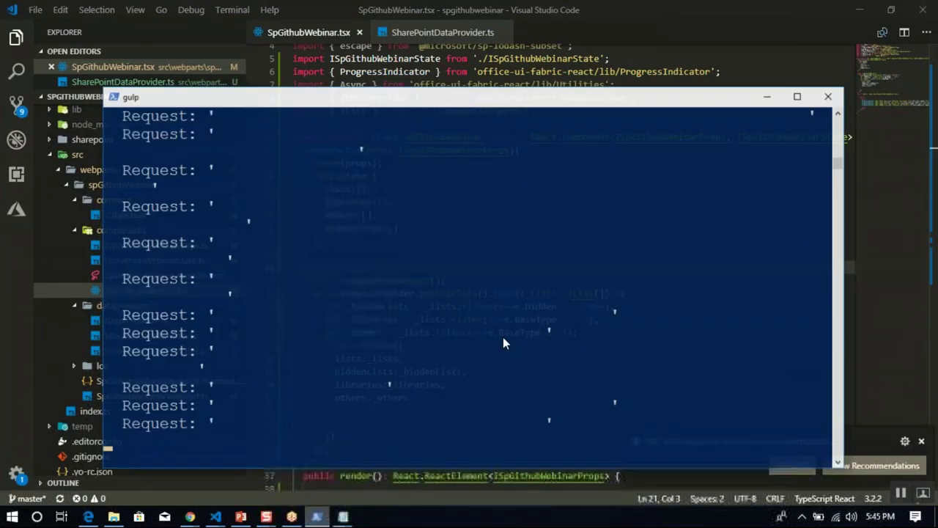
pyautogui.hotkey('ctrl', 'c')
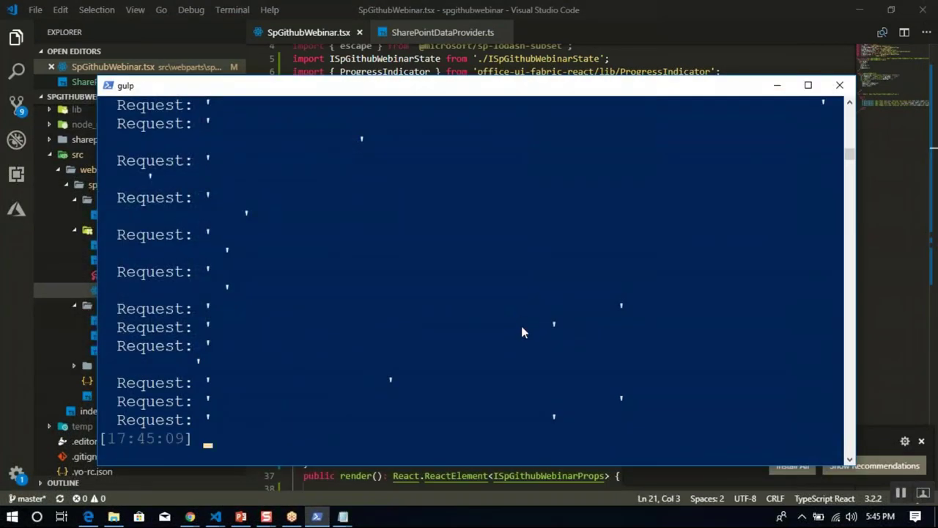
pyautogui.write('y')
pyautogui.press('Return')
pyautogui.write('cl')
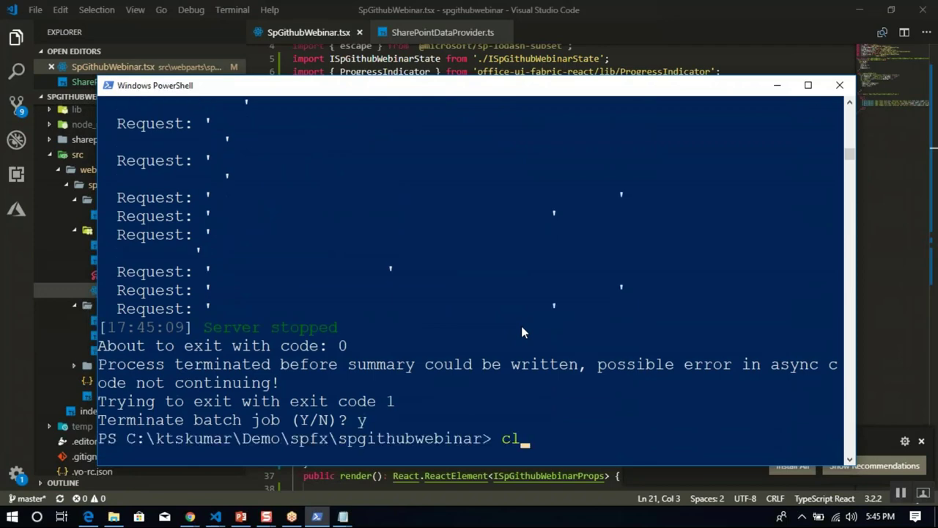
pyautogui.write('s')
pyautogui.press('Return')
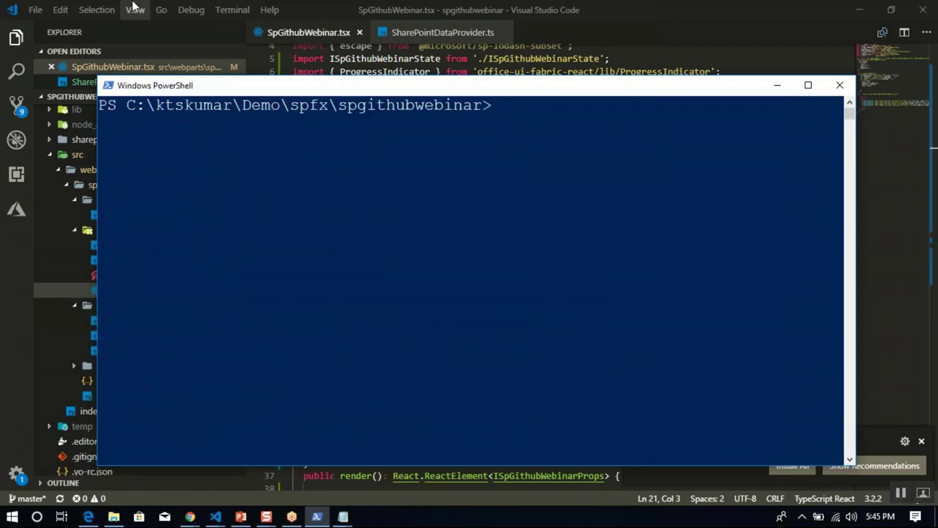
pyautogui.click(17, 106)
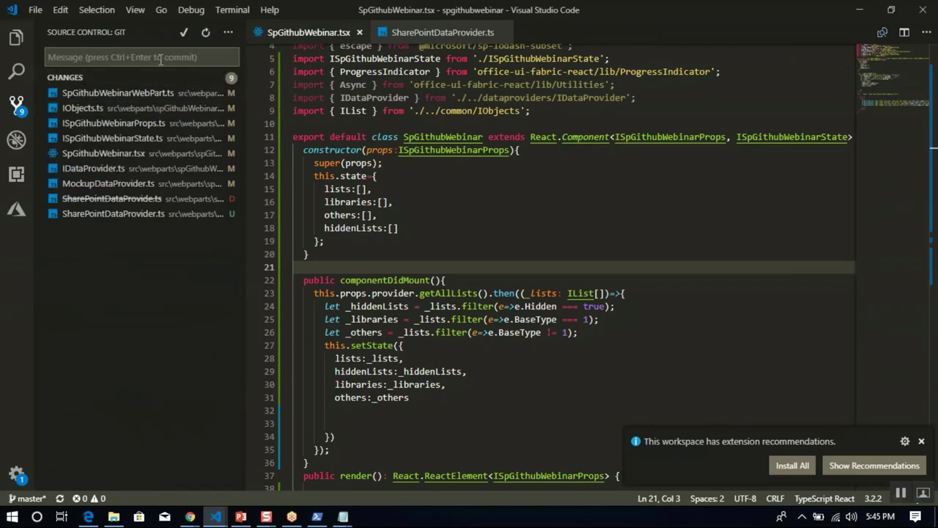
# Stage all nine files, commit as 'Added SP code to showe the status fixes AB#9', and push.
pyautogui.write('Added ')
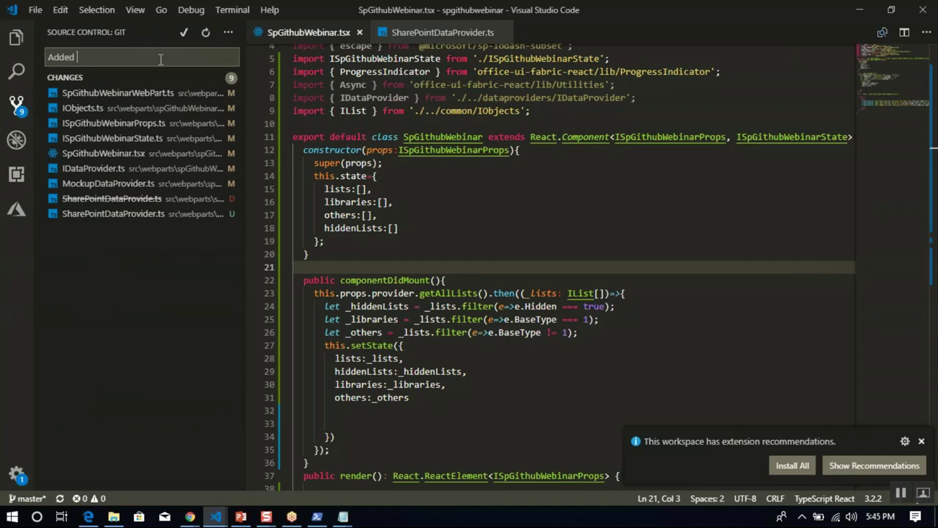
pyautogui.write('SP code to showe the status ')
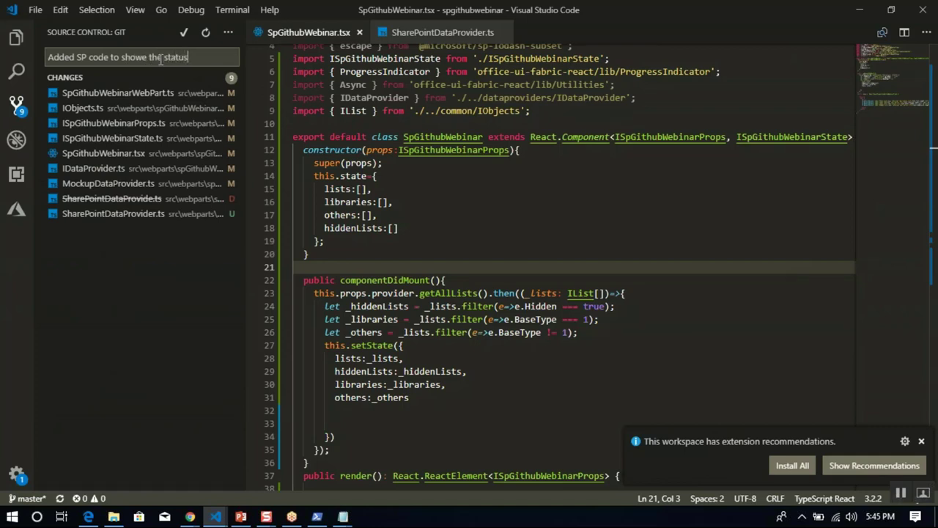
pyautogui.write('fixes AB#9')
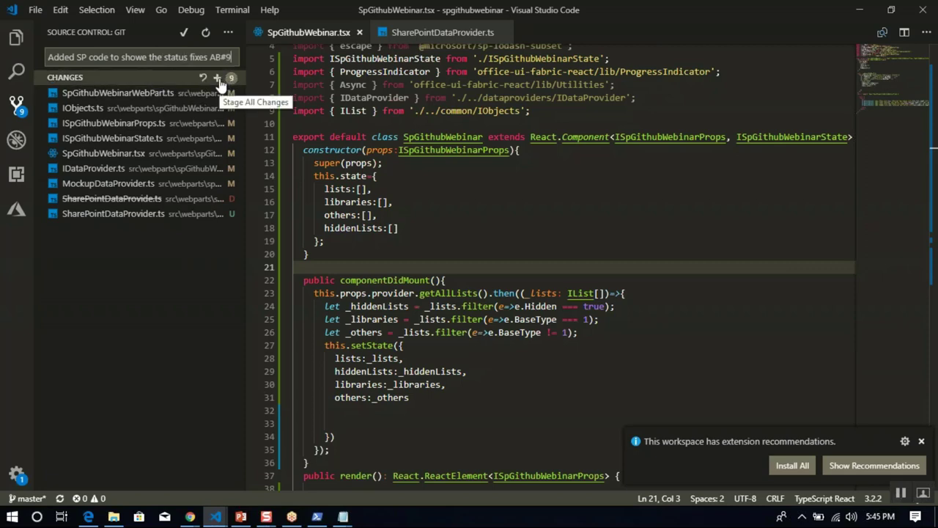
pyautogui.click(218, 79)
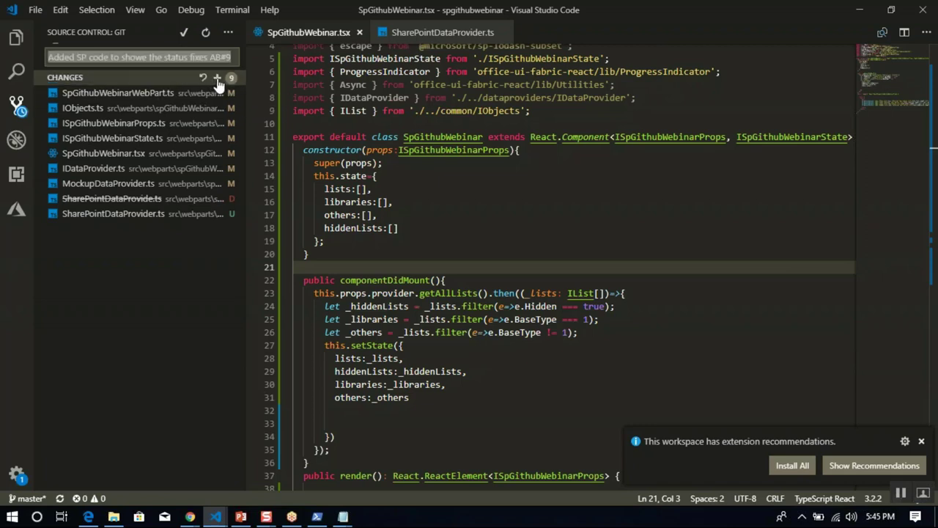
pyautogui.click(185, 35)
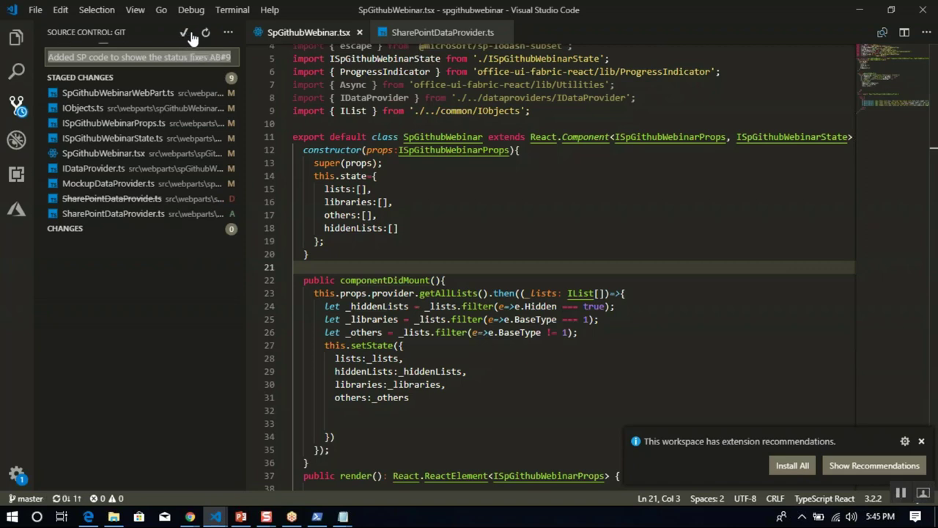
pyautogui.click(227, 35)
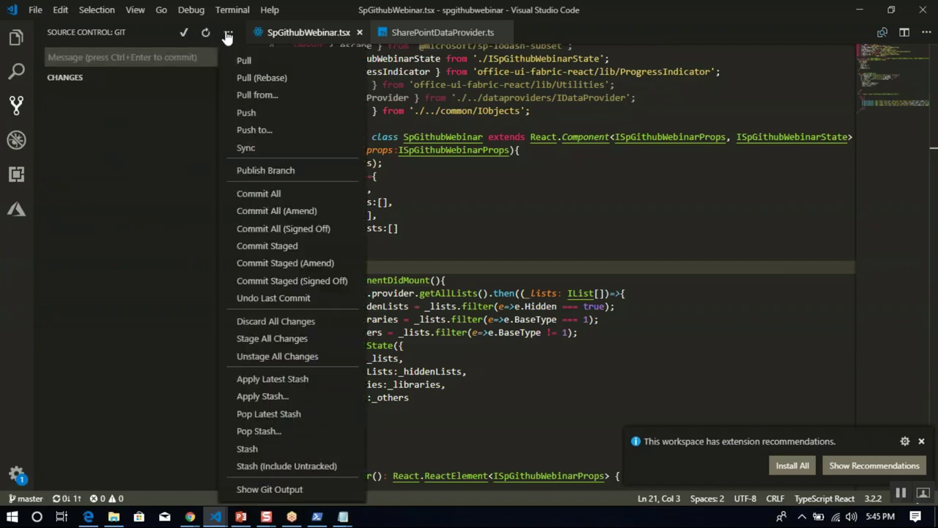
pyautogui.click(242, 111)
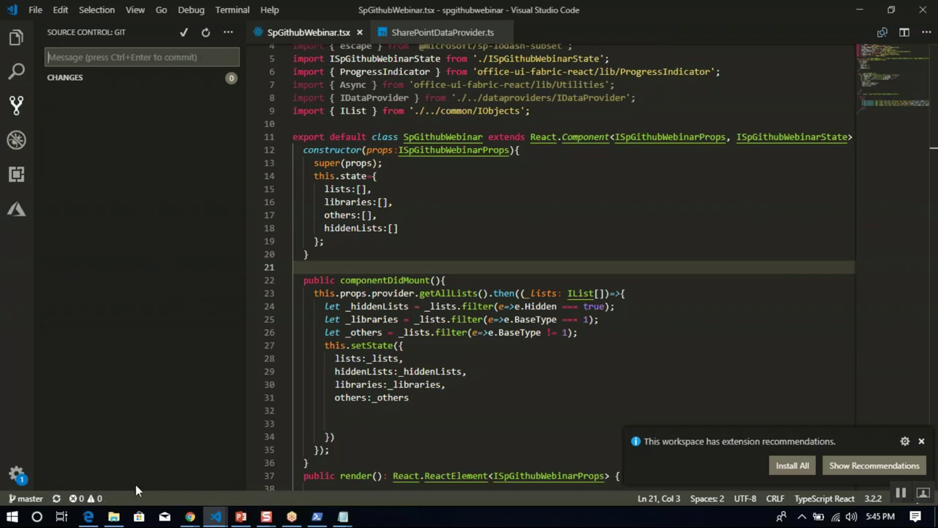
# Check the spgithubwebinar-CI build history for build 44, then switch to the GitHub tab.
pyautogui.moveTo(190, 516)
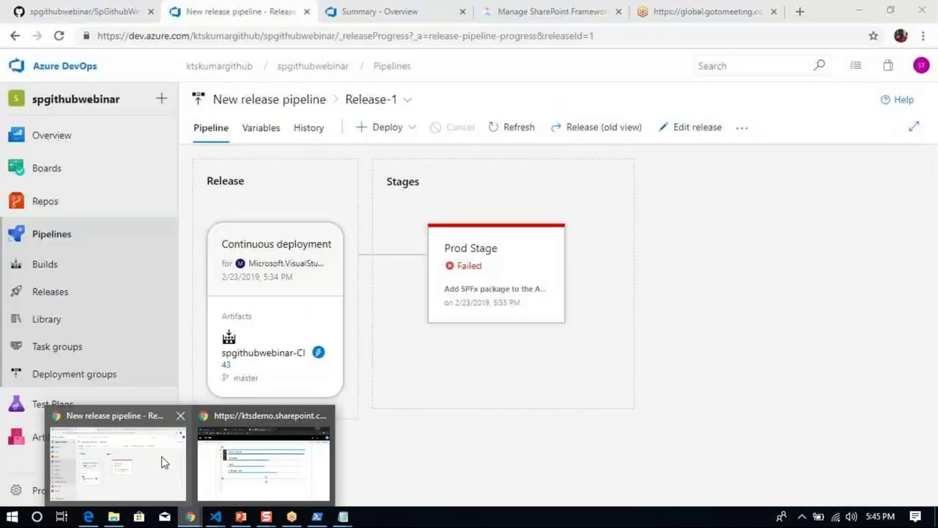
pyautogui.click(163, 461)
pyautogui.click(84, 266)
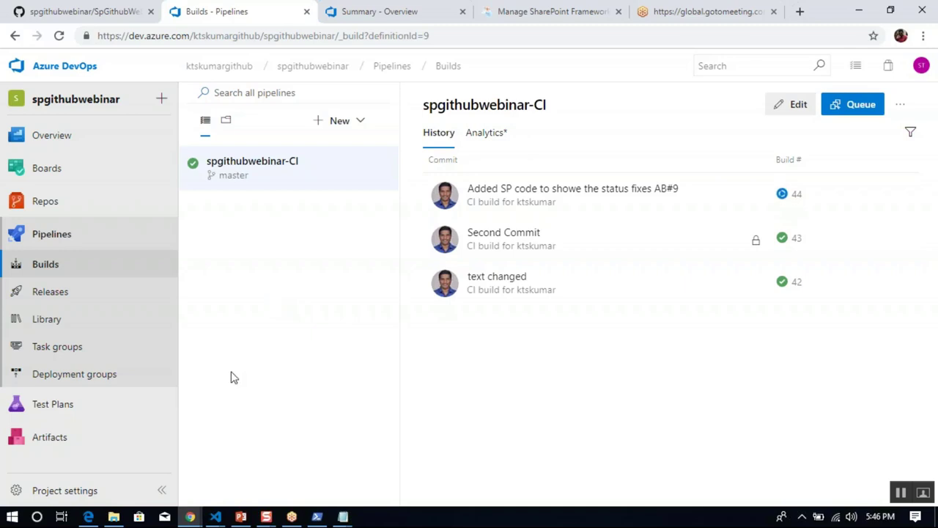
pyautogui.moveTo(117, 518)
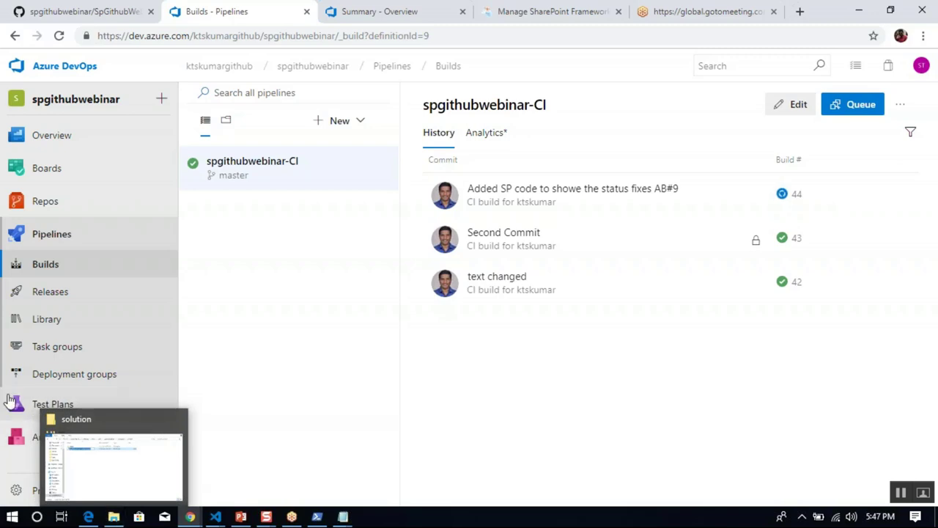
pyautogui.click(41, 13)
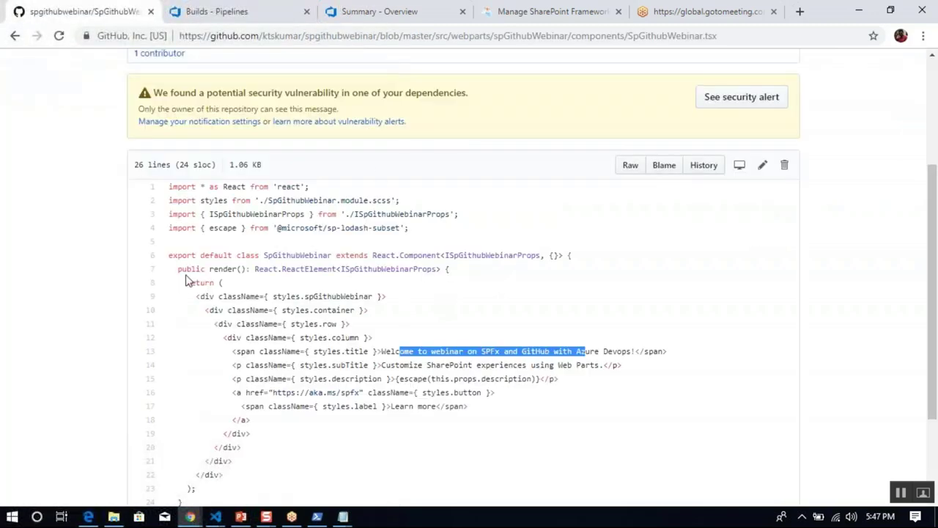
# View the spgithubwebinar repo's file list with src updated, then return to SpGithubWebinar.tsx in VS Code.
pyautogui.click(929, 129)
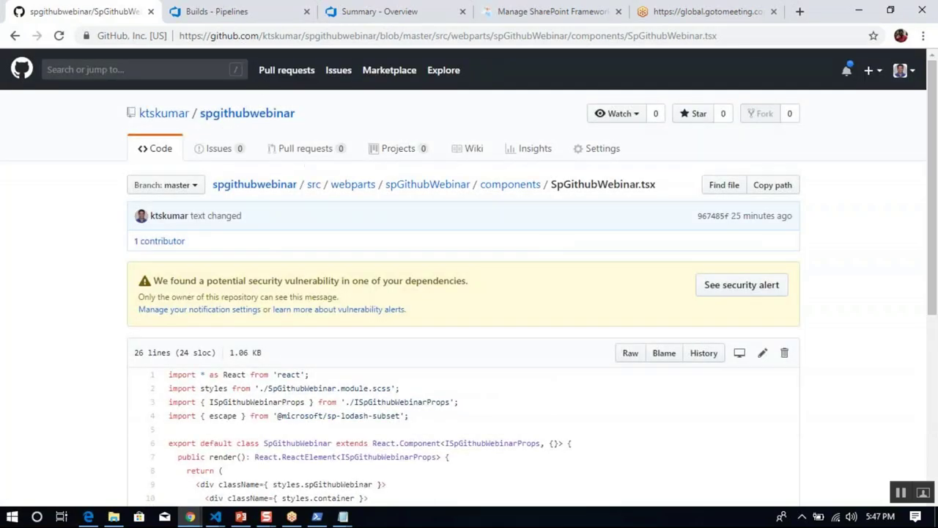
pyautogui.click(255, 117)
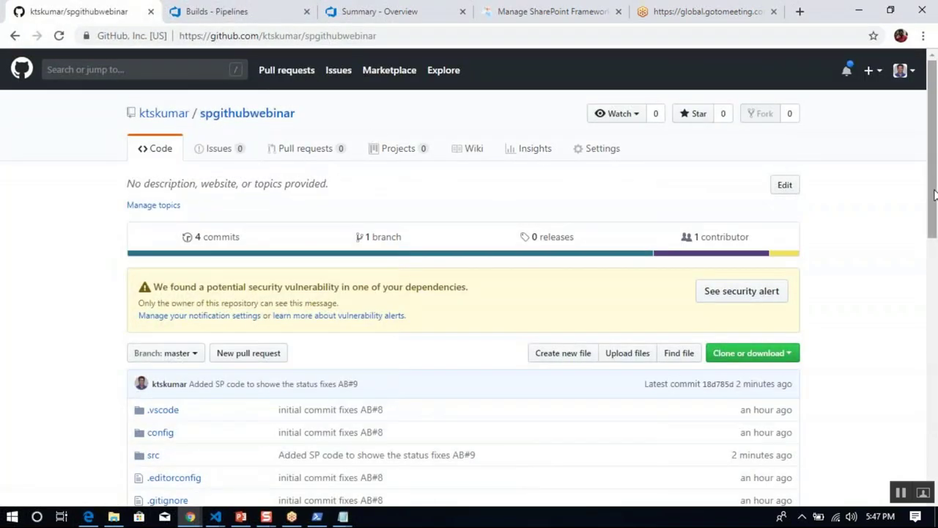
pyautogui.scroll(-3, 935, 194)
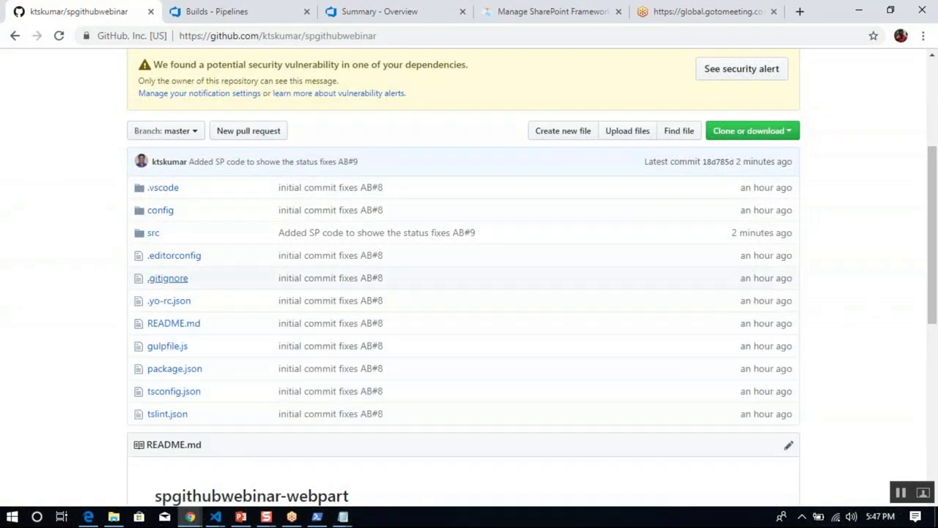
pyautogui.moveTo(215, 517)
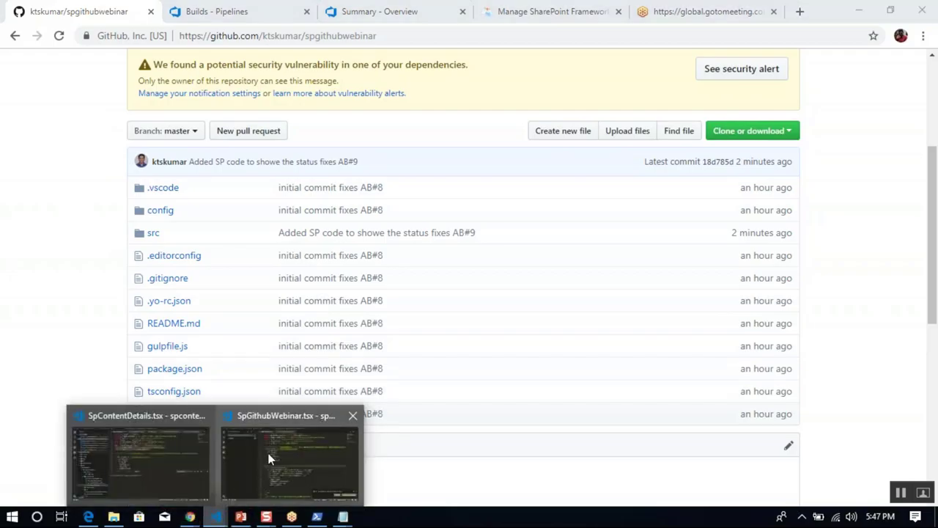
pyautogui.click(268, 453)
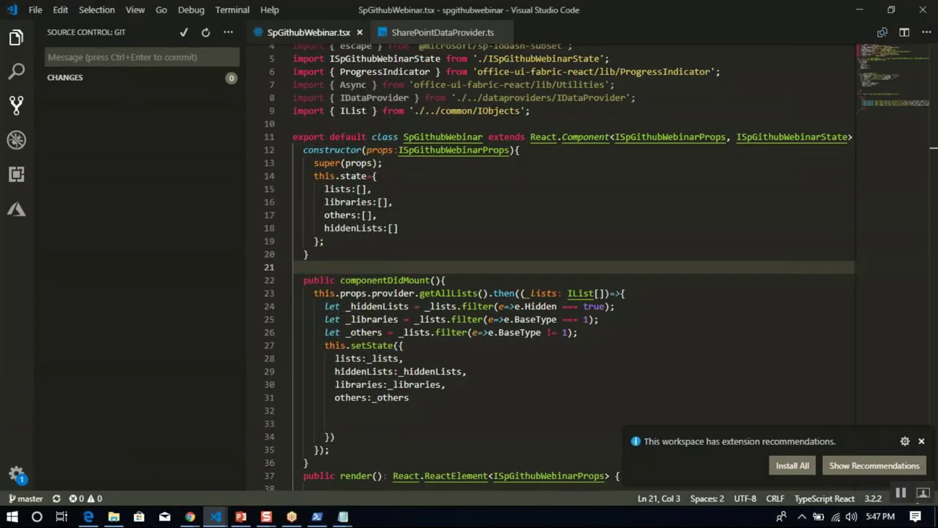
# Review .gitignore entries like *.log, node_modules and solution, then minimize VS Code to reveal GitHub.
pyautogui.hotkey('ctrl', 'shift', 'e')
pyautogui.click(70, 151)
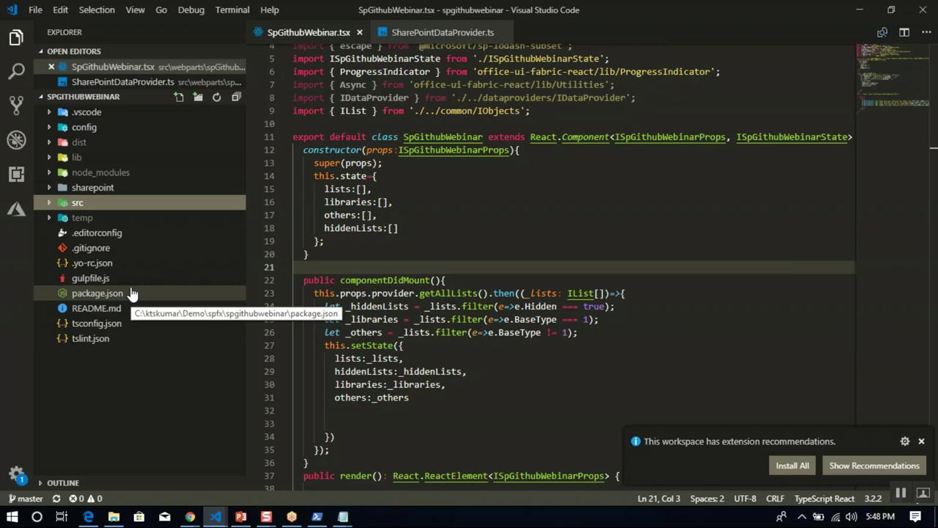
pyautogui.click(129, 249)
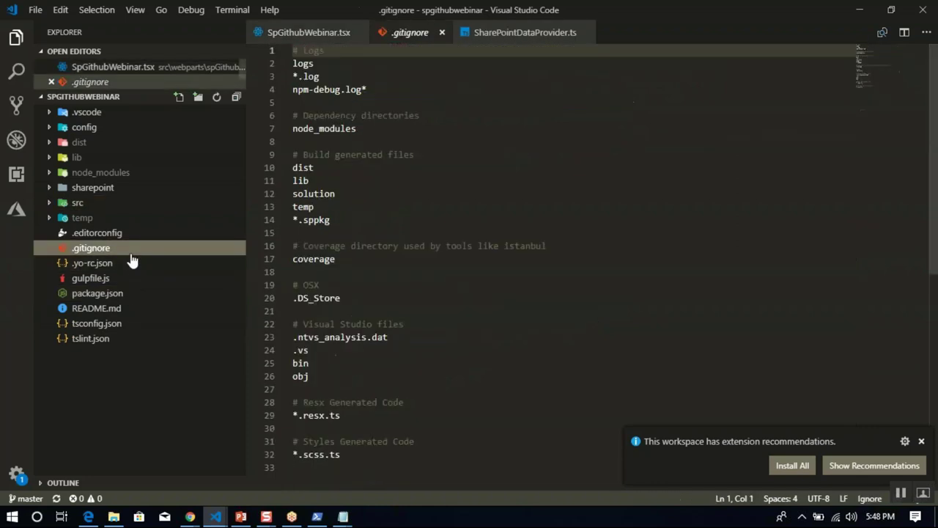
pyautogui.click(460, 230)
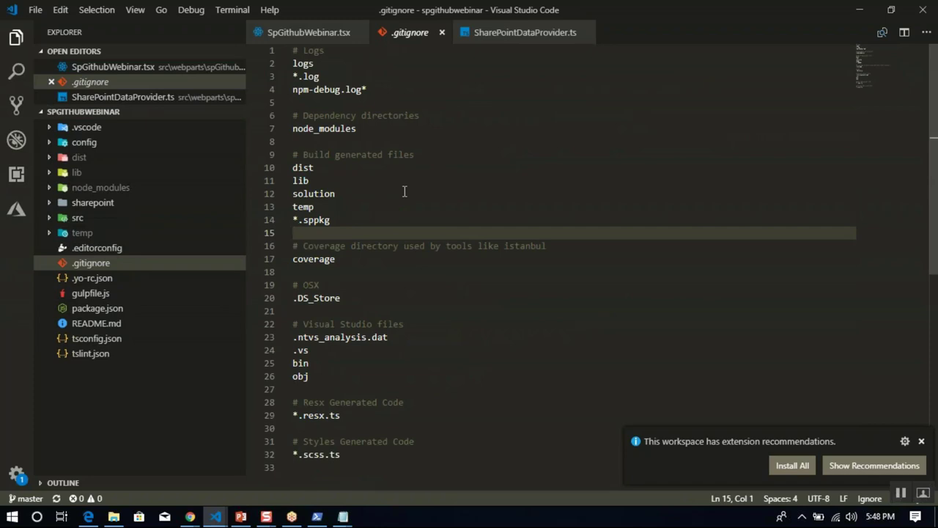
pyautogui.click(367, 194)
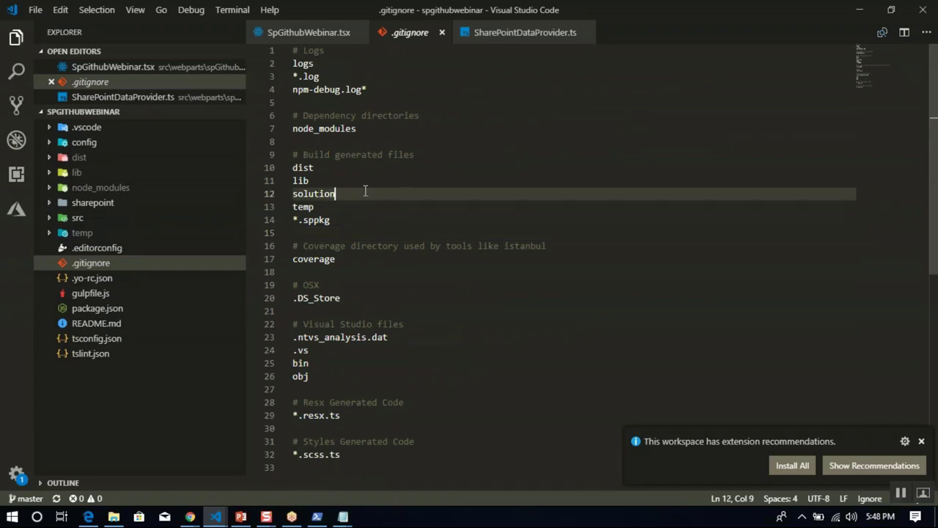
pyautogui.click(368, 129)
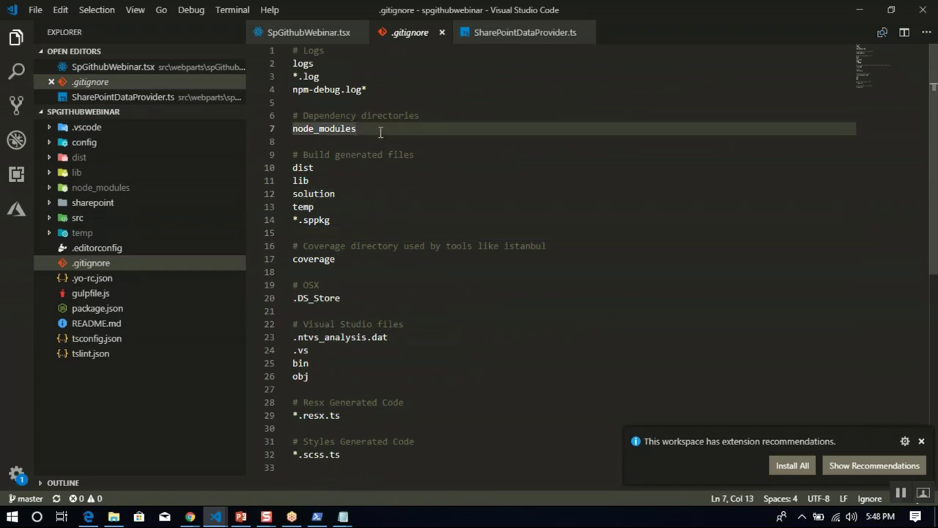
pyautogui.moveTo(366, 129); pyautogui.dragTo(297, 126)
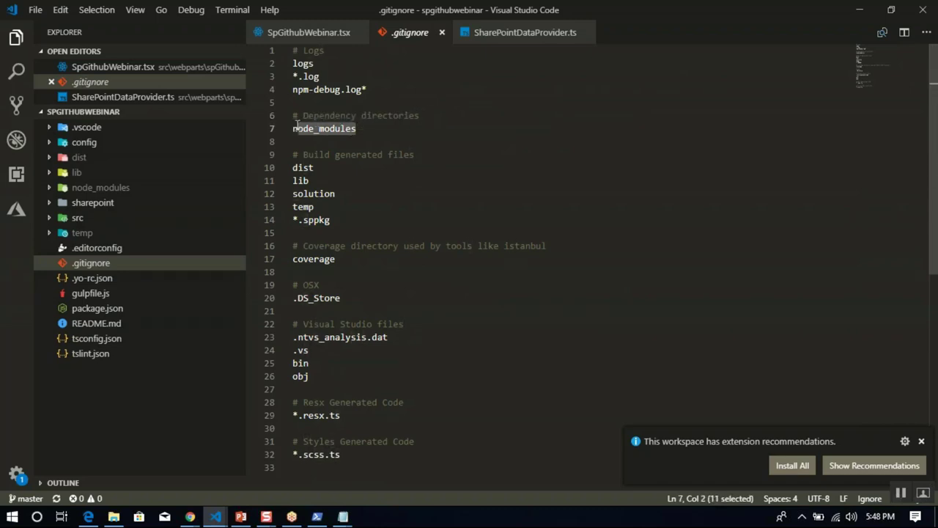
pyautogui.click(409, 74)
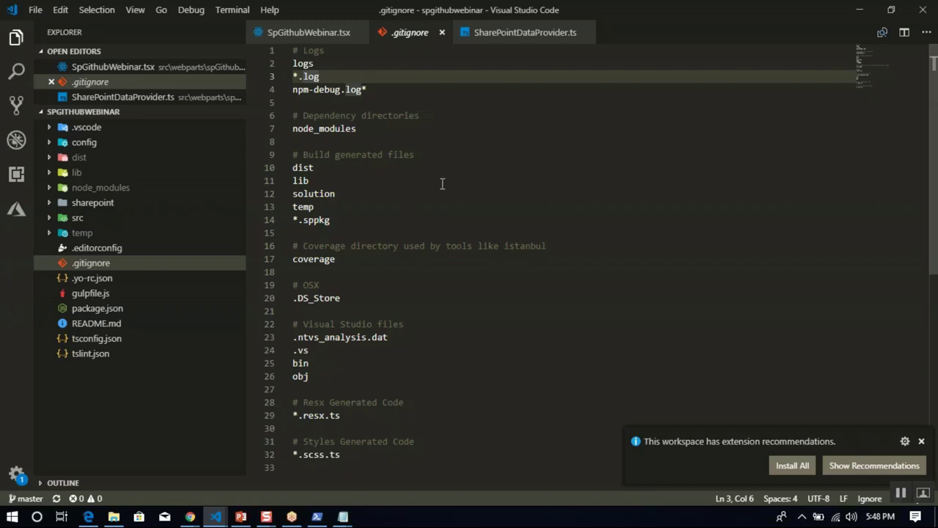
pyautogui.doubleClick(566, 14)
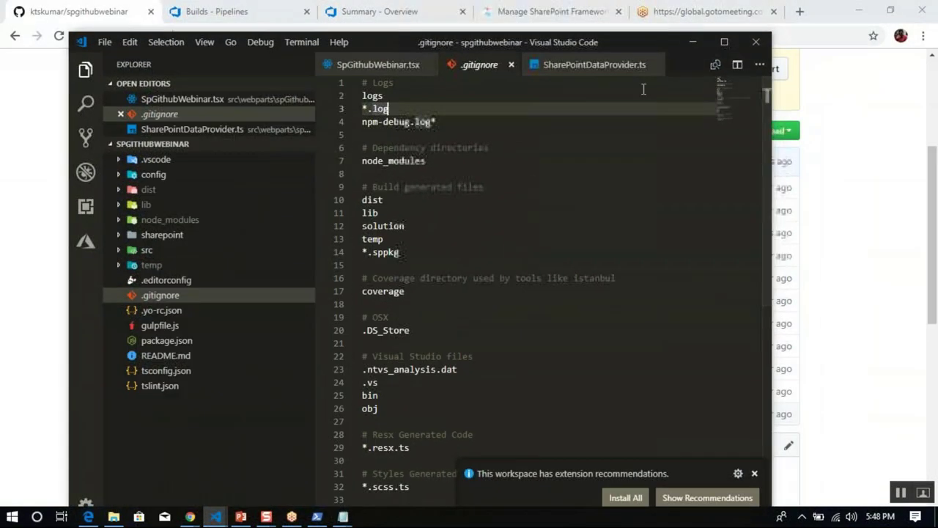
pyautogui.click(690, 48)
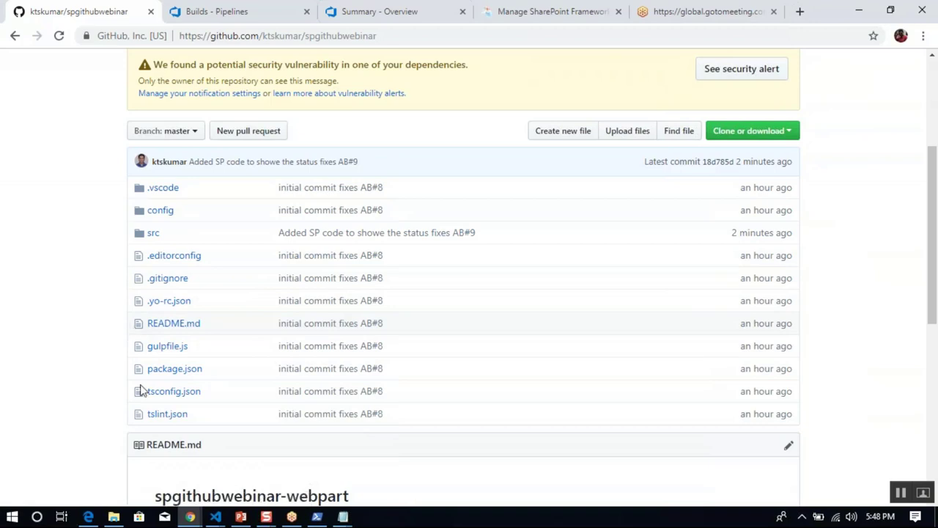
# Go from the GitHub repository window to the Builds - Pipelines tab where build 44 is running.
pyautogui.moveTo(195, 517)
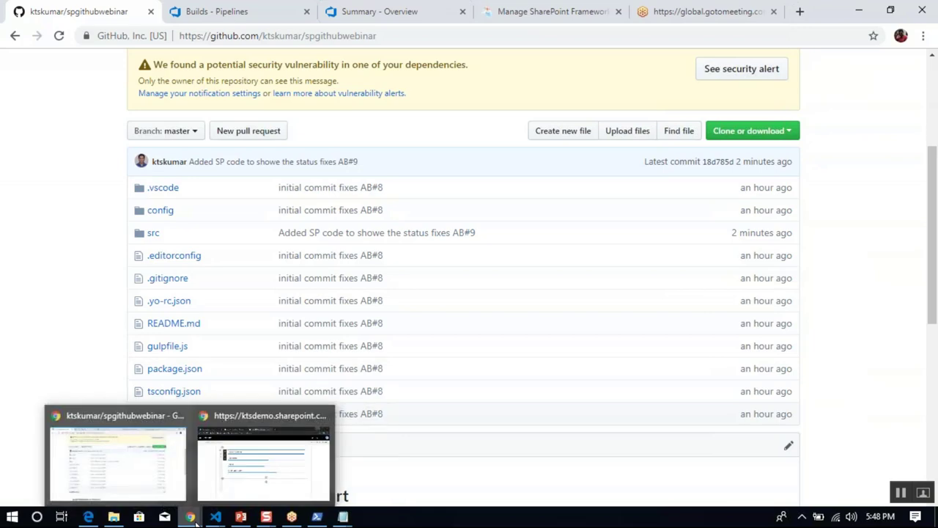
pyautogui.click(147, 477)
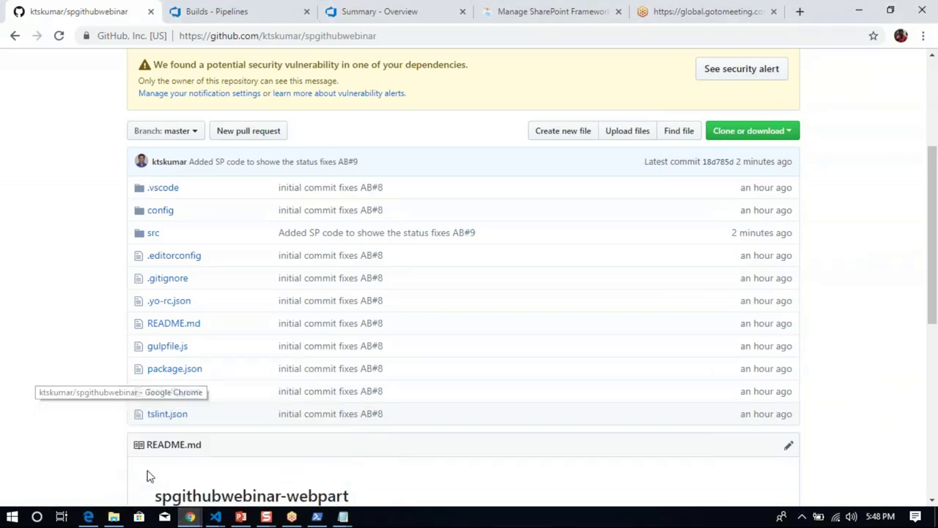
pyautogui.click(258, 10)
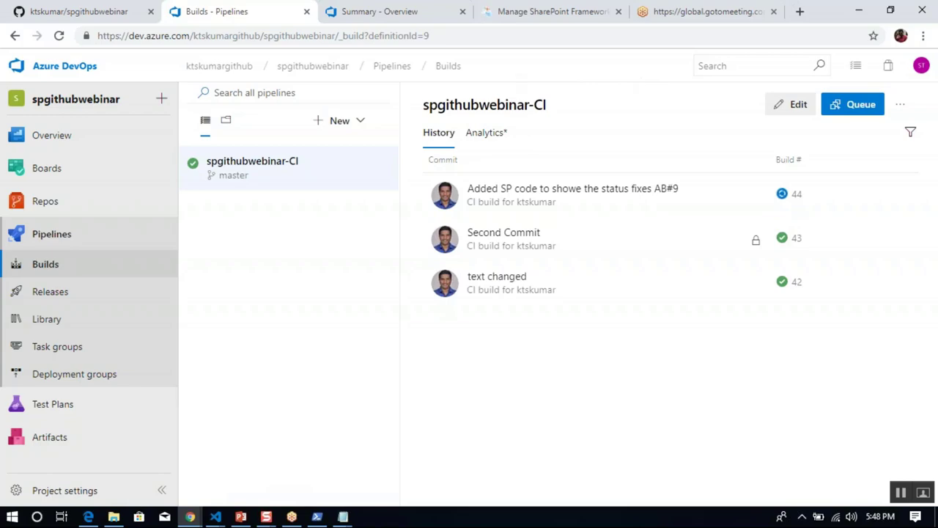
# Search 'azure' to open the Azure DevOps Services page, then return to find build 44 failed.
pyautogui.click(535, 12)
pyautogui.click(513, 37)
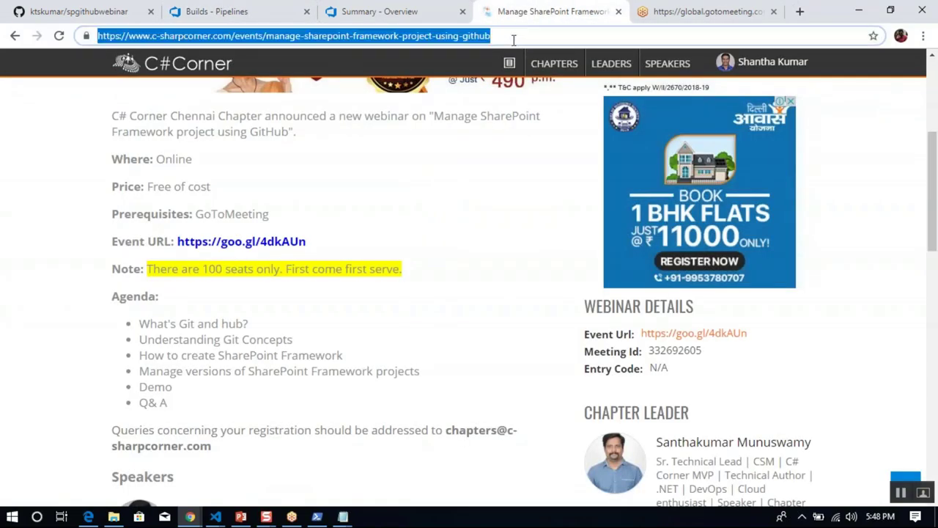
pyautogui.write('azure')
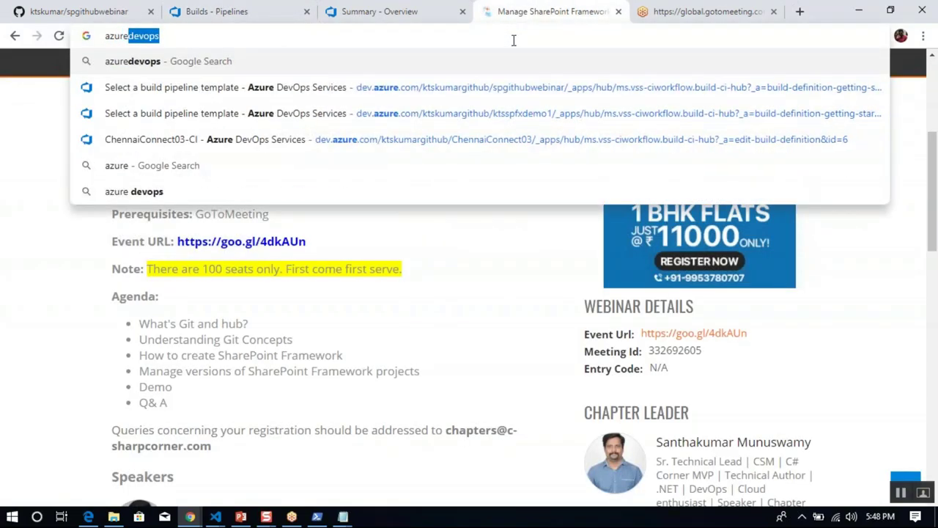
pyautogui.press('Return')
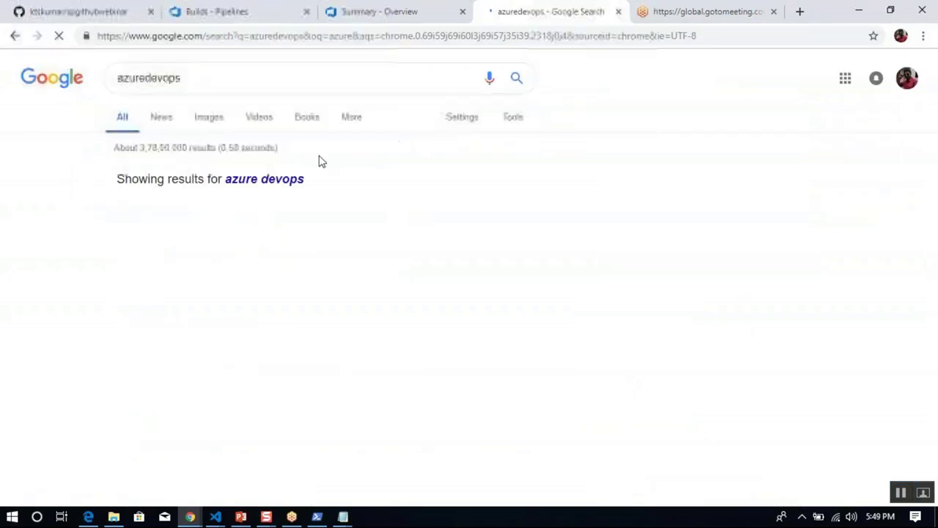
pyautogui.click(252, 233)
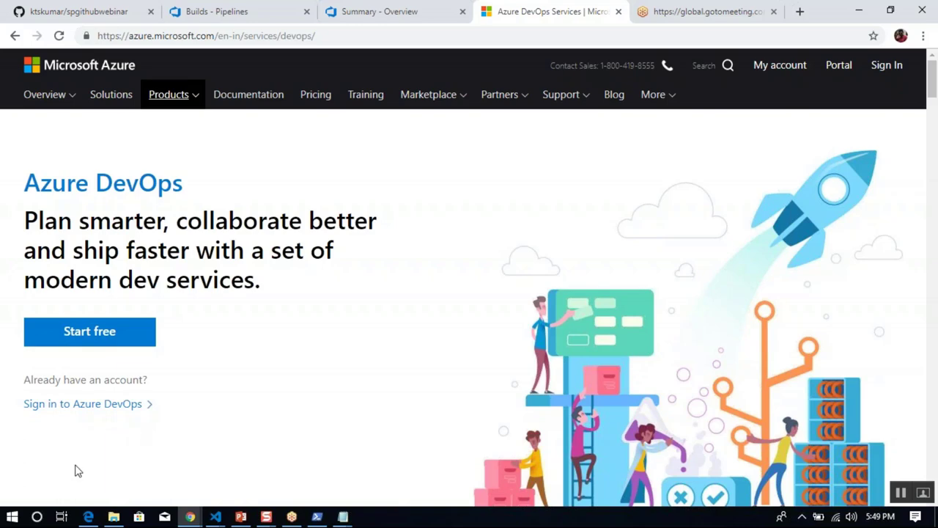
pyautogui.click(235, 13)
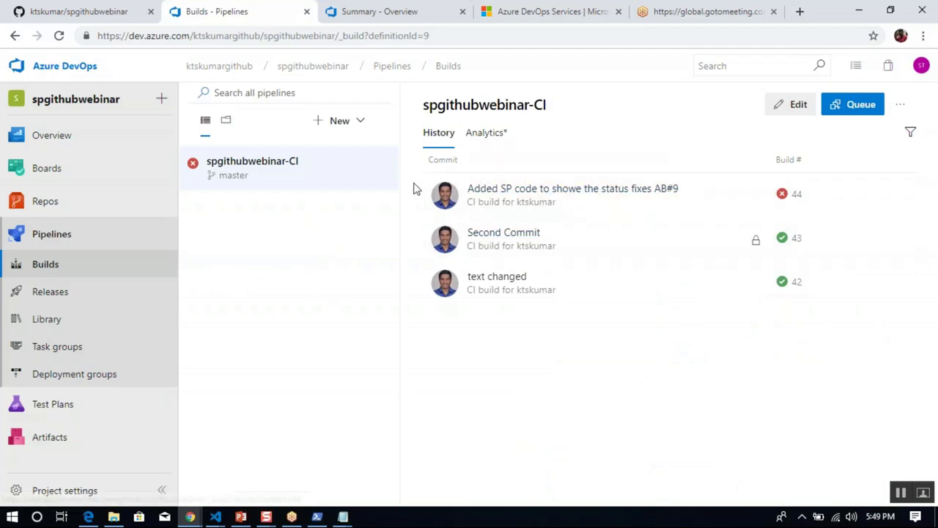
# Read build 44's Bundle SPFx log with 11 tslint semicolon warnings, then focus the PowerShell prompt.
pyautogui.click(561, 191)
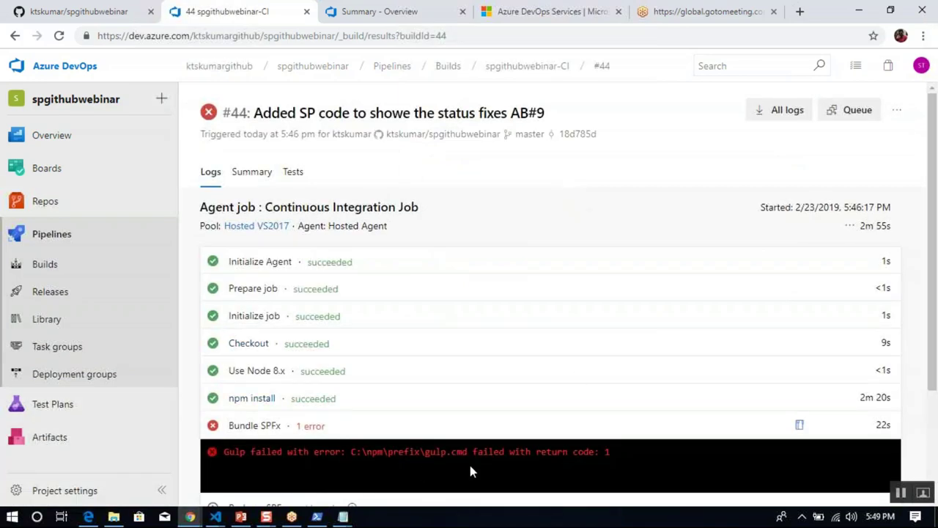
pyautogui.moveTo(929, 359); pyautogui.dragTo(929, 416)
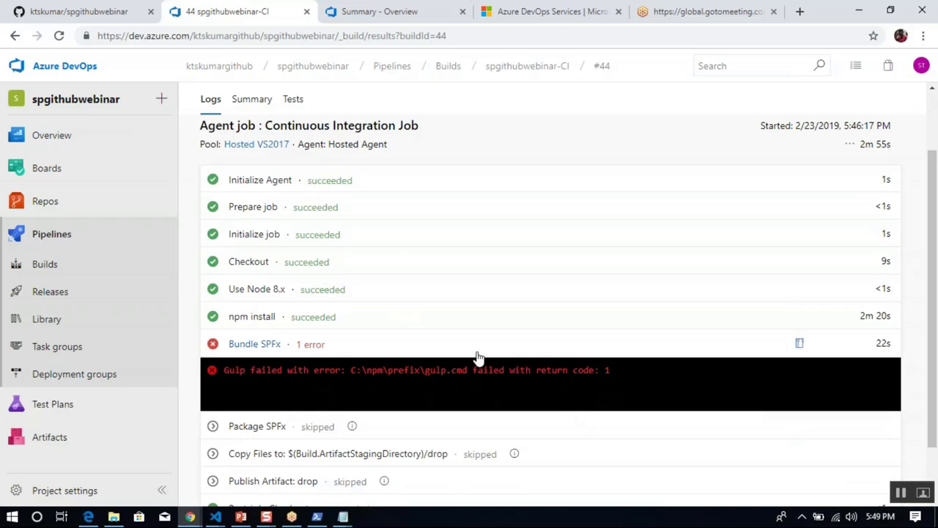
pyautogui.click(318, 345)
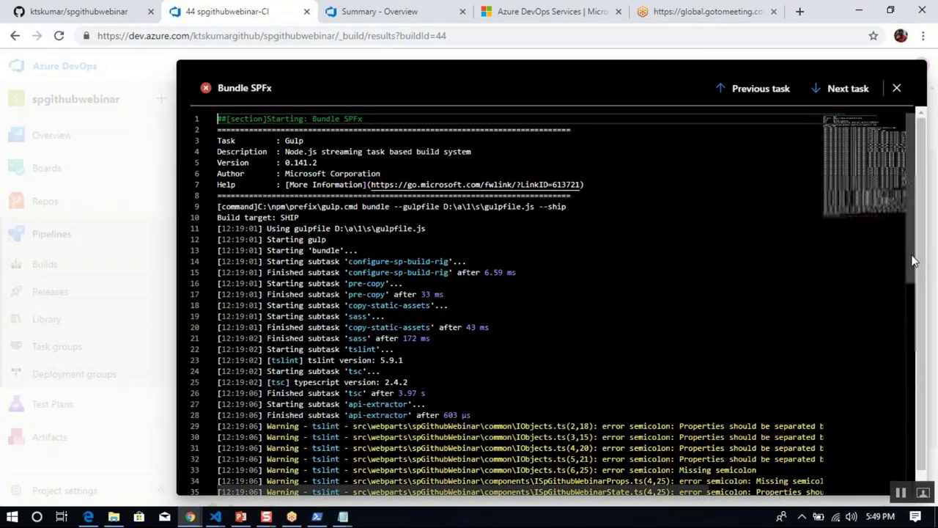
pyautogui.moveTo(914, 262); pyautogui.dragTo(925, 475)
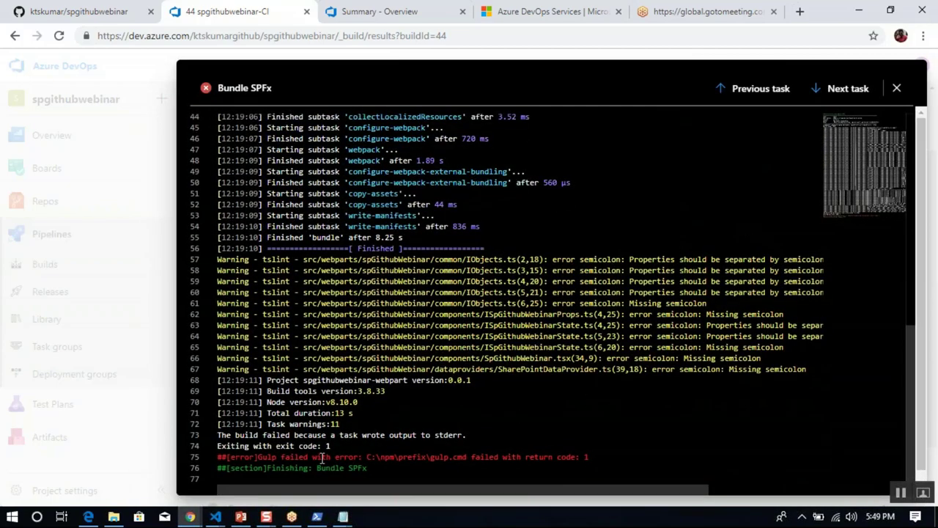
pyautogui.click(317, 516)
pyautogui.click(533, 255)
# Run 'gulp bundle --ship' locally and review its 11 tslint semicolon warnings and exit code 1.
pyautogui.write('gulp ')
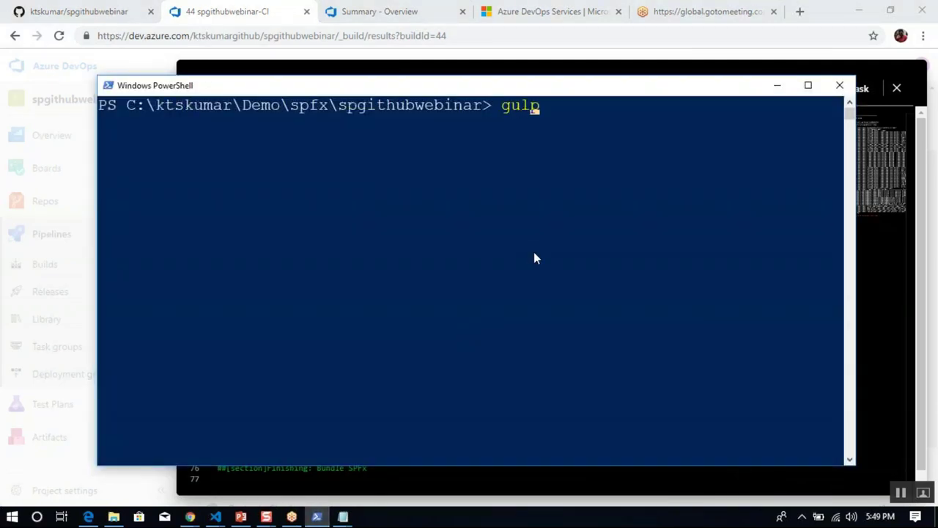
pyautogui.write('bundle --ship')
pyautogui.press('Return')
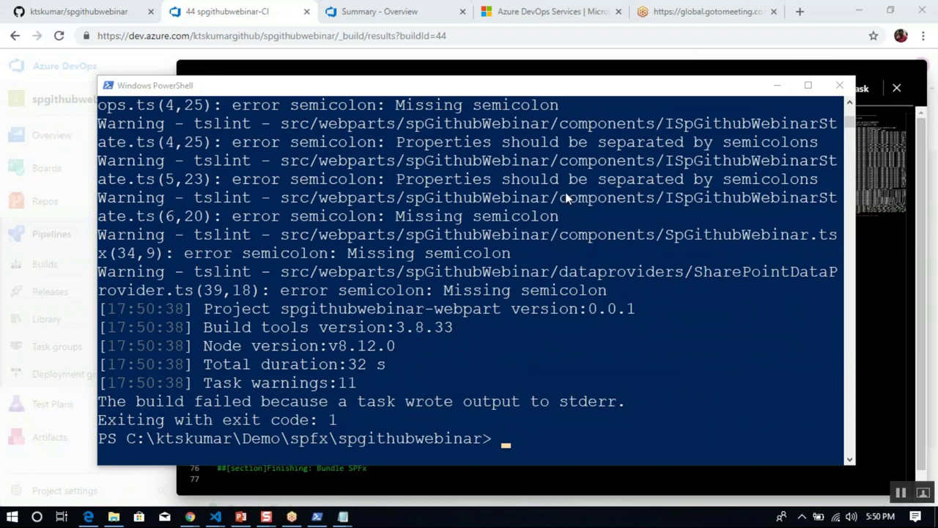
pyautogui.click(563, 338)
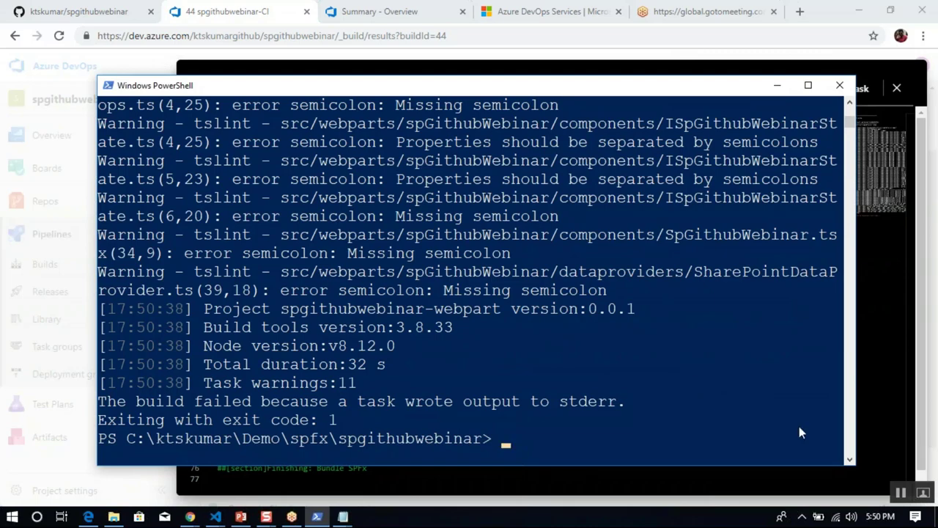
pyautogui.scroll(10, 852, 126)
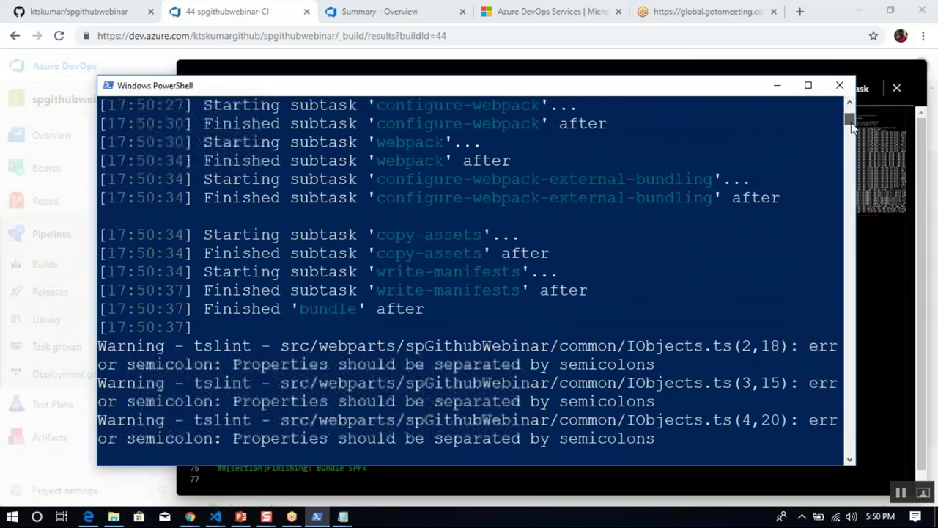
pyautogui.scroll(10, 851, 126)
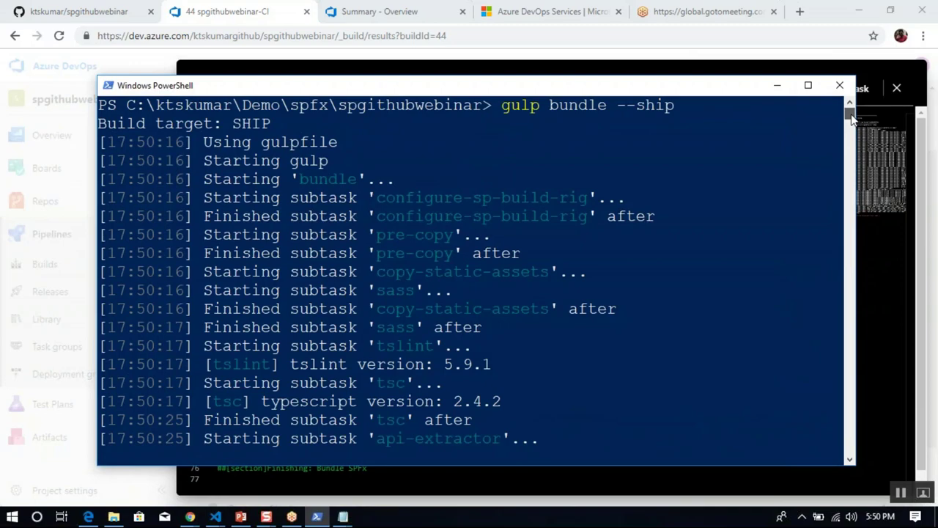
pyautogui.scroll(-10, 851, 117)
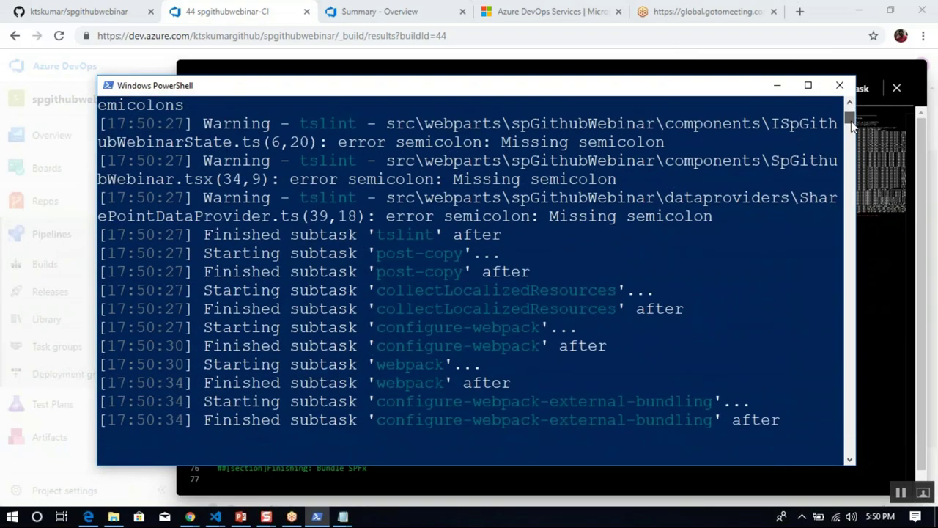
pyautogui.scroll(-6, 852, 126)
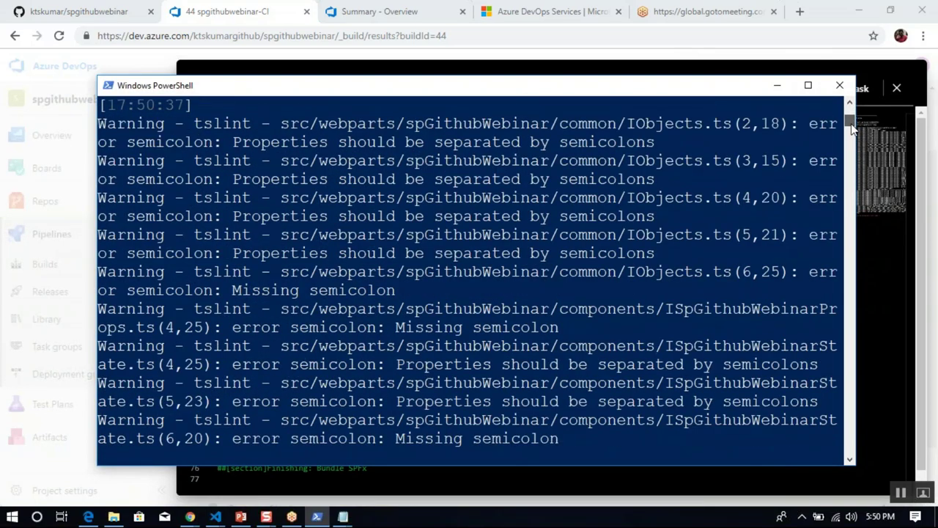
pyautogui.scroll(-4, 852, 127)
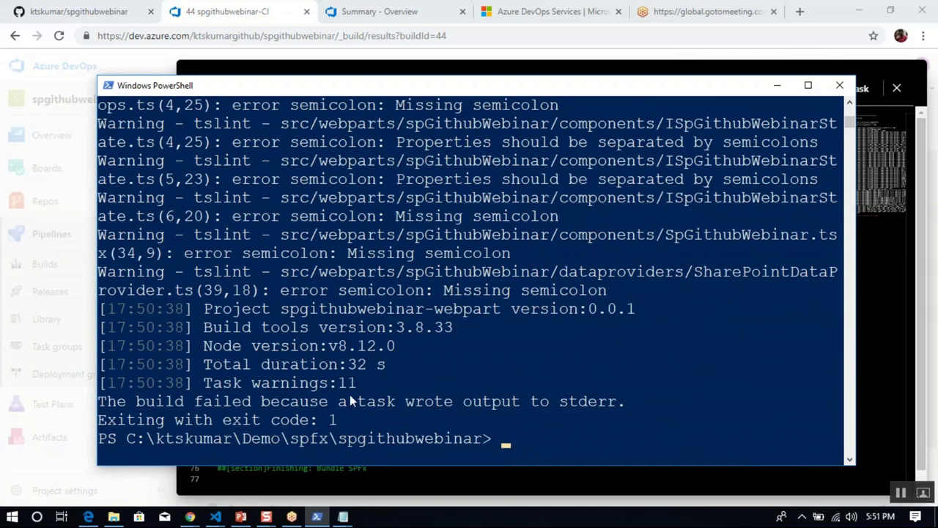
# Start the local dev server with 'gulp serve' and minimize the PowerShell console.
pyautogui.click(570, 422)
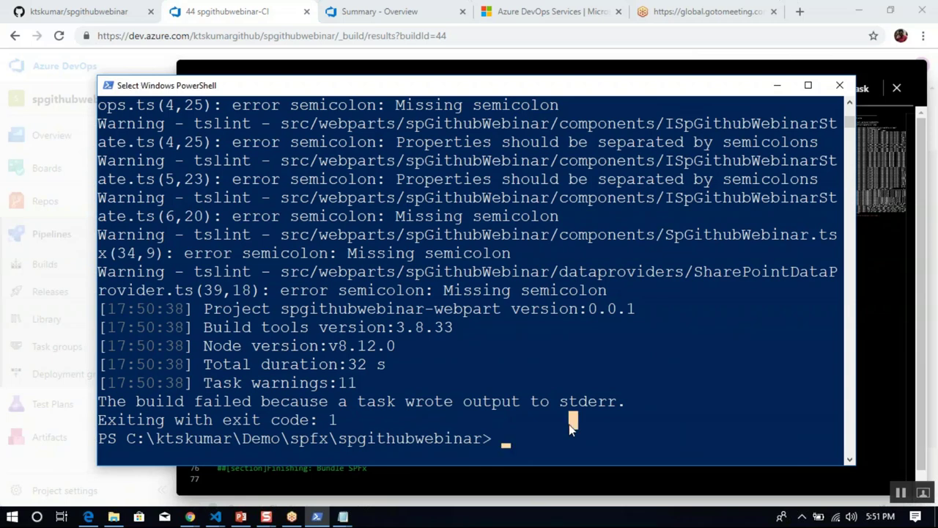
pyautogui.write('gulp serve')
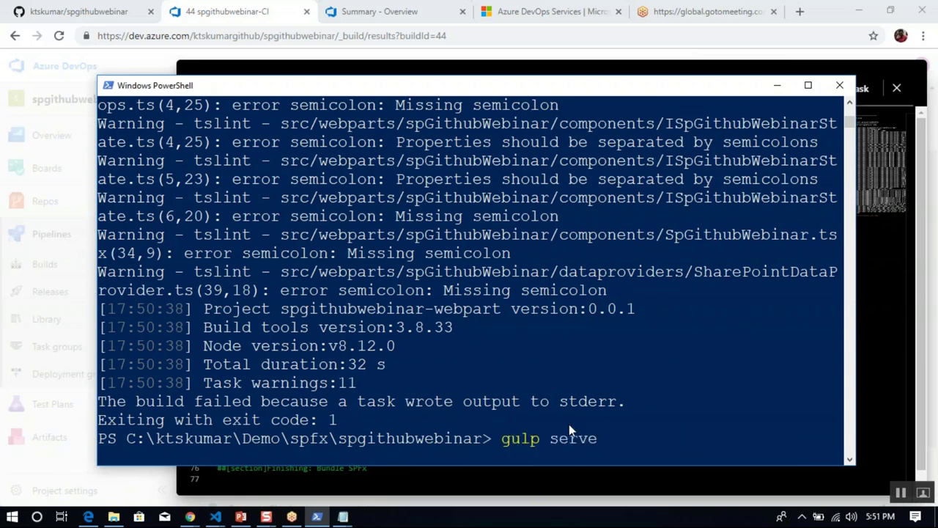
pyautogui.press('Return')
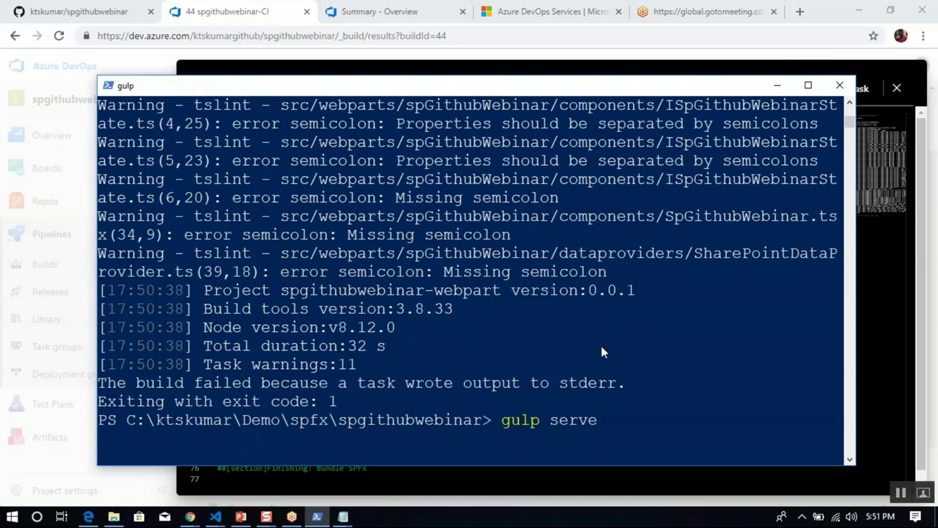
pyautogui.click(778, 85)
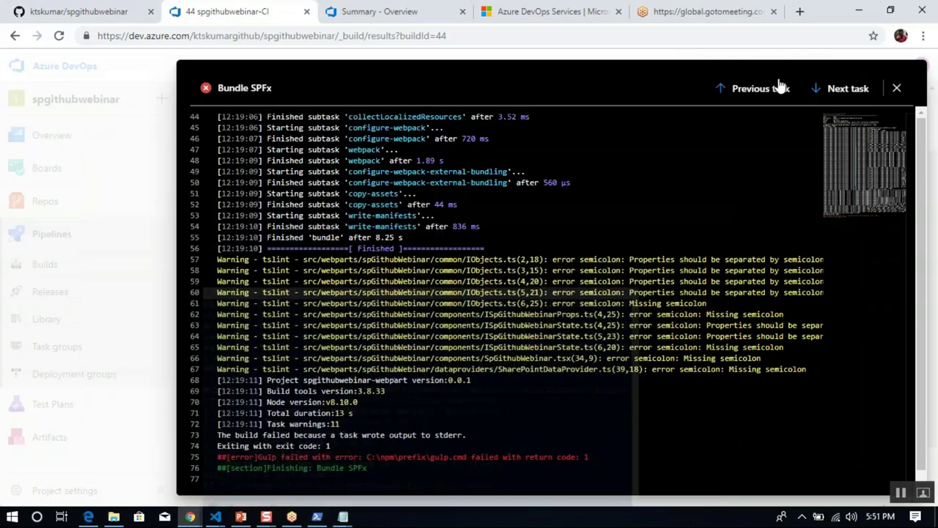
# Bring the VS Code window showing .gitignore to the front, maximize it, and place the cursor on line 21.
pyautogui.click(214, 516)
pyautogui.click(311, 462)
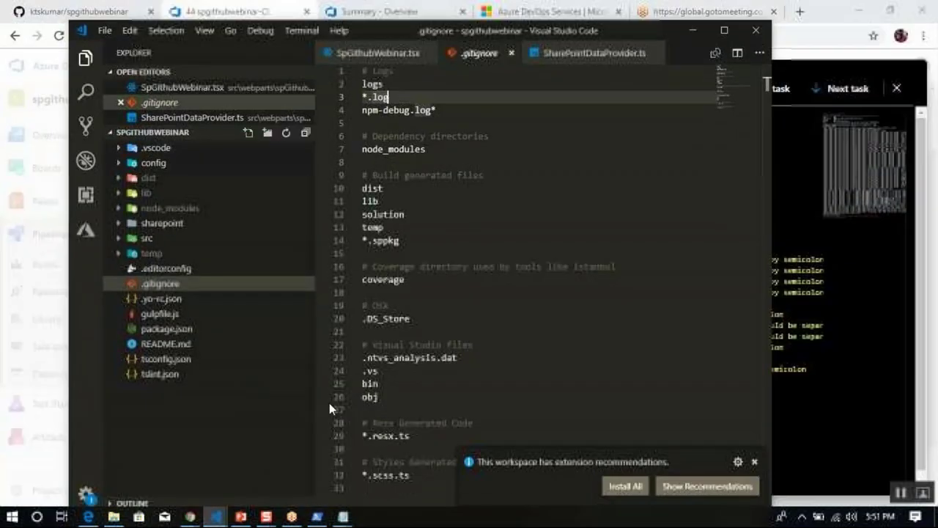
pyautogui.doubleClick(645, 33)
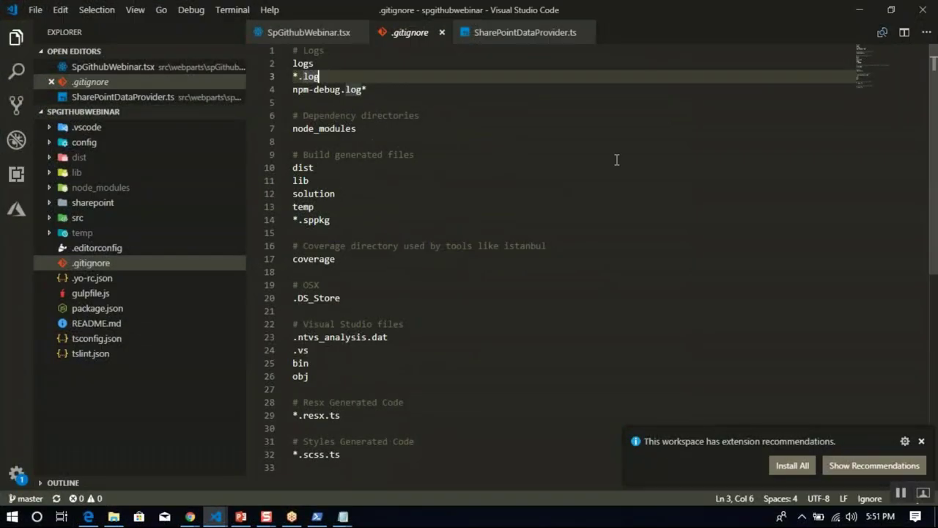
pyautogui.click(594, 311)
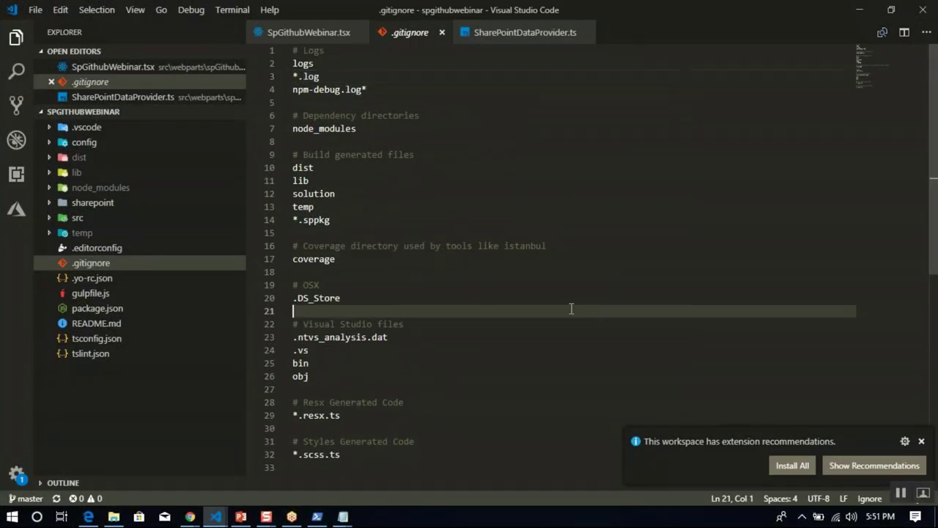